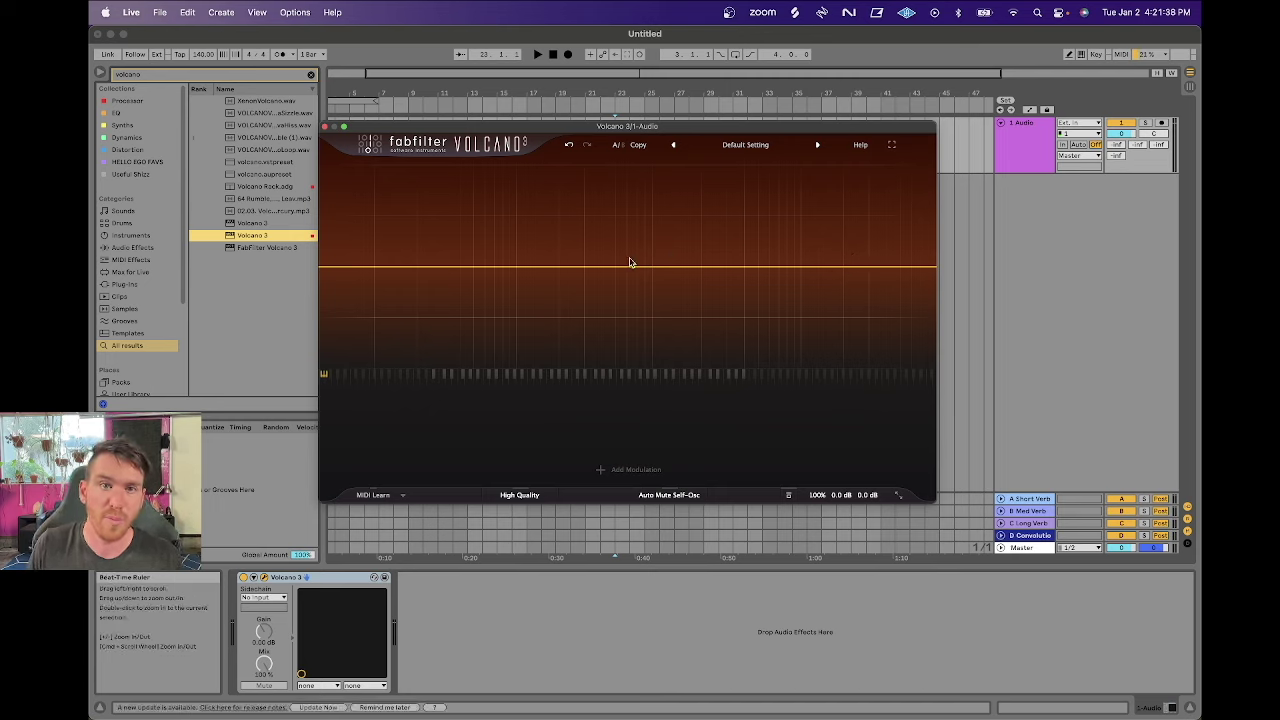
Add a fresh Volcano 3 instance to the audio track and delete the old instance.
click(748, 147)
click(748, 147)
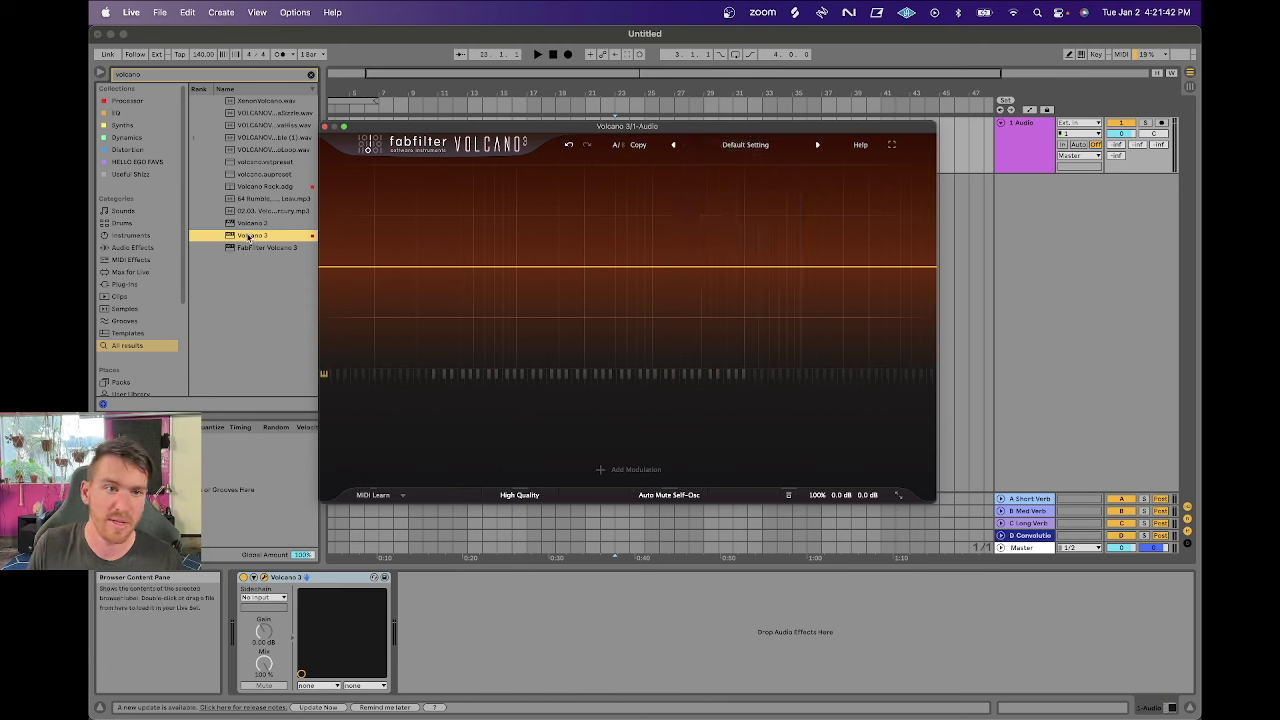
double_click(250, 236)
click(322, 579)
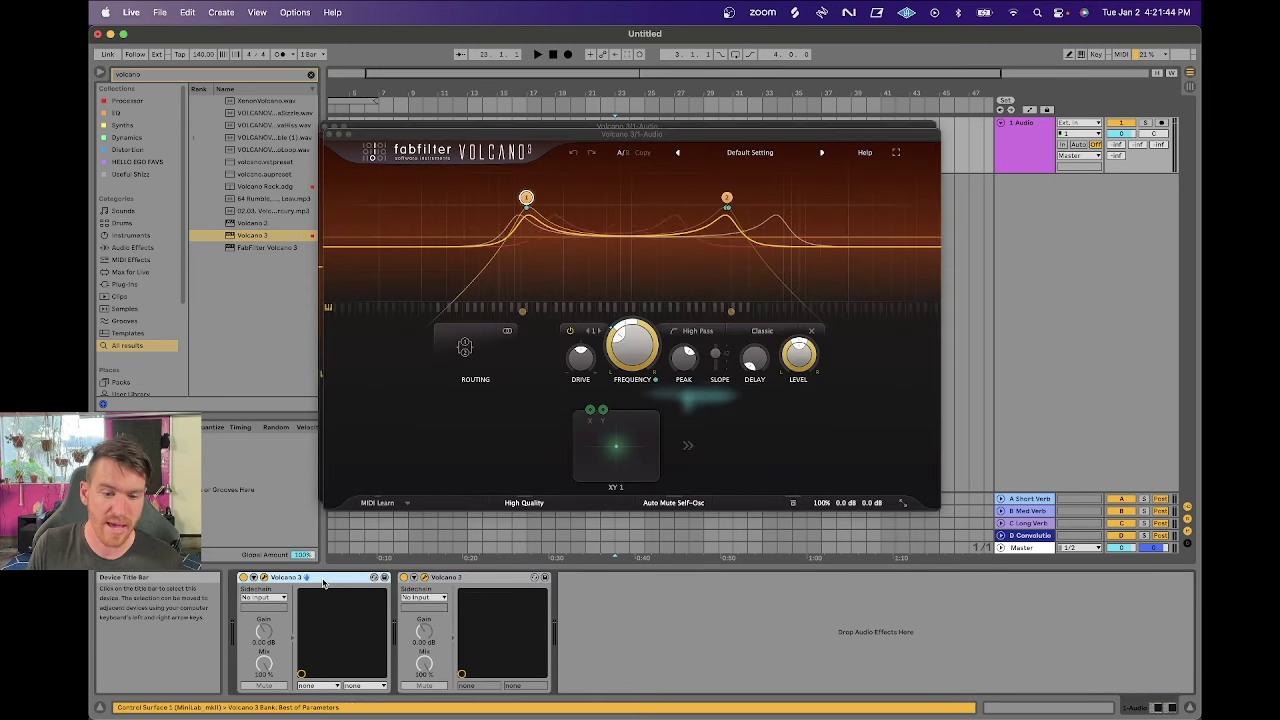
key(Delete)
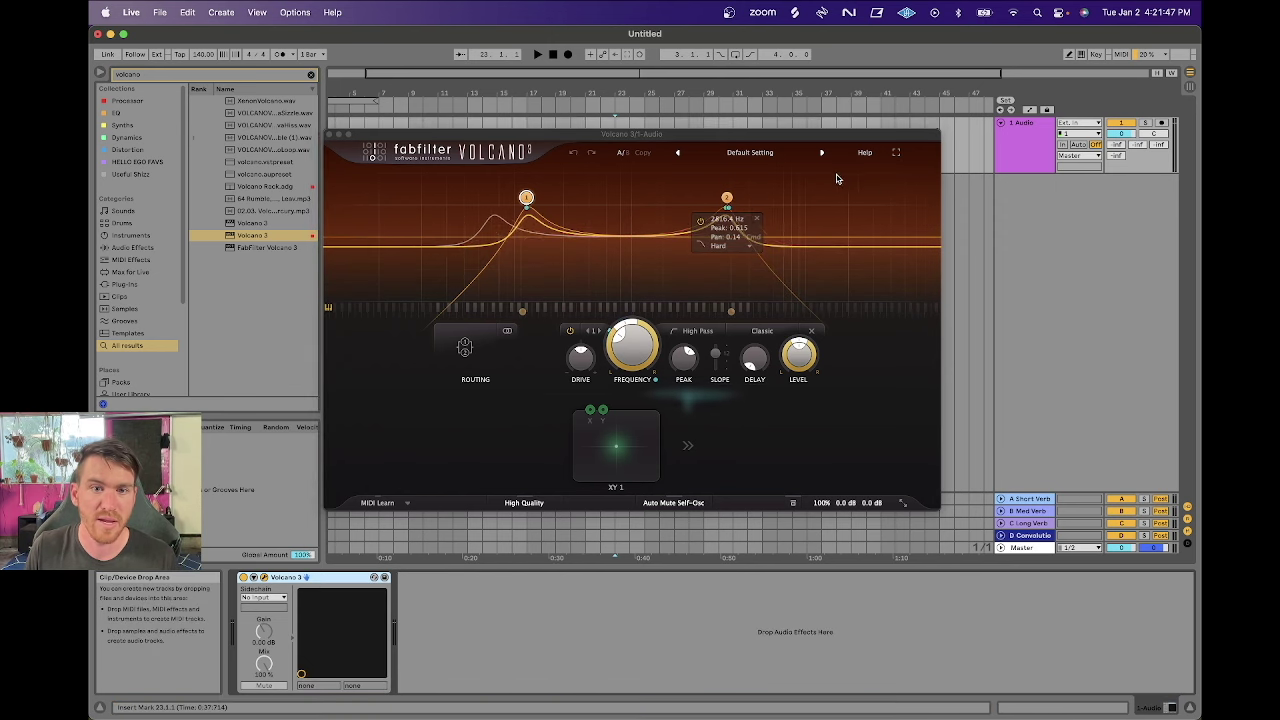
Load the Vintage preset in Volcano 3, then replace it with the Default Setting preset.
click(752, 153)
click(754, 241)
click(751, 153)
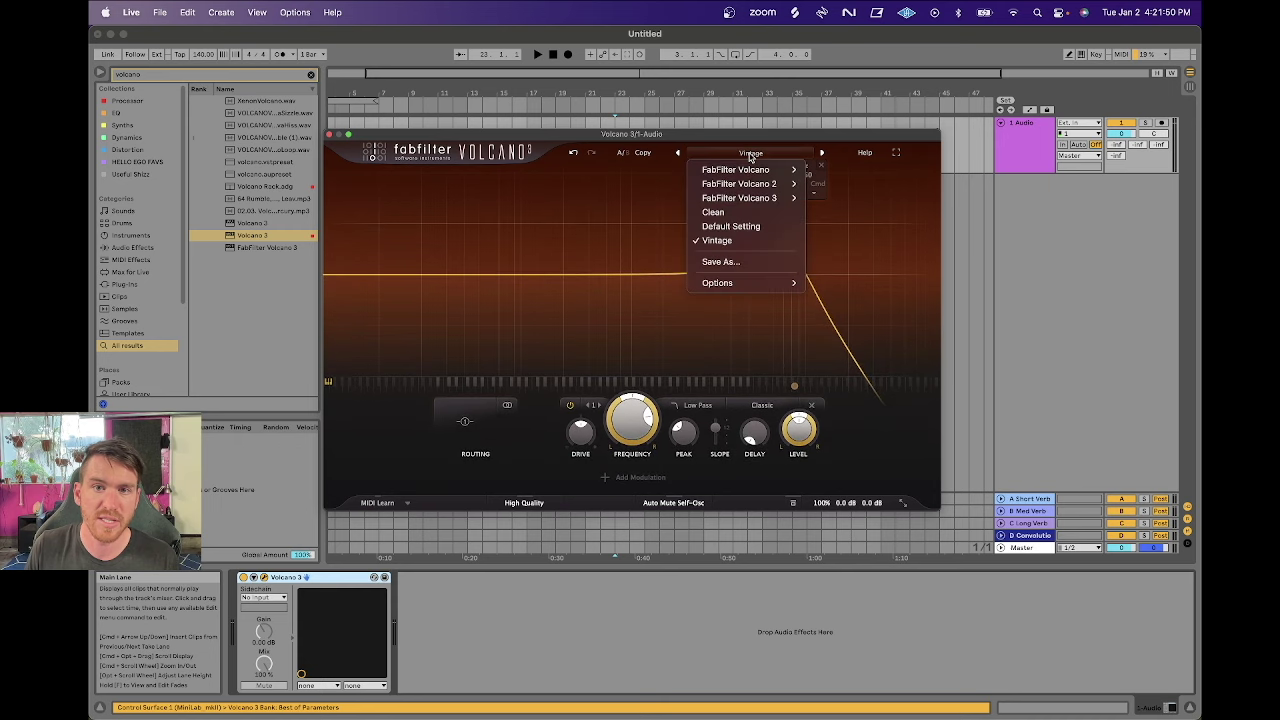
click(729, 227)
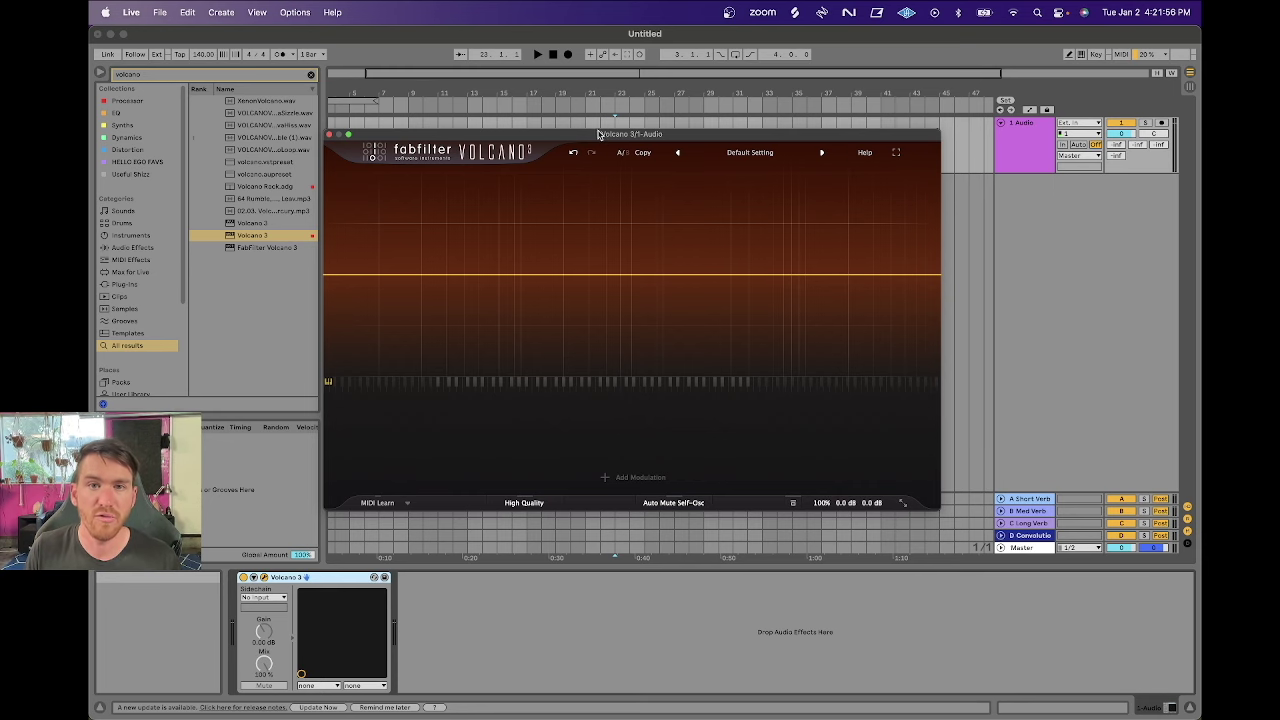
Move the Volcano 3 window down clear of the audio track and search the browser for "glitch loop".
drag(600, 134, 600, 178)
click(580, 155)
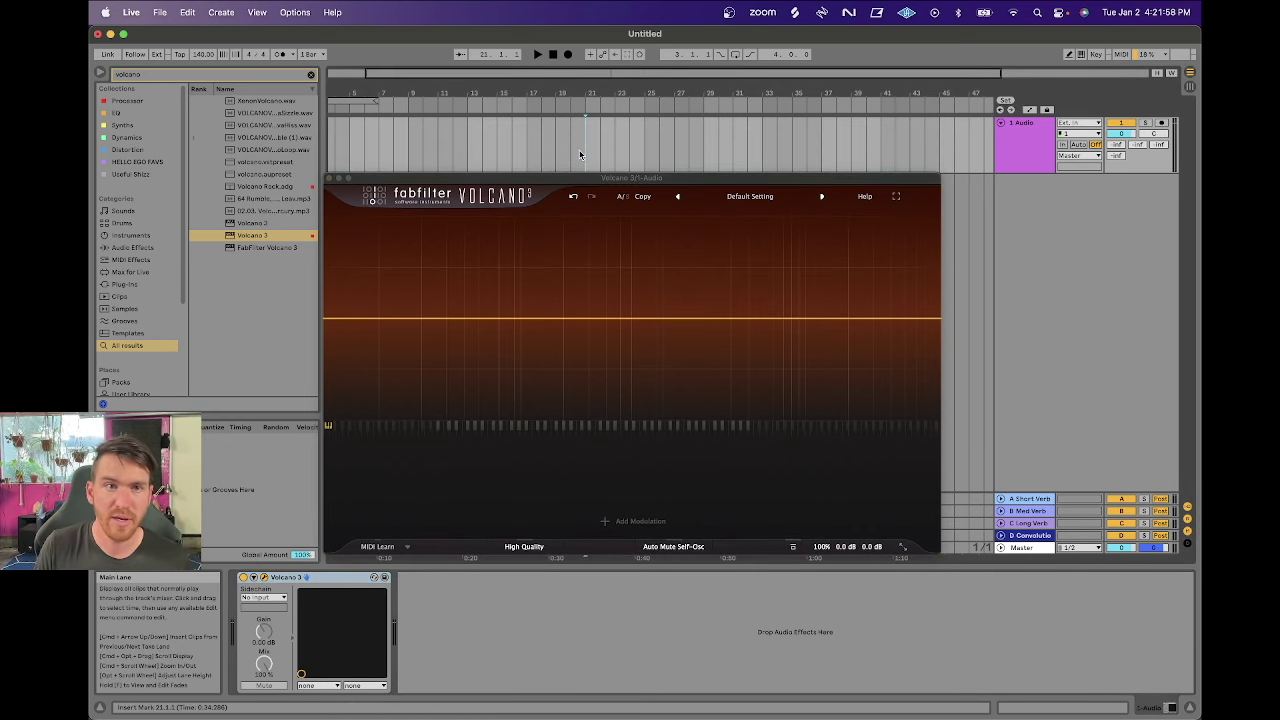
key(super+f)
text(drum lop)
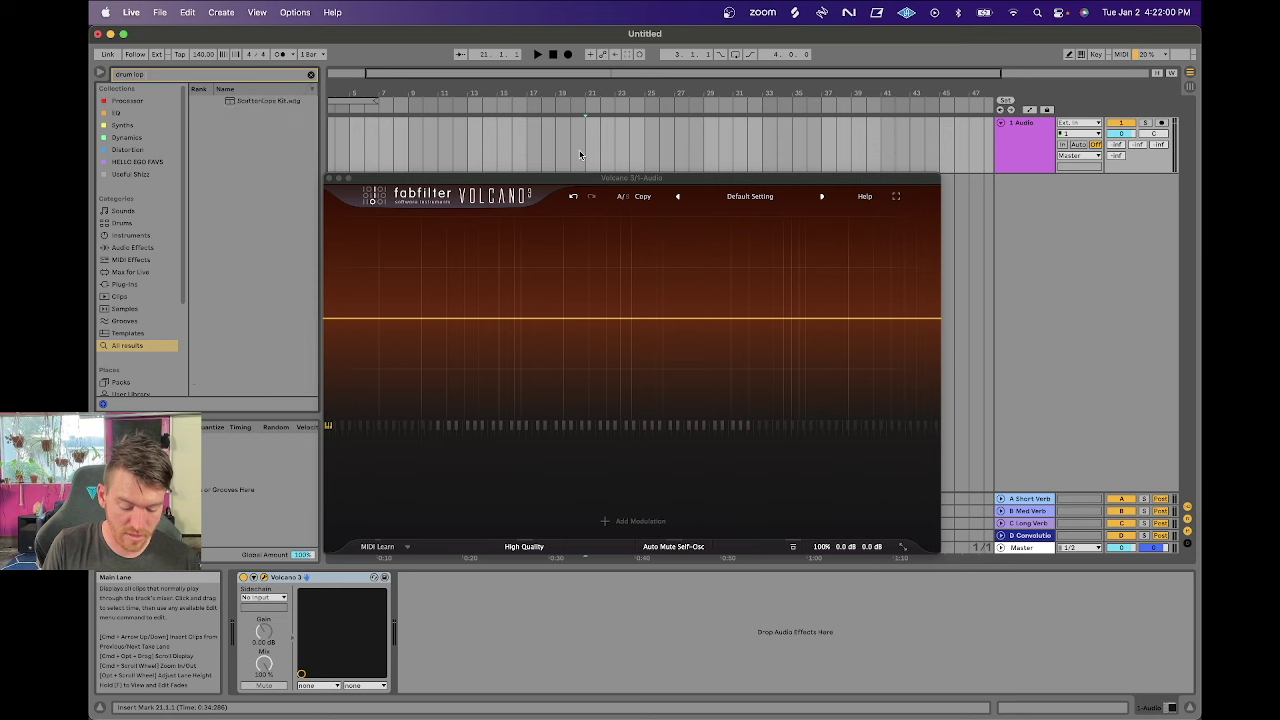
text(glitch loop)
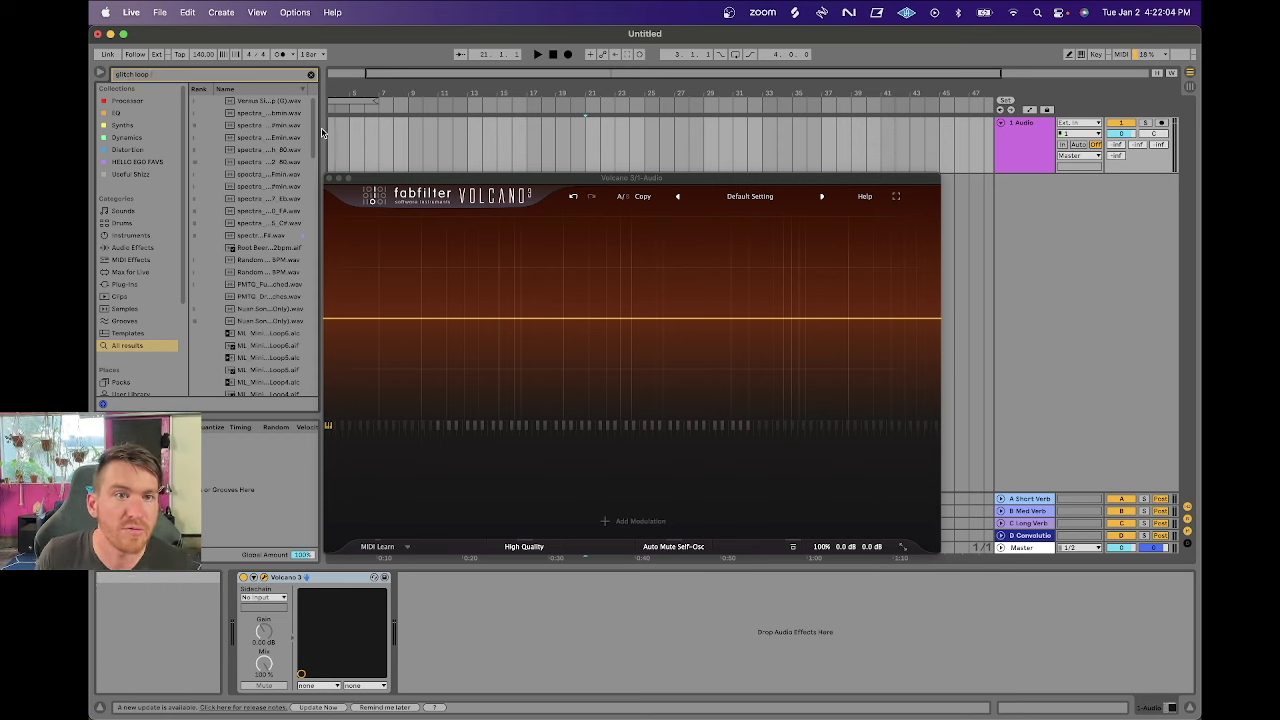
Search the browser for "hello ego glit" and preview the Radio Glitch sample.
key(super+f)
text(hello ego)
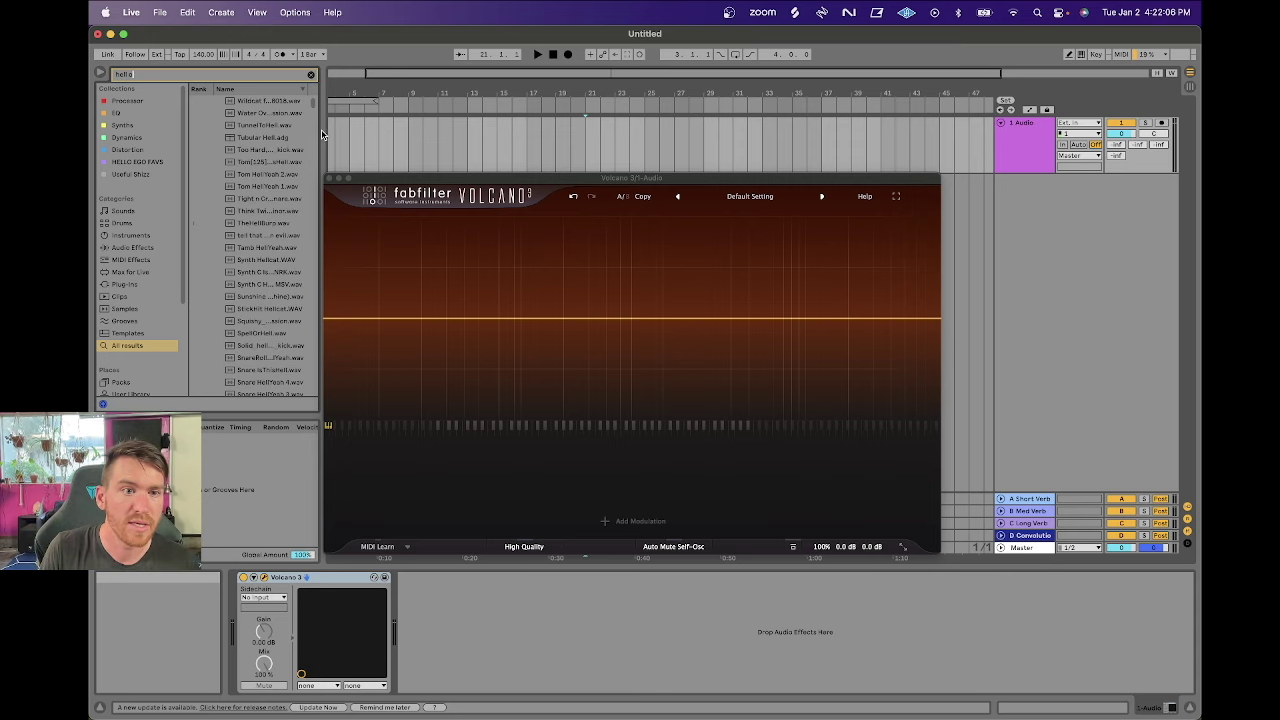
key(BackSpace)
key(BackSpace)
key(BackSpace)
key(BackSpace)
text(o ego glit)
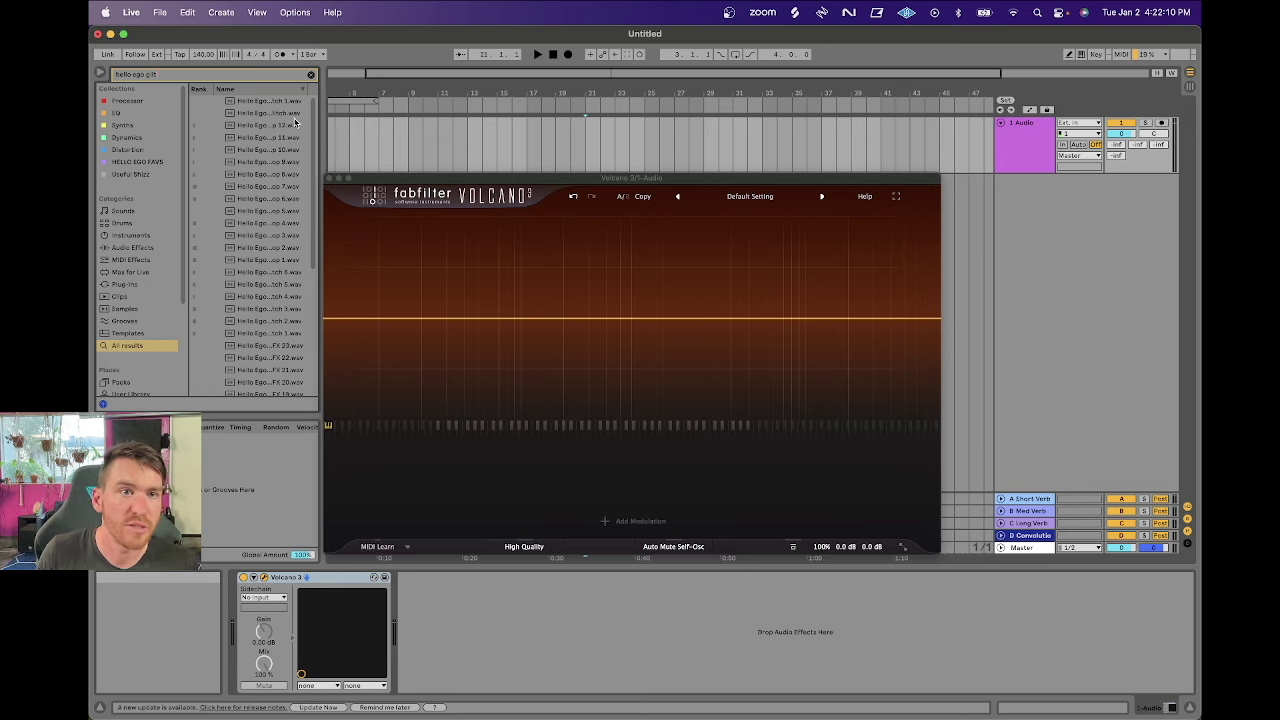
click(289, 103)
click(262, 114)
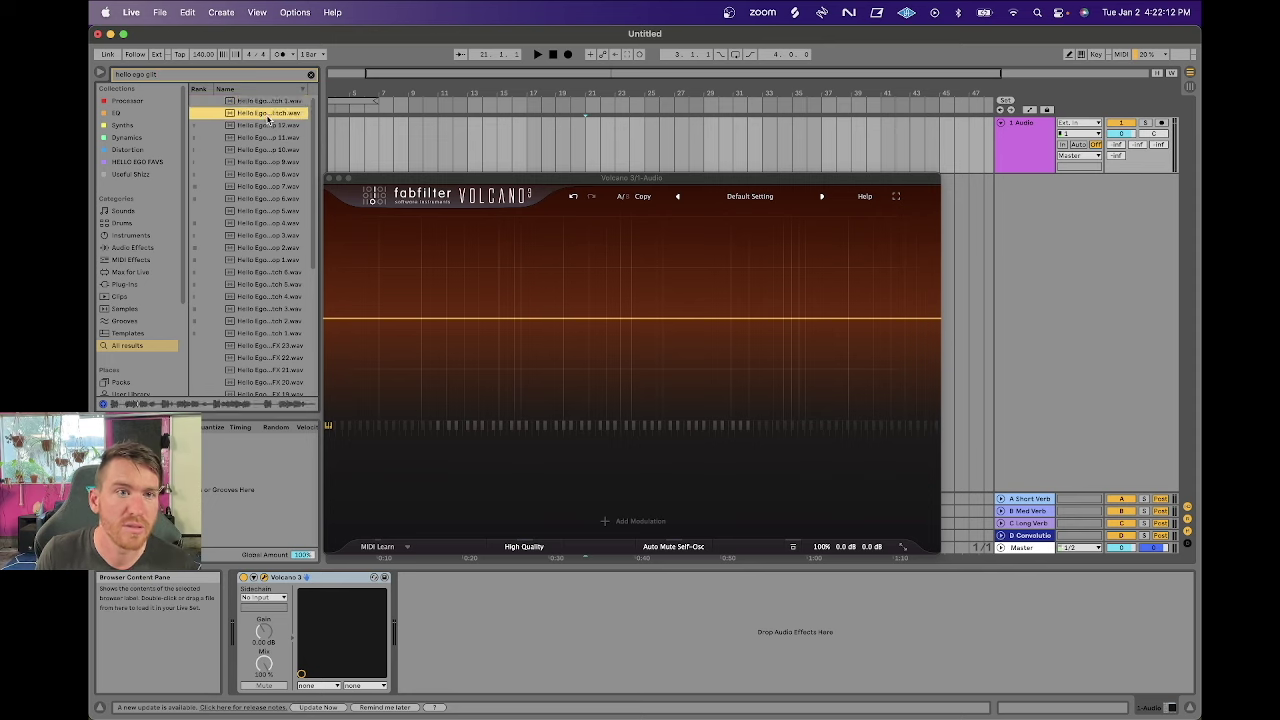
Place the Radio Glitch sample on the audio track at bar 21 and the Glitch Loop 12 sample after it.
drag(260, 116, 604, 140)
drag(606, 95, 535, 123)
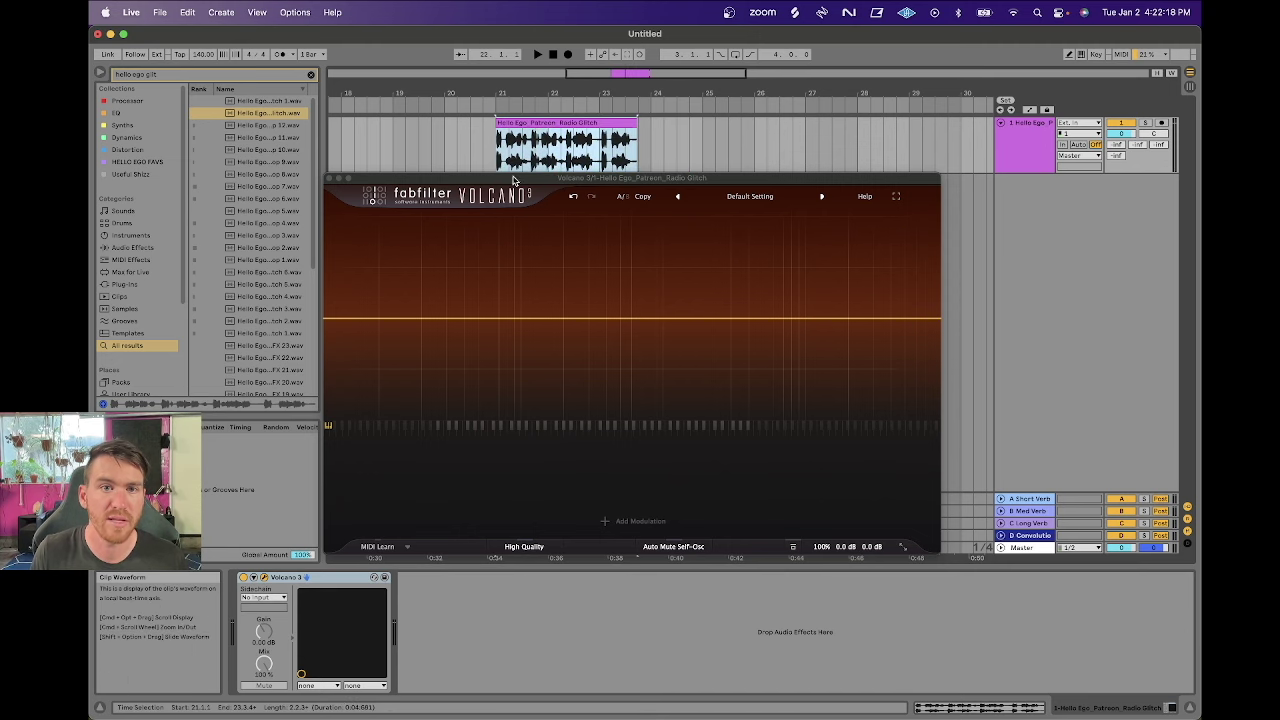
drag(517, 183, 461, 183)
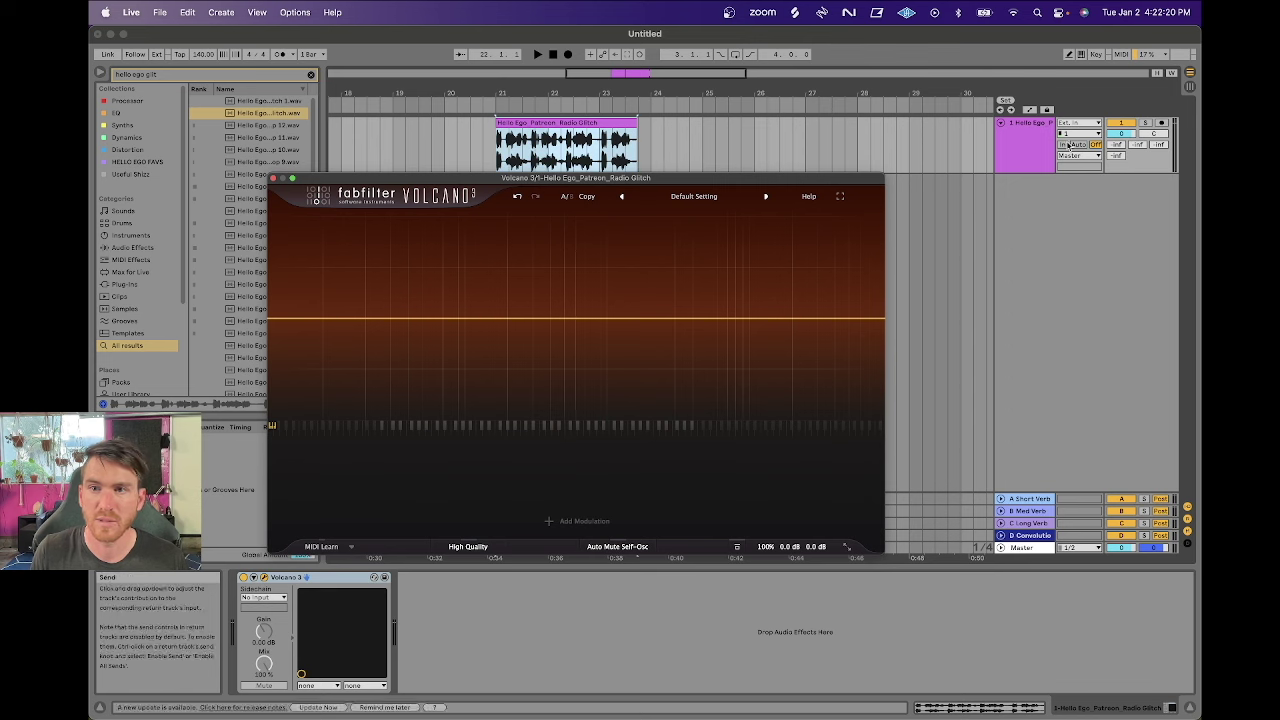
drag(263, 125, 705, 122)
Play back the Radio Glitch clip to hear it without any filtering, then stop playback.
click(600, 145)
key(space)
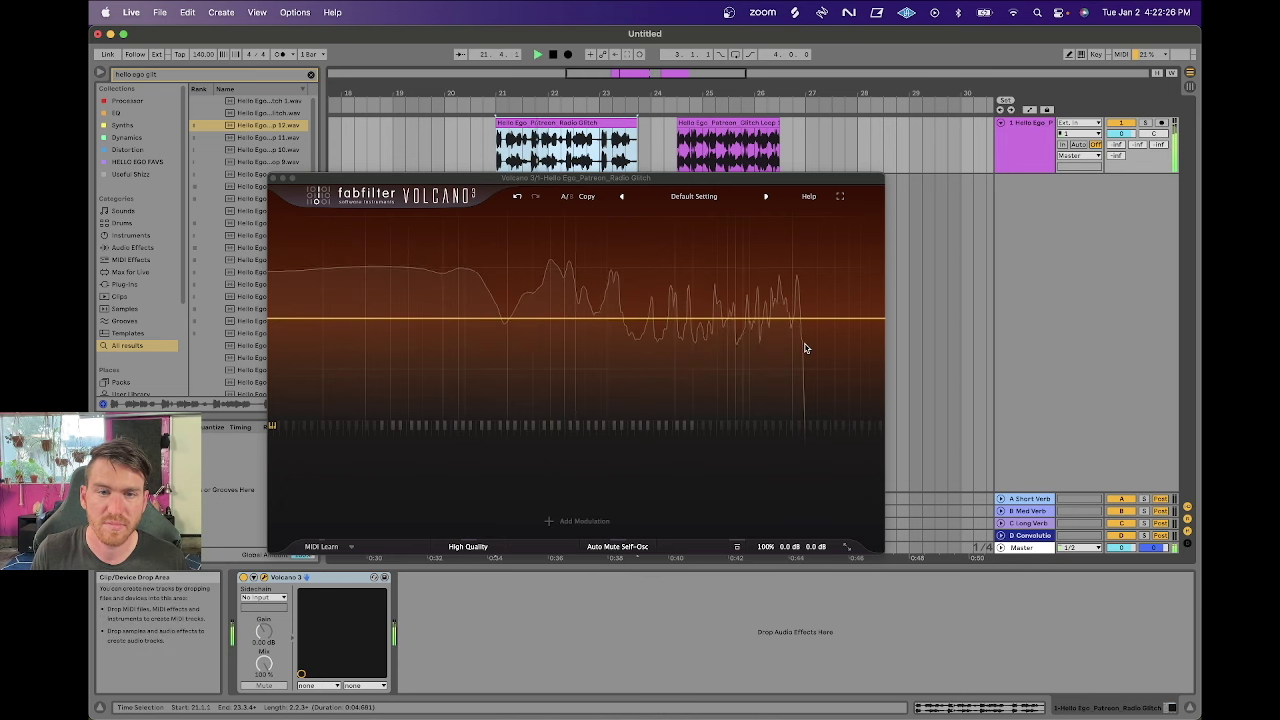
key(space)
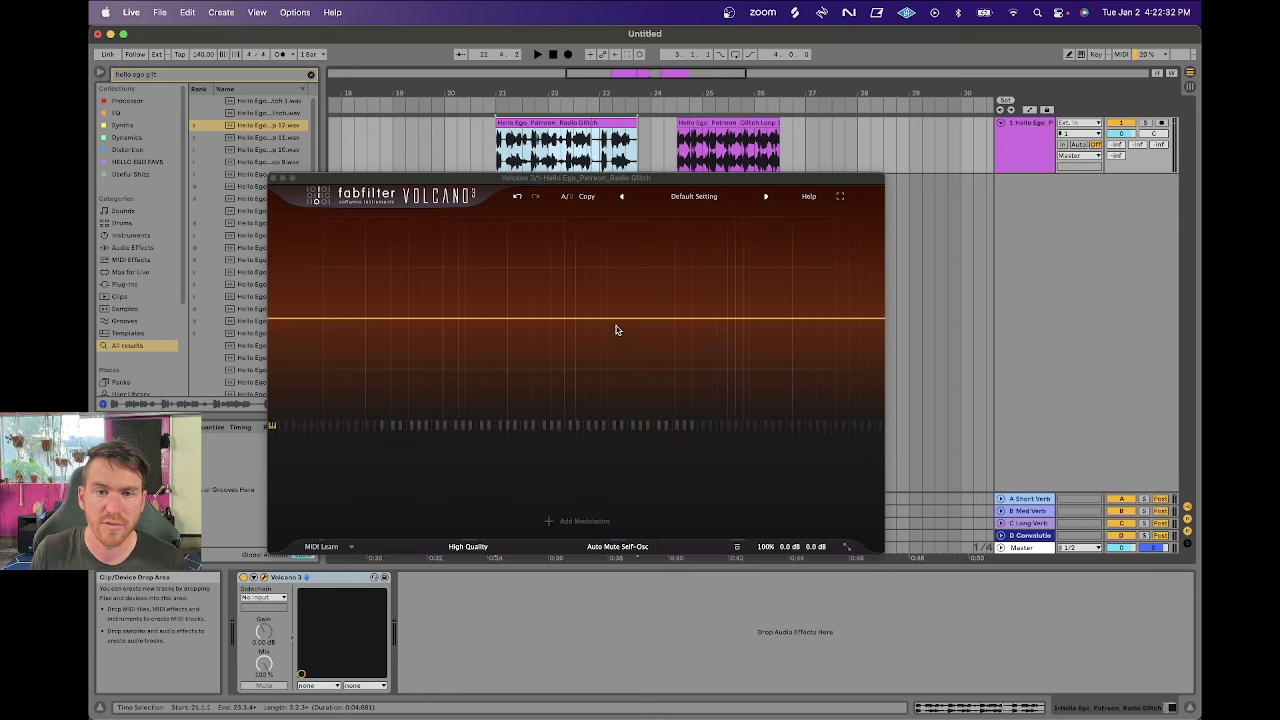
Add a bell filter in Volcano 3, shape it into a cut in the highest frequencies, and audition the clip.
click(585, 321)
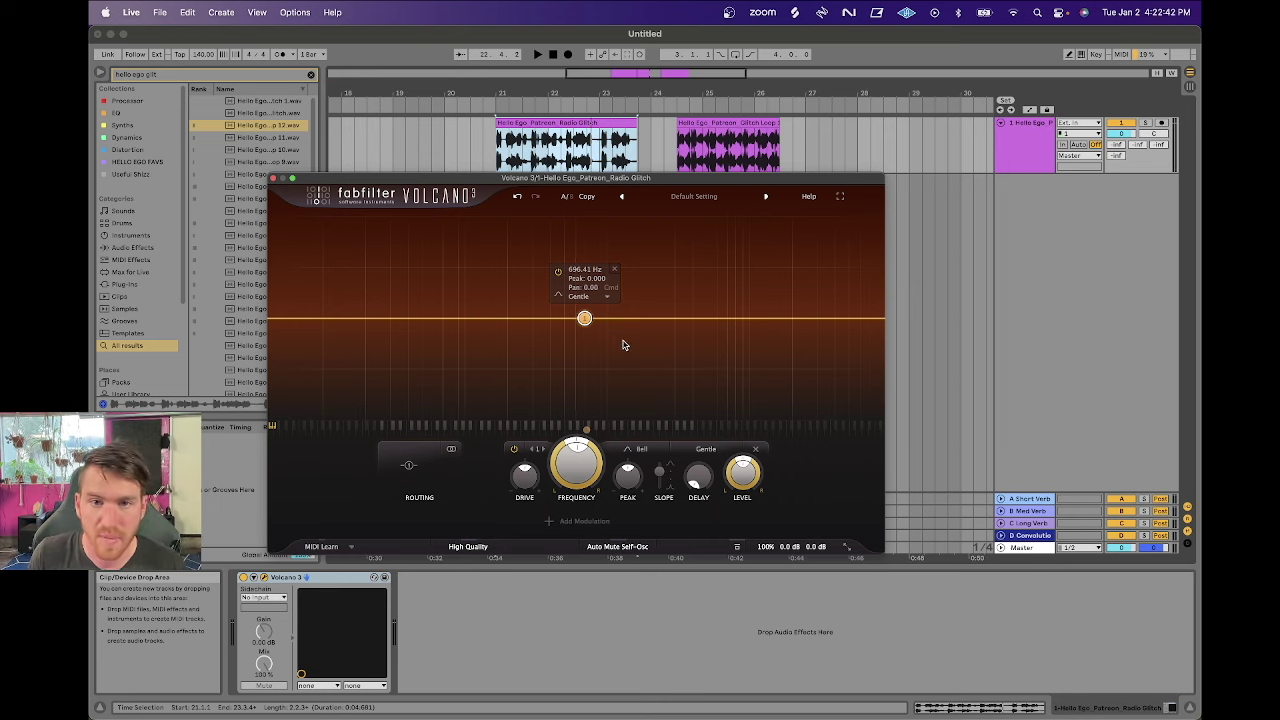
drag(584, 318, 795, 358)
key(space)
key(space)
key(space)
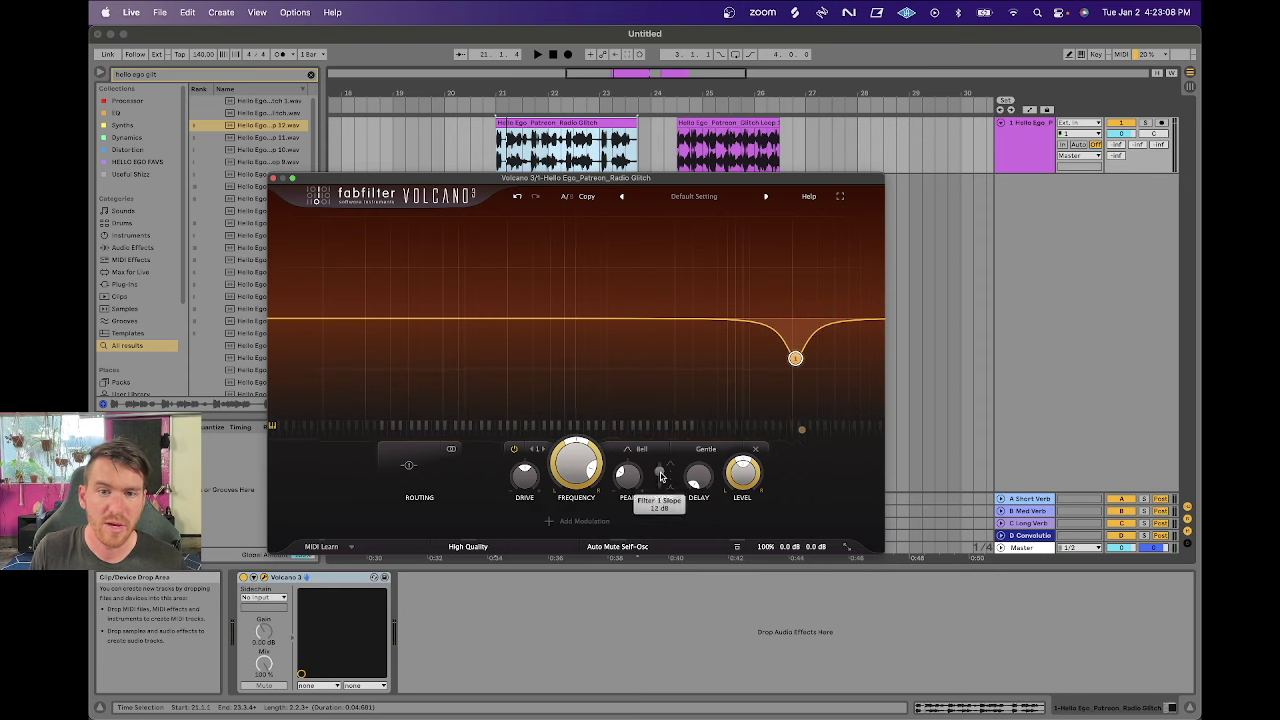
Set the bell filter's slope to 48 dB and turn its high-frequency cut into a narrow boost.
drag(659, 483, 658, 498)
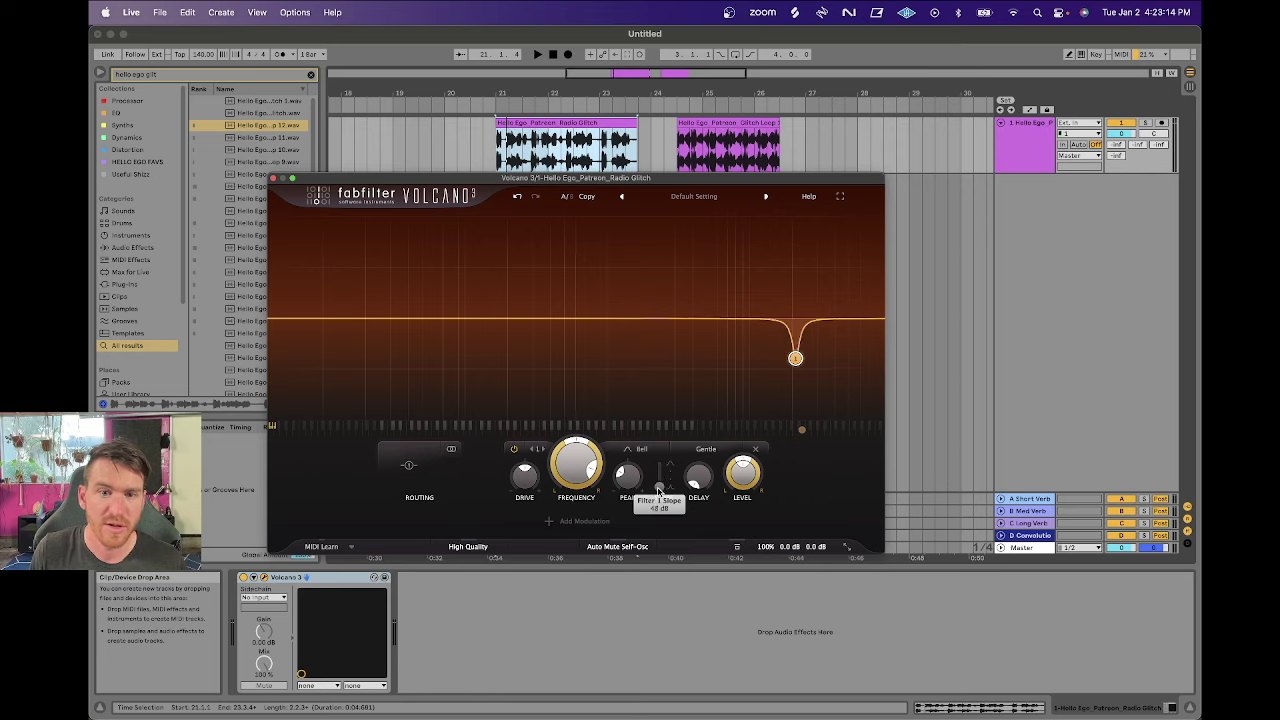
mouse_move(785, 362)
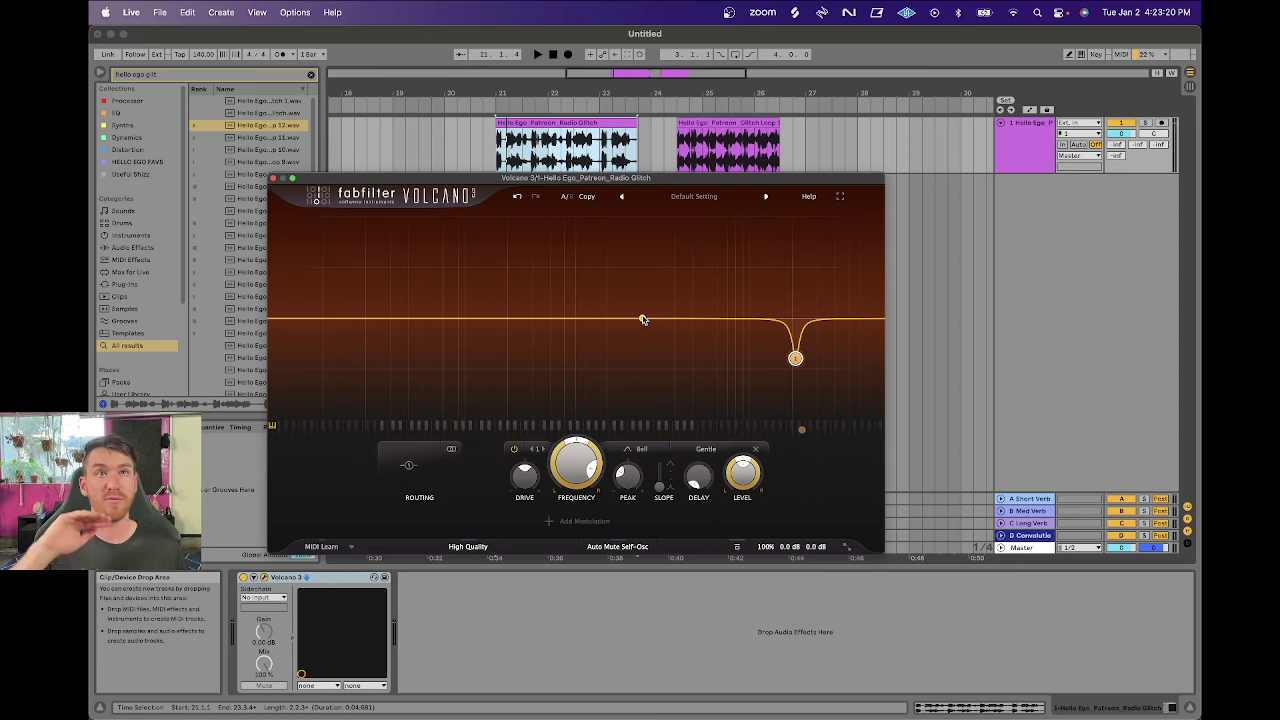
drag(797, 363, 793, 242)
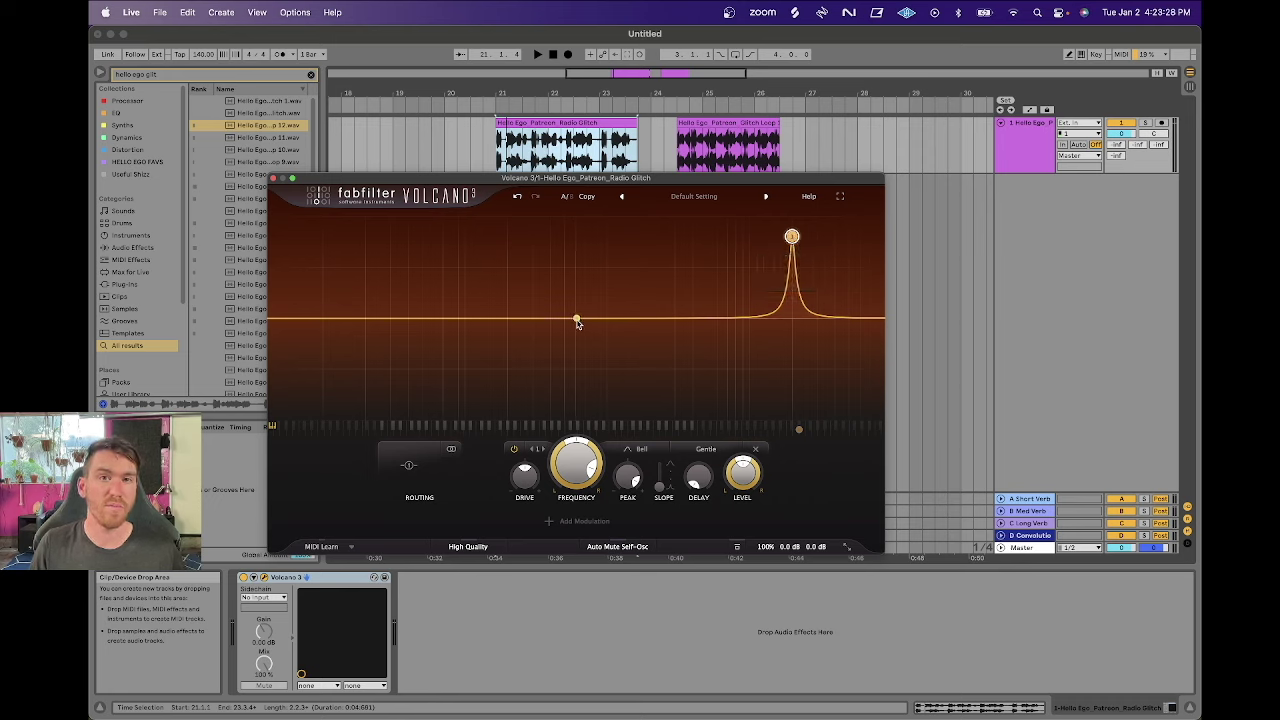
mouse_move(791, 273)
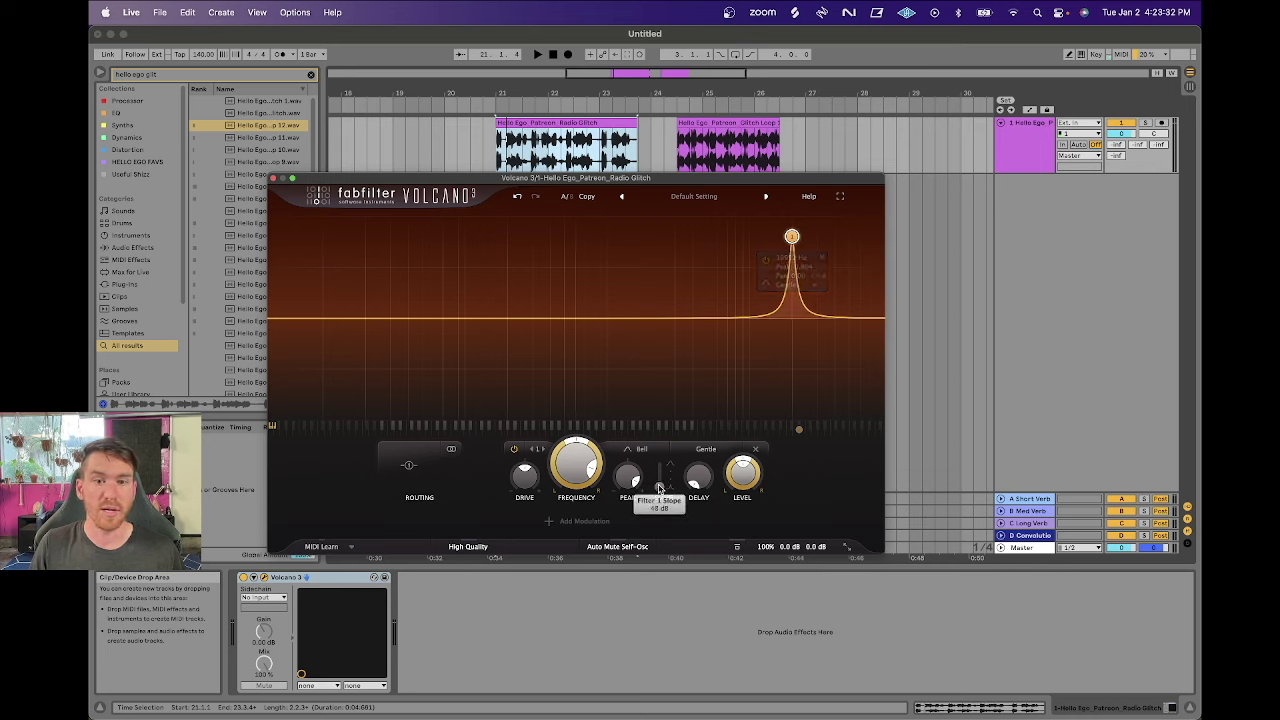
Set the bell filter's slope to its gentlest value and lower its peak to about 0.02 near 20 kHz.
drag(661, 488, 661, 412)
mouse_move(790, 255)
drag(791, 248, 792, 318)
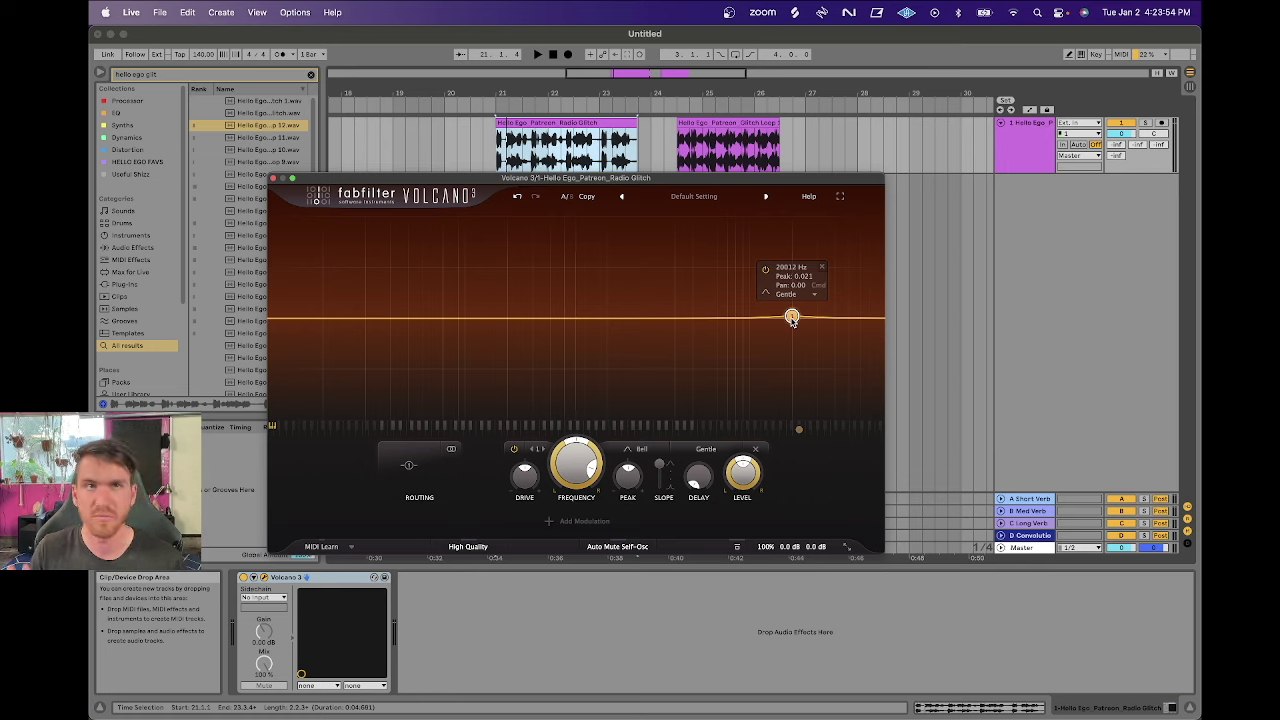
Audition the bell as a cut of about -0.89 near 20.3 kHz, then adjust it to about -0.76 near 19 kHz.
drag(792, 318, 792, 410)
key(space)
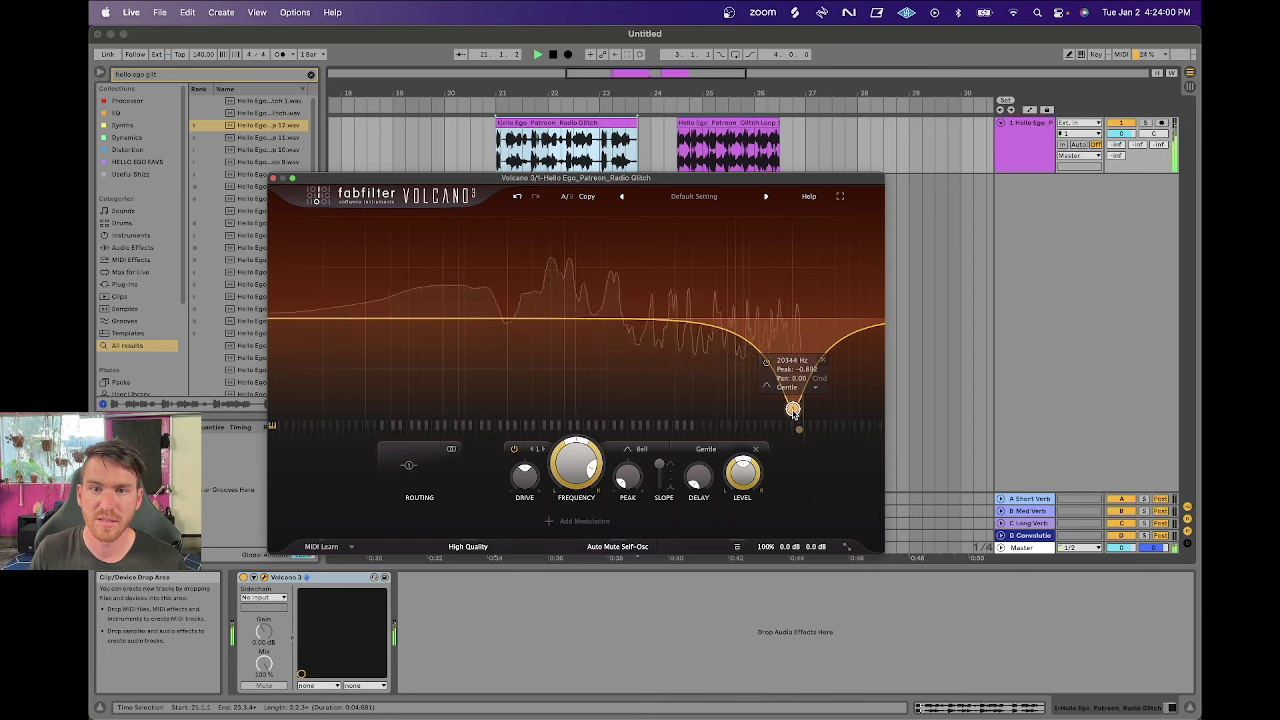
key(space)
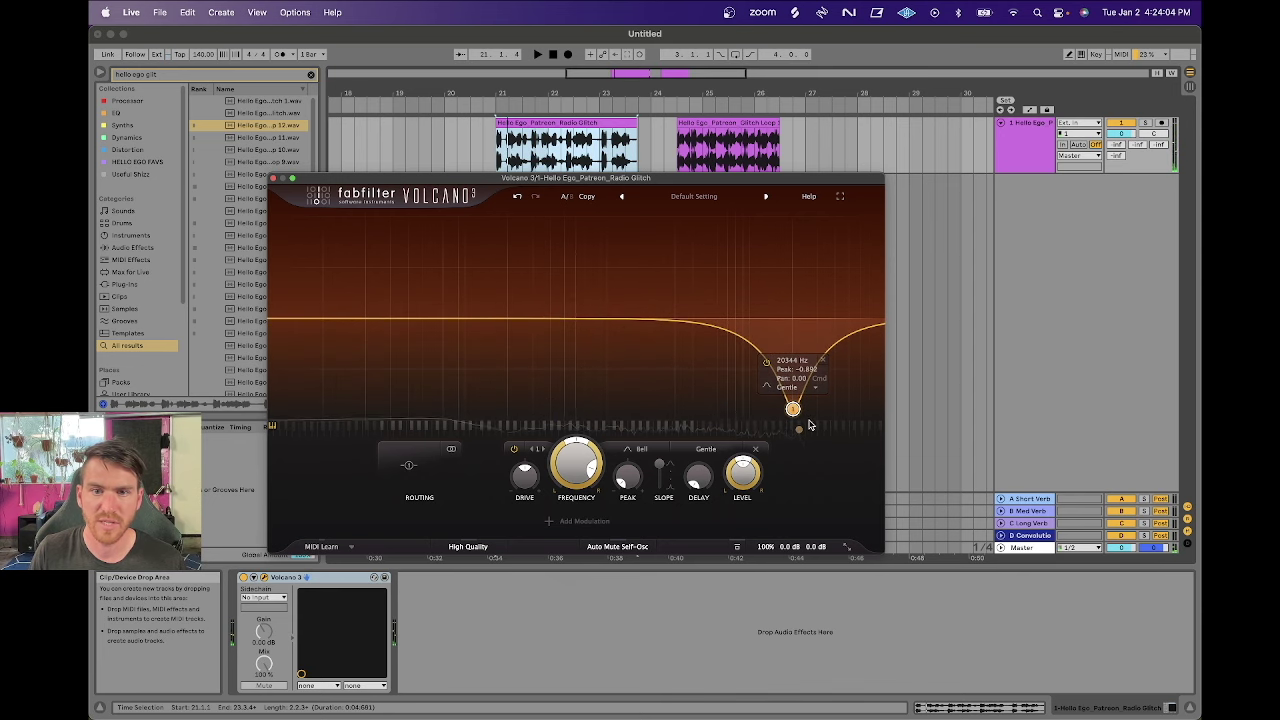
mouse_move(792, 408)
mouse_down()
mouse_move(586, 408)
mouse_move(454, 382)
mouse_move(806, 420)
mouse_move(789, 396)
mouse_up()
key(space)
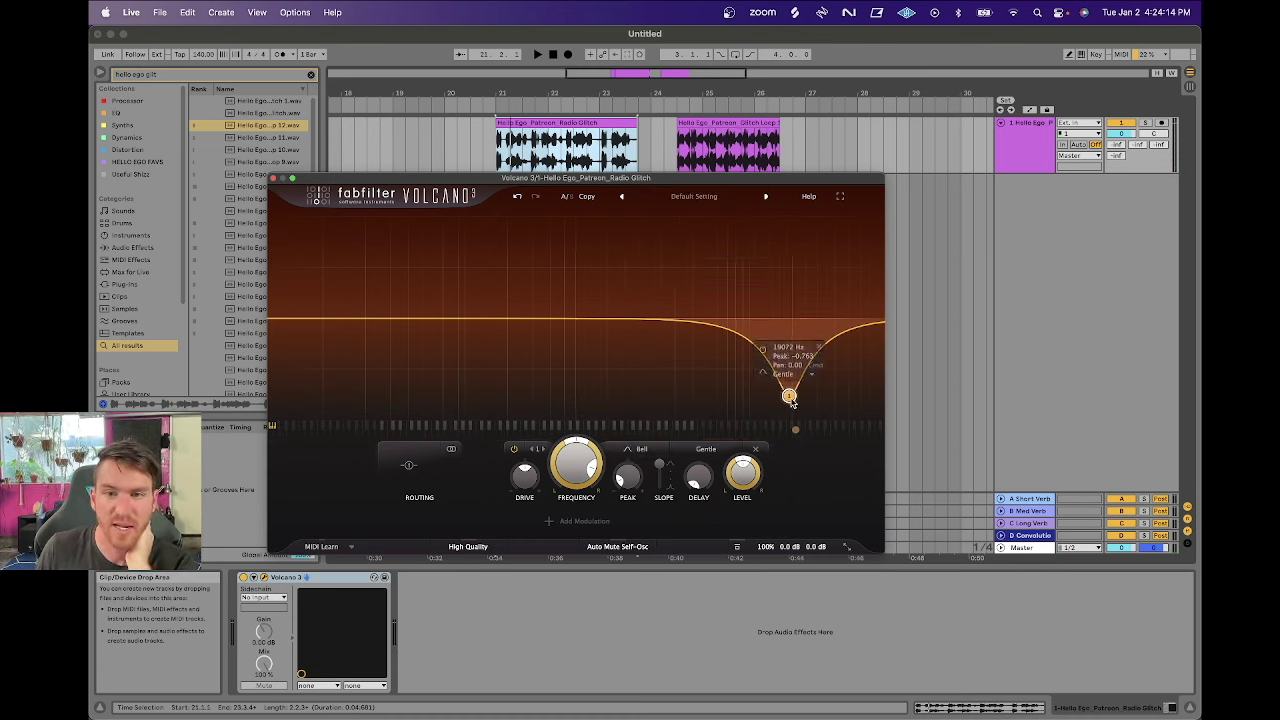
Turn the bell into a Low Pass filter at about 3.57 kHz with a 24 dB slope.
drag(789, 396, 686, 320)
click(638, 449)
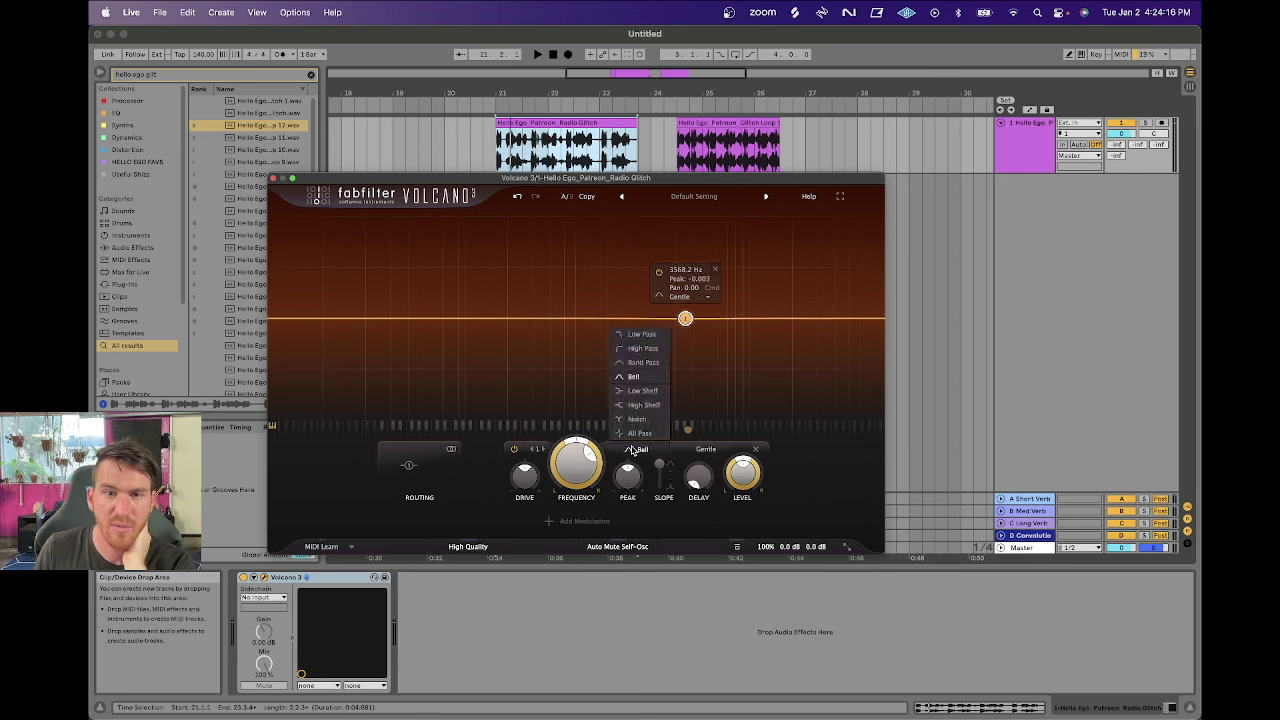
click(641, 336)
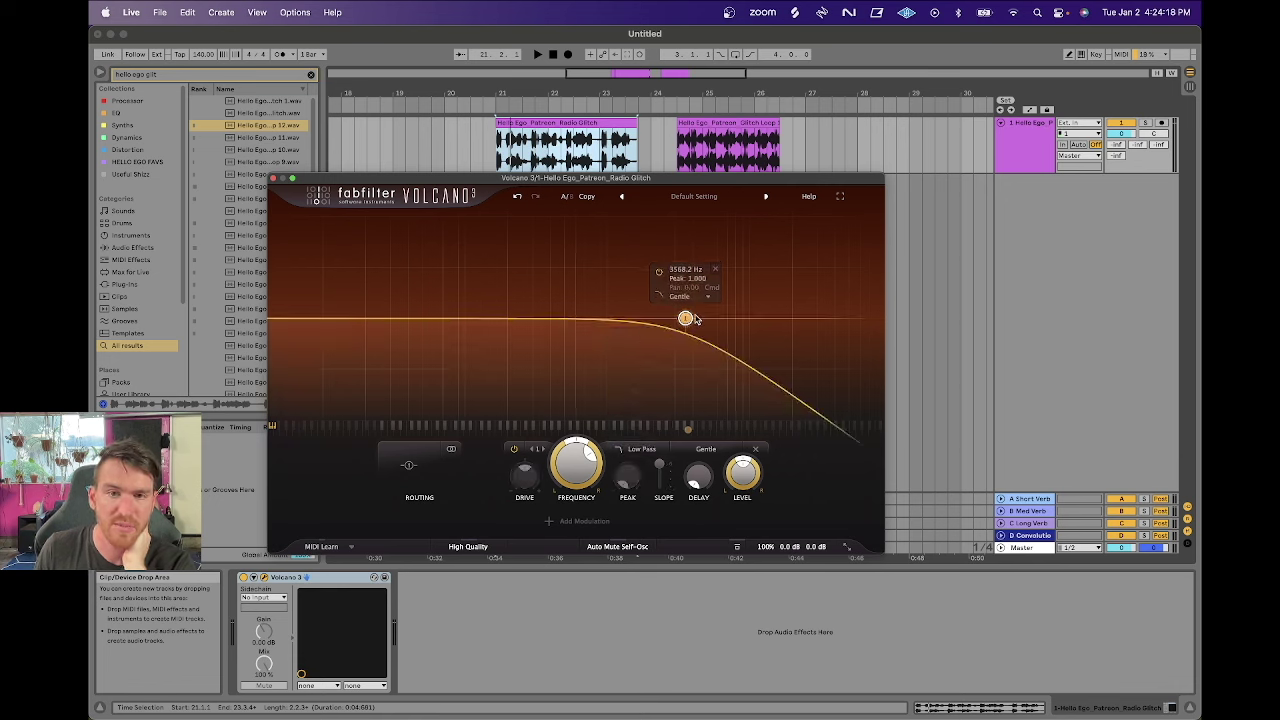
drag(667, 483, 660, 487)
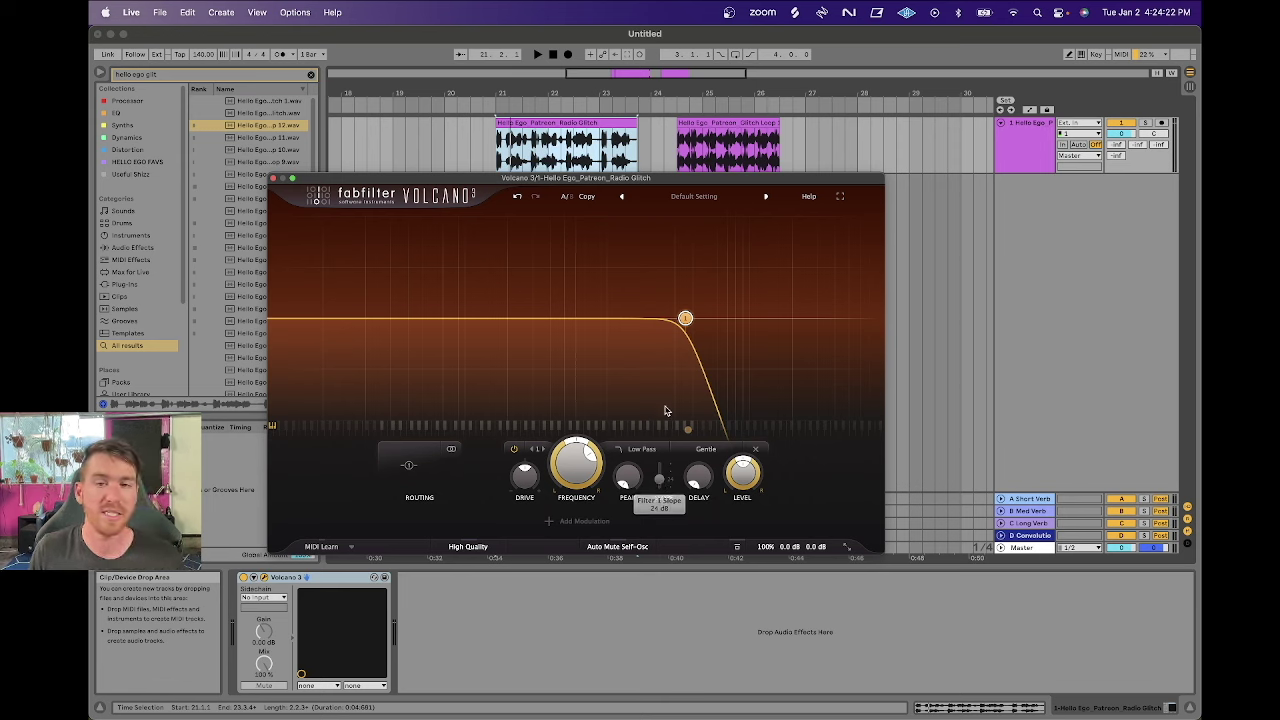
Raise the low-pass cutoff to about 6.47 kHz and audition the clip through it.
mouse_move(693, 303)
drag(684, 322, 722, 321)
key(space)
key(space)
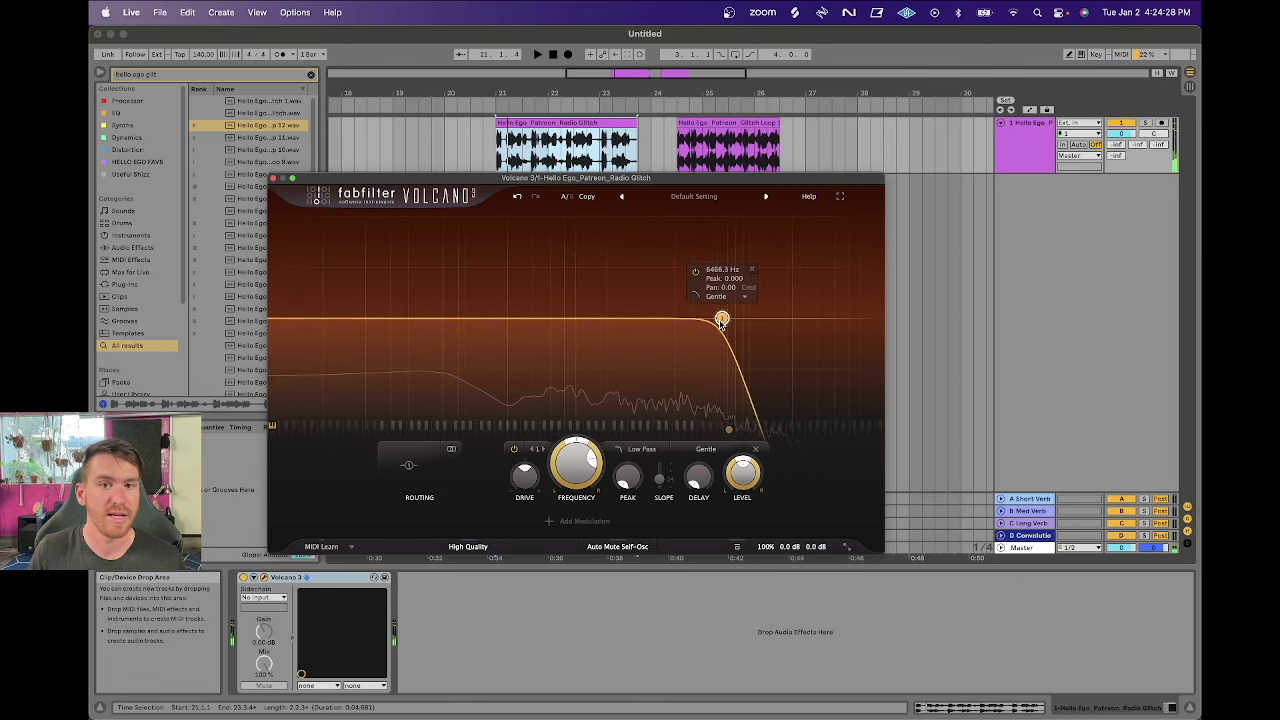
Switch the filter to High Pass and sweep its cutoff down to about 464 Hz while the clip plays.
click(638, 449)
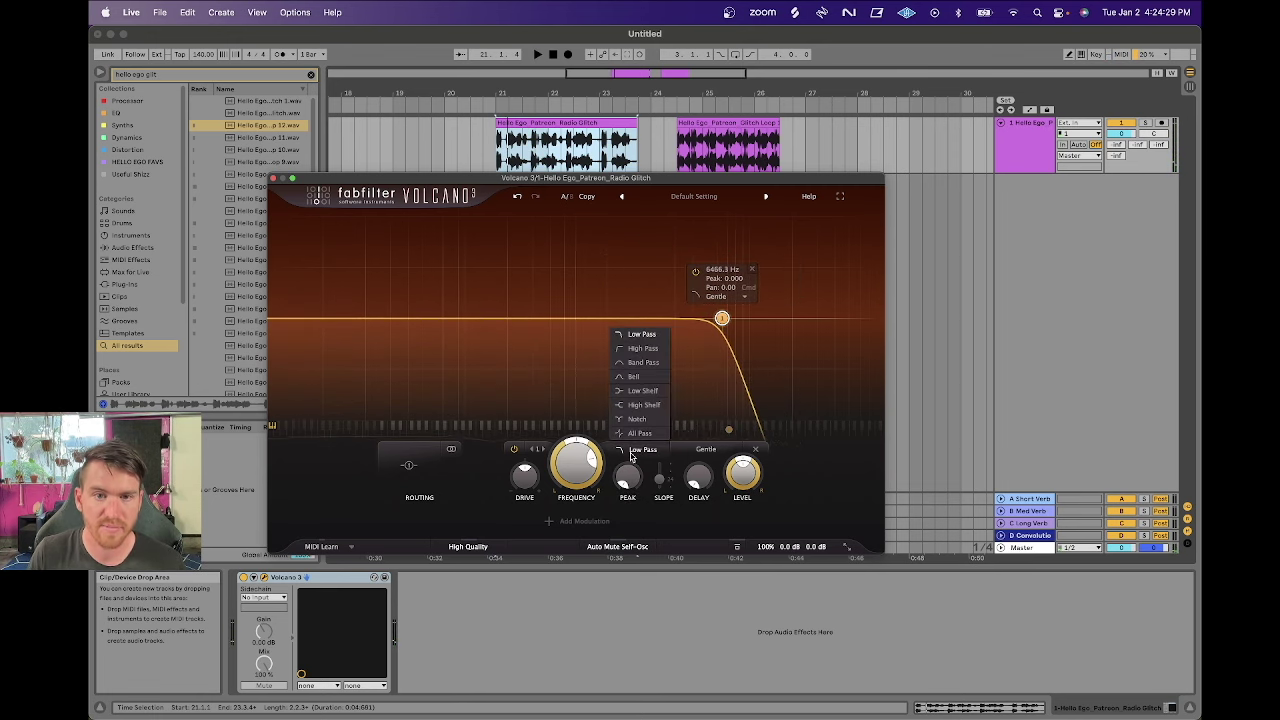
click(640, 356)
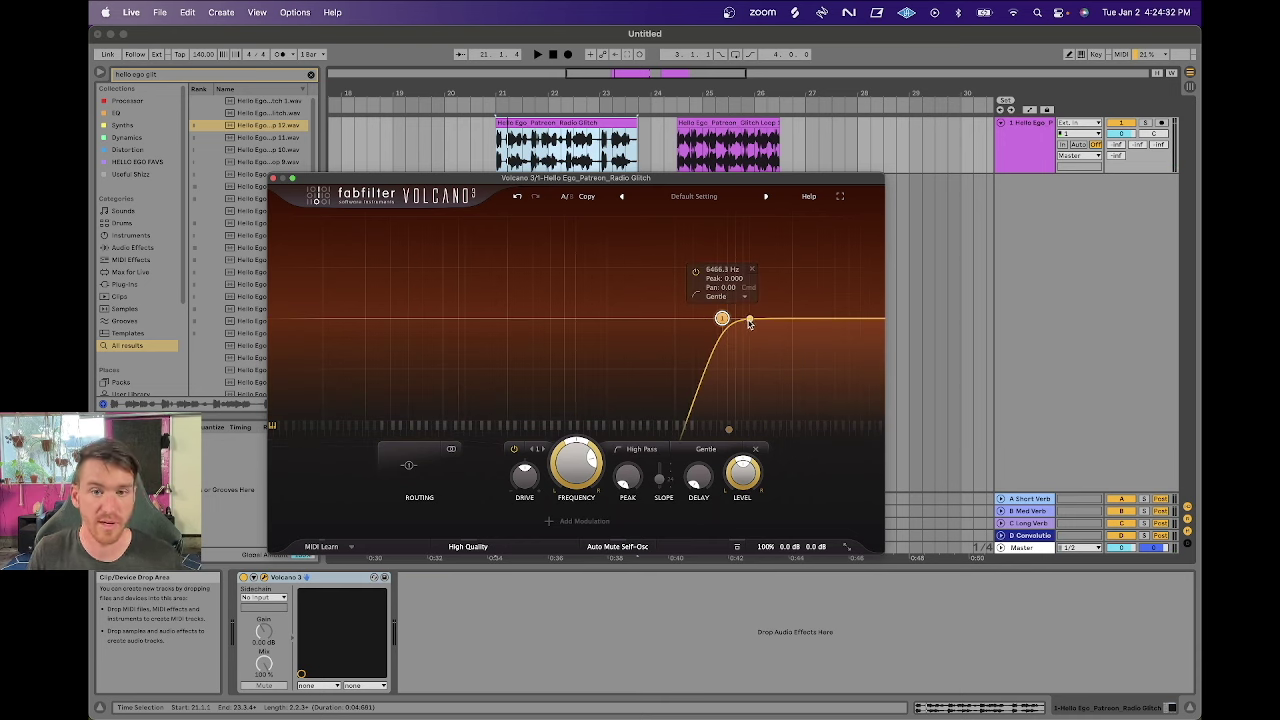
key(space)
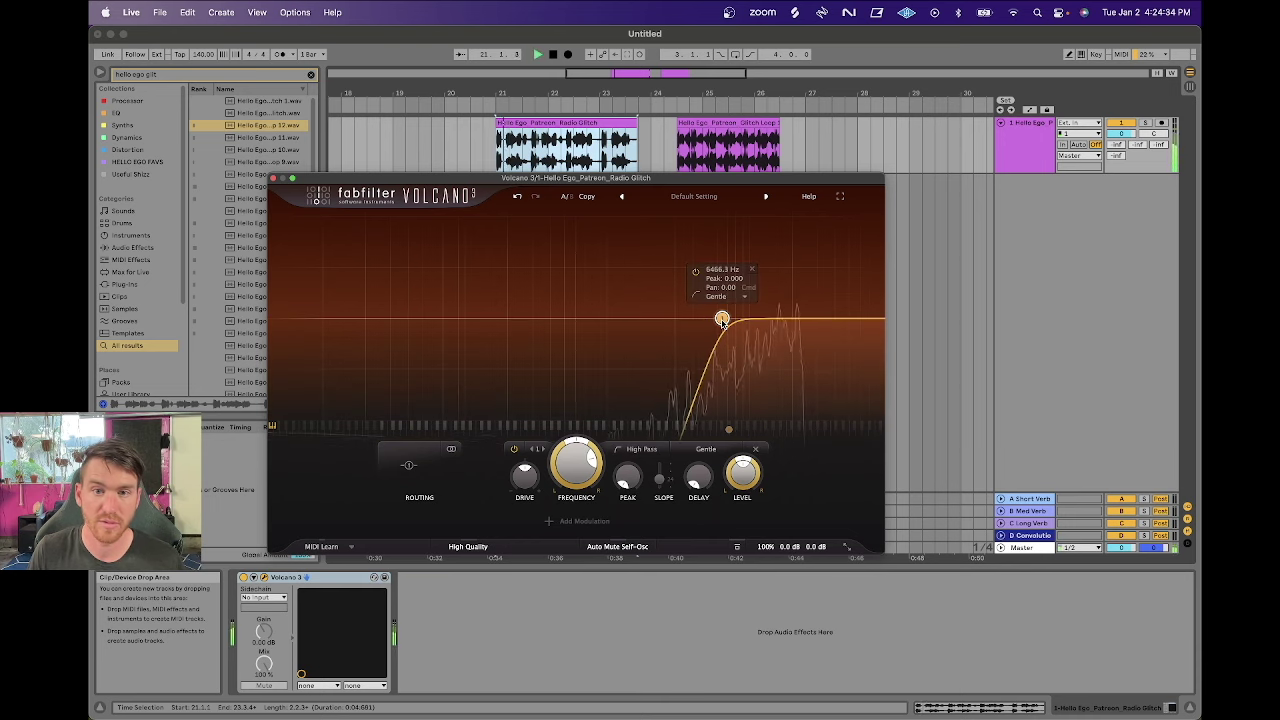
mouse_move(722, 320)
mouse_down()
mouse_move(630, 320)
mouse_move(713, 323)
mouse_up()
drag(624, 320, 561, 330)
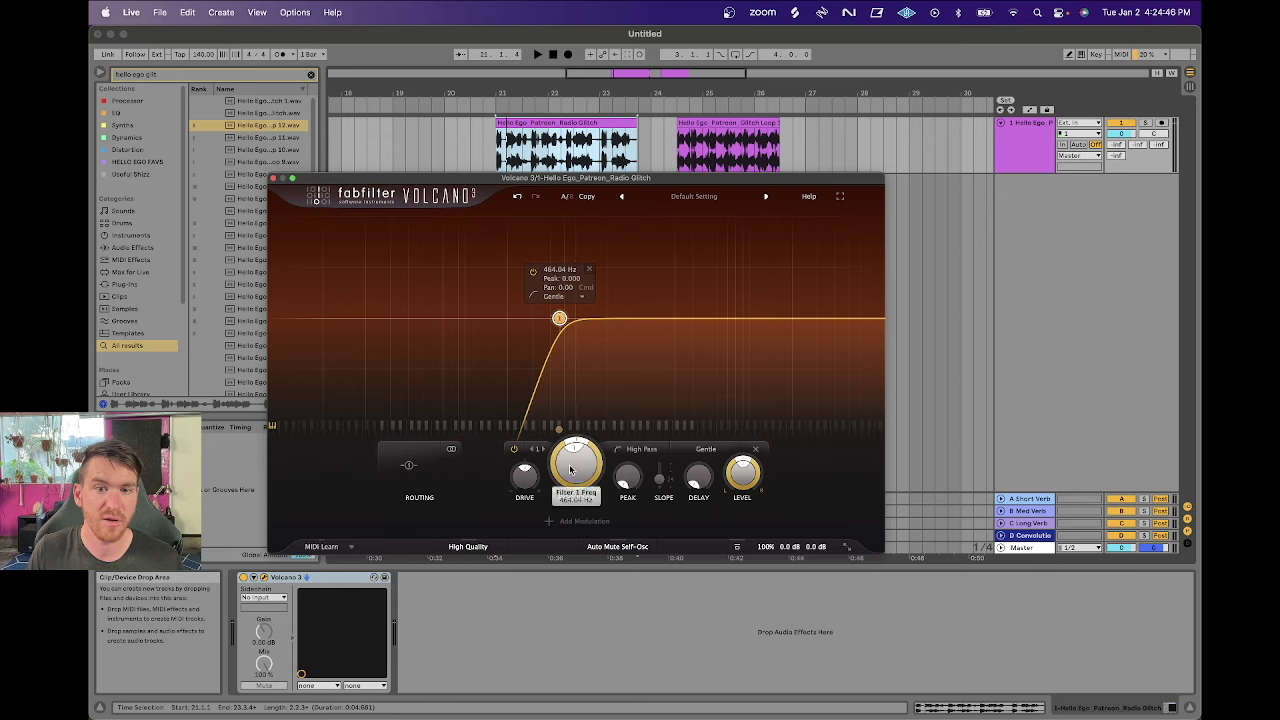
Raise the high-pass filter's cutoff frequency slightly and fine-tune it.
drag(577, 470, 574, 465)
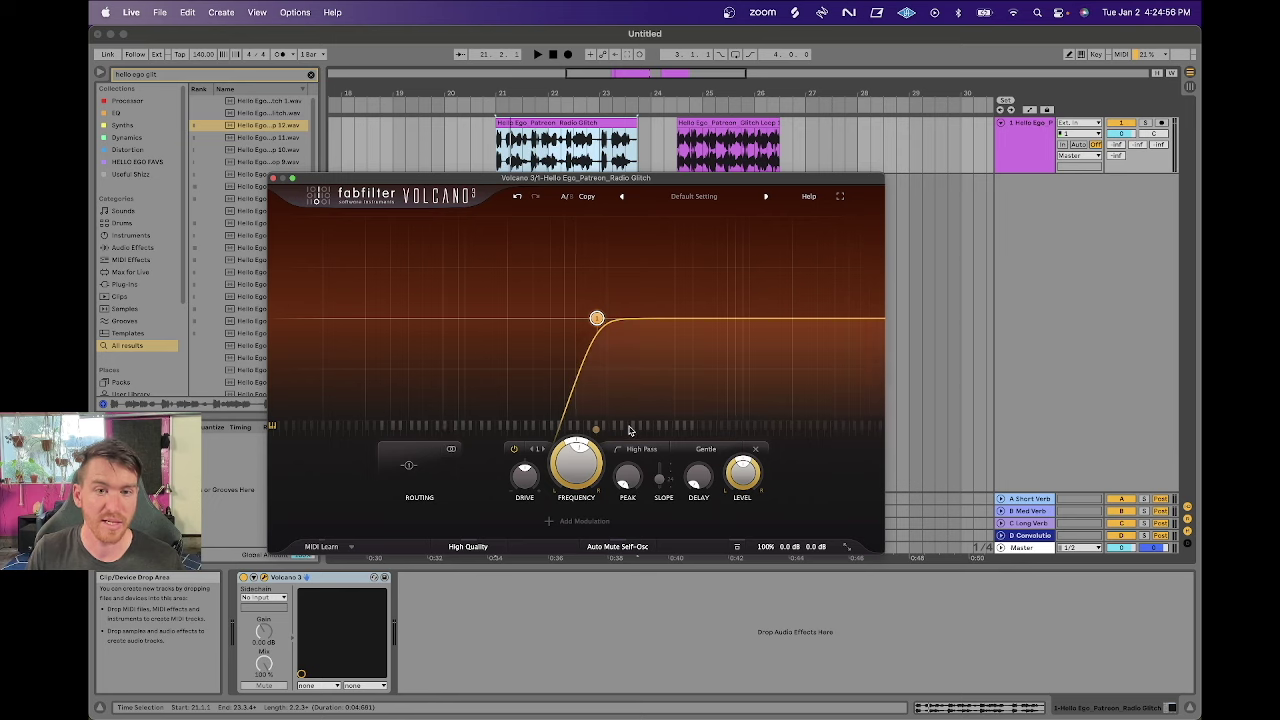
drag(597, 431, 596, 432)
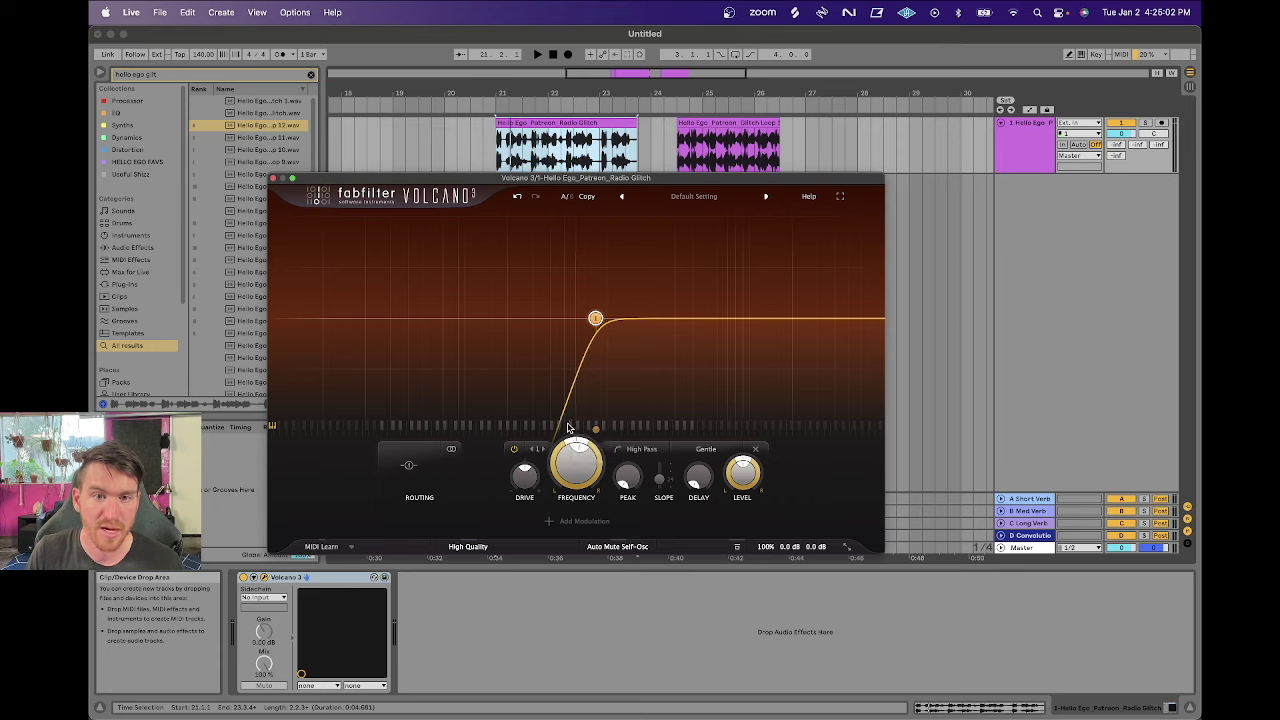
Sweep the high-pass cutoff down to about 176 Hz and bring it back up to about 274 Hz.
drag(595, 318, 542, 318)
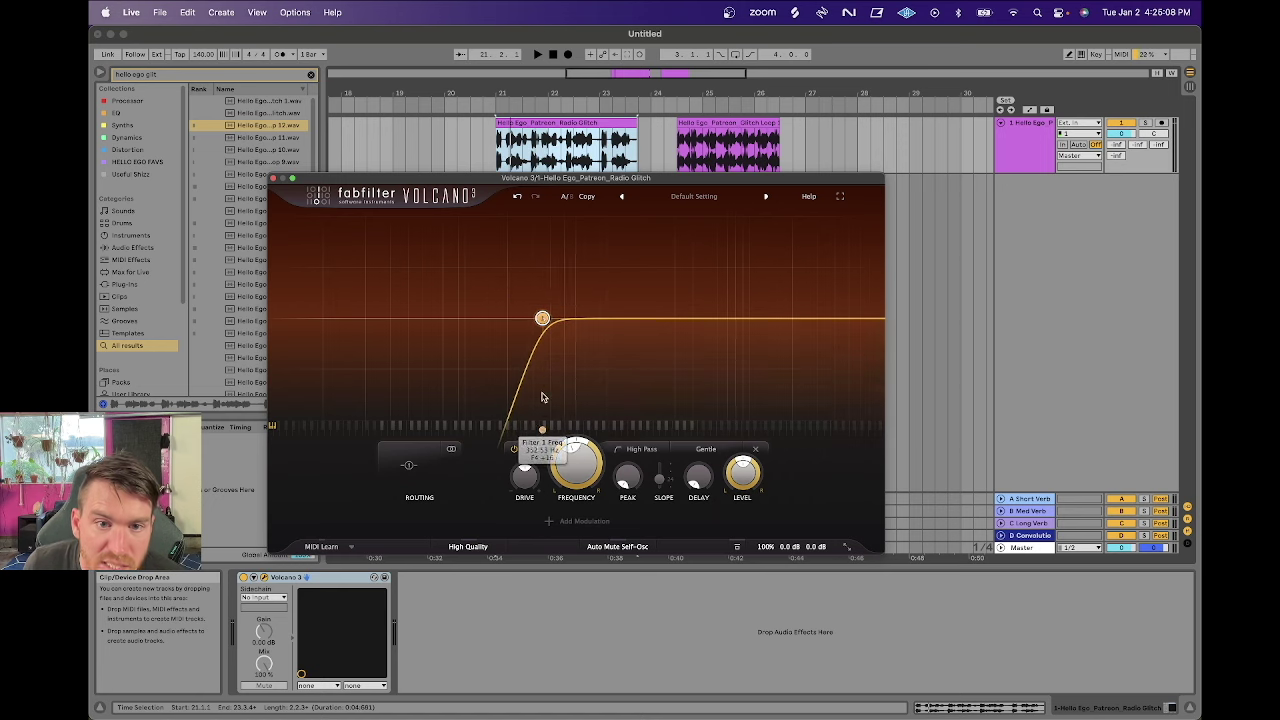
drag(542, 318, 499, 319)
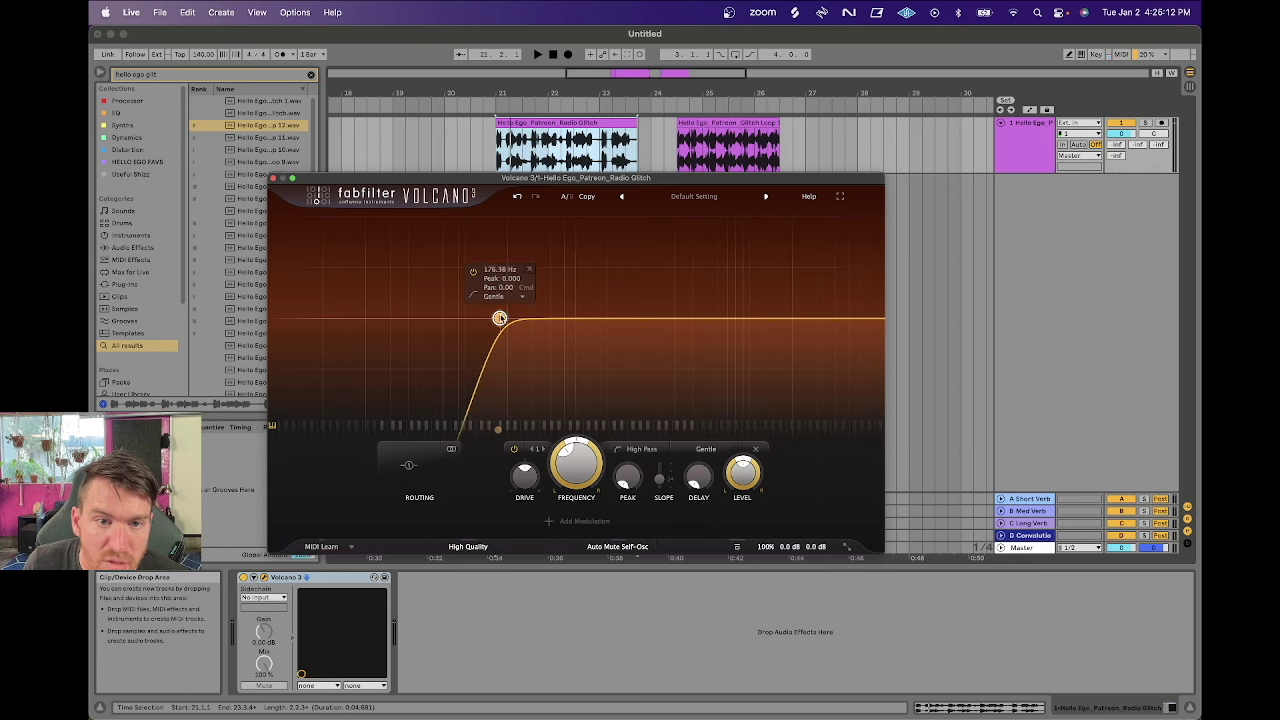
drag(499, 318, 527, 318)
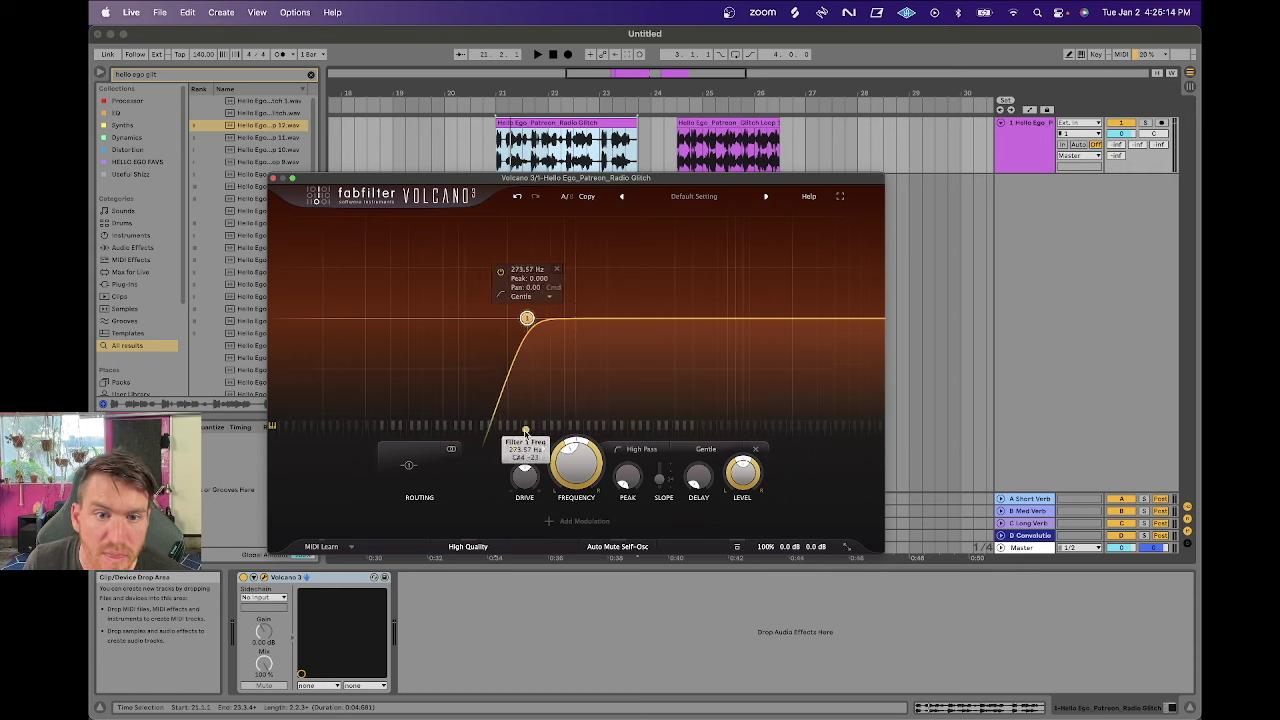
mouse_move(526, 432)
mouse_down()
mouse_move(555, 433)
mouse_move(478, 442)
mouse_move(522, 441)
mouse_up()
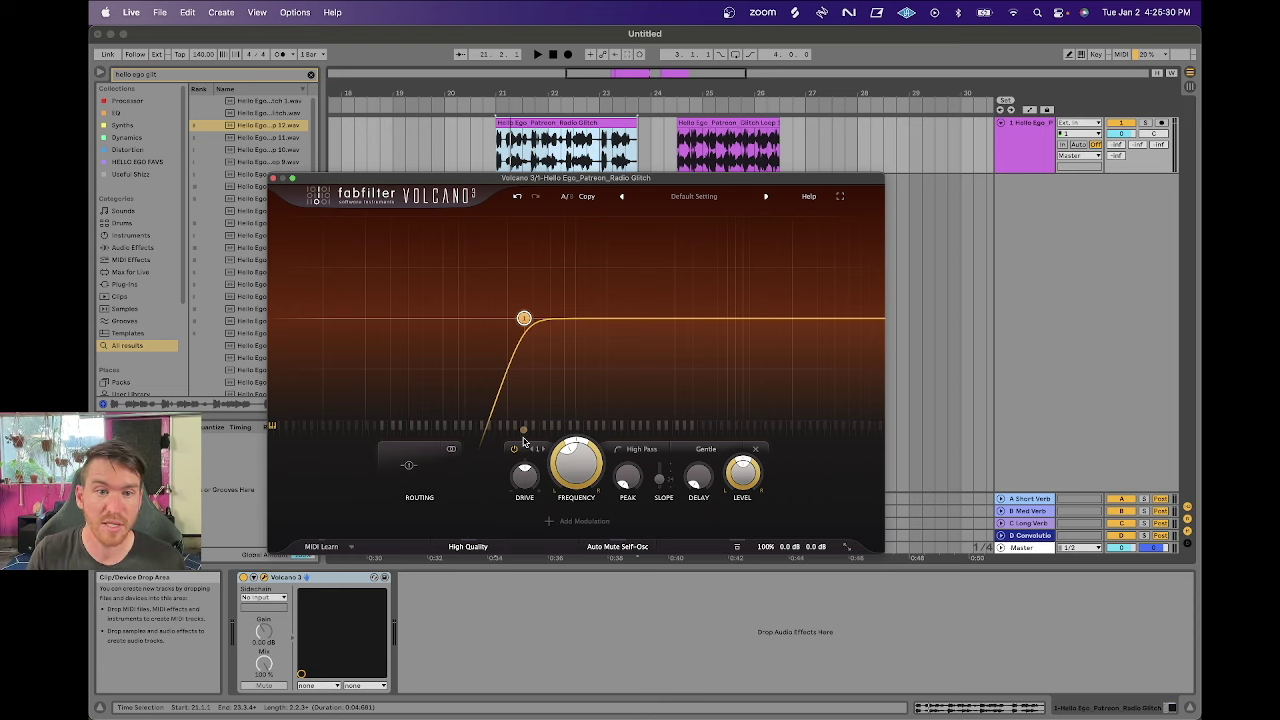
mouse_move(528, 335)
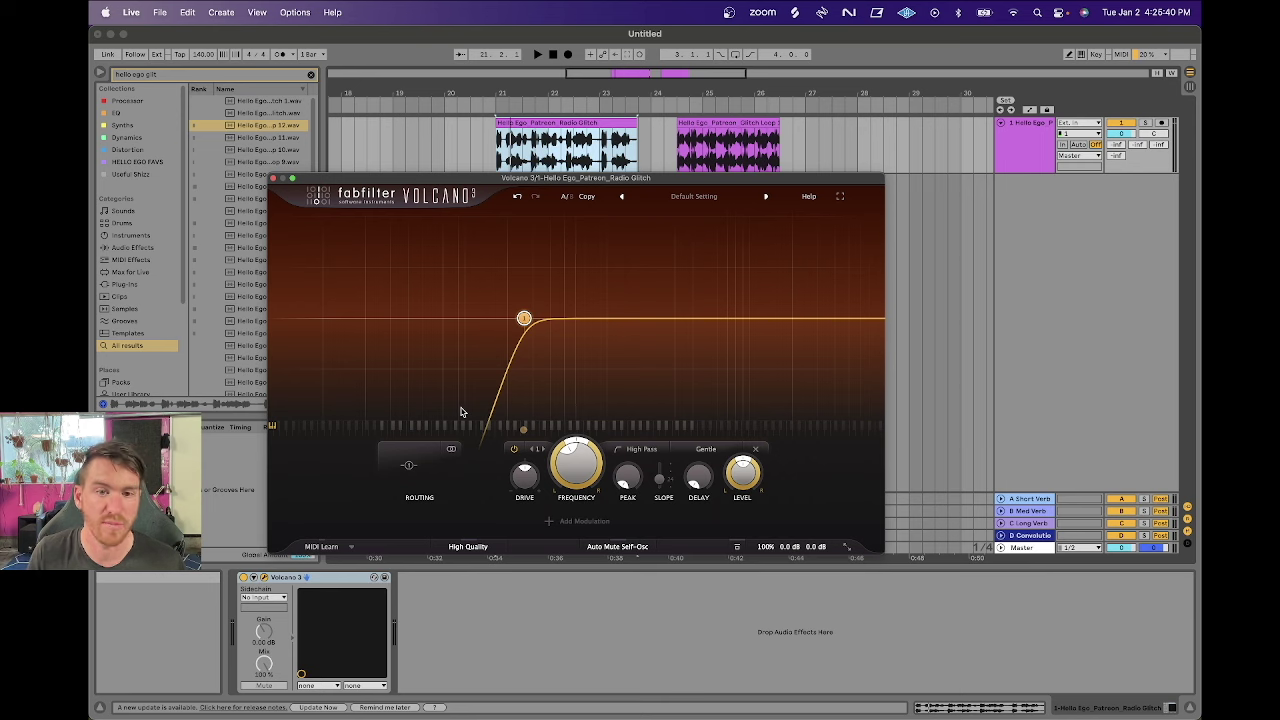
Switch the filter to Band Pass and sweep it during playback, settling at about 656 Hz.
click(641, 449)
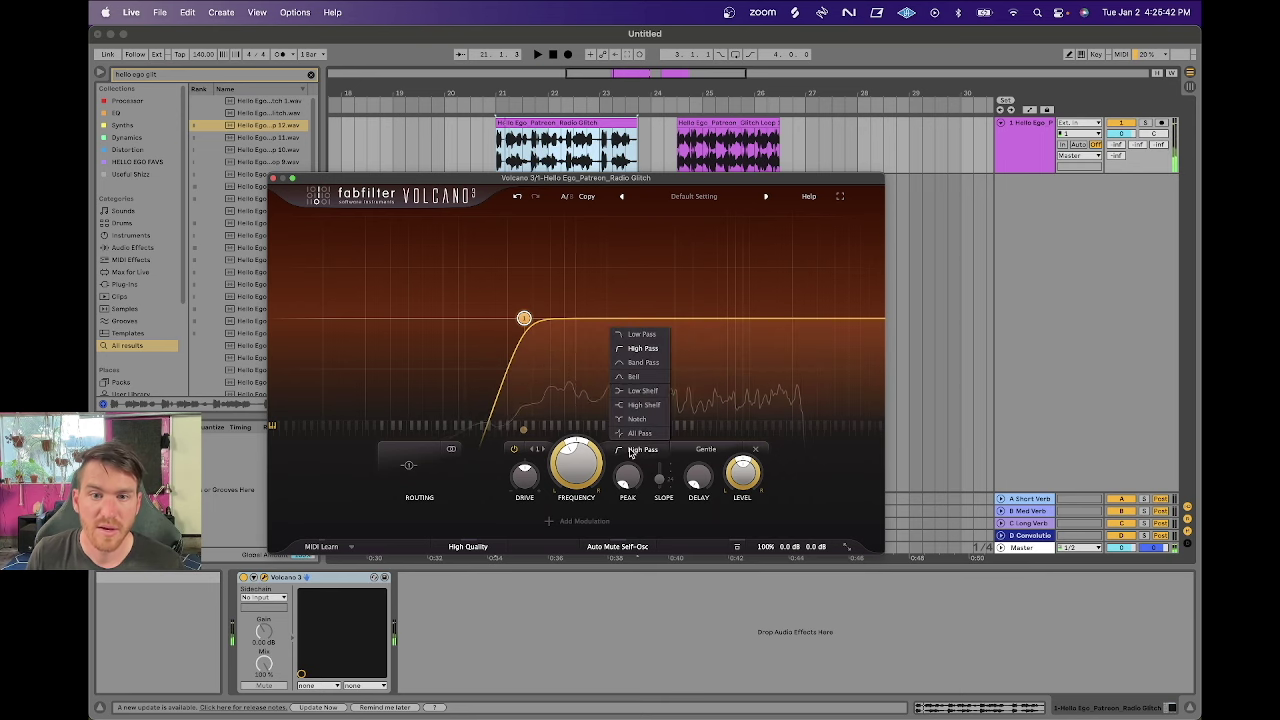
click(637, 368)
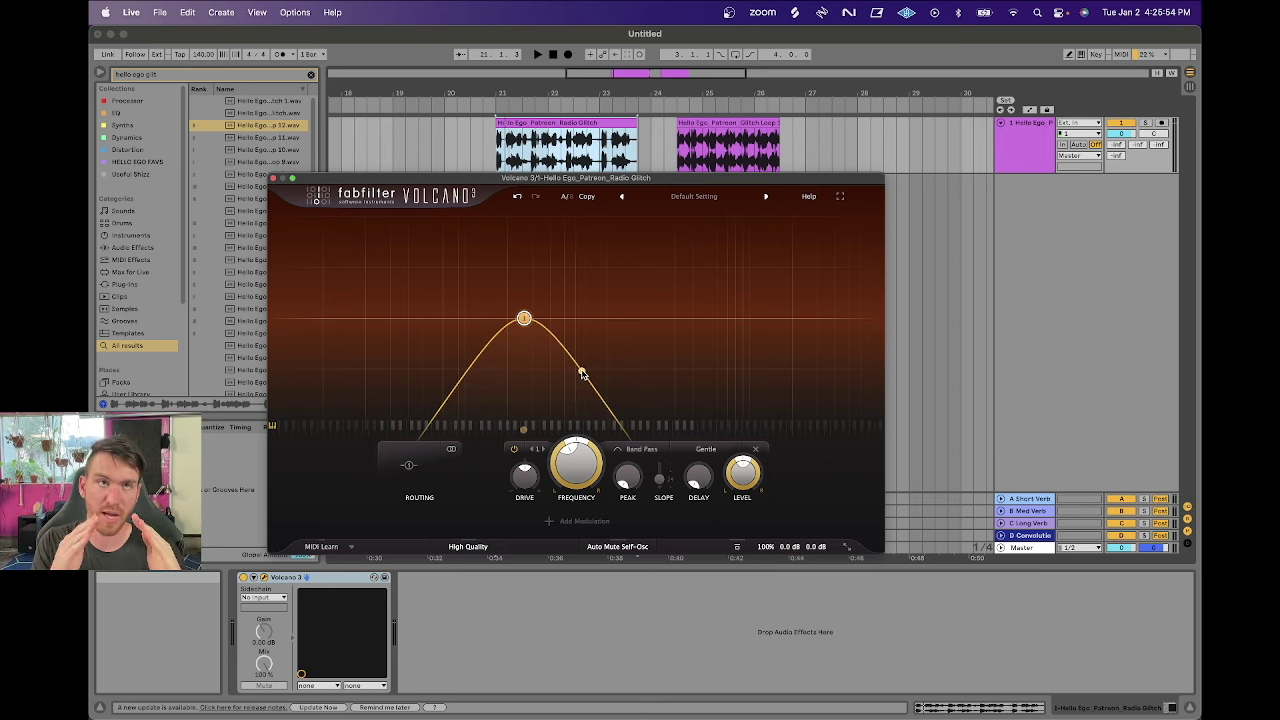
key(space)
drag(523, 318, 667, 414)
drag(668, 318, 581, 320)
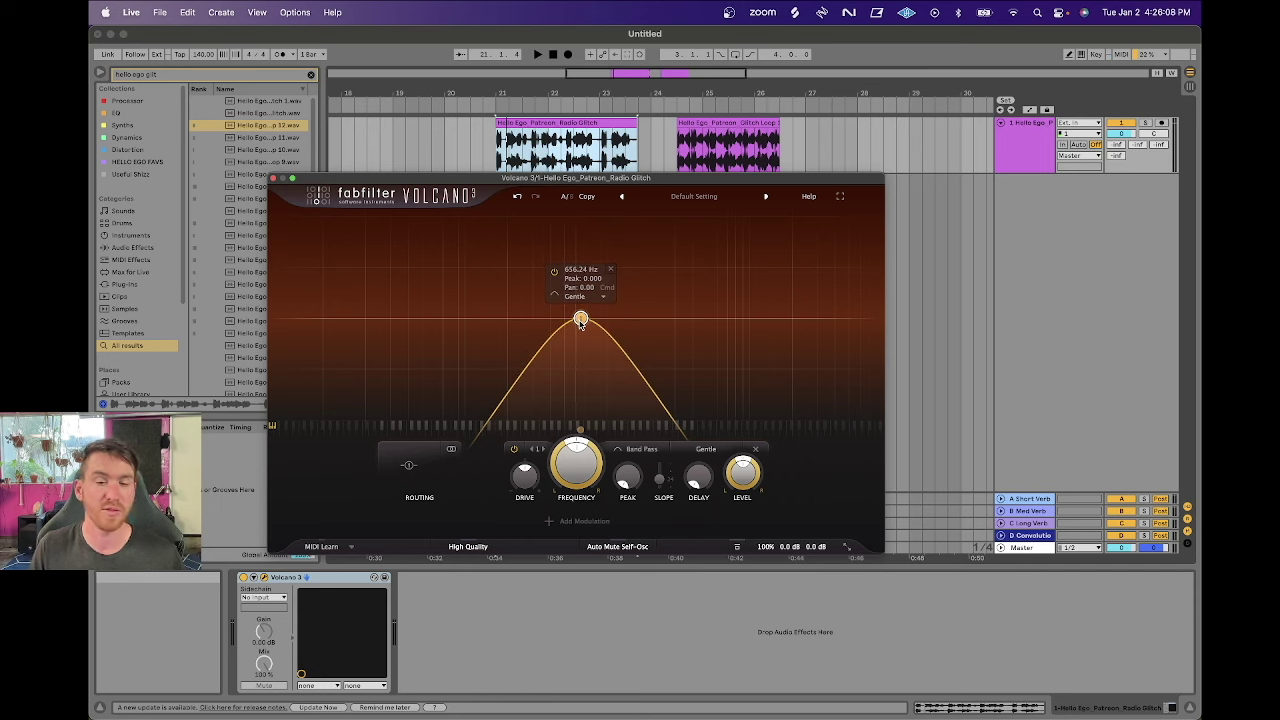
Raise the band-pass frequency through about 1.06 kHz to about 2.63 kHz and audition the clip.
drag(580, 320, 610, 319)
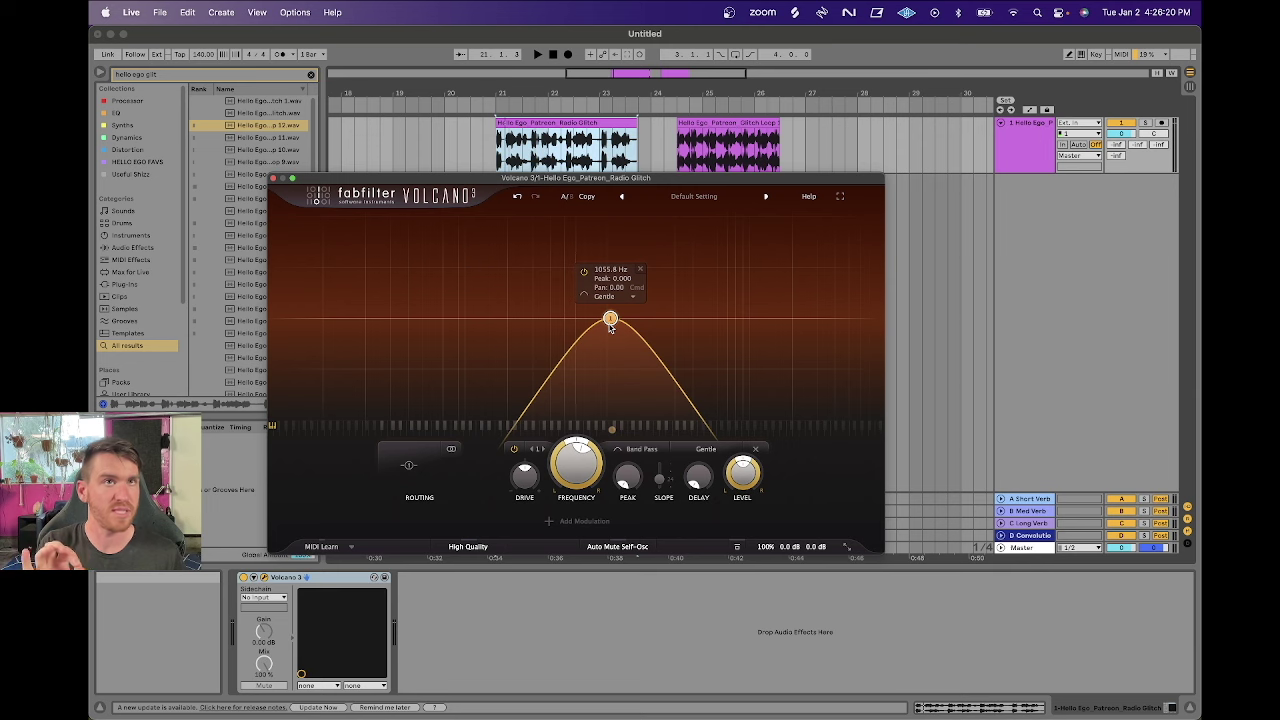
mouse_move(610, 319)
mouse_down()
mouse_move(606, 246)
mouse_move(668, 248)
mouse_move(658, 325)
mouse_move(666, 251)
mouse_move(667, 318)
mouse_up()
key(space)
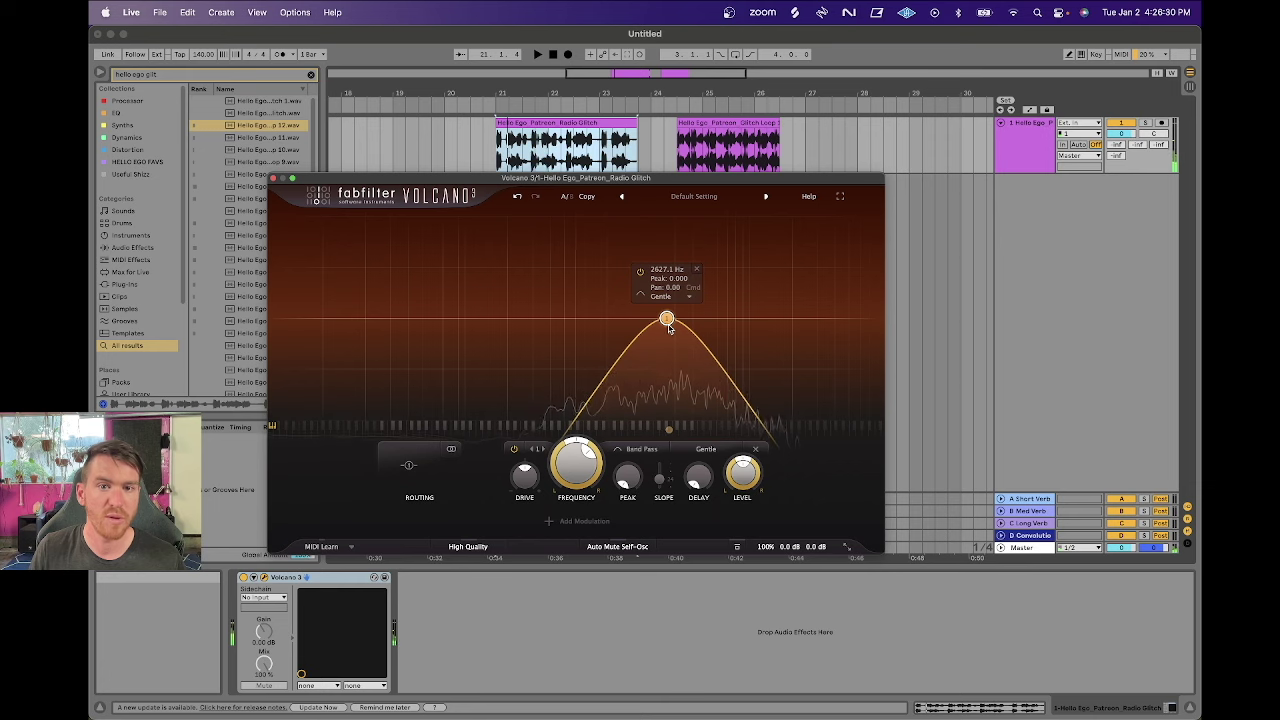
Switch the filter to Bell, boost it at about 427 Hz with a peak of about 0.407, and shift it higher with less boost.
click(638, 450)
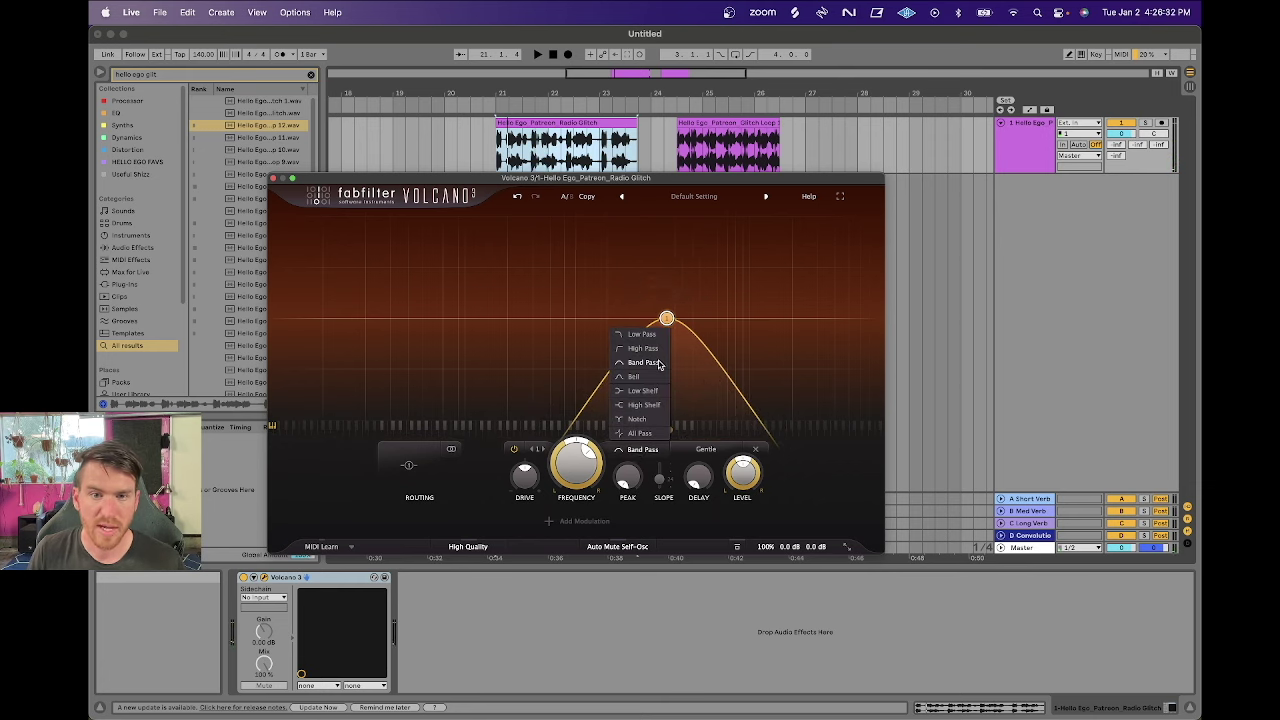
click(641, 384)
drag(666, 318, 554, 277)
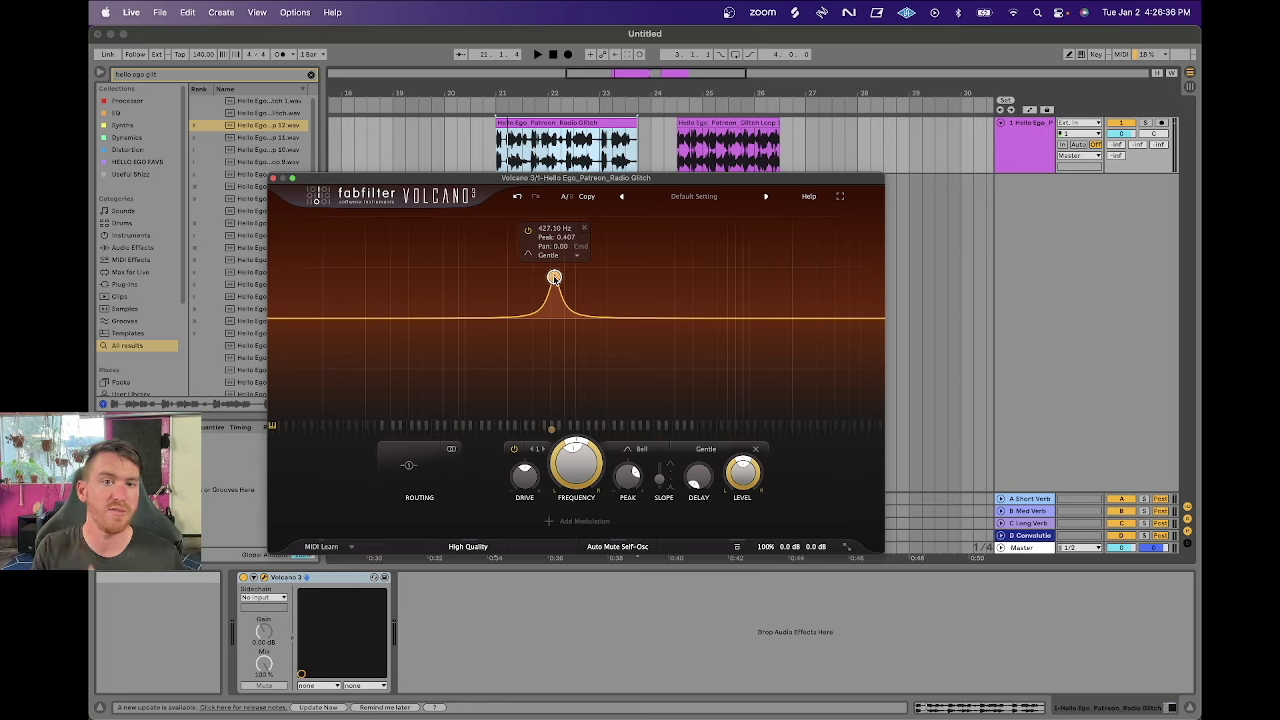
drag(554, 277, 594, 296)
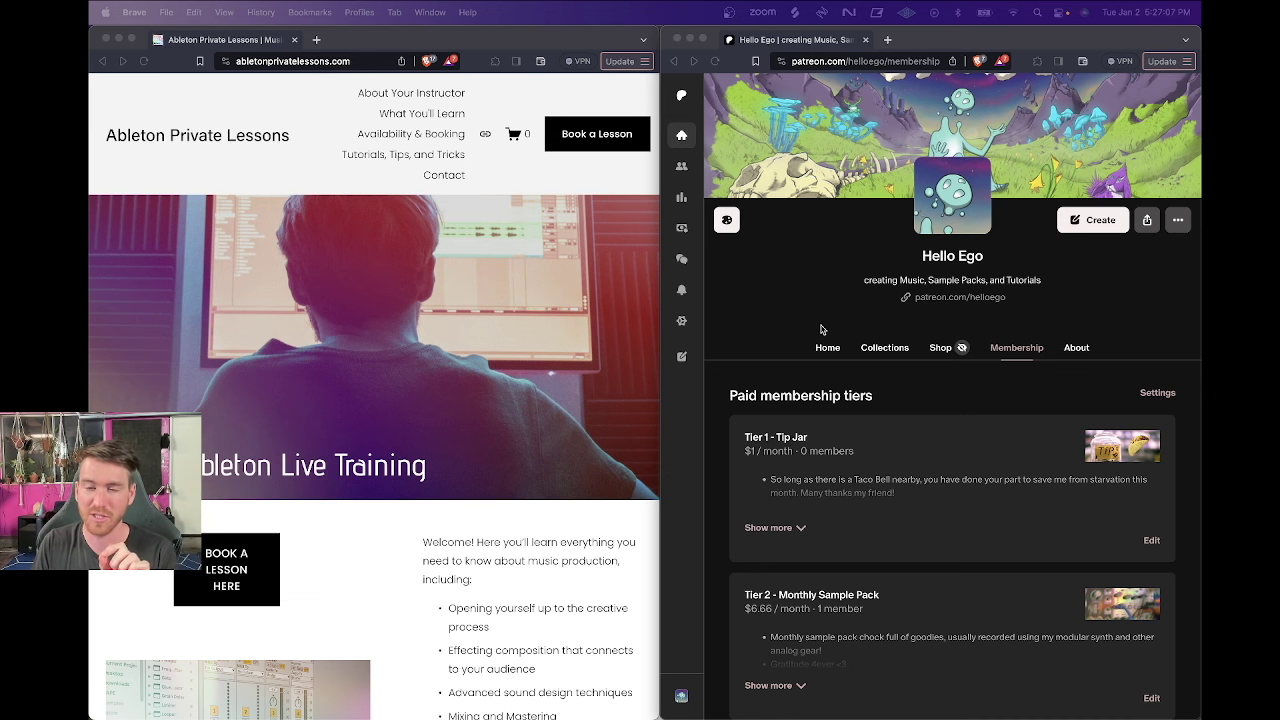
scroll(860, 406, down, 5)
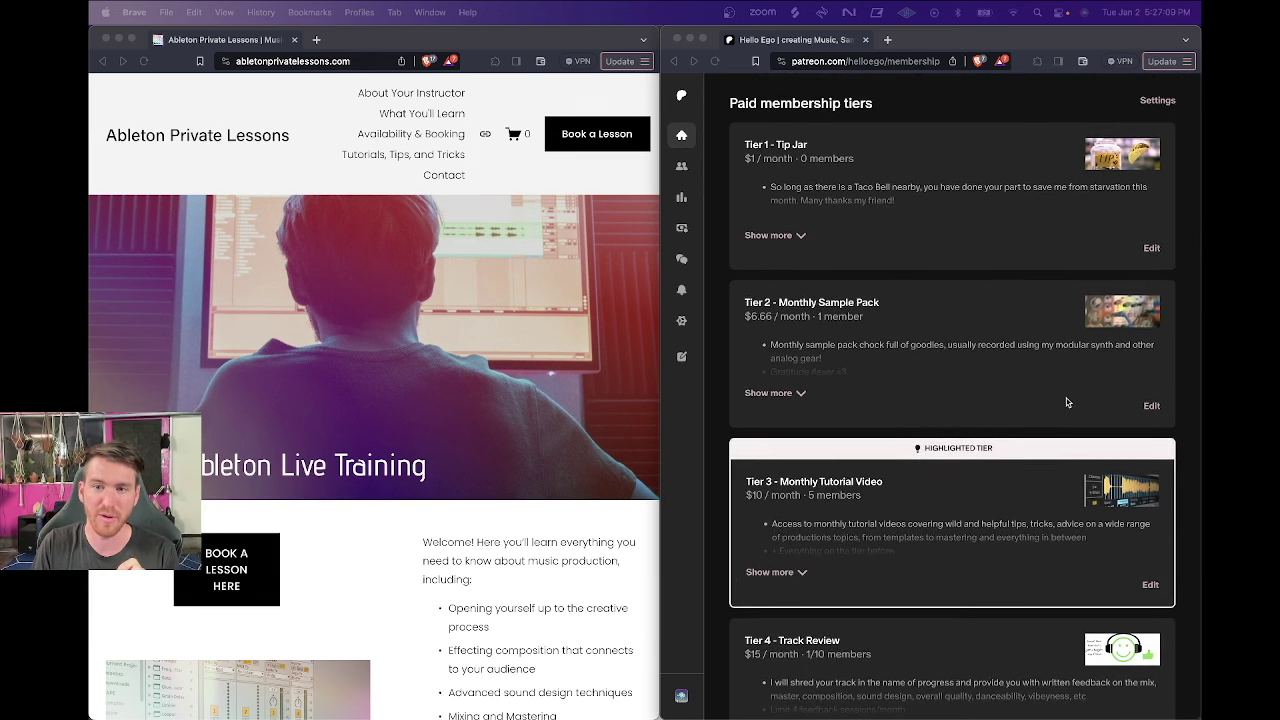
scroll(1067, 402, up, 2)
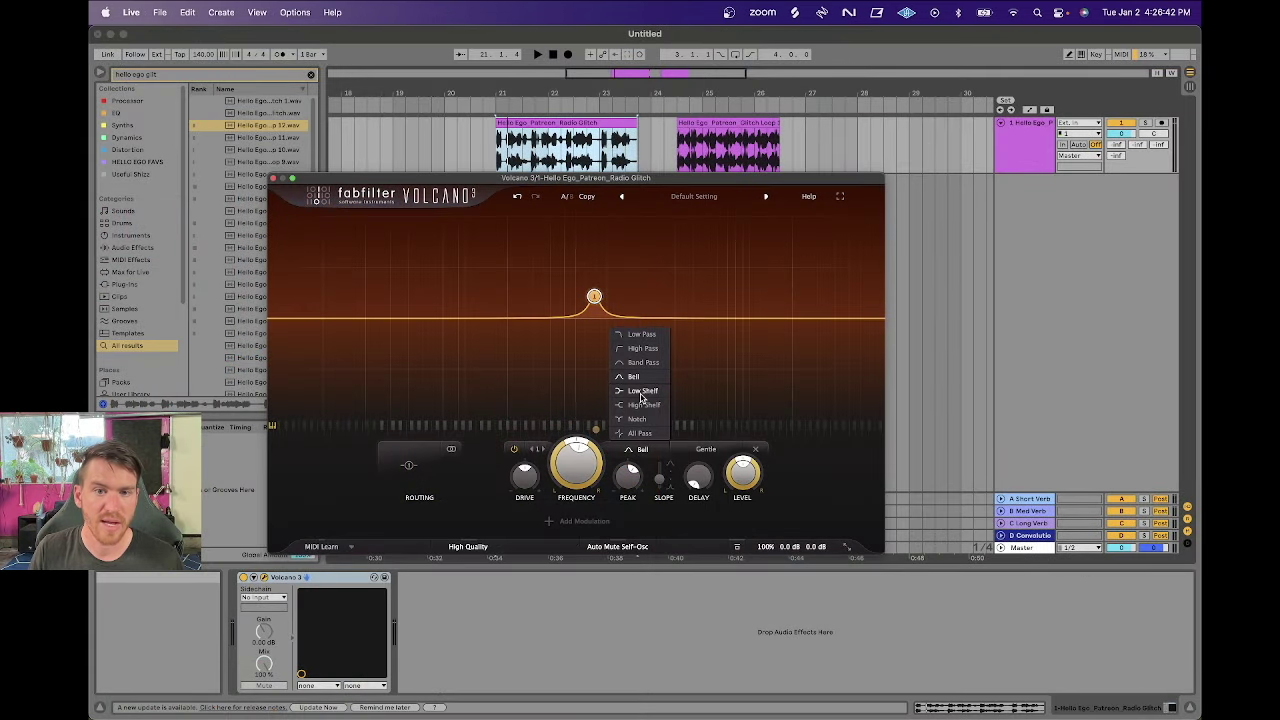
Change the filter to Low Shelf and audition it boosted at about 493 Hz and cut near 548 Hz.
click(640, 400)
mouse_move(594, 296)
mouse_down()
mouse_move(528, 323)
mouse_move(563, 286)
mouse_move(580, 297)
mouse_move(583, 360)
mouse_move(582, 275)
mouse_up()
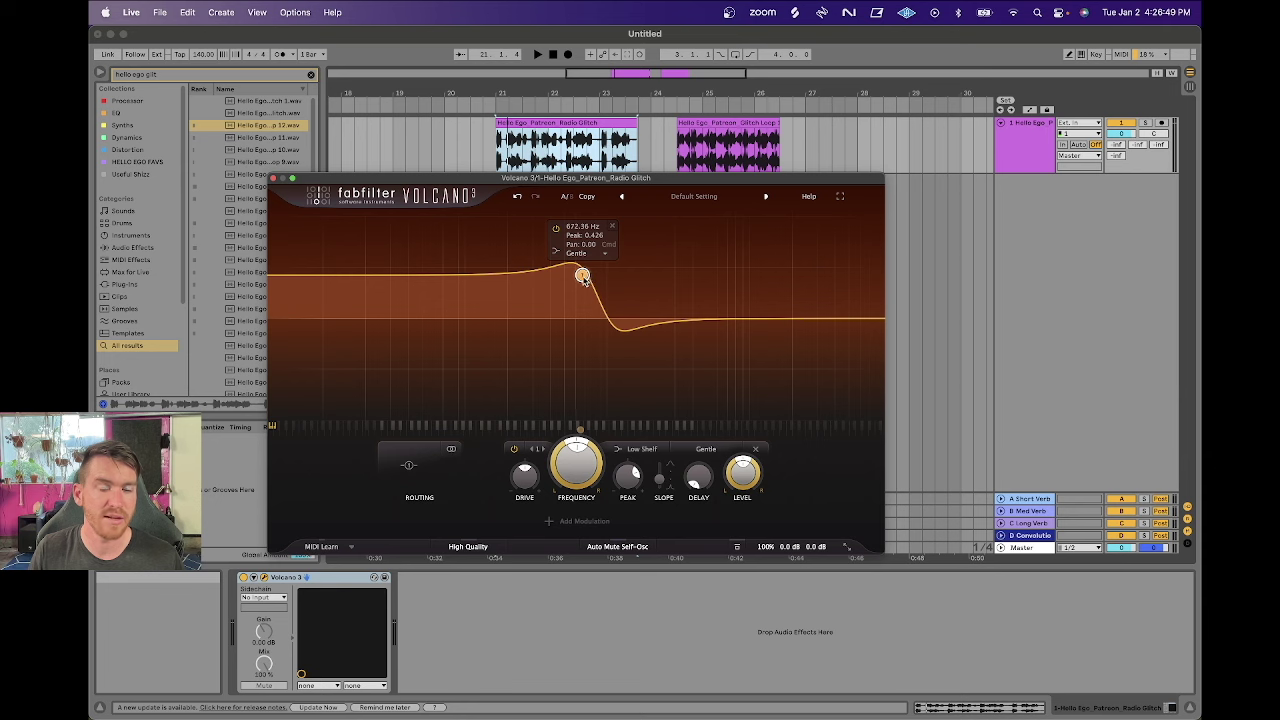
key(space)
drag(582, 275, 563, 257)
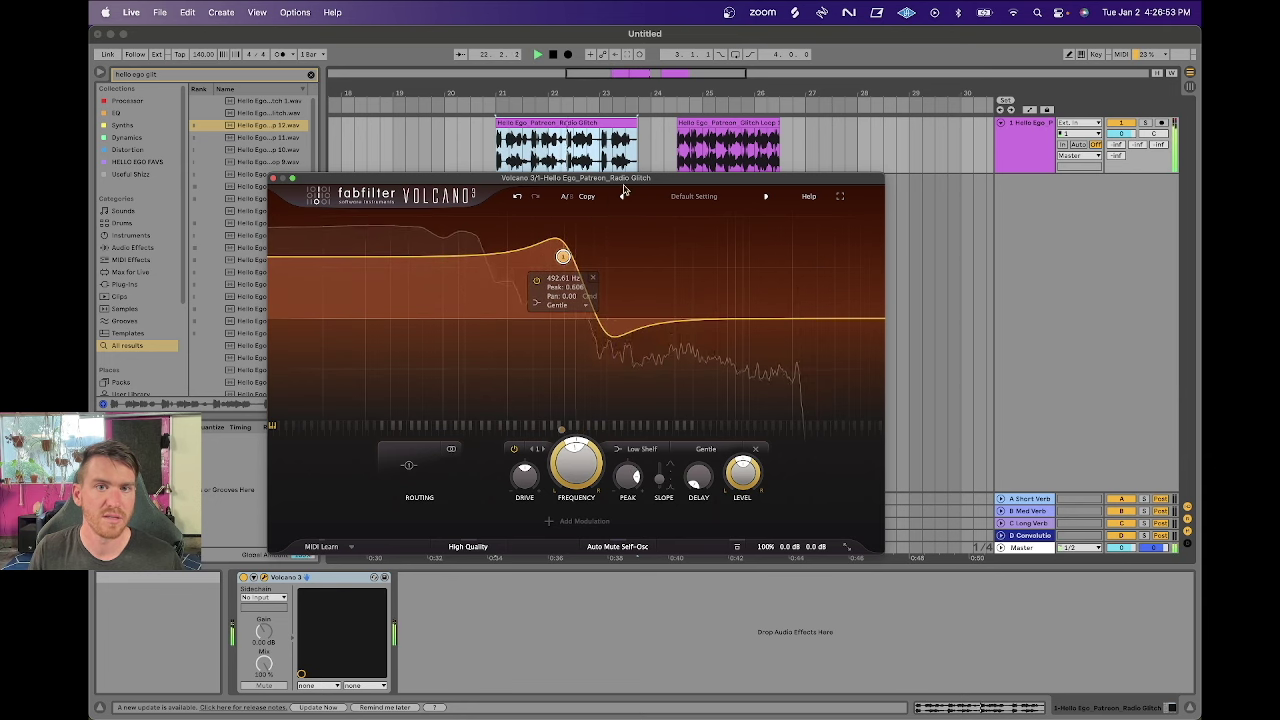
drag(563, 257, 570, 422)
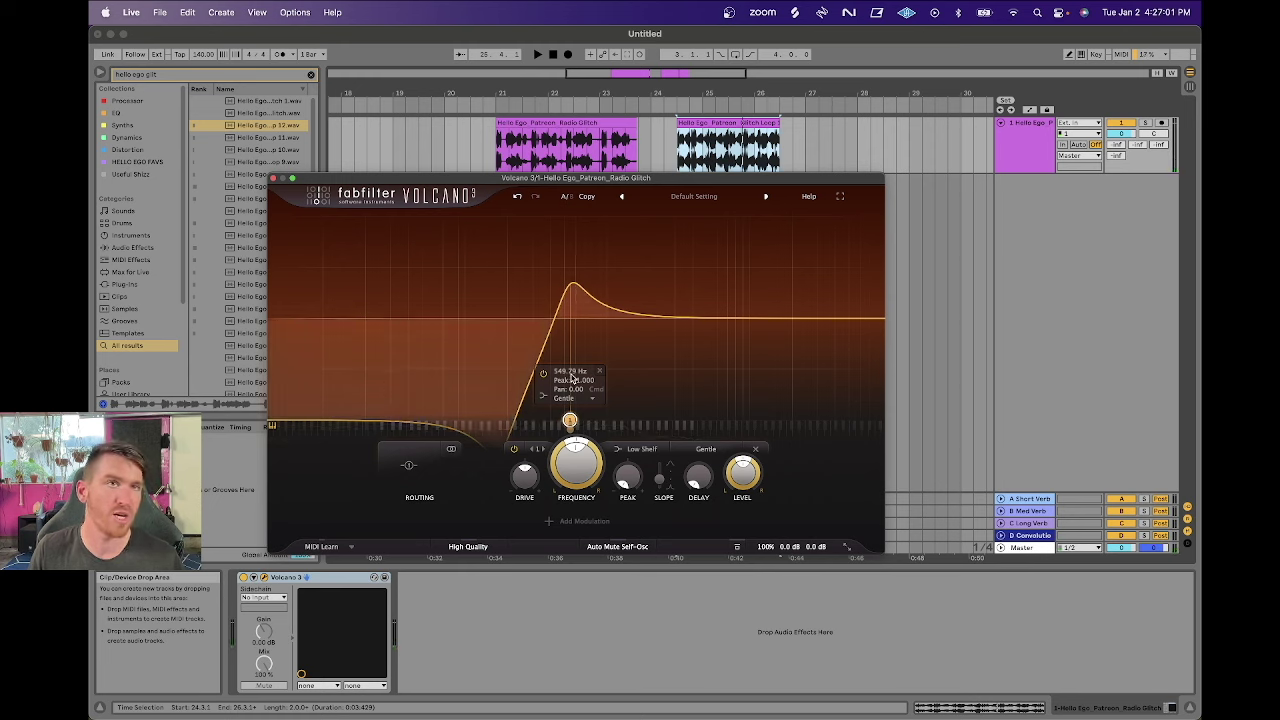
drag(573, 427, 572, 337)
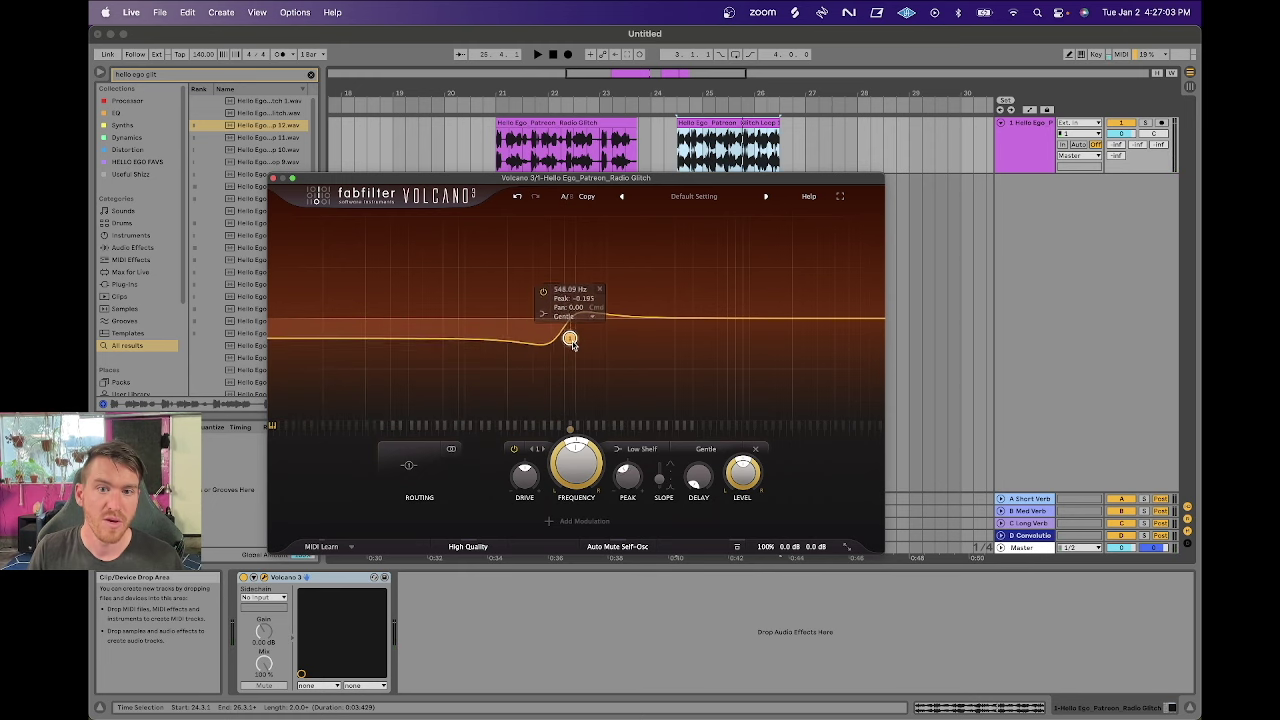
Switch the filter to High Shelf with a slight boost of about 0.106 at about 2.12 kHz and audition the loop.
click(637, 452)
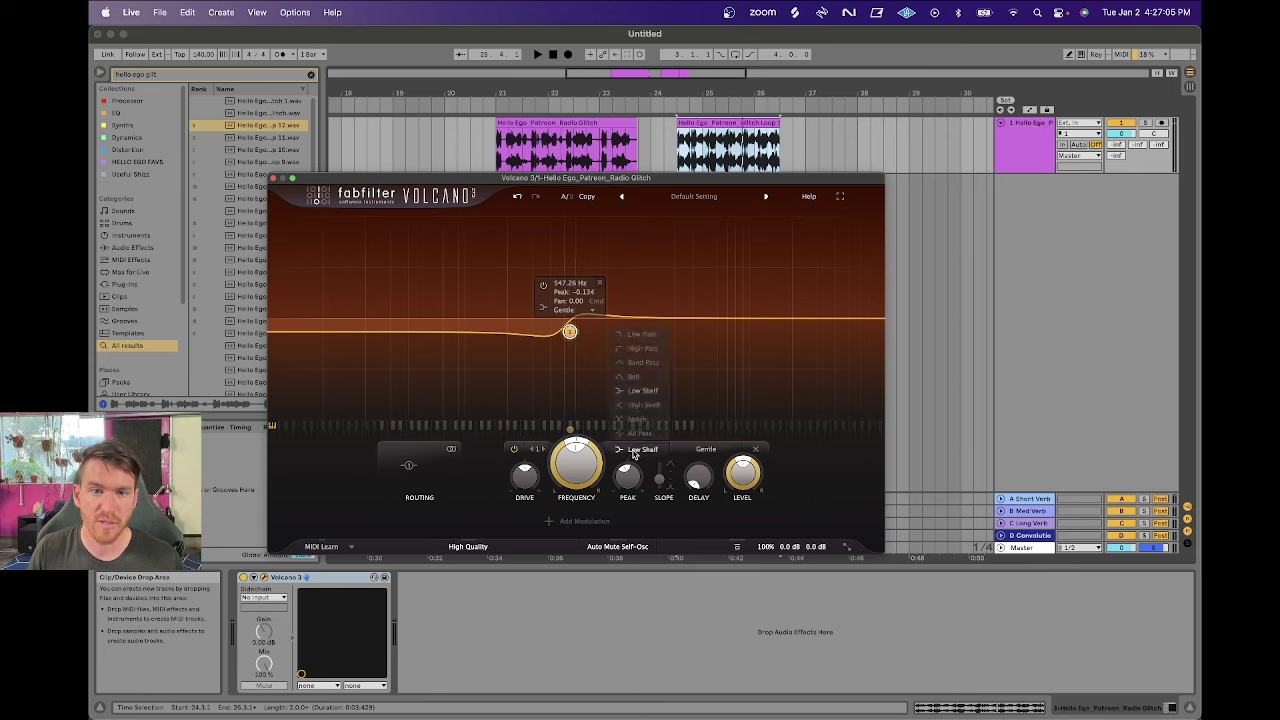
click(643, 405)
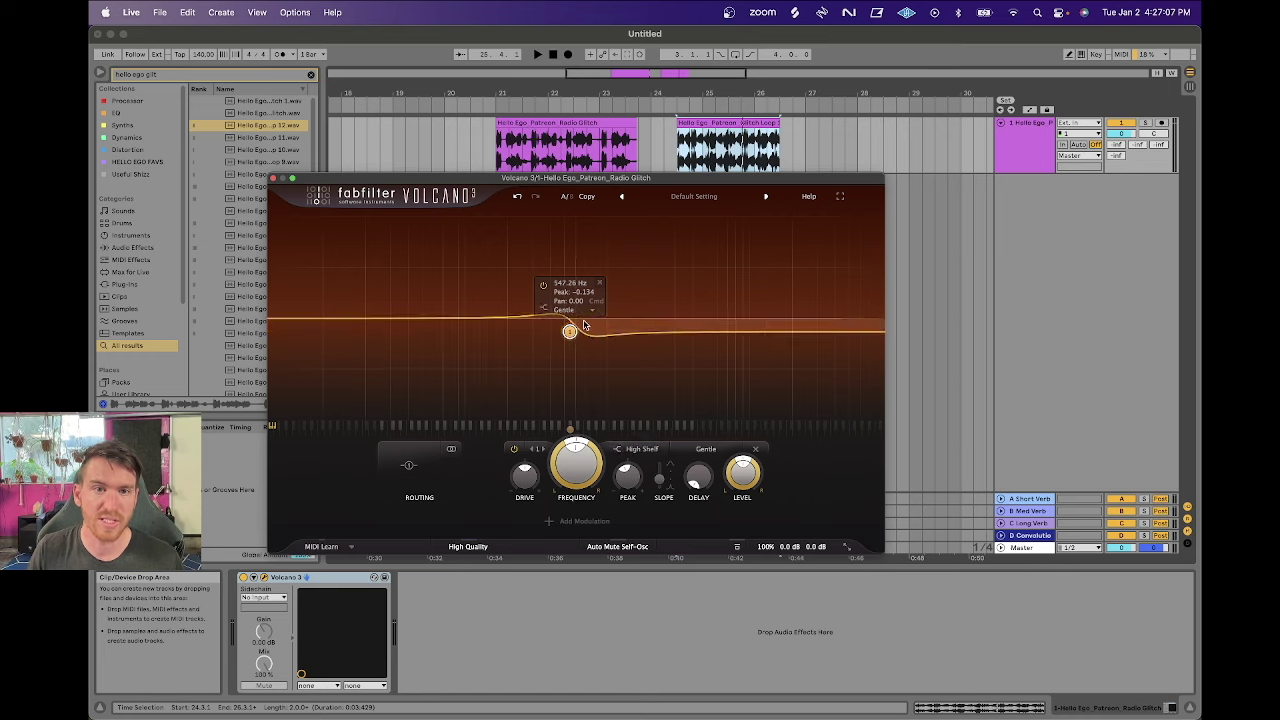
drag(570, 332, 652, 307)
key(space)
key(space)
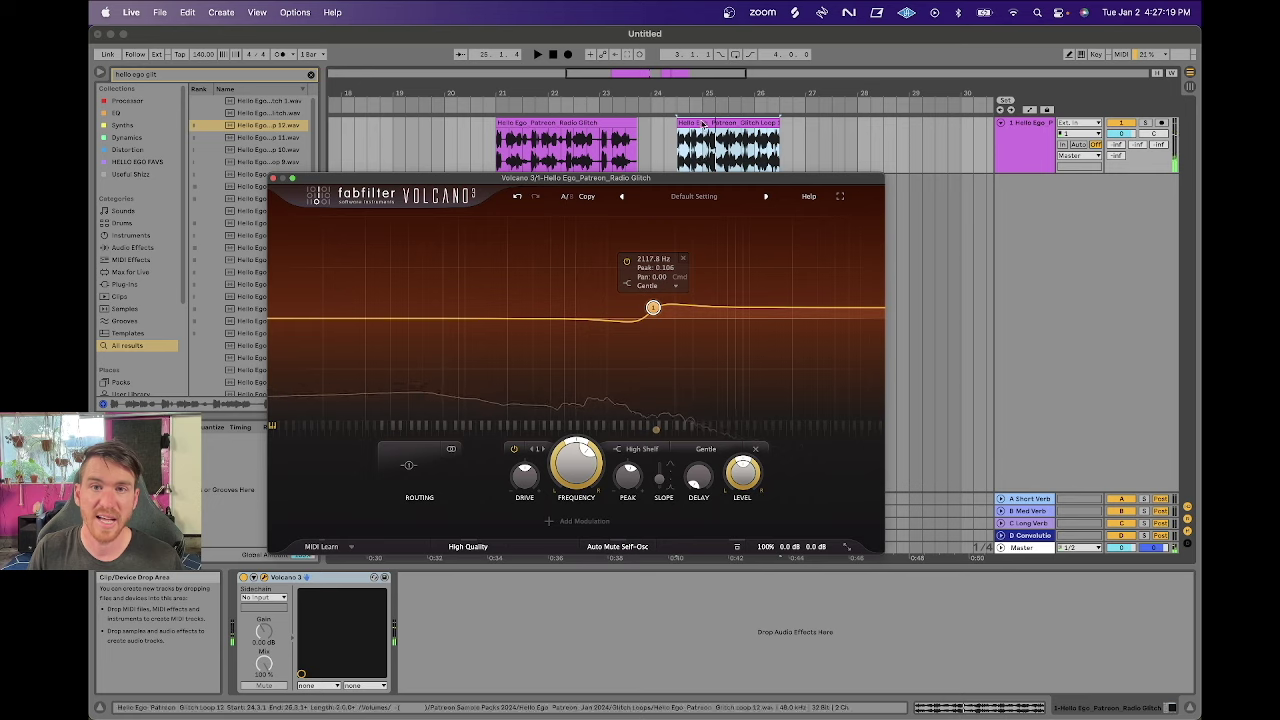
Raise the high shelf's peak to about 0.215 at about 2.07 kHz.
mouse_move(707, 87)
mouse_down()
mouse_move(707, 124)
mouse_move(705, 97)
mouse_up()
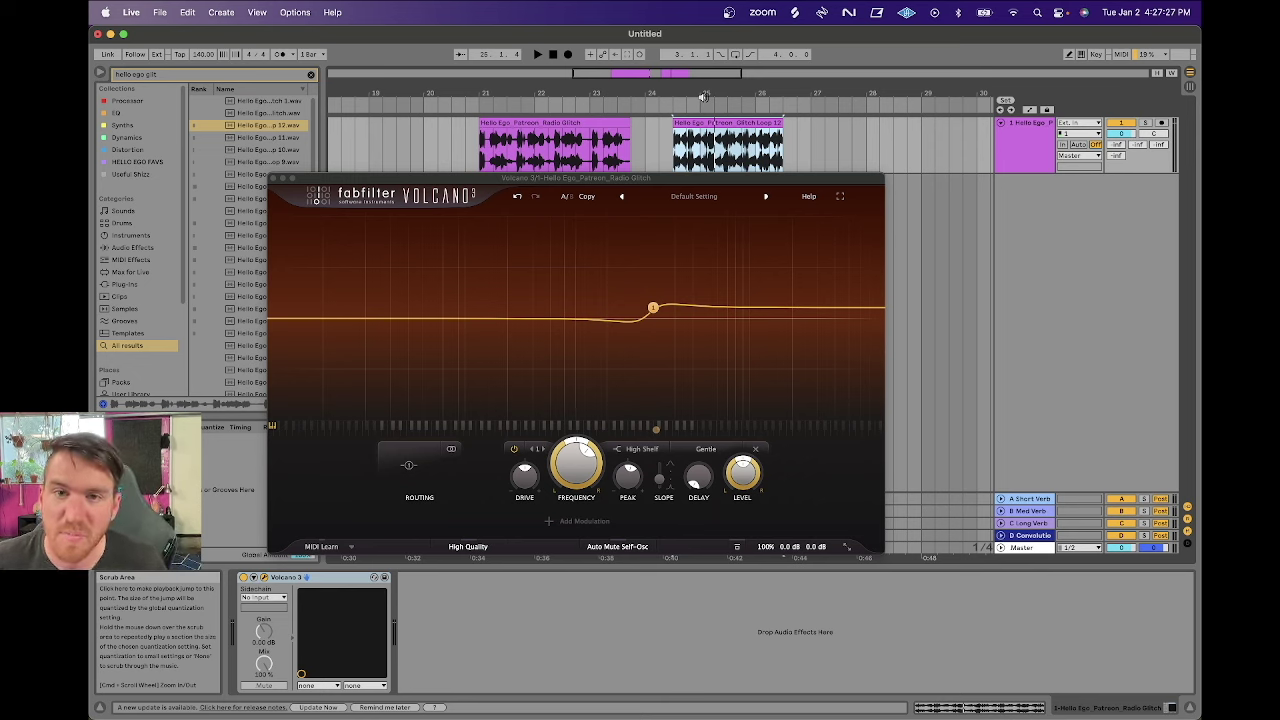
mouse_move(655, 310)
mouse_move(655, 310)
mouse_down()
mouse_move(654, 285)
mouse_move(655, 299)
mouse_up()
Switch the filter to Notch at about 418 Hz and widen it by lowering its peak to 0.
click(636, 452)
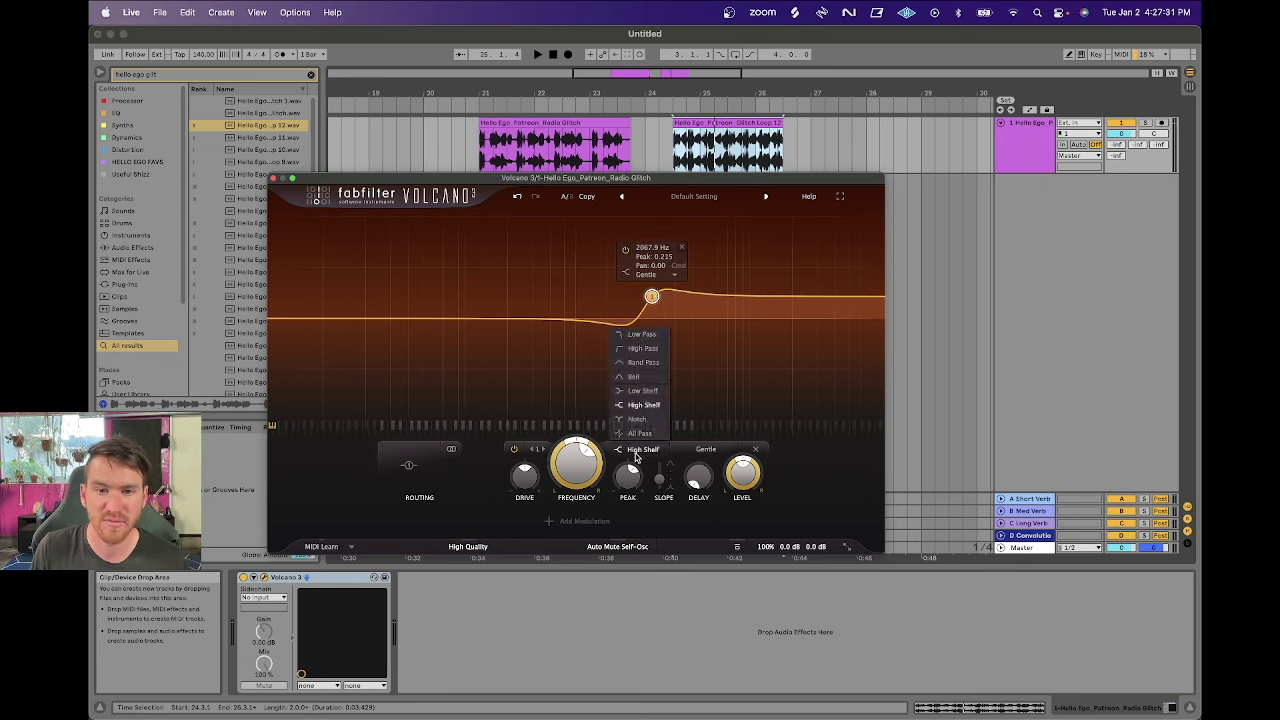
click(640, 400)
drag(651, 318, 553, 318)
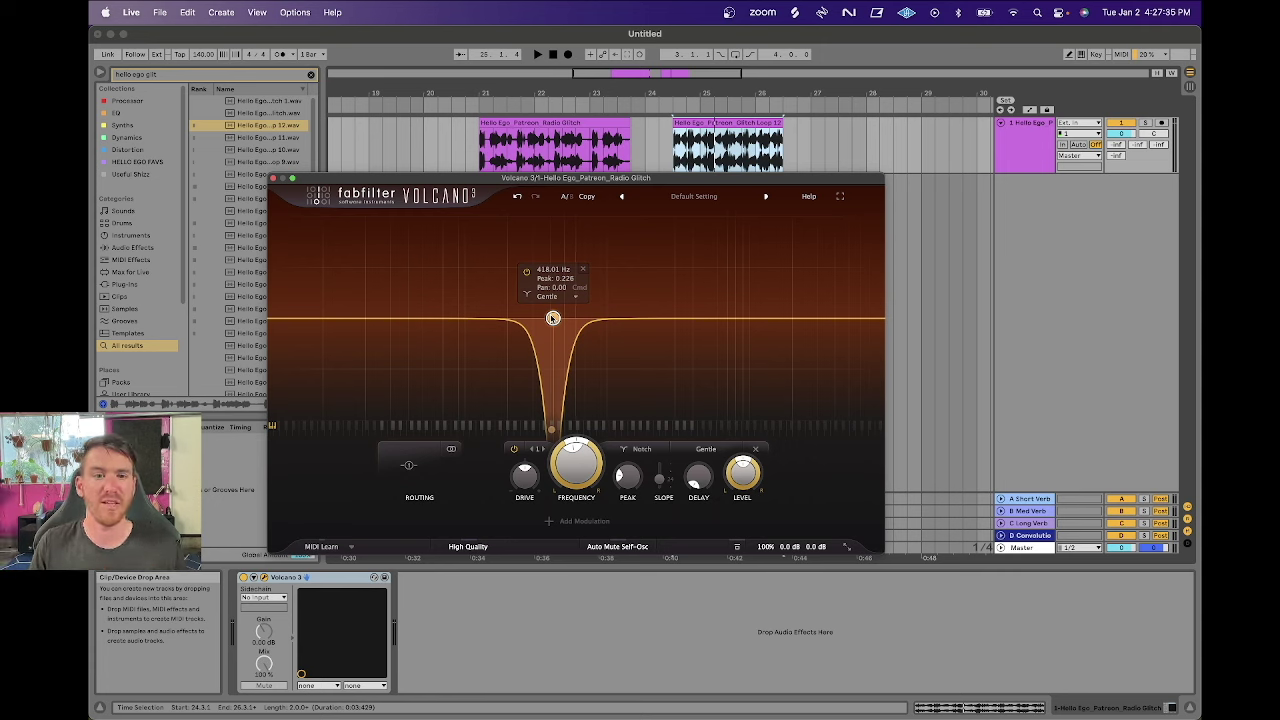
drag(553, 318, 551, 384)
Move the notch up to about 715 Hz and audition the loop through it.
drag(551, 389, 590, 318)
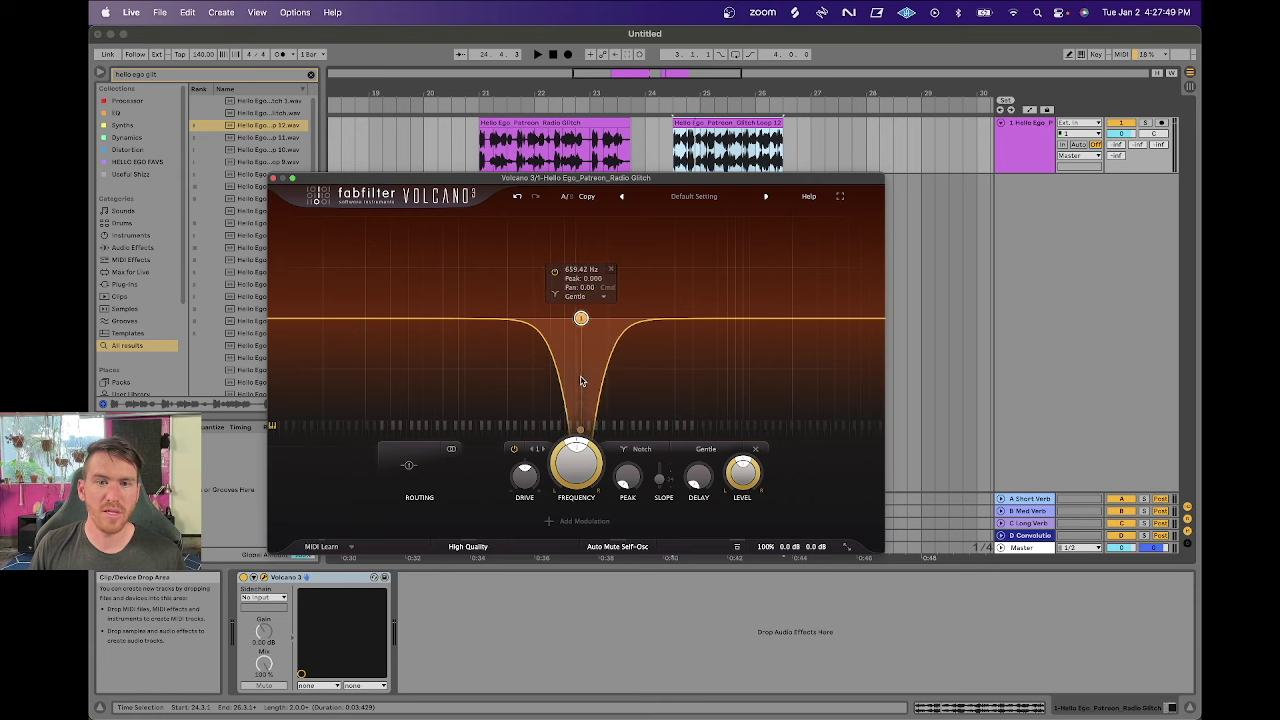
mouse_move(590, 366)
mouse_down()
mouse_move(590, 260)
mouse_move(581, 278)
mouse_move(608, 205)
mouse_move(594, 210)
mouse_move(586, 390)
mouse_up()
key(space)
key(space)
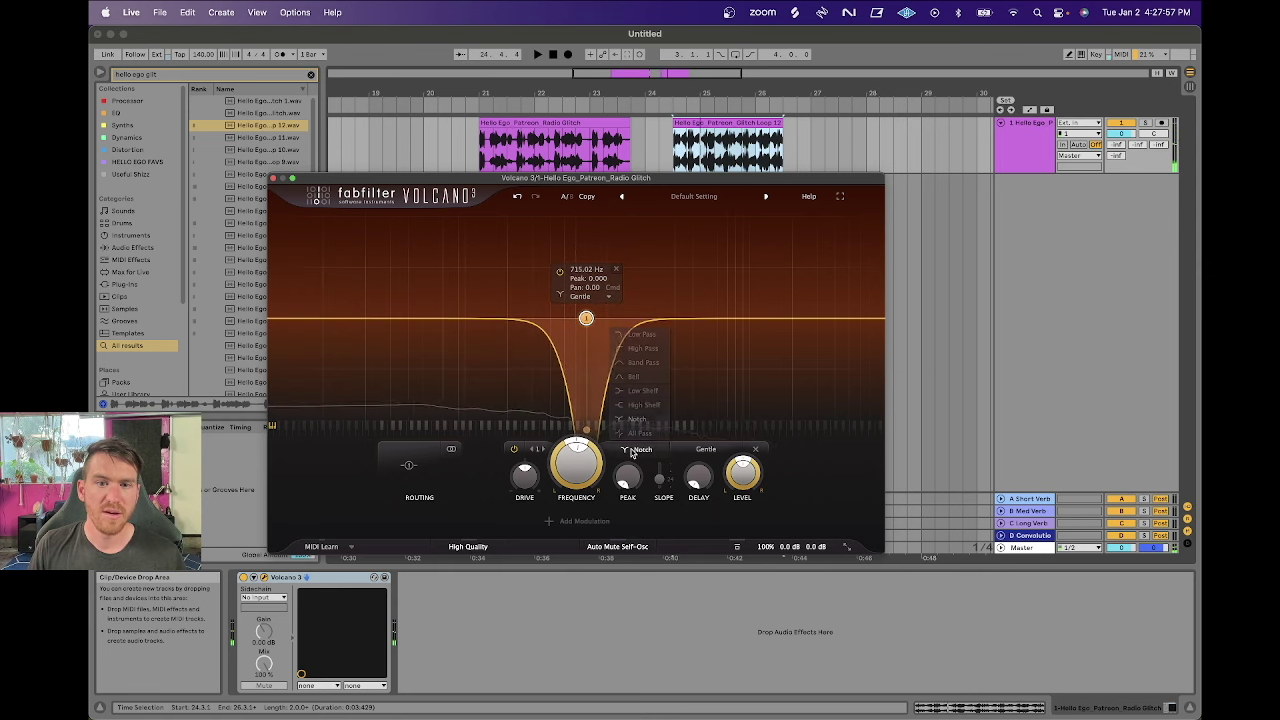
Switch the filter to All Pass and raise its frequency and peak while the loop plays.
click(640, 449)
click(641, 432)
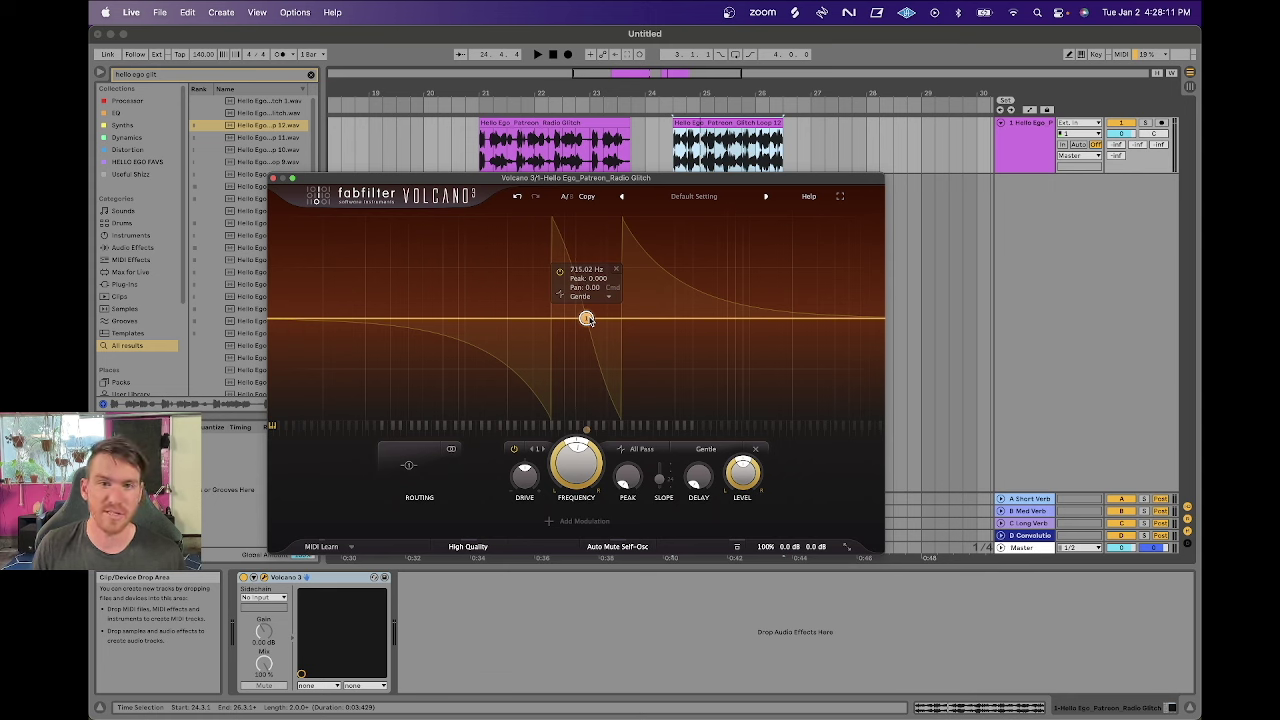
key(space)
drag(586, 318, 614, 316)
drag(634, 480, 634, 458)
key(space)
Lower the all-pass frequency, adjust its peak, and set the slope to 48 dB.
drag(629, 320, 571, 318)
drag(627, 478, 636, 522)
mouse_move(520, 480)
mouse_down()
mouse_move(519, 445)
mouse_move(523, 495)
mouse_up()
drag(660, 515, 659, 528)
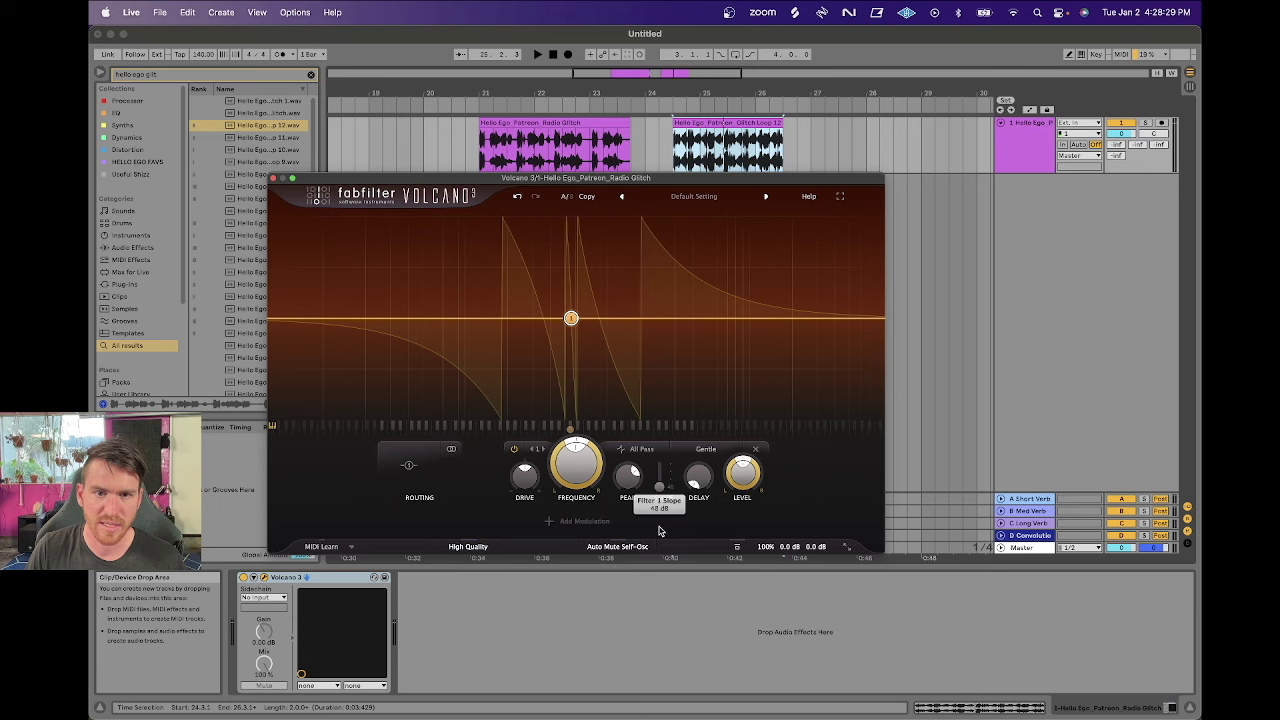
Sweep the all-pass frequency up to about 1.48 kHz while the loop plays.
key(space)
drag(571, 320, 631, 317)
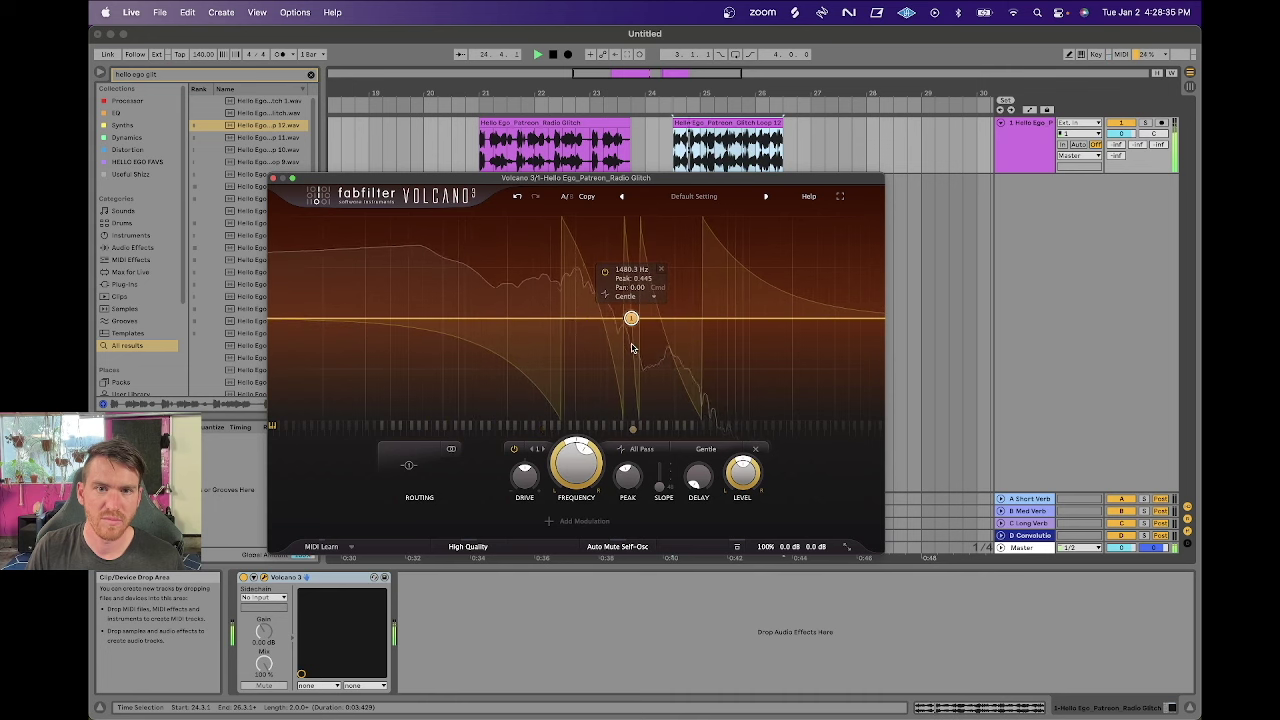
key(space)
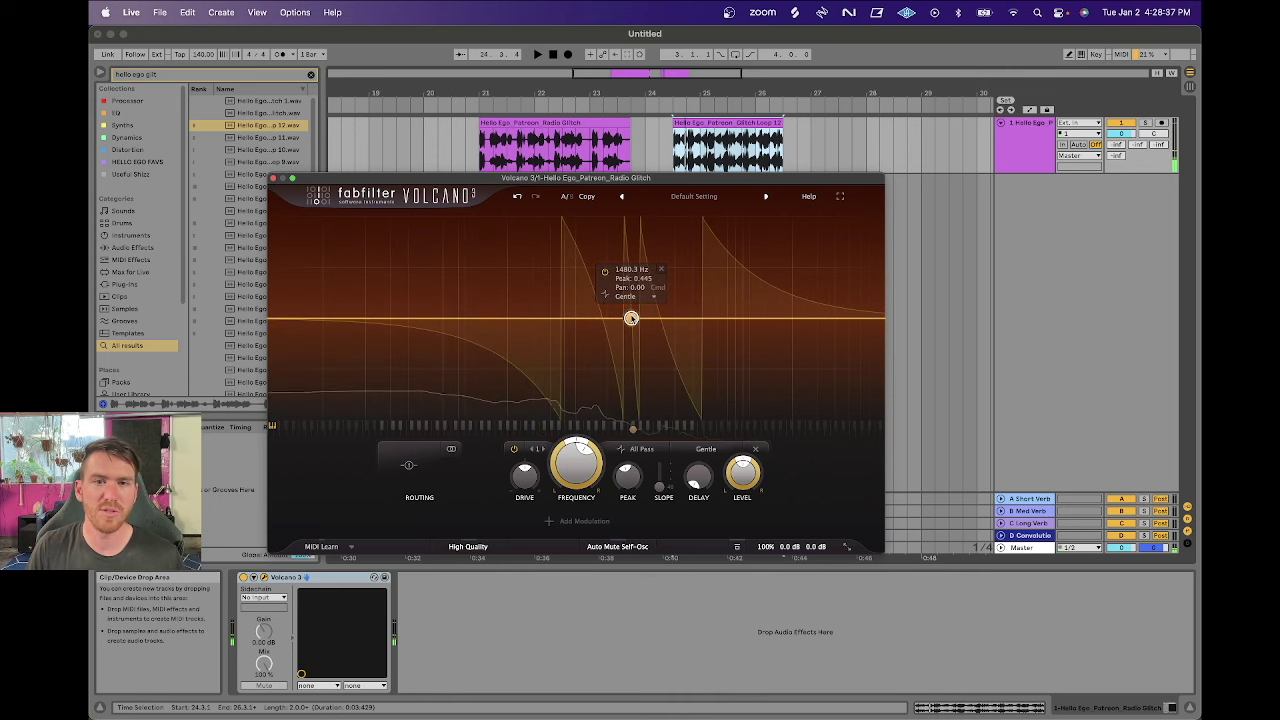
Lower the all-pass frequency to about 1.04 kHz and audition it on the Radio Glitch clip.
mouse_move(631, 318)
mouse_down()
mouse_move(429, 318)
mouse_move(777, 318)
mouse_move(609, 318)
mouse_up()
key(space)
click(555, 150)
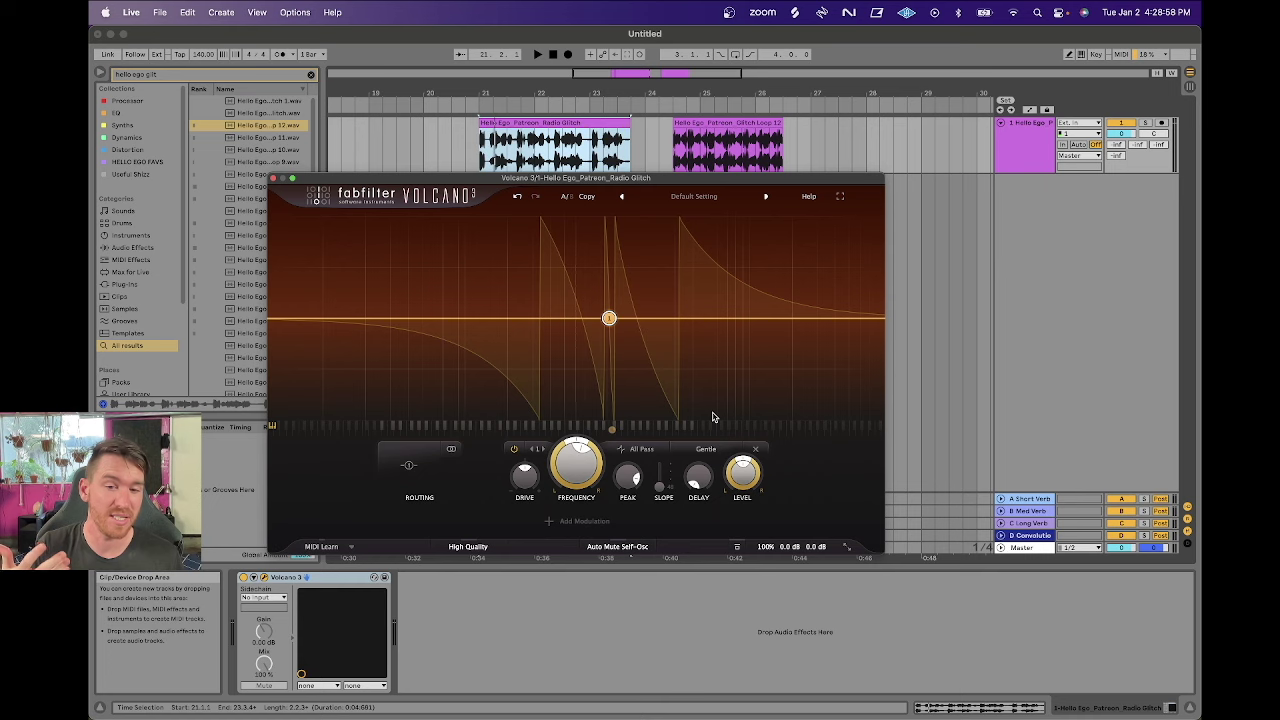
Switch the filter to Bell and bring its peak down until the curve is nearly flat.
mouse_move(590, 318)
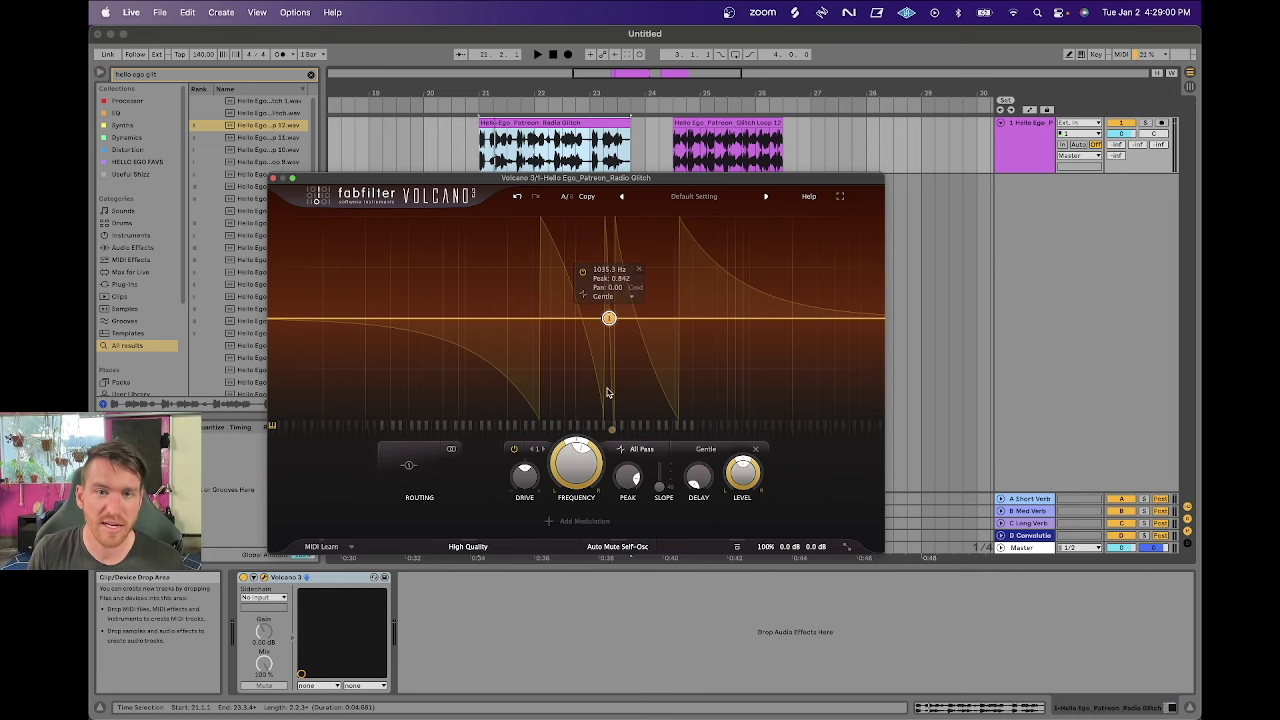
click(650, 450)
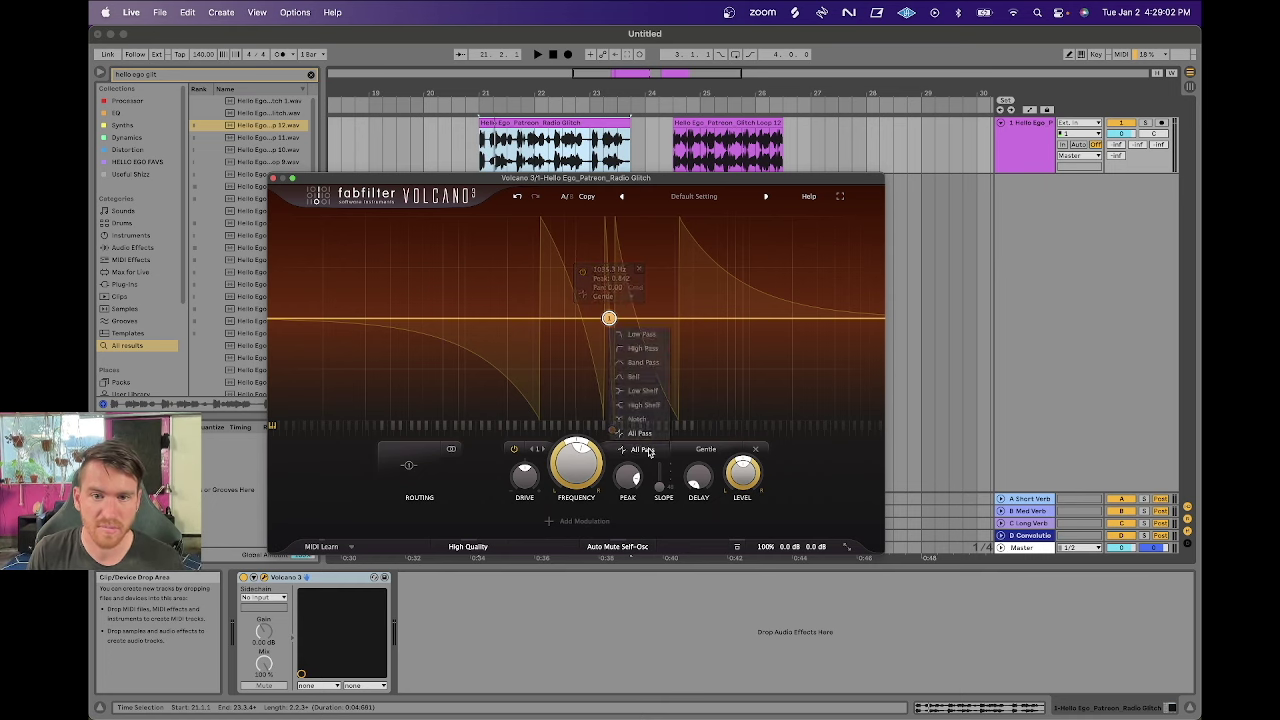
click(650, 376)
drag(606, 228, 603, 320)
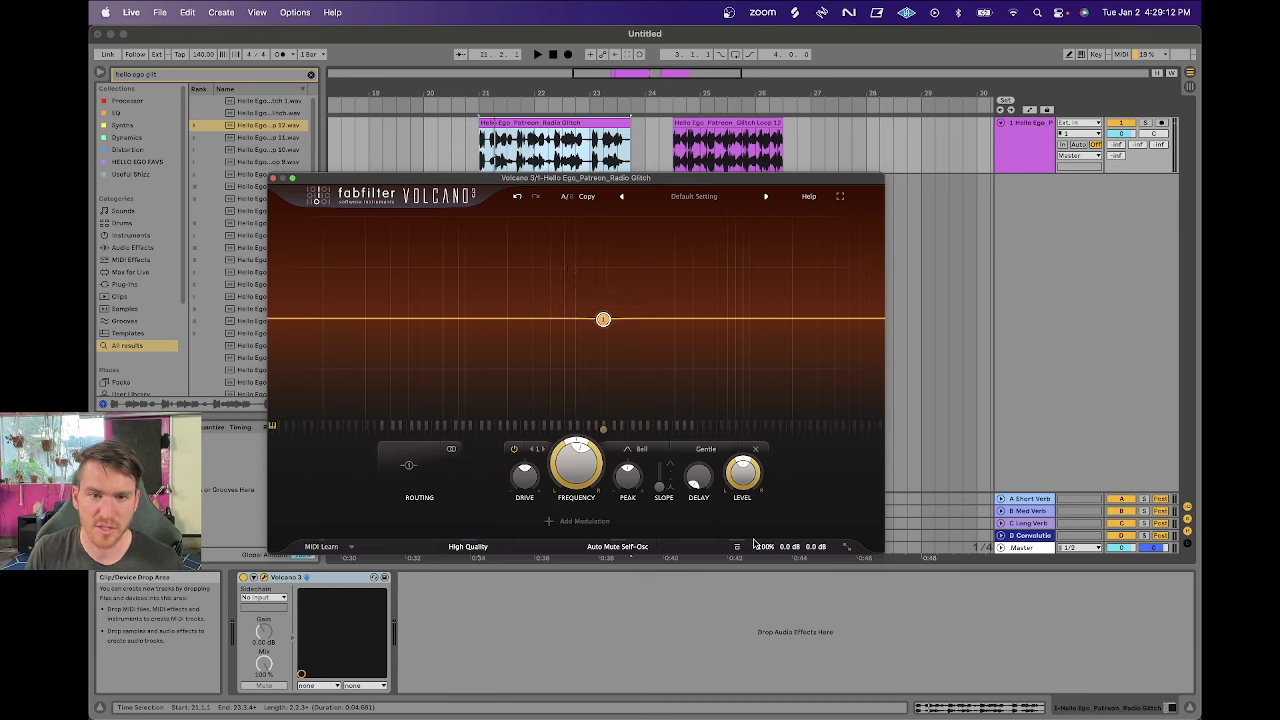
Move the Bell filter to about 1.2 kHz with a peak of about -0.027.
drag(603, 319, 571, 297)
click(601, 247)
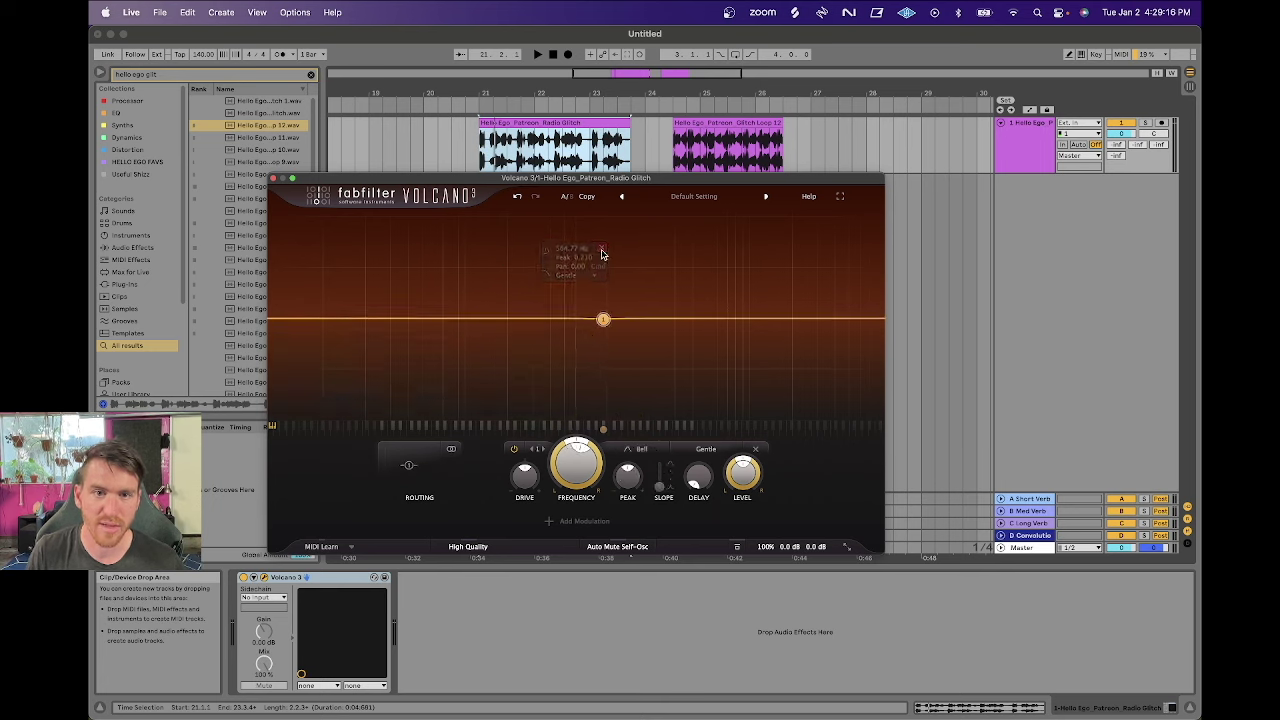
mouse_move(603, 319)
mouse_down()
mouse_move(557, 271)
mouse_move(617, 320)
mouse_up()
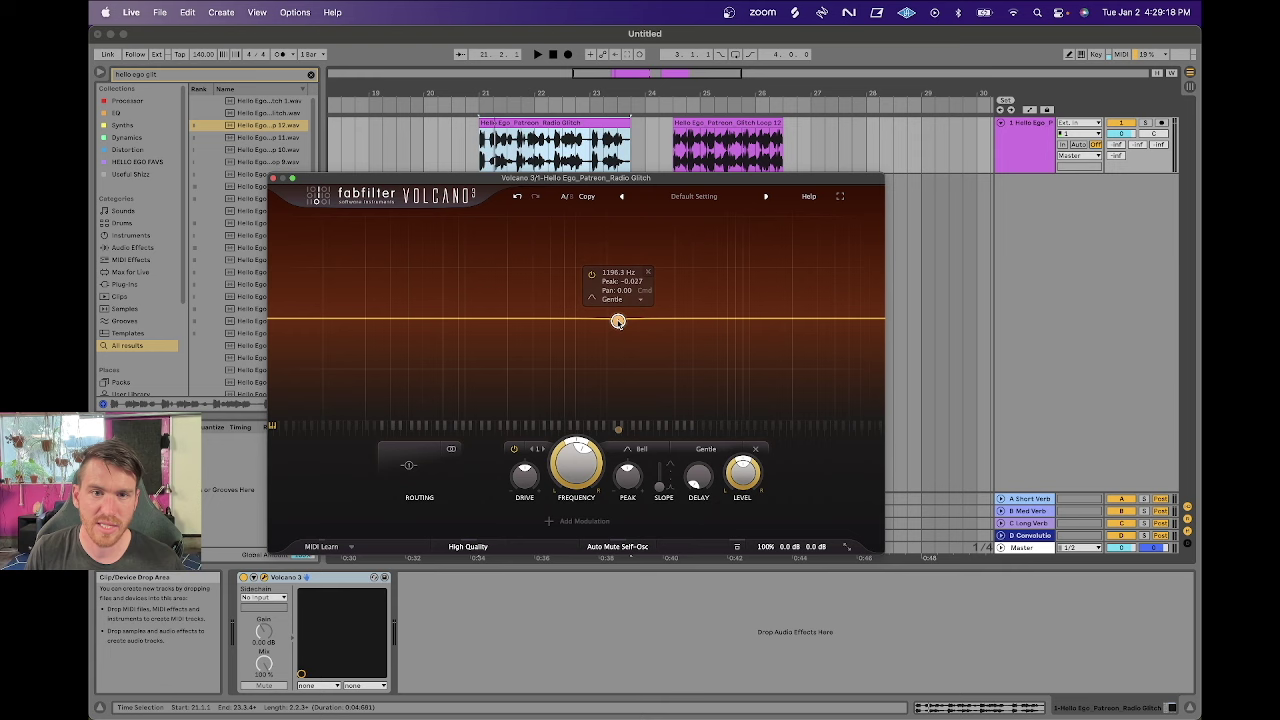
Add three more Bell filters to the curve: about 271 Hz with a 0.338 peak, and flat ones near 75 Hz and 6.6 kHz.
click(558, 320)
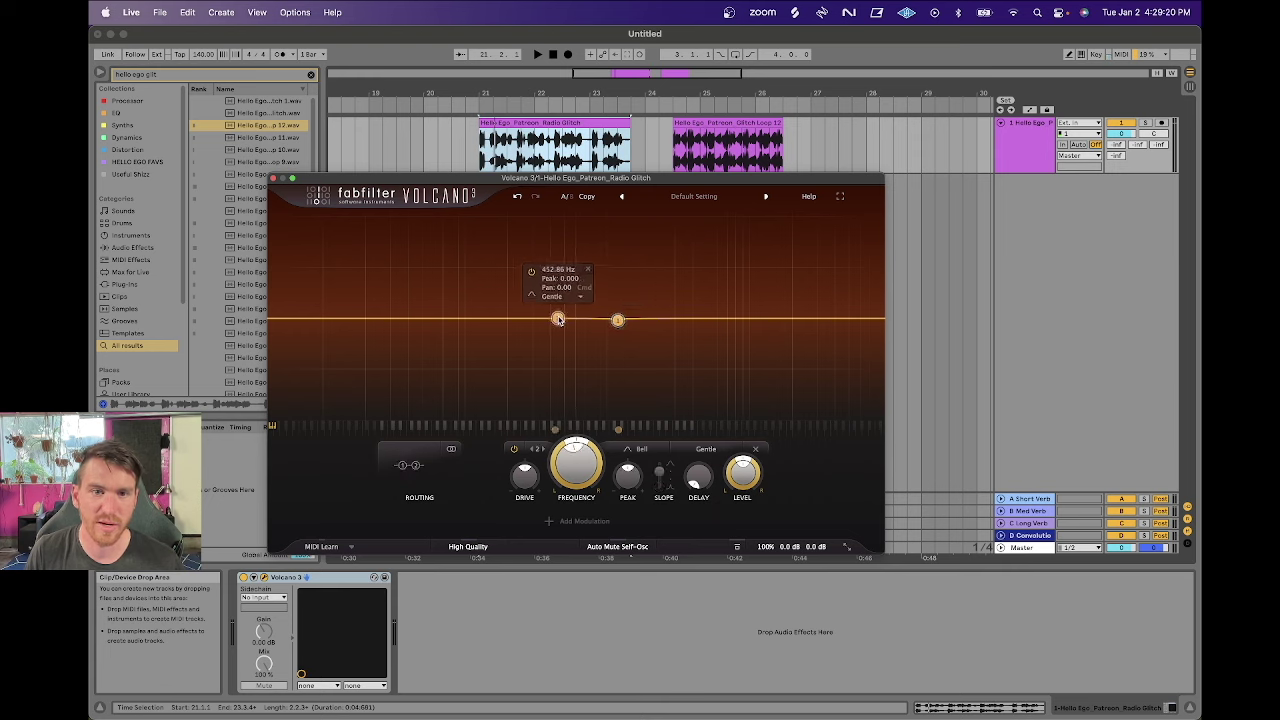
drag(558, 320, 528, 289)
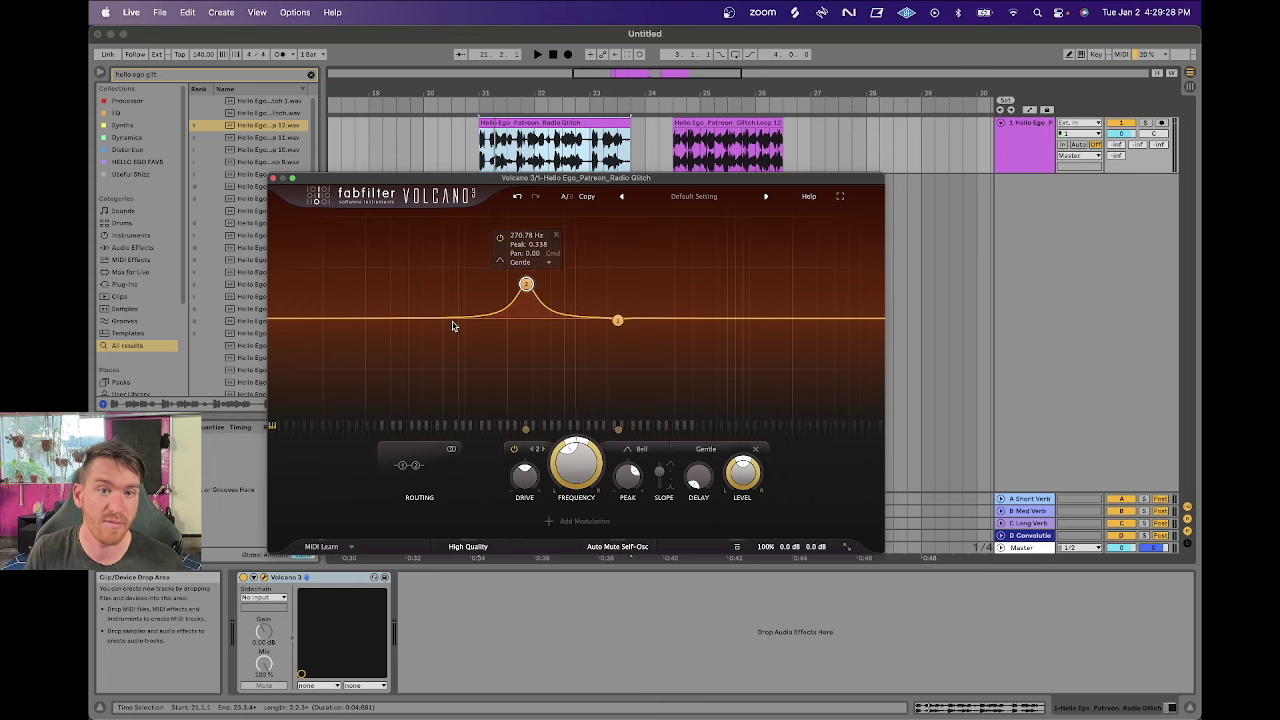
click(447, 320)
click(724, 320)
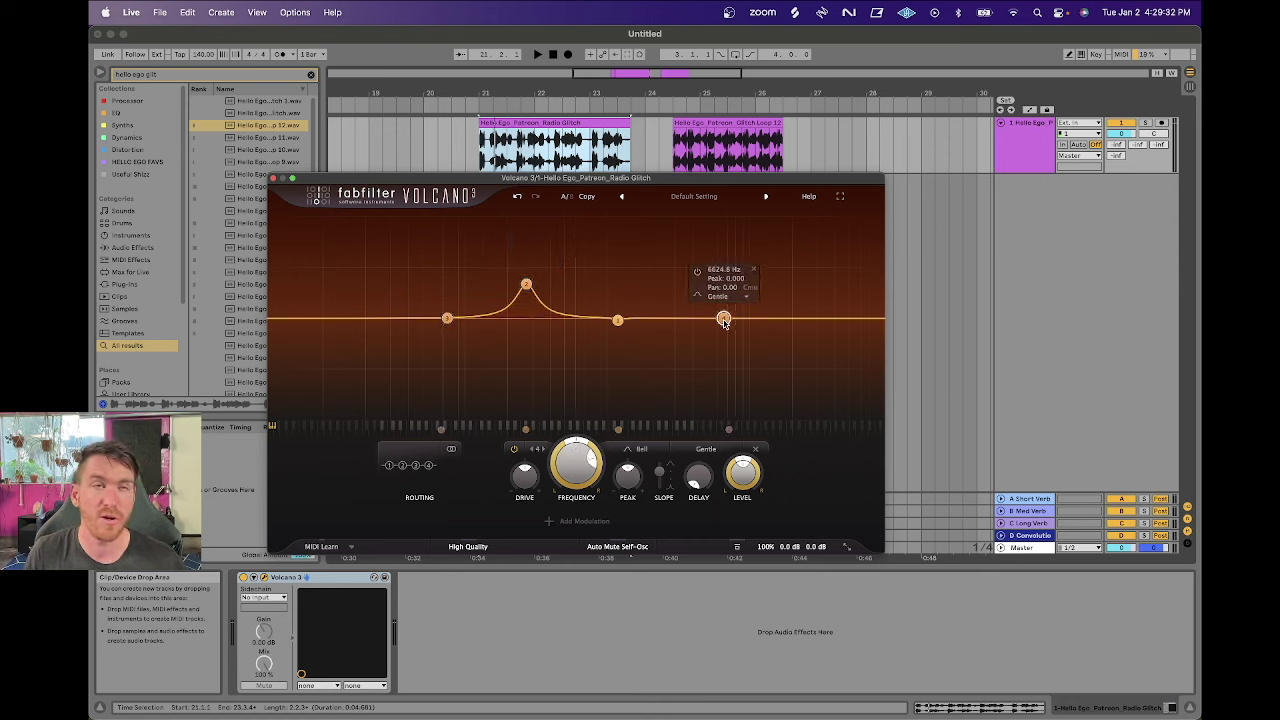
Delete filters 2, 3 and 4, keeping only filter 1.
click(757, 271)
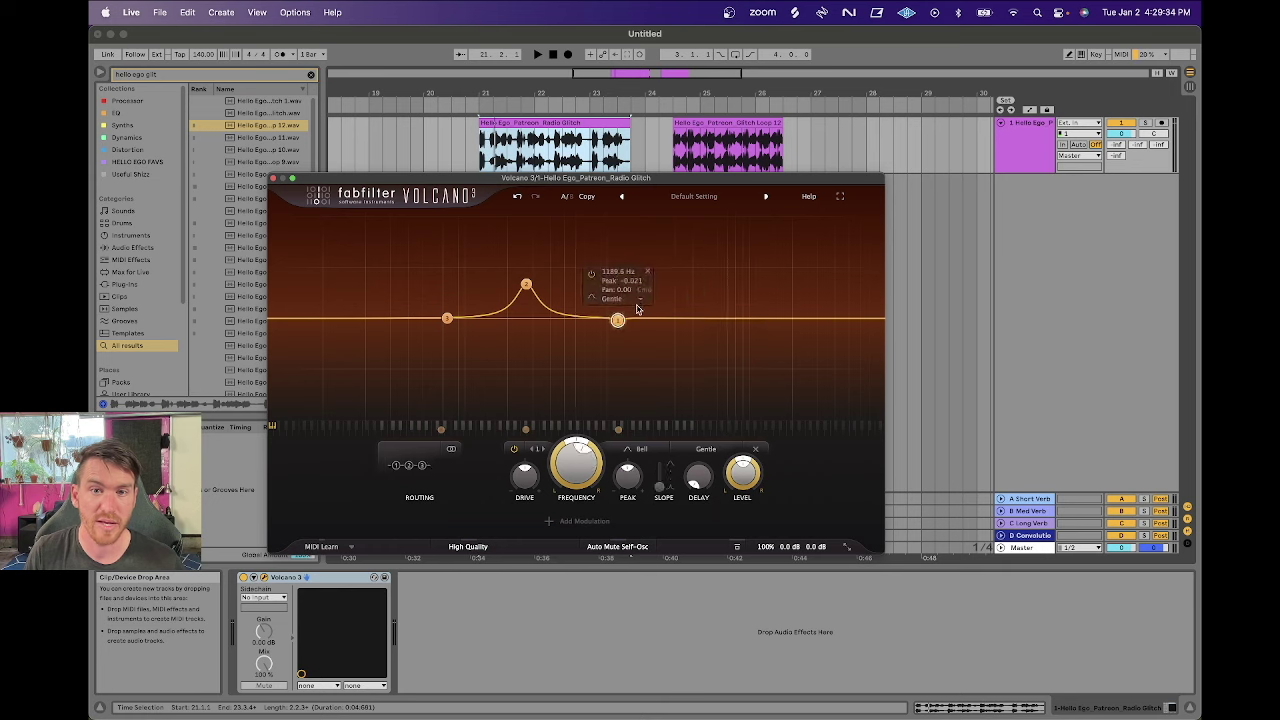
click(557, 234)
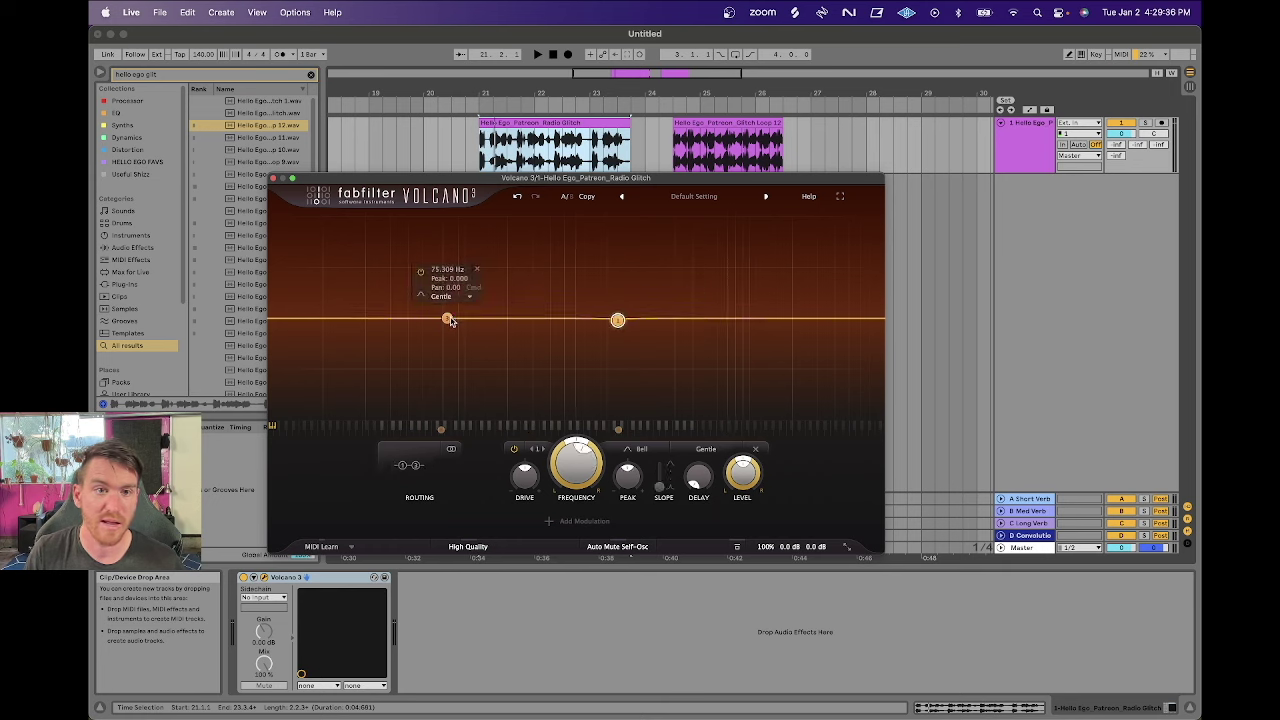
click(474, 268)
Move the Bell filter to about 643 Hz, change its slope setting, and set its peak to about 0.182.
drag(620, 323, 580, 282)
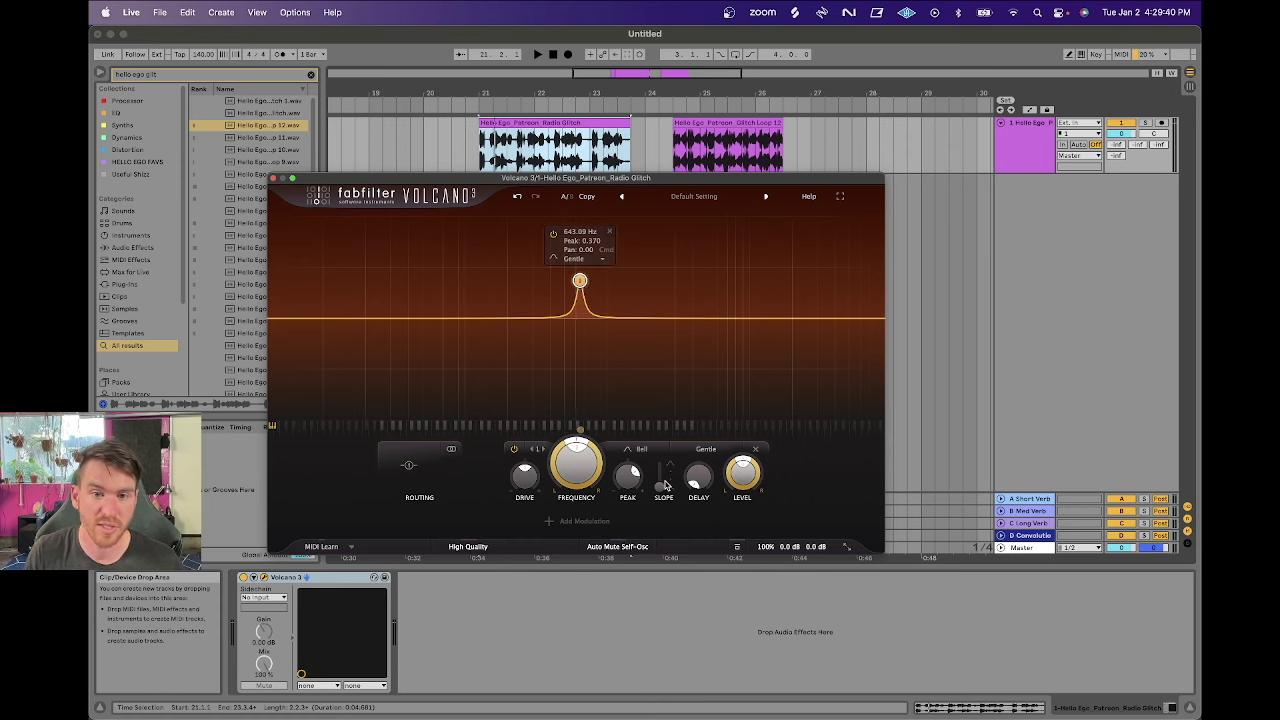
drag(665, 485, 661, 458)
drag(580, 280, 580, 298)
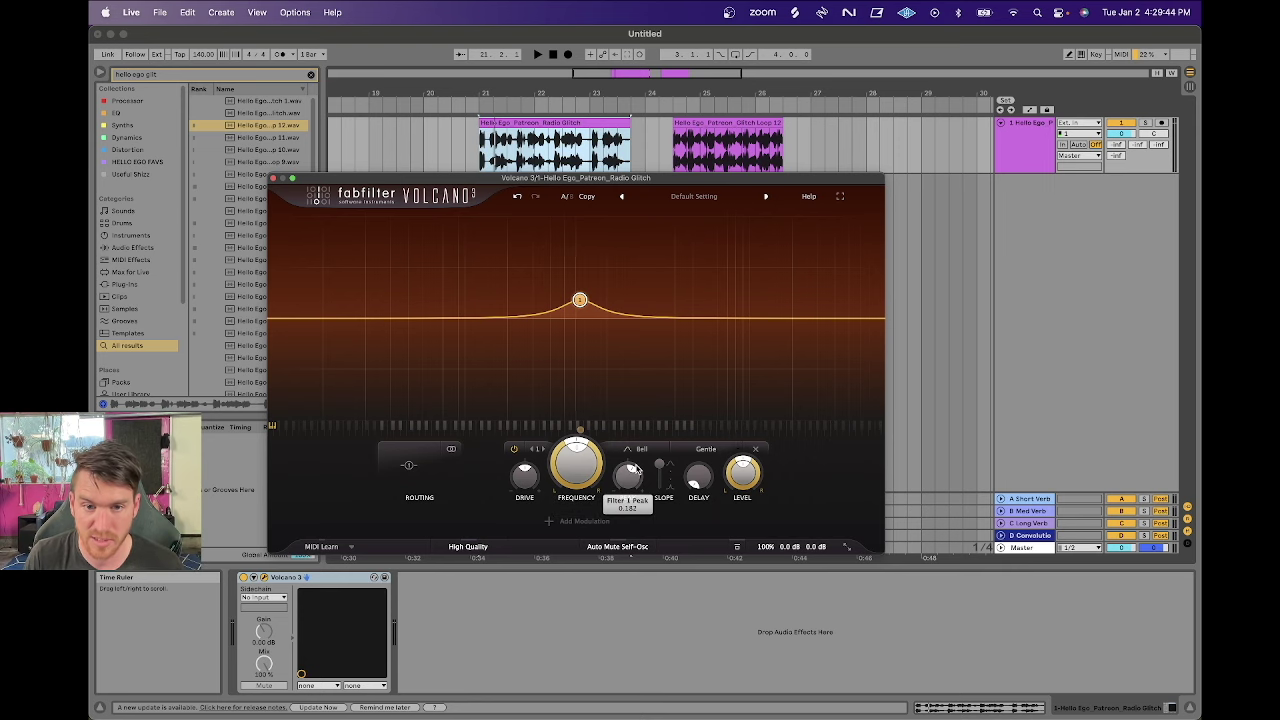
Bypass and re-enable filter 1 several times from its main controls and from its on-curve display.
click(513, 451)
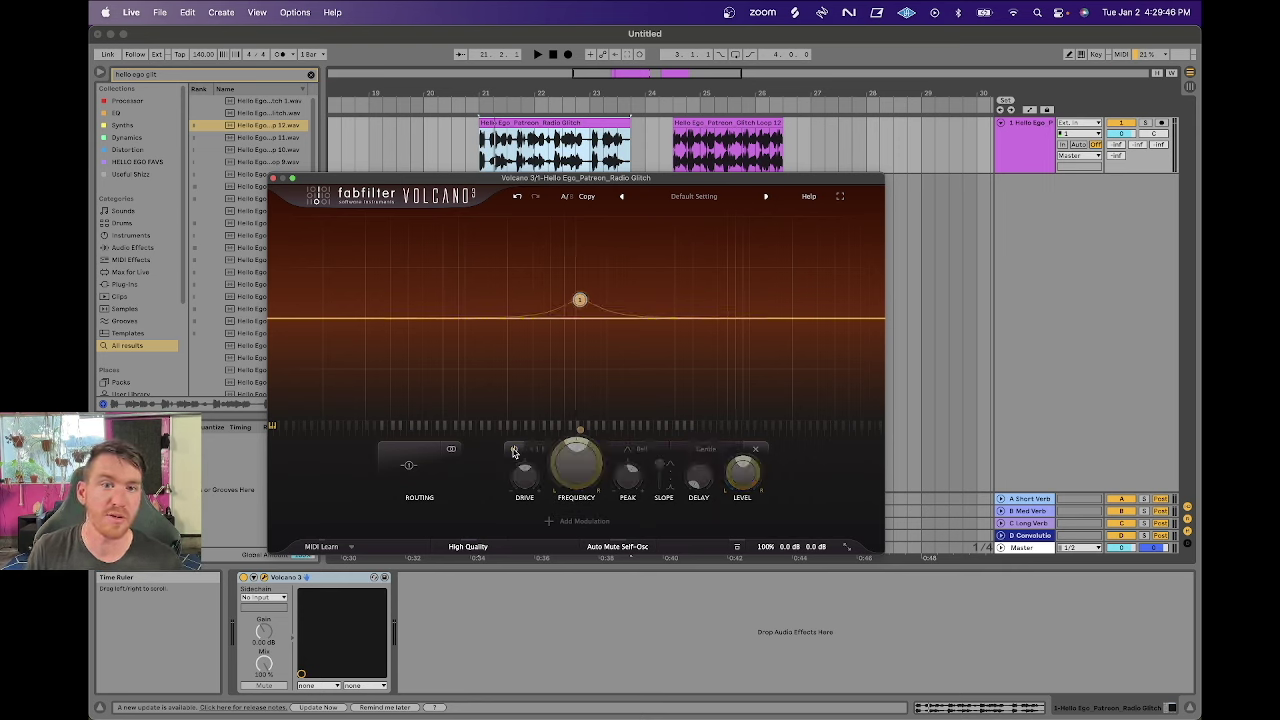
click(513, 451)
click(513, 451)
click(513, 451)
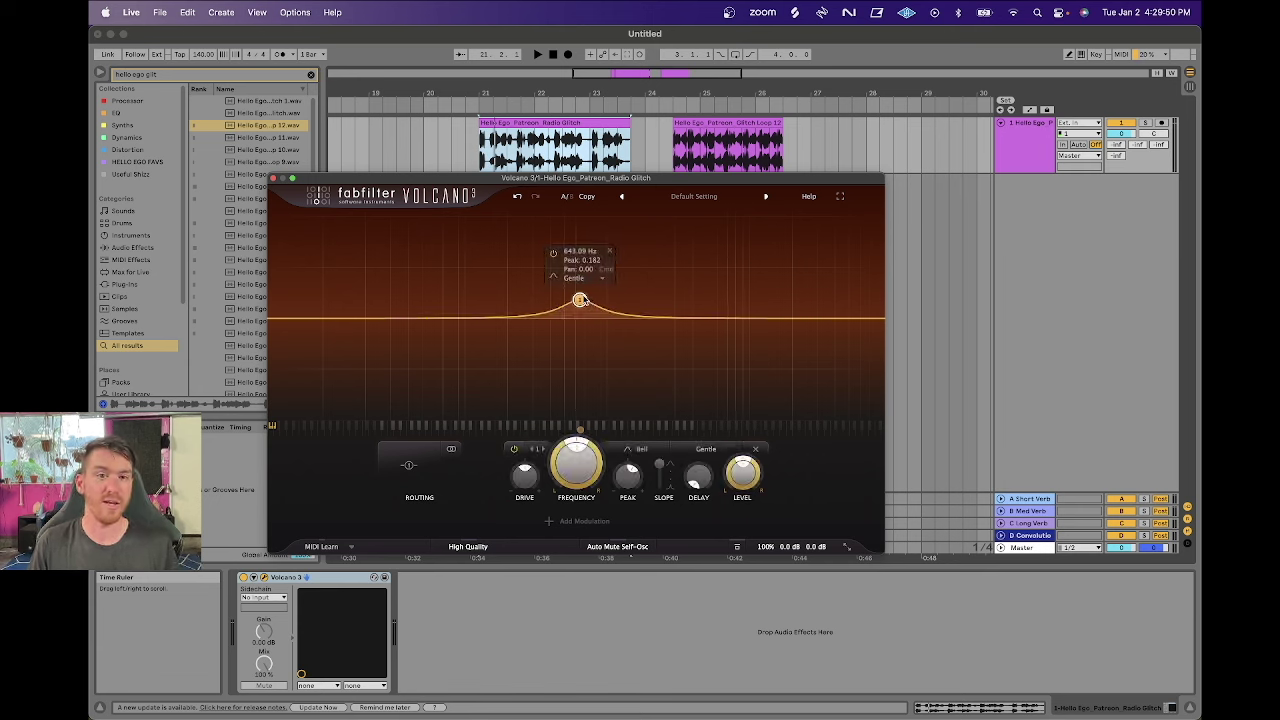
click(553, 253)
click(553, 253)
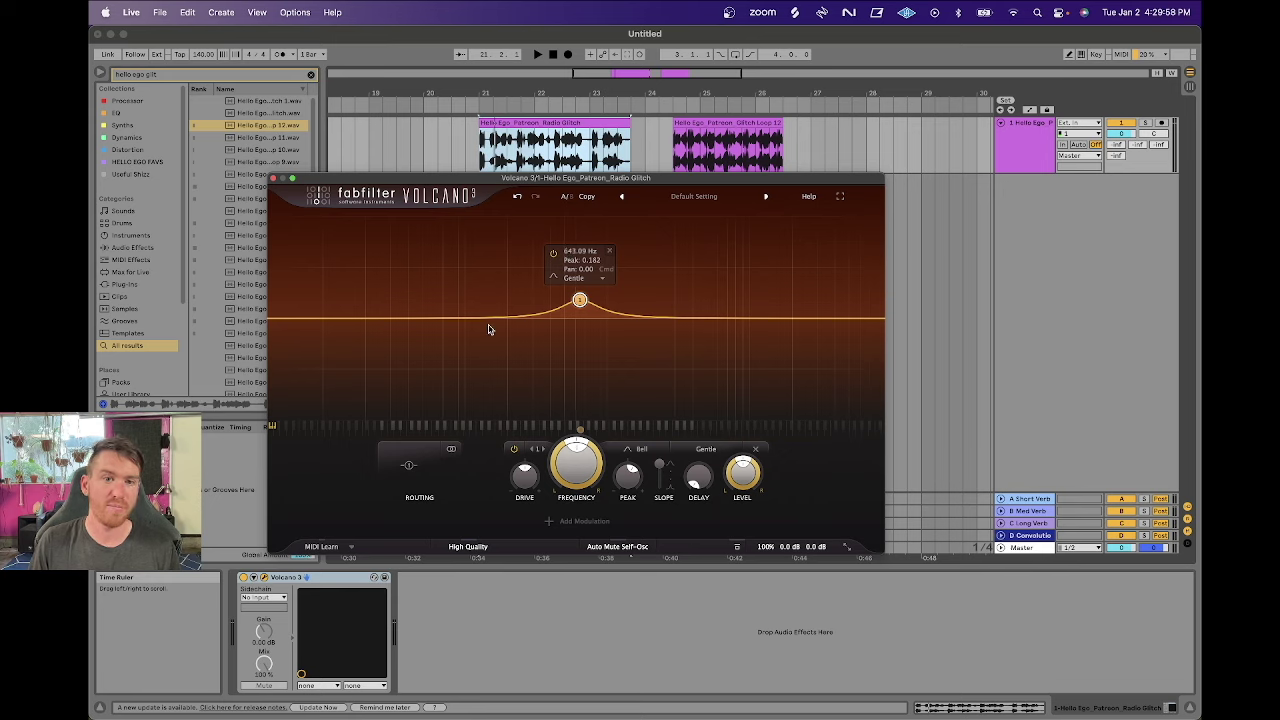
Add a second Bell filter at about 63 Hz and raise its peak to about 0.579.
double_click(437, 320)
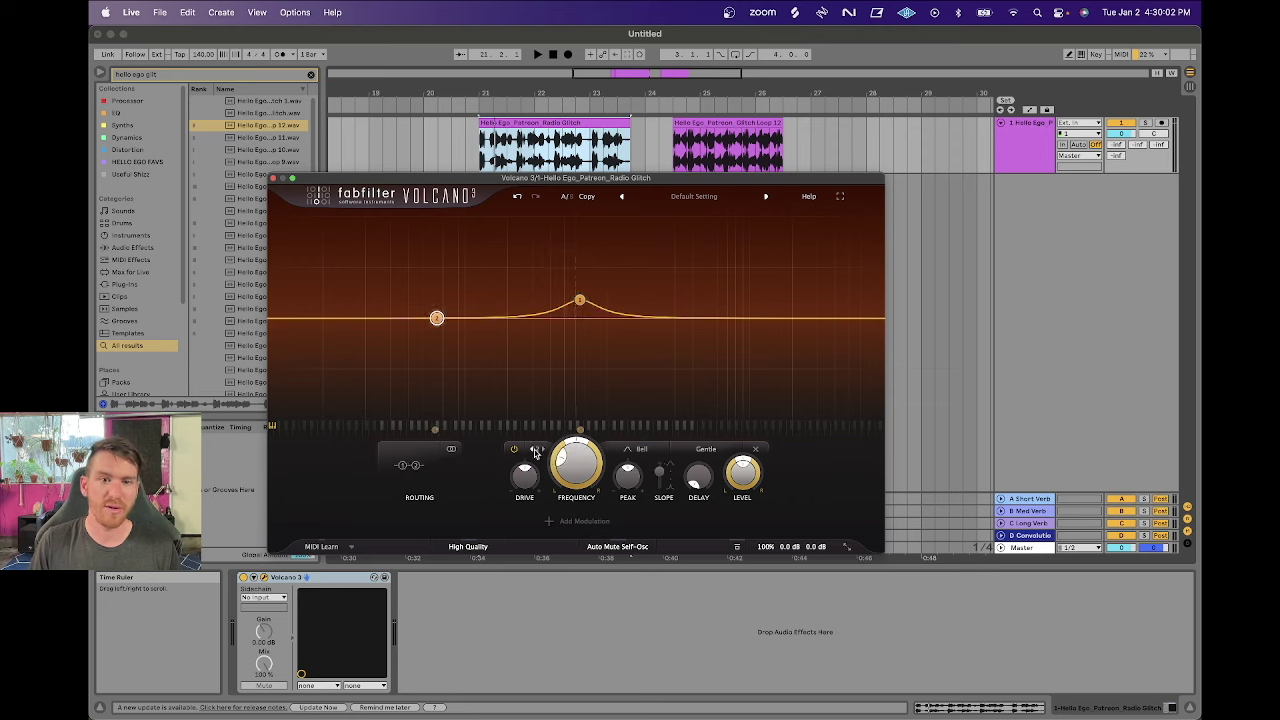
drag(437, 318, 439, 262)
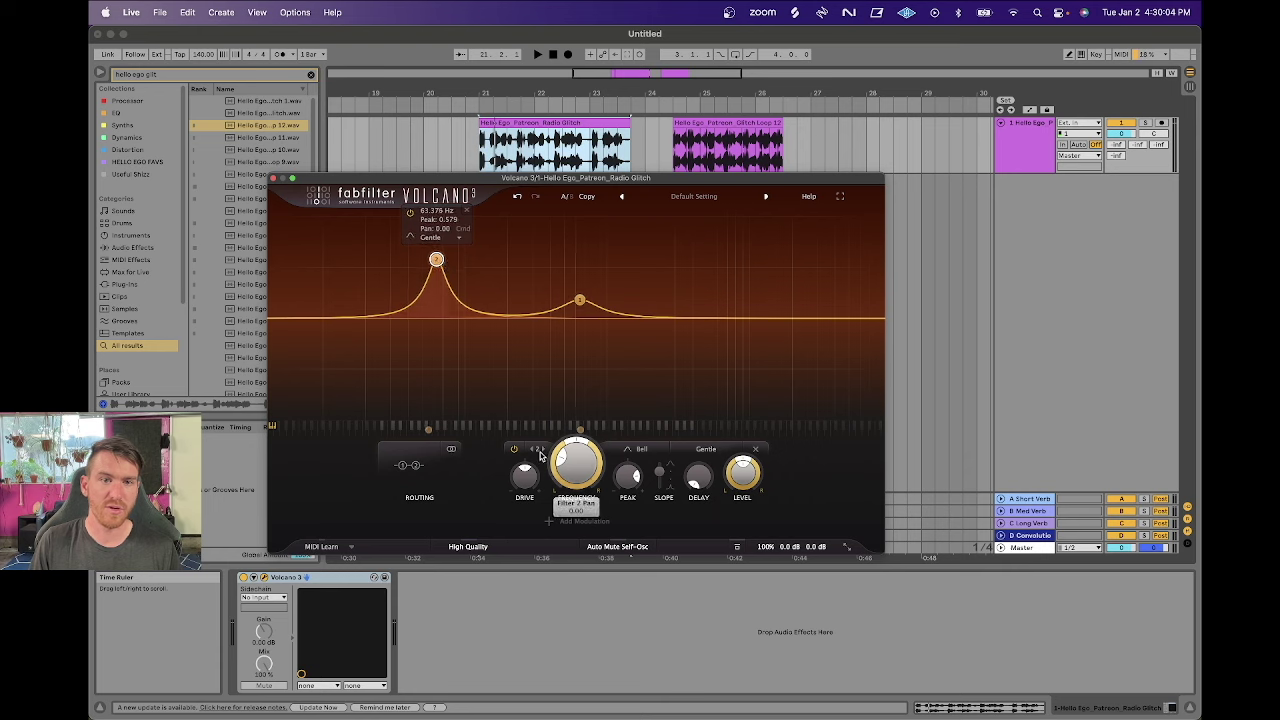
Switch the controls back and forth between filters 1 and 2, and delete the low-frequency filter 2.
click(533, 450)
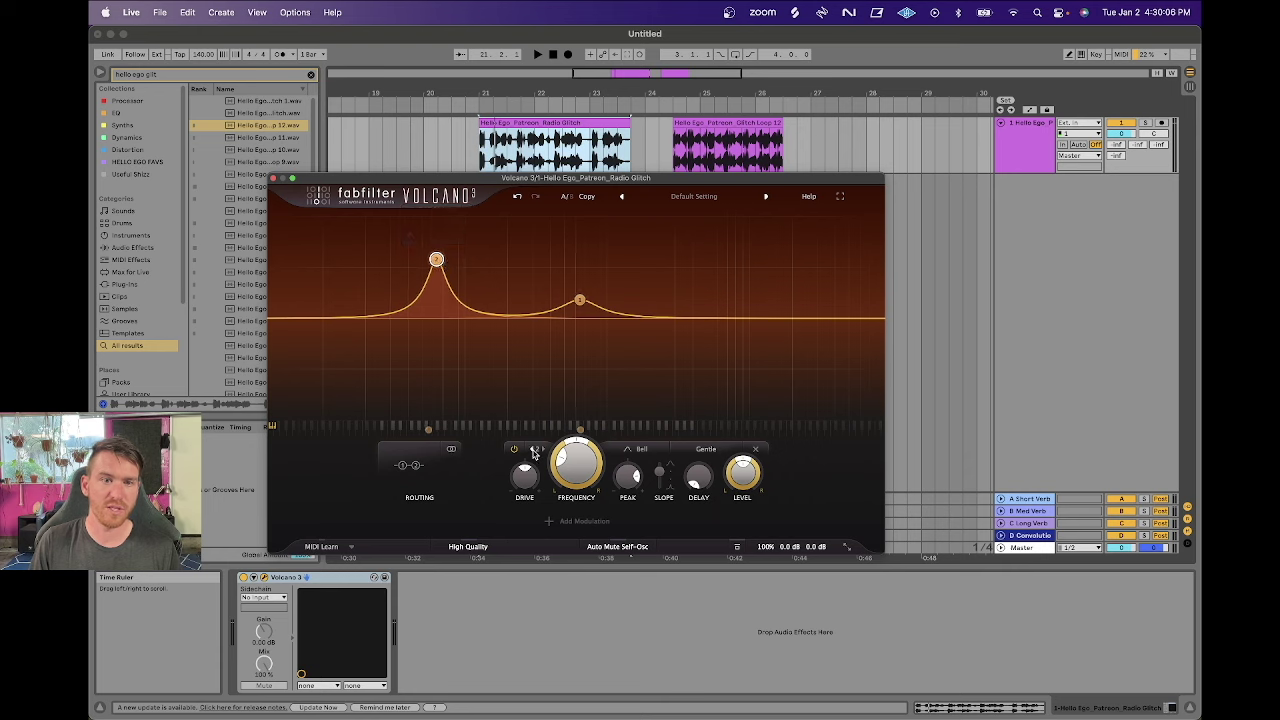
click(540, 451)
click(536, 451)
click(532, 452)
click(532, 452)
mouse_move(452, 224)
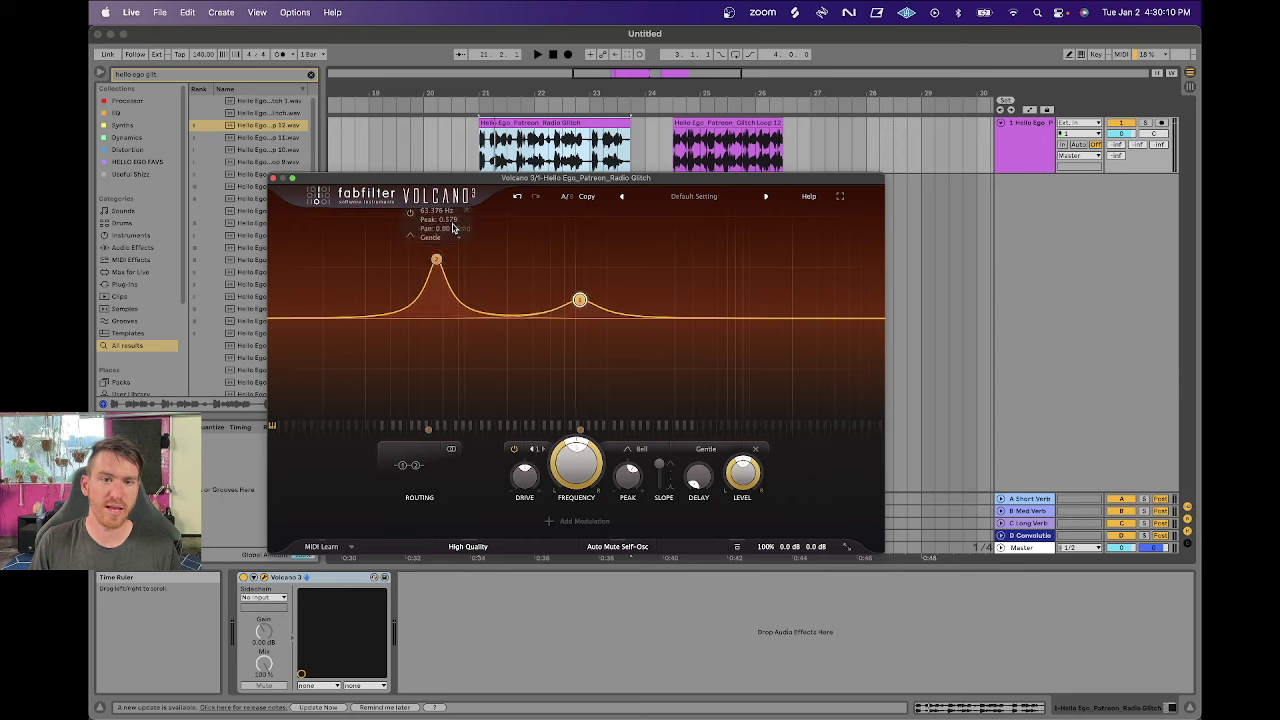
click(467, 211)
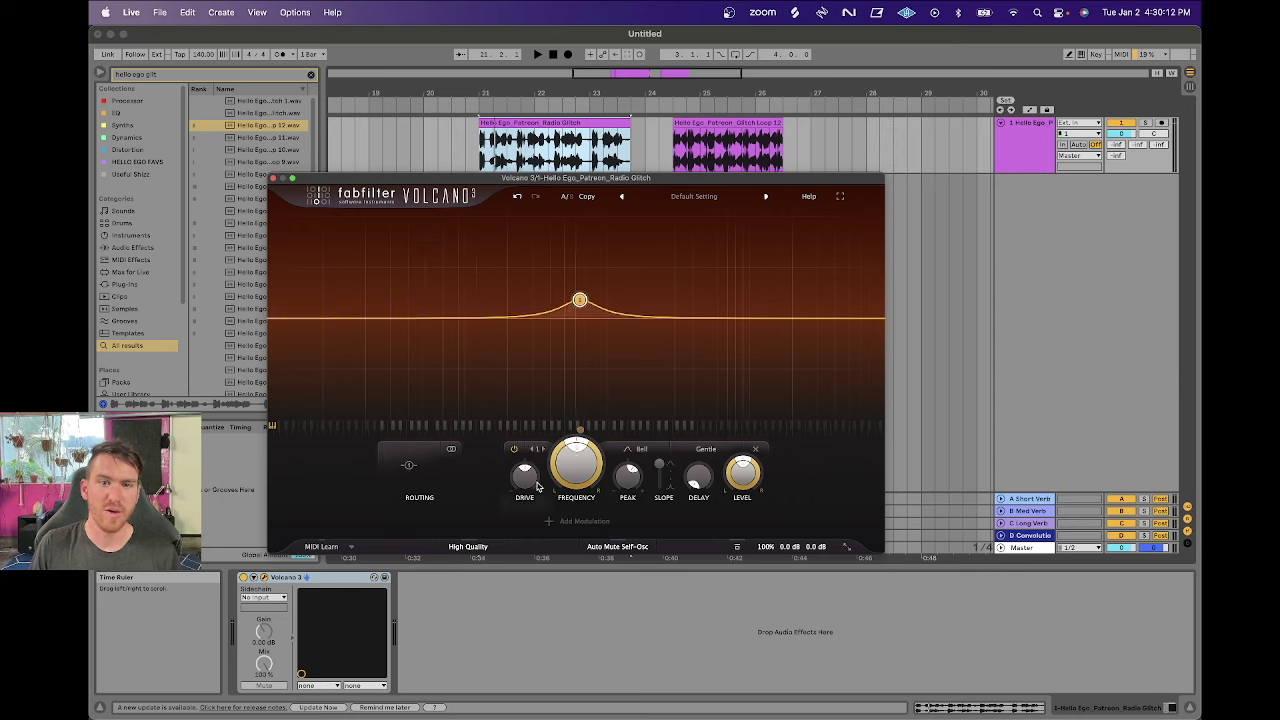
Select the Glitch Loop 12 clip and review the filter style options, keeping the style at Gentle.
mouse_move(528, 486)
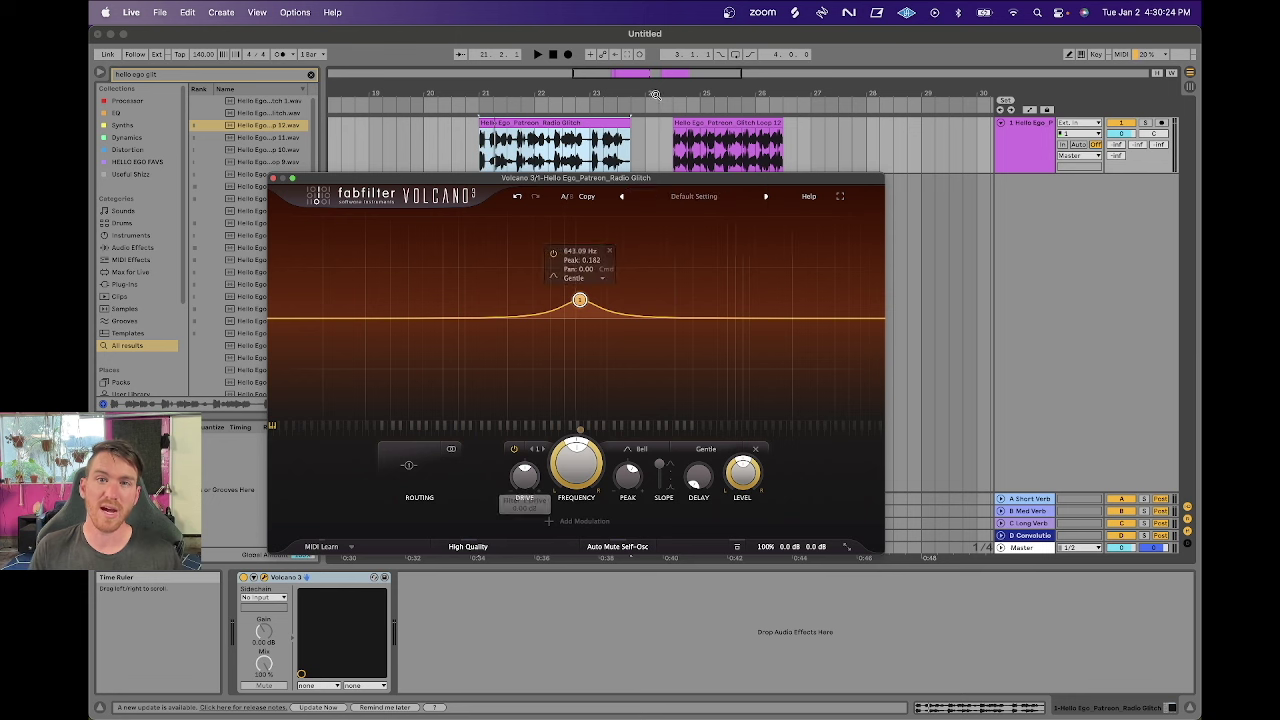
click(708, 125)
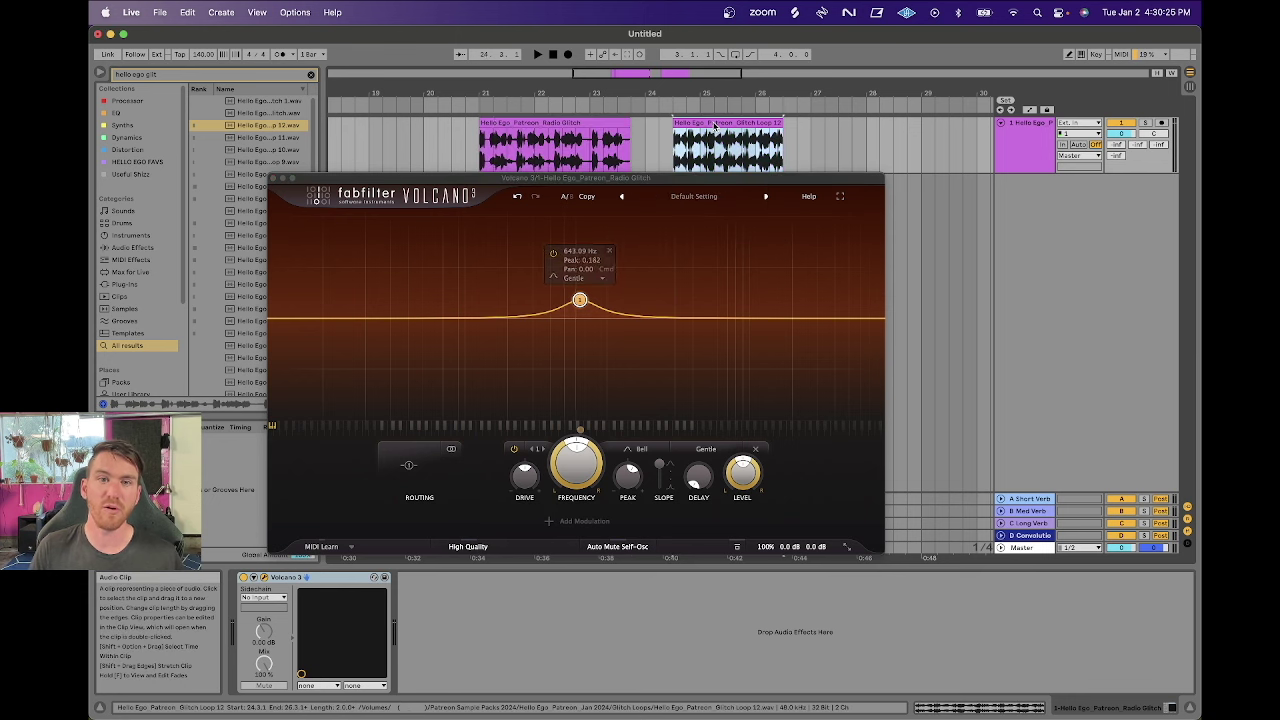
click(705, 451)
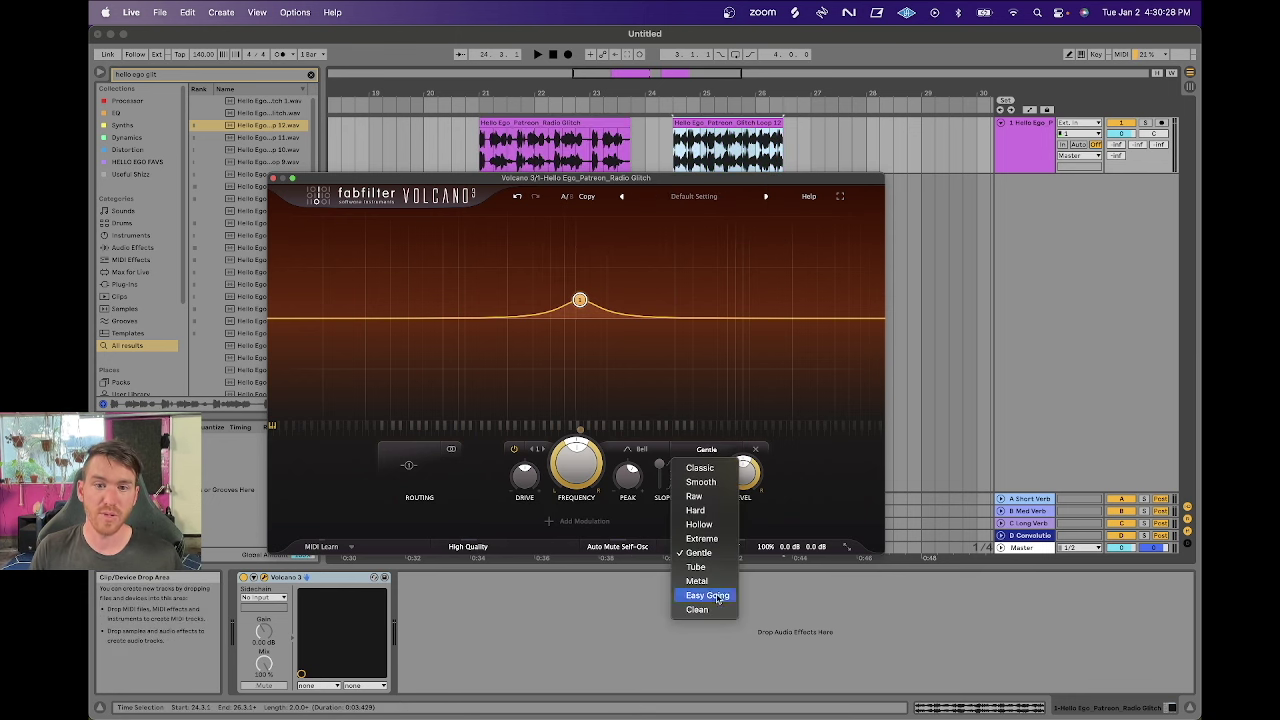
click(706, 450)
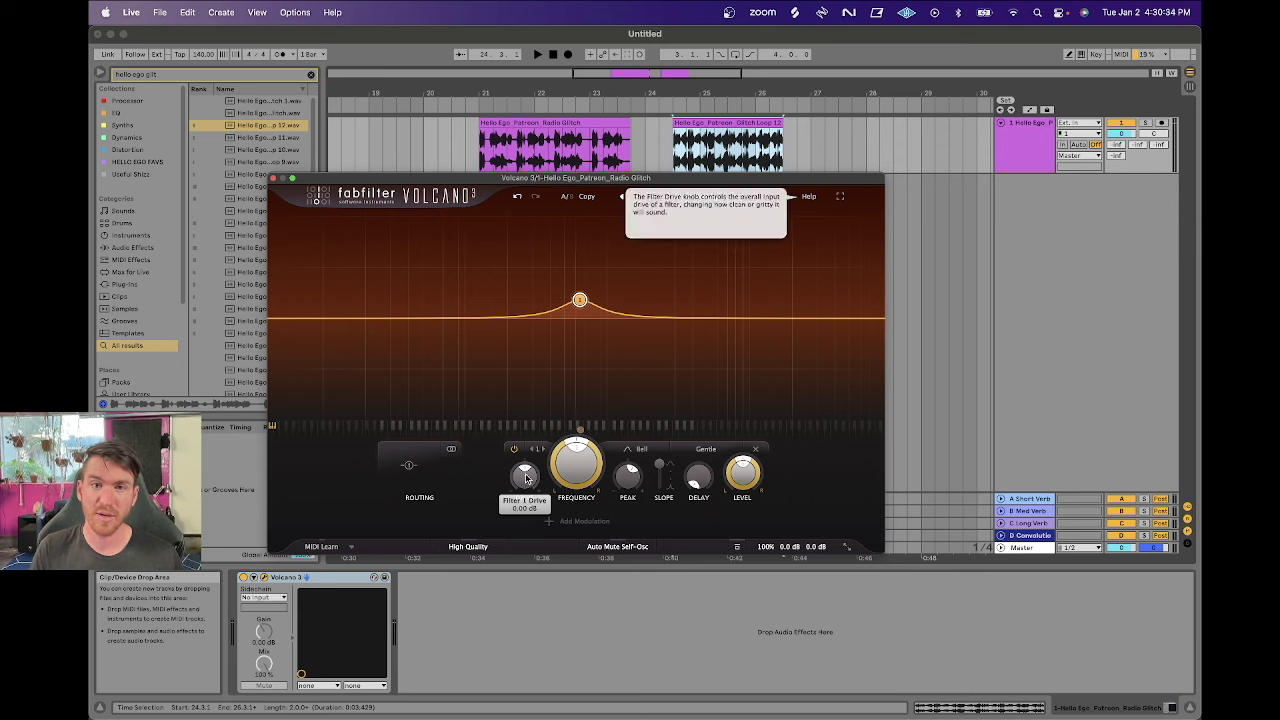
Audition Glitch Loop 12 while varying filter 1's drive, and move the bell to a higher frequency with a peak of about 0.607.
key(space)
drag(524, 481, 520, 388)
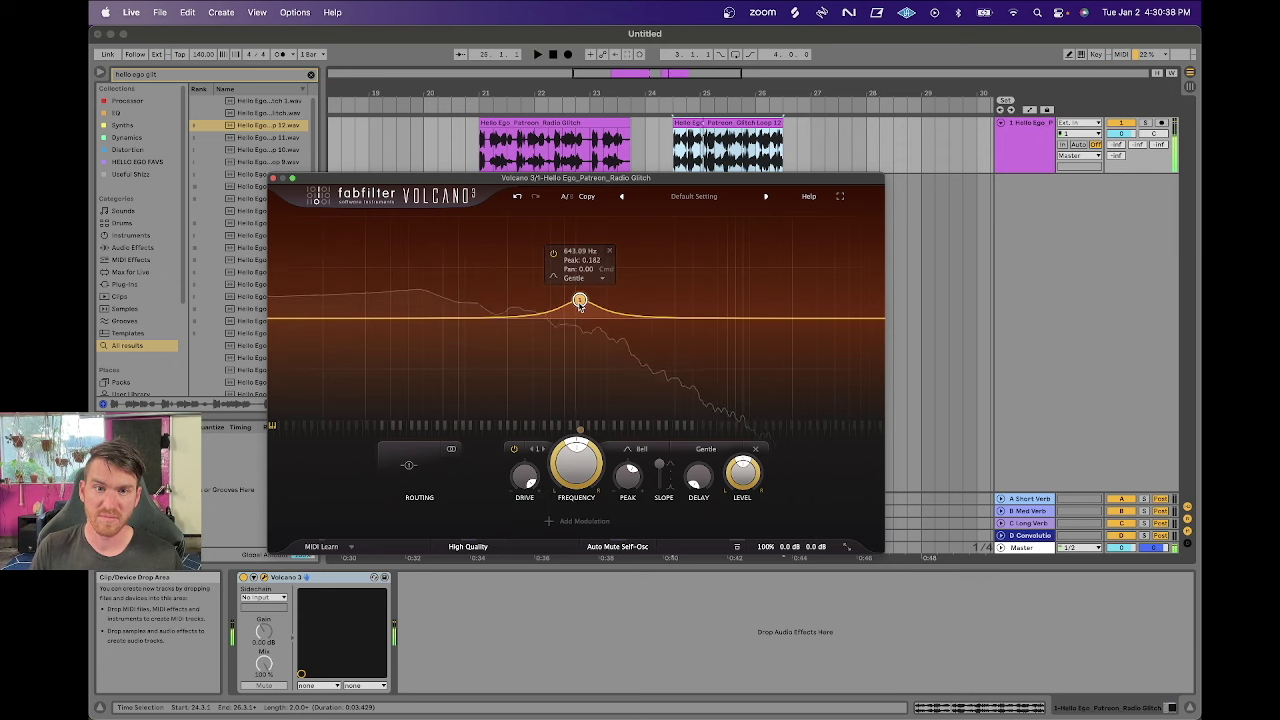
drag(579, 300, 679, 257)
key(space)
drag(524, 478, 545, 530)
key(space)
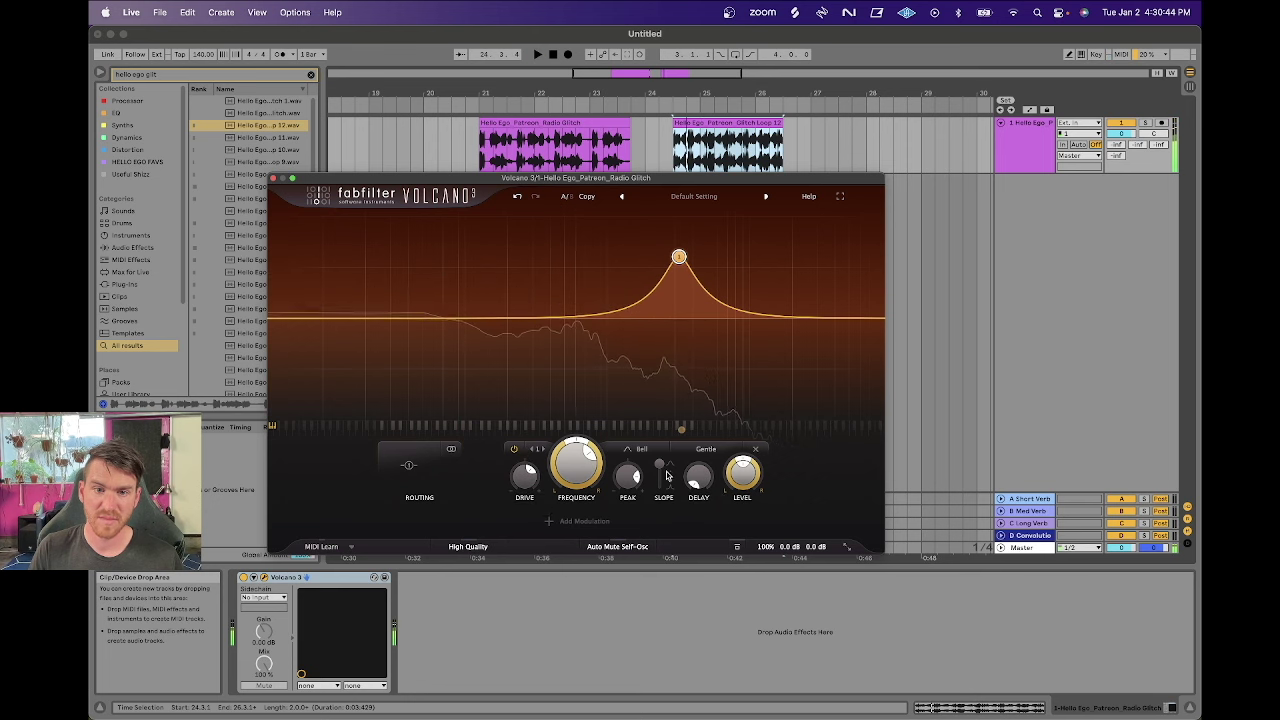
Lower the bell's frequency and sweep its drive between about +17.9 dB and -18.2 dB during loop playback.
key(space)
drag(679, 257, 542, 257)
key(space)
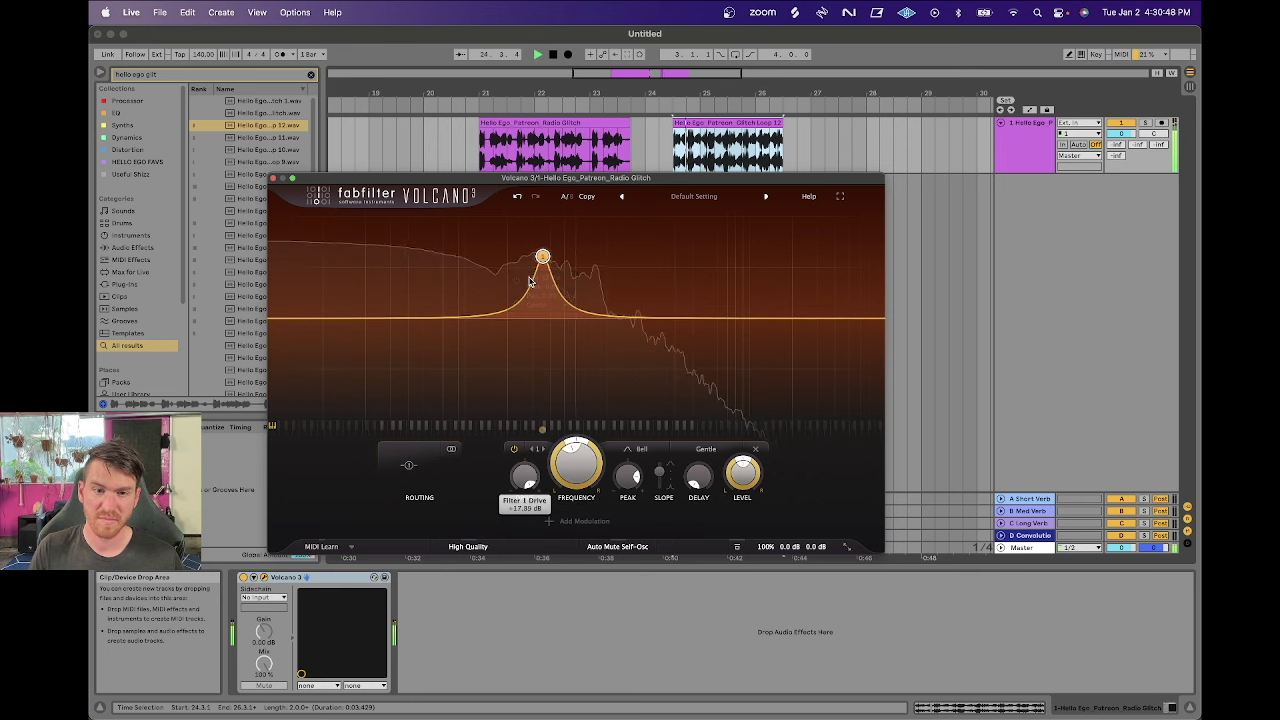
key(space)
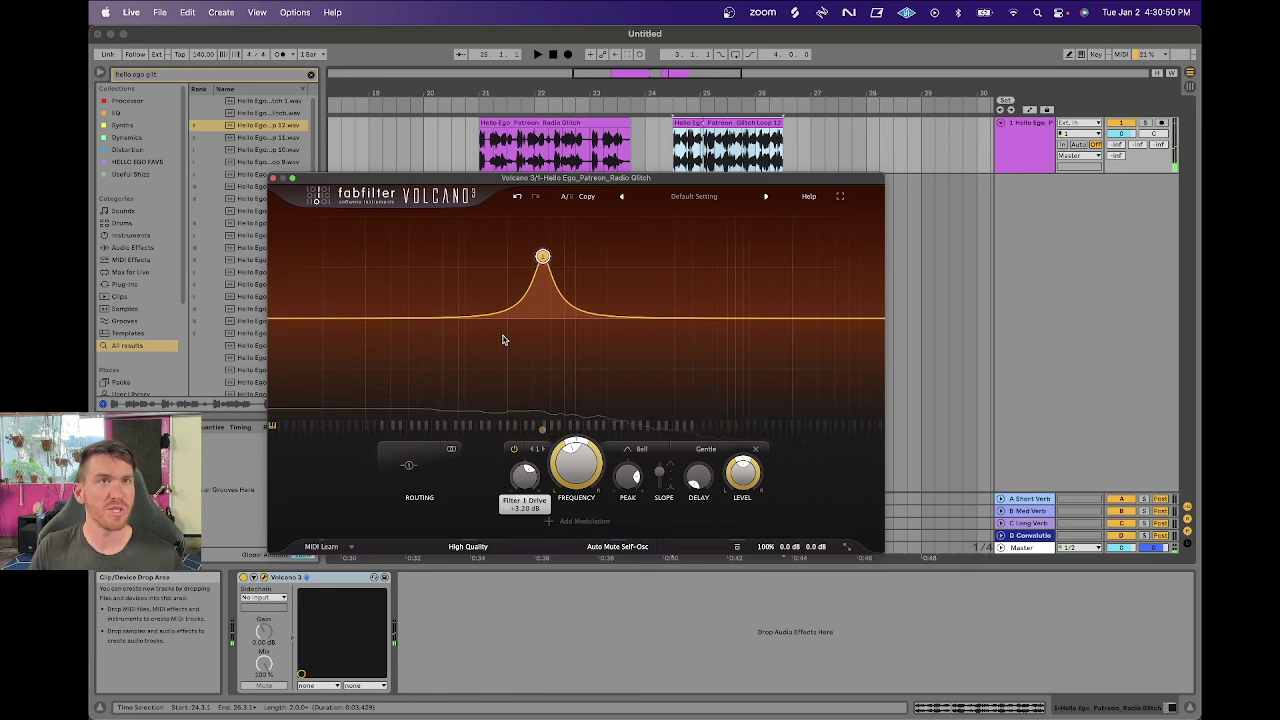
key(space)
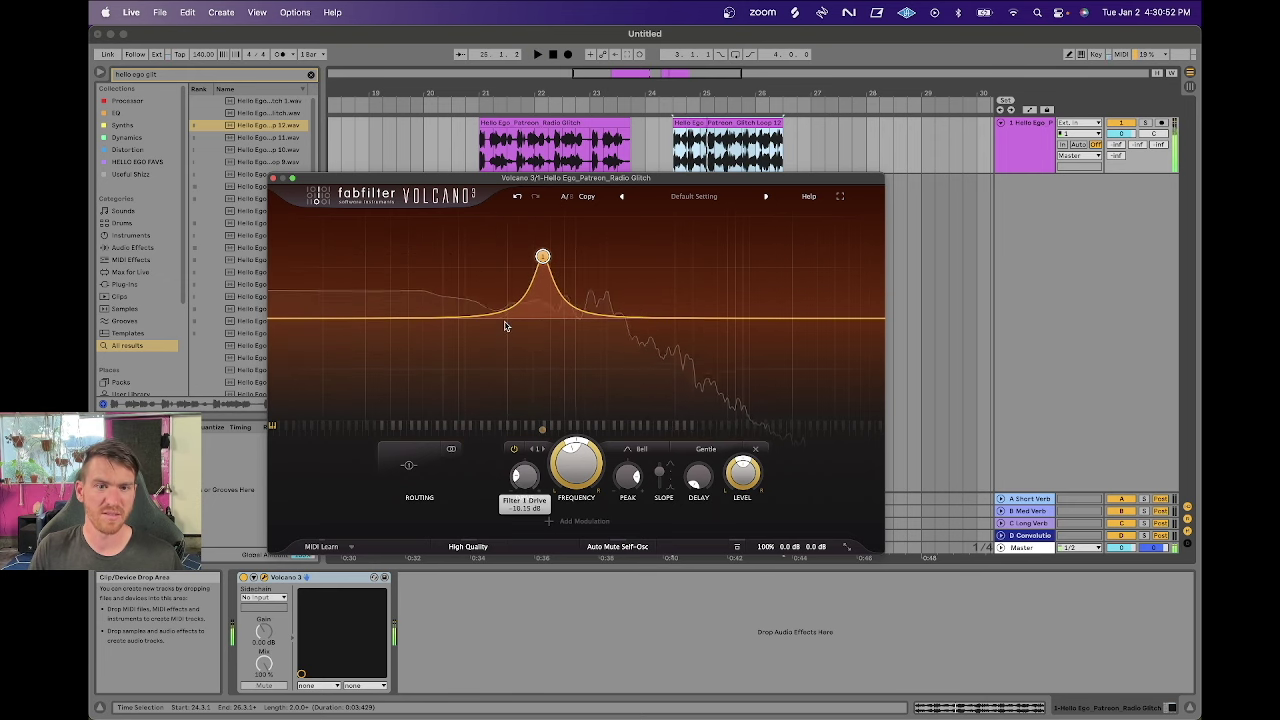
Audition the drive with the bell at about 98 Hz, and return it to about 488 Hz with drive reset to 0 dB.
drag(543, 257, 463, 257)
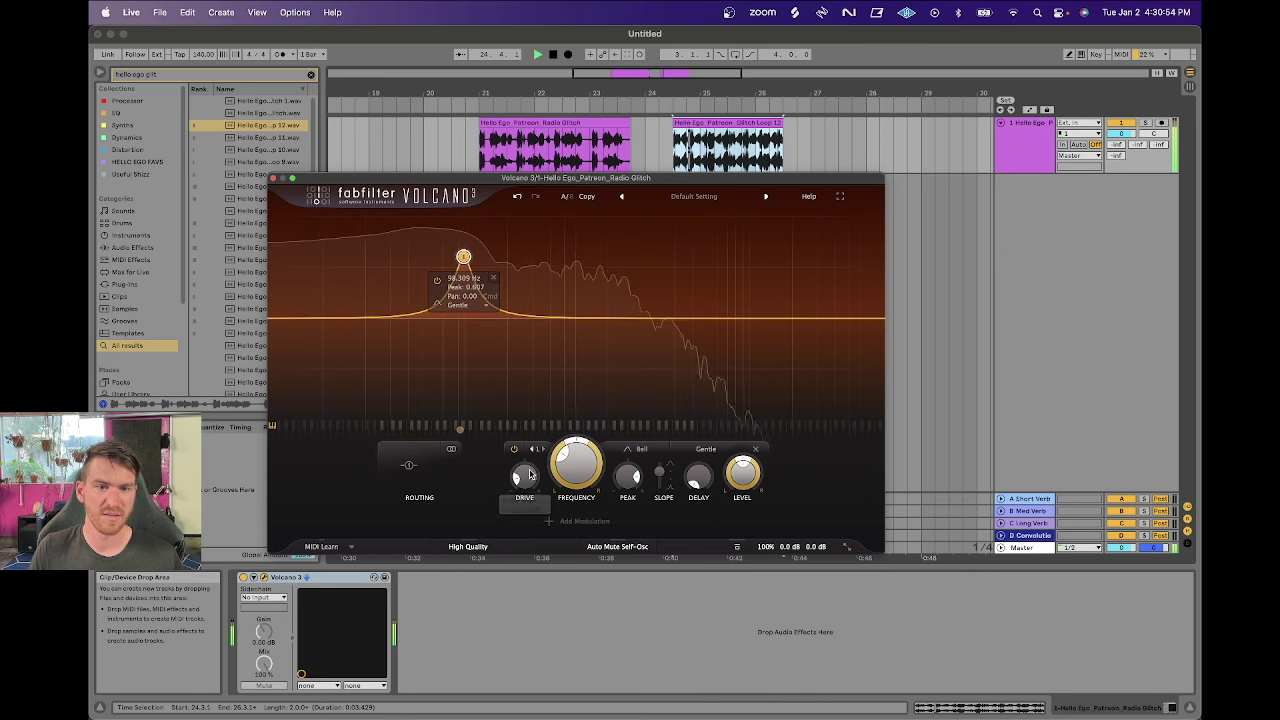
key(space)
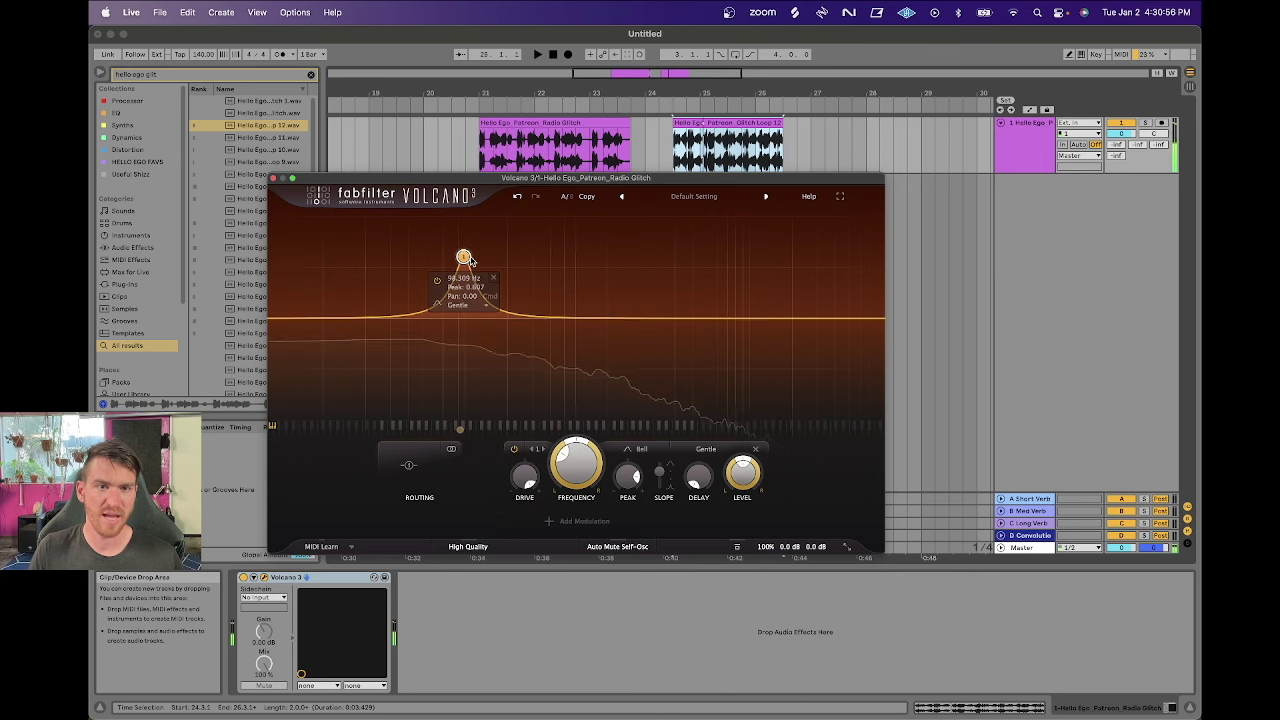
drag(463, 257, 563, 257)
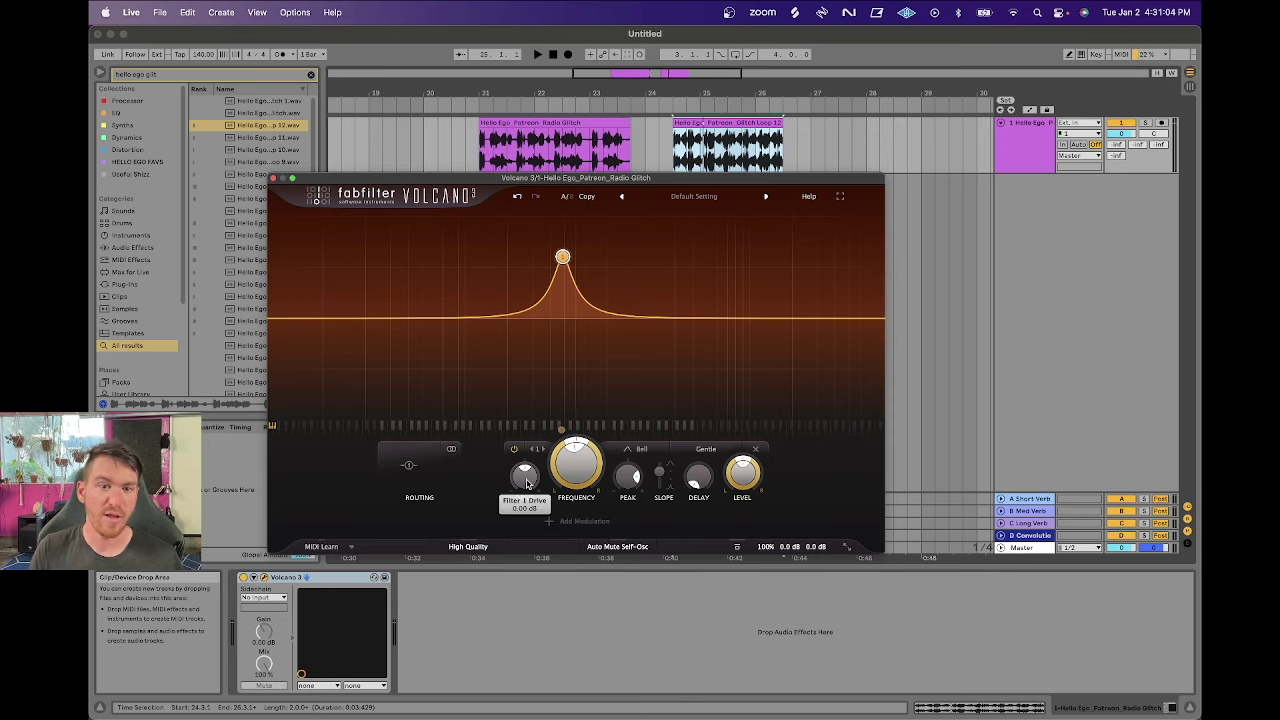
double_click(525, 480)
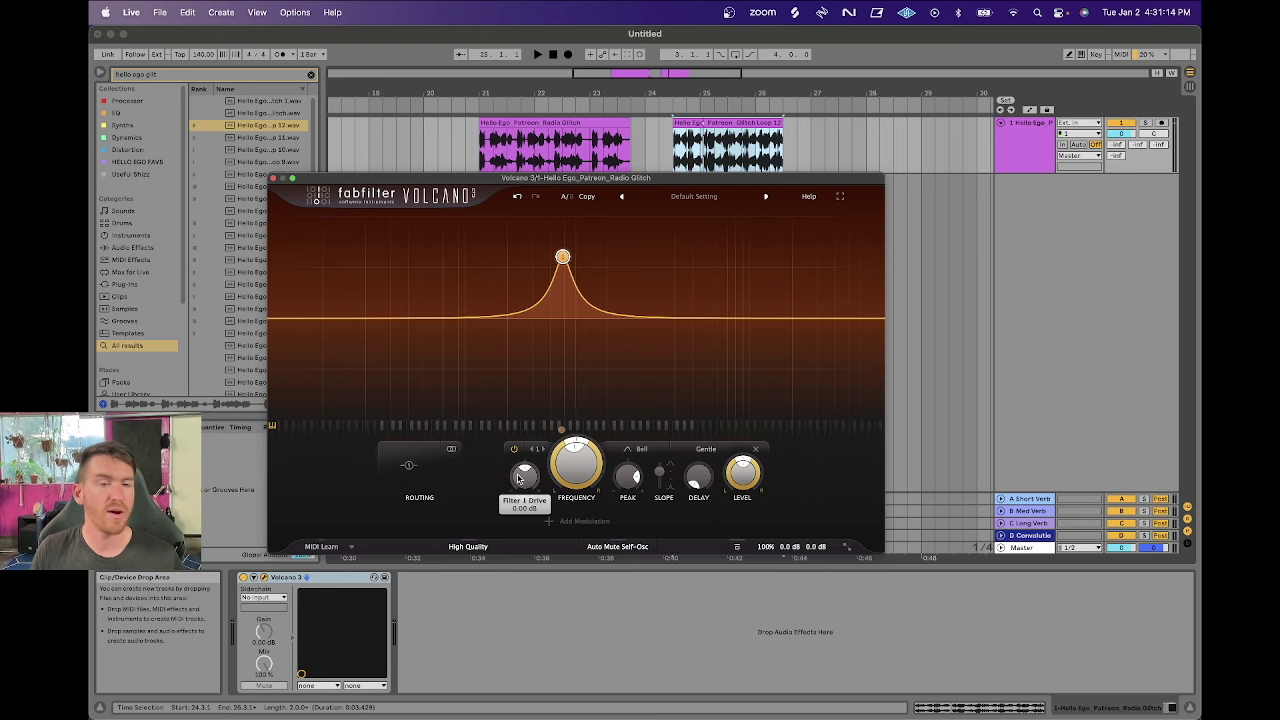
Raise the Bell filter's frequency to about 884 Hz and its peak to about 0.798.
mouse_move(518, 478)
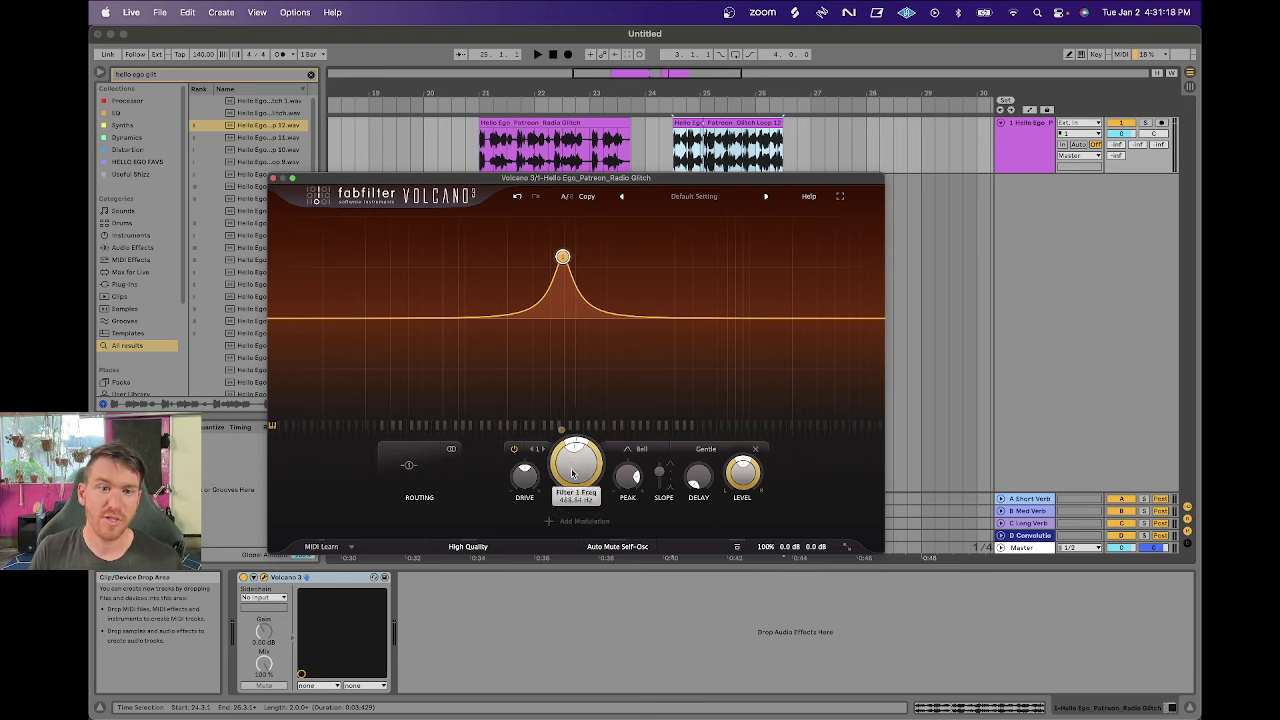
drag(573, 474, 575, 447)
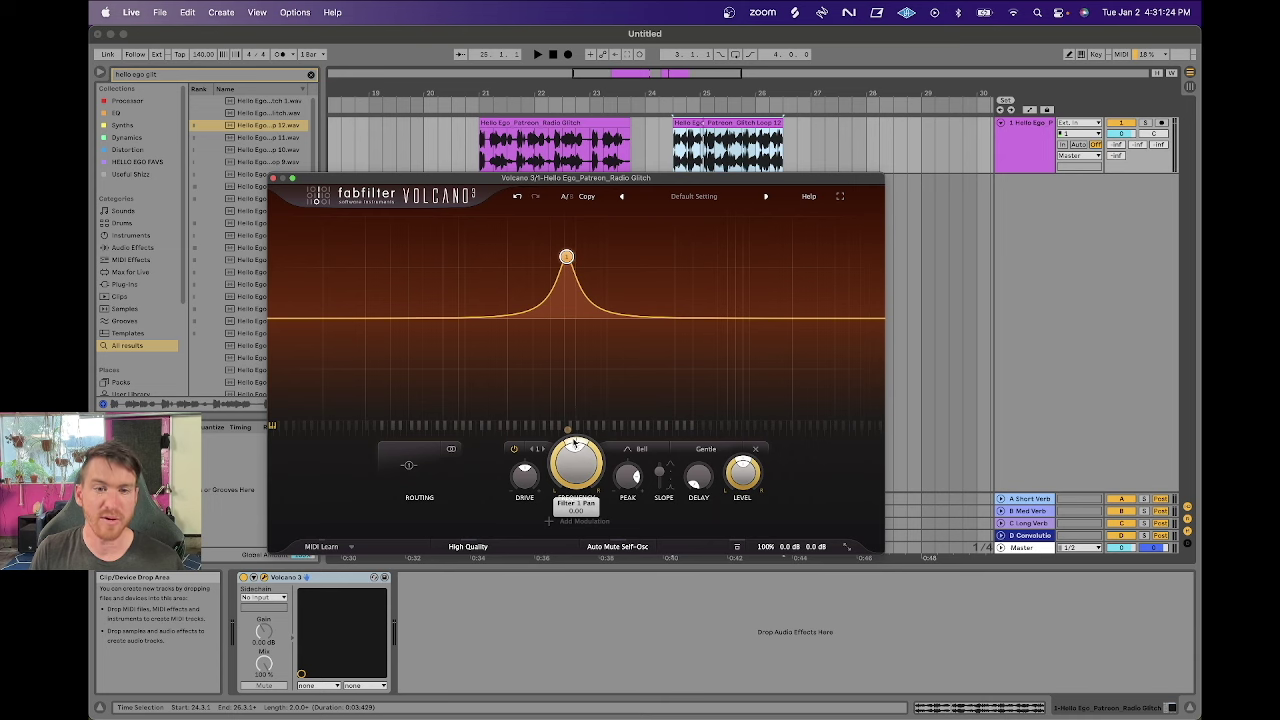
mouse_move(575, 443)
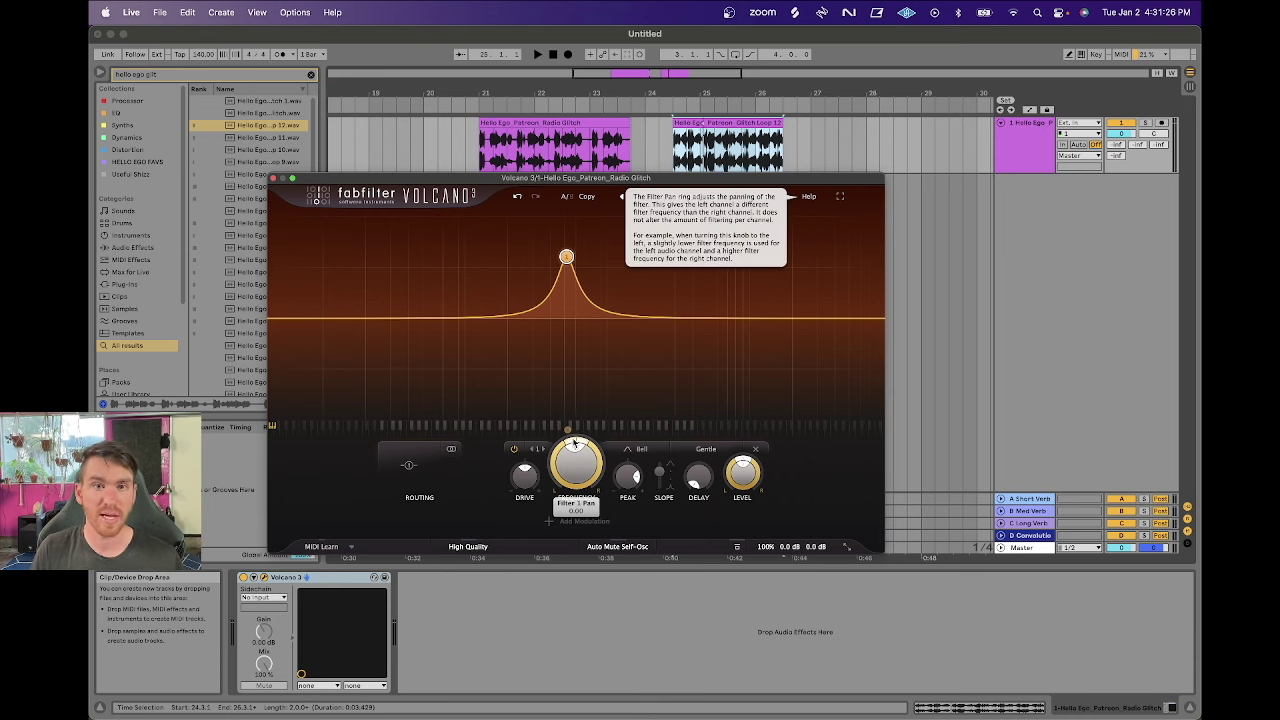
scroll(566, 446, up, 5)
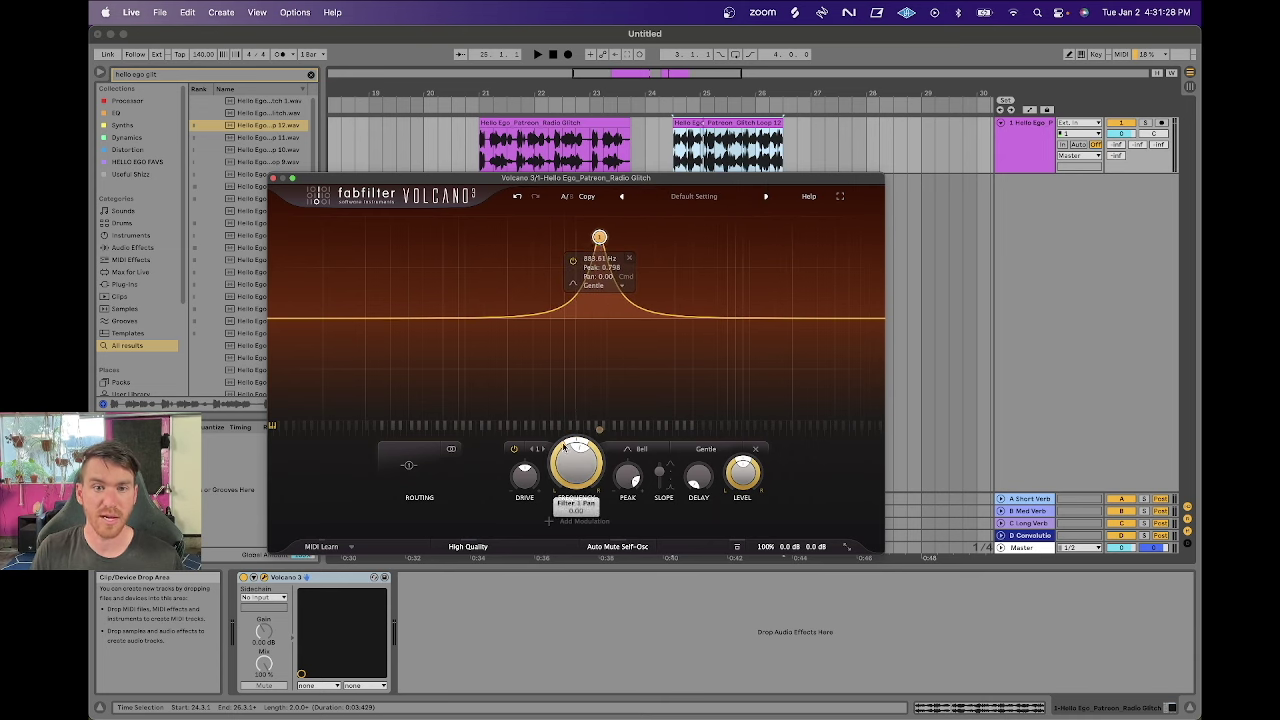
Play the loop while adjusting the filter's stereo pan to 0.67.
key(space)
drag(577, 443, 657, 482)
mouse_move(600, 468)
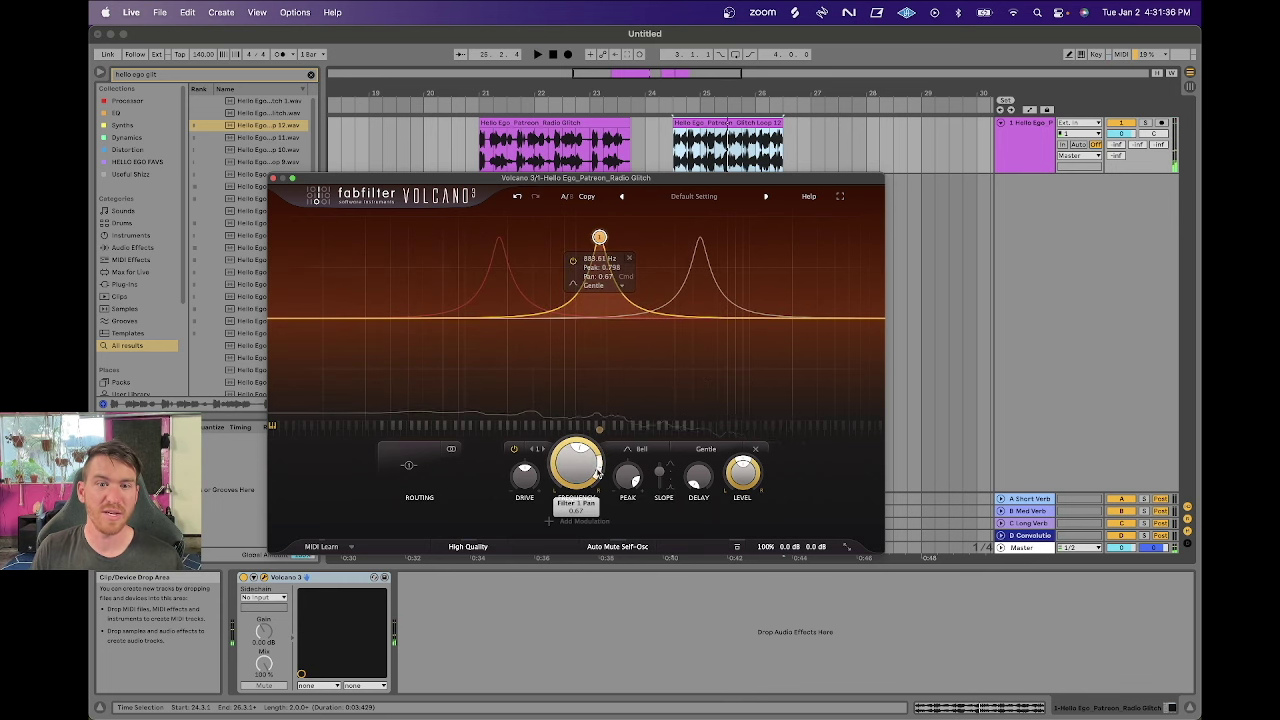
Audition the filter's stereo pan at -0.33 and 0.75 with the loop playing, and return it to the centre.
drag(600, 468, 550, 430)
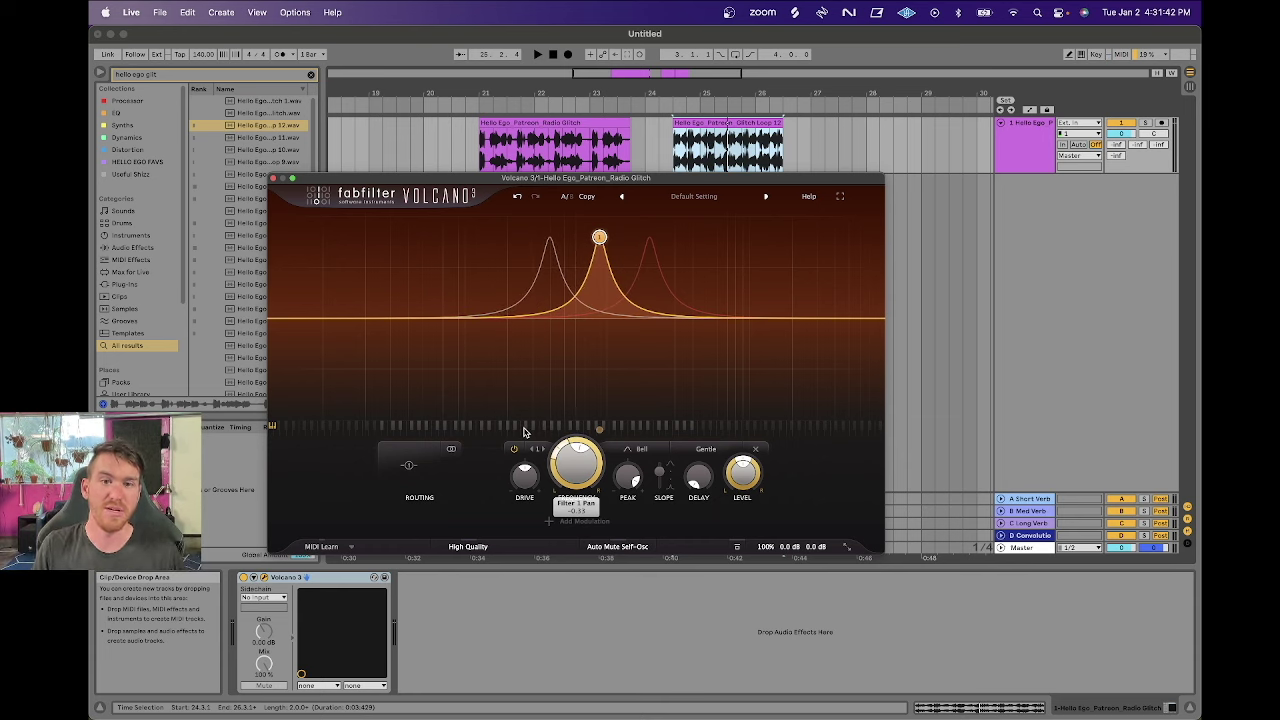
mouse_move(548, 234)
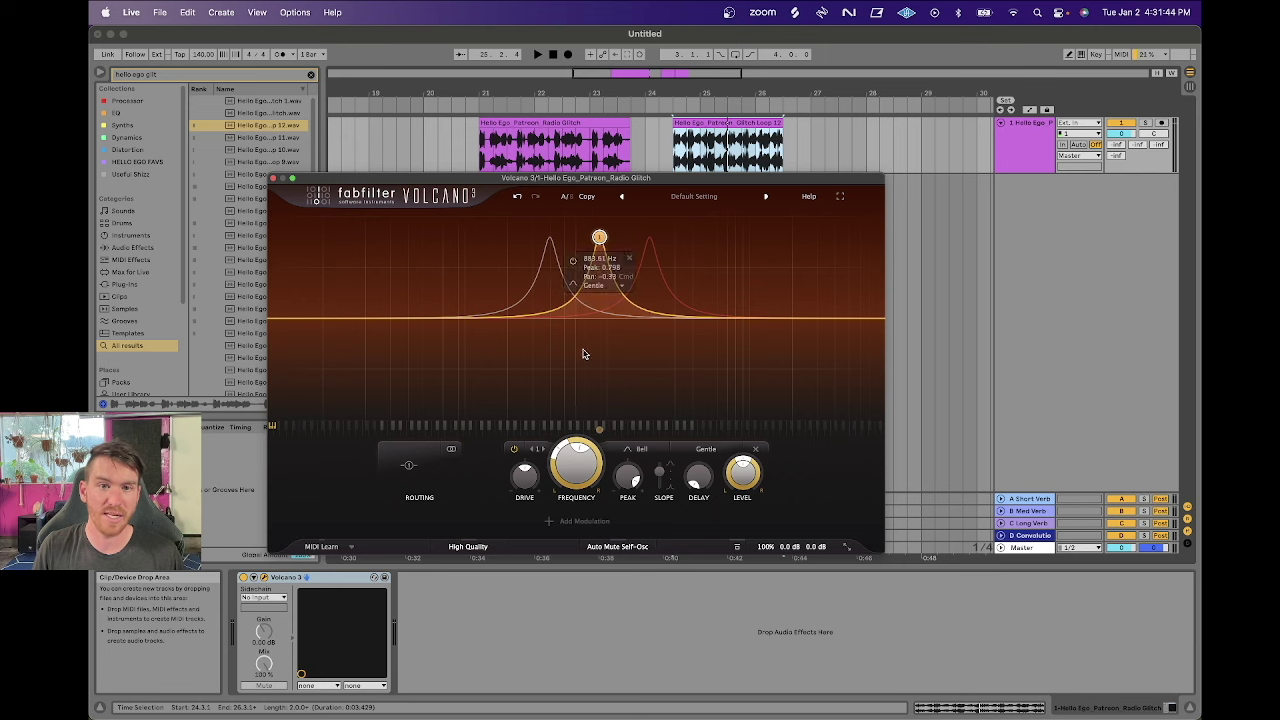
key(space)
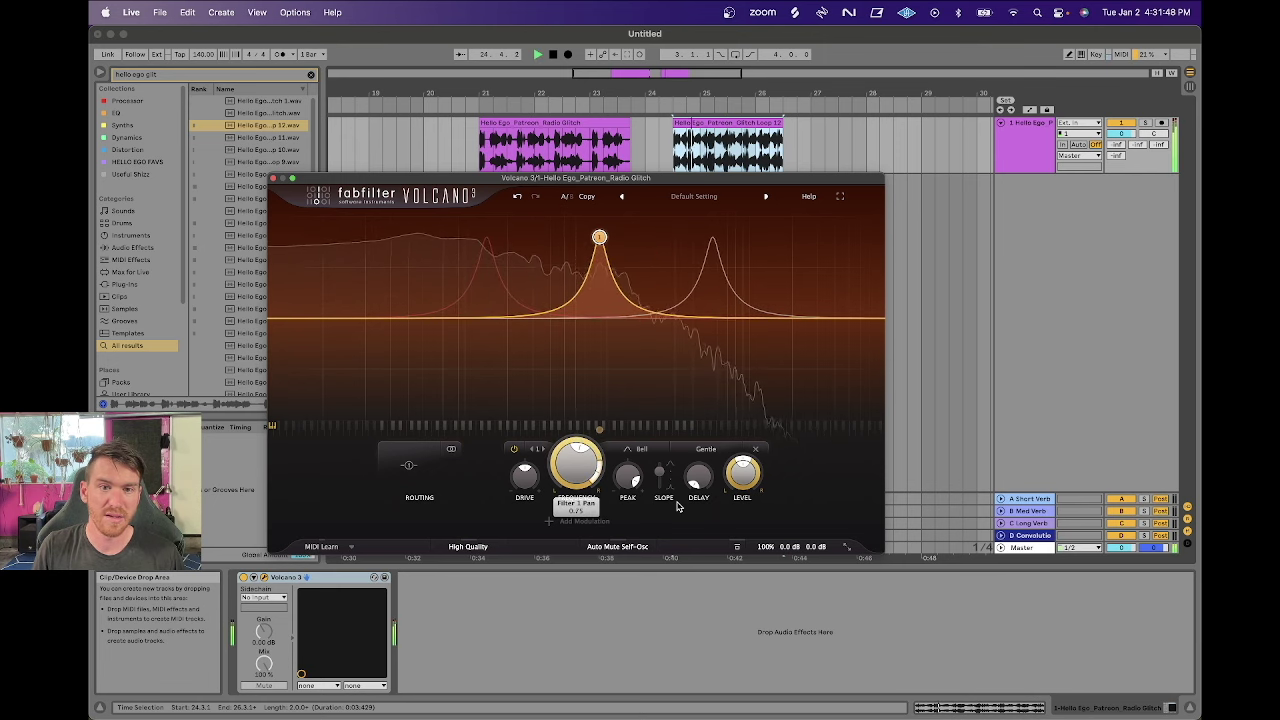
key(space)
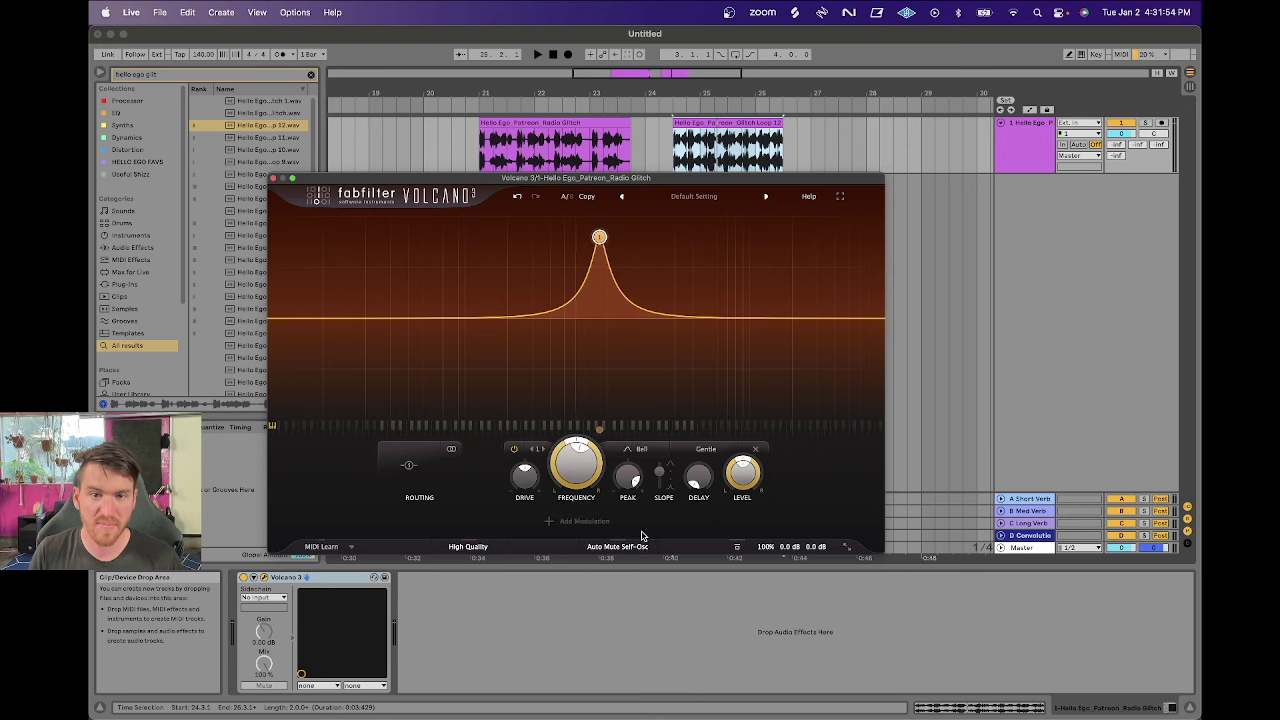
Audition the bell in the Classic style with raised drive, at about 842 Hz with a peak of about 0.561.
click(706, 450)
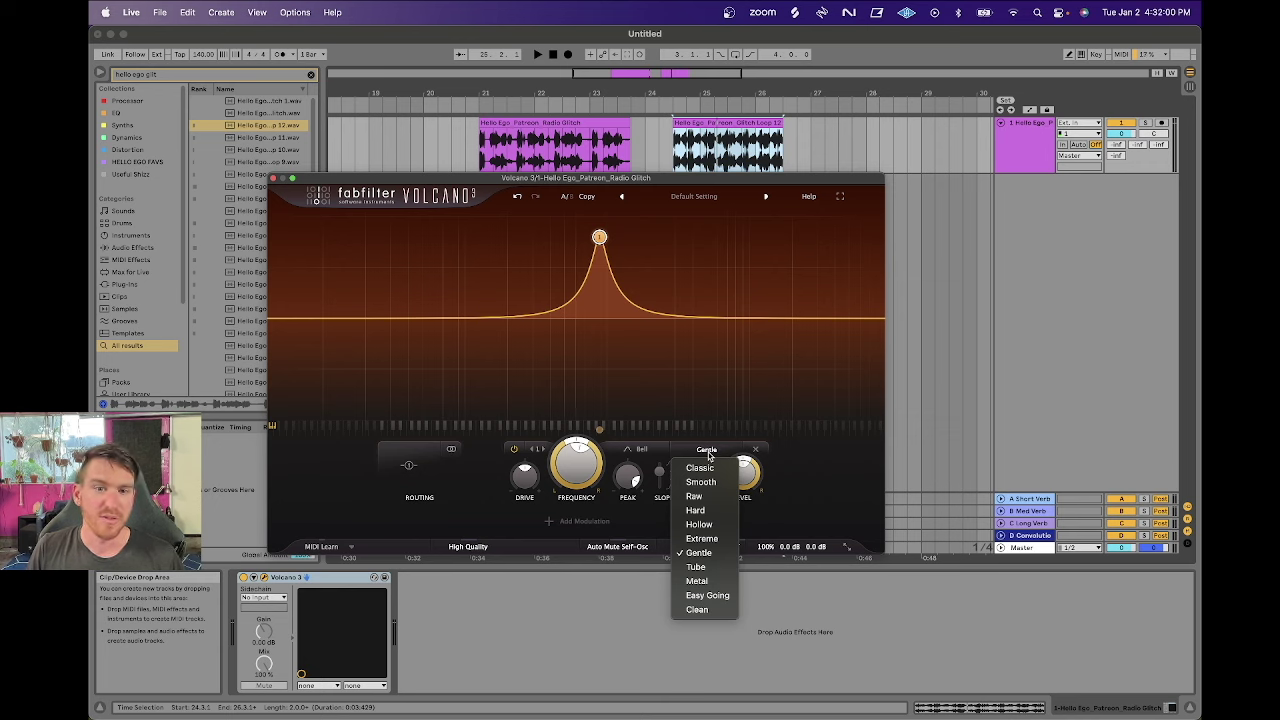
click(700, 467)
drag(600, 227, 597, 225)
key(space)
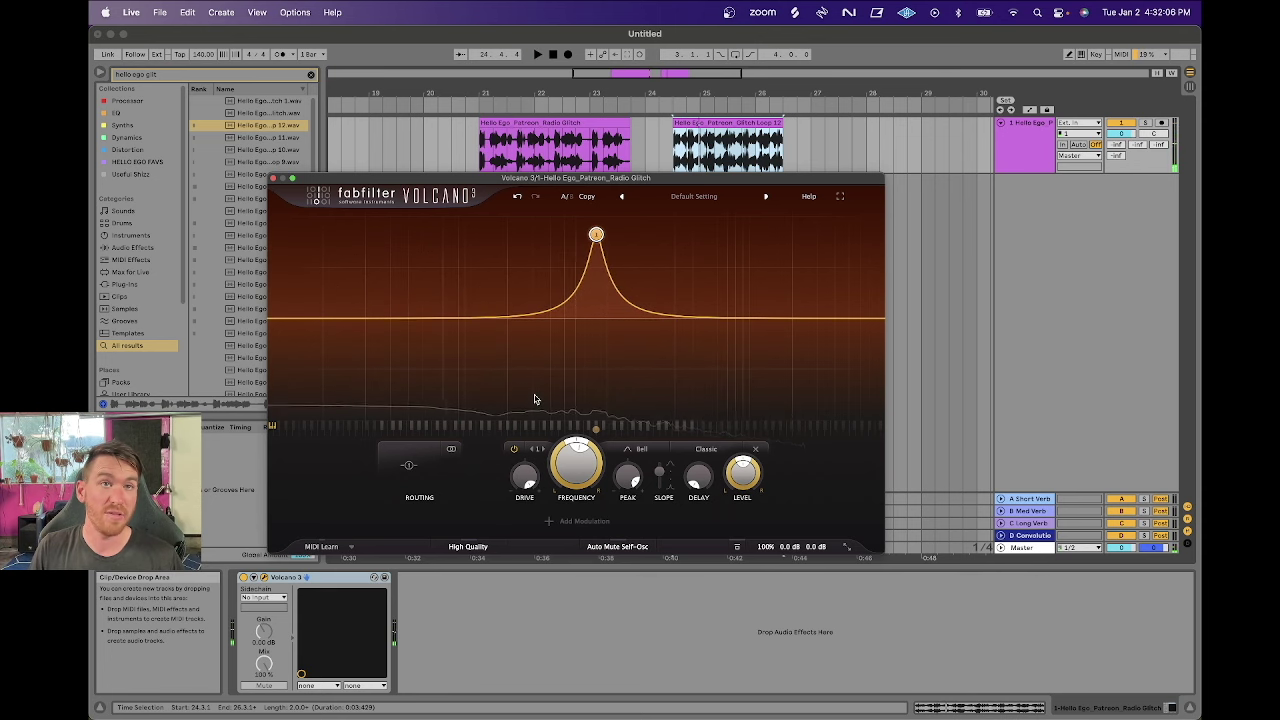
drag(596, 234, 596, 261)
key(space)
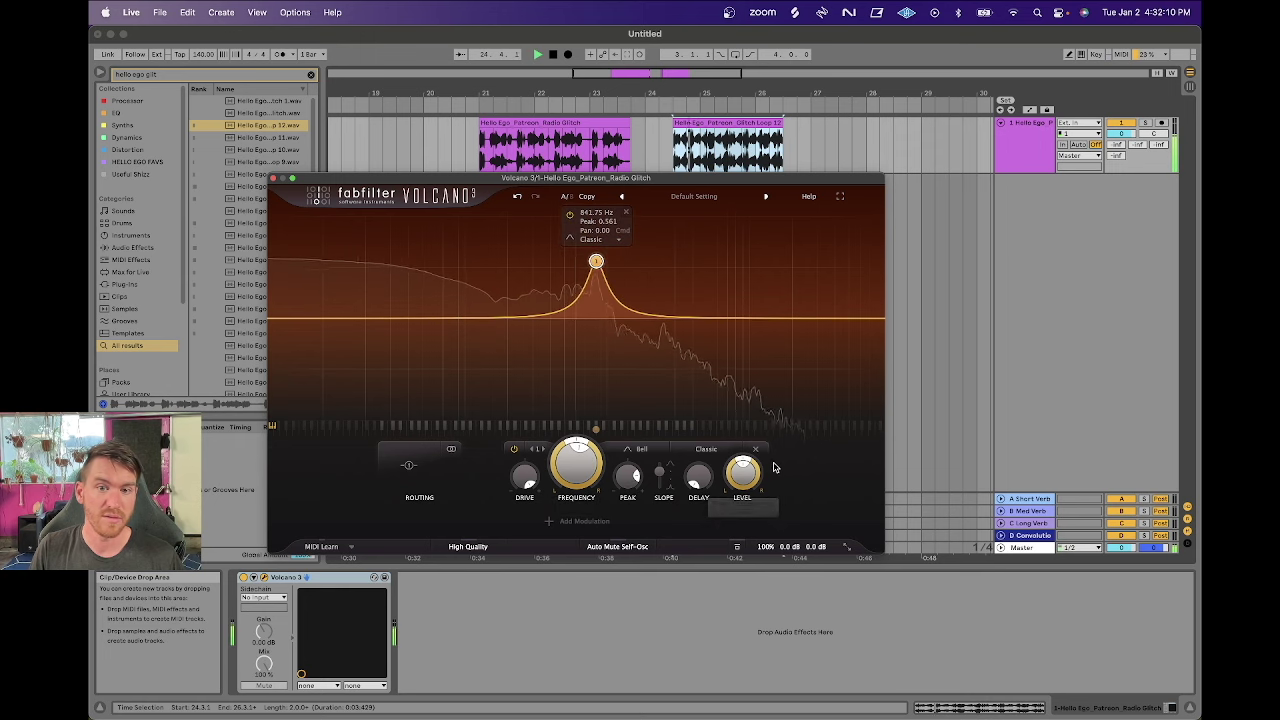
Audition the Gentle style on the loop while moving the bell to about 326 Hz with a peak of about 0.860.
click(706, 449)
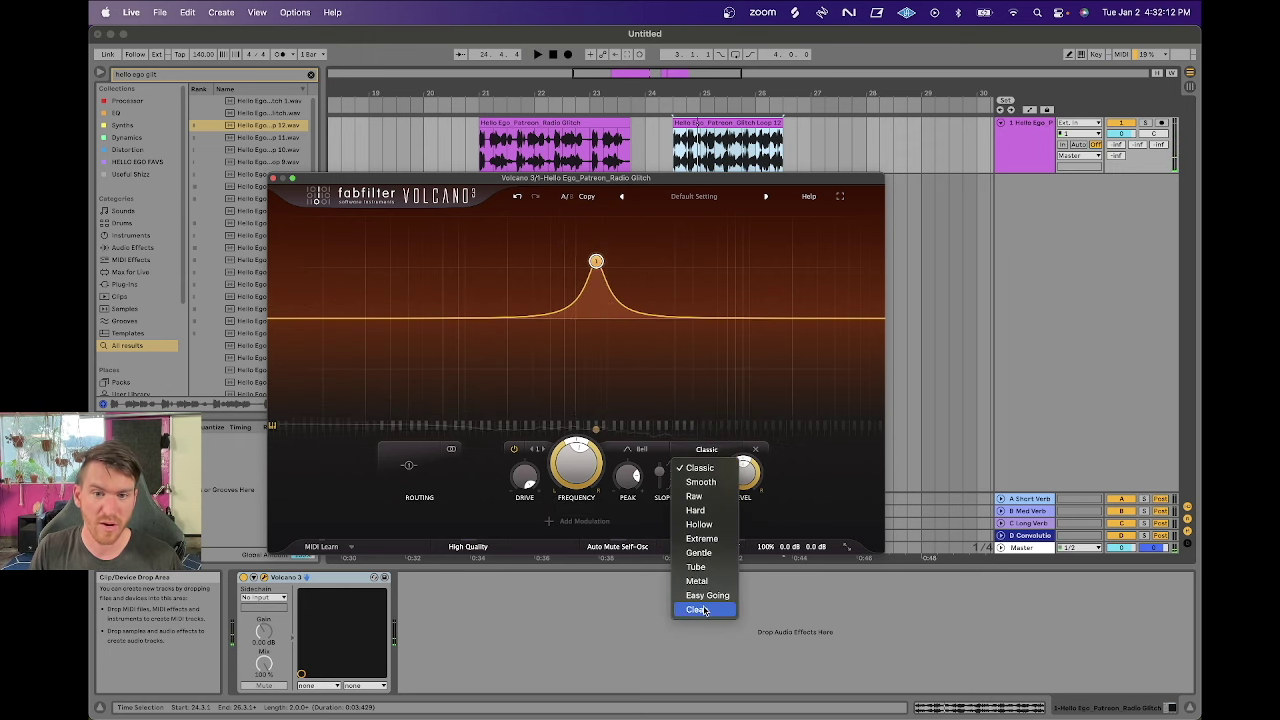
click(698, 552)
key(space)
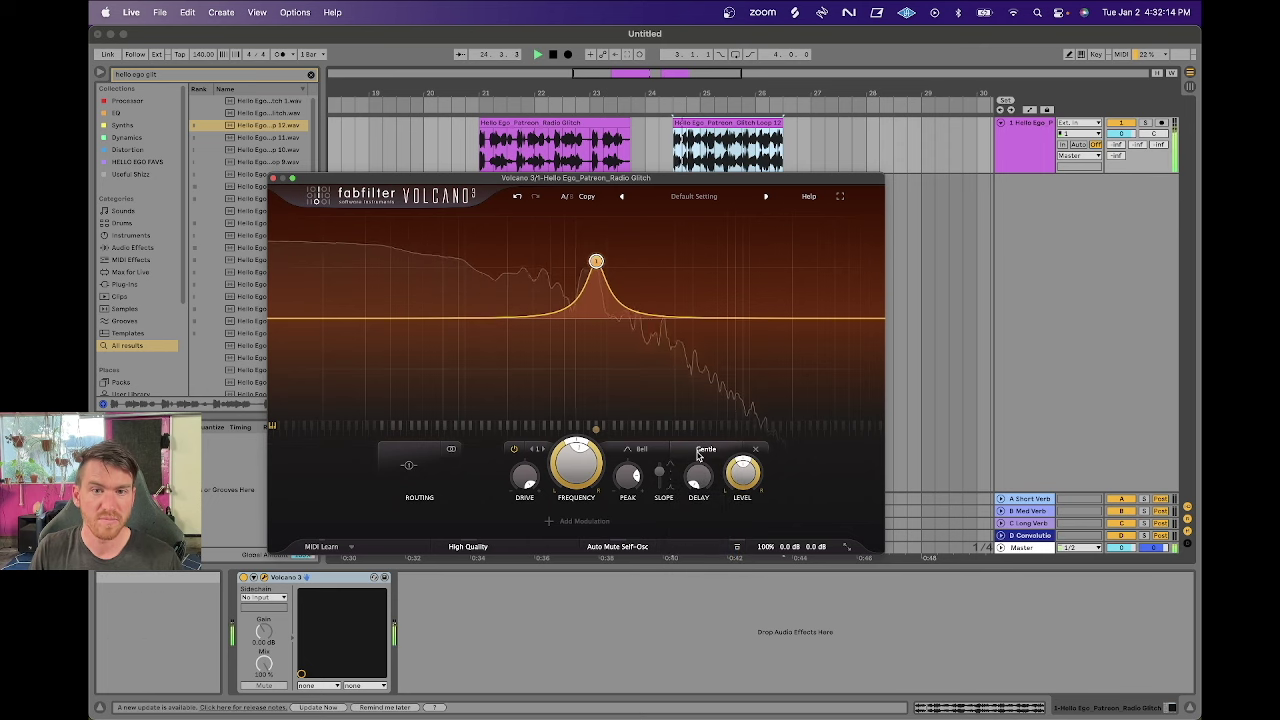
drag(596, 261, 537, 231)
key(space)
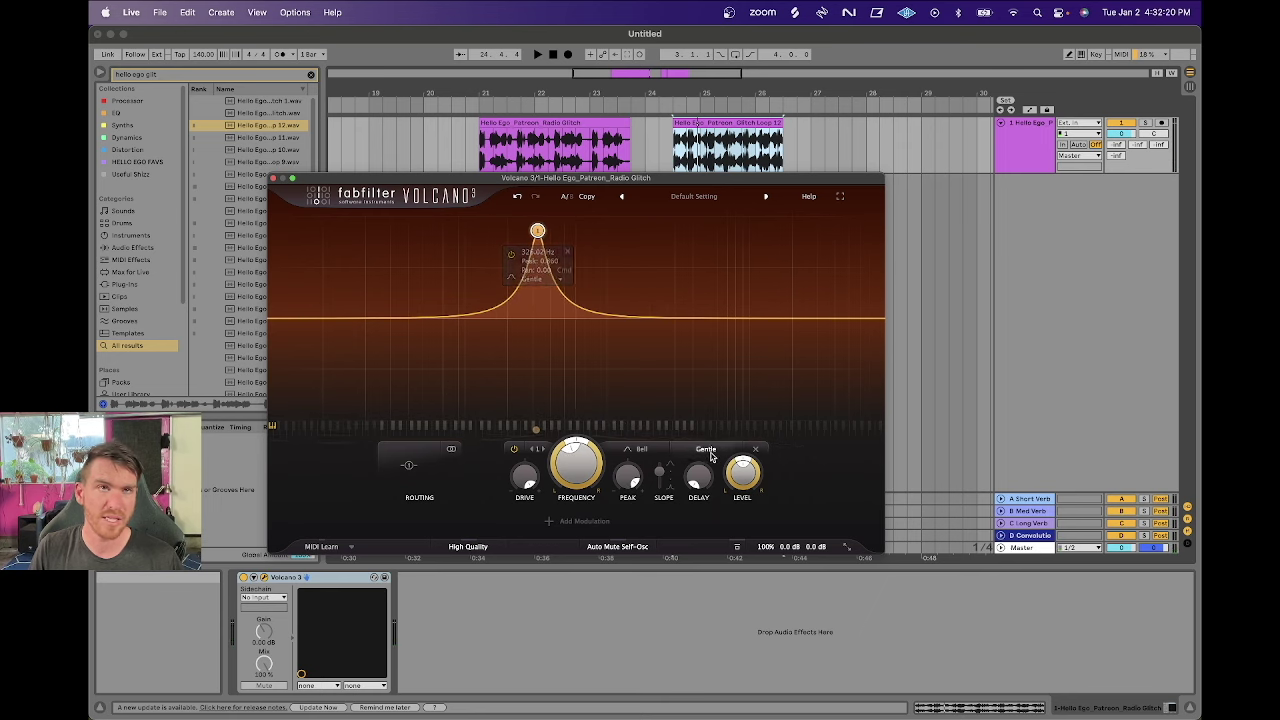
mouse_move(711, 456)
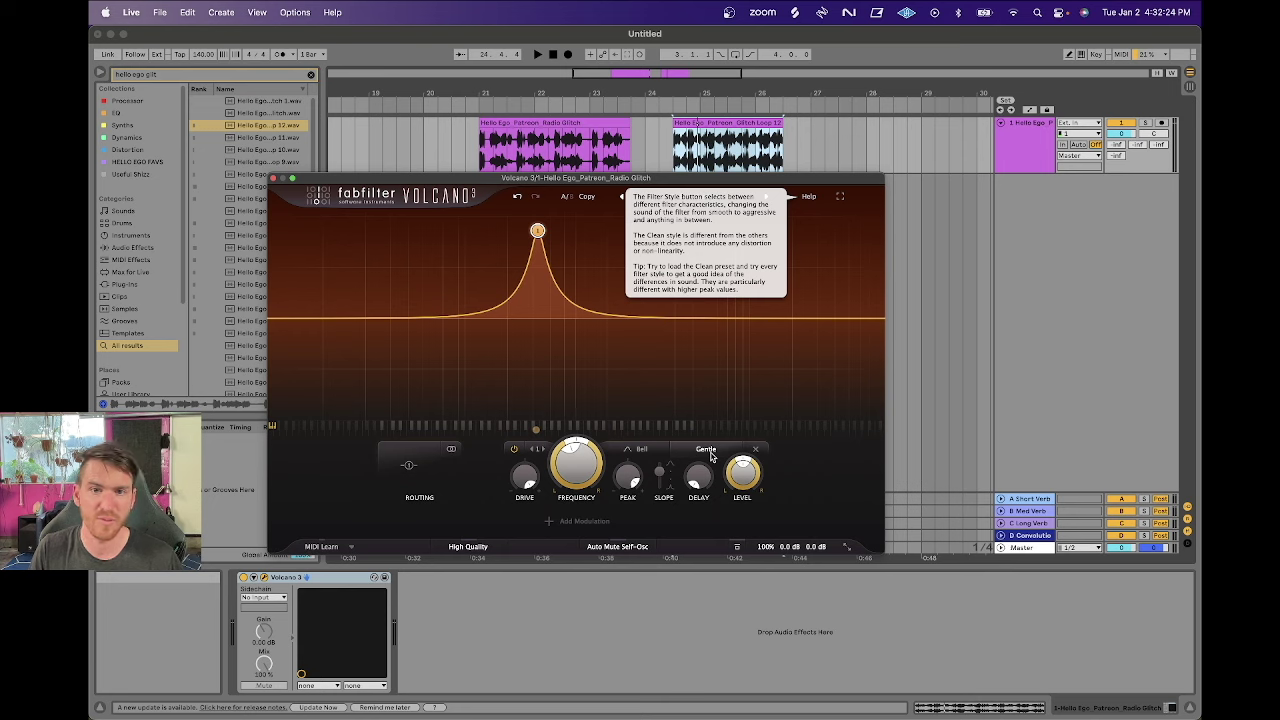
key(space)
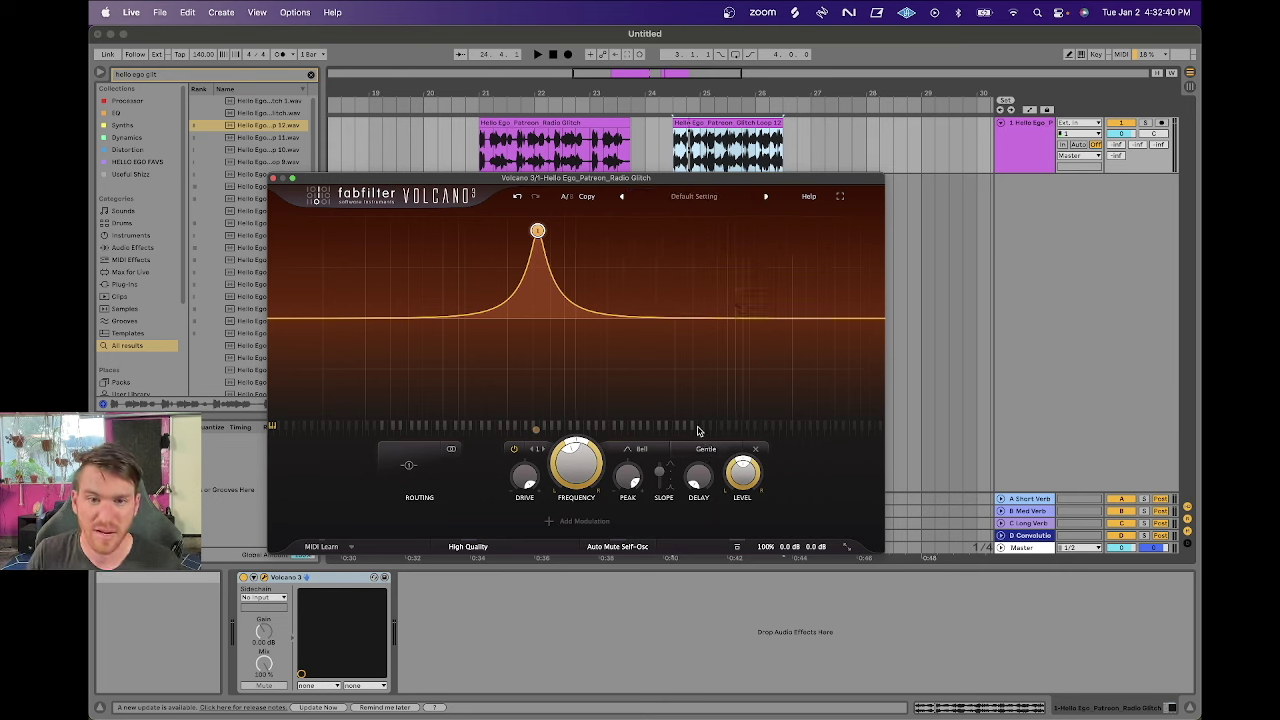
Compare the Smooth and Classic filter styles on the bell during loop playback.
click(703, 450)
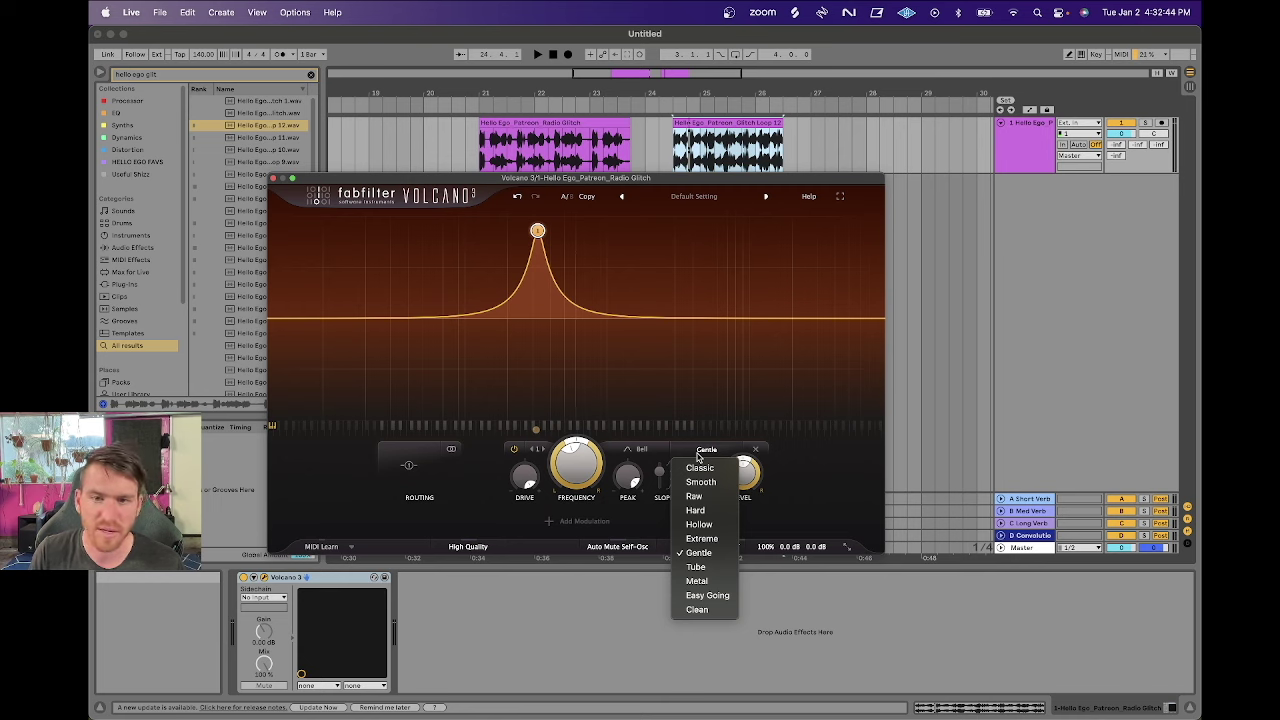
click(700, 481)
key(space)
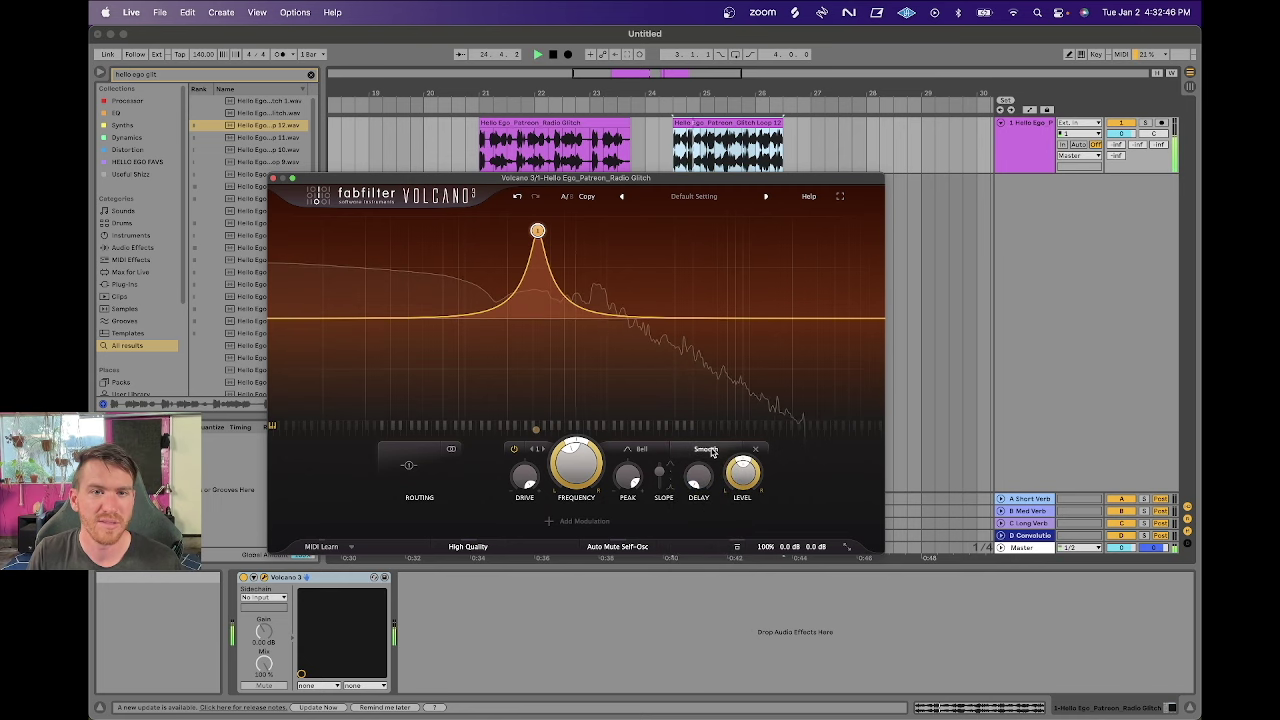
click(711, 452)
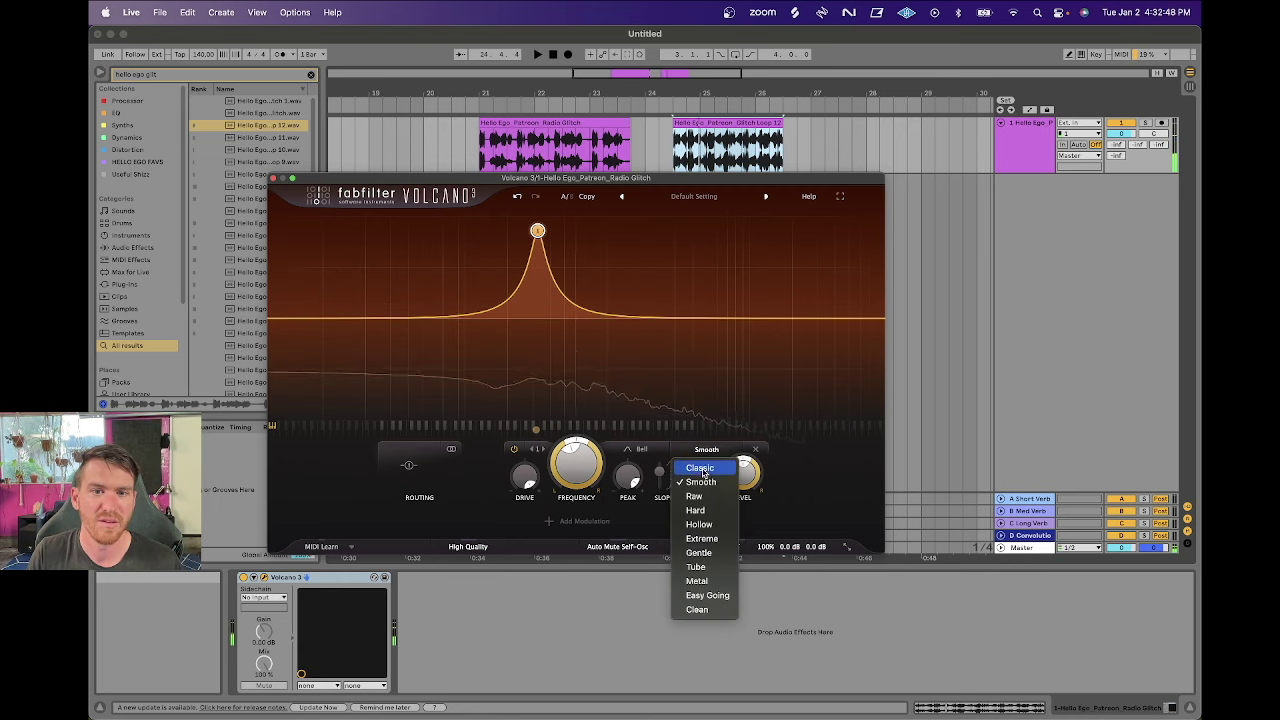
click(708, 466)
Audition the Raw and Hard filter styles on the bell with the loop playing.
click(713, 456)
key(space)
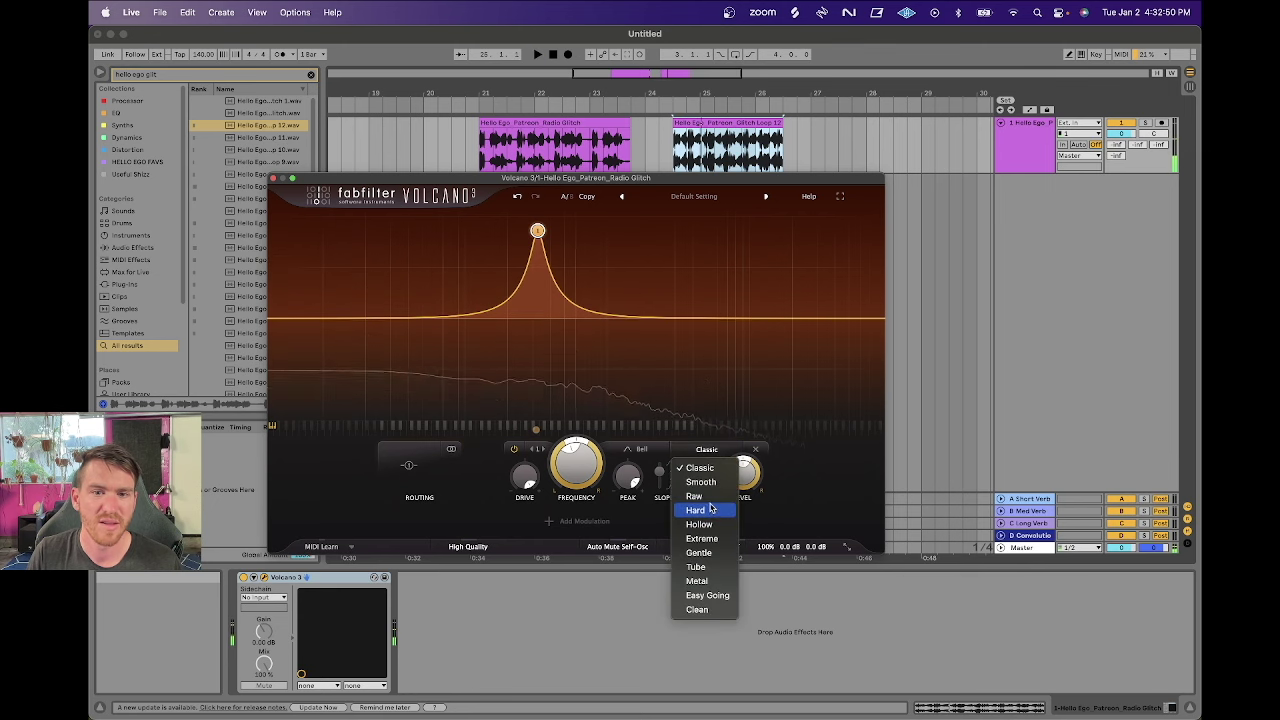
click(705, 498)
key(space)
click(708, 450)
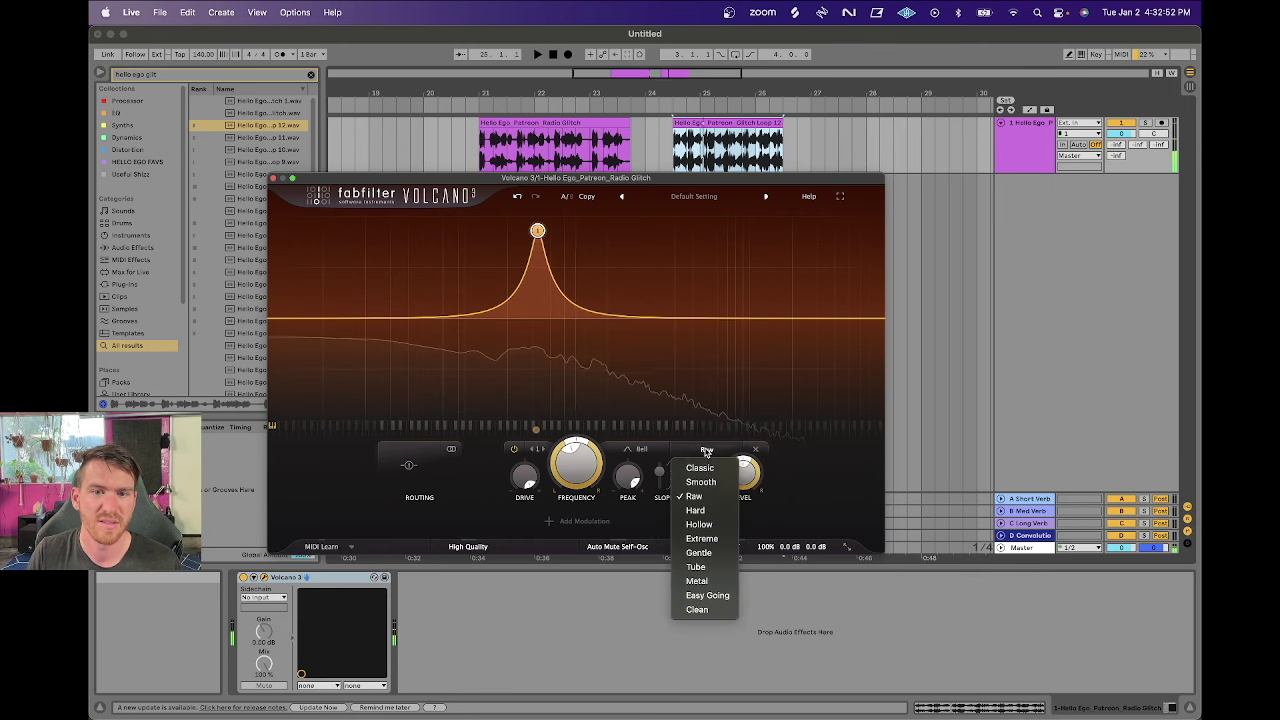
click(695, 510)
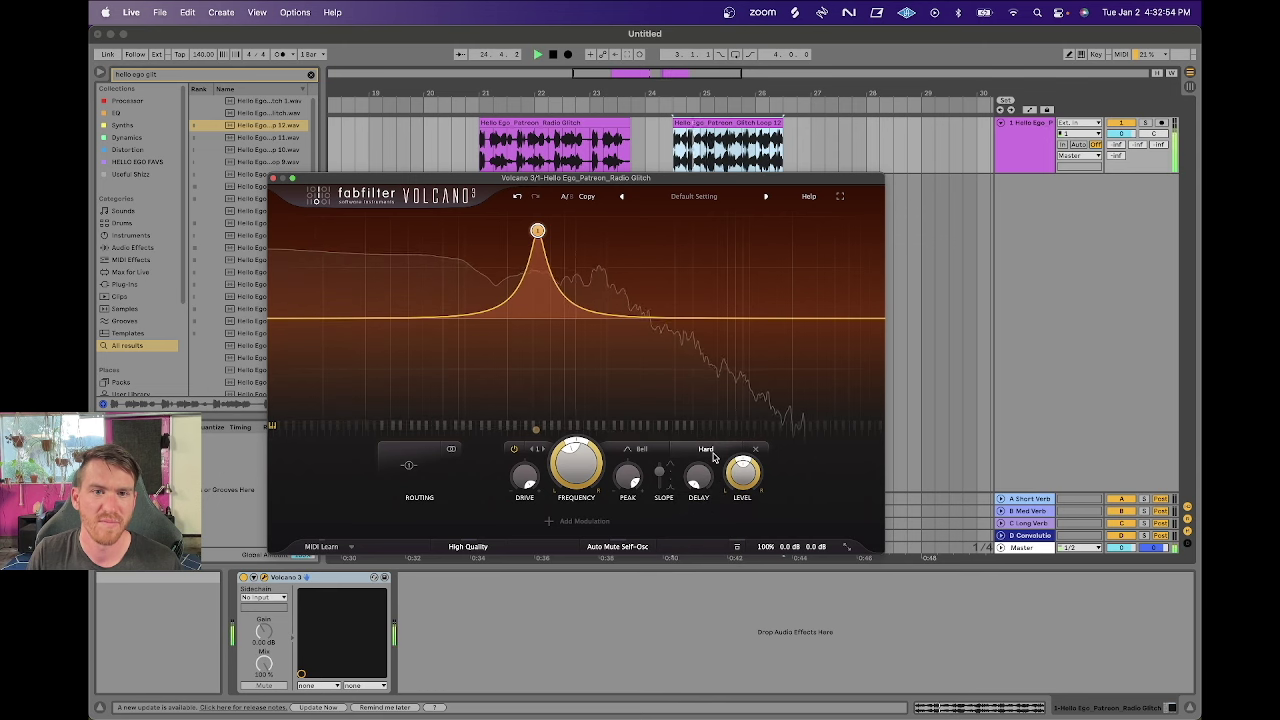
Audition the Hollow and Extreme filter styles on the bell with the loop playing.
click(708, 452)
click(708, 524)
key(space)
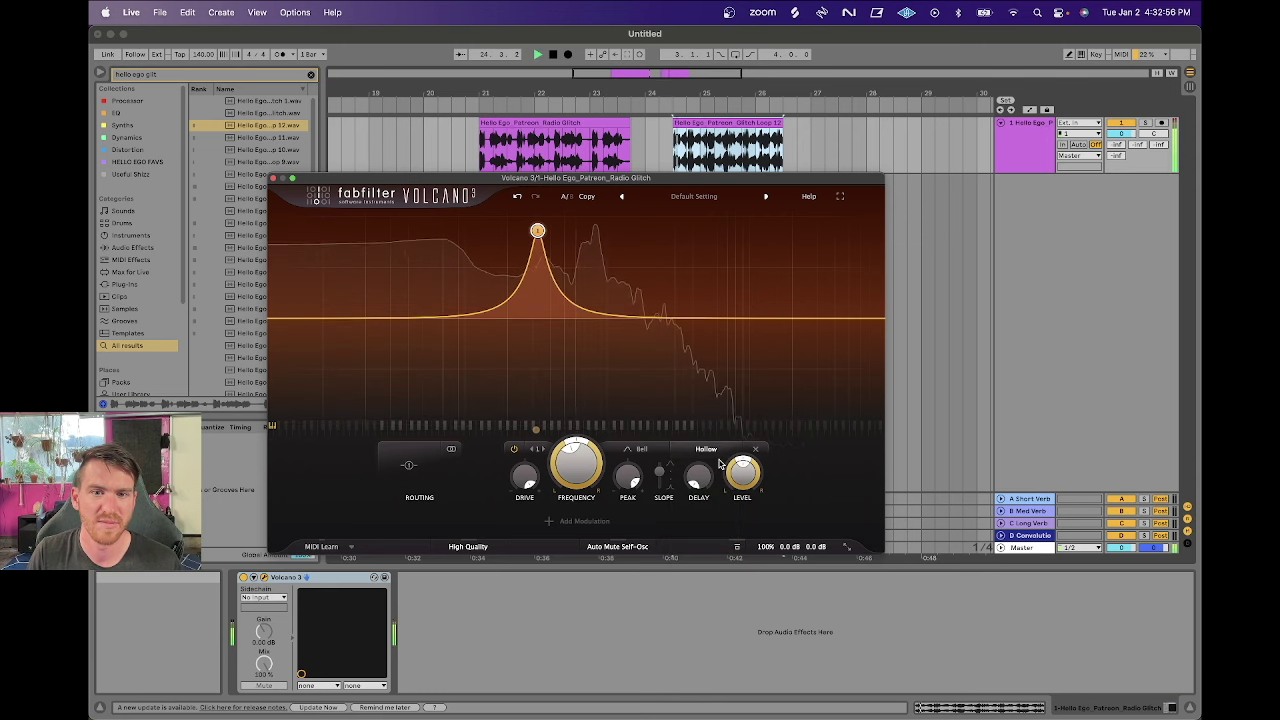
key(space)
click(708, 450)
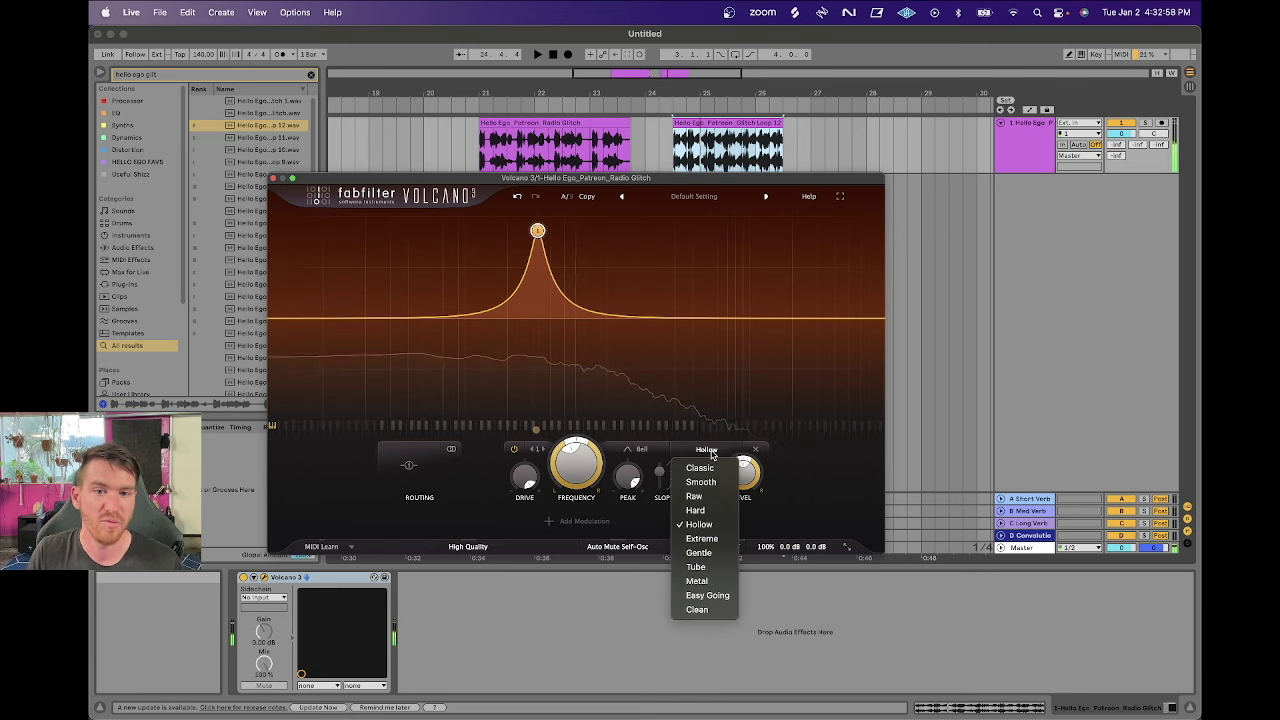
click(717, 524)
key(space)
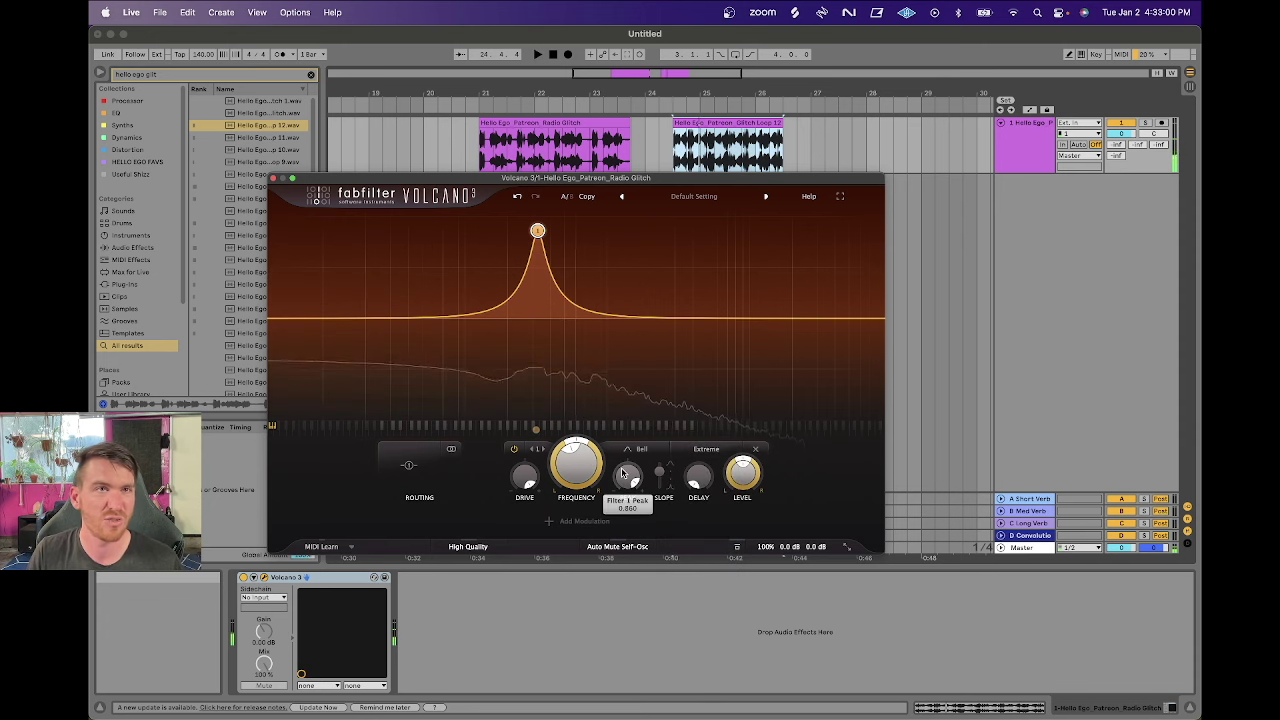
Switch the bell through the Gentle, Tube and Metal filter styles to compare their sound.
click(707, 451)
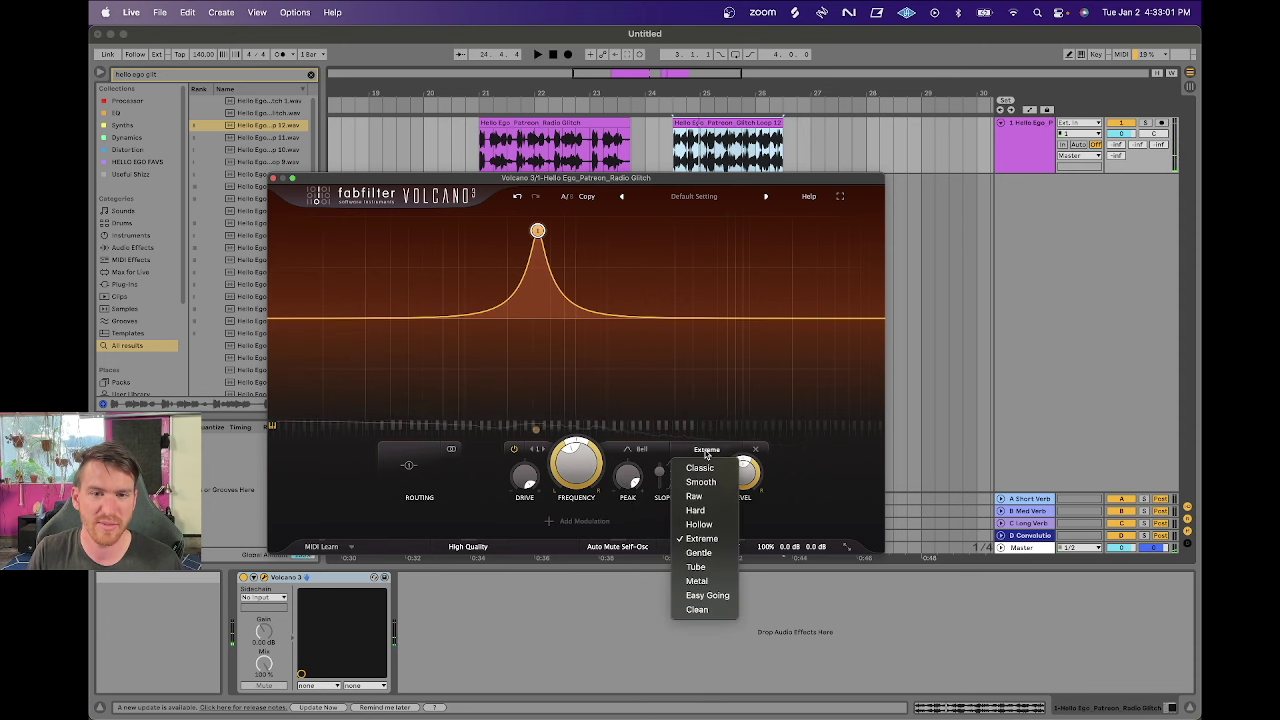
click(699, 552)
click(707, 450)
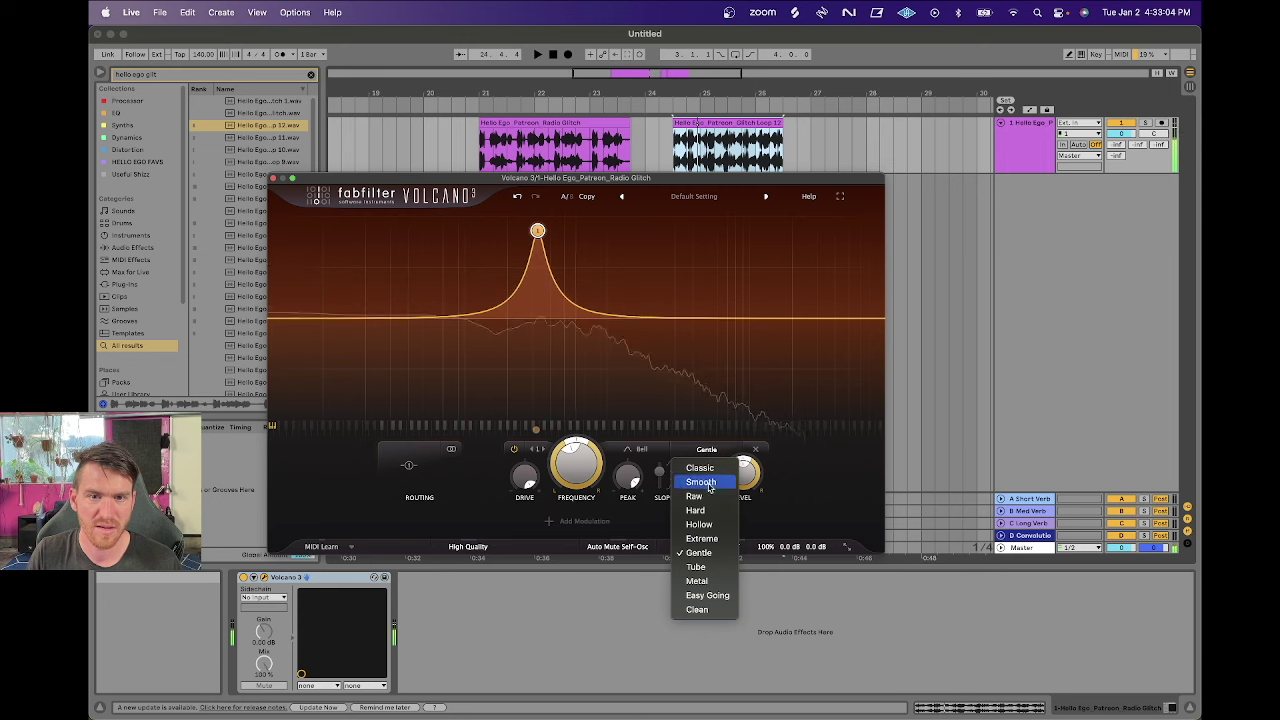
click(697, 566)
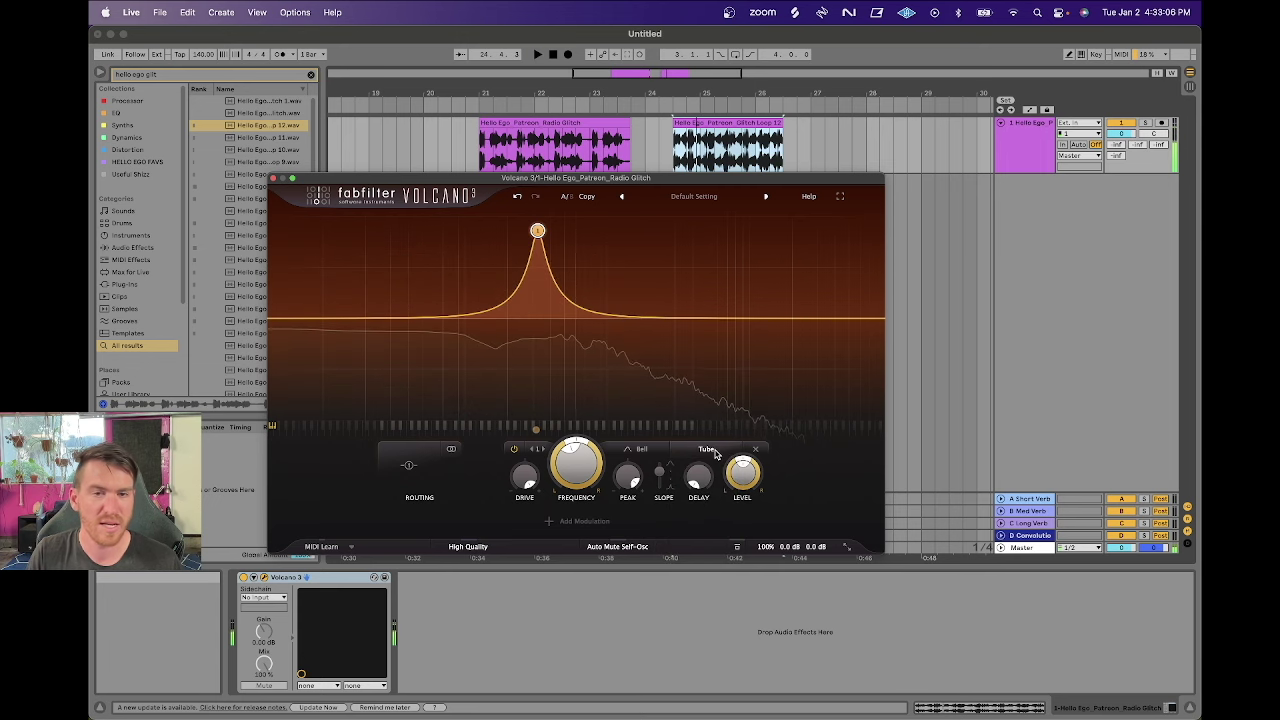
click(710, 451)
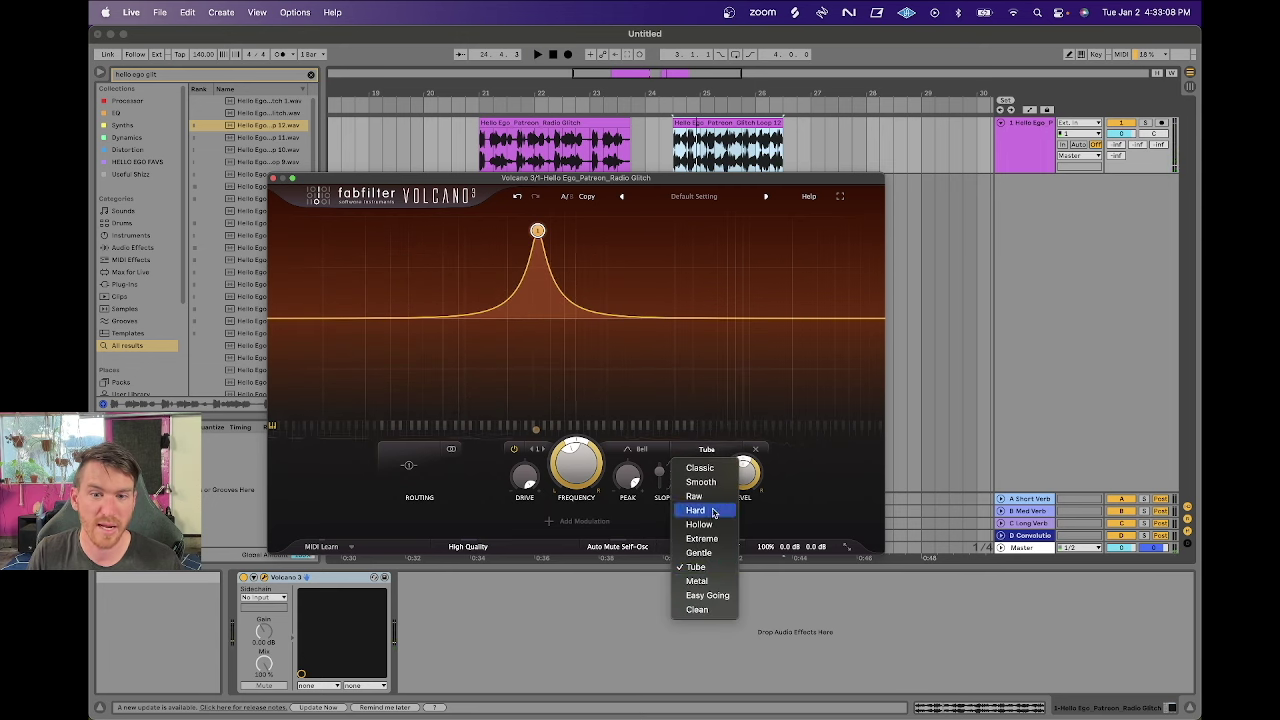
click(697, 580)
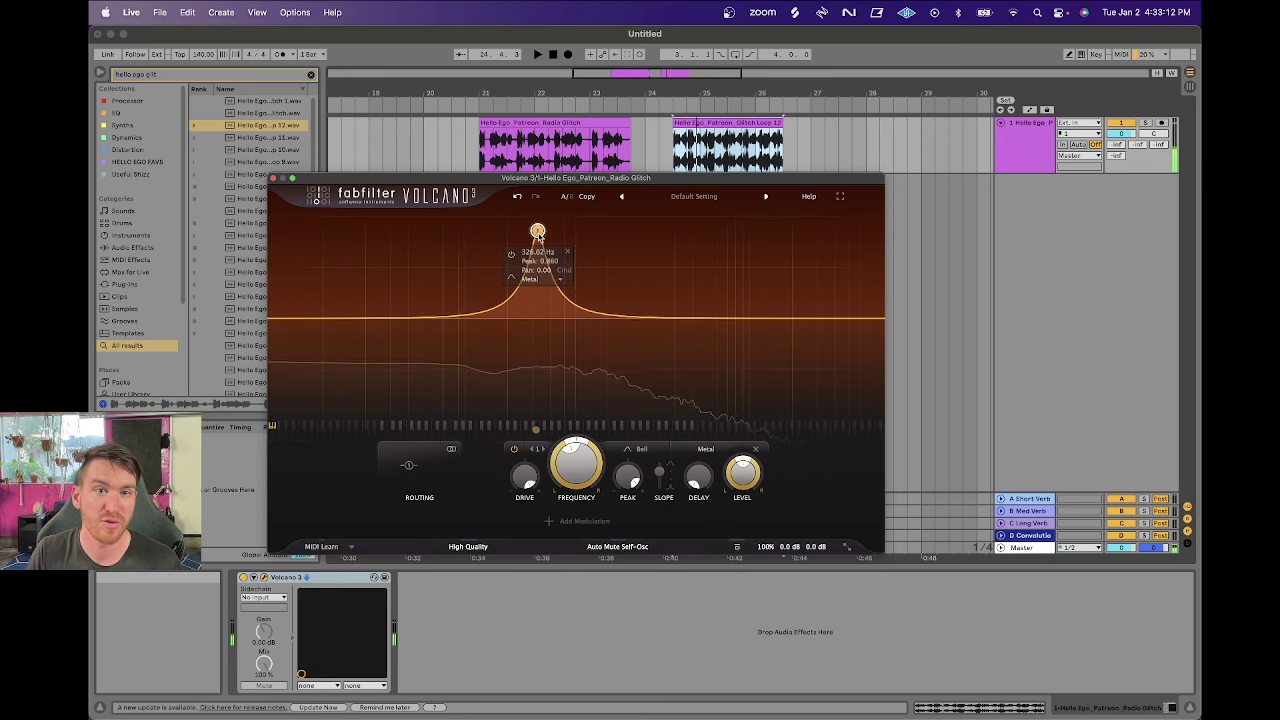
Move the bell to about 1288 Hz with a peak of about 0.473 and play the loop in the Metal style.
drag(537, 231, 622, 270)
key(space)
key(space)
key(space)
key(space)
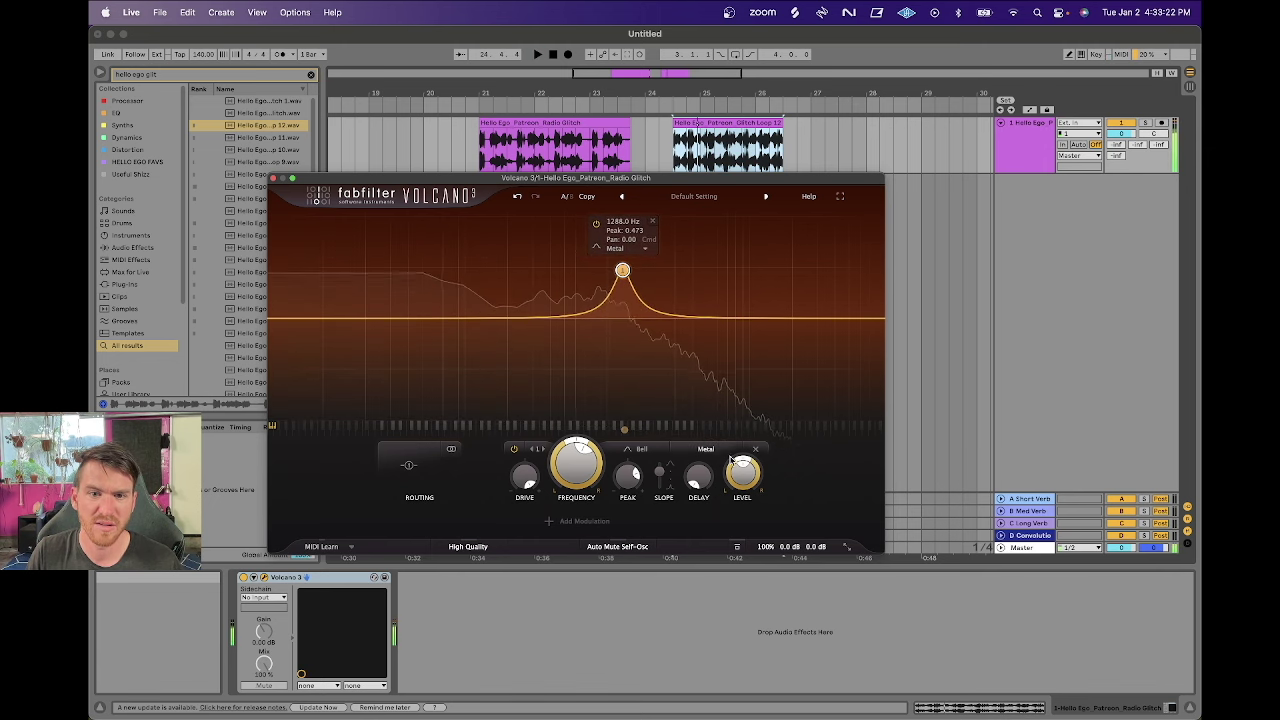
Audition the Easy Going and Smooth filter styles on the loop, and set the bell back to Classic.
click(706, 449)
click(708, 595)
key(space)
click(706, 449)
click(701, 482)
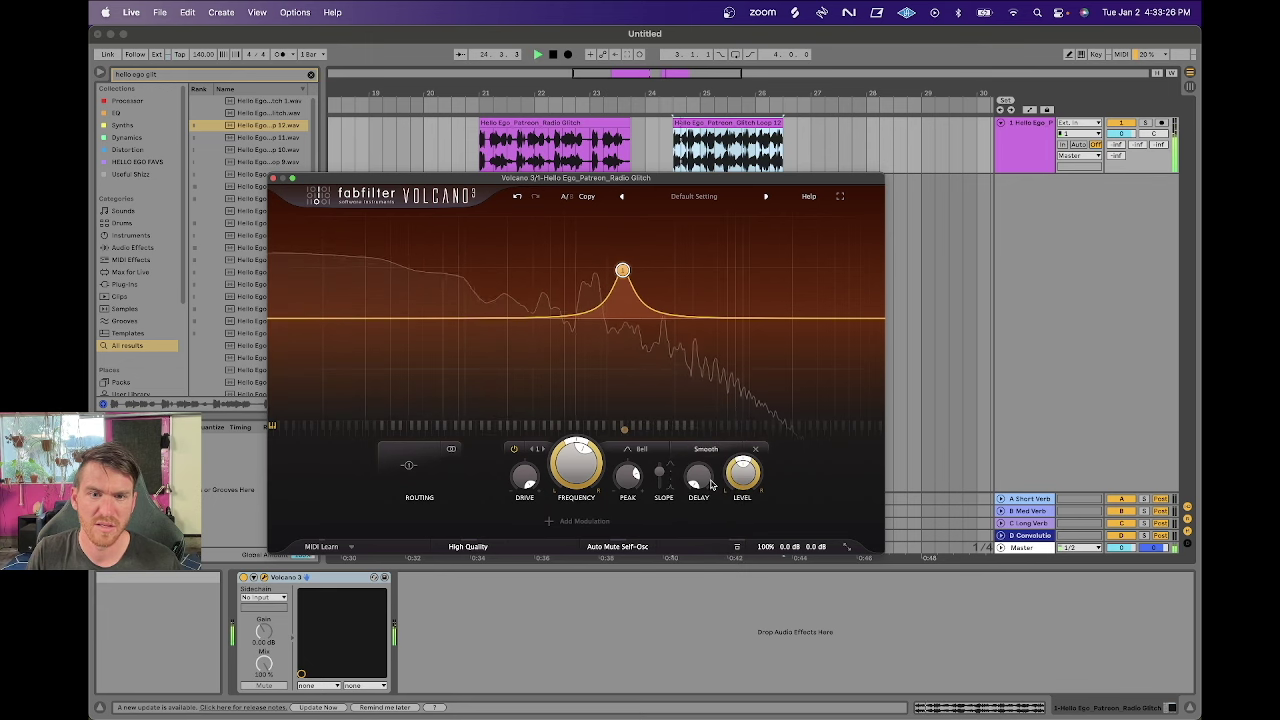
click(706, 450)
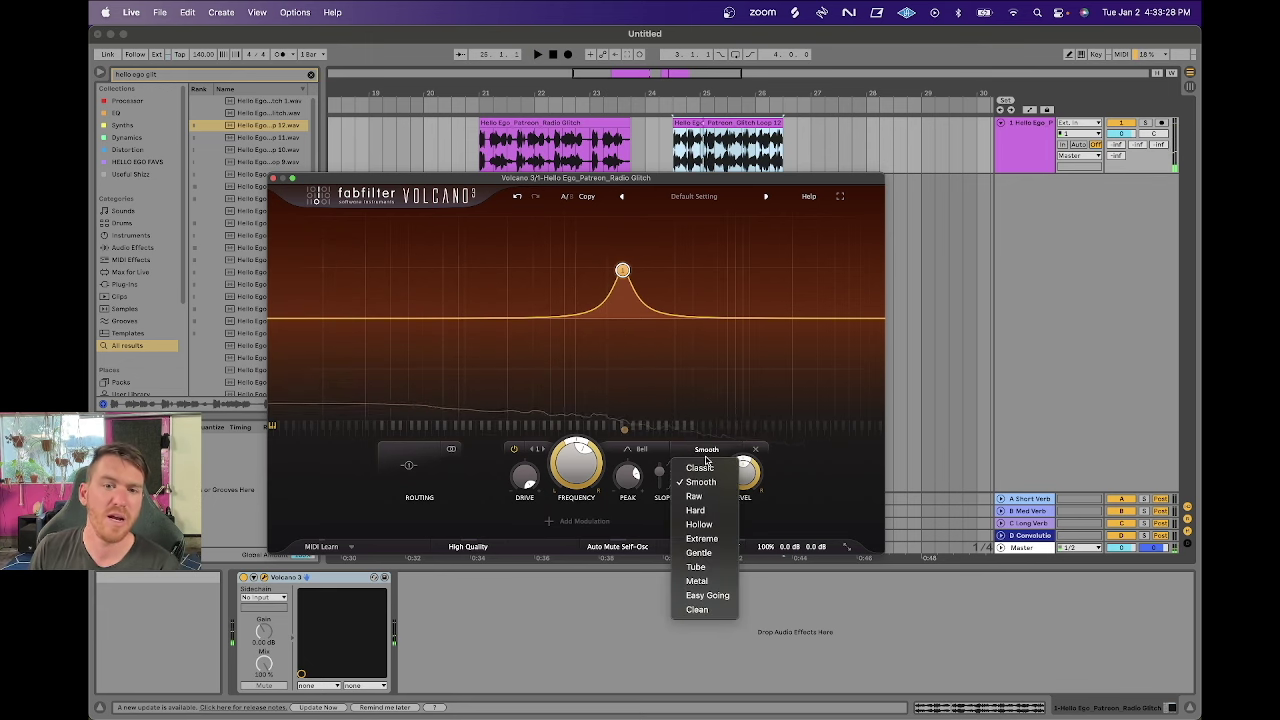
click(700, 467)
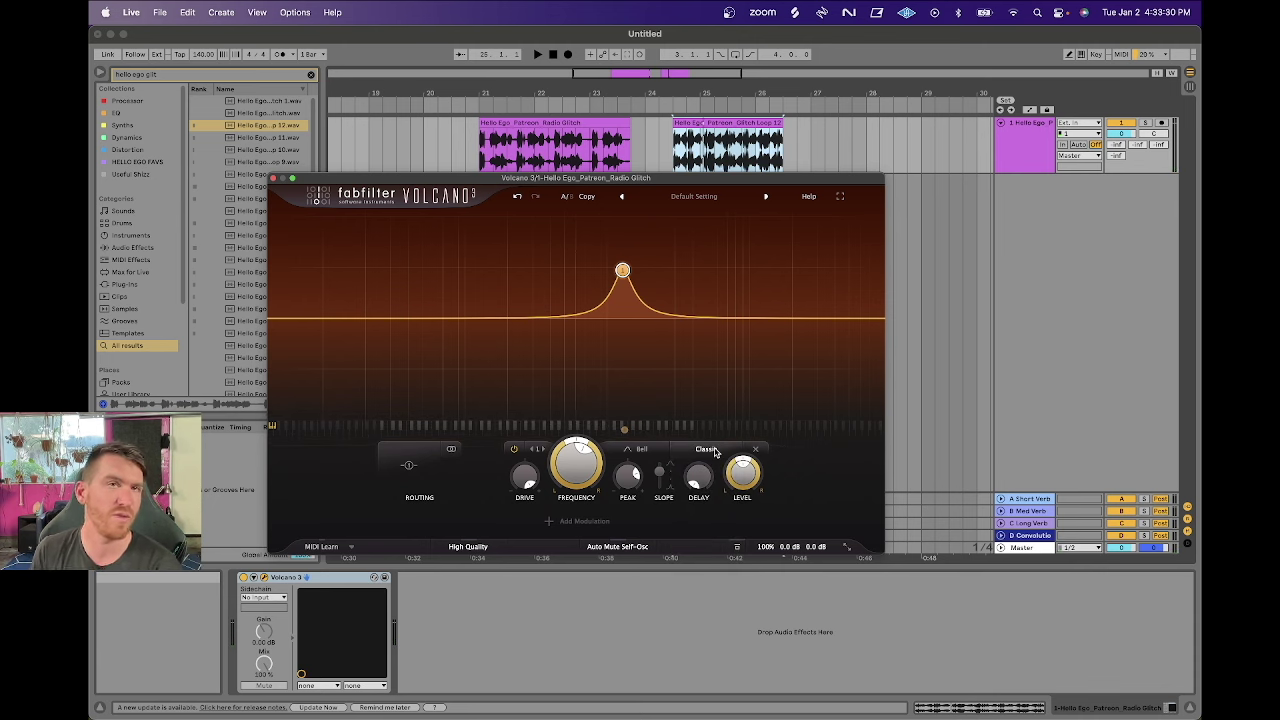
Lower the bell's frequency and audition the loop with the filter delay raised to about 12 ms.
mouse_move(715, 453)
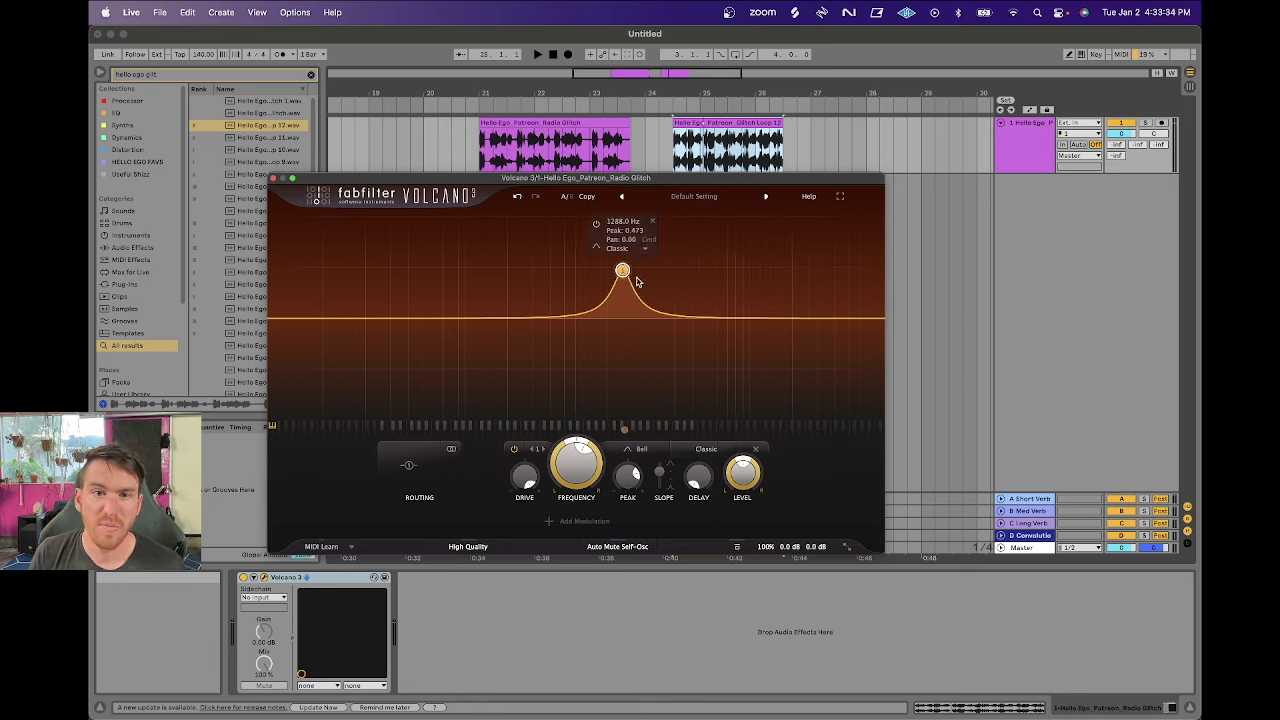
drag(622, 272, 577, 271)
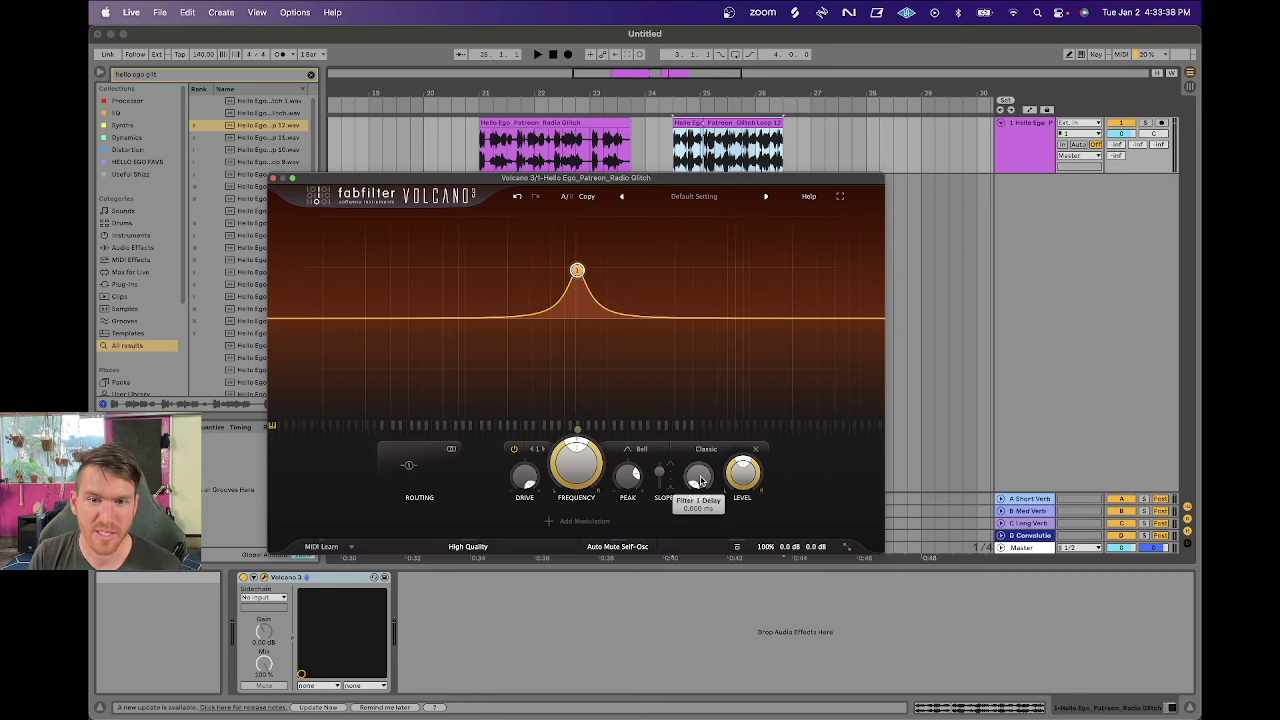
mouse_move(700, 481)
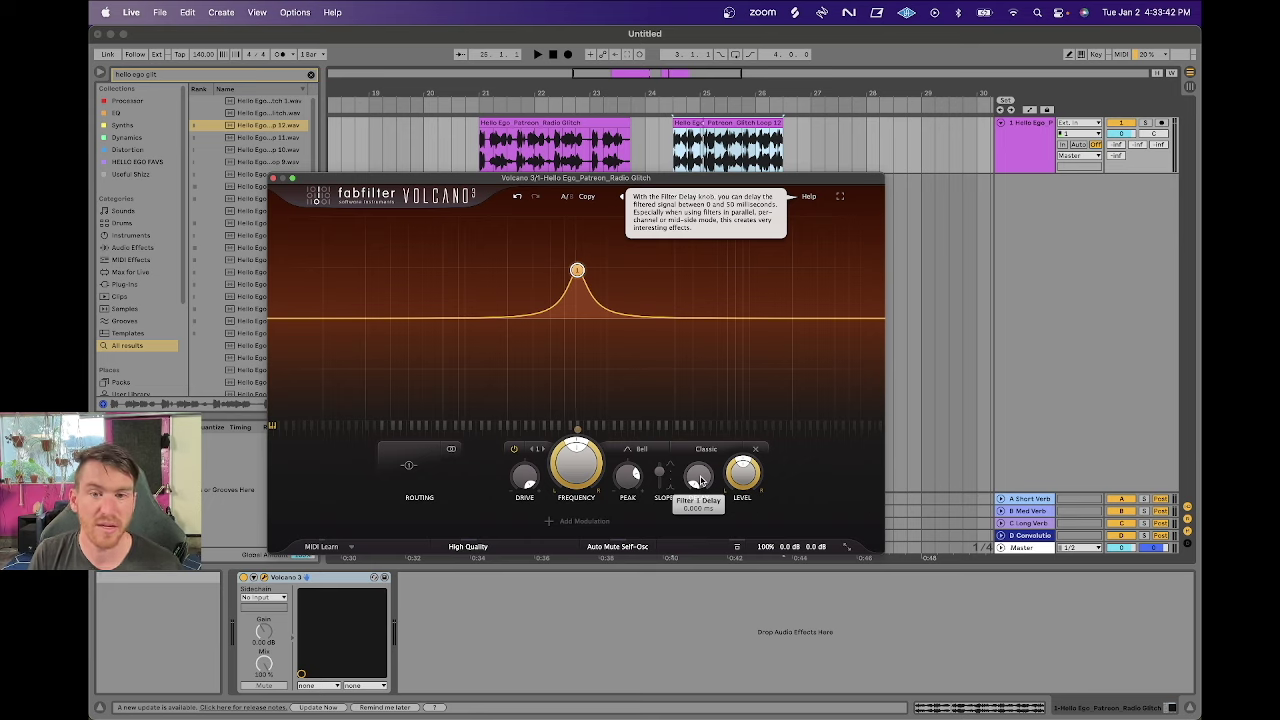
drag(700, 481, 702, 465)
key(space)
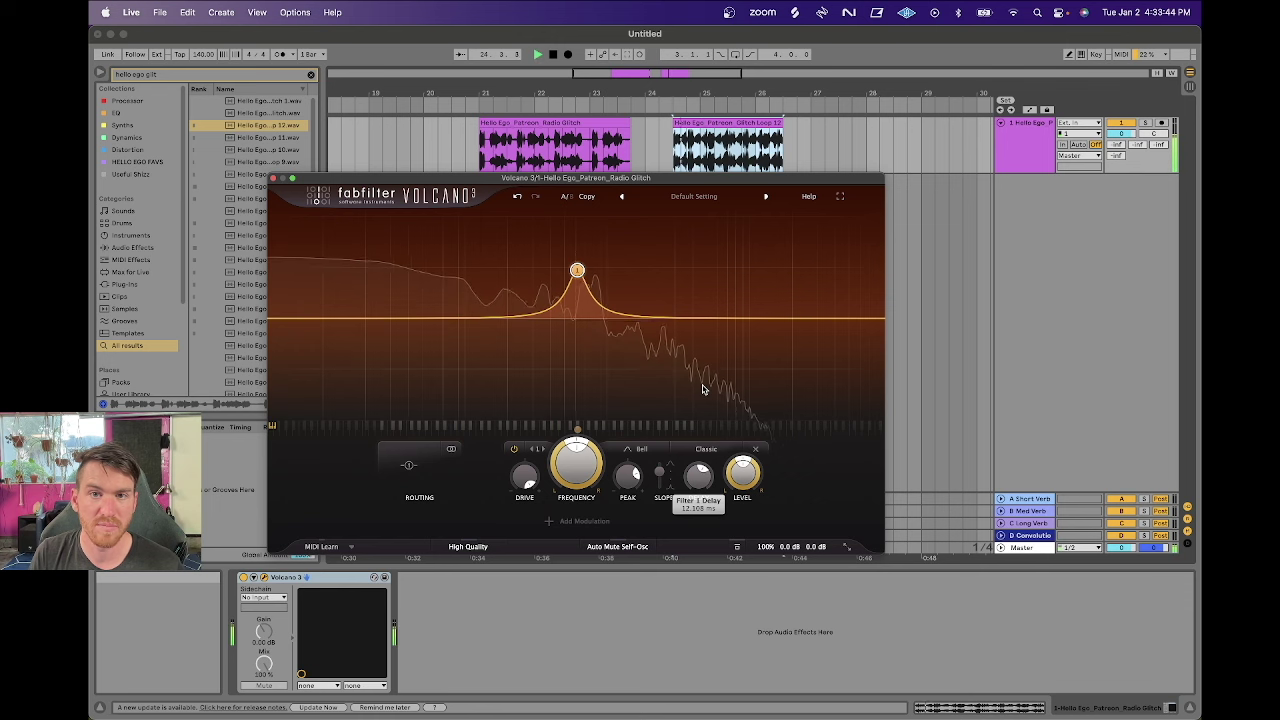
drag(767, 181, 806, 207)
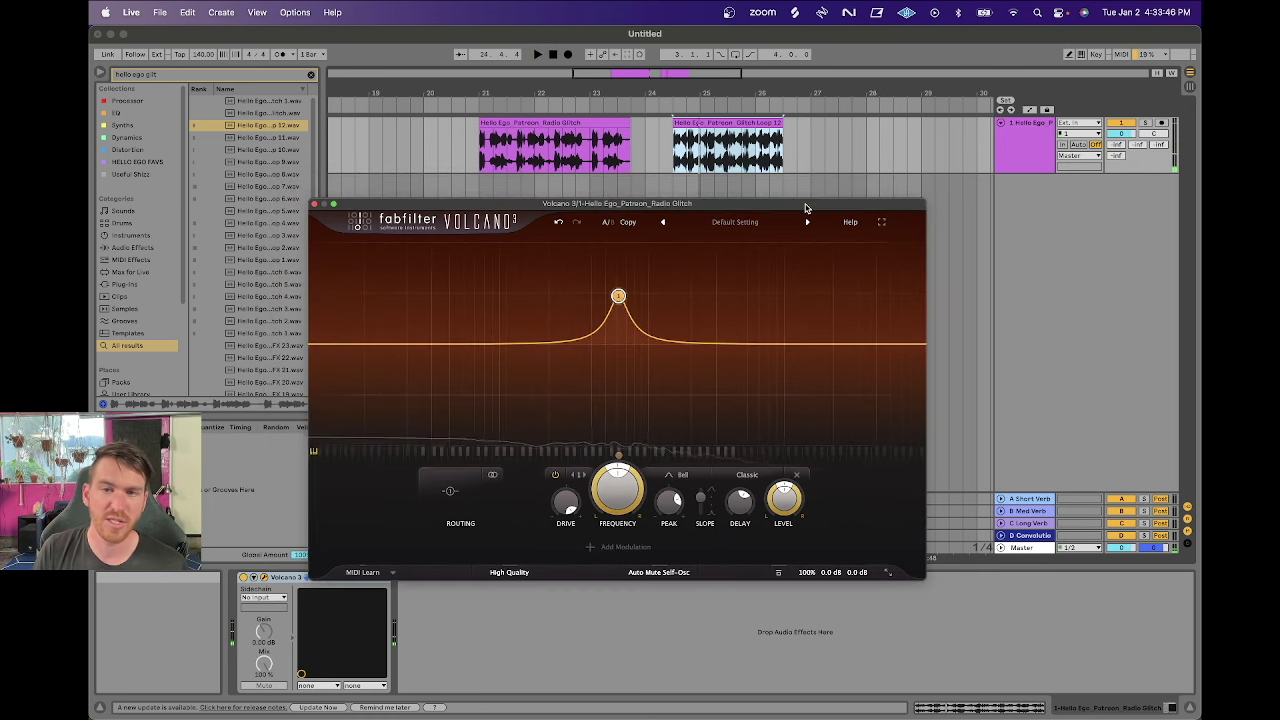
Search the browser for "pad", preview a few pad samples, and place ZoomaPad-04 on the audio track after the glitch loop.
key(super+f)
text(pad)
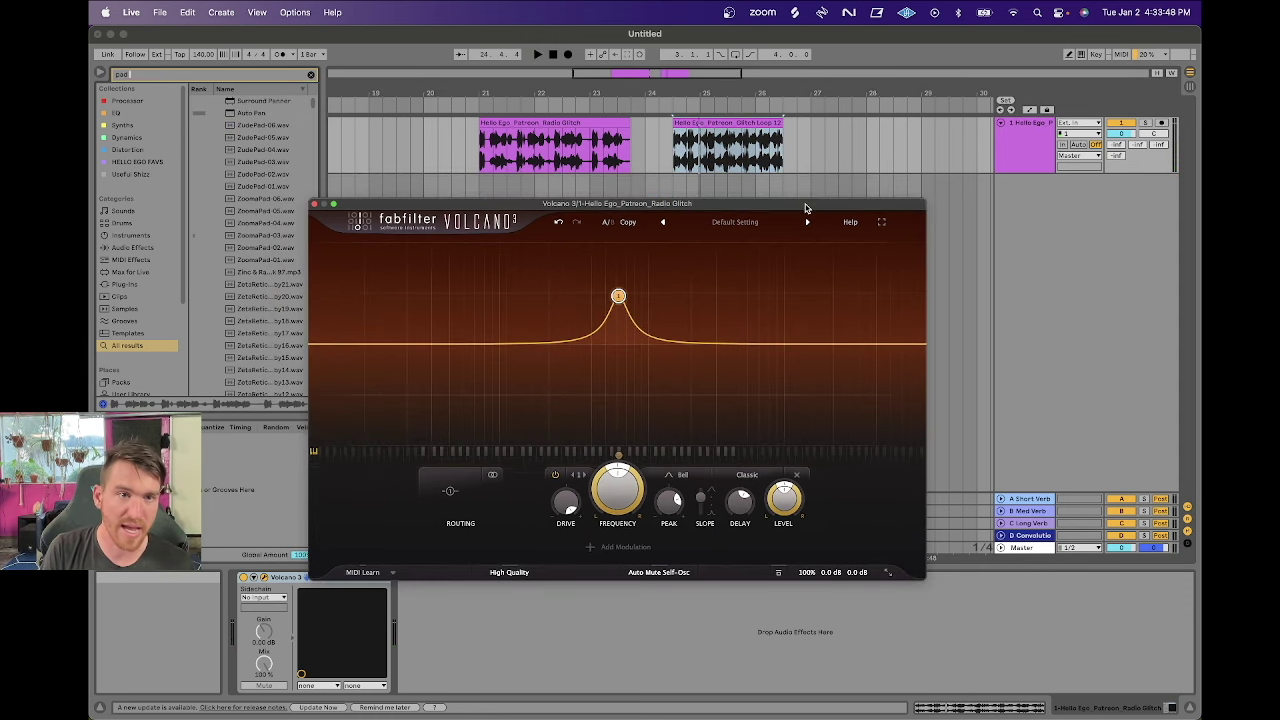
click(263, 150)
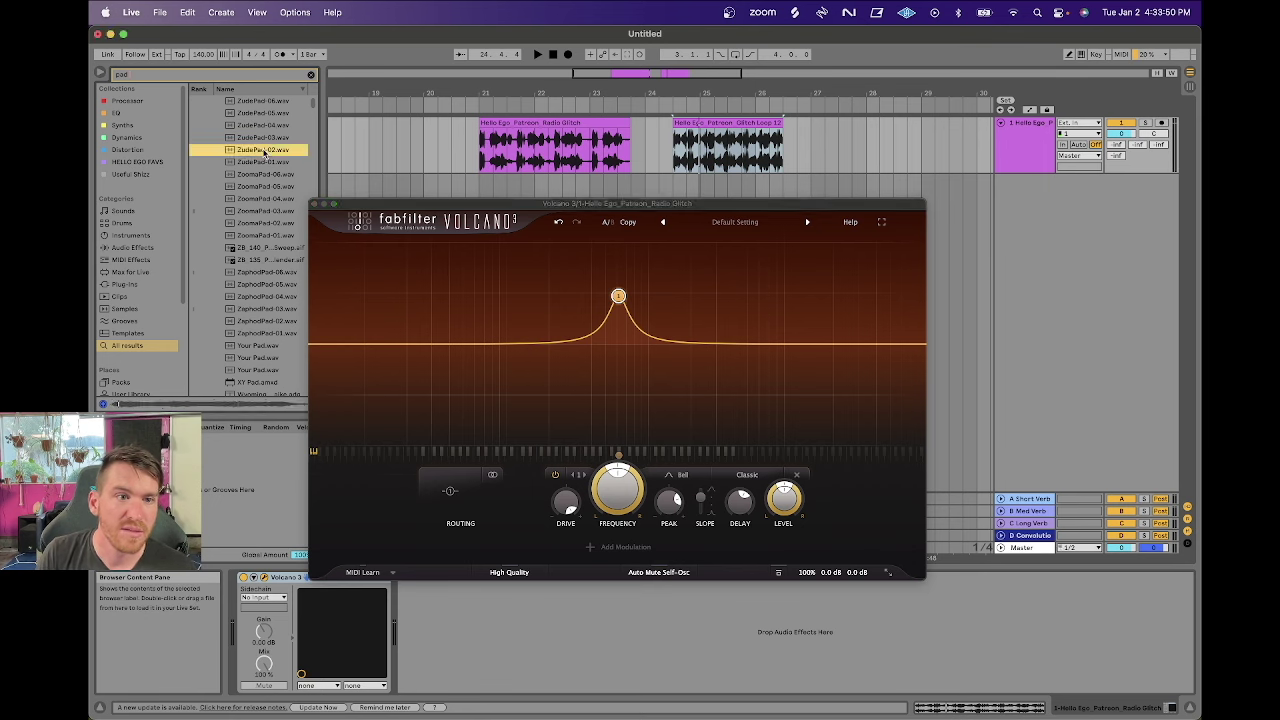
click(254, 199)
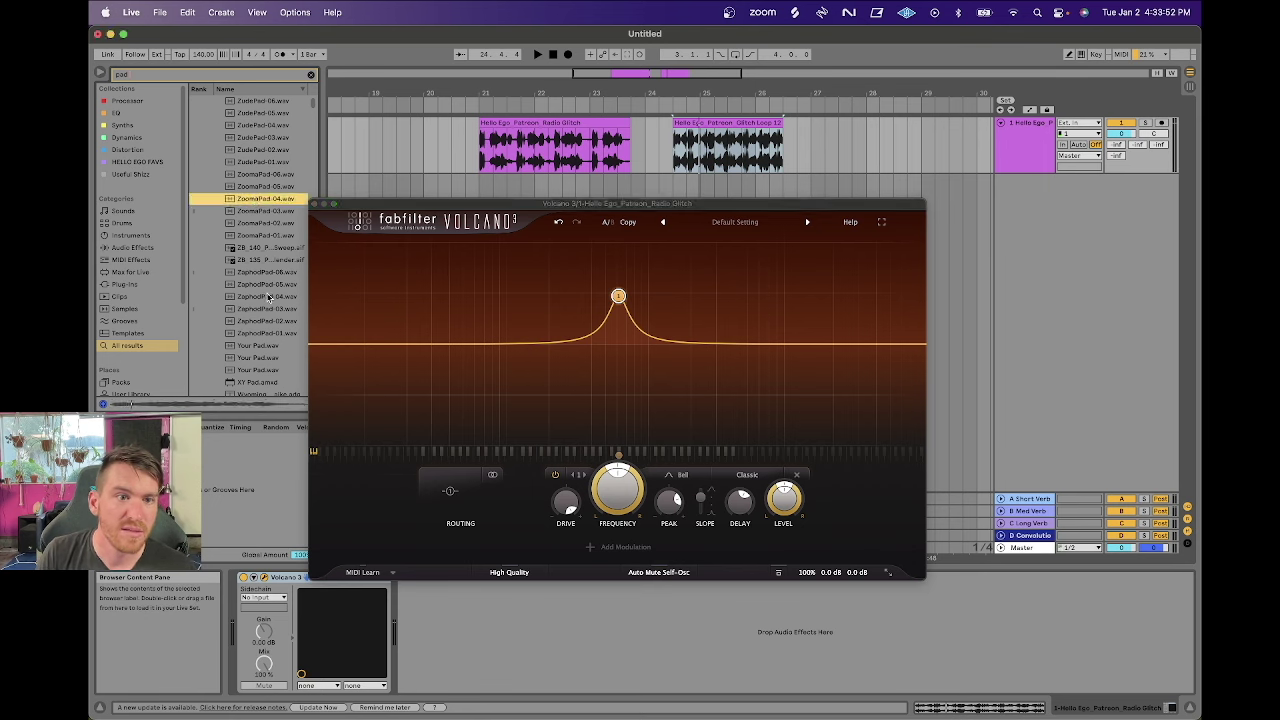
drag(248, 203, 826, 143)
scroll(818, 143, right, 5)
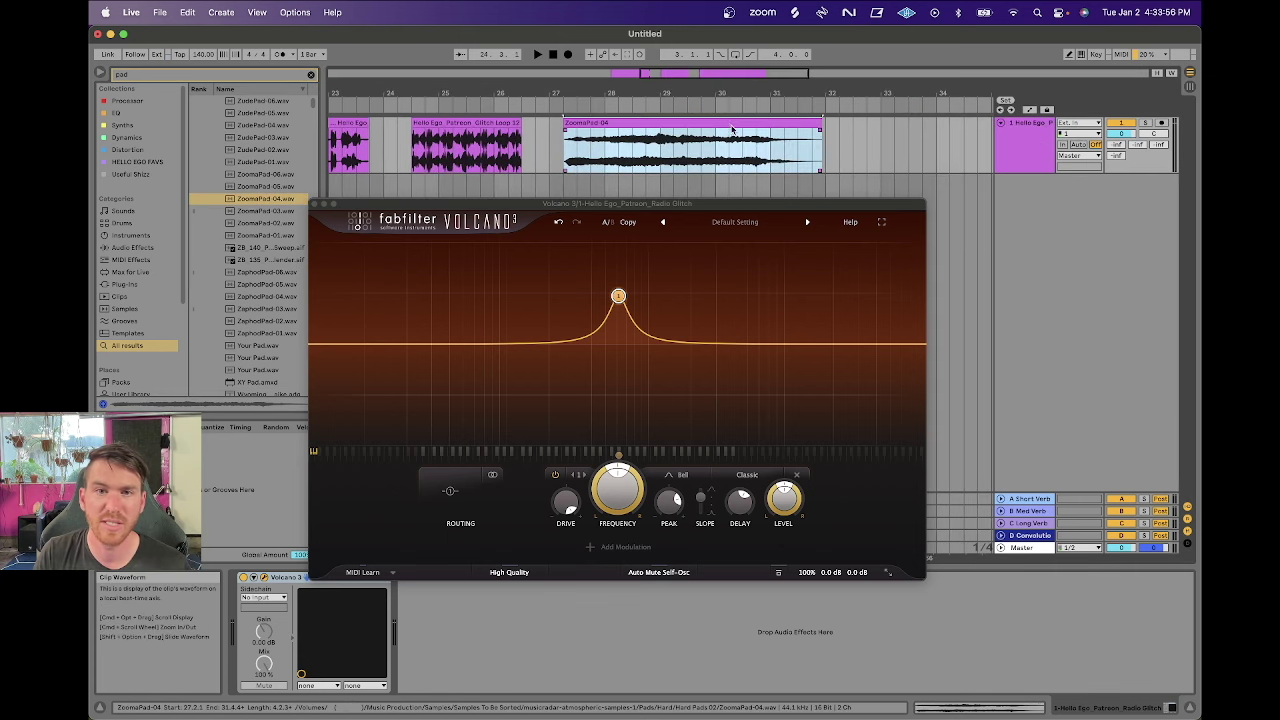
Audition ZoomaPad-04 while varying filter 1's delay, and delete the pad clip from the track.
drag(744, 507, 744, 510)
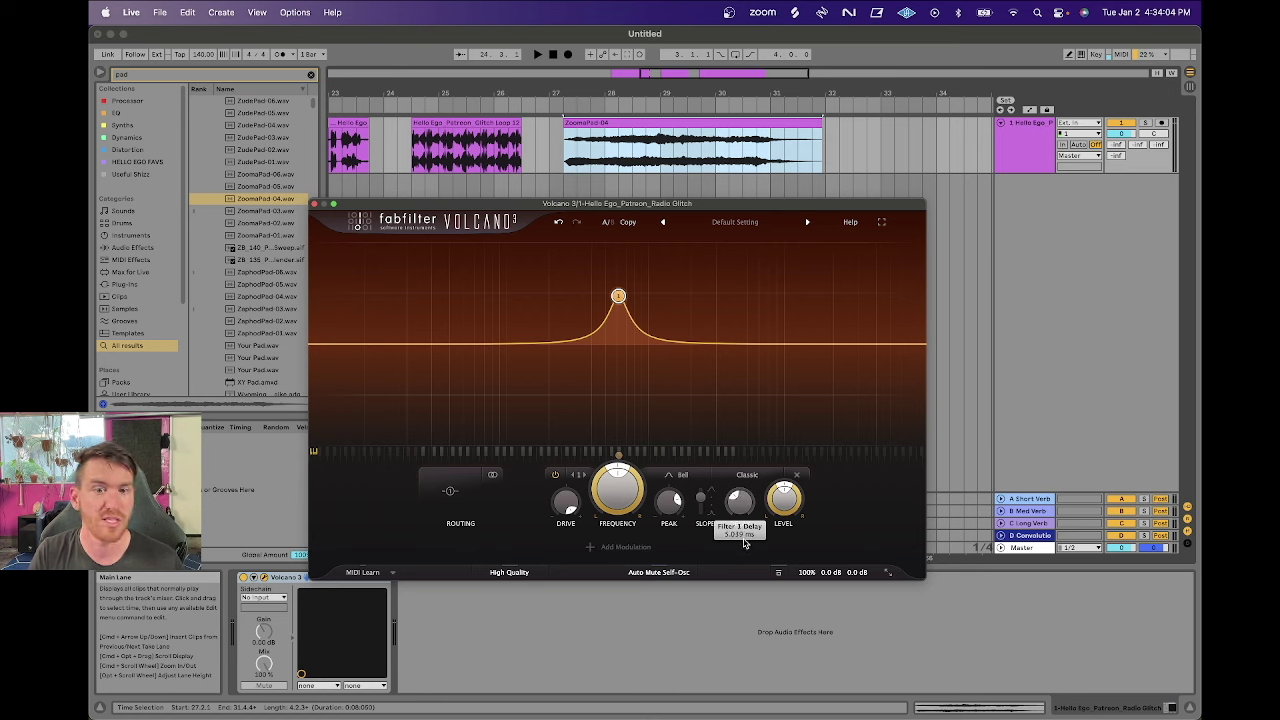
key(space)
drag(744, 507, 731, 459)
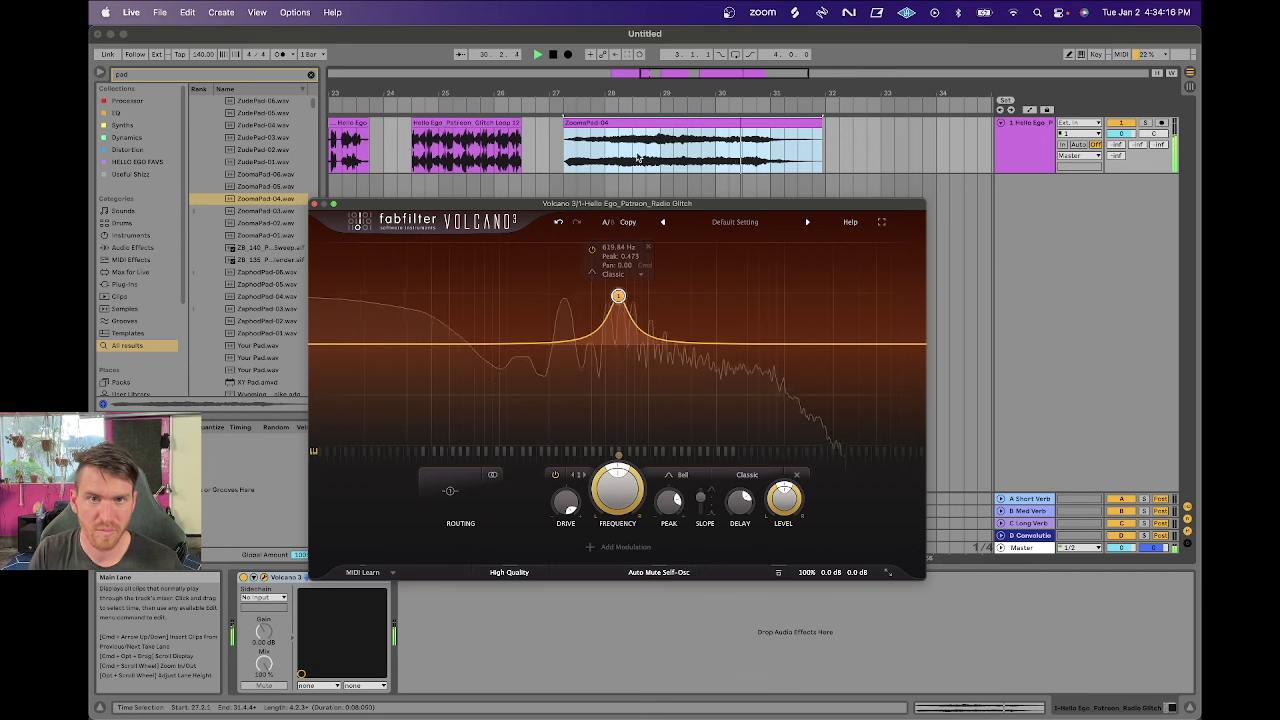
click(608, 124)
key(Delete)
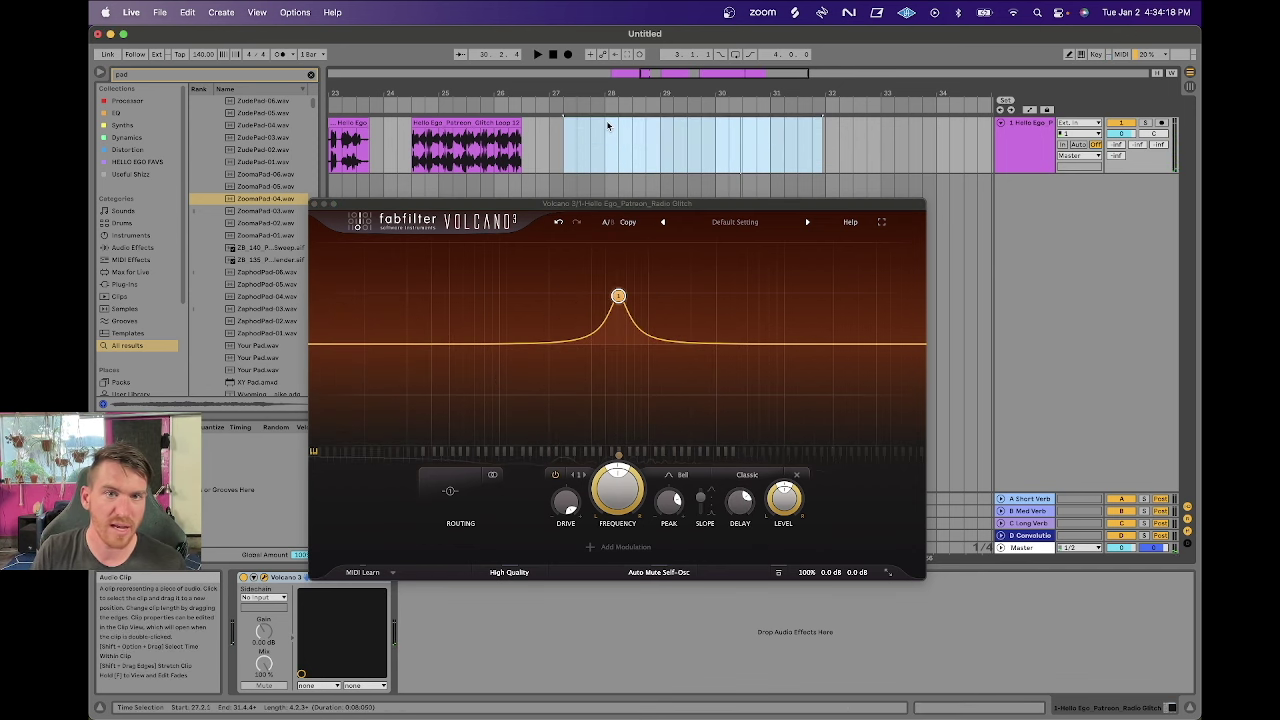
Preview ZaphodPad-03 and WydePad-06, and insert WydePad-06 on the track after the glitch loop for playback.
click(265, 310)
scroll(263, 309, down, 4)
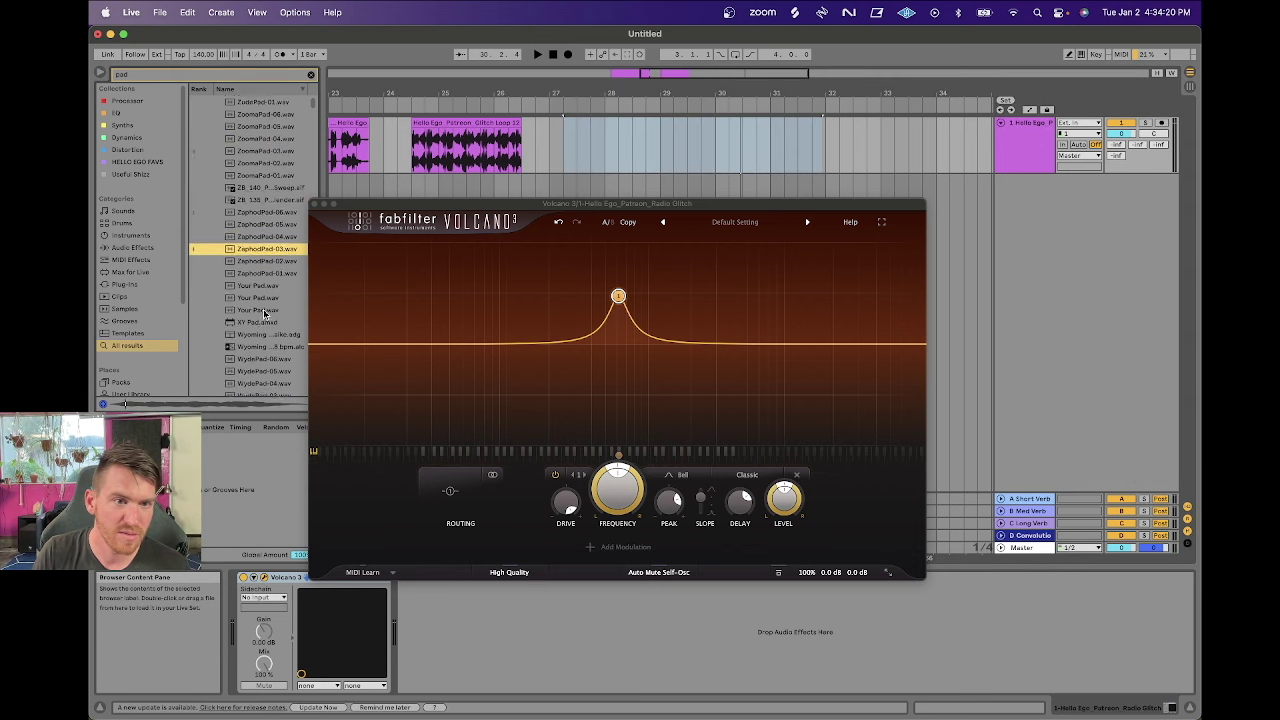
click(263, 316)
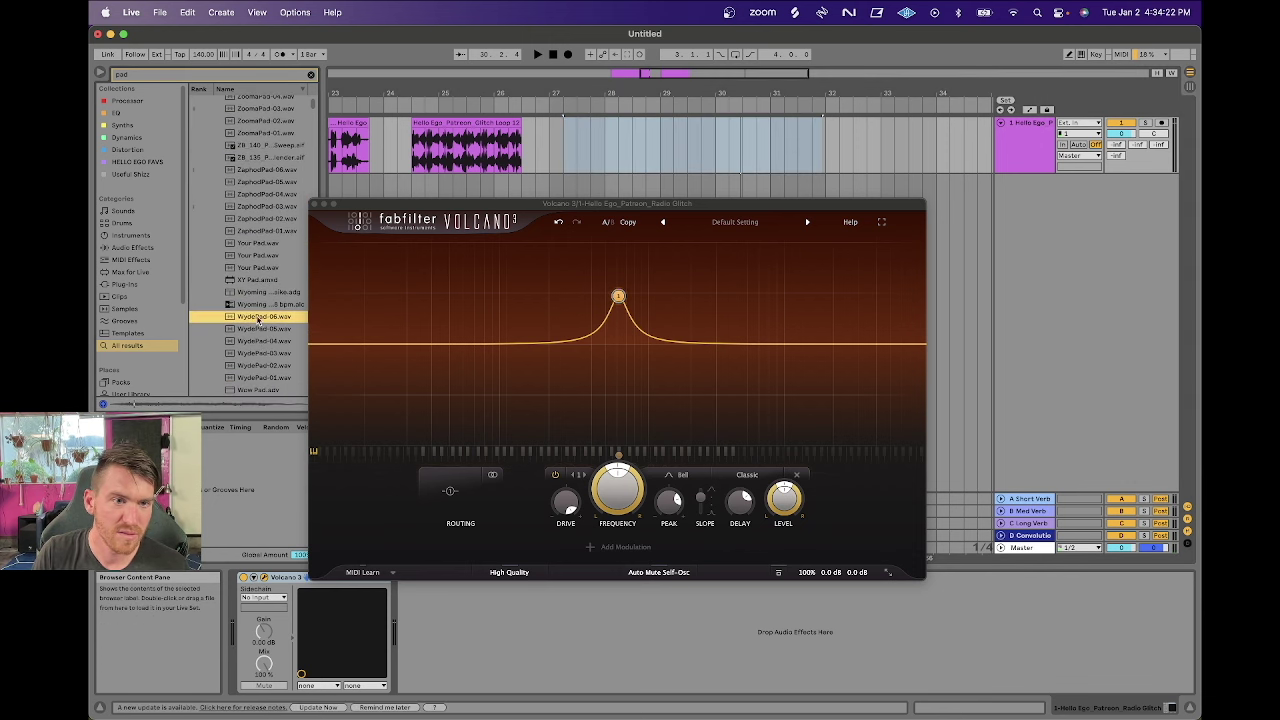
key(Return)
key(space)
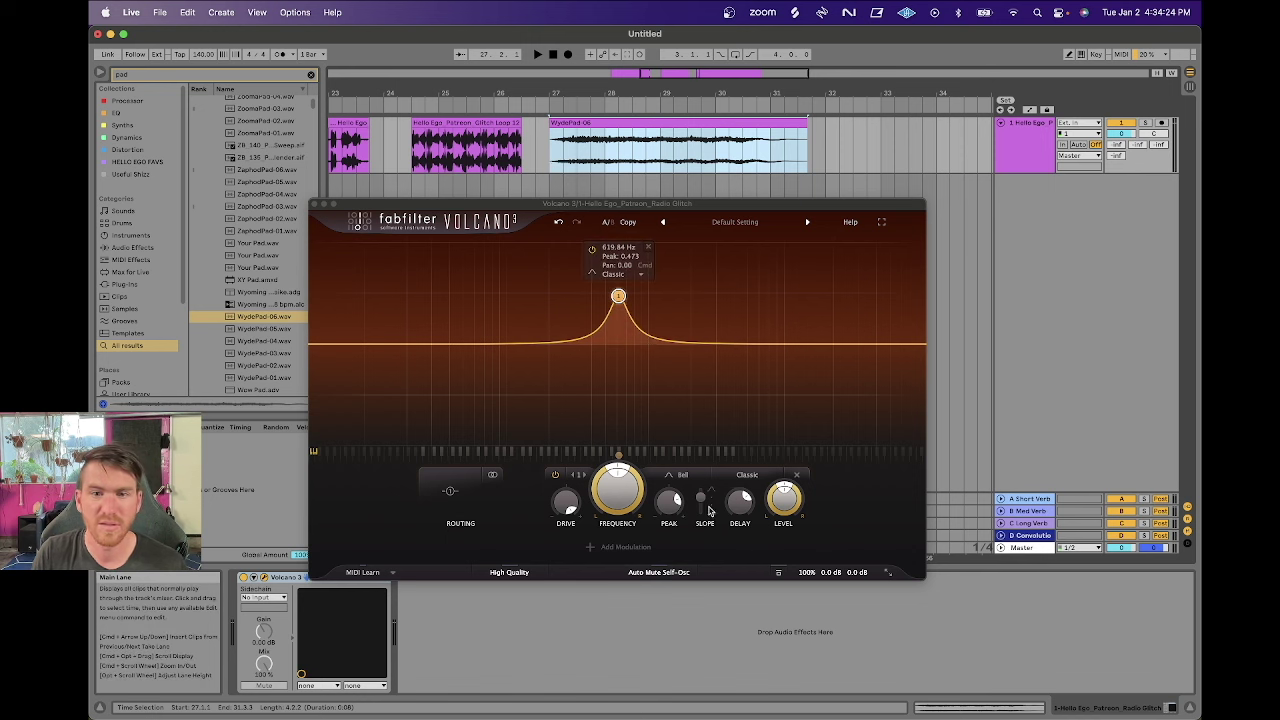
Lower filter 1's delay while auditioning WydePad-06, delete that clip, and reselect the glitch loop.
drag(740, 510, 732, 583)
key(space)
click(614, 125)
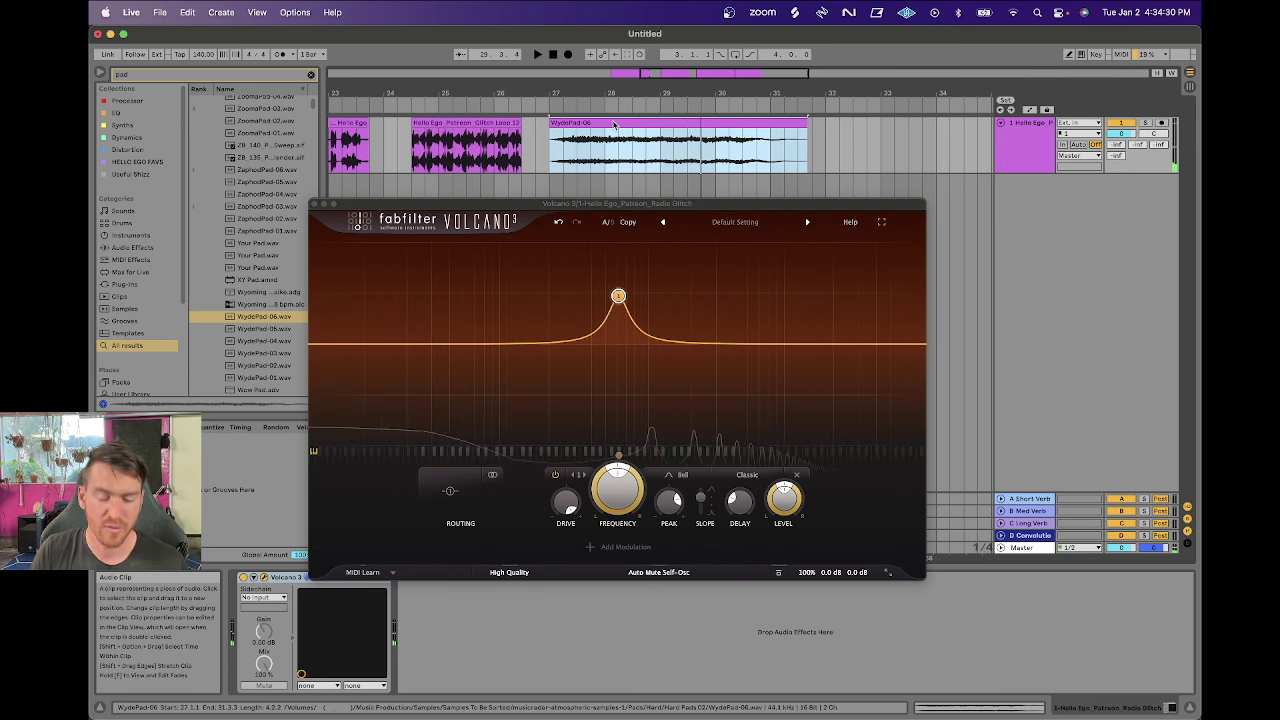
key(Delete)
key(Left)
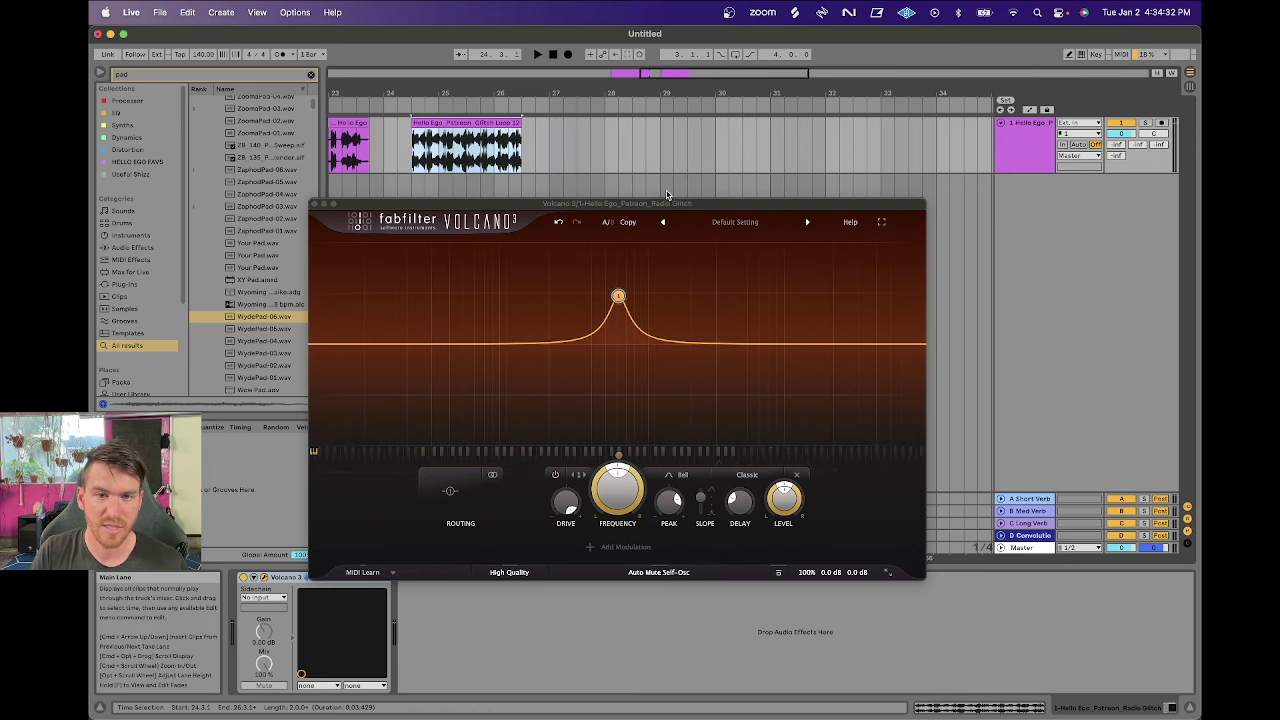
Add a second bell filter above the first at about 1633 Hz with a peak of about 0.454.
click(744, 515)
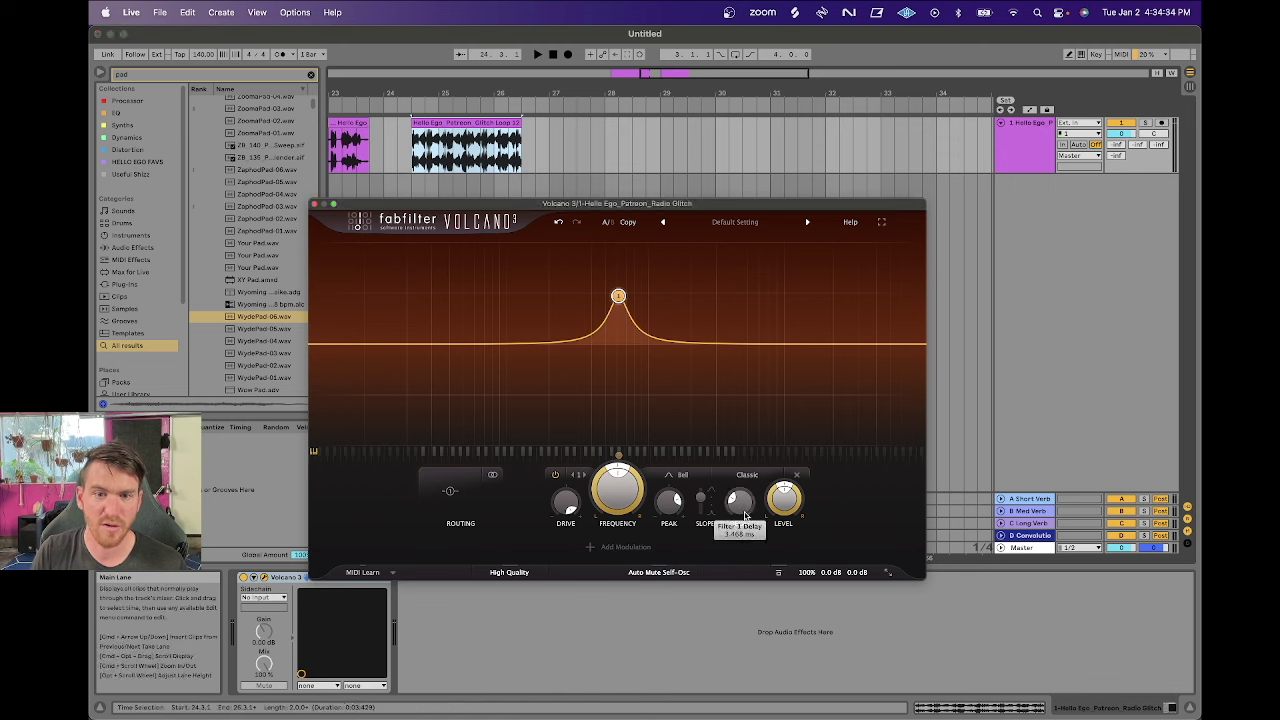
double_click(709, 345)
drag(709, 345, 679, 300)
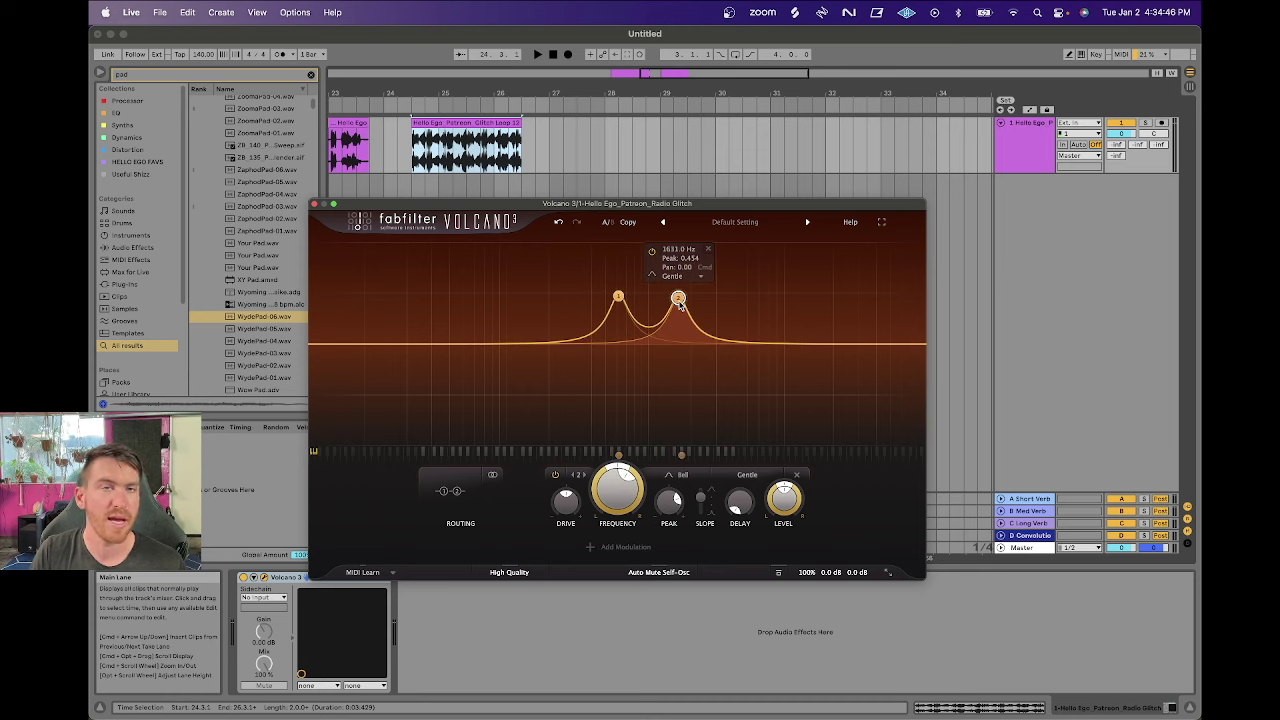
Route the two filters in parallel and move filter 2 onto filter 1 at about 617 Hz with a peak of about 0.408.
click(445, 490)
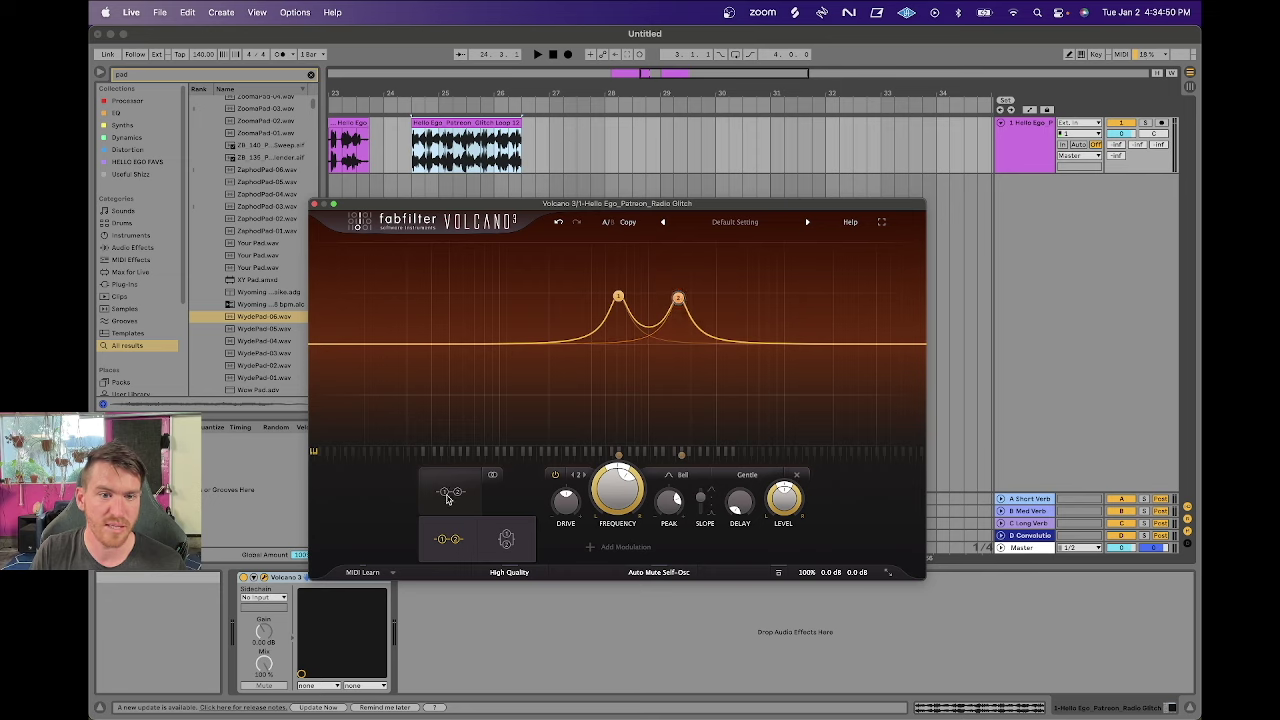
click(446, 494)
click(457, 493)
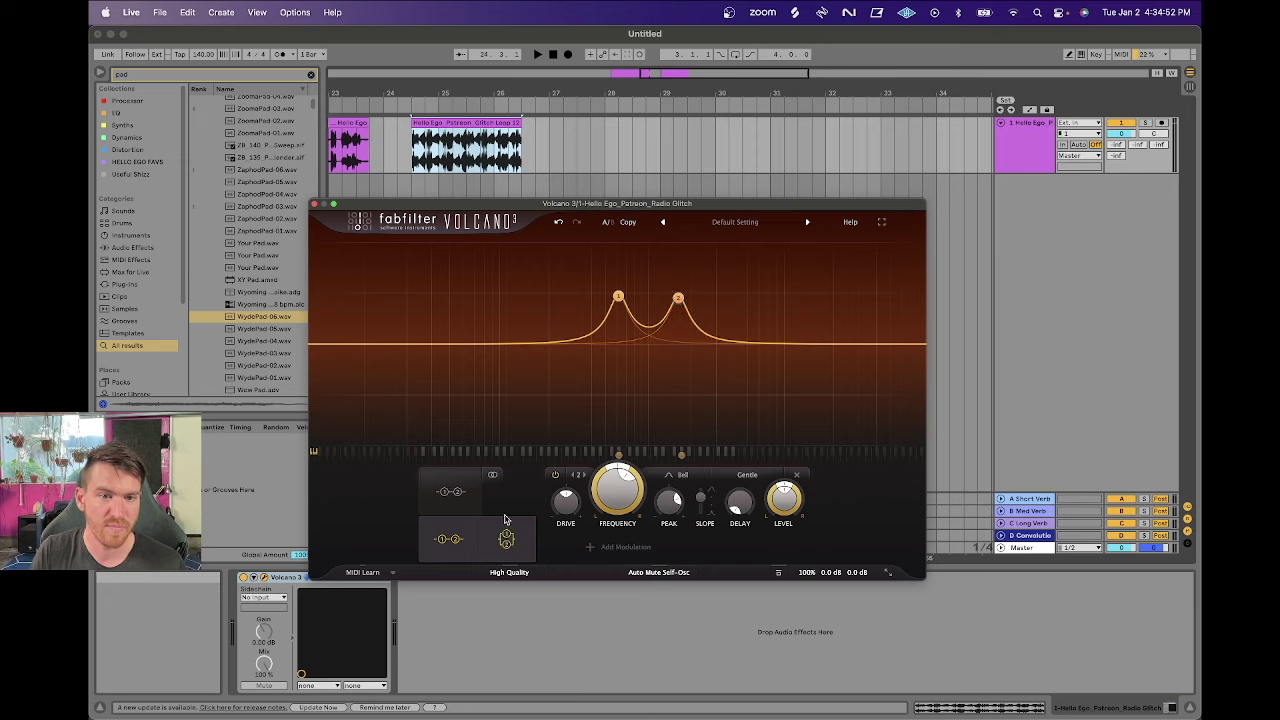
click(507, 540)
drag(678, 298, 620, 307)
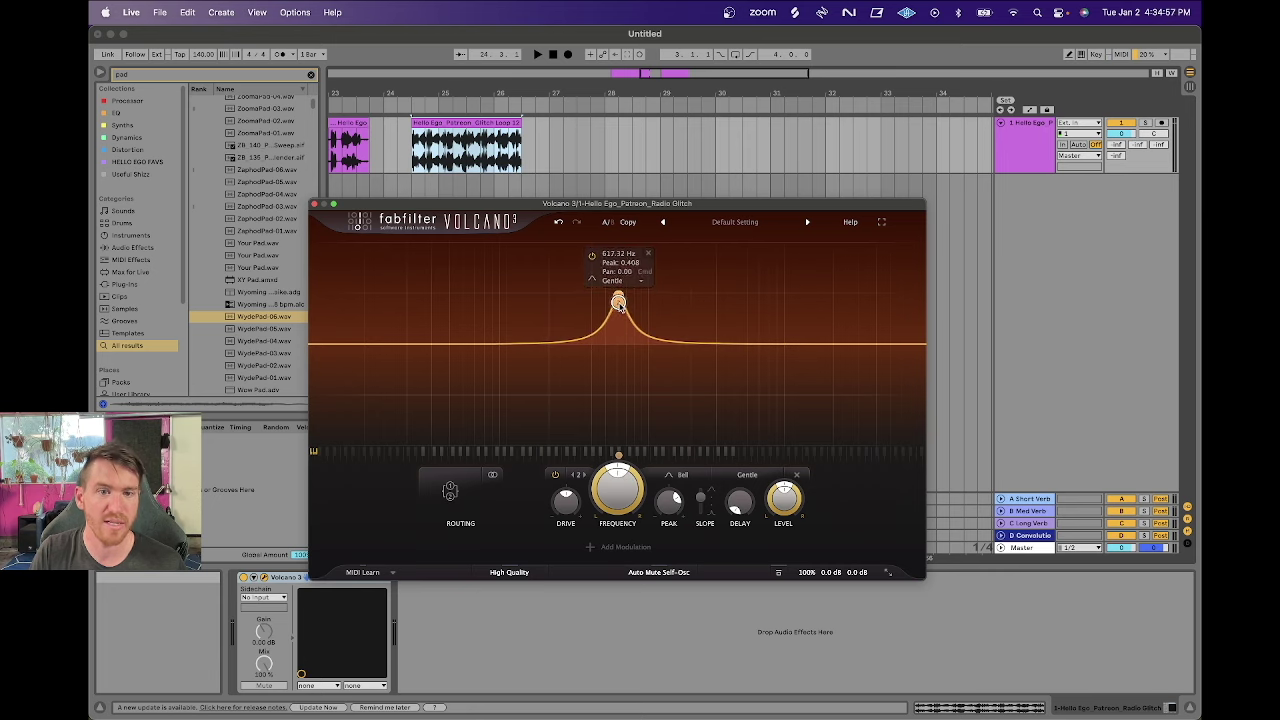
Switch the filter routing to serial and back to parallel to compare the combined curves.
click(432, 503)
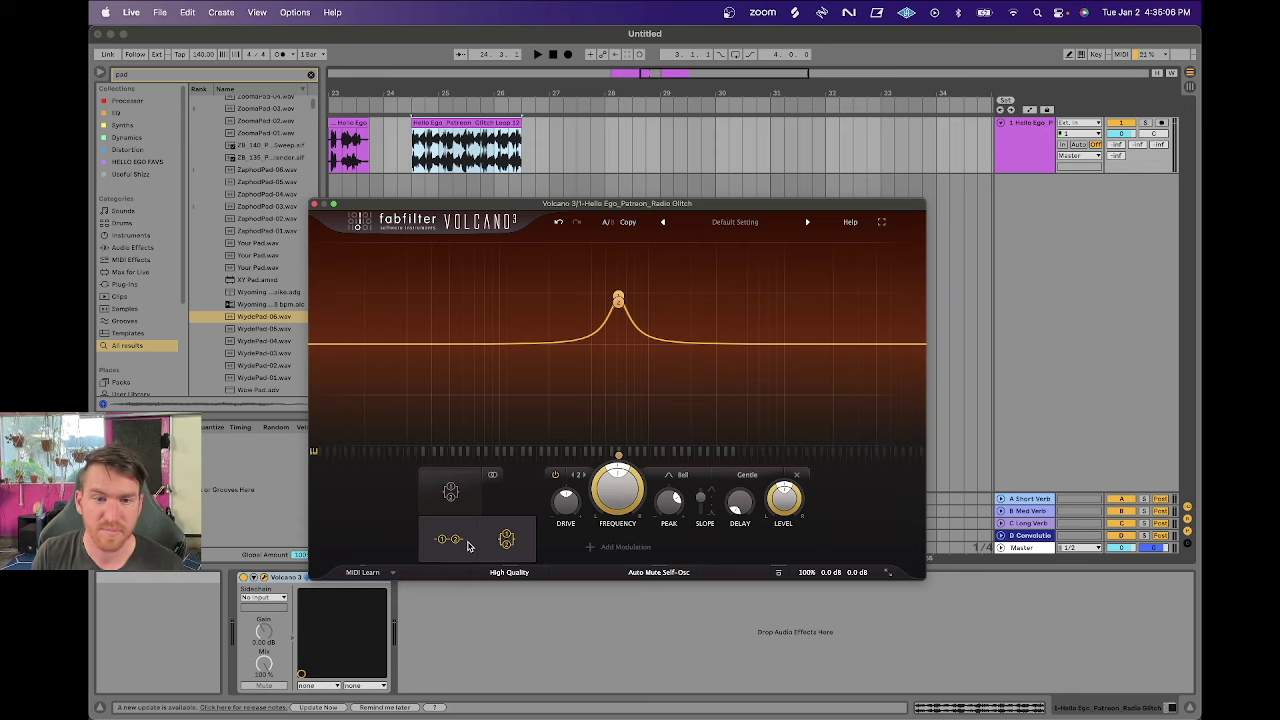
click(441, 541)
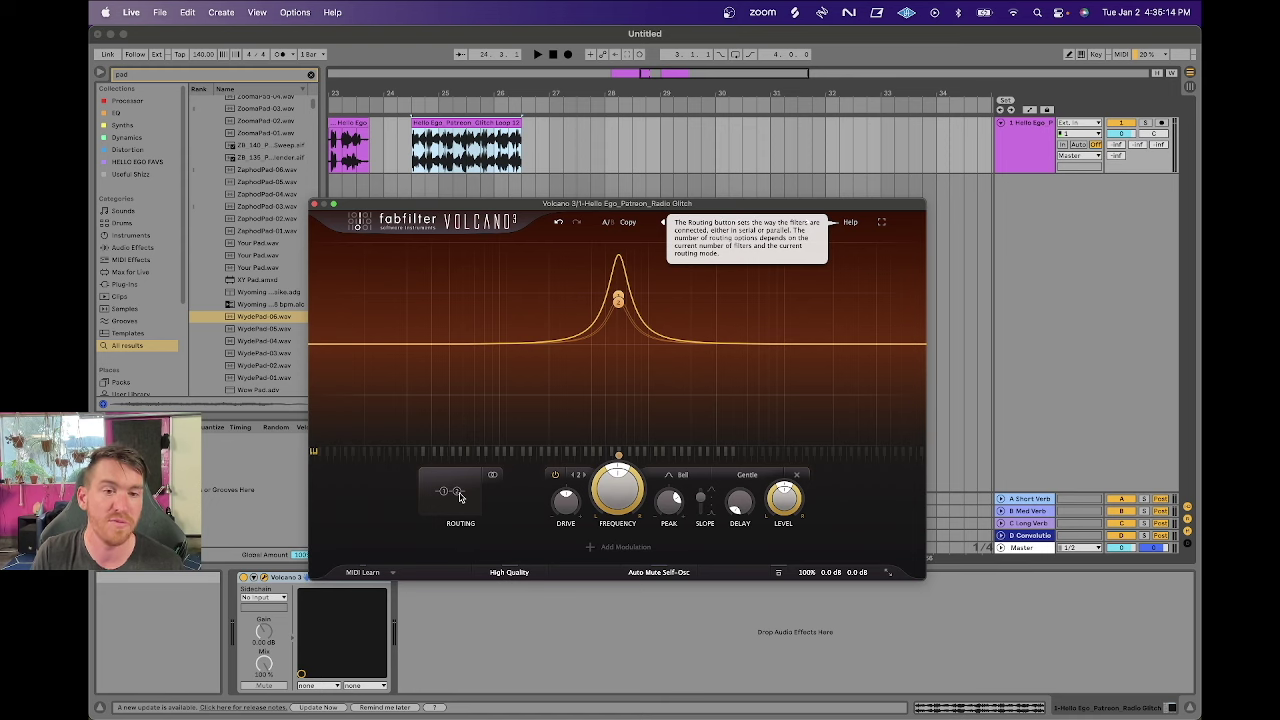
click(465, 497)
click(518, 547)
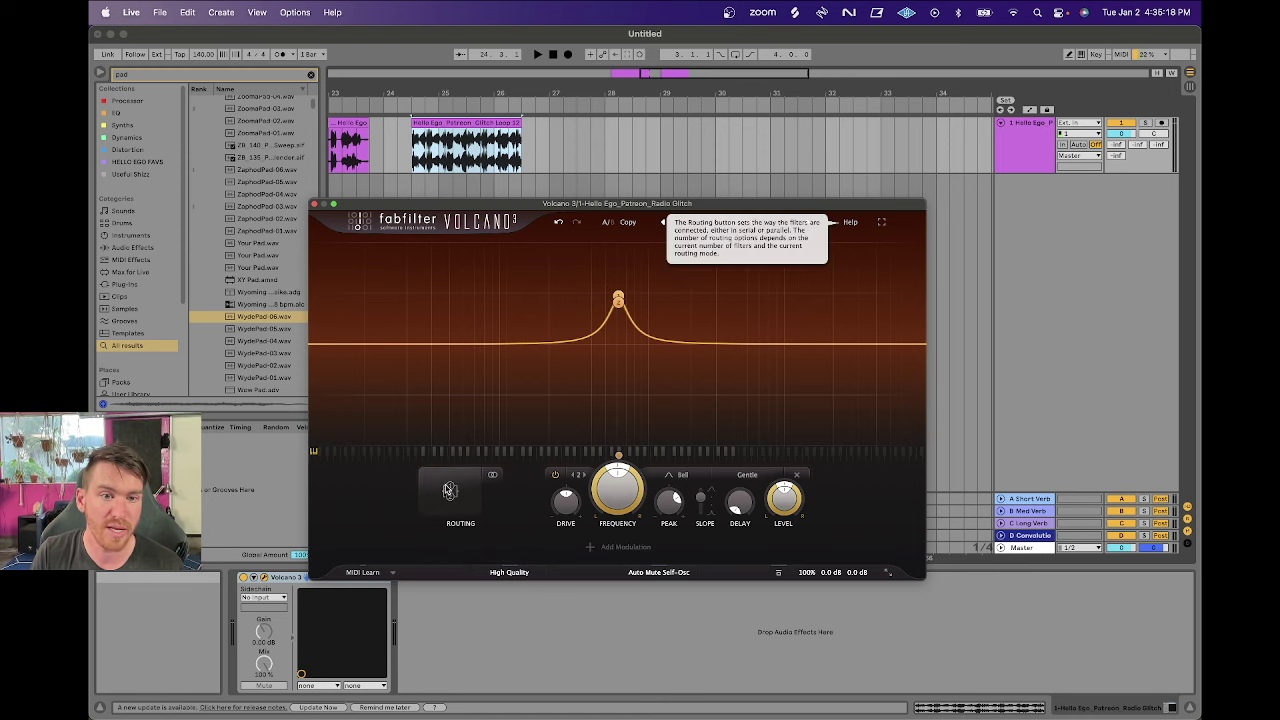
Play the glitch loop while moving filter 2 slightly above filter 1, and set filter 1's delay to 0 ms.
click(573, 474)
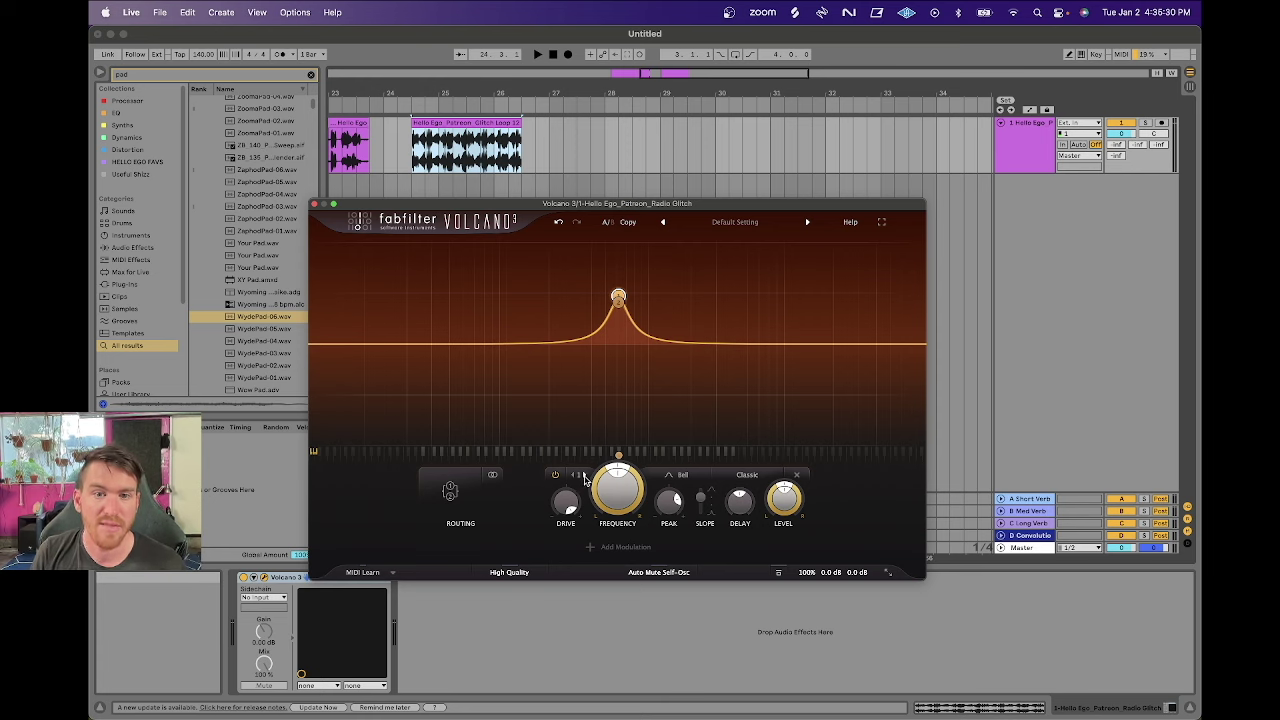
mouse_move(742, 522)
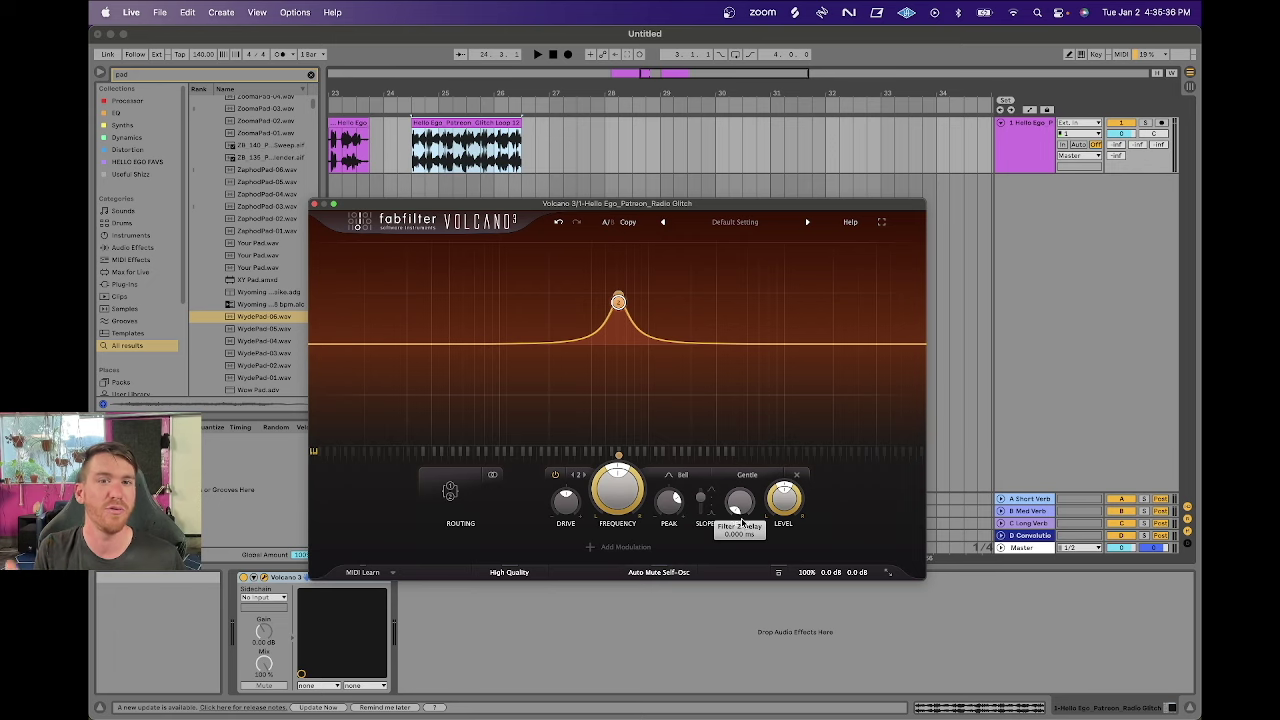
key(space)
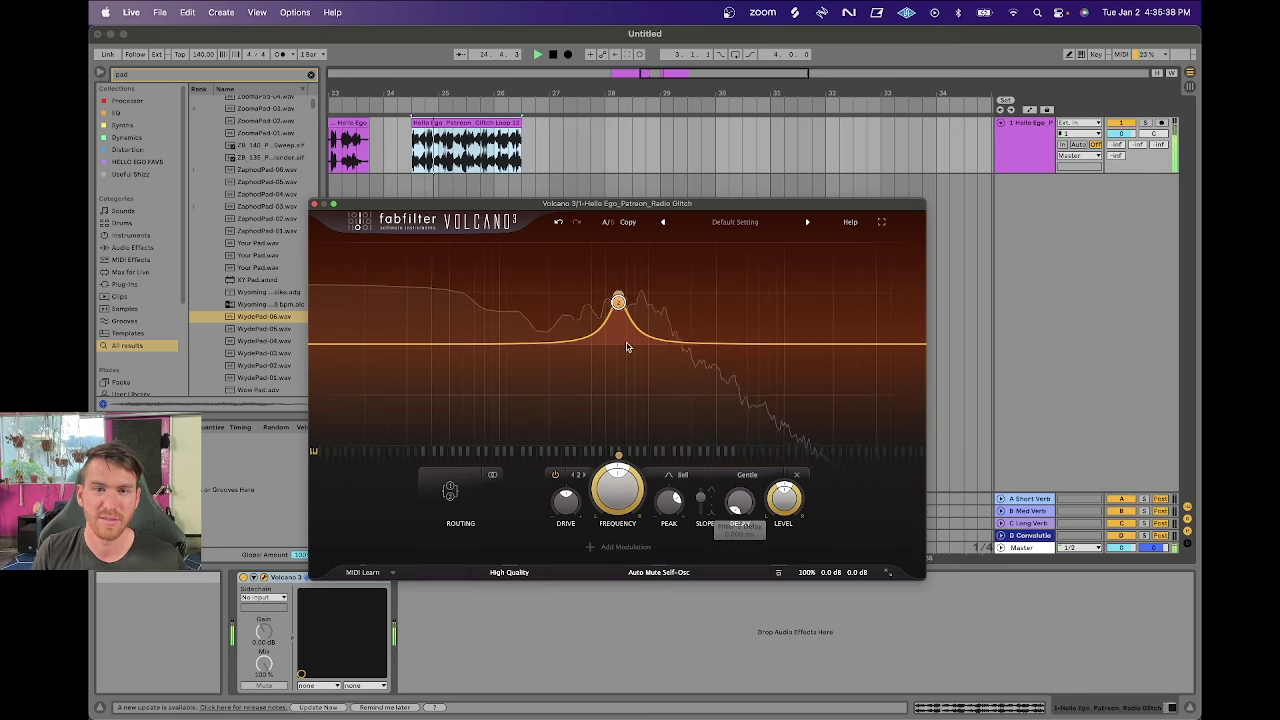
mouse_move(618, 302)
mouse_down()
mouse_move(640, 302)
mouse_move(629, 302)
mouse_up()
click(618, 297)
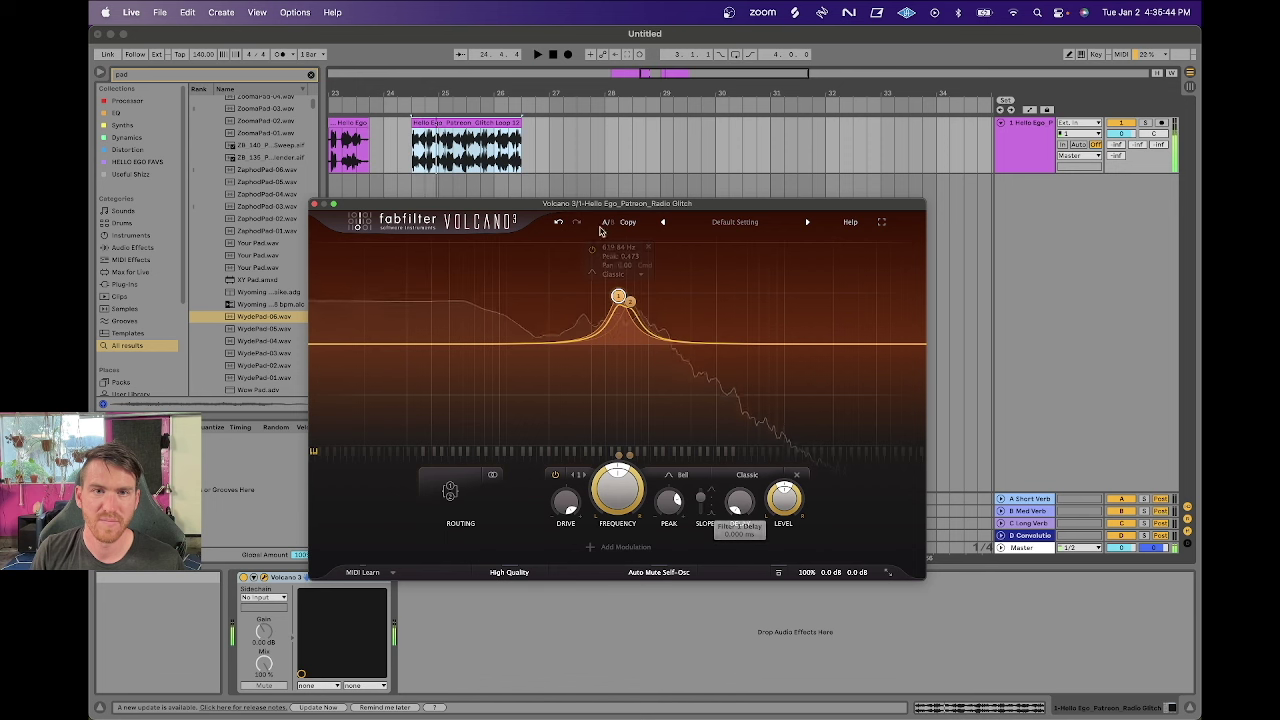
Search the browser for "mono", preview a UR_MonoBass sample, and place it on the audio track at bar 27.
click(555, 148)
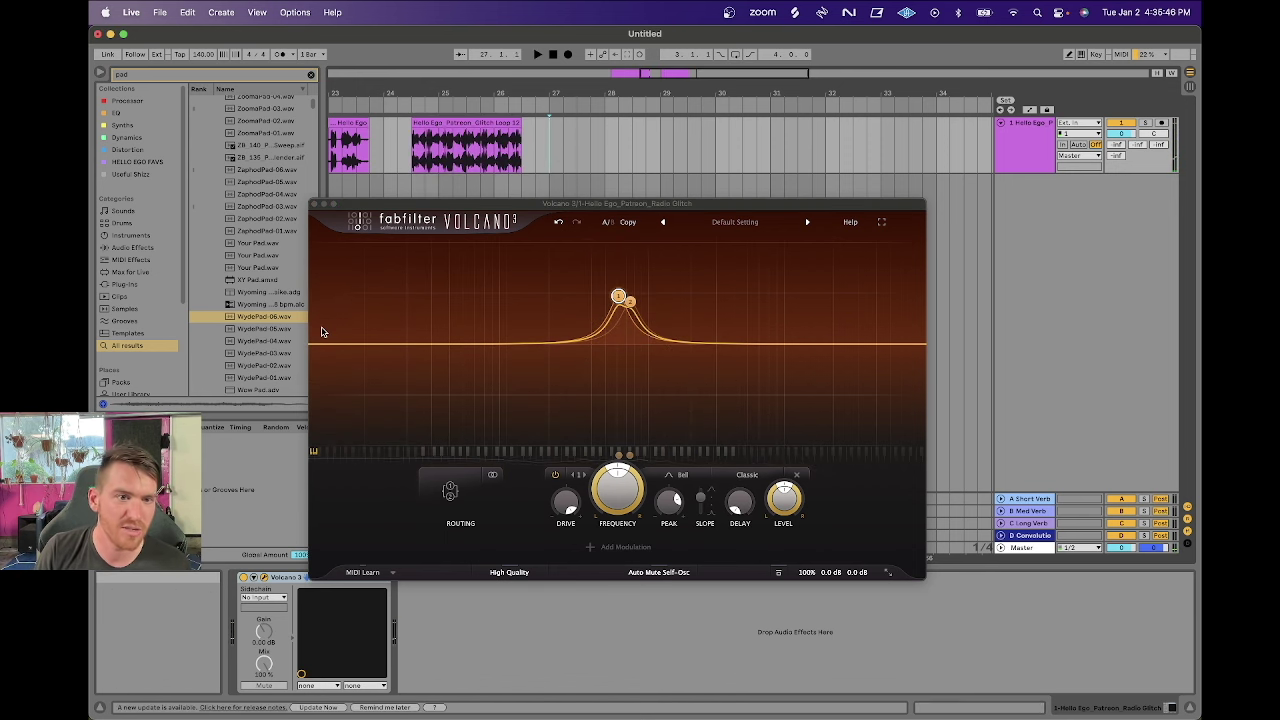
scroll(227, 287, up, 10)
key(super+f)
text(mono)
click(268, 247)
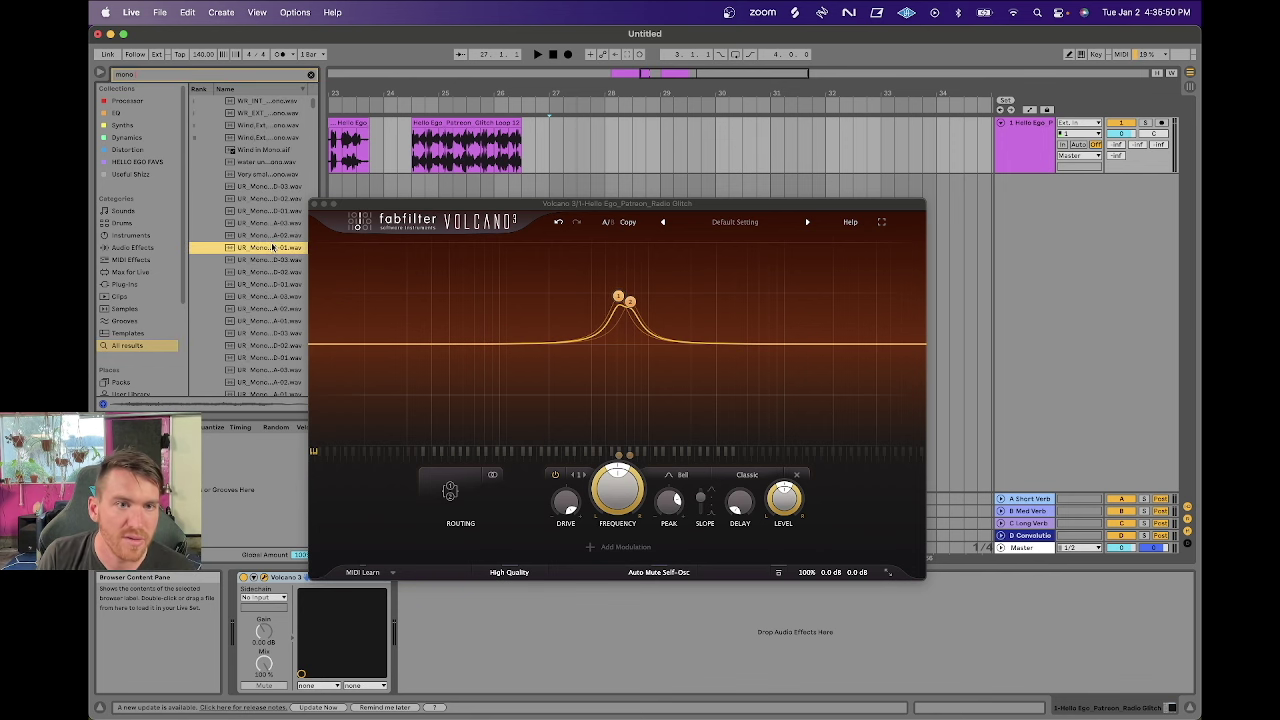
drag(263, 250, 555, 150)
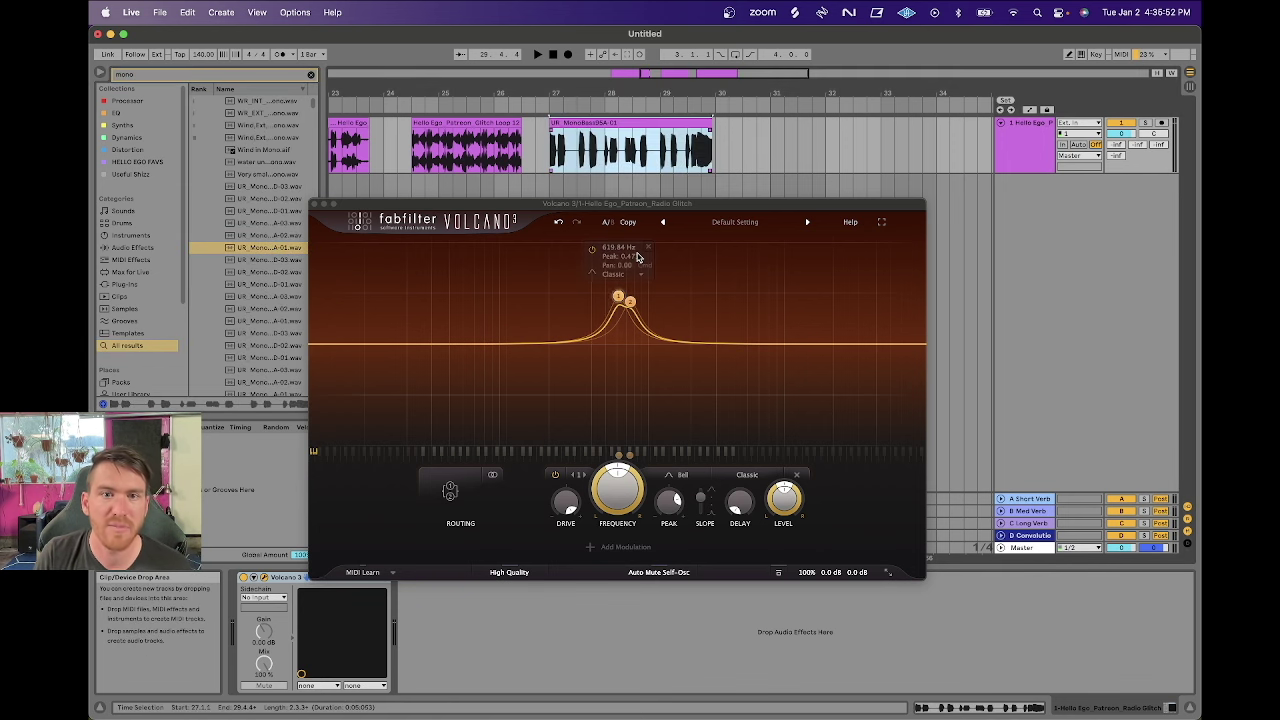
Play the mono bass clip while moving filter 2 back onto filter 1 at about 608 Hz with a peak of about 0.415.
key(space)
drag(629, 303, 617, 301)
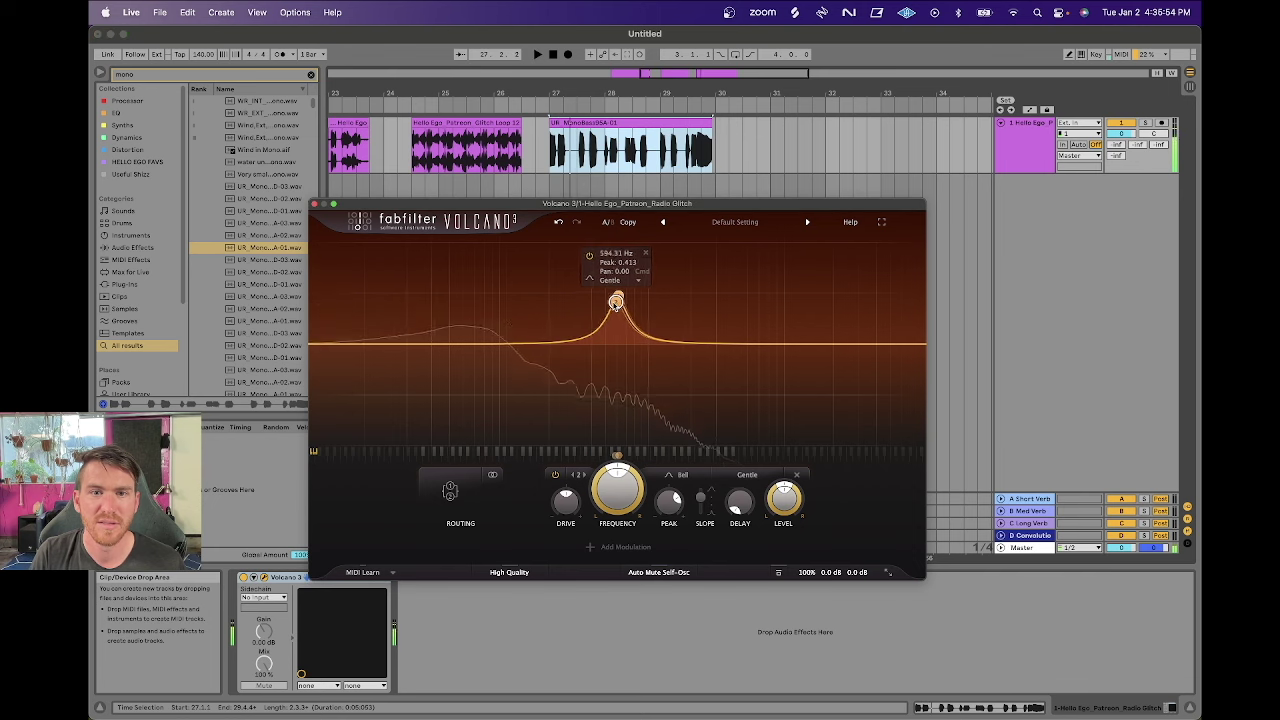
key(space)
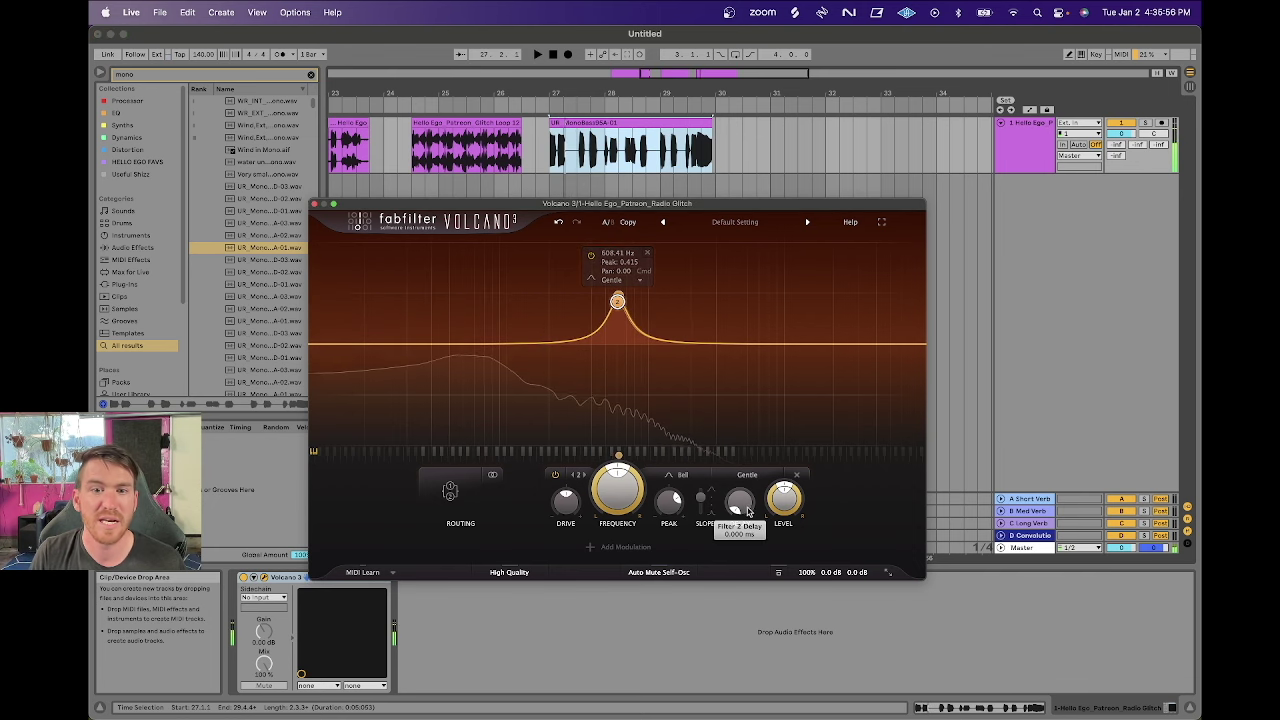
Raise filter 2's delay, play the bass clip, and move filter 2 to a frequency below filter 1.
drag(745, 512, 743, 457)
key(space)
mouse_move(619, 305)
drag(619, 305, 591, 297)
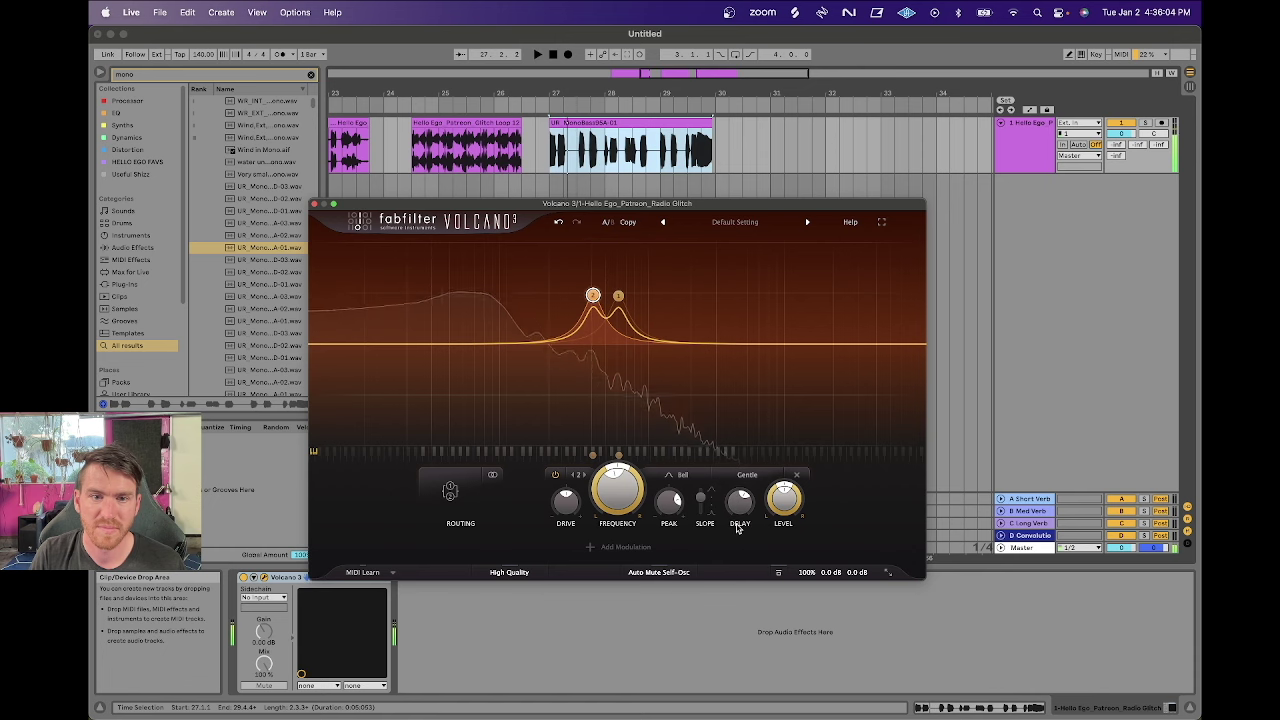
Pan filter 2's output off-centre and move the filter onto filter 1 at about 617 Hz with a peak of about 0.485.
click(619, 297)
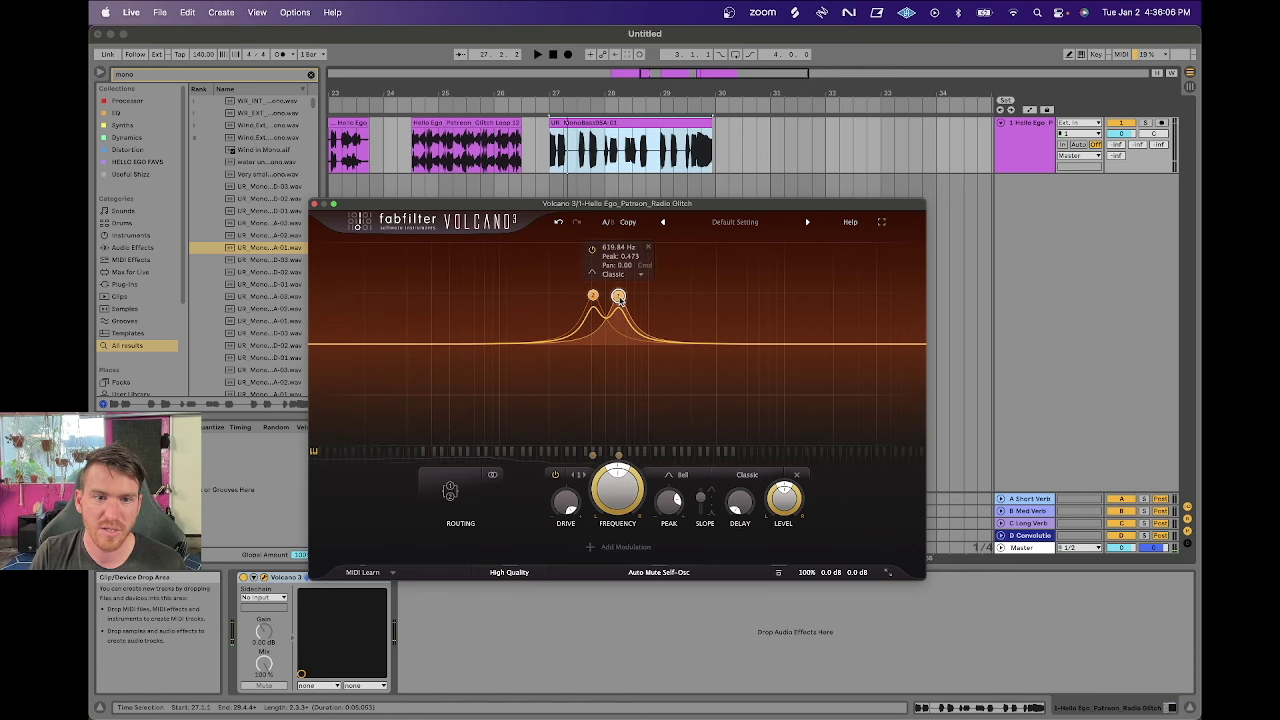
click(592, 295)
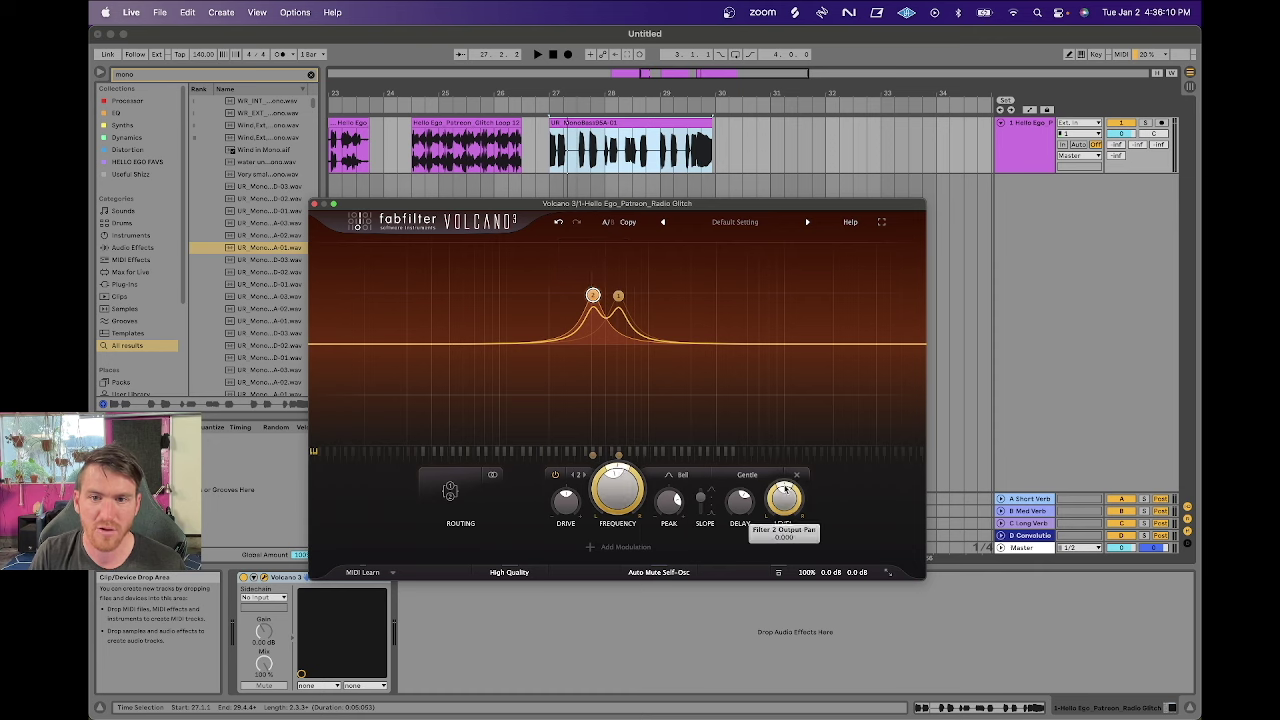
drag(770, 499, 767, 525)
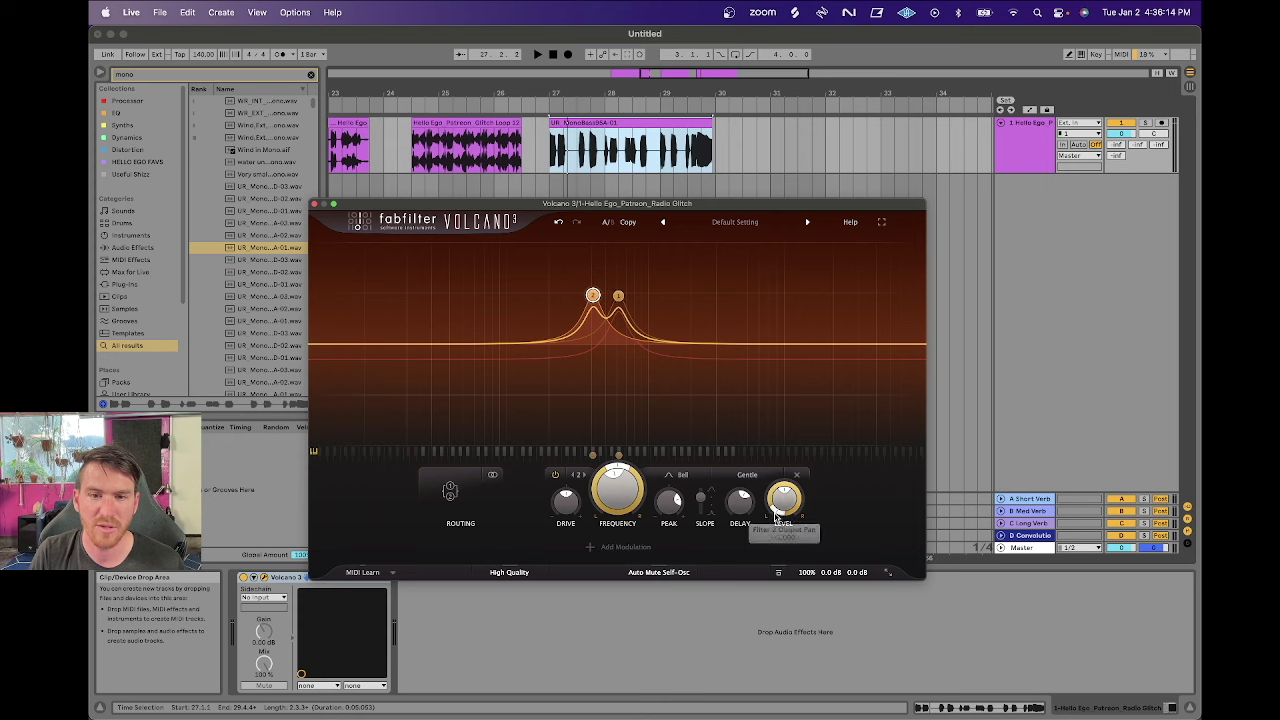
click(619, 296)
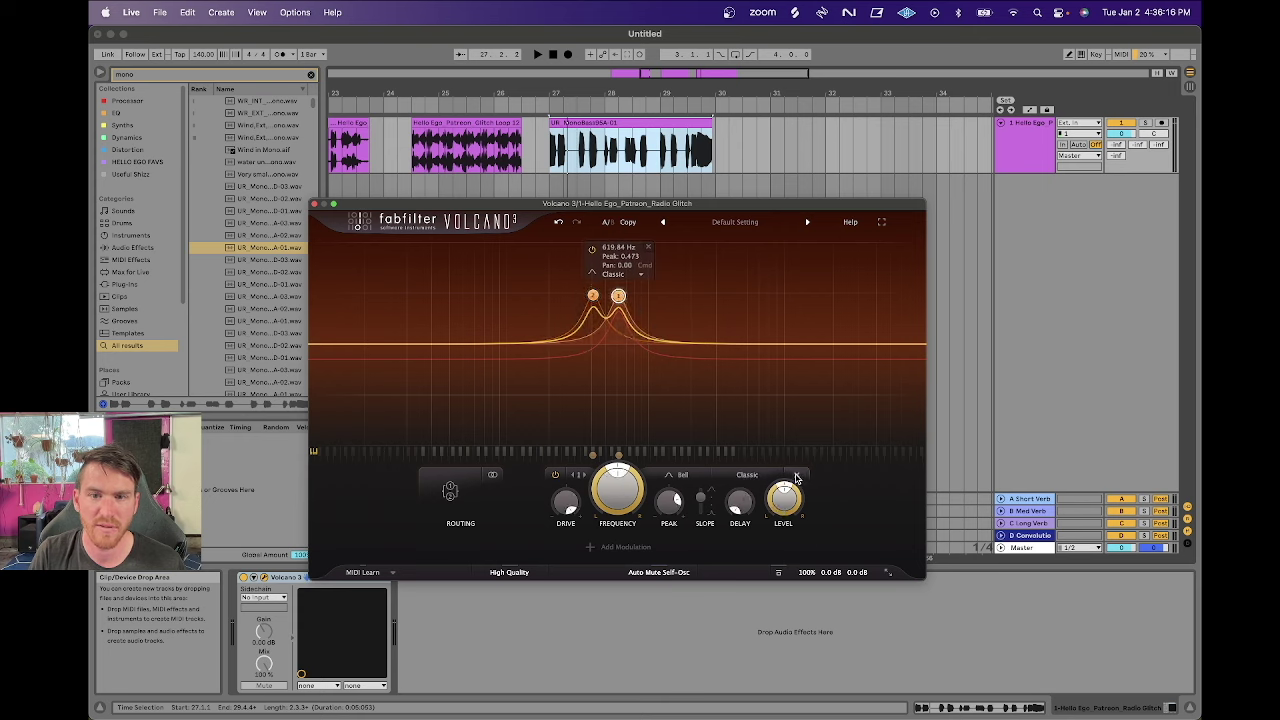
drag(604, 318, 621, 299)
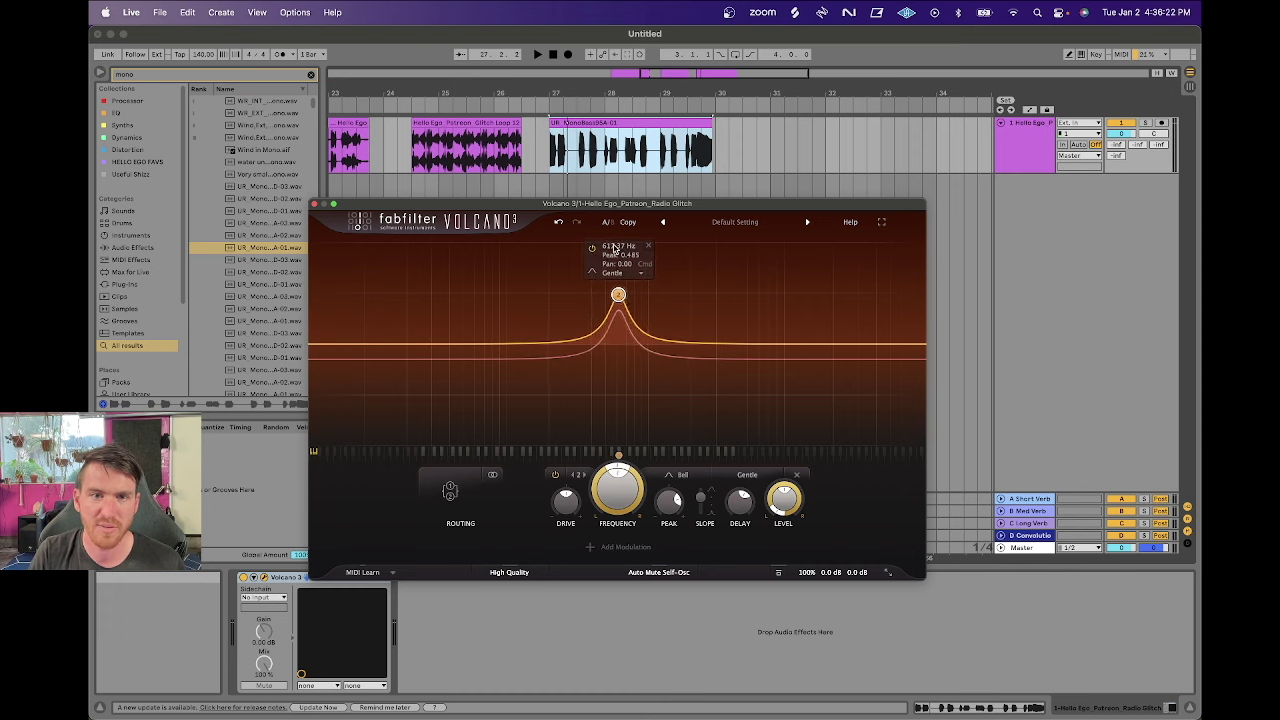
Set the frequency of filters 1 and 2 to 600 Hz and bring filter 2's delay down to zero.
text(600)
key(Return)
click(578, 474)
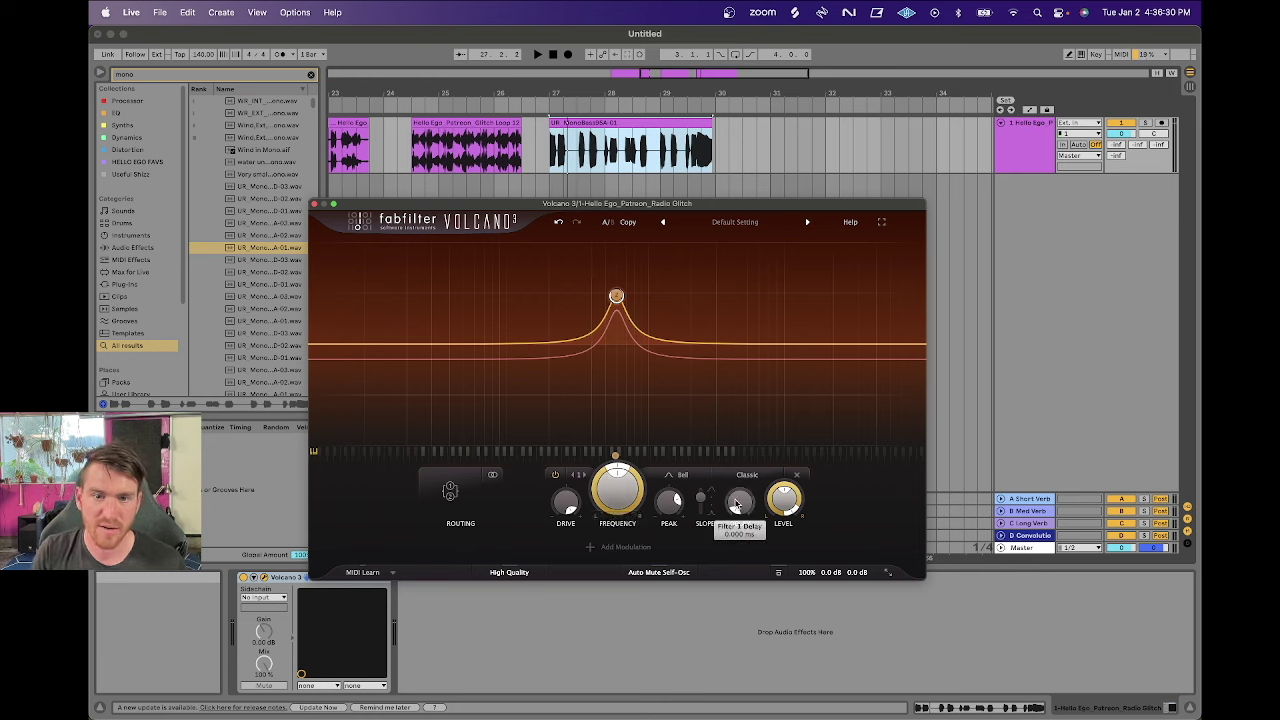
click(583, 474)
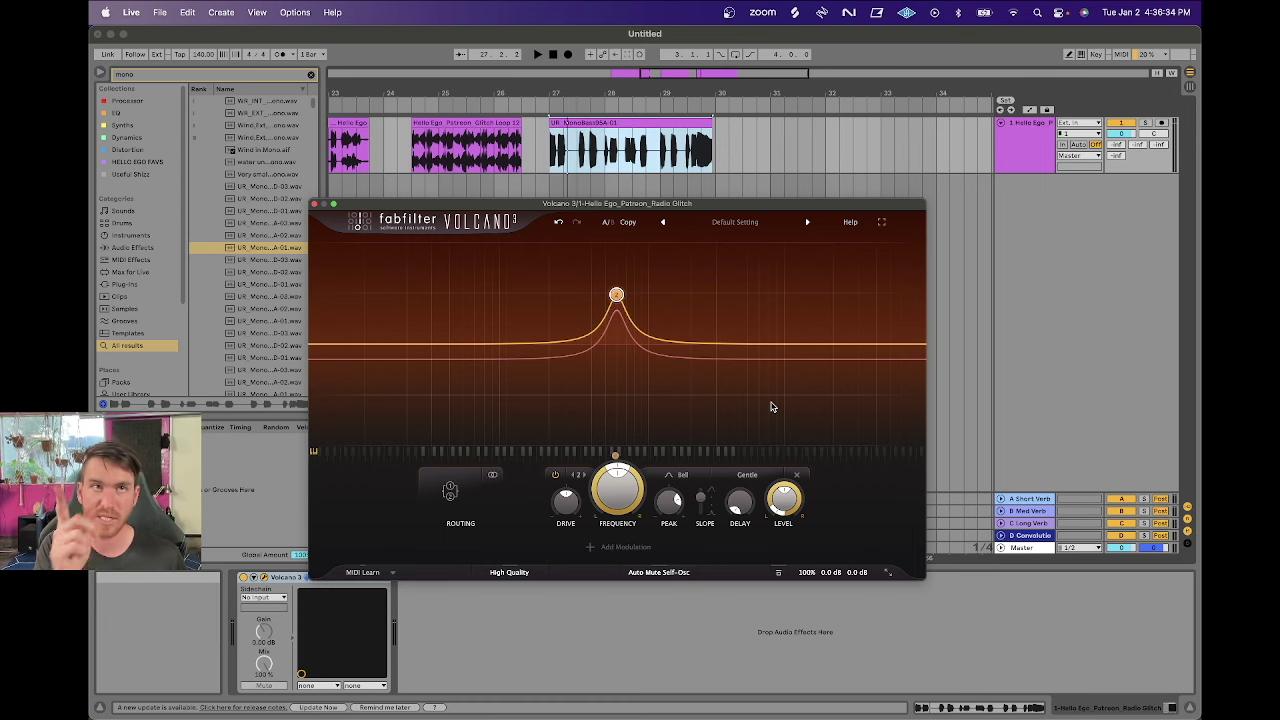
Play the bass clip while comparing the two filters, and set filter 1's drive to 0 dB.
key(space)
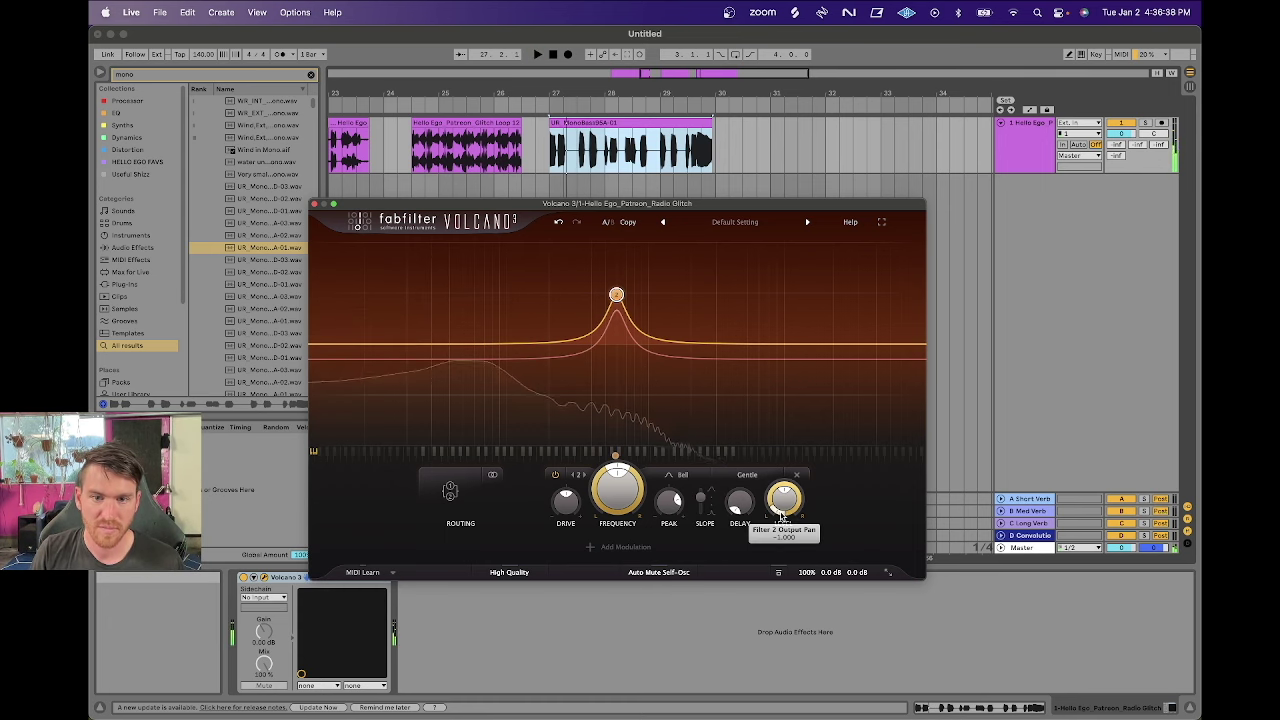
key(space)
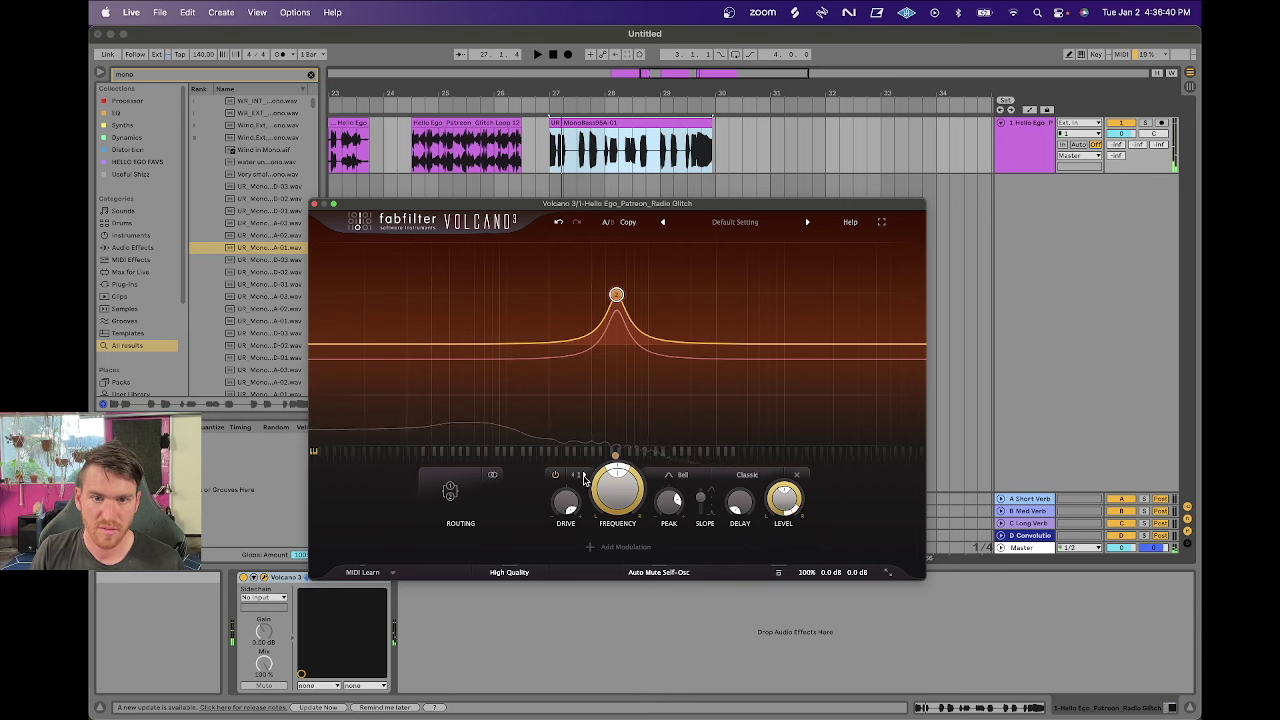
key(space)
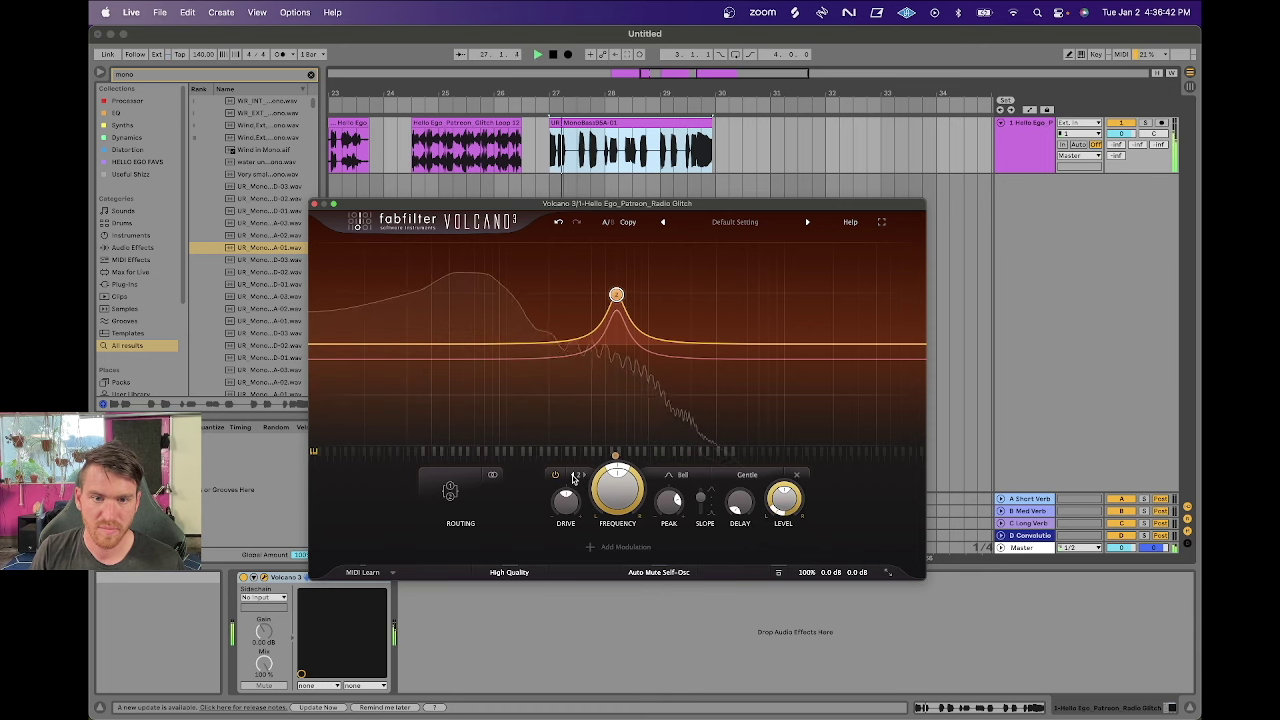
mouse_move(567, 505)
key(space)
double_click(567, 505)
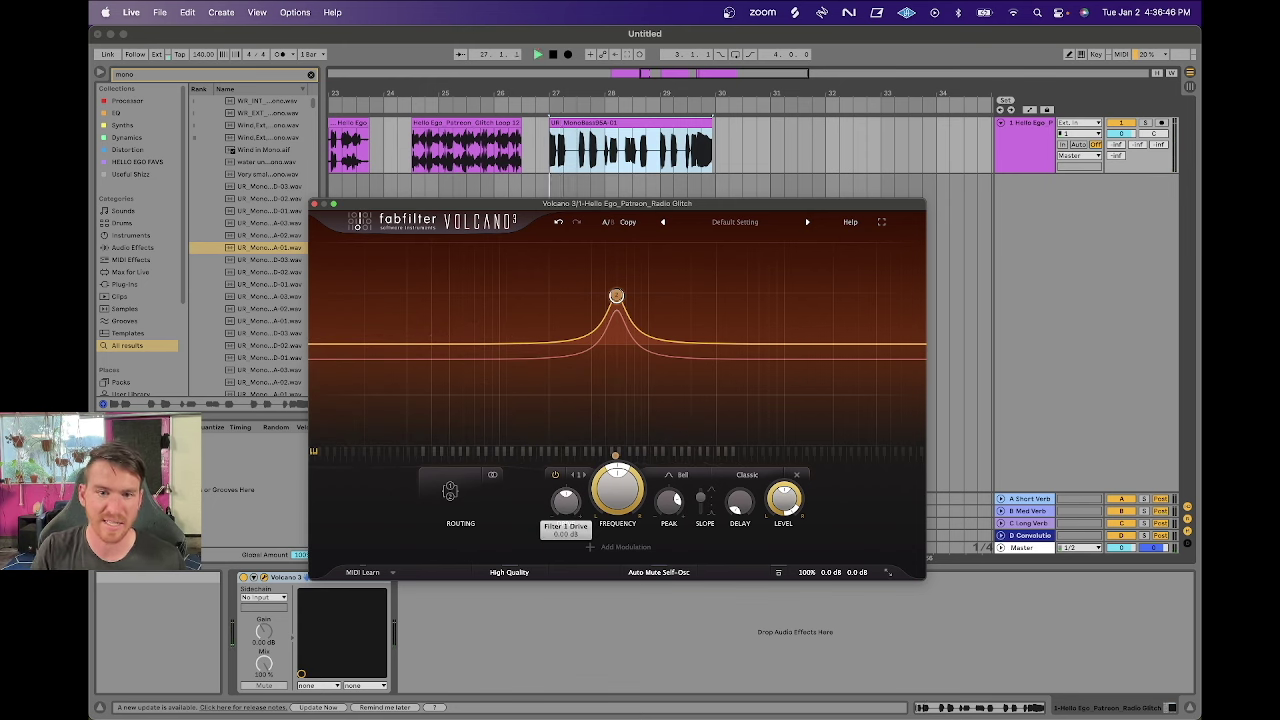
key(space)
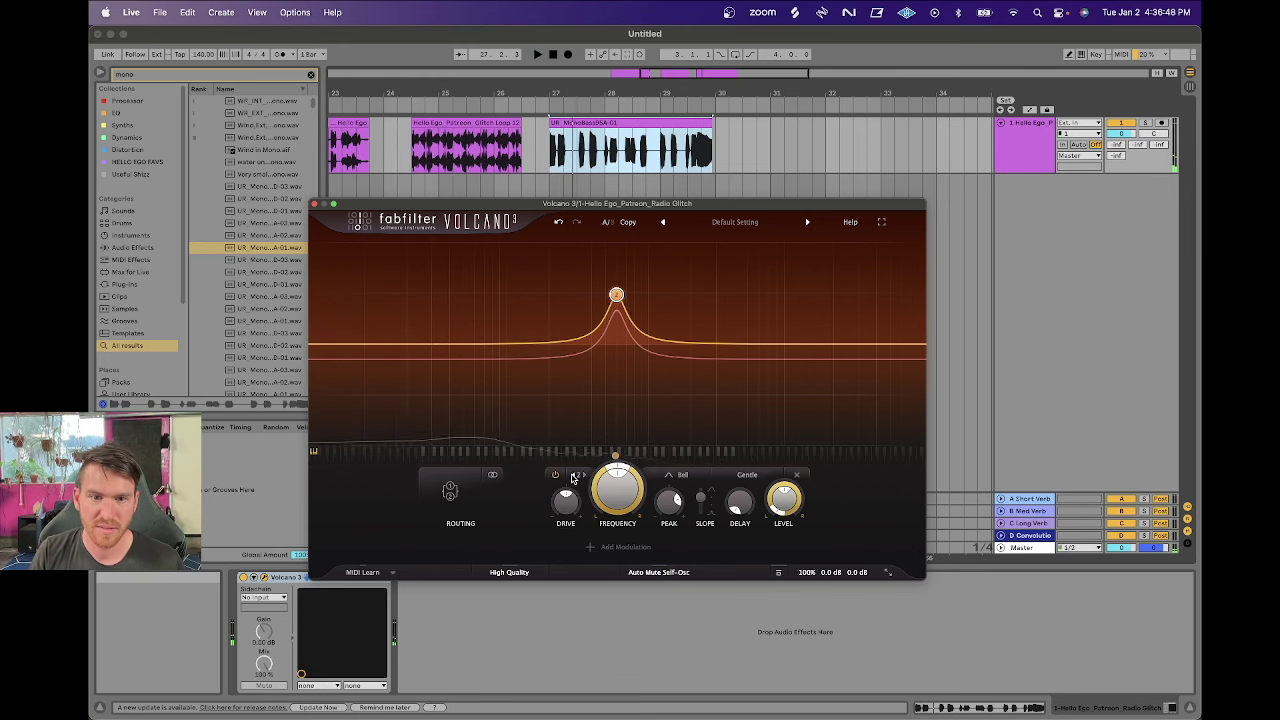
Change filter 1's style to Gentle and raise its delay to about 23 ms while playing the bass clip.
click(740, 476)
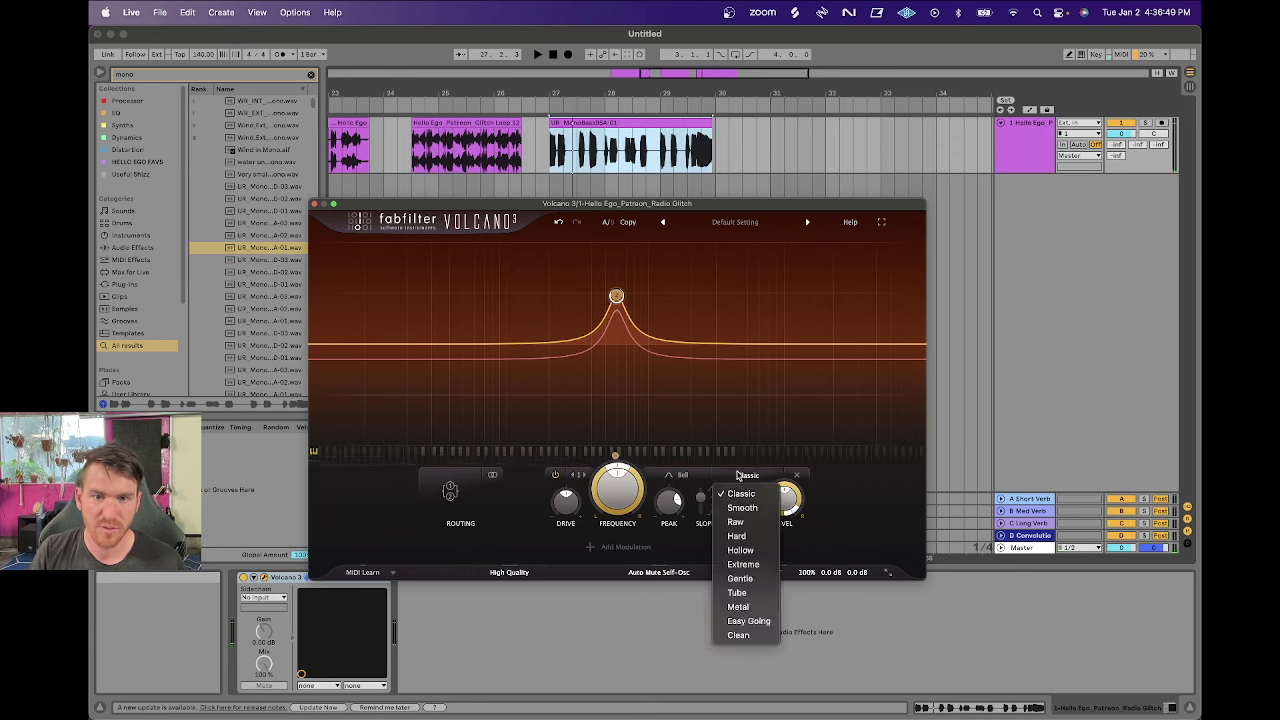
click(741, 578)
key(space)
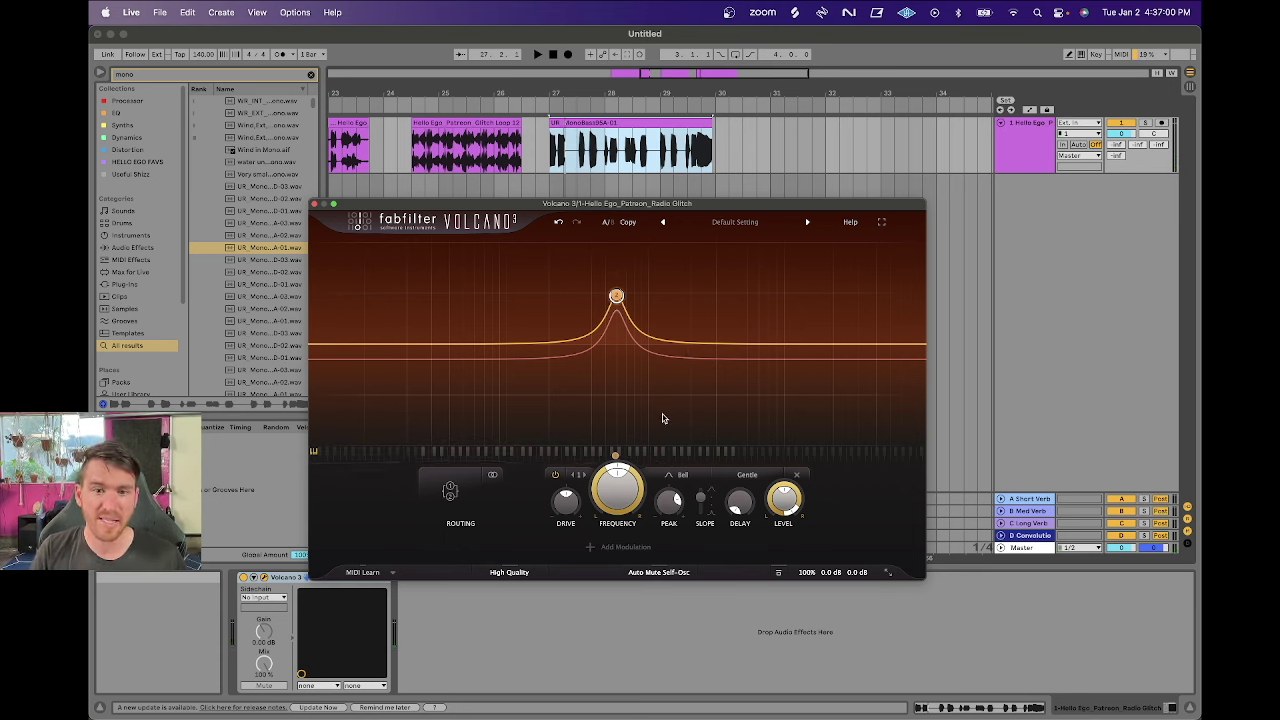
key(space)
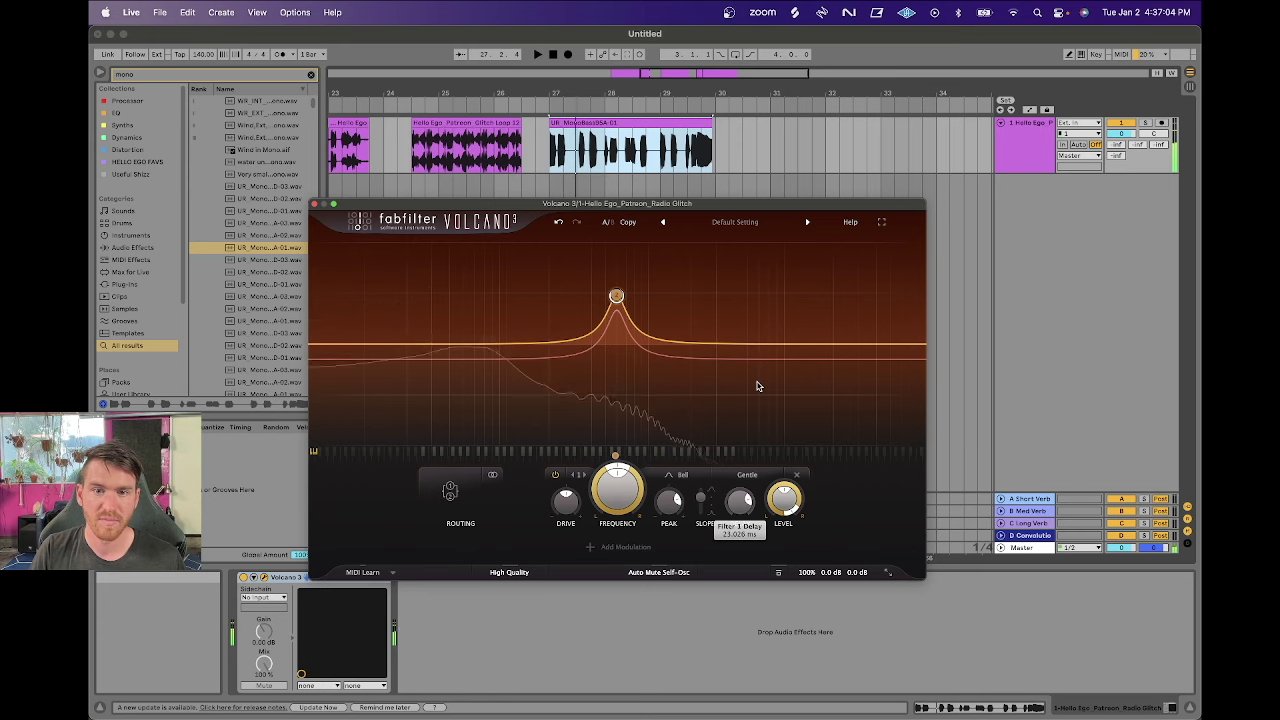
key(space)
Reset filter 1's delay to 0 ms, and restore filter 2 after removing it.
mouse_move(671, 317)
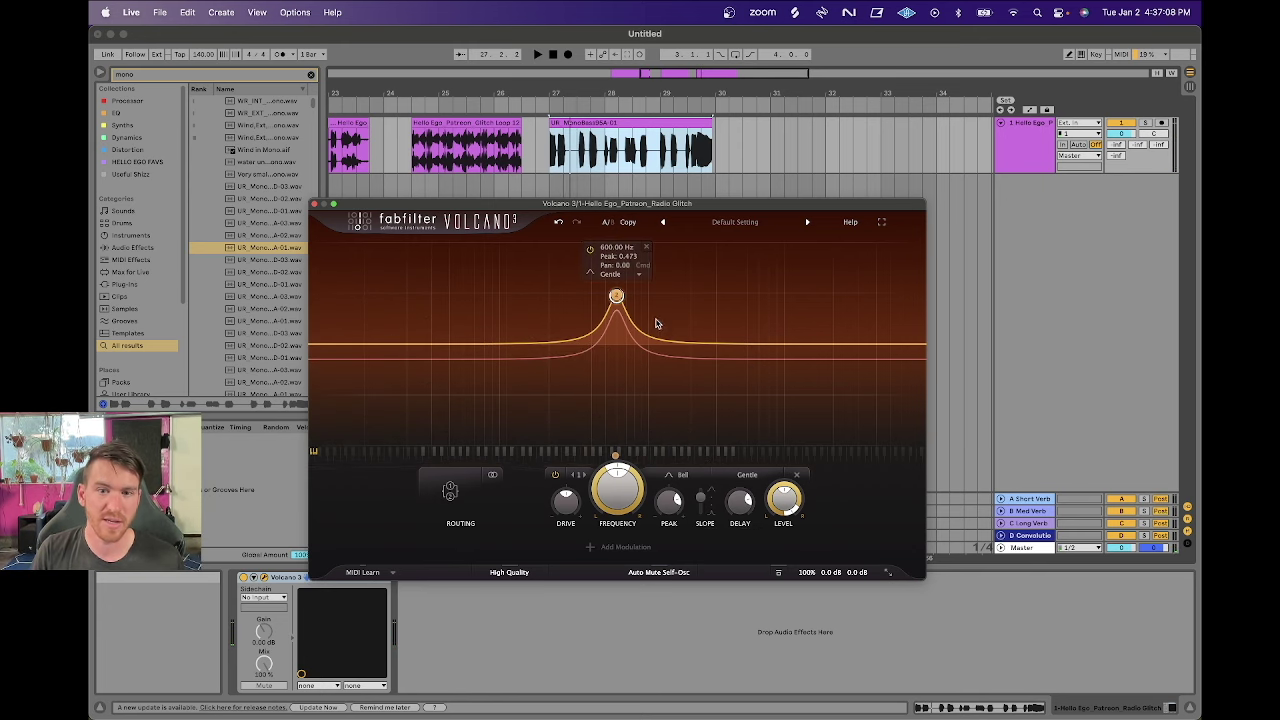
mouse_move(735, 511)
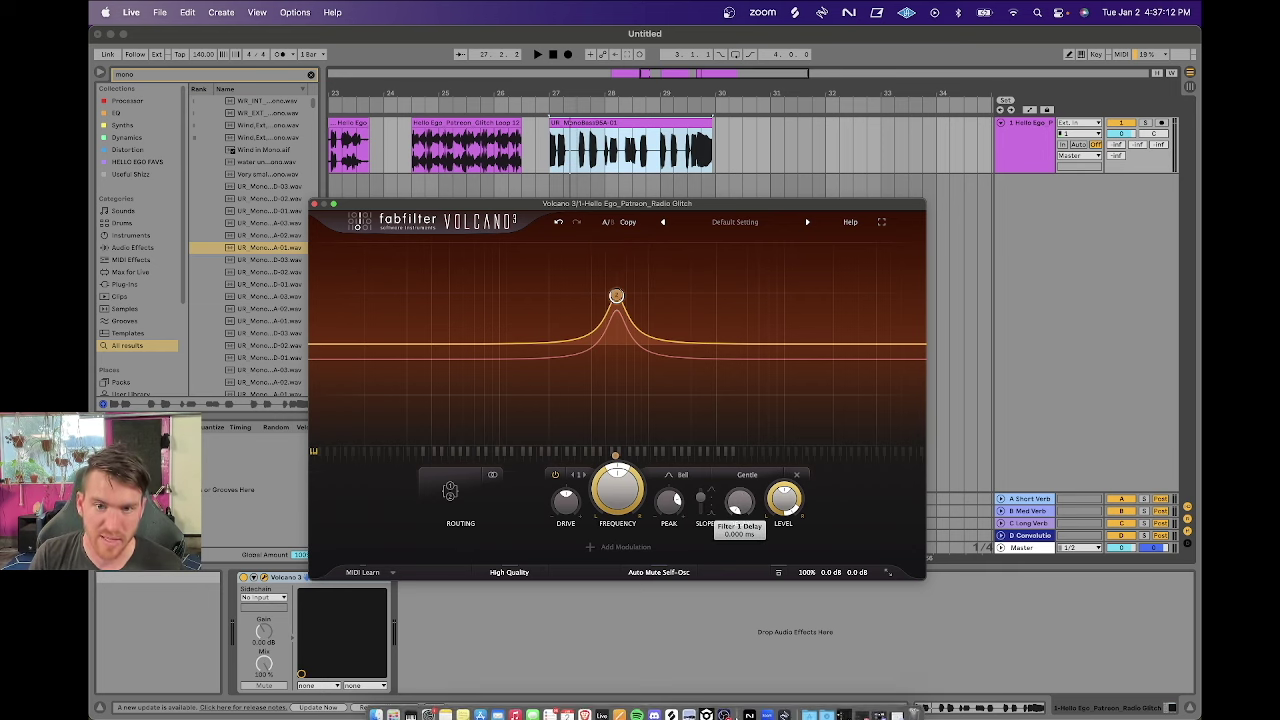
mouse_move(790, 511)
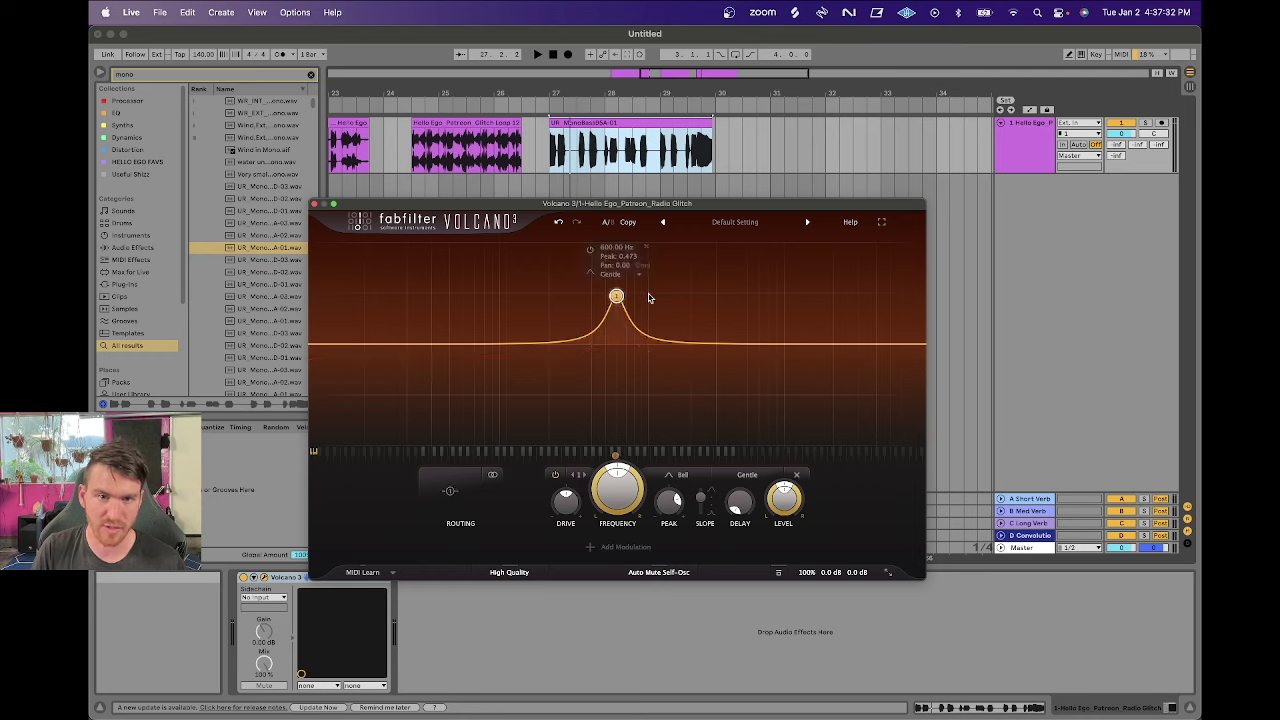
key(super+z)
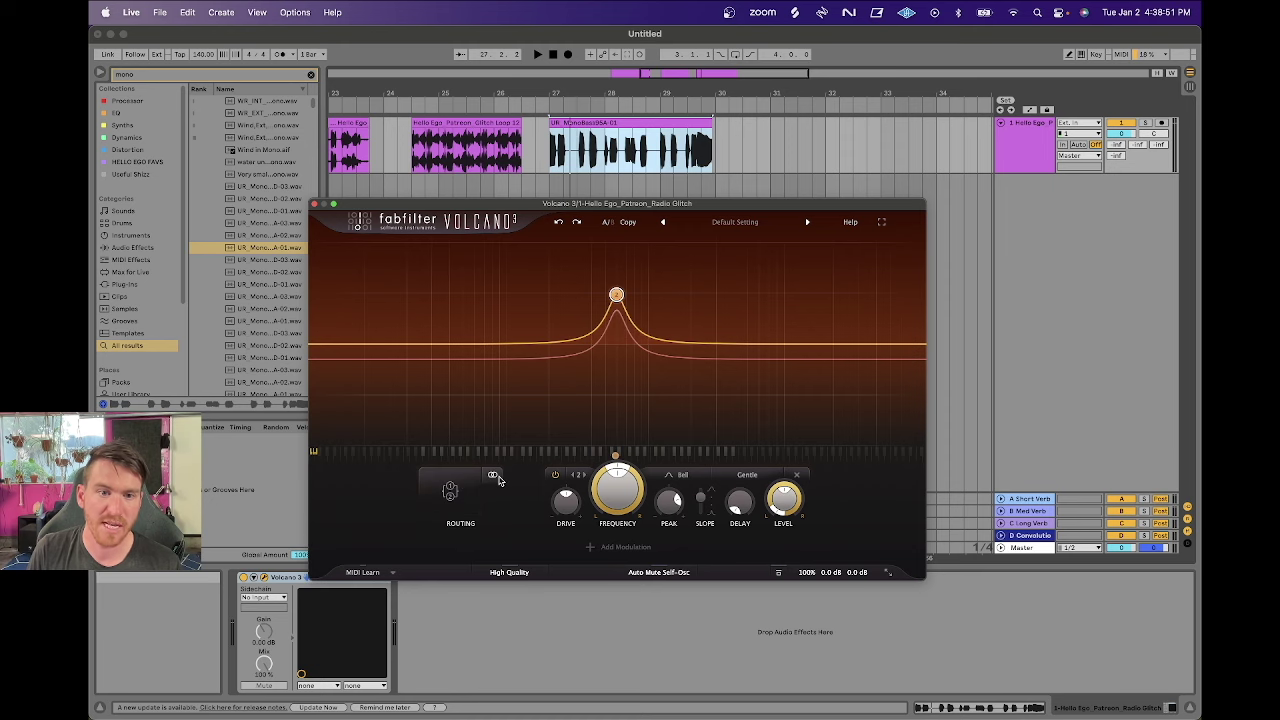
Reset the output pan of both filter 2 and filter 1 to centre.
mouse_move(498, 481)
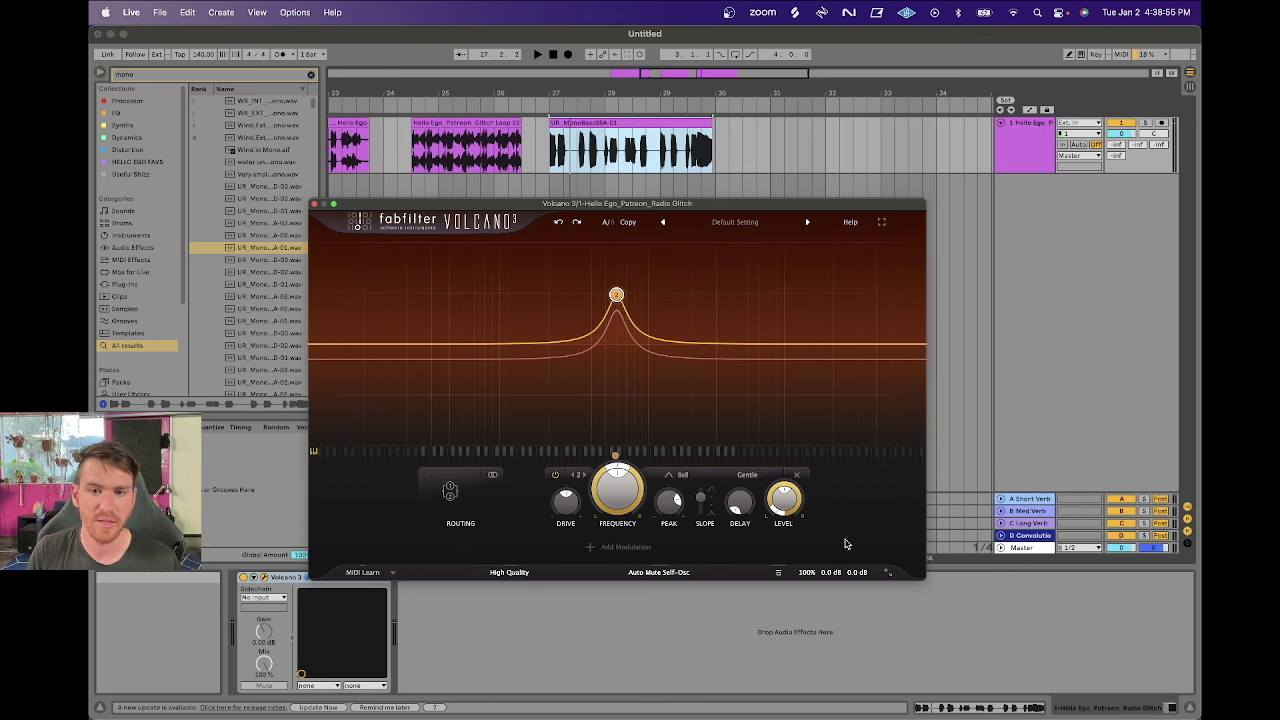
drag(780, 505, 773, 515)
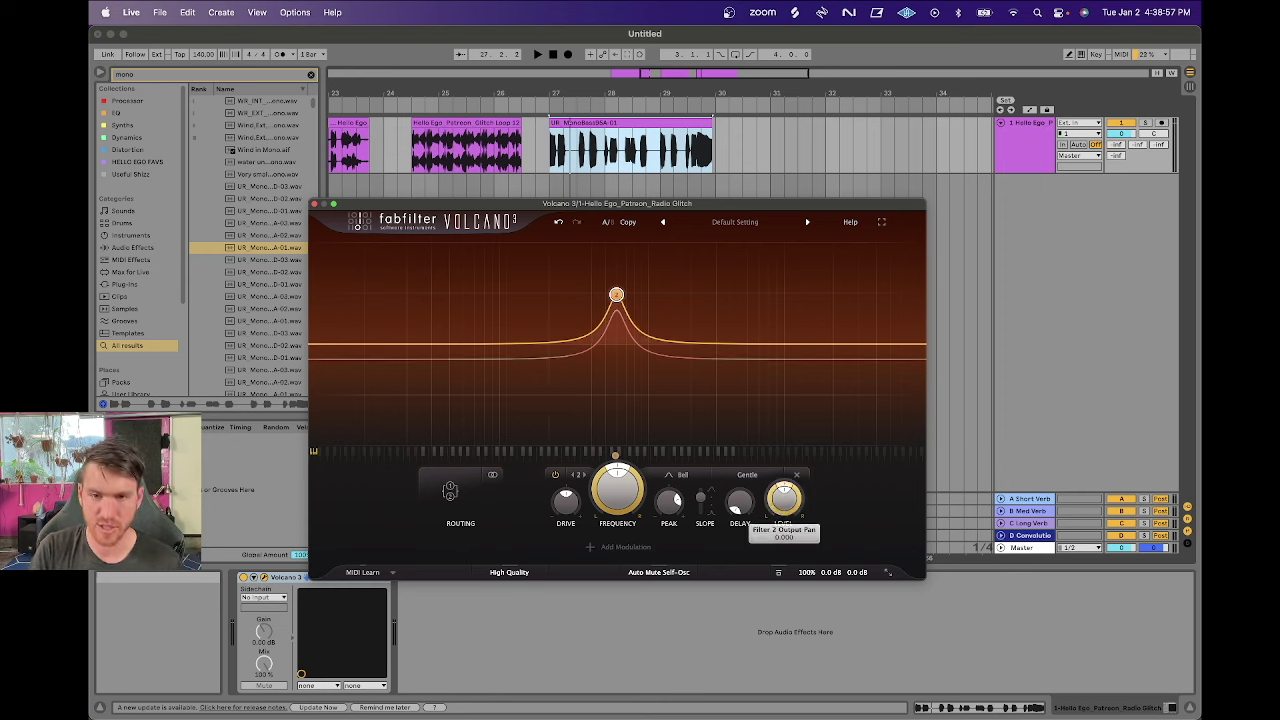
click(573, 475)
mouse_move(795, 510)
double_click(797, 512)
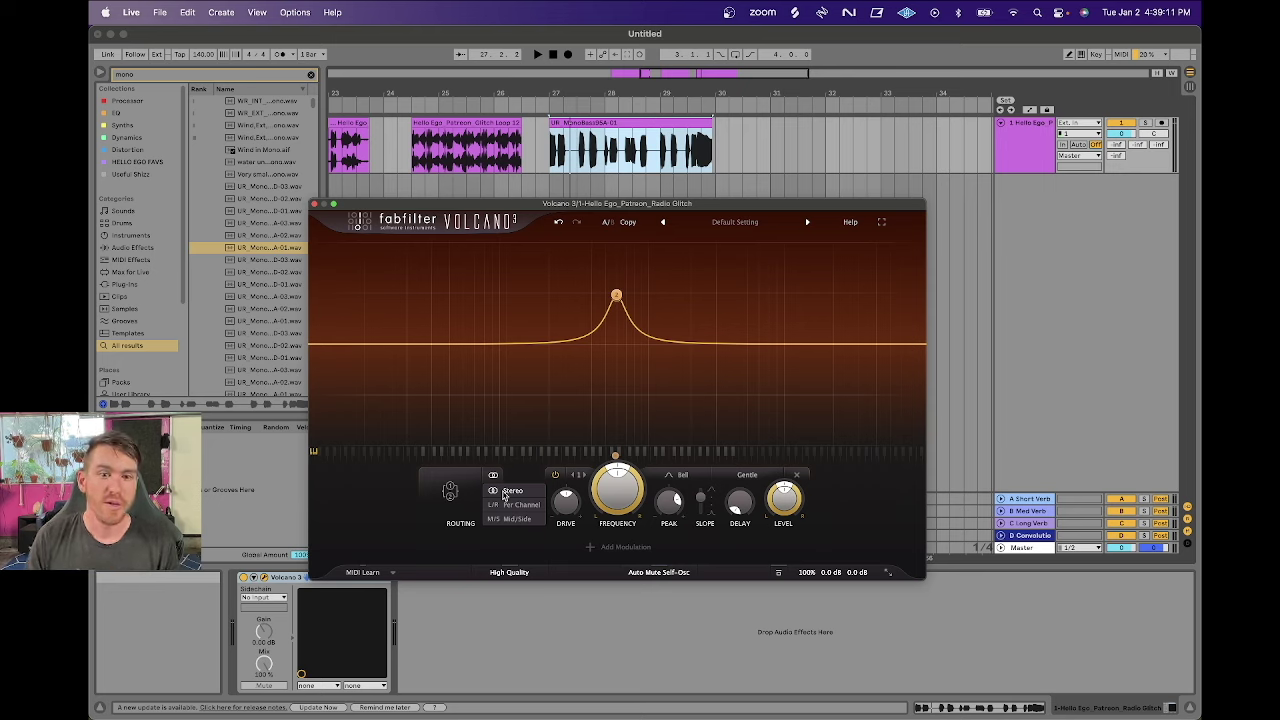
Set the filter routing to Per Channel and play the bass clip with filter 1's delay raised to about 9.6 ms.
click(505, 506)
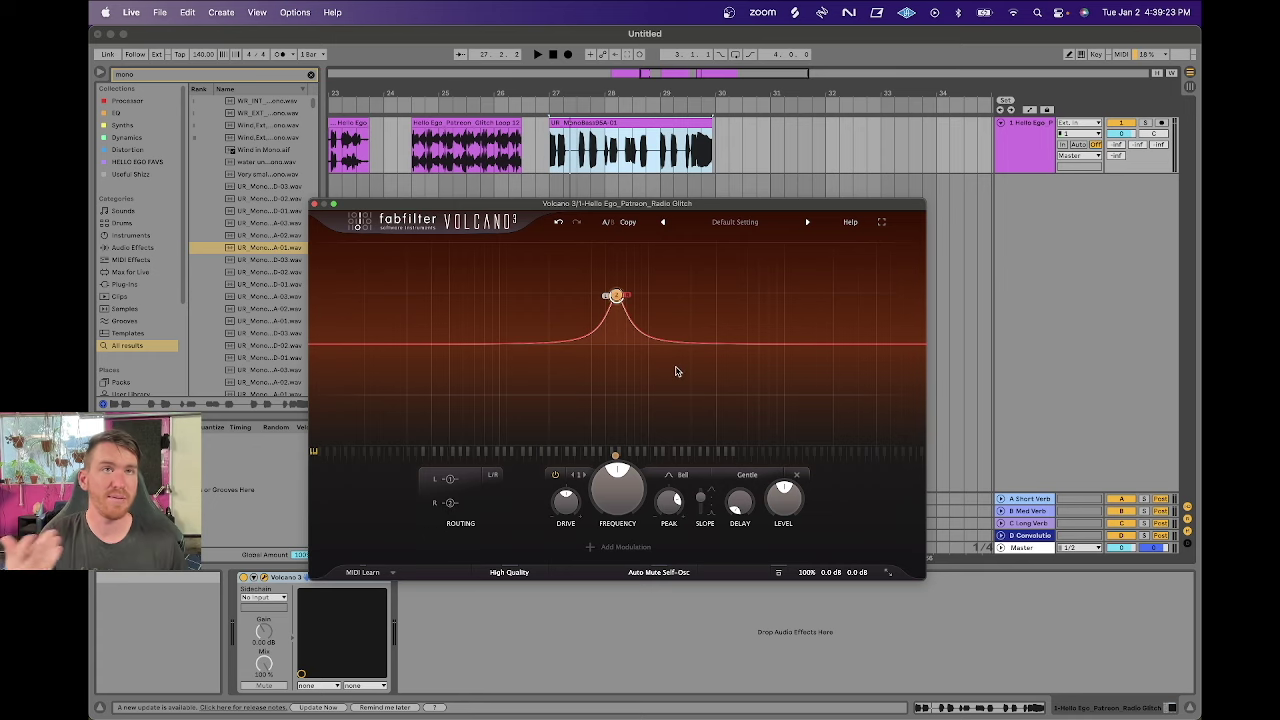
key(space)
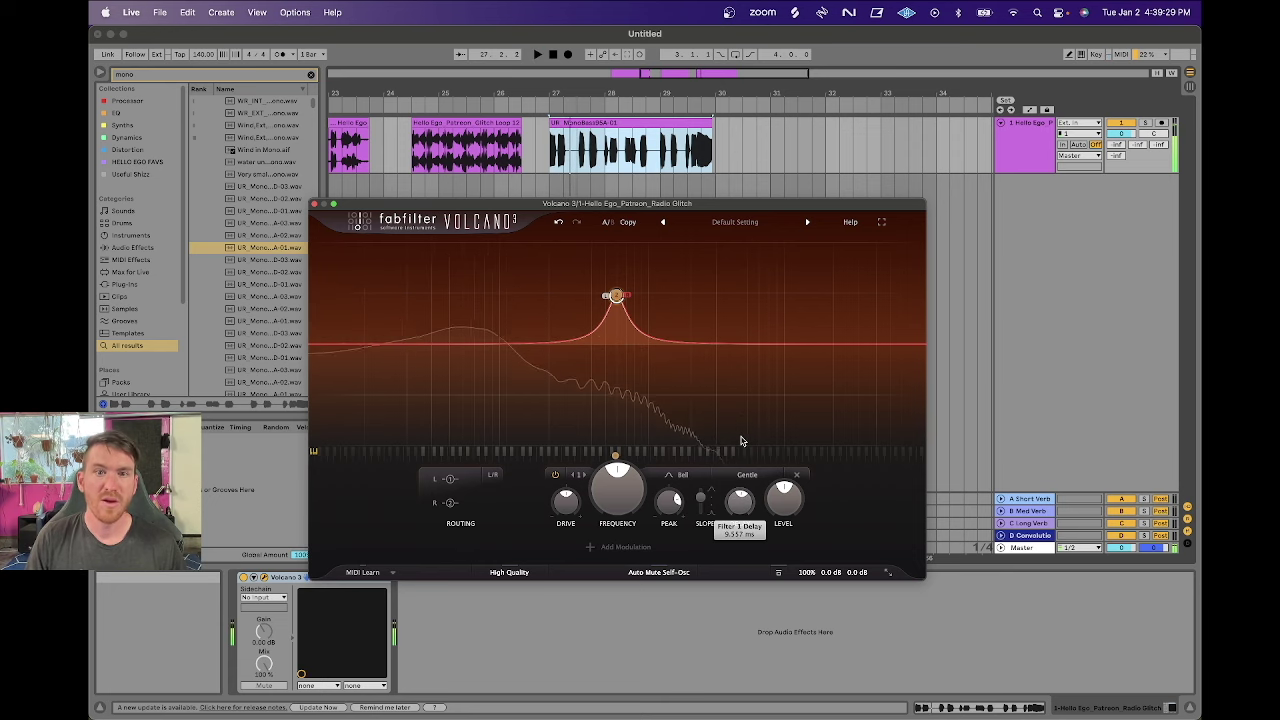
key(space)
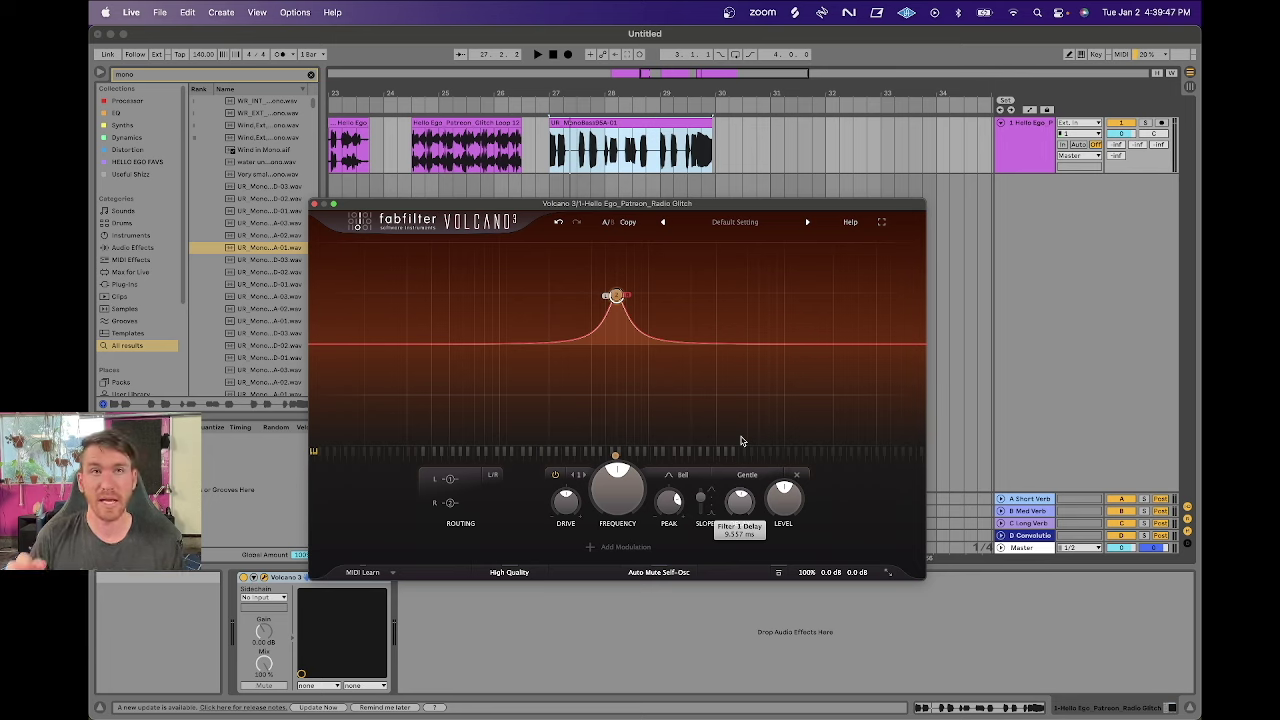
Lower filter 1's delay to about 3 ms while auditioning the bass clip in the per-channel routing.
key(space)
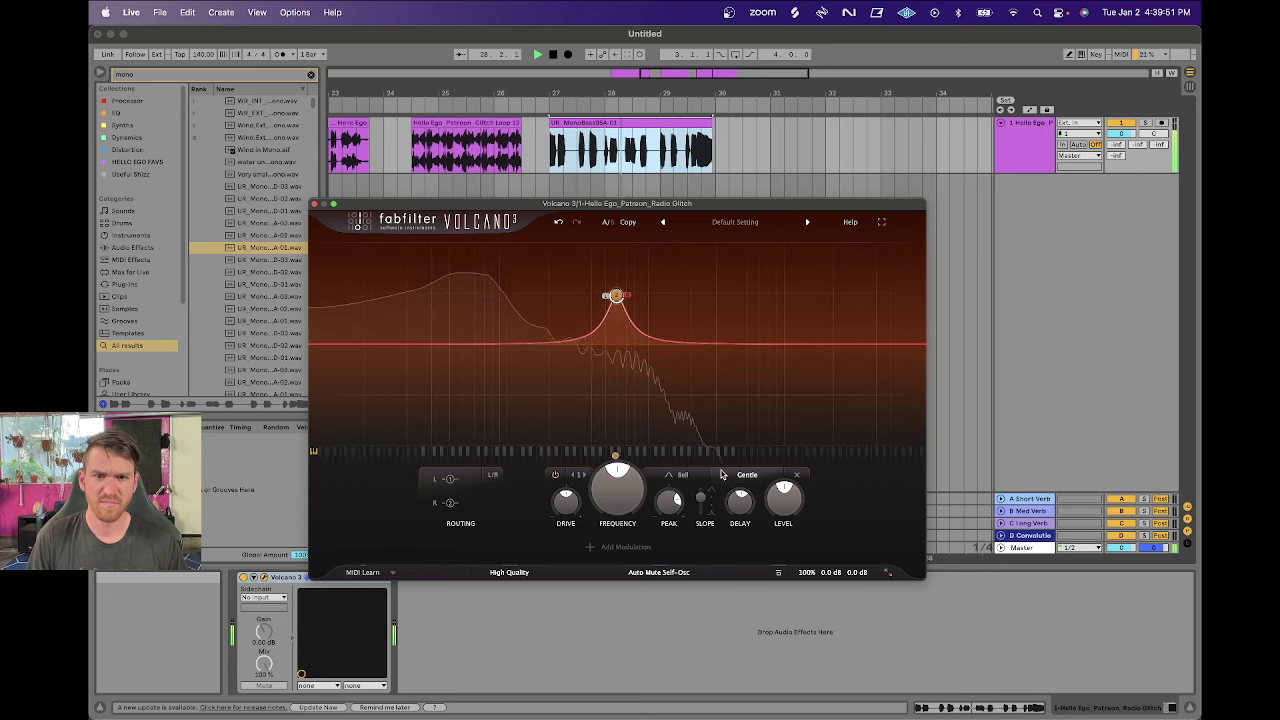
drag(737, 476, 737, 567)
key(space)
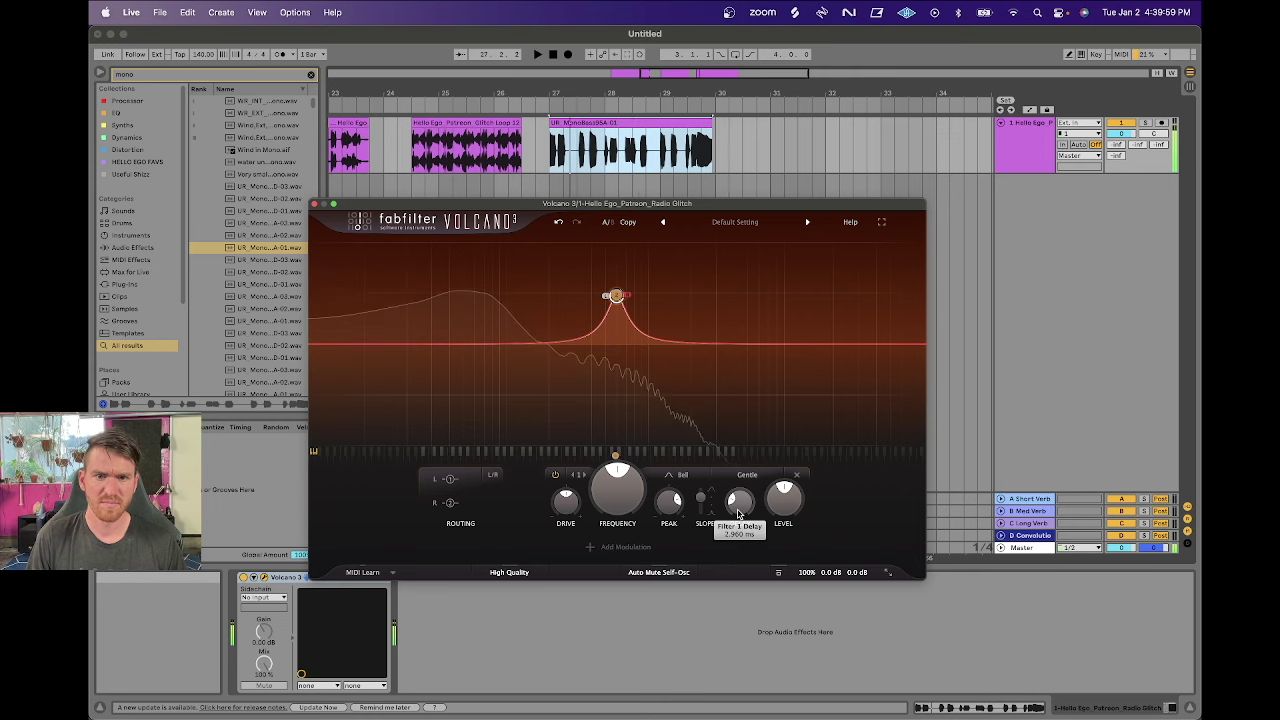
Switch the filter routing to Mid/Side.
mouse_move(740, 513)
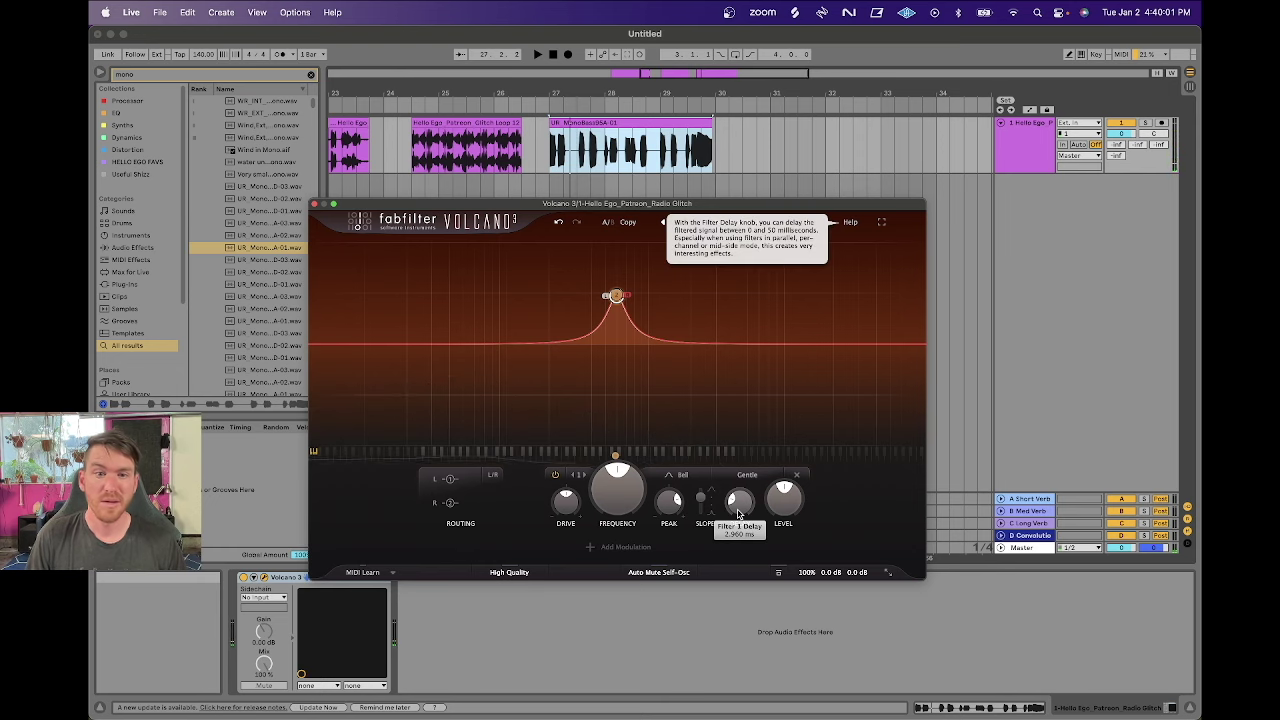
click(493, 475)
click(515, 519)
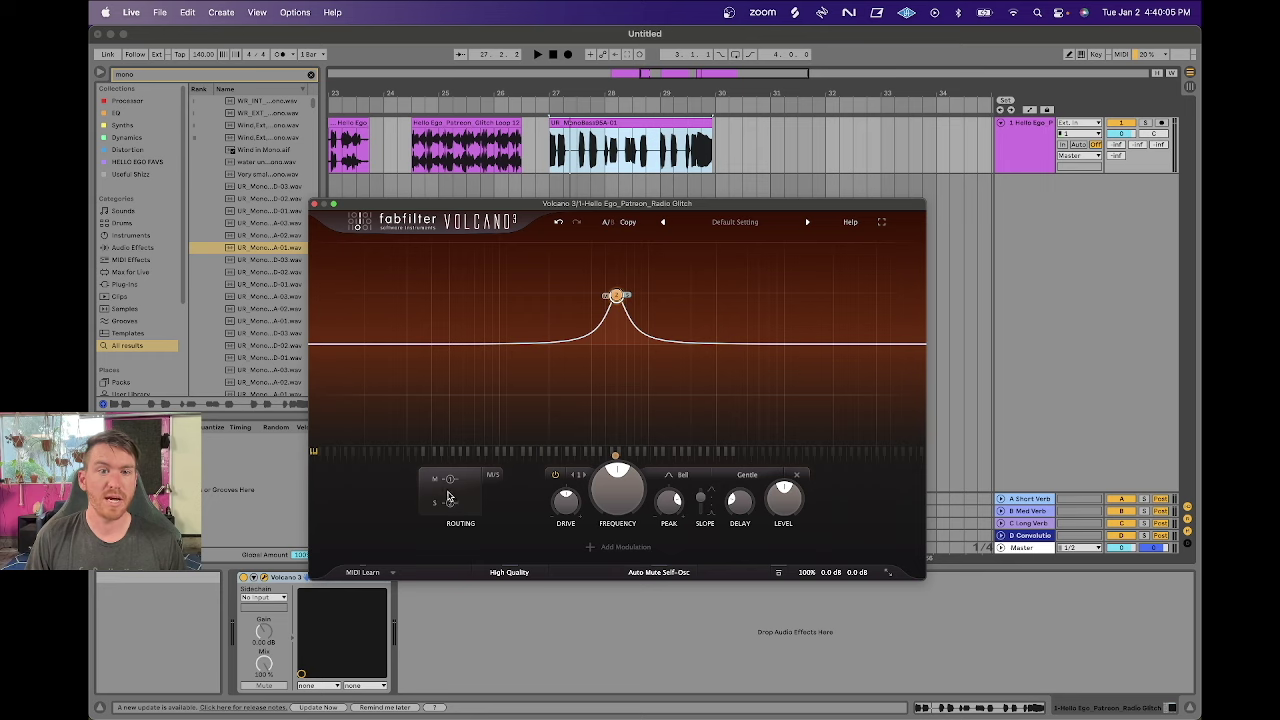
double_click(654, 326)
drag(654, 326, 619, 299)
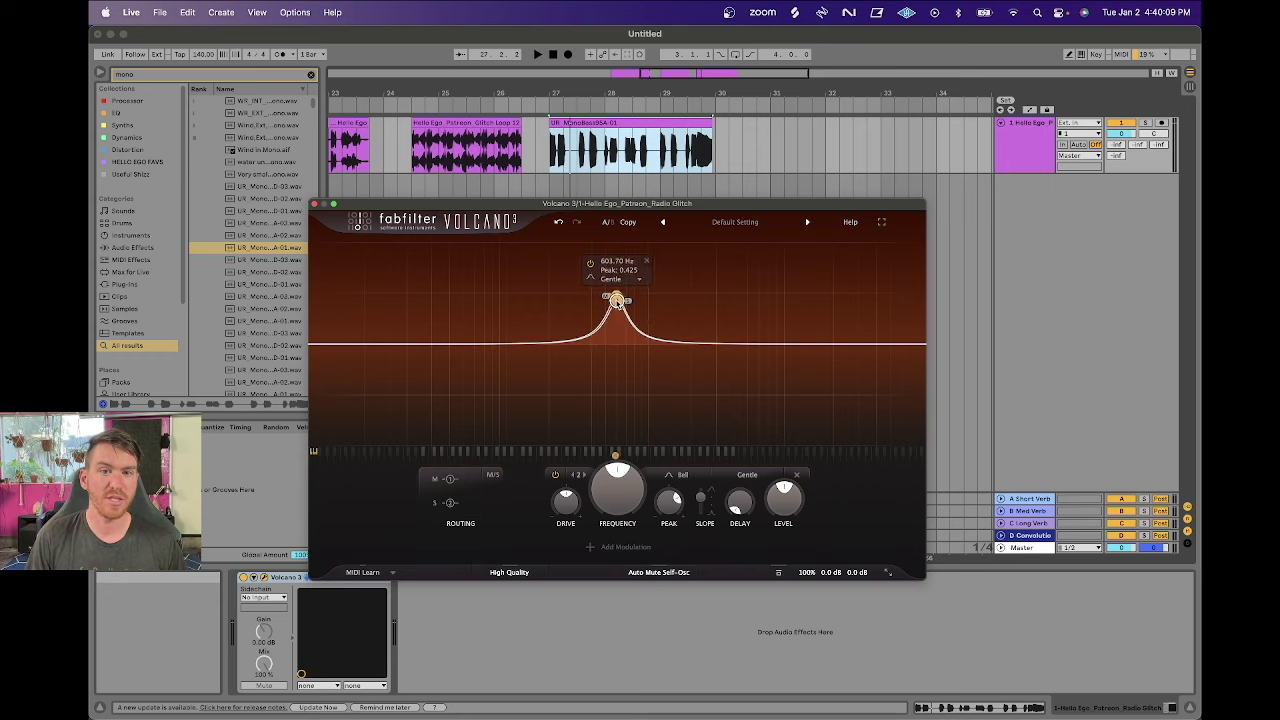
click(559, 223)
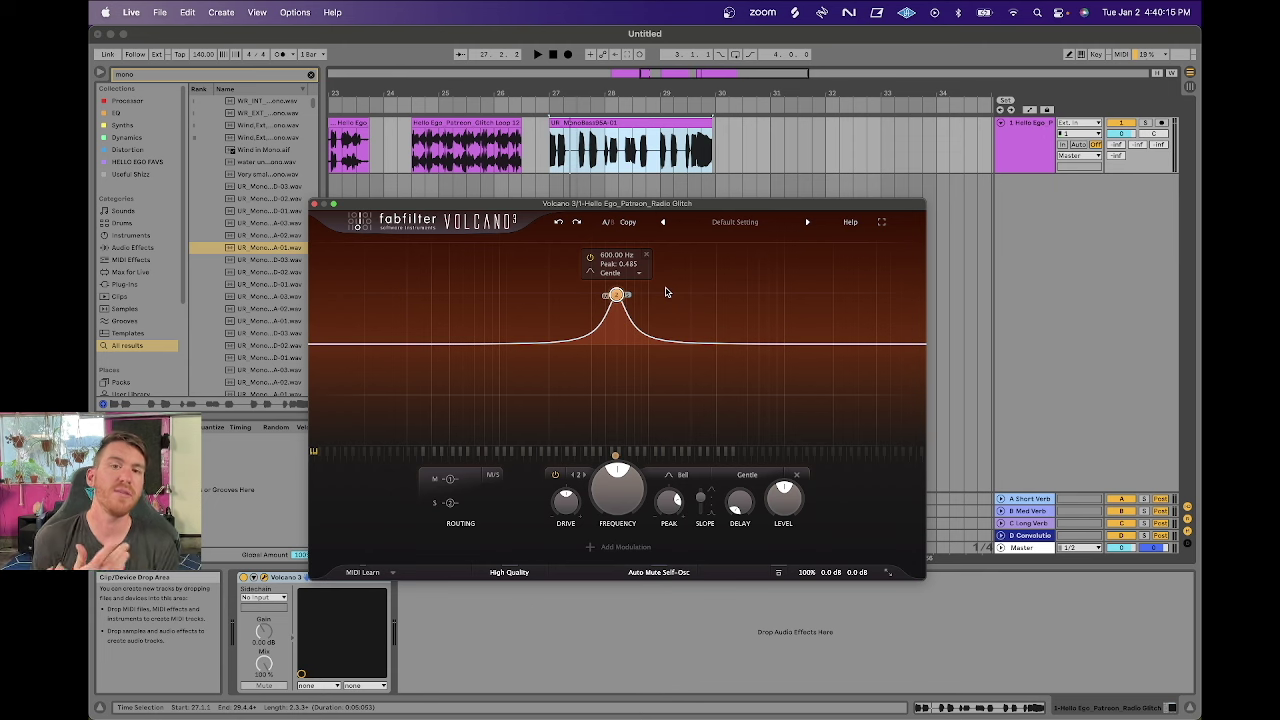
Find Chorus-Ensemble with the search "chor", insert it before Volcano 3, and set its rate to 0.33 Hz and amount to 99%.
click(613, 124)
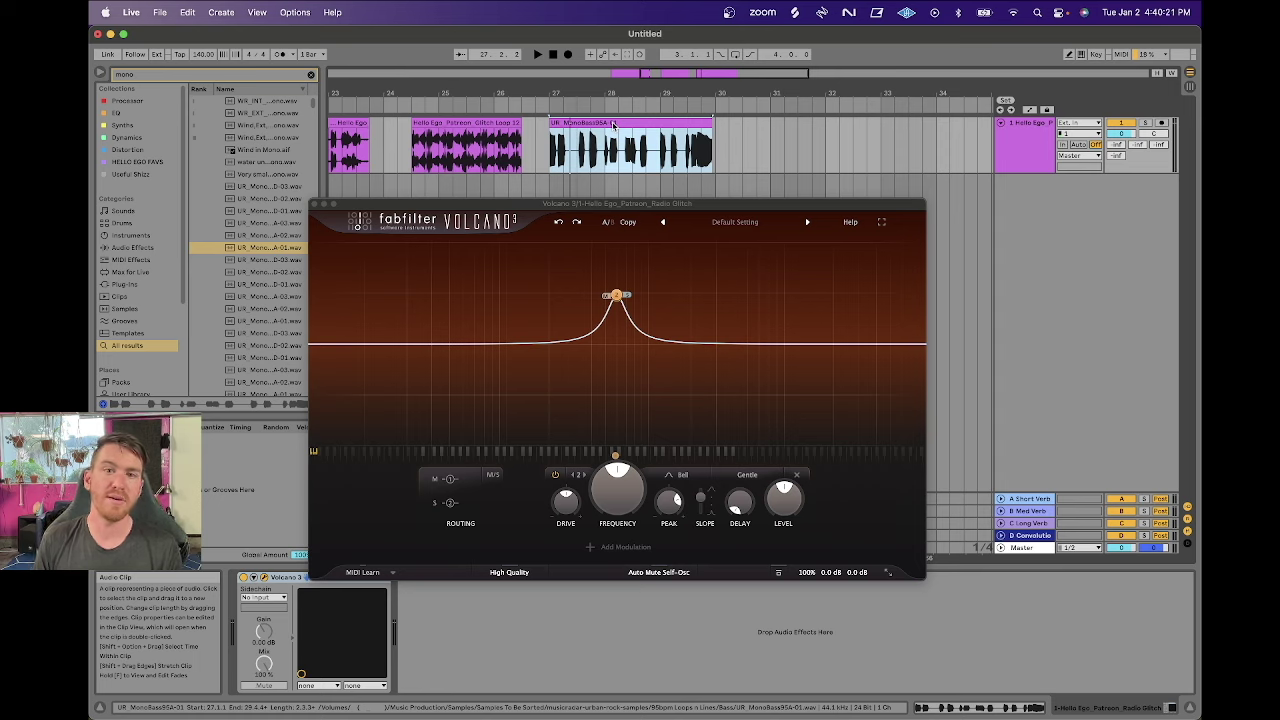
key(super+f)
text(chor)
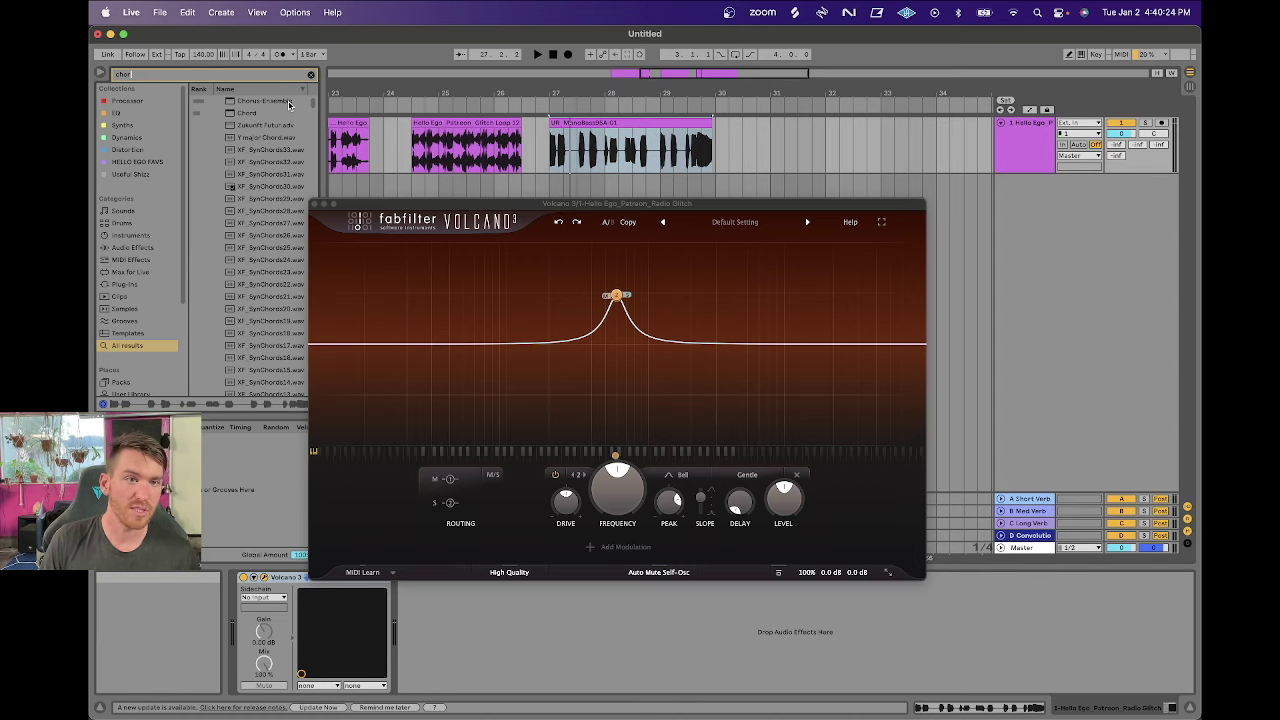
drag(289, 103, 246, 630)
drag(301, 676, 301, 630)
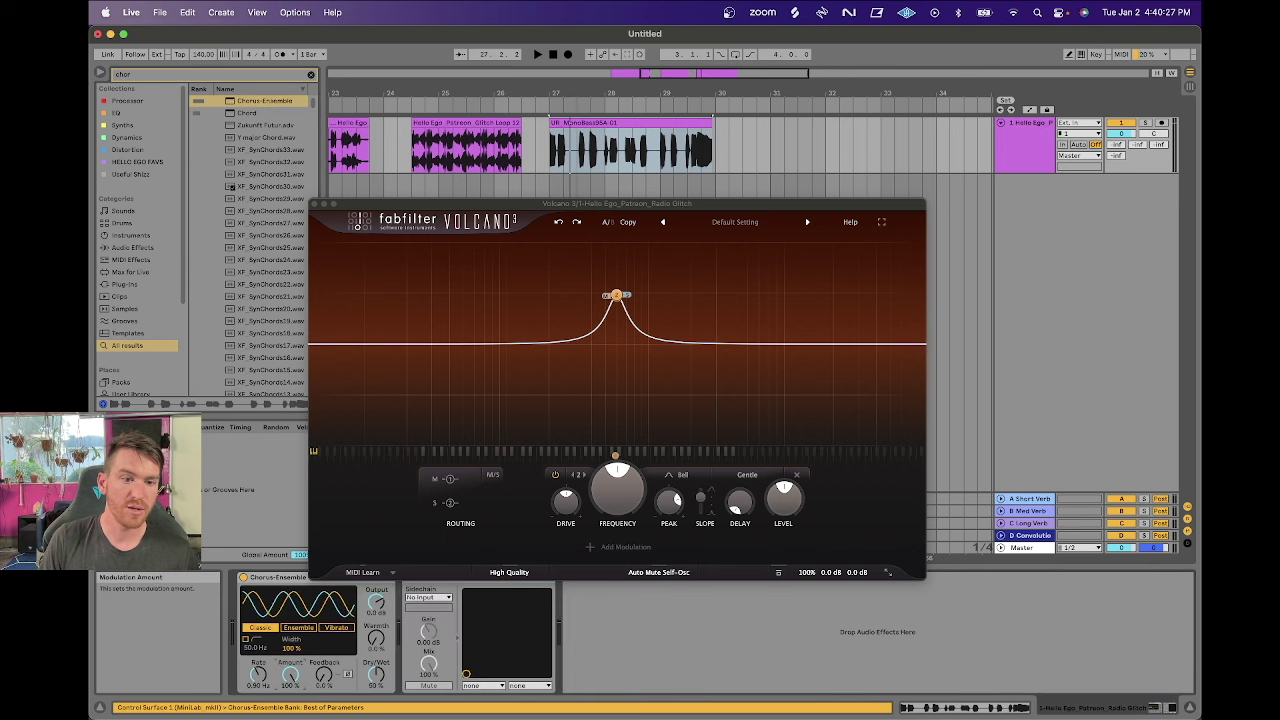
drag(258, 676, 293, 670)
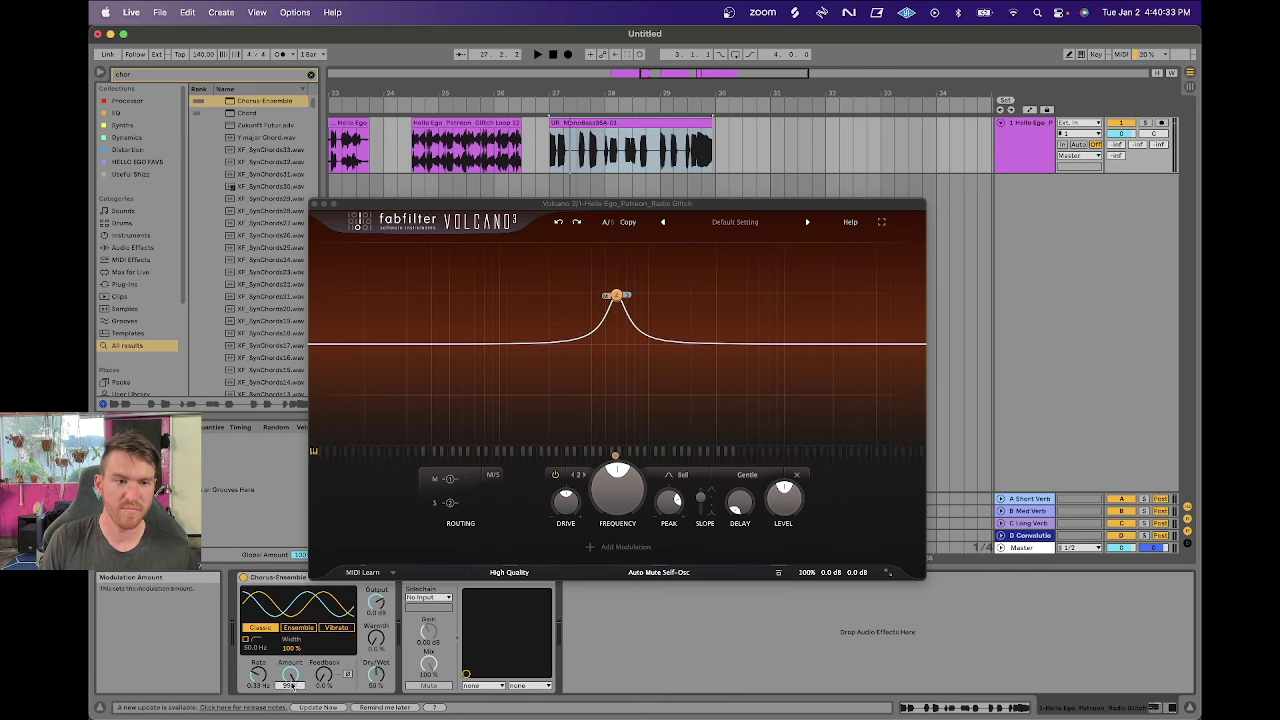
Play the bass clip and move filter 2, on the side signal, well above filter 1 in frequency with a higher peak.
mouse_move(618, 296)
key(space)
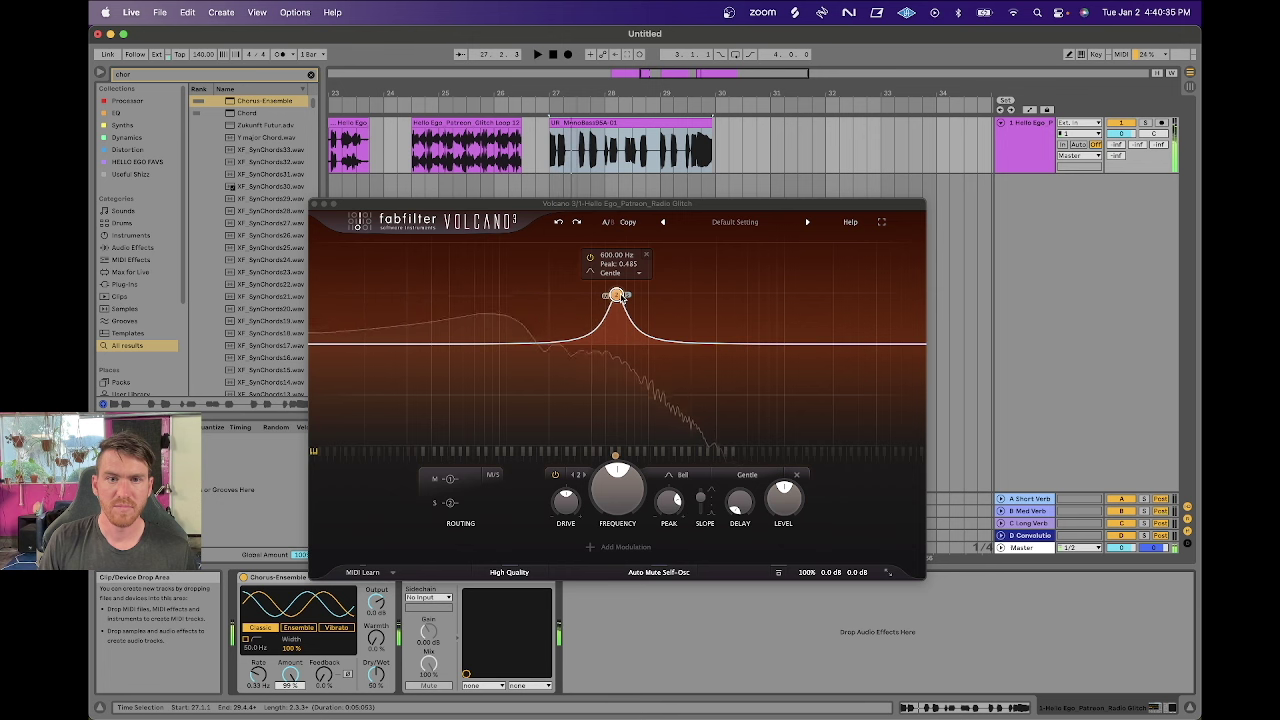
drag(682, 300, 696, 280)
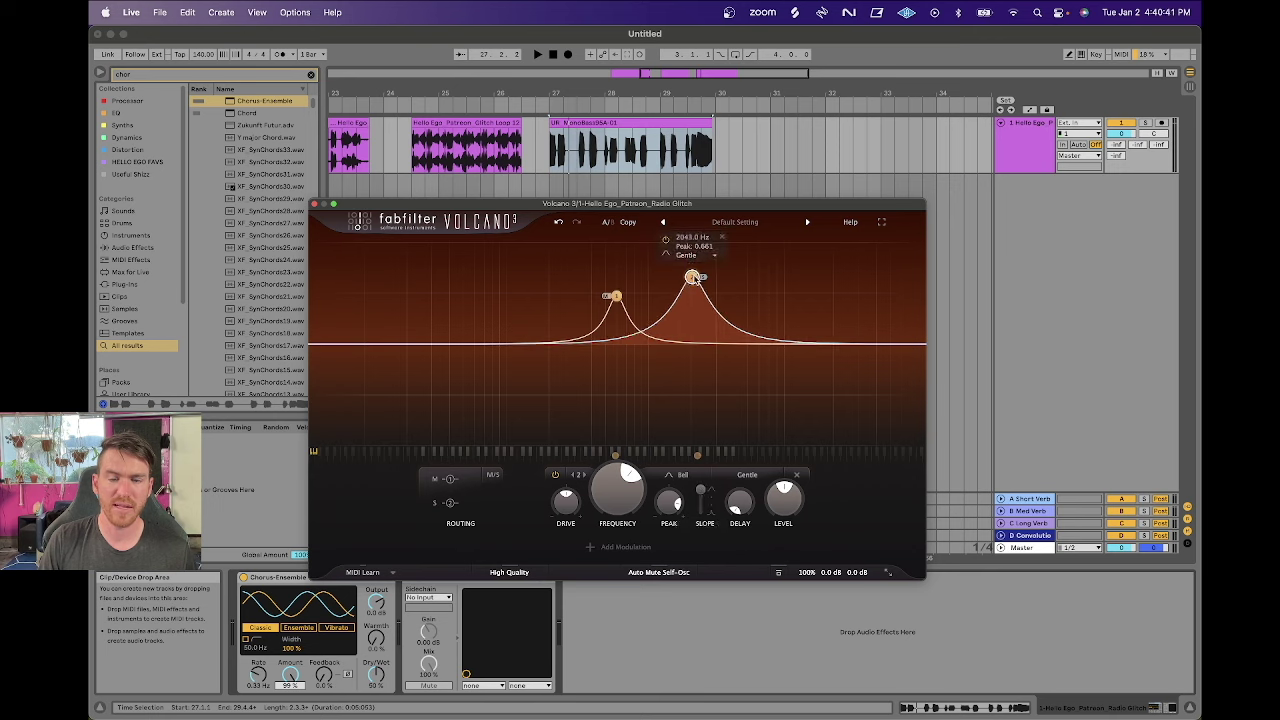
drag(695, 283, 675, 246)
key(space)
Move filter 1 to about 83 Hz with a peak of about 0.53, and filter 2 to about 741 Hz with a peak of about 0.61.
drag(619, 303, 475, 262)
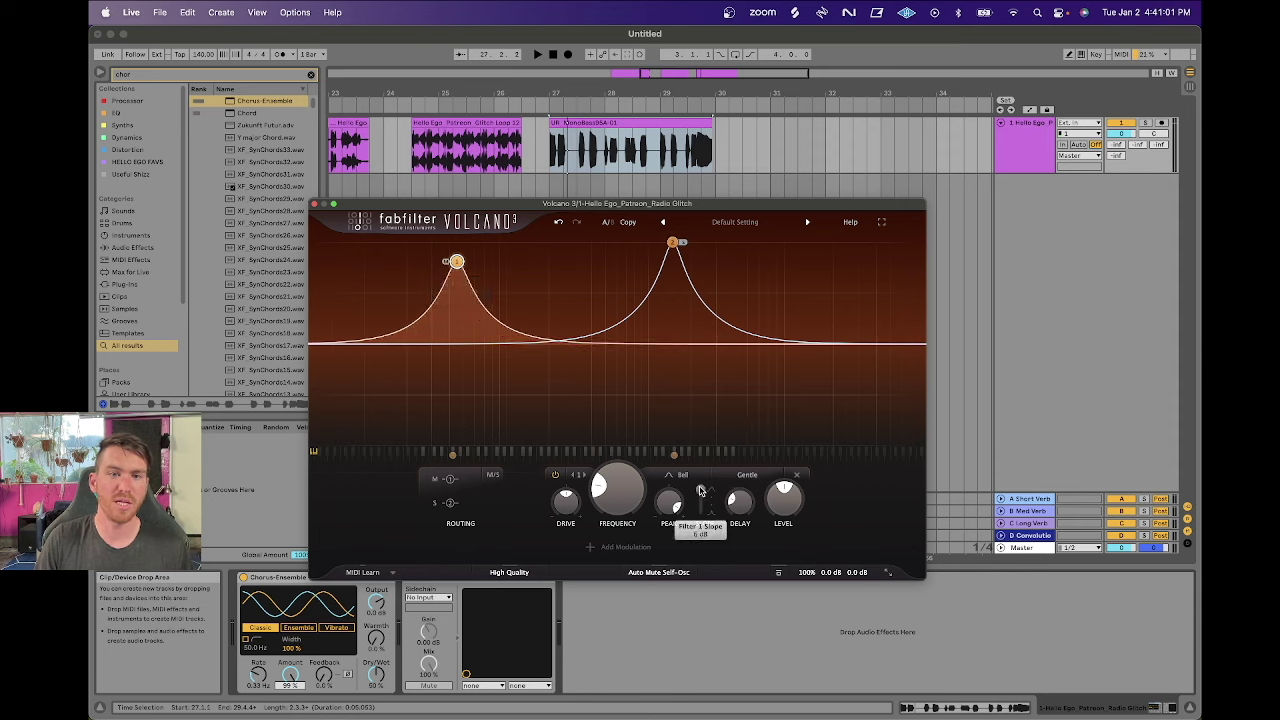
drag(457, 264, 493, 293)
drag(675, 243, 630, 281)
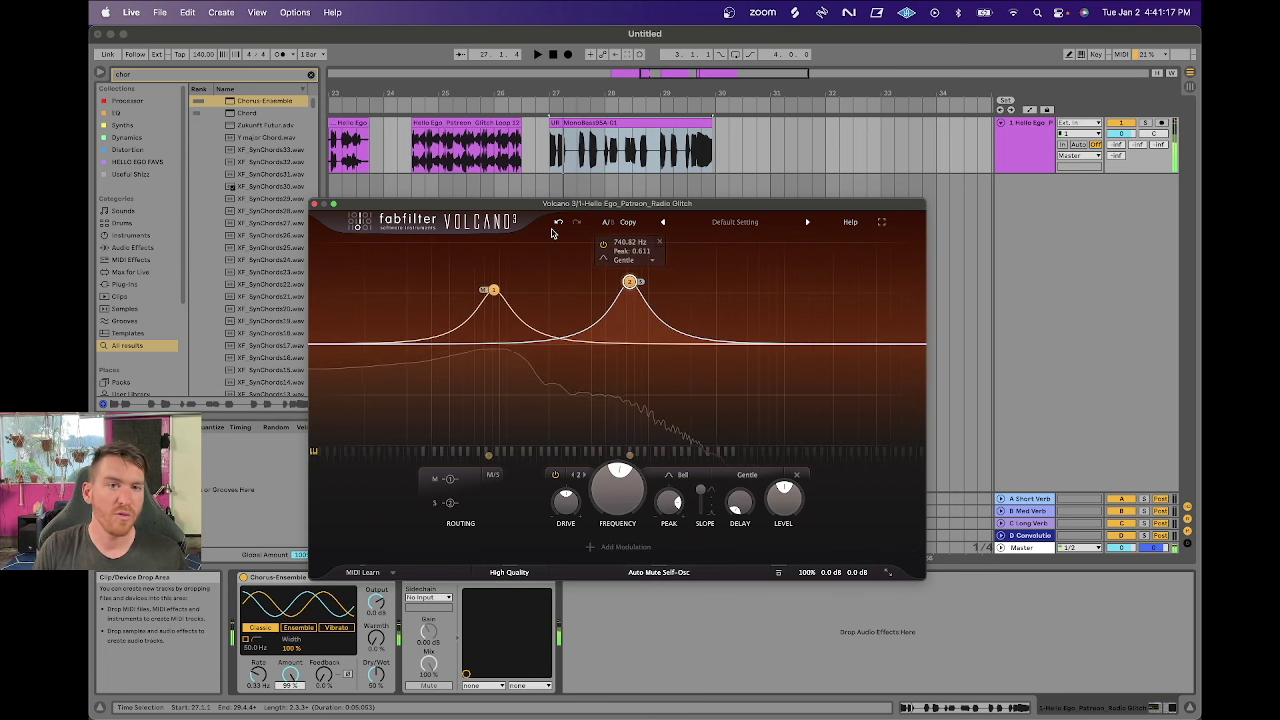
Play the Glitch Loop 12 clip, move filter 1 up in frequency to a slight cut, and set filter 2 to about 177 Hz, peak 0.52.
click(447, 120)
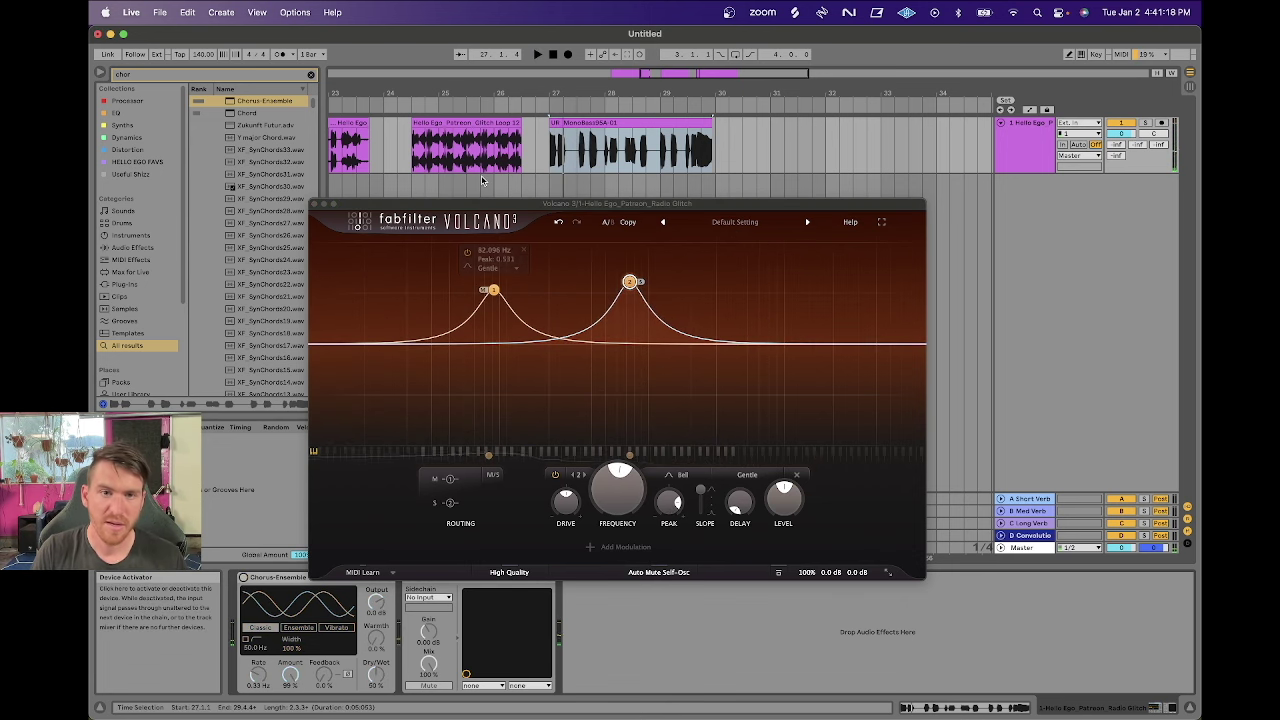
click(447, 120)
key(z)
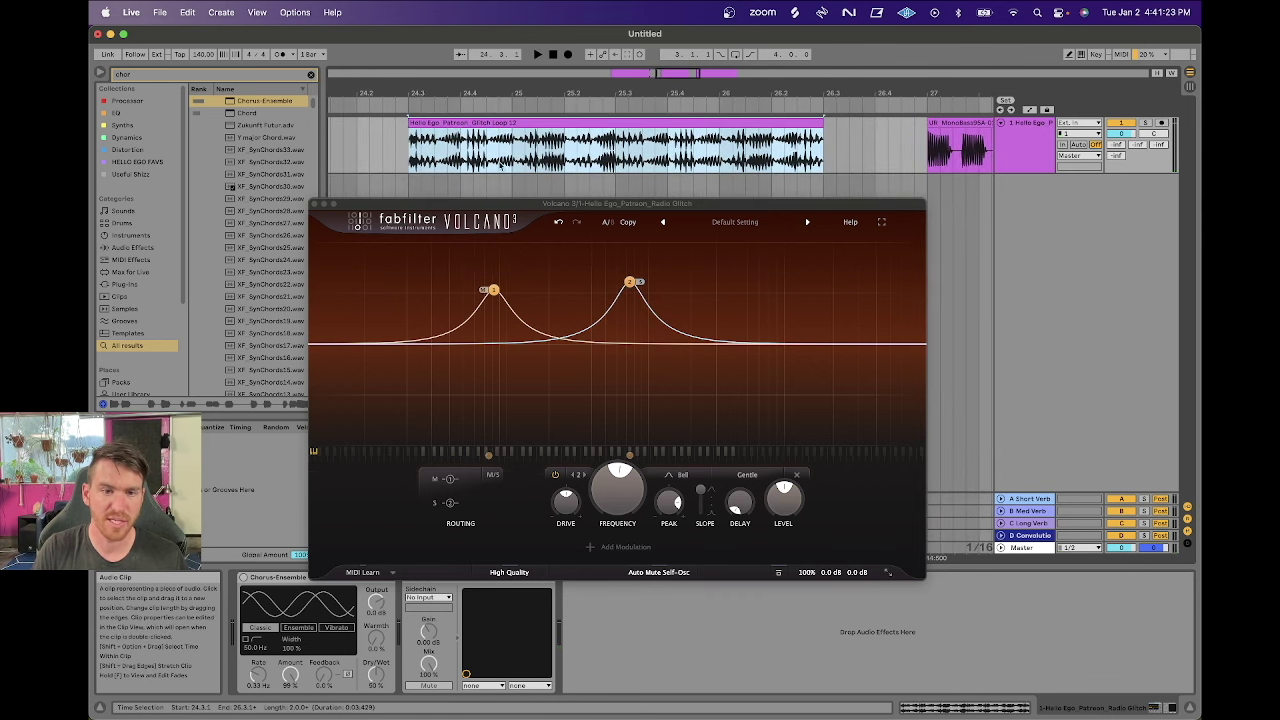
key(space)
drag(631, 285, 562, 250)
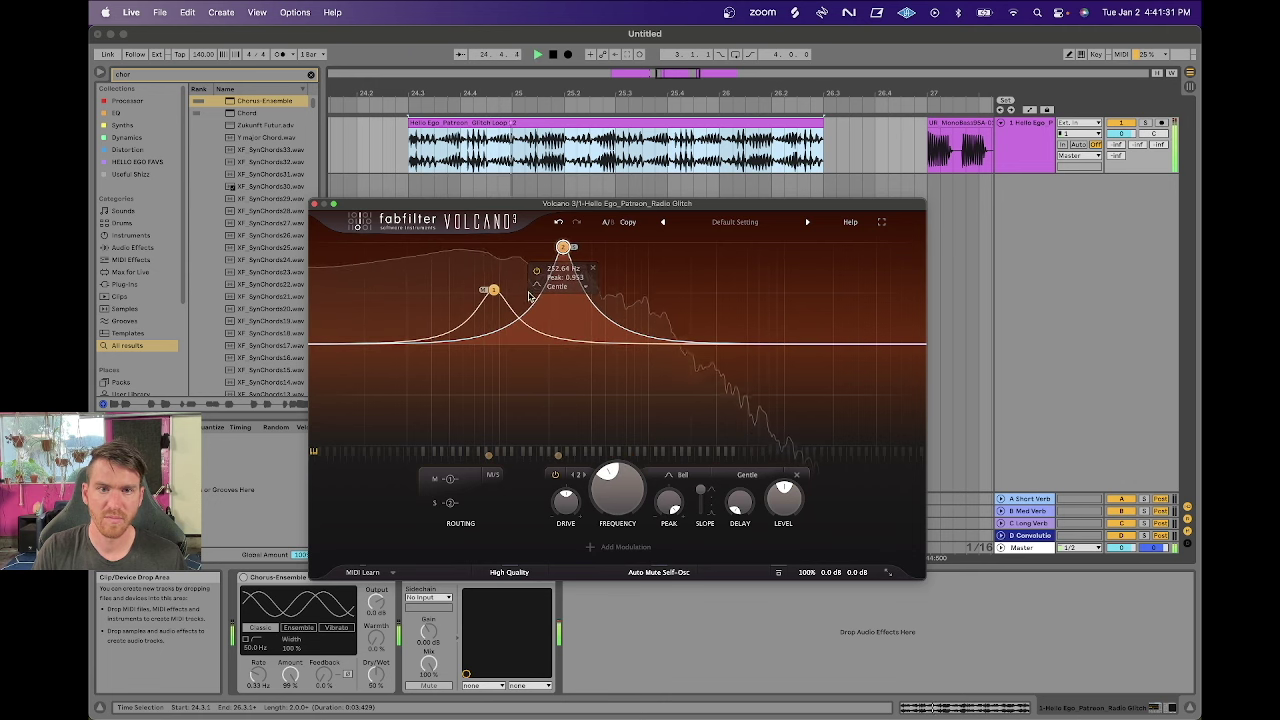
drag(493, 295, 694, 361)
drag(565, 248, 544, 294)
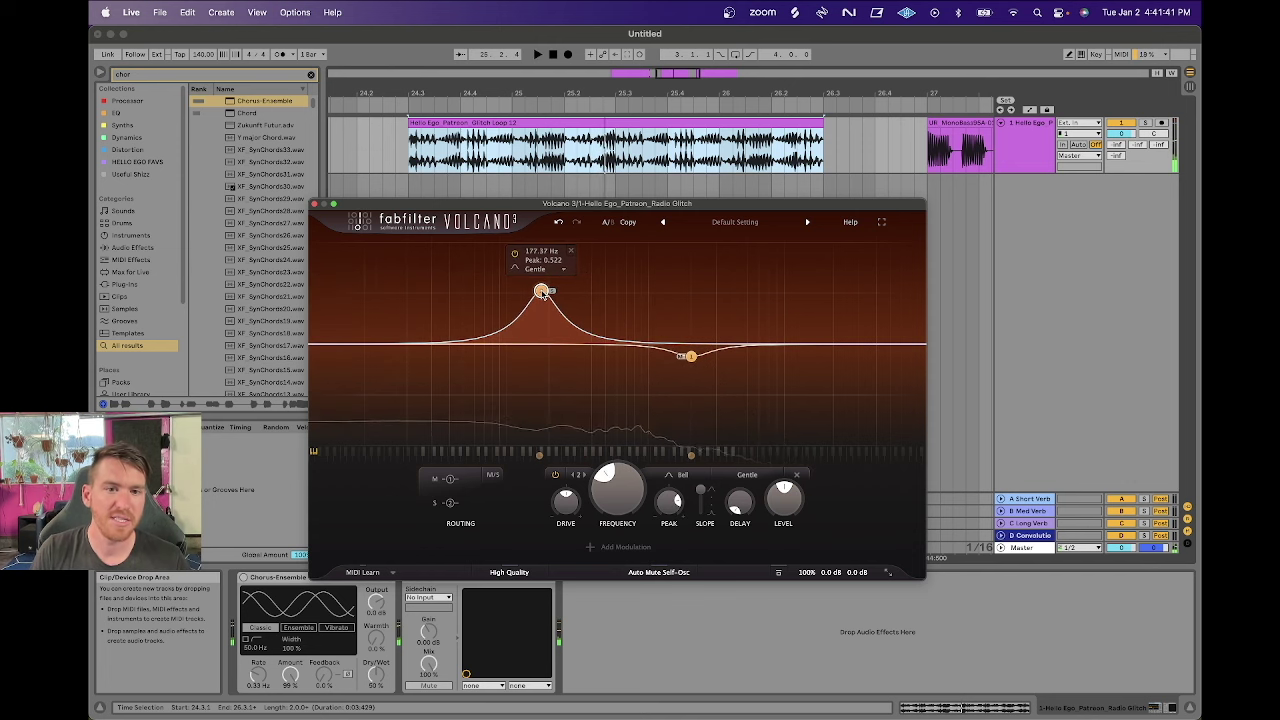
Switch the filter routing back to Stereo and remove filter 2.
click(492, 475)
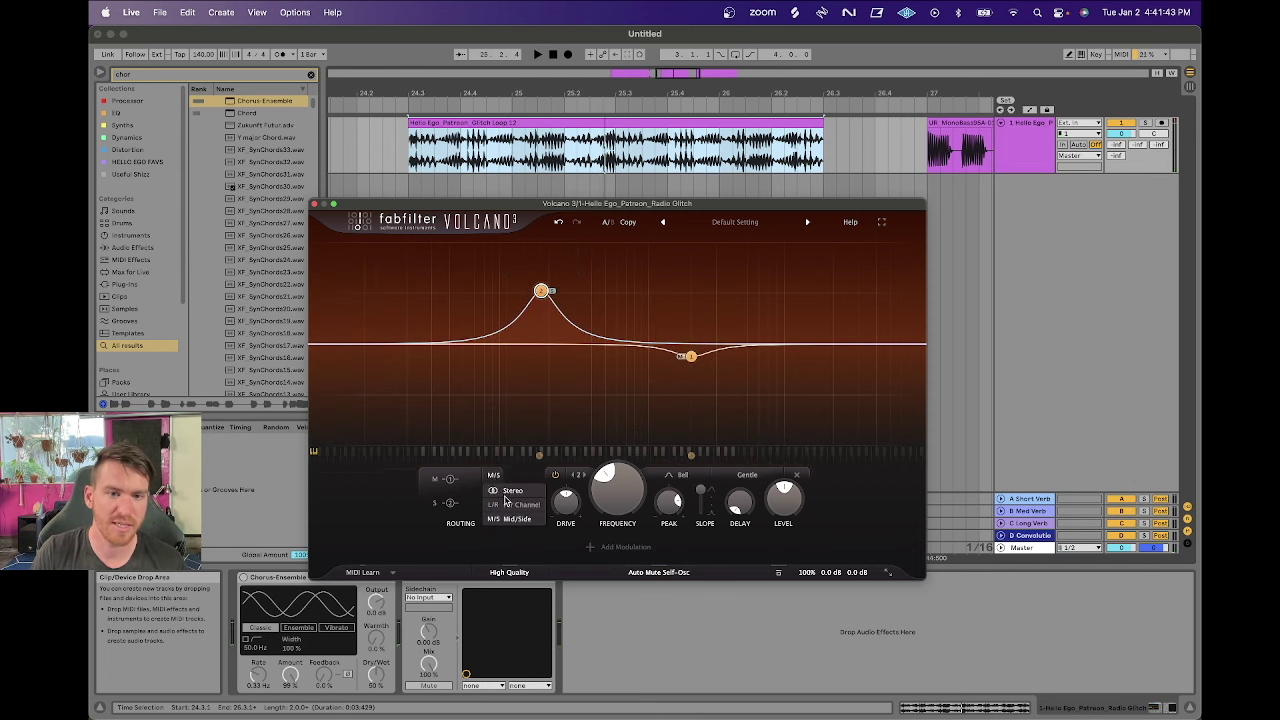
click(506, 493)
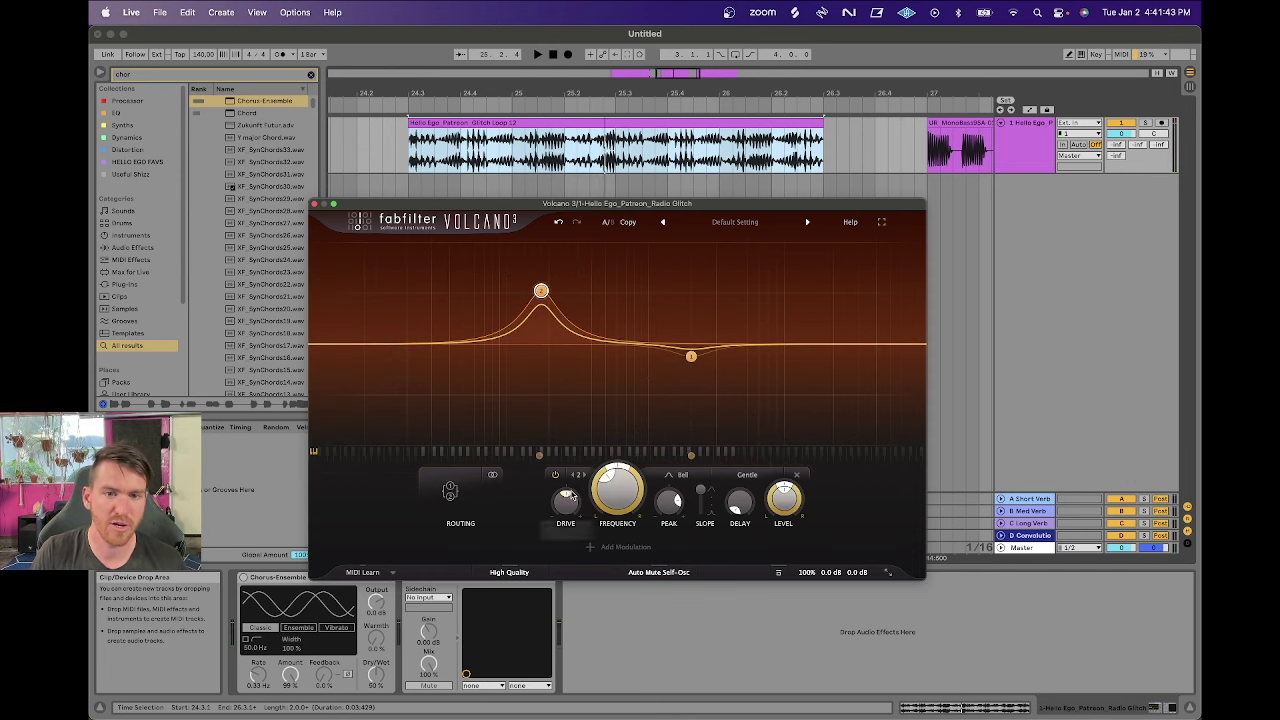
click(797, 476)
Move filter 1 to about 358 Hz with a 0.22 peak, and add flat bell filters at about 1930 Hz, 91 Hz and 8522 Hz.
drag(691, 358, 586, 324)
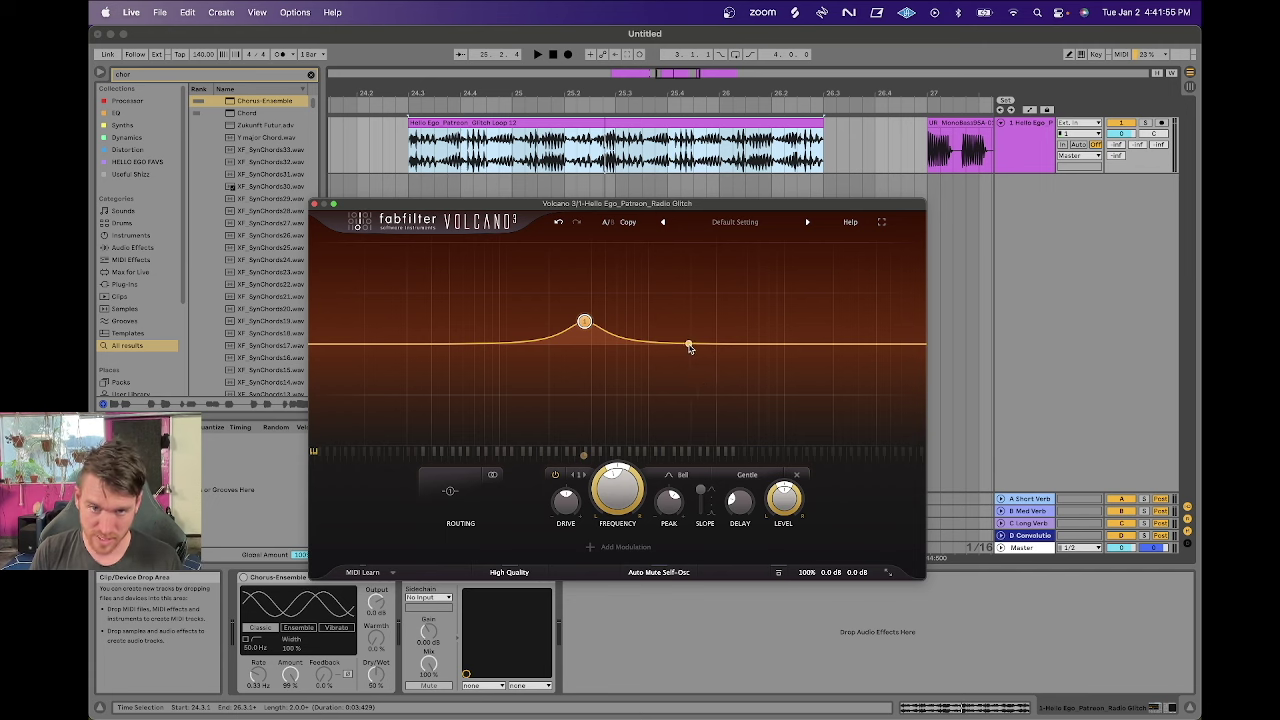
double_click(689, 345)
double_click(502, 345)
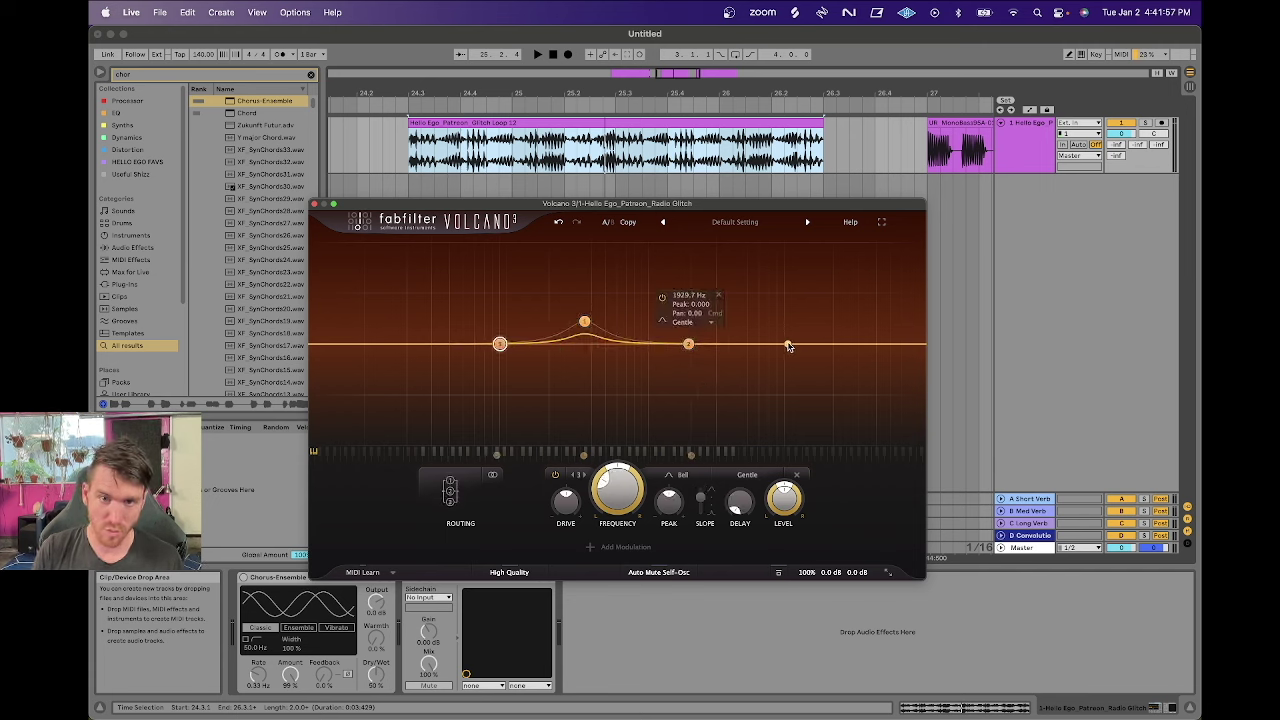
double_click(788, 345)
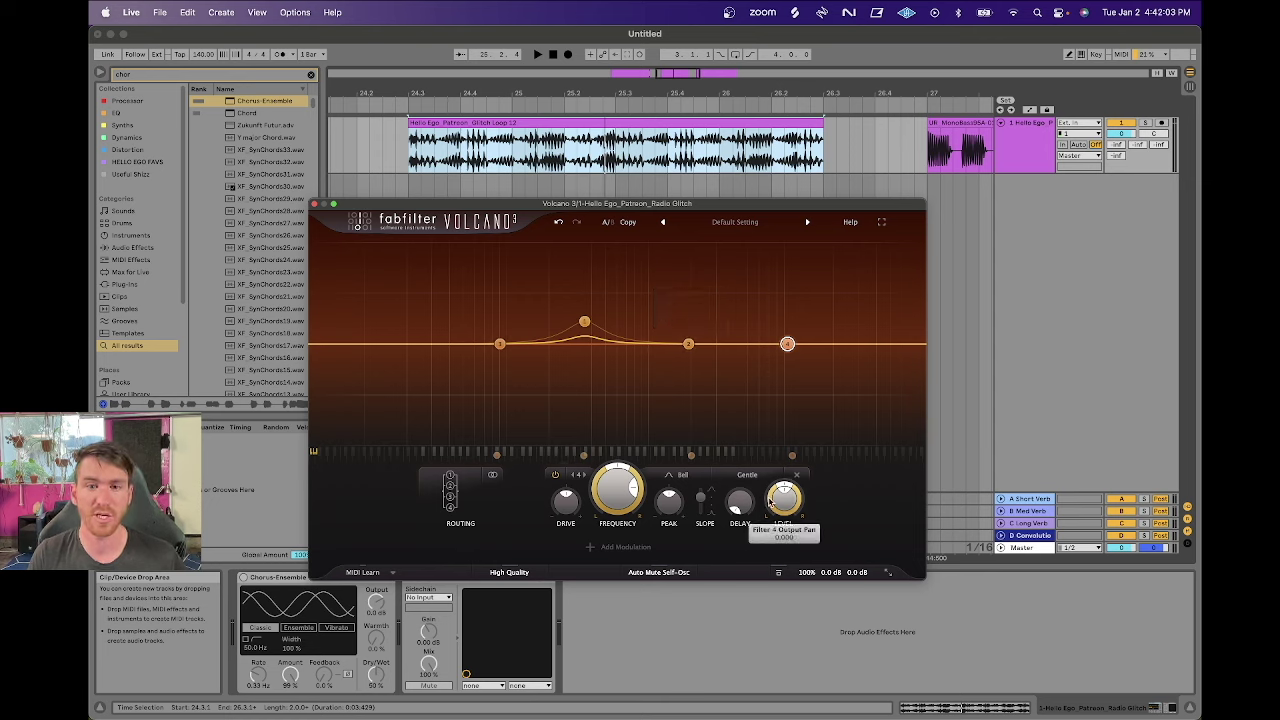
Set the filter styles to Raw for filter 4, Gentle for filter 2, Classic for filter 1 and Metal for filter 3.
click(747, 476)
click(747, 522)
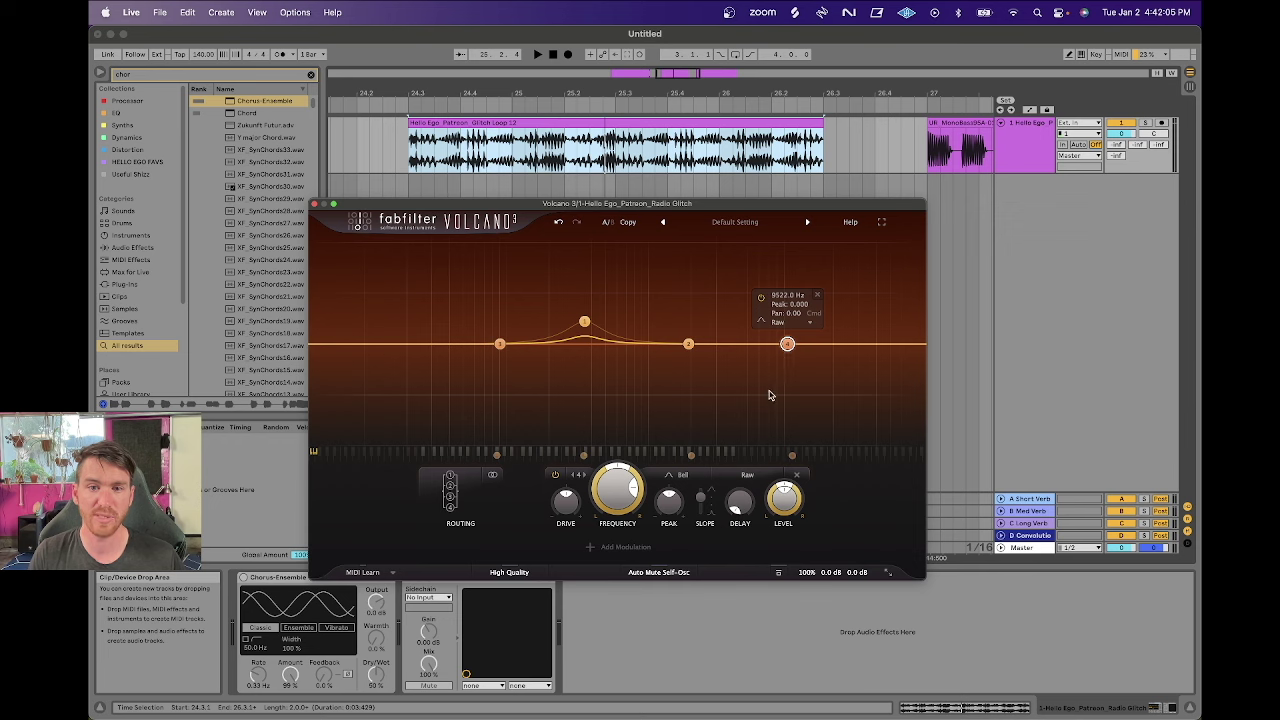
click(746, 478)
click(746, 579)
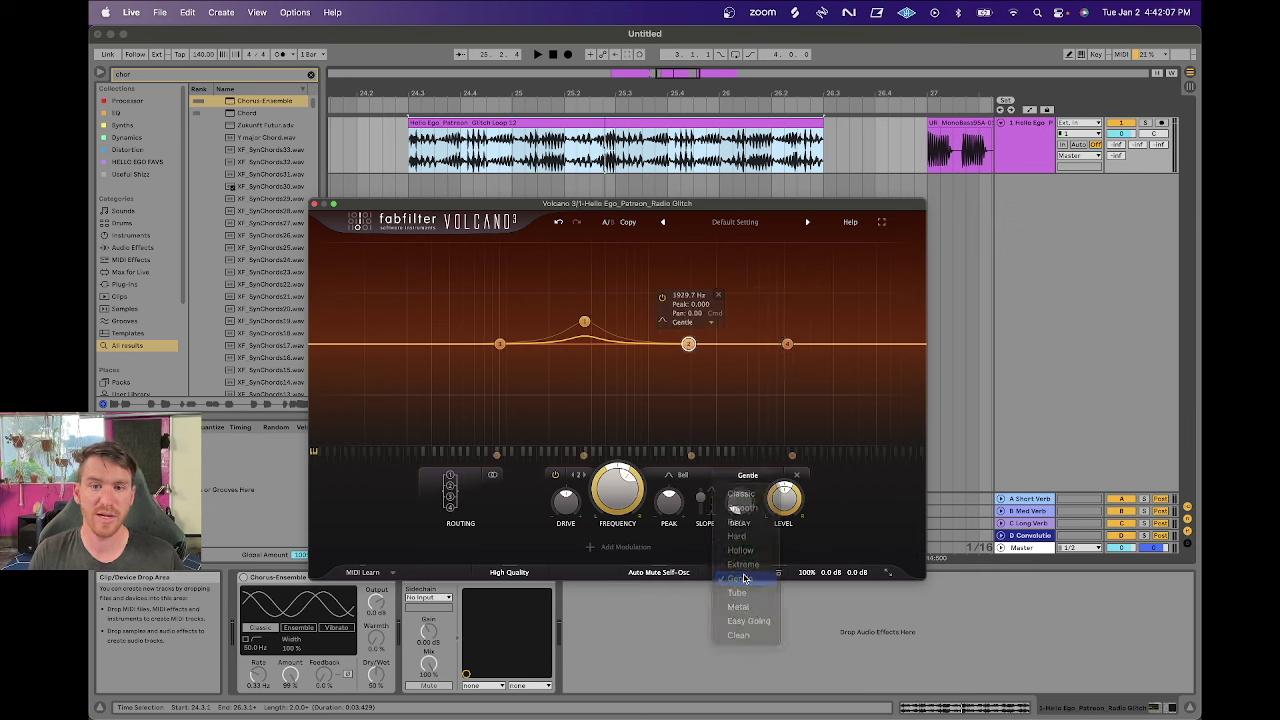
click(581, 322)
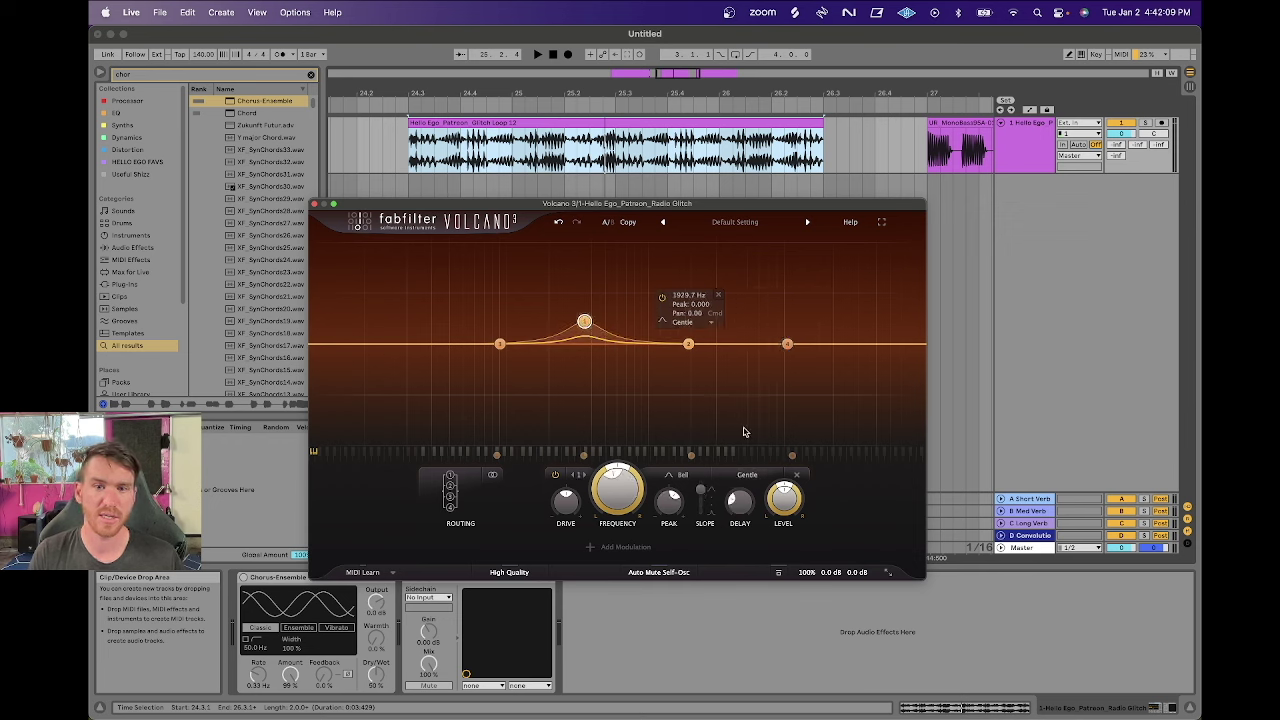
click(747, 474)
click(742, 495)
click(500, 344)
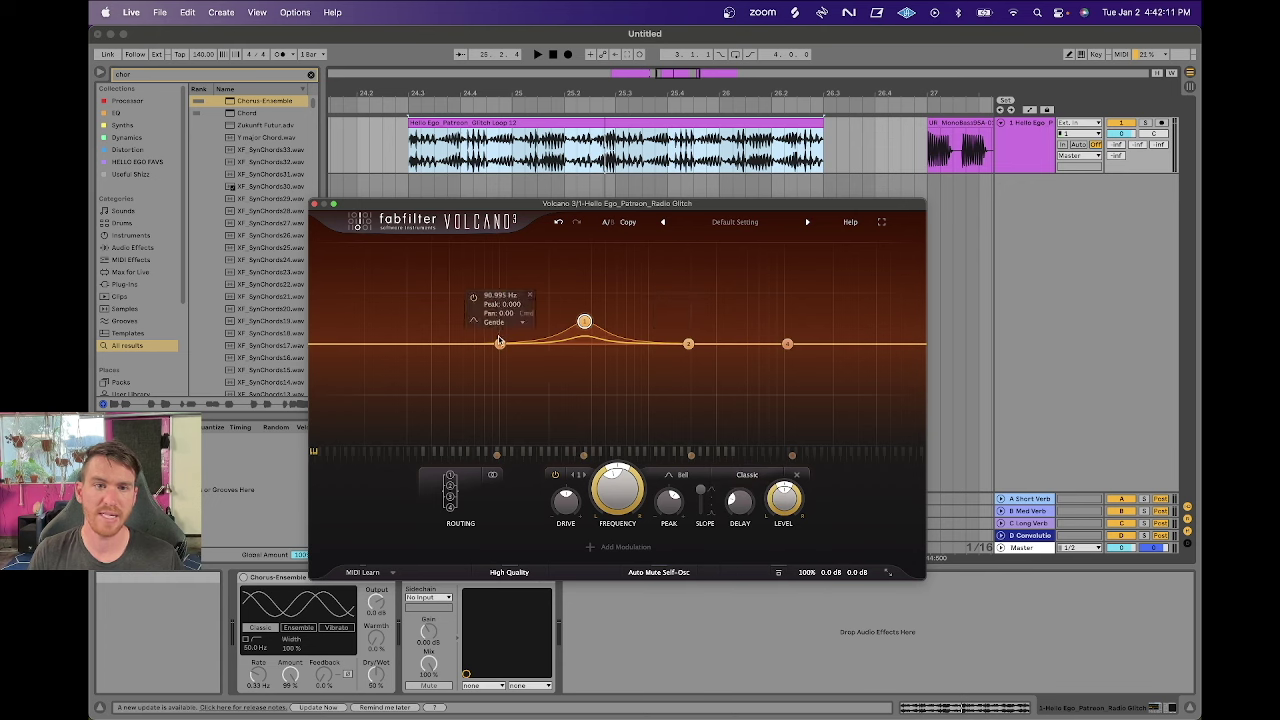
click(747, 474)
click(752, 608)
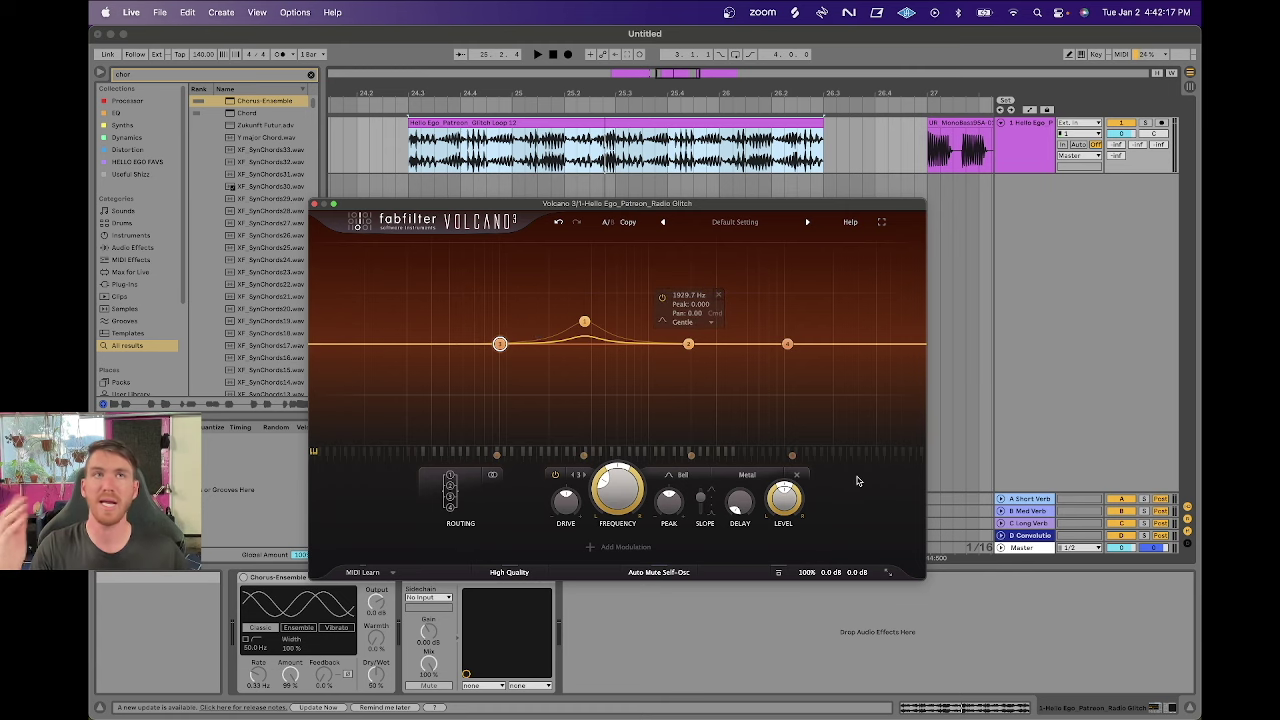
Route all four filters in series, and change filter 1 to a Low Pass at about 26 Hz.
click(452, 491)
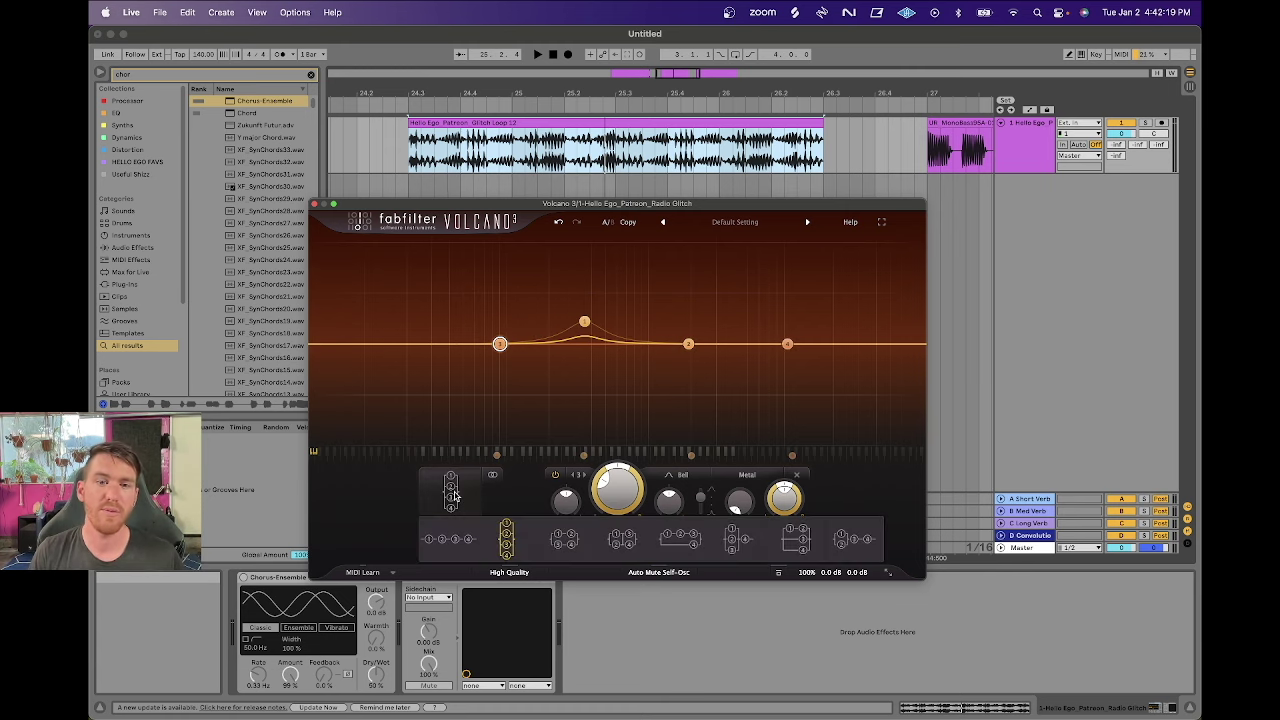
click(445, 545)
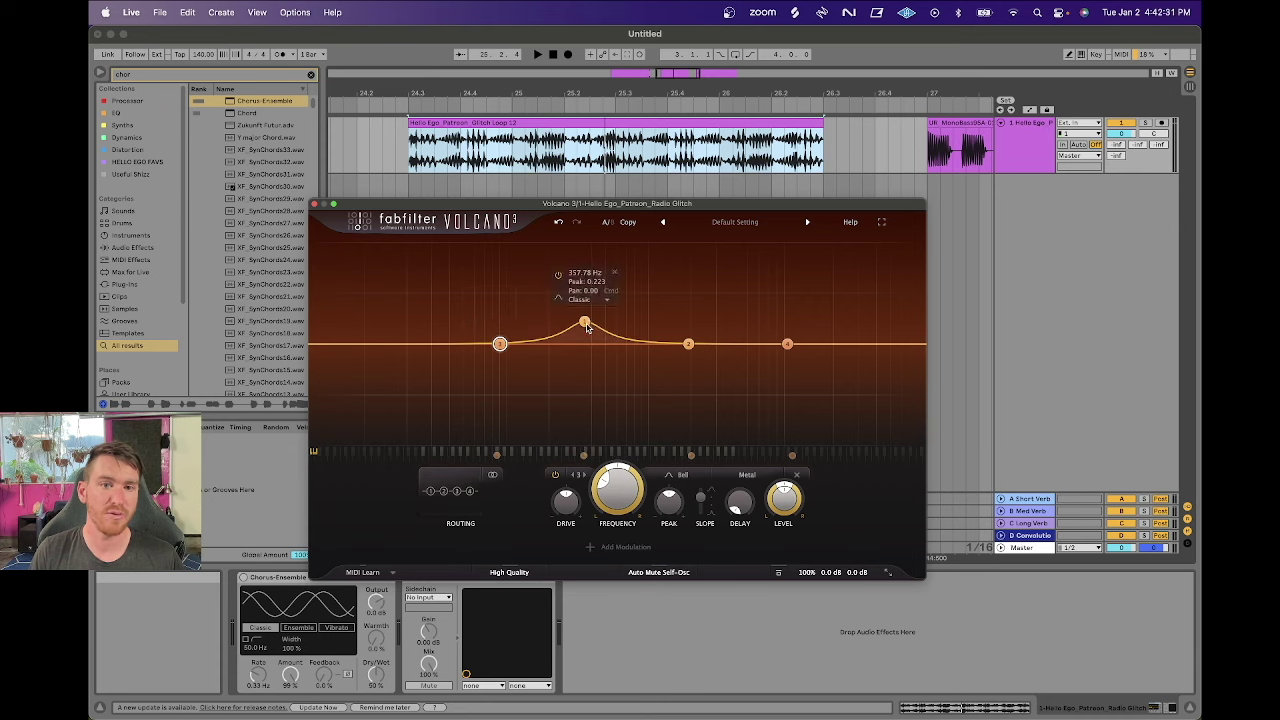
drag(584, 322, 448, 305)
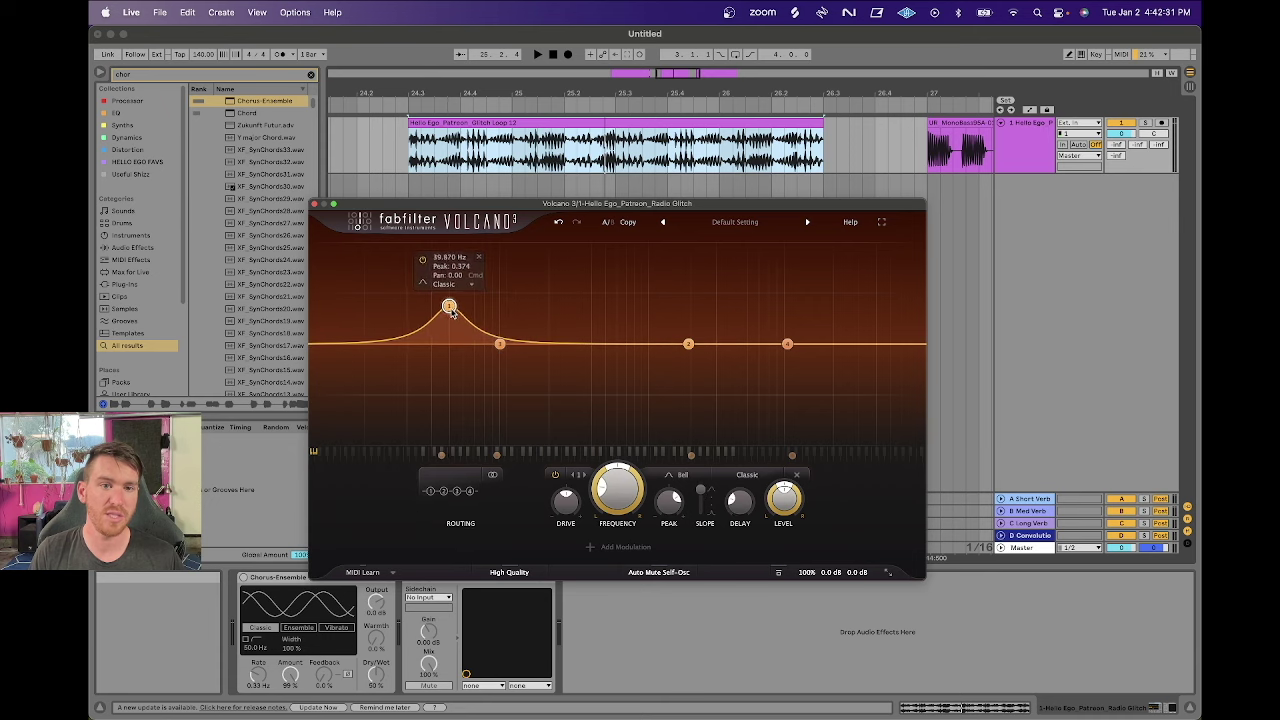
click(680, 475)
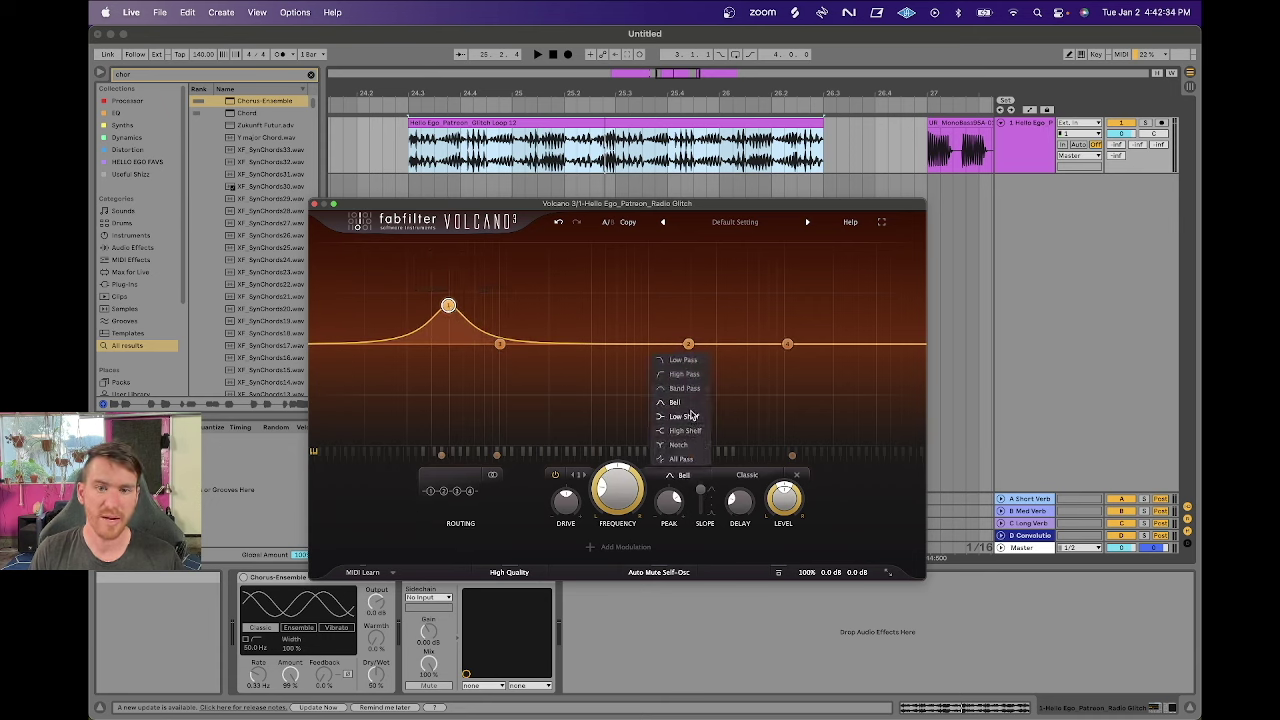
click(683, 359)
drag(450, 346, 422, 346)
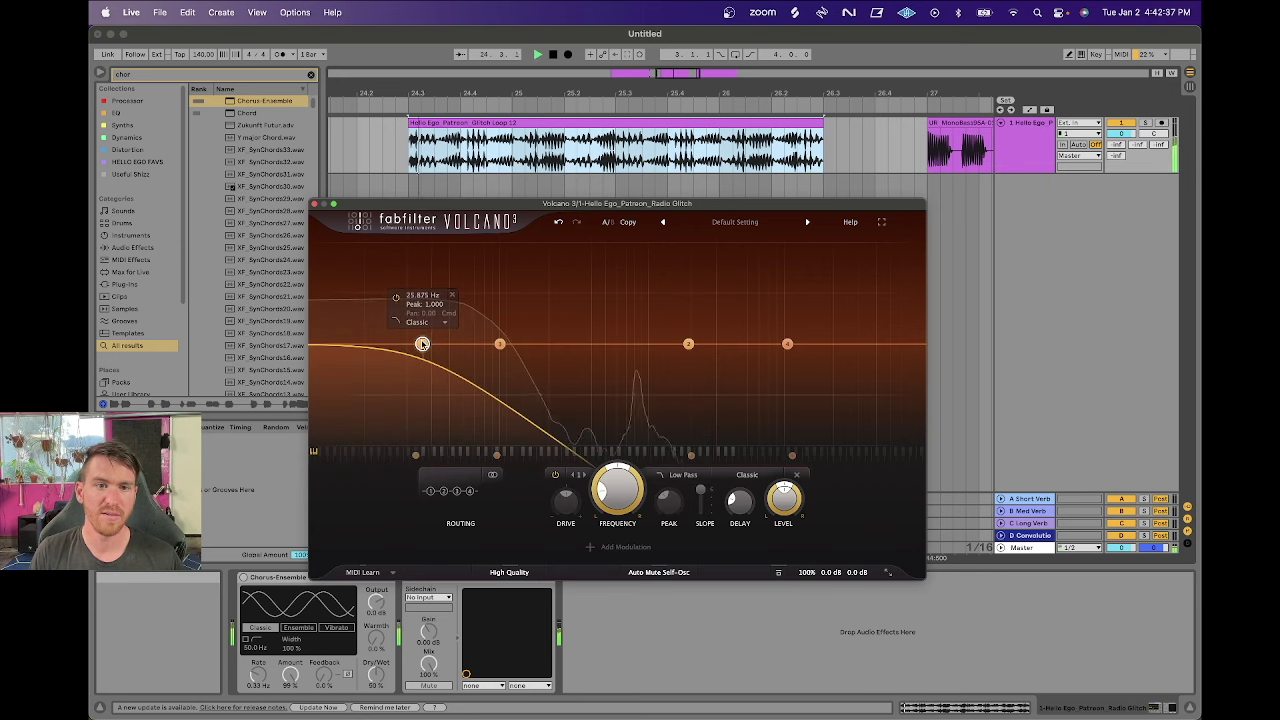
Play the clip while raising filter 2 to a peak of 1.0 at about 1443 Hz, and set filter 1's slope to 24 dB.
key(space)
drag(688, 344, 671, 242)
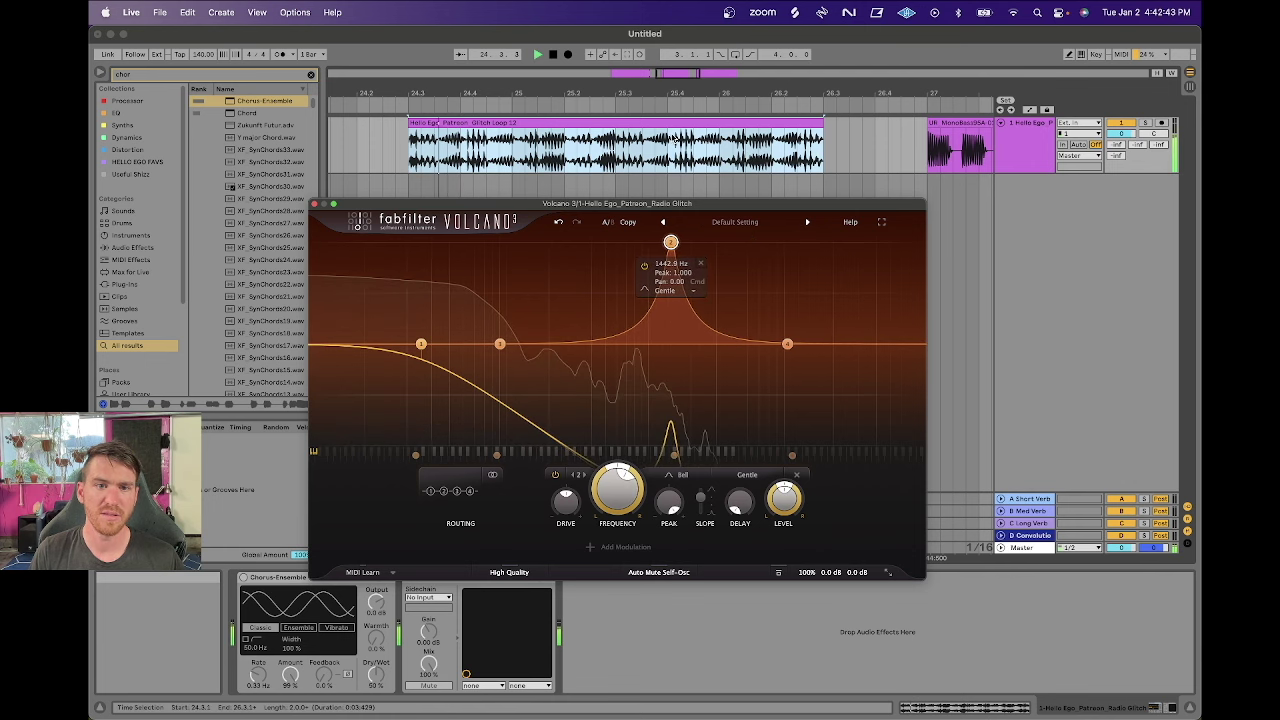
click(420, 342)
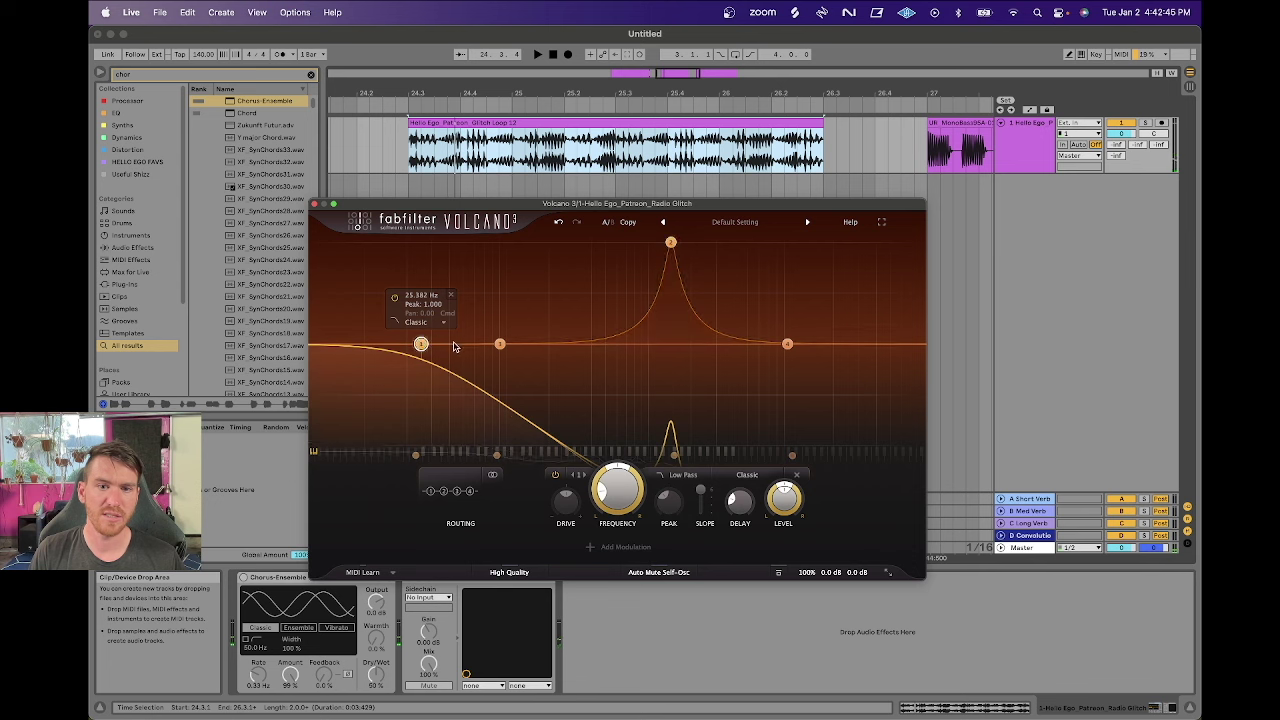
drag(700, 494, 702, 512)
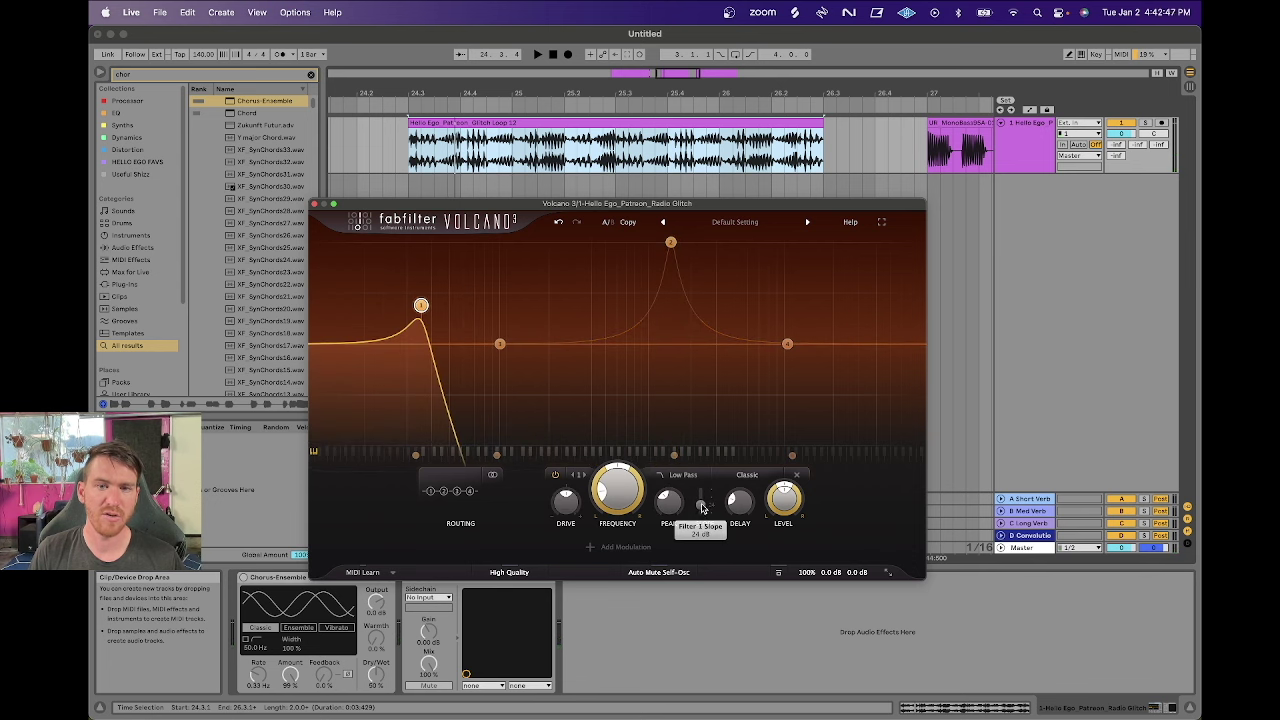
Play the clip, lower filter 2's frequency at full peak, and move low-pass filter 1 to about 16.5 kHz with zero peak.
key(space)
drag(671, 242, 625, 242)
drag(421, 305, 426, 330)
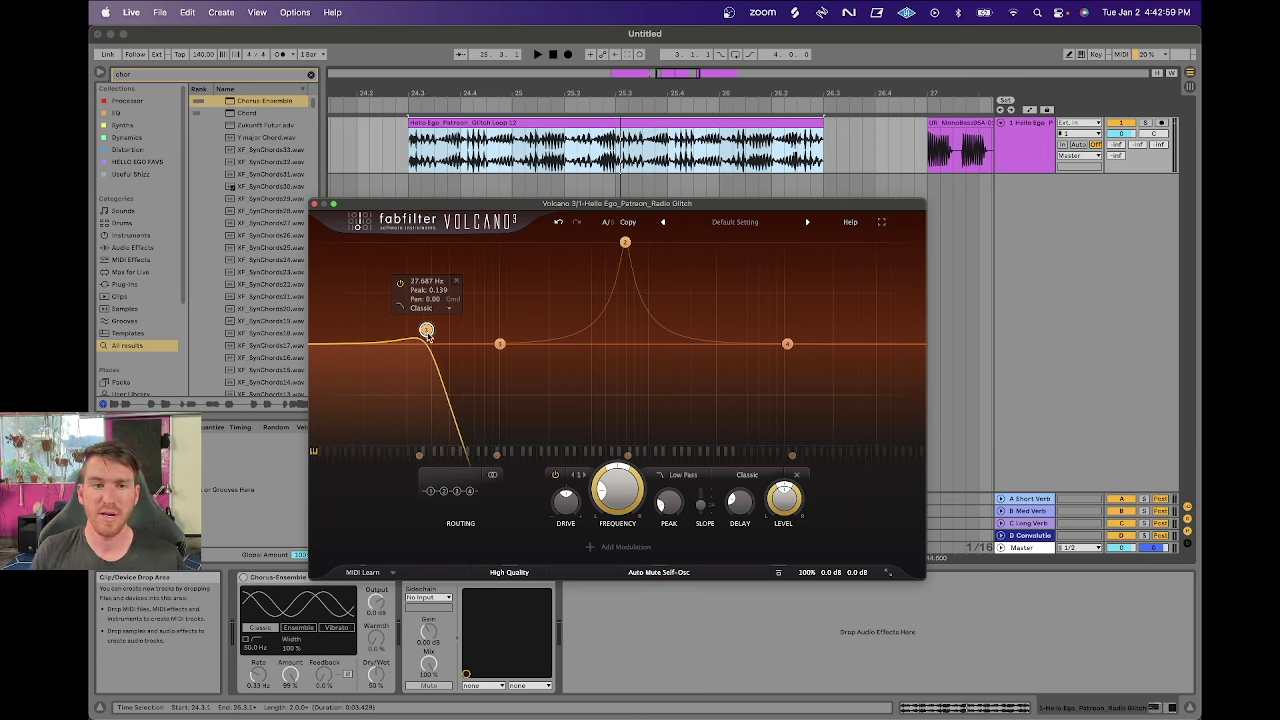
drag(426, 331, 821, 358)
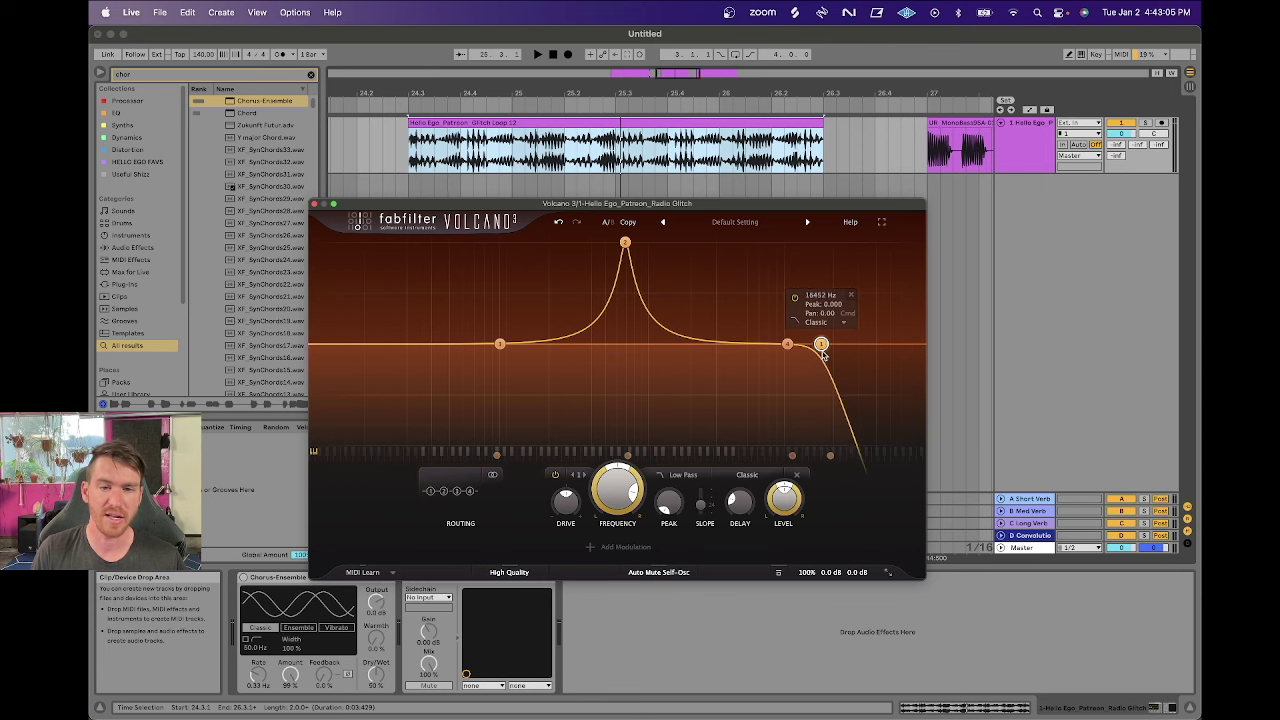
Route all four filters in parallel, and bring filter 2 to about 381 Hz with a peak of about -0.03.
click(458, 490)
click(510, 549)
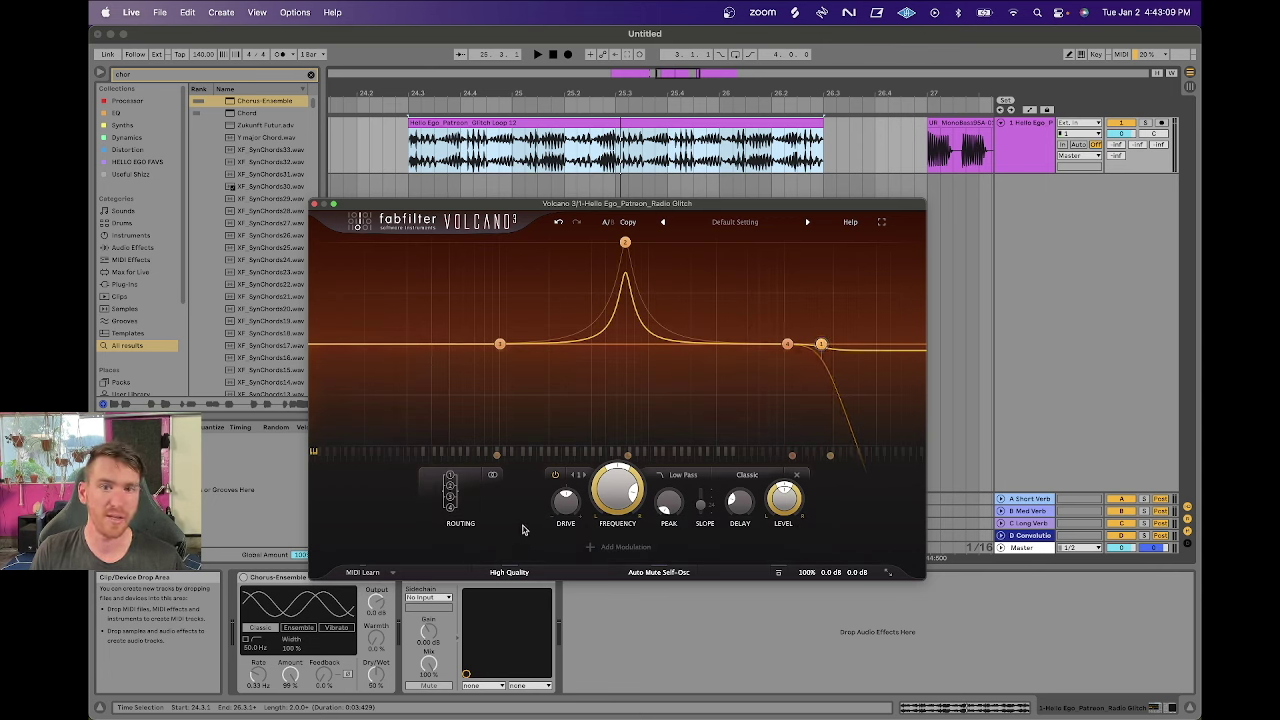
drag(625, 242, 588, 346)
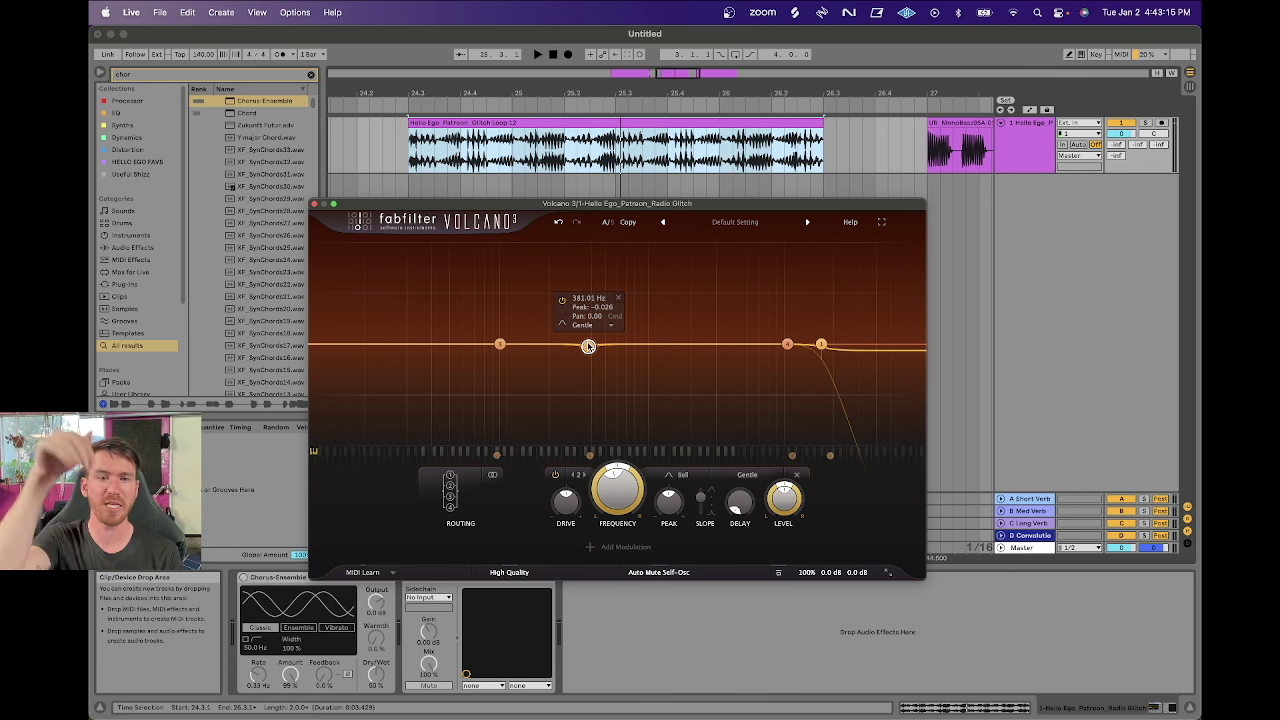
Examine the stereo routing layouts, then the Per Channel layouts, and return the routing to Stereo.
click(450, 490)
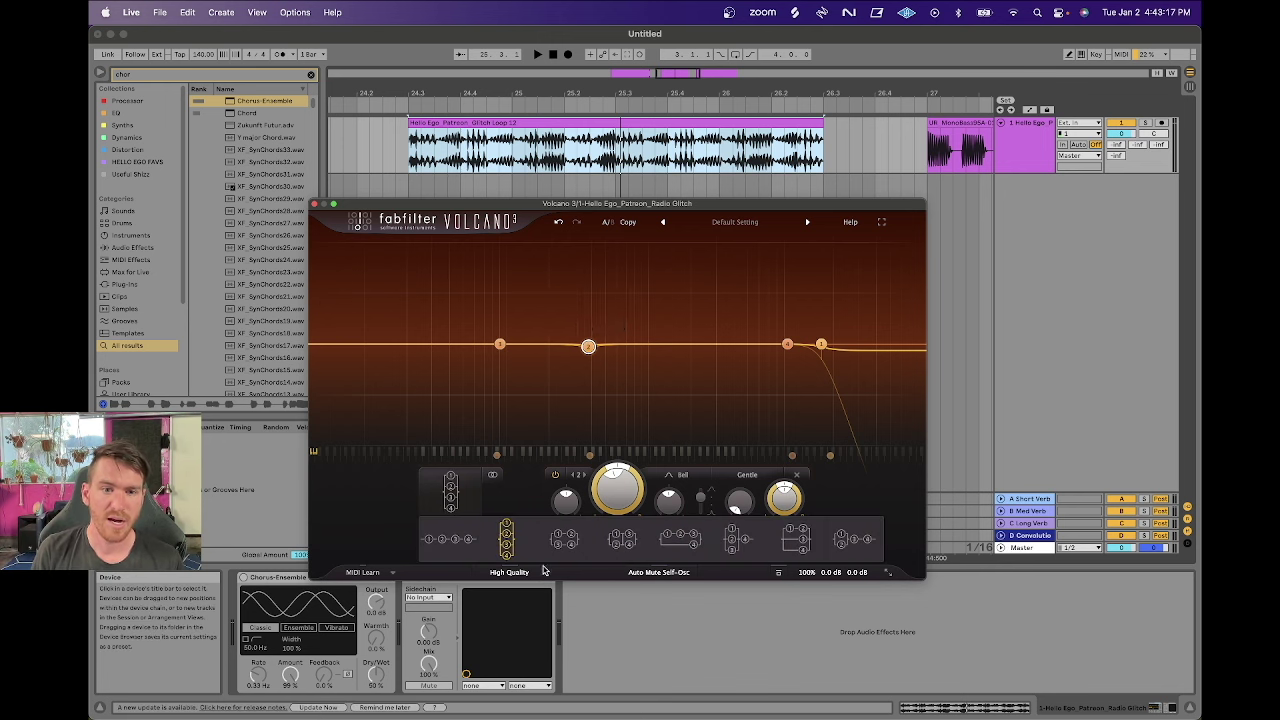
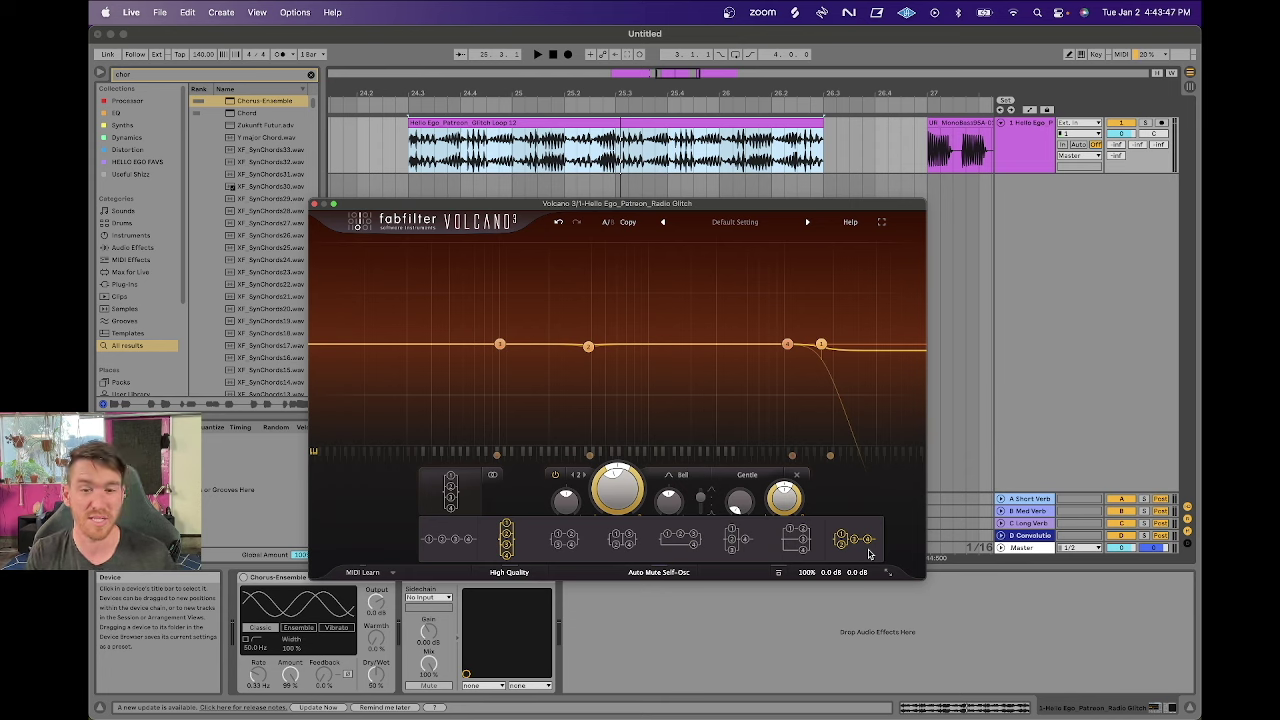
click(503, 476)
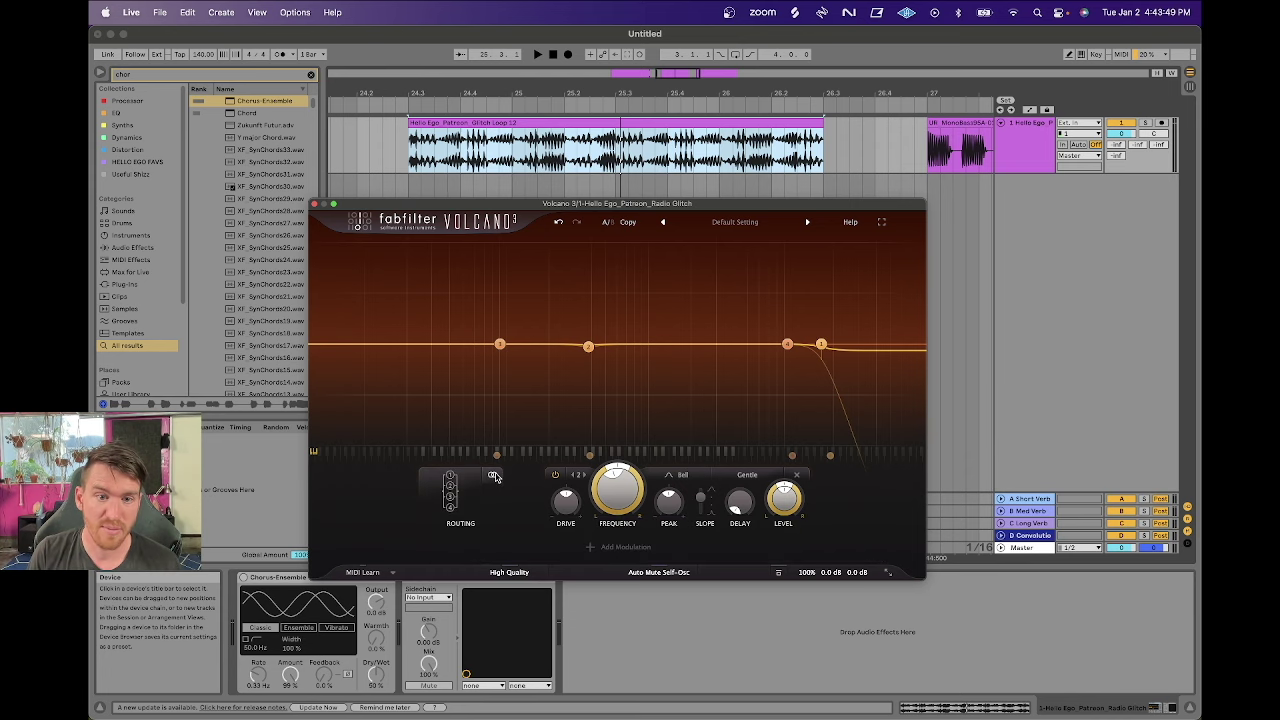
click(503, 476)
click(517, 506)
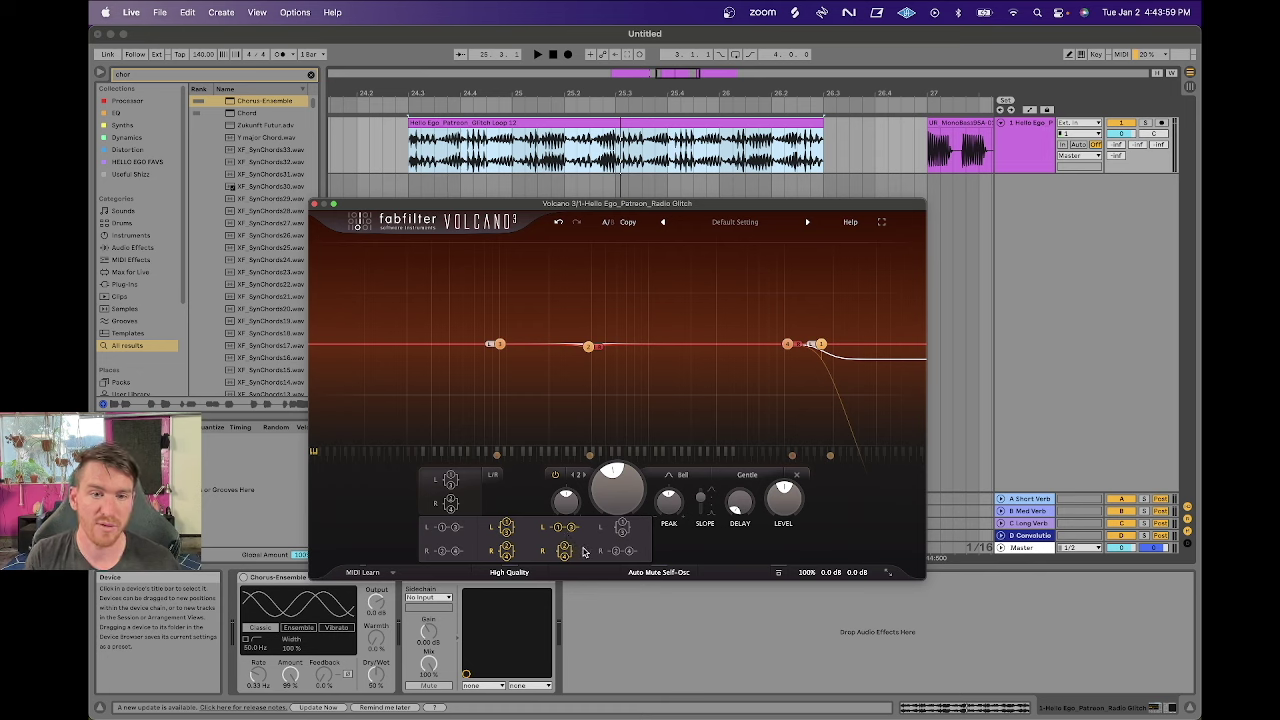
click(493, 476)
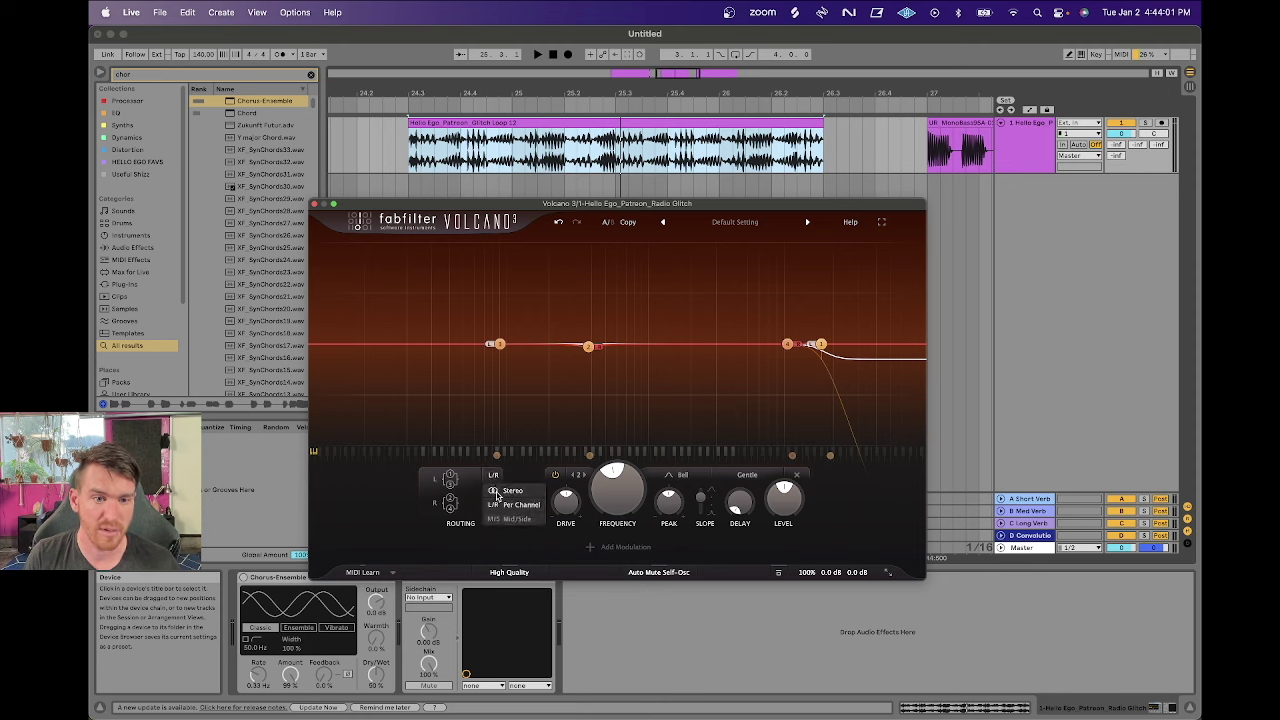
click(497, 491)
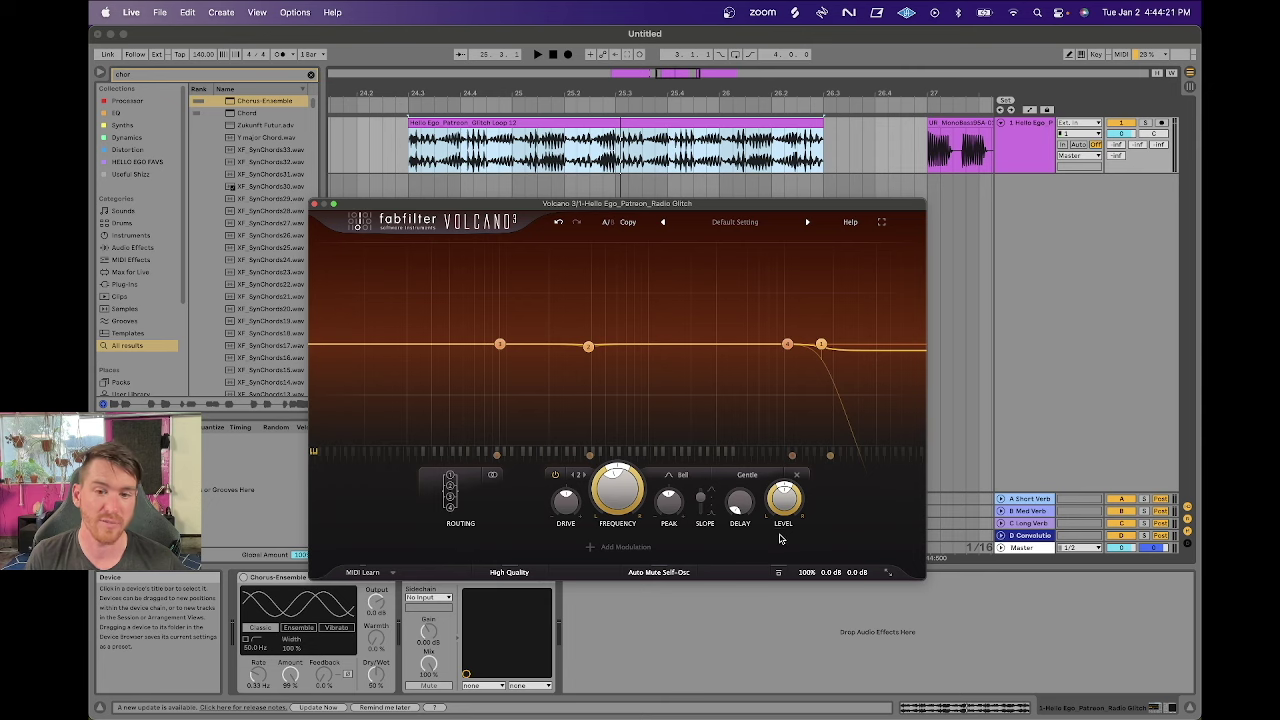
Add an XLFO modulation source and move the plugin window higher over the arrangement.
click(632, 547)
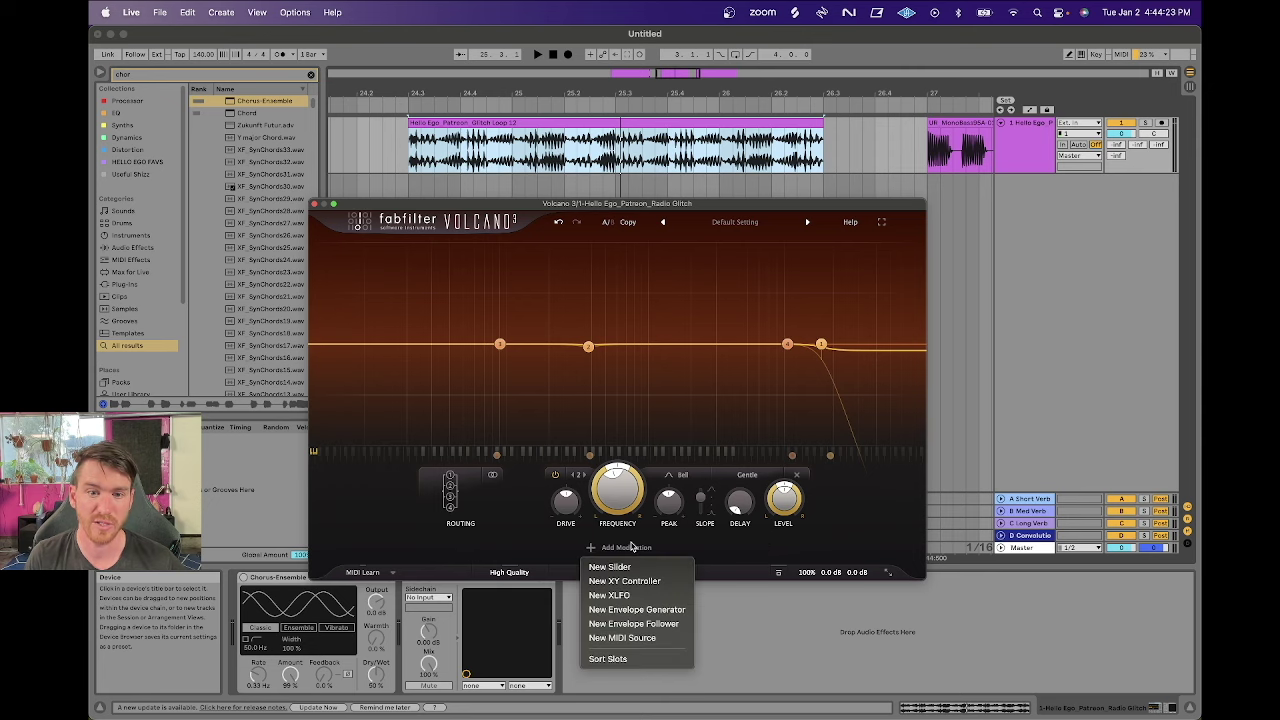
click(612, 595)
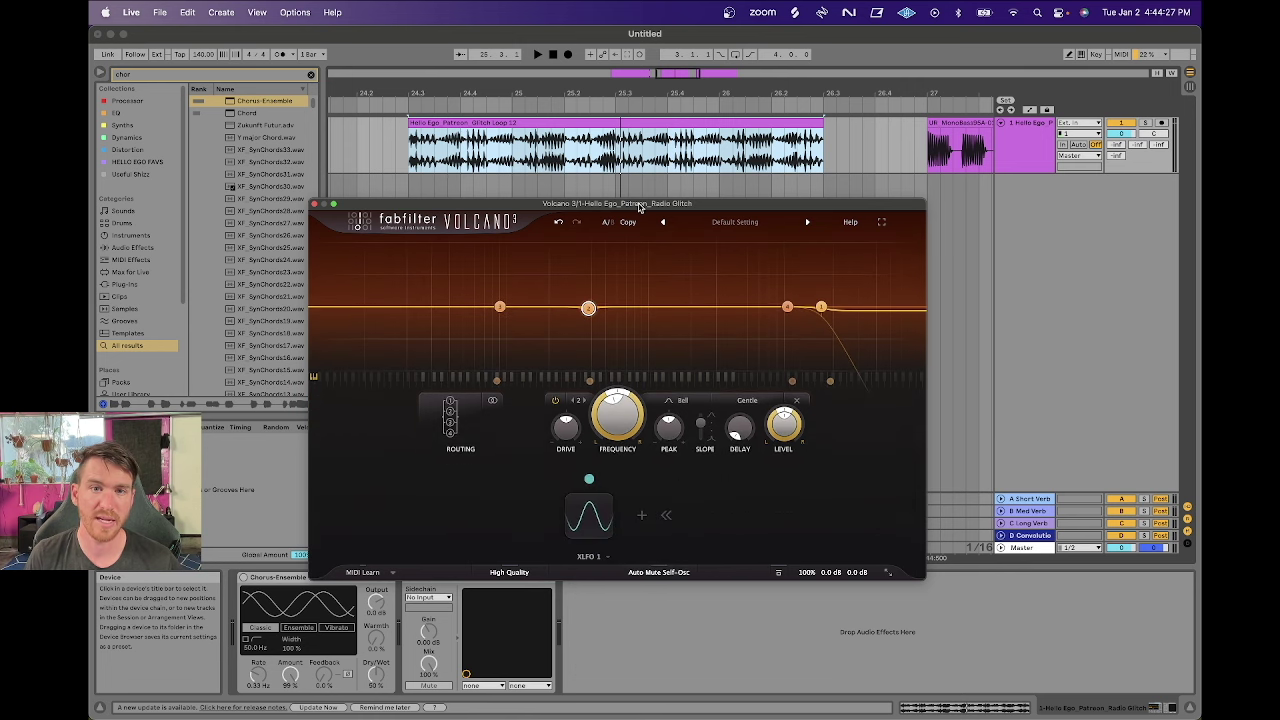
drag(640, 205, 639, 149)
mouse_move(597, 480)
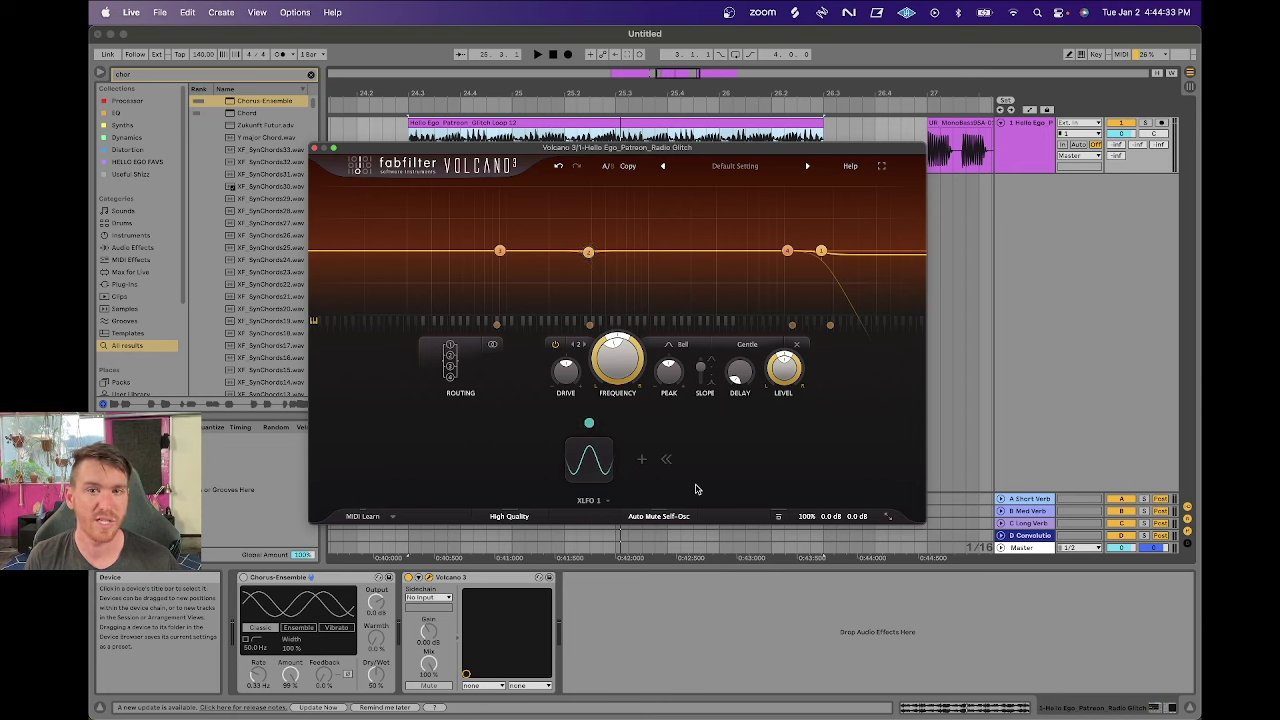
Move the plugin window below the track and delete the UR_MonoBass95A-01 clip from the arrangement.
click(630, 124)
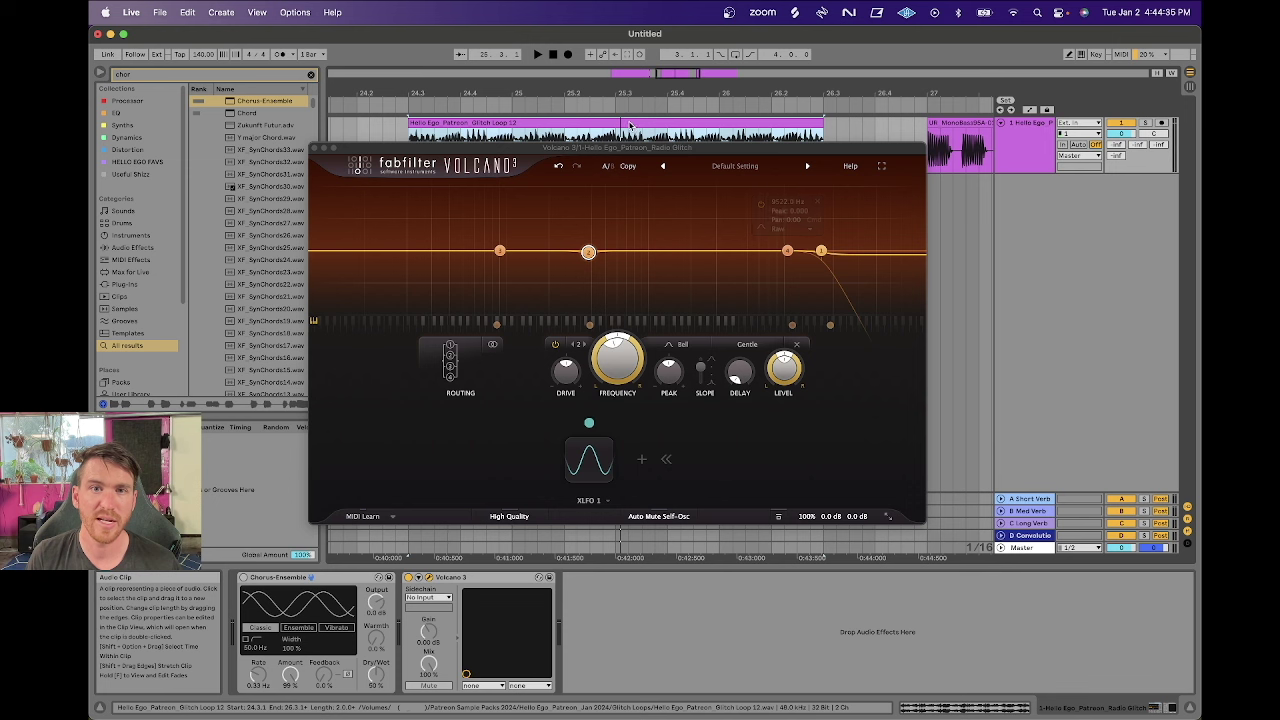
drag(630, 147, 630, 314)
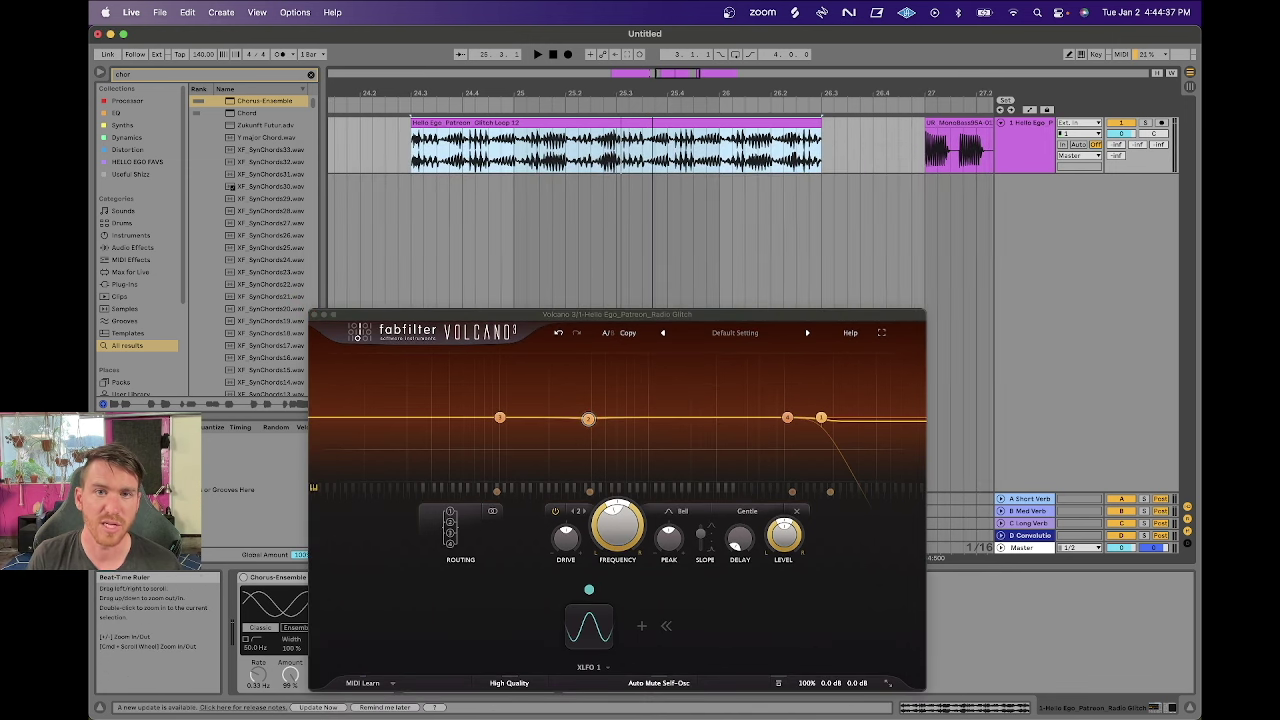
key(minus)
double_click(718, 125)
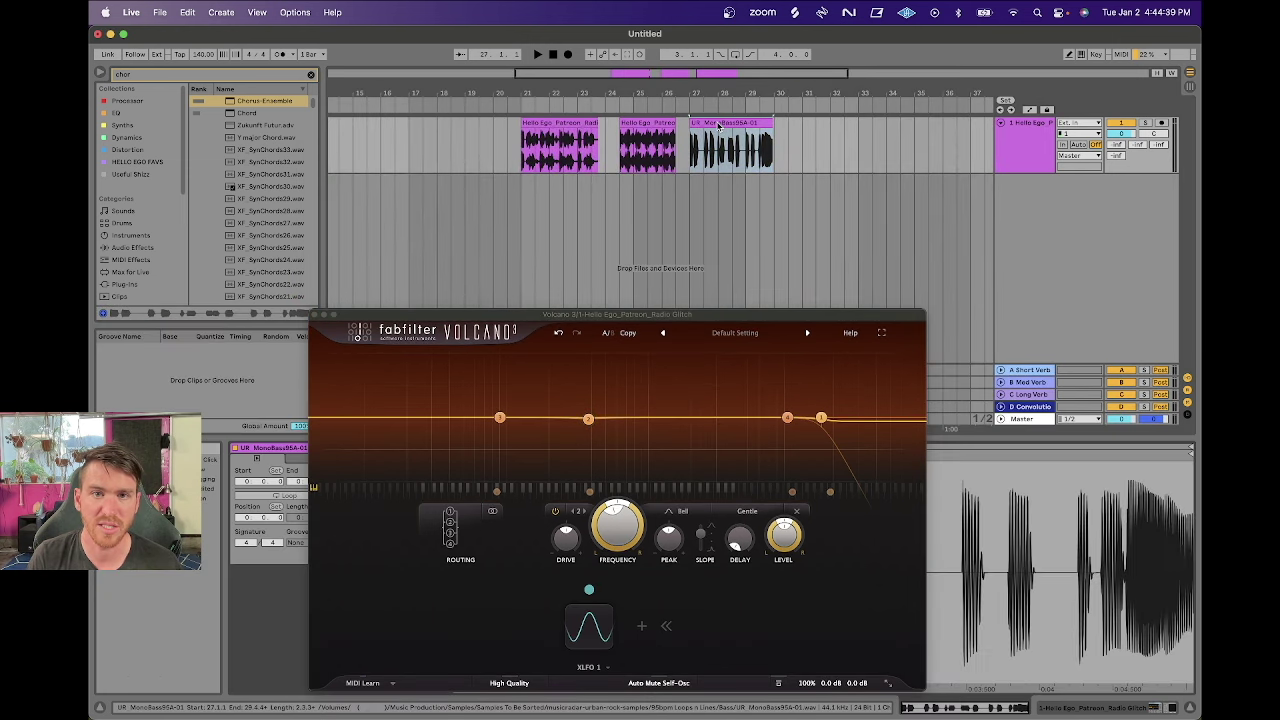
key(BackSpace)
Move the Glitch Loop 12 clip so it starts at bar 25.
click(665, 136)
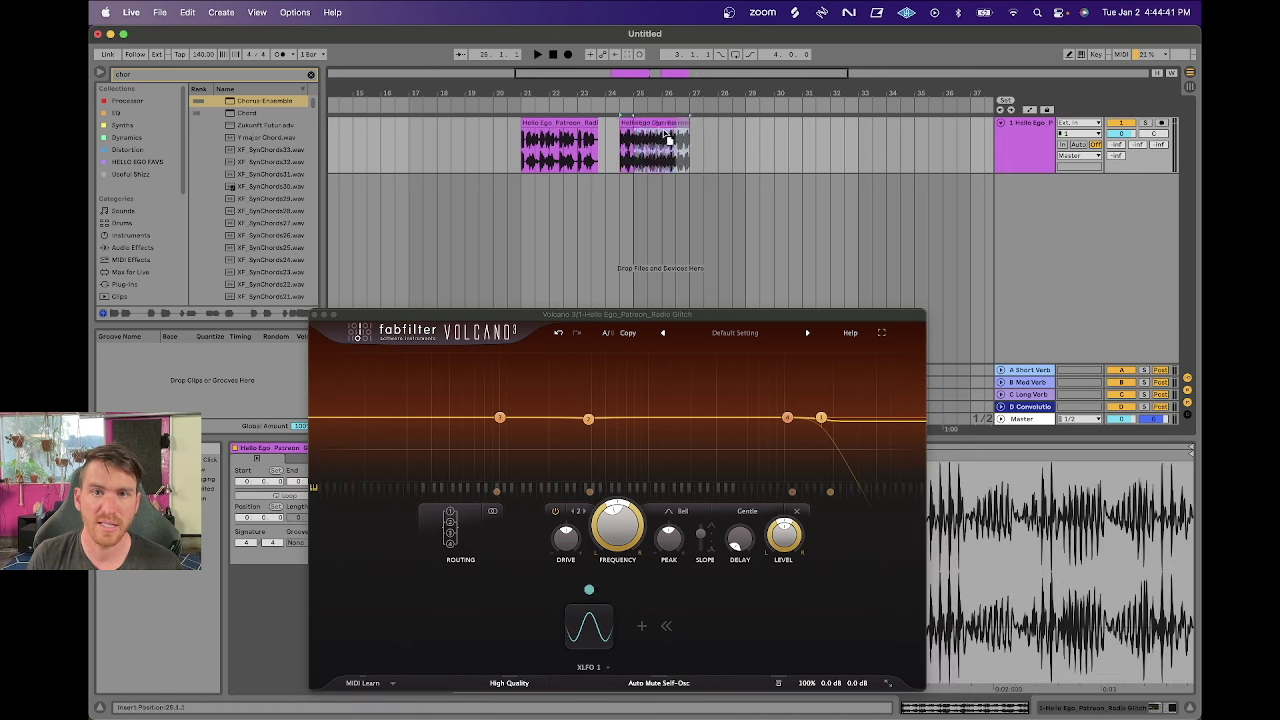
drag(667, 136, 665, 136)
key(plus)
key(plus)
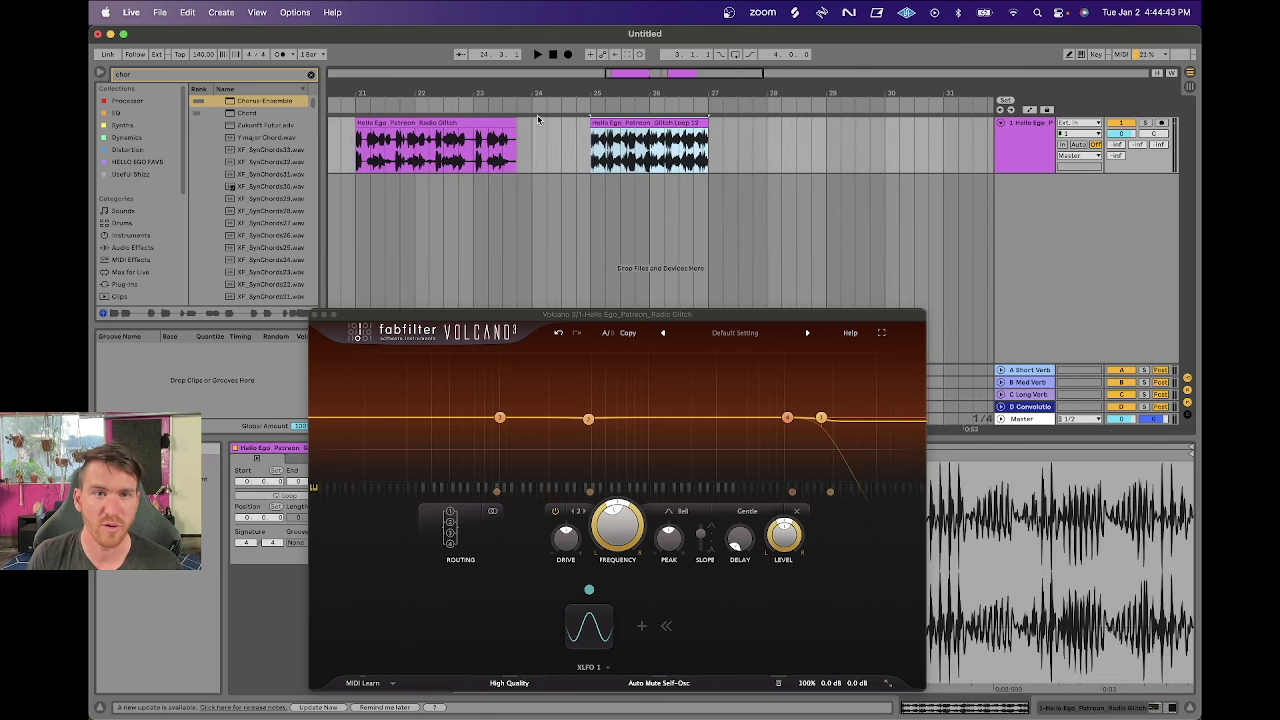
Delete the Radio Glitch clip and move the plugin window back up over the arrangement.
click(490, 140)
key(BackSpace)
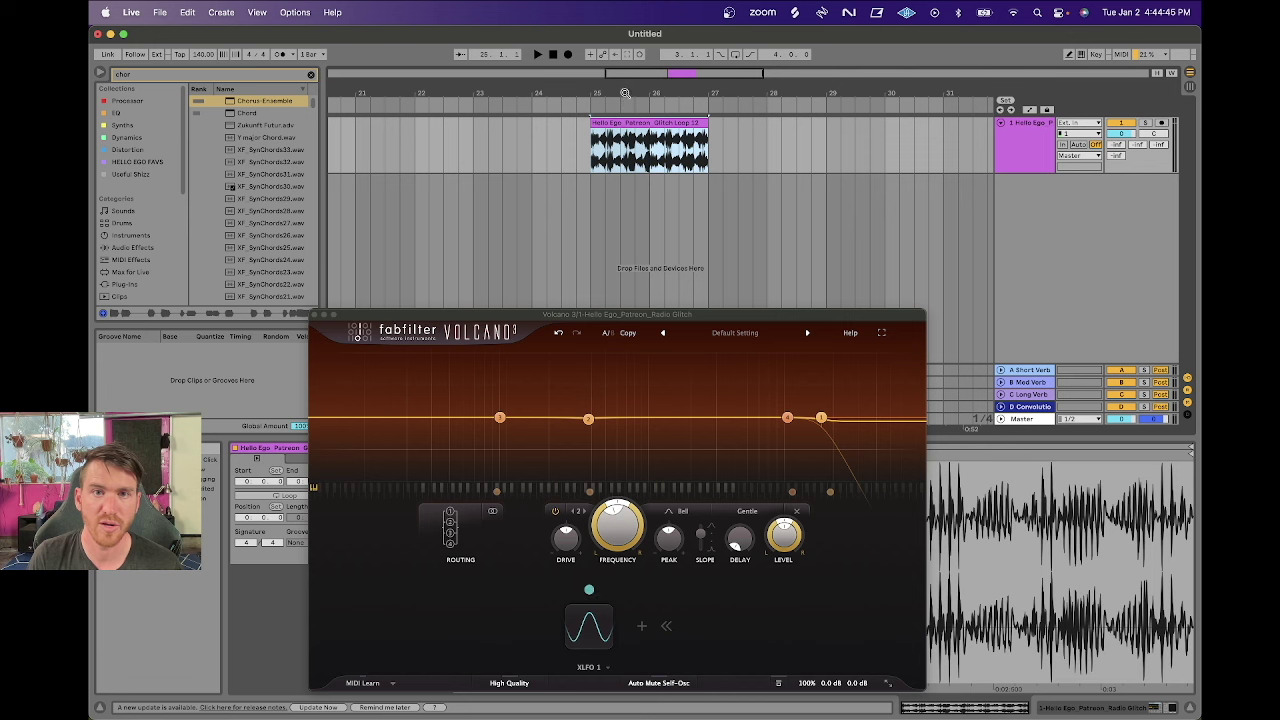
drag(625, 93, 625, 97)
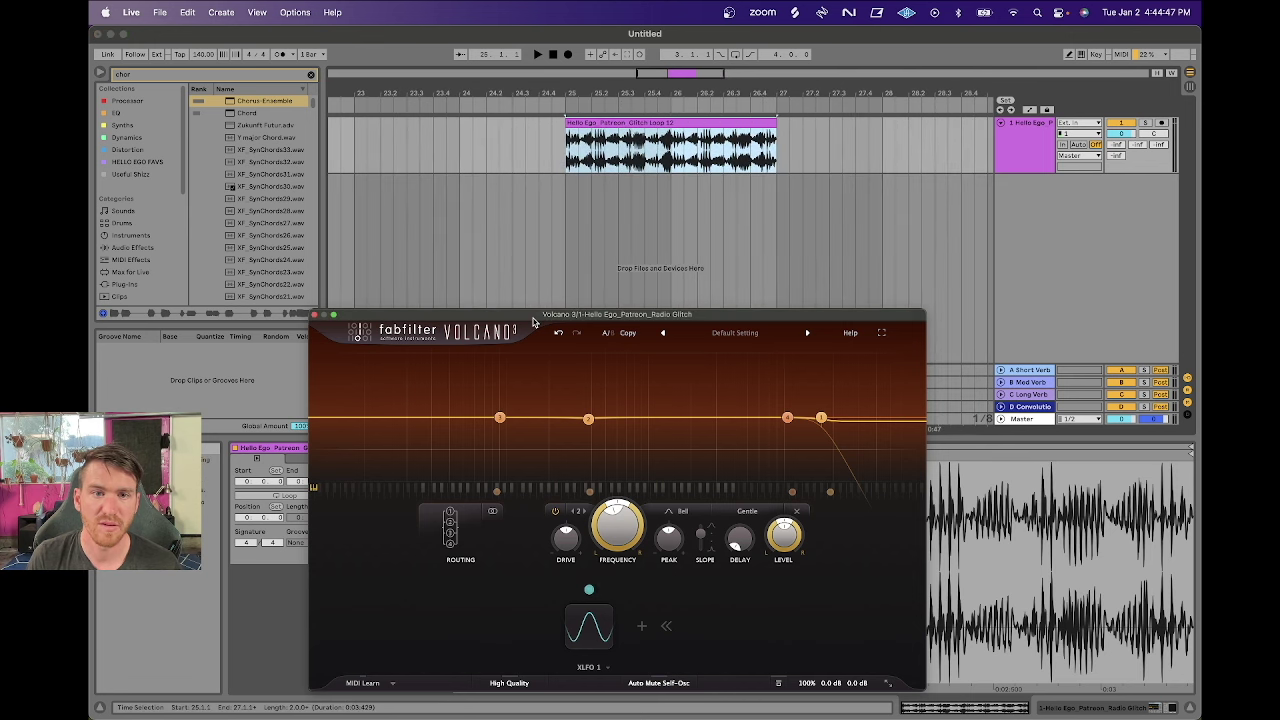
drag(533, 320, 506, 114)
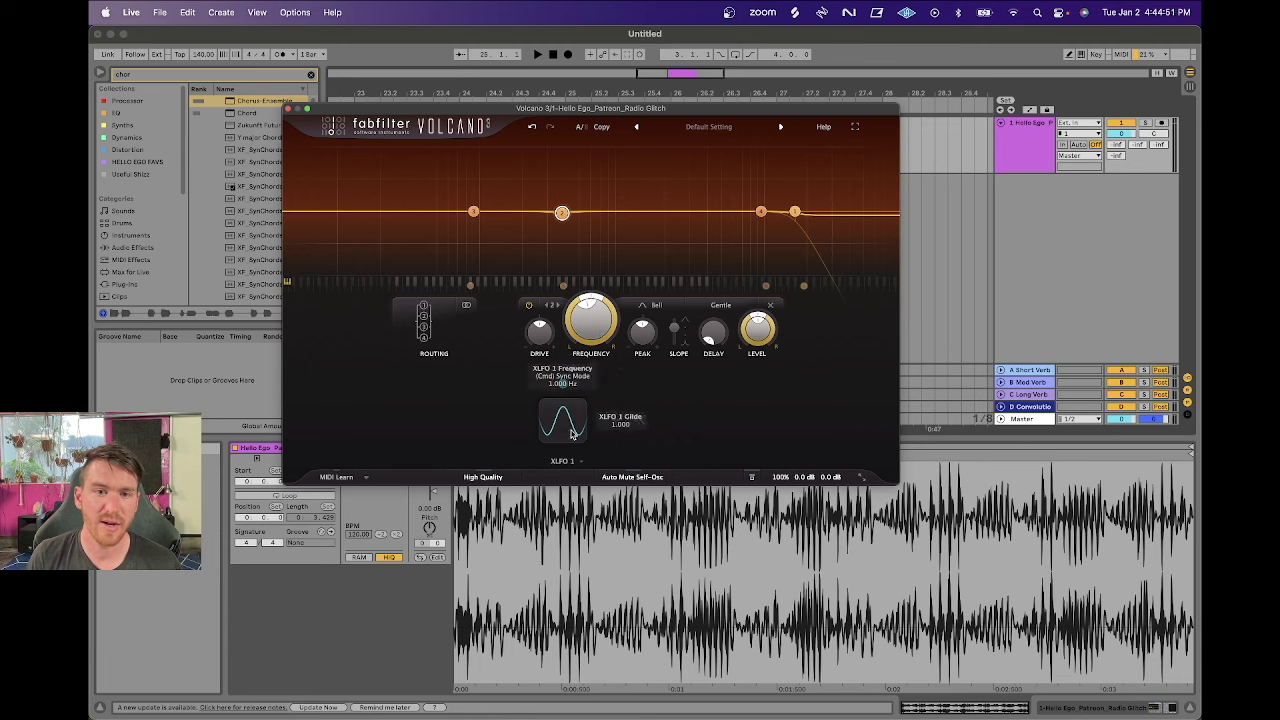
Expand the XLFO 1 settings and lower low-pass filter 1 to about 12.7 kHz.
click(572, 433)
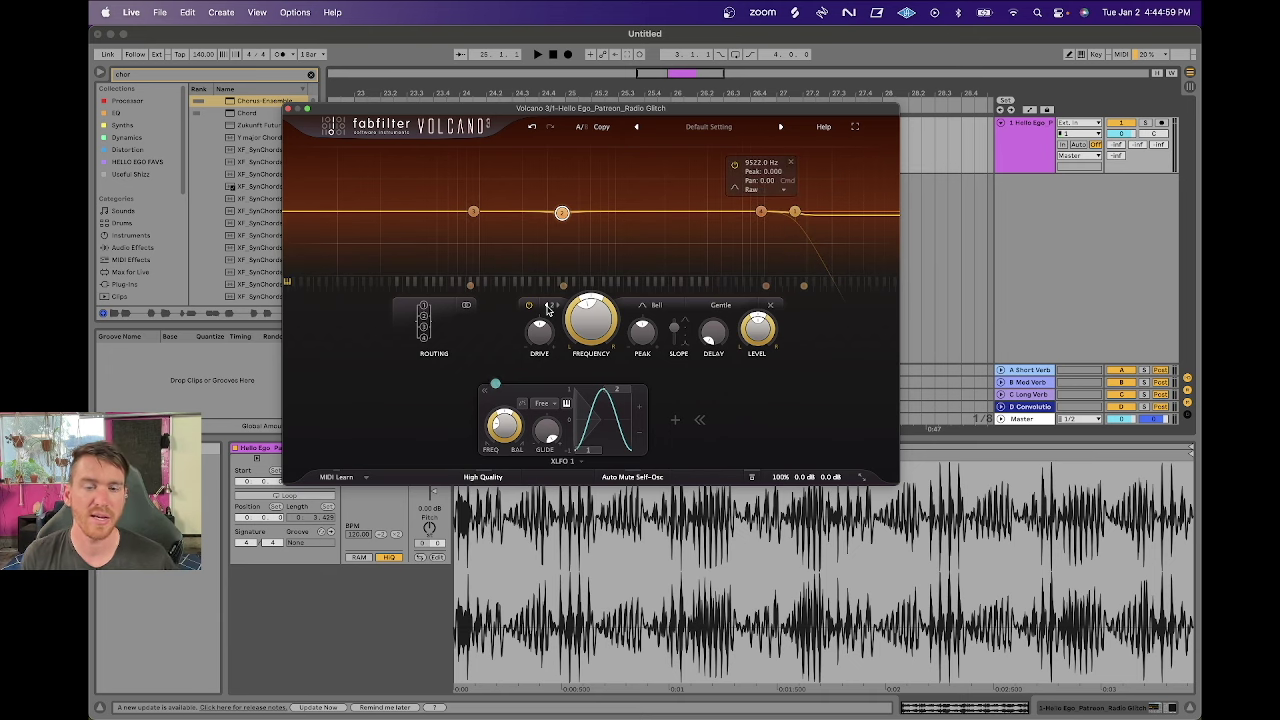
click(548, 305)
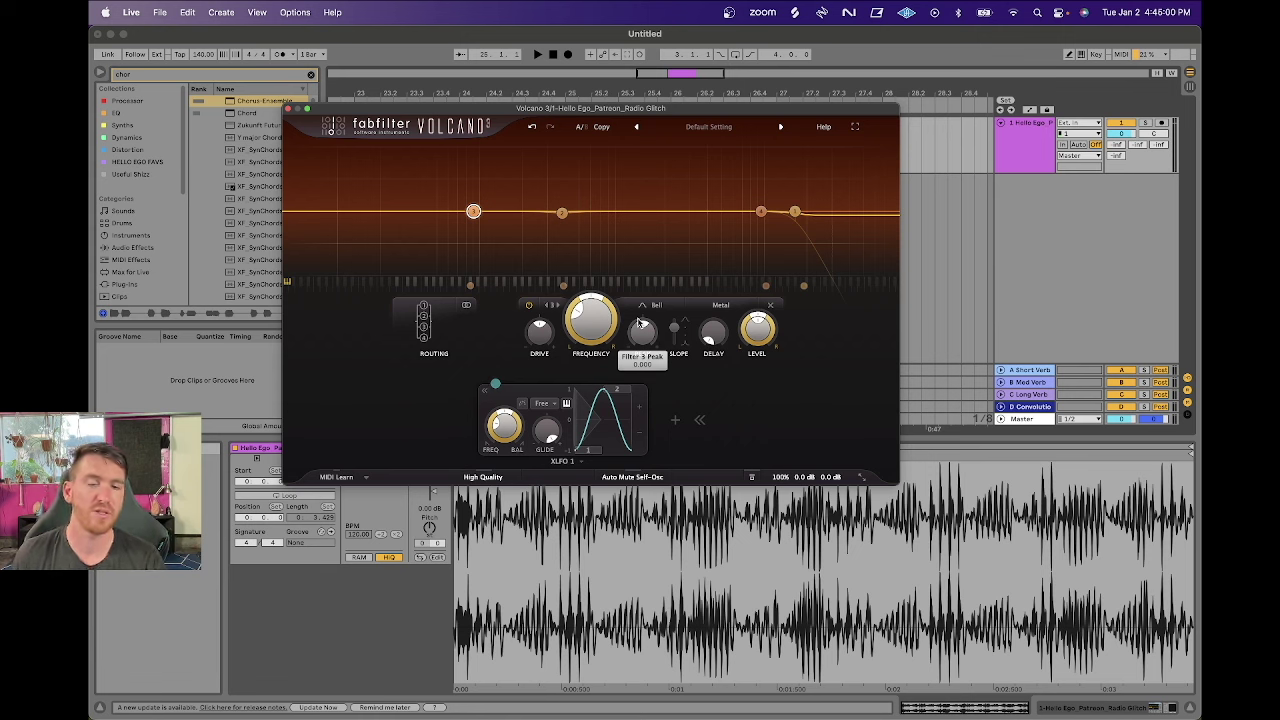
click(546, 305)
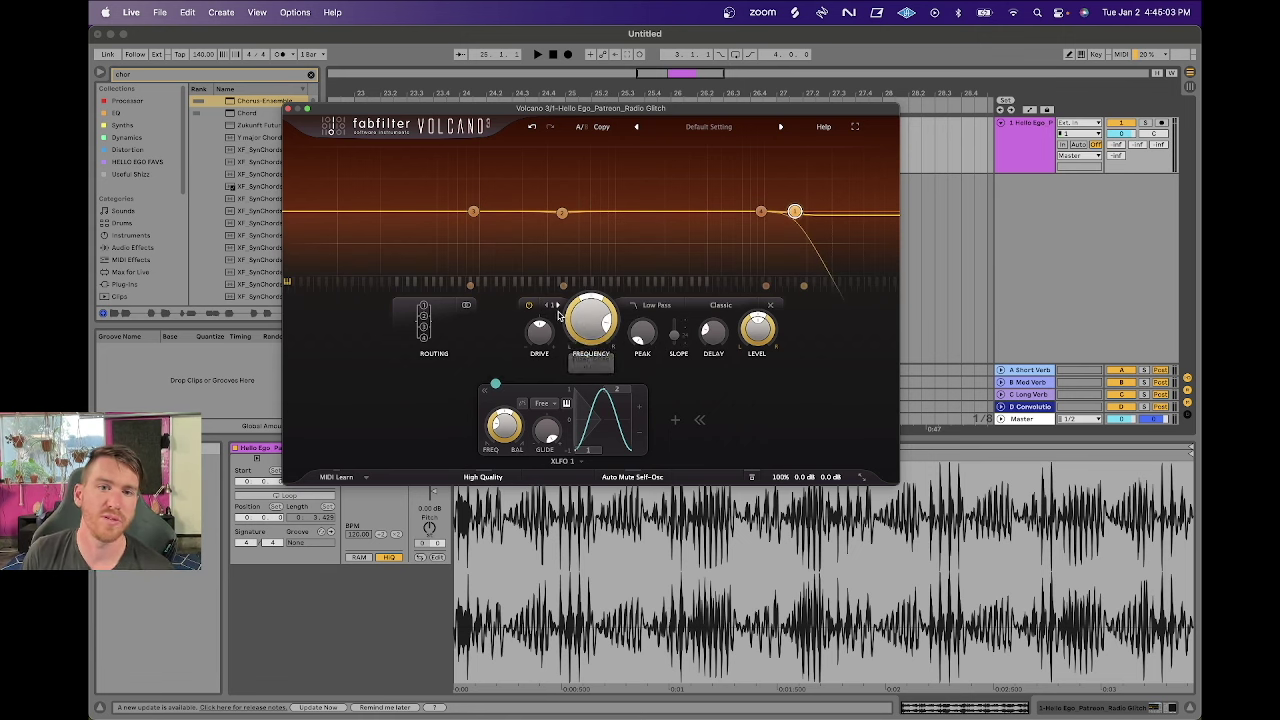
mouse_move(603, 332)
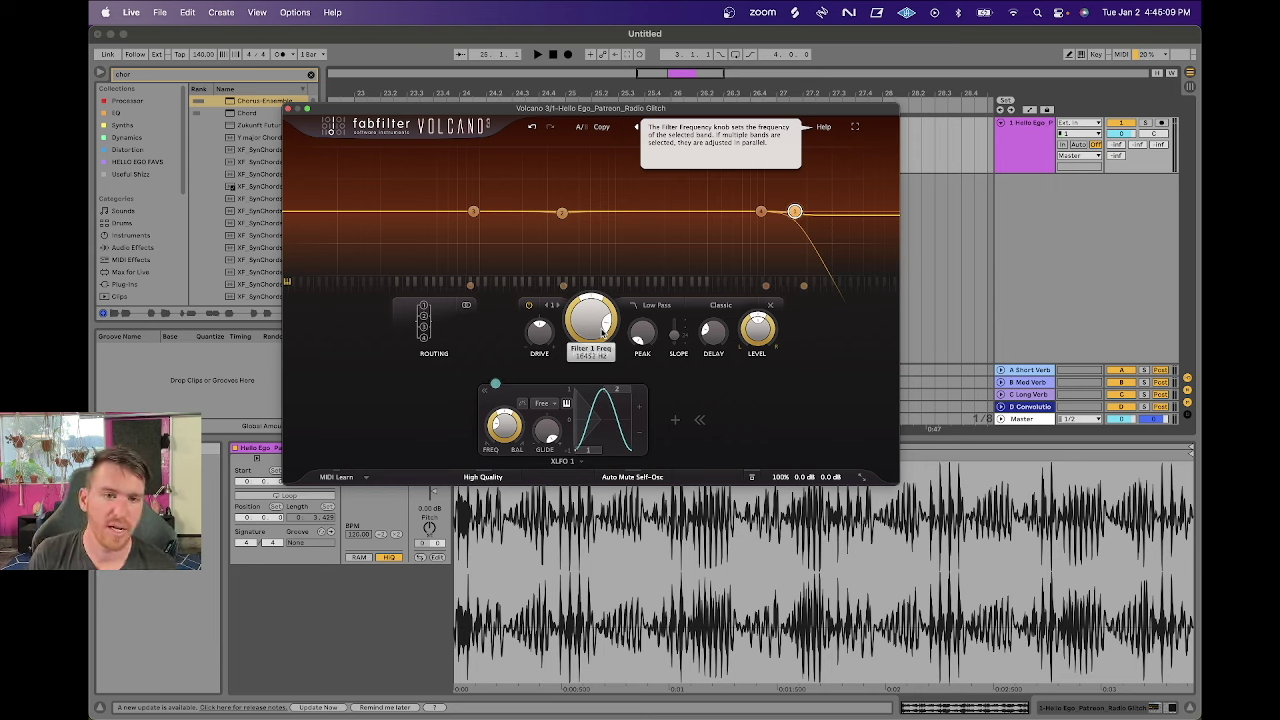
mouse_move(794, 211)
mouse_down()
mouse_move(660, 214)
mouse_move(779, 213)
mouse_up()
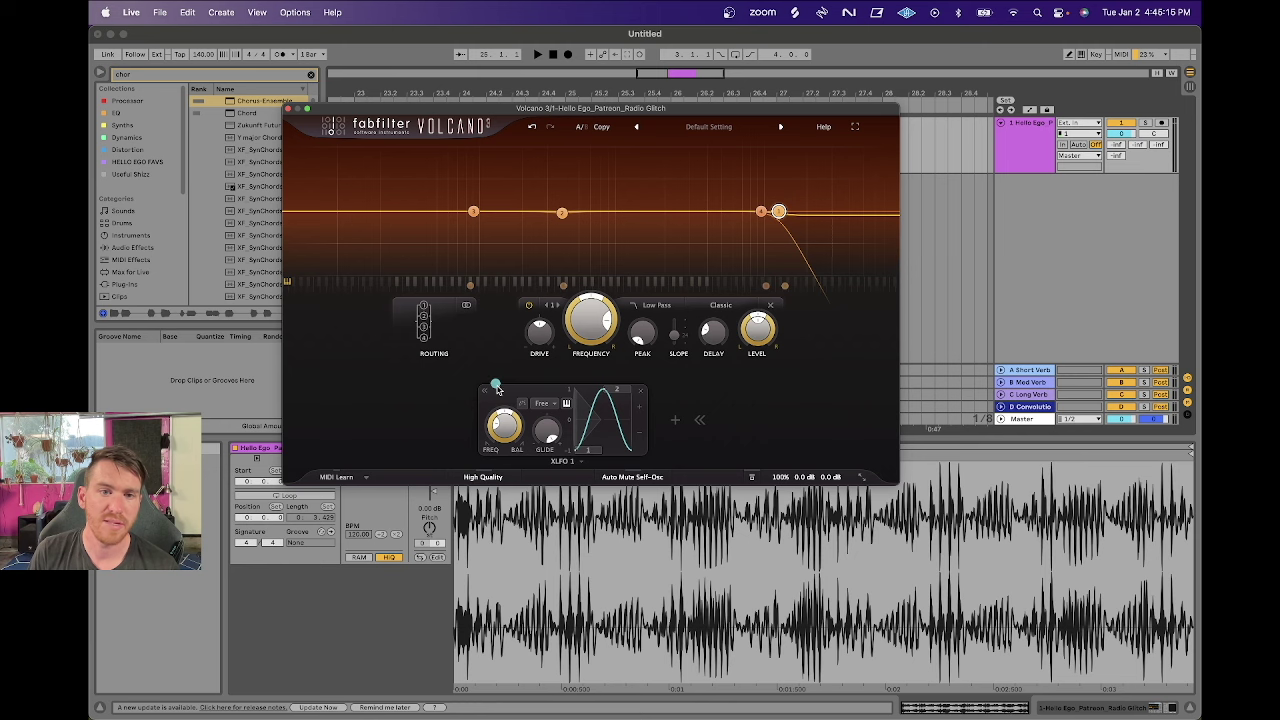
Assign XLFO 1 as the modulation source for filter 1's frequency.
mouse_move(496, 387)
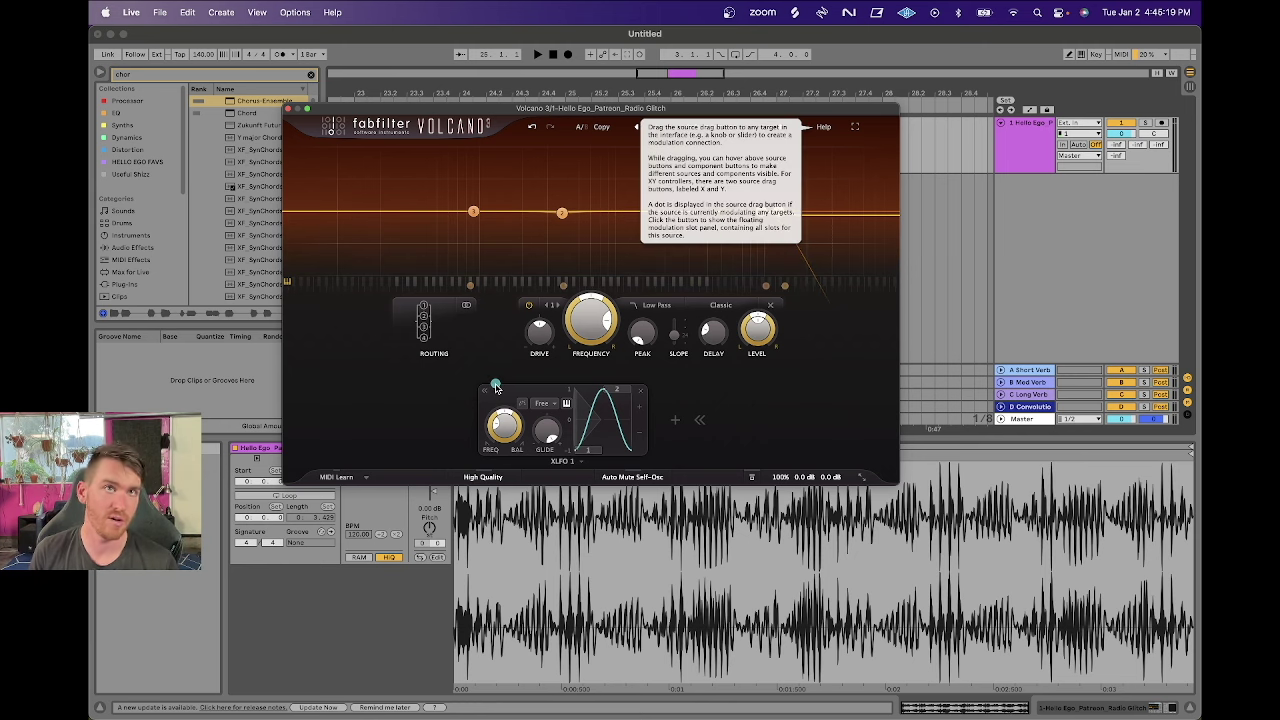
drag(496, 387, 781, 218)
drag(774, 219, 675, 322)
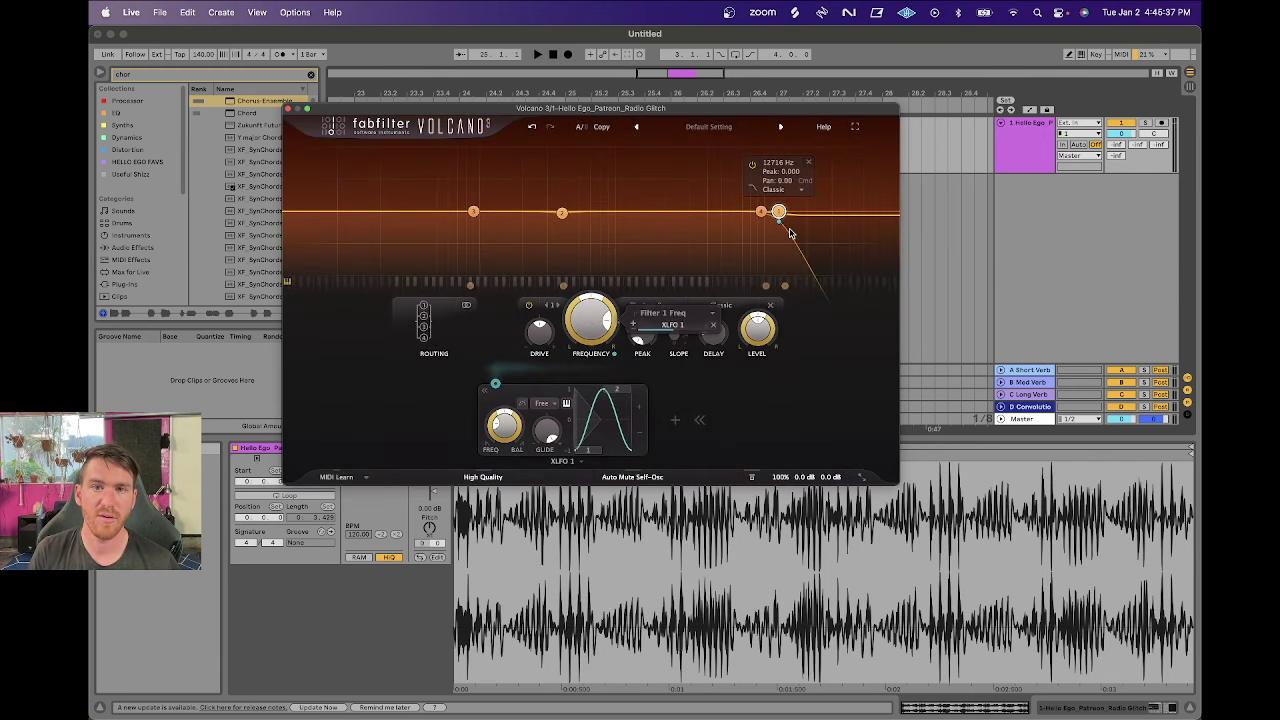
Lower filter 1 to about 2340 Hz, route all four filters in series, and play the clip briefly.
drag(779, 215, 674, 215)
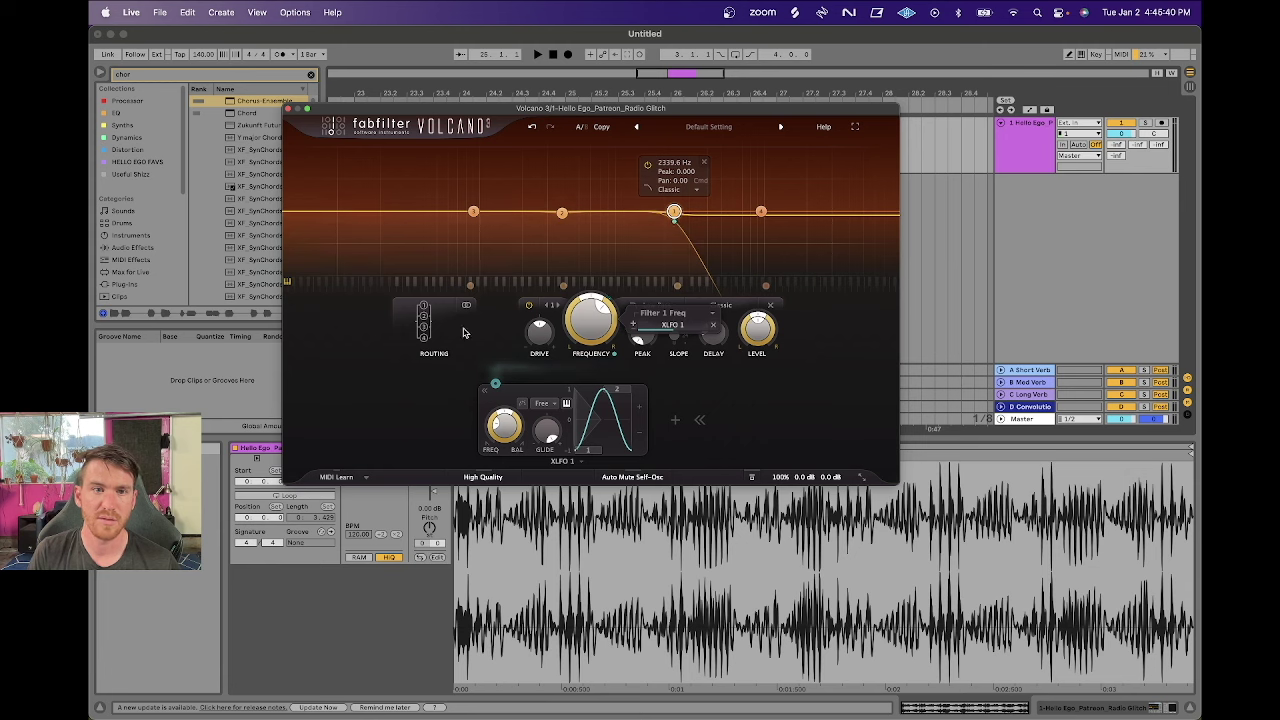
click(430, 328)
click(425, 368)
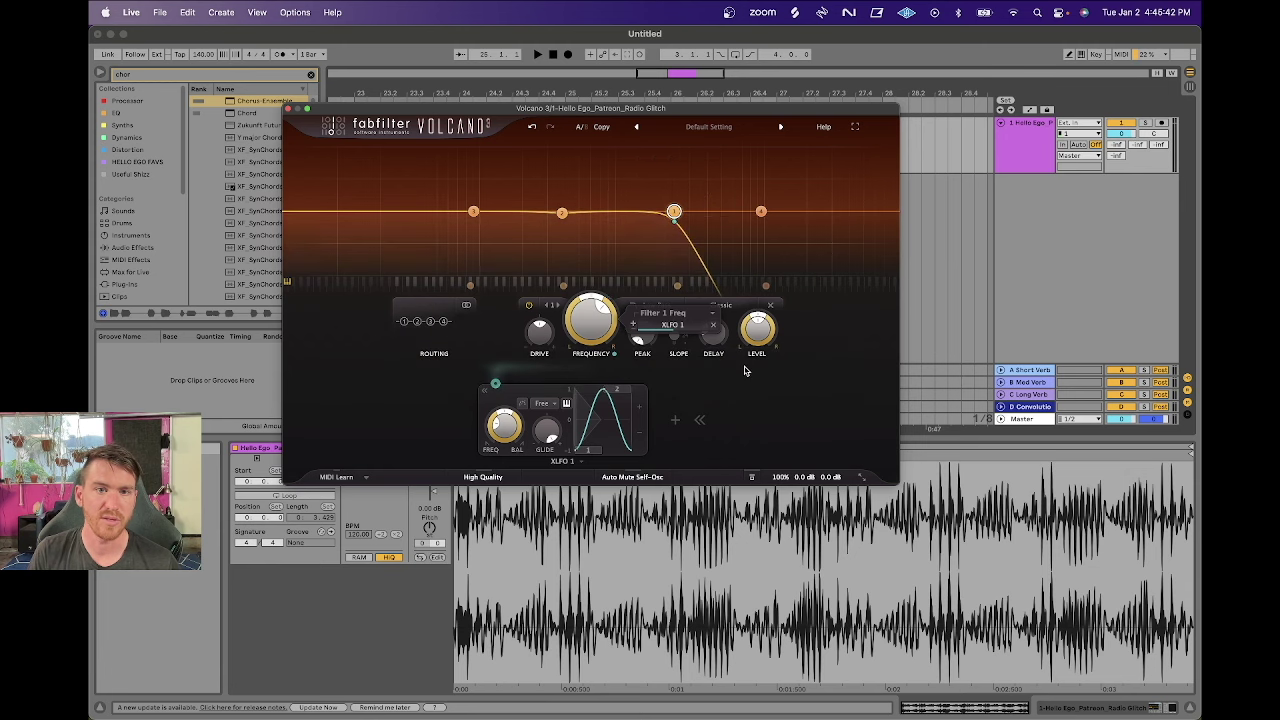
key(space)
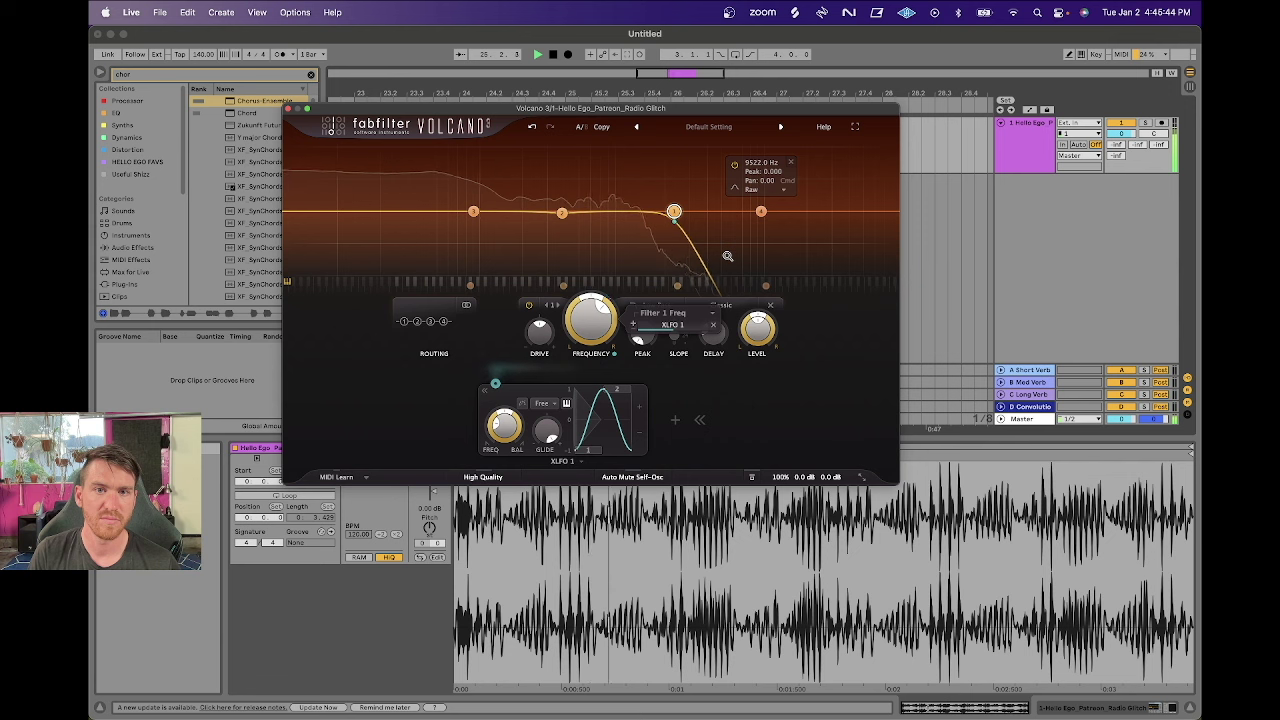
key(space)
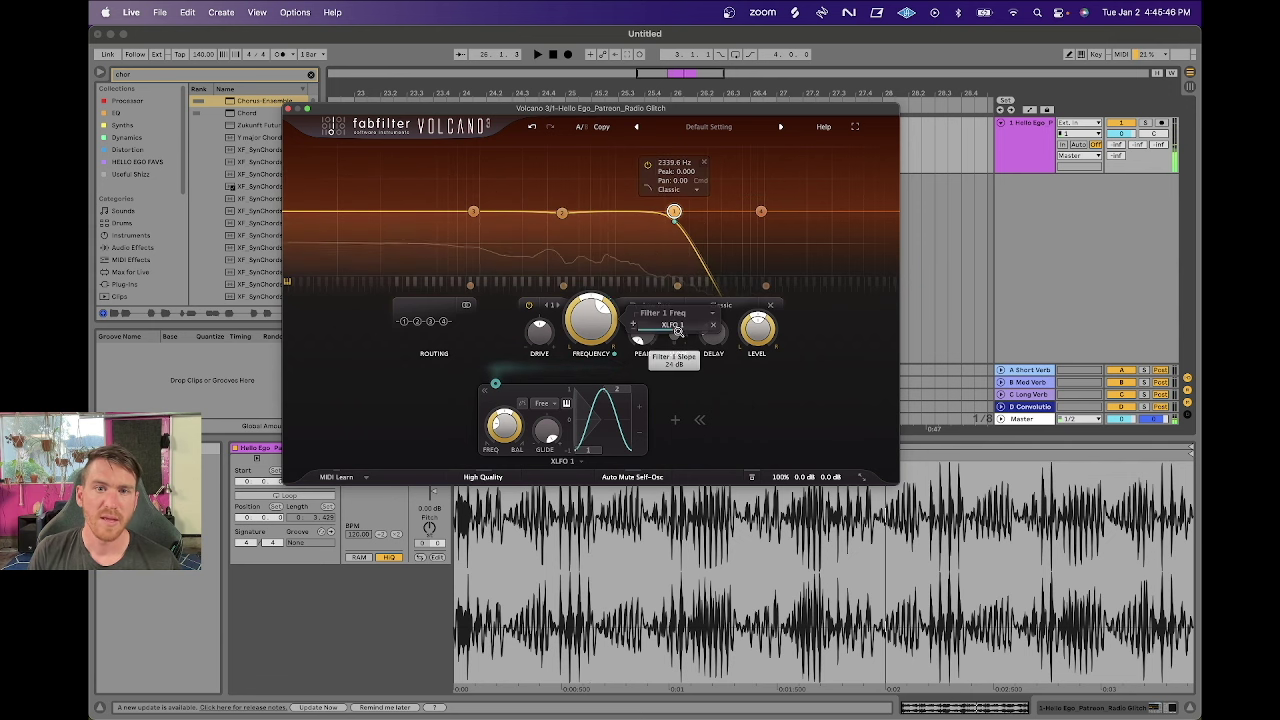
Vary XLFO 1's modulation level on filter 1's frequency, play the clip with it near maximum, and reduce it to about 0.09.
drag(668, 329, 638, 328)
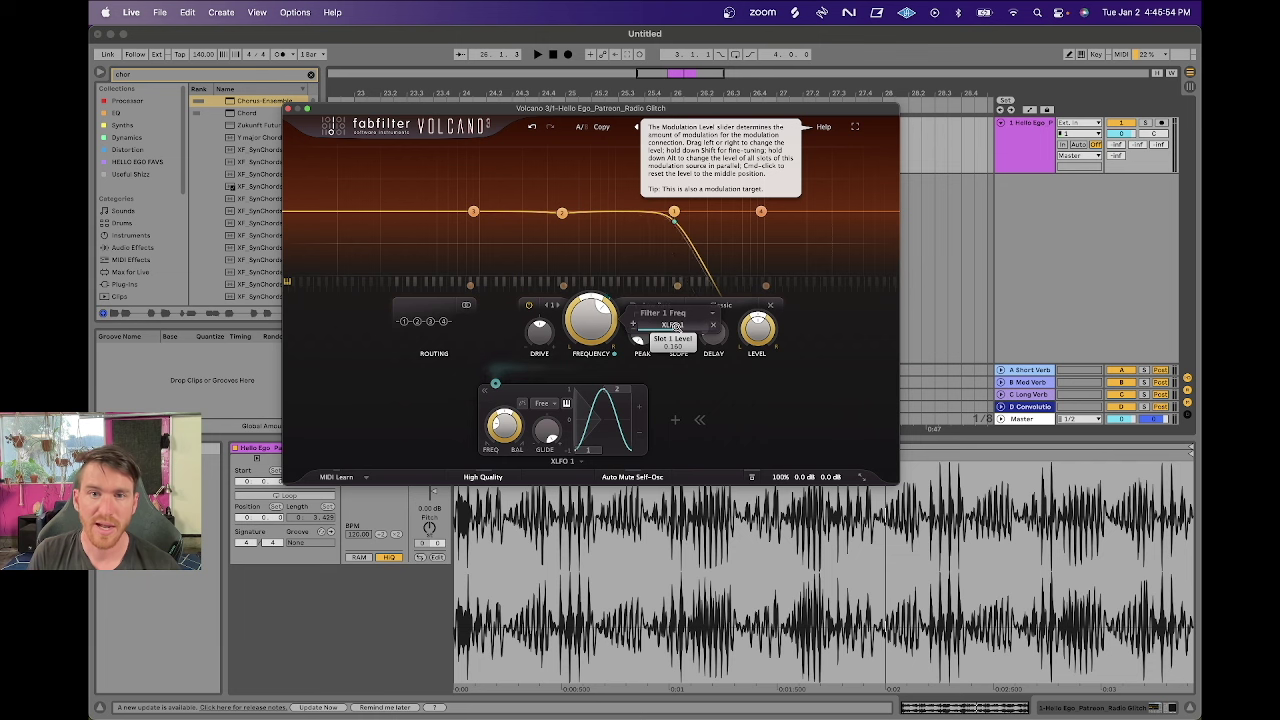
drag(676, 326, 707, 327)
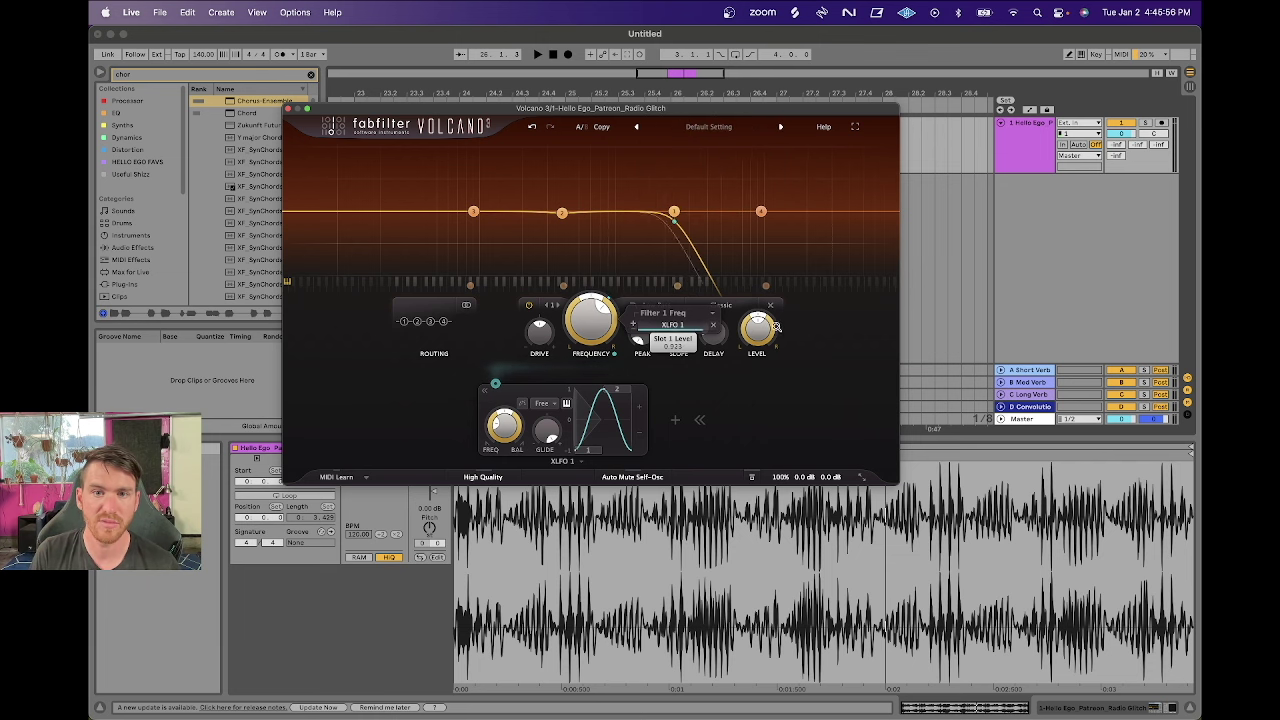
key(space)
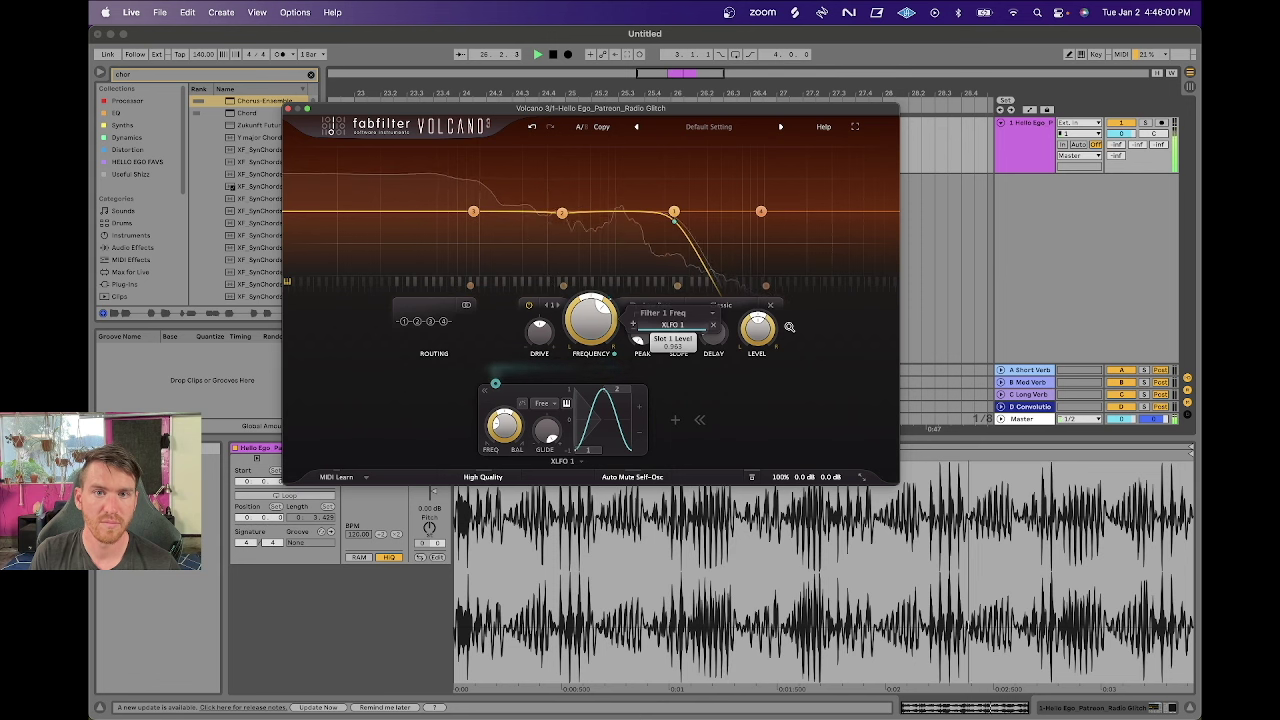
key(space)
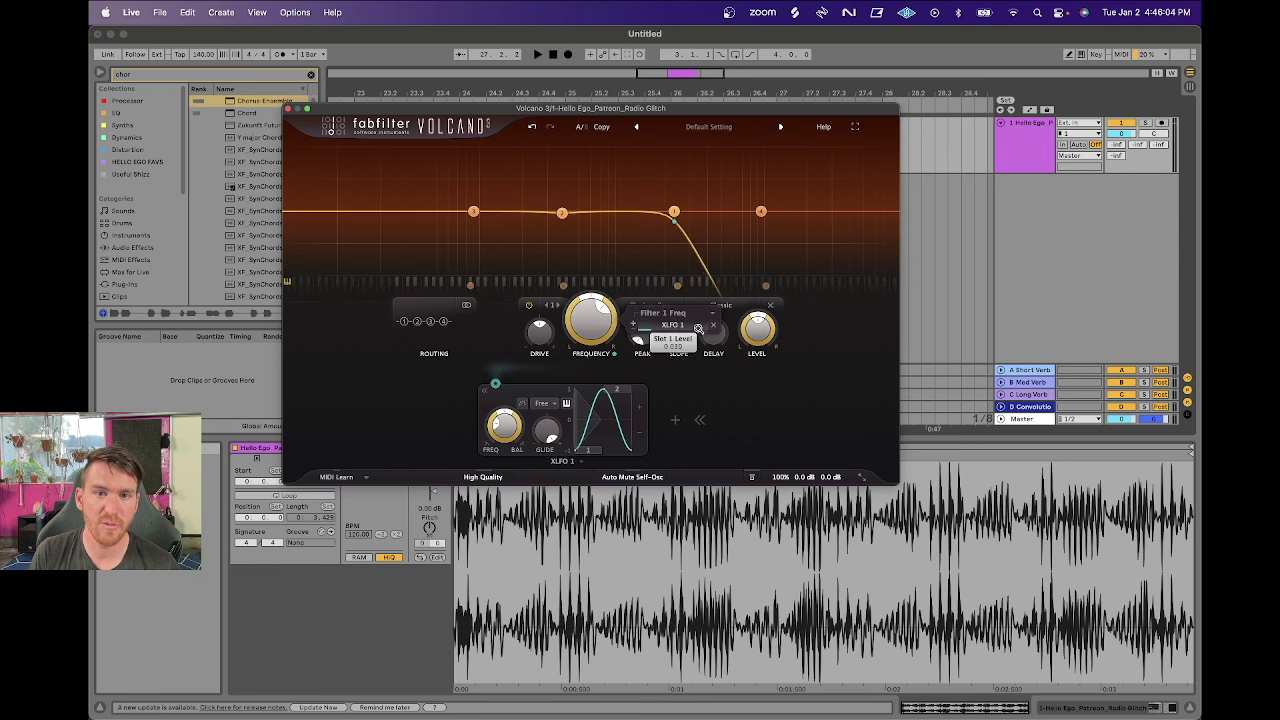
Lower filter 1 to about 636 Hz, play the clip, and bring the filter up to about 1677 Hz.
drag(674, 211, 593, 212)
key(space)
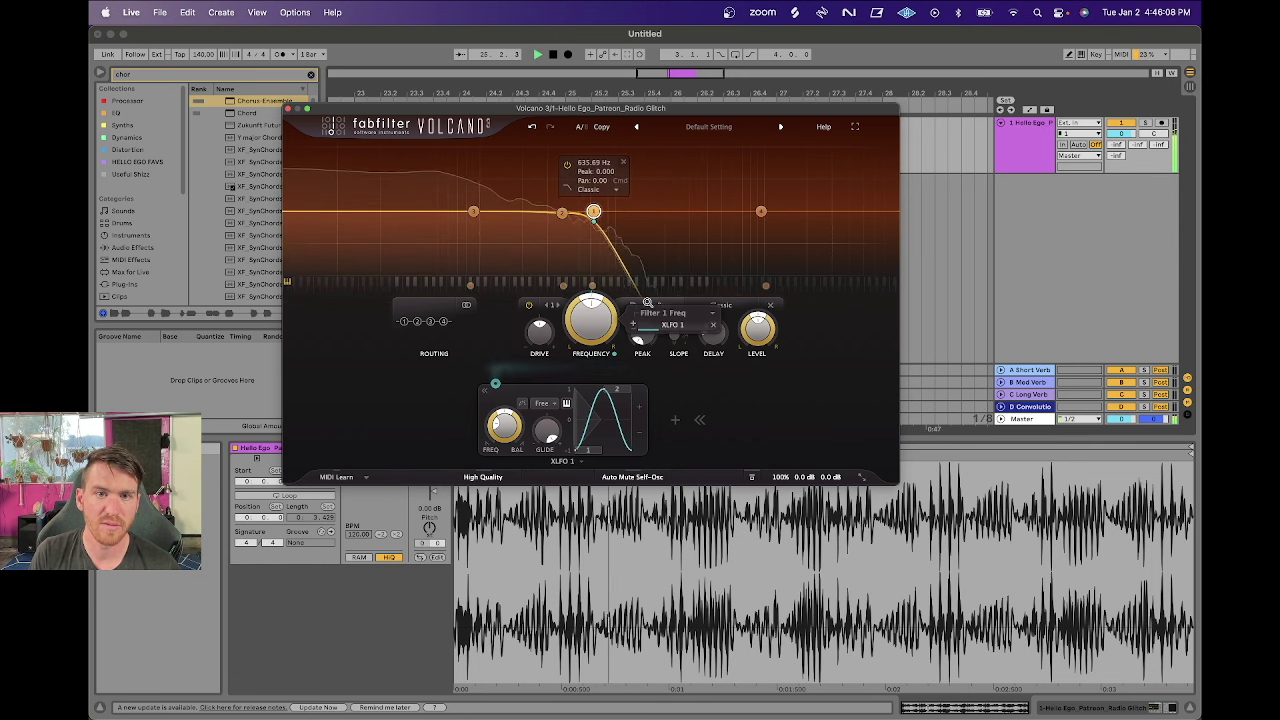
drag(593, 212, 653, 212)
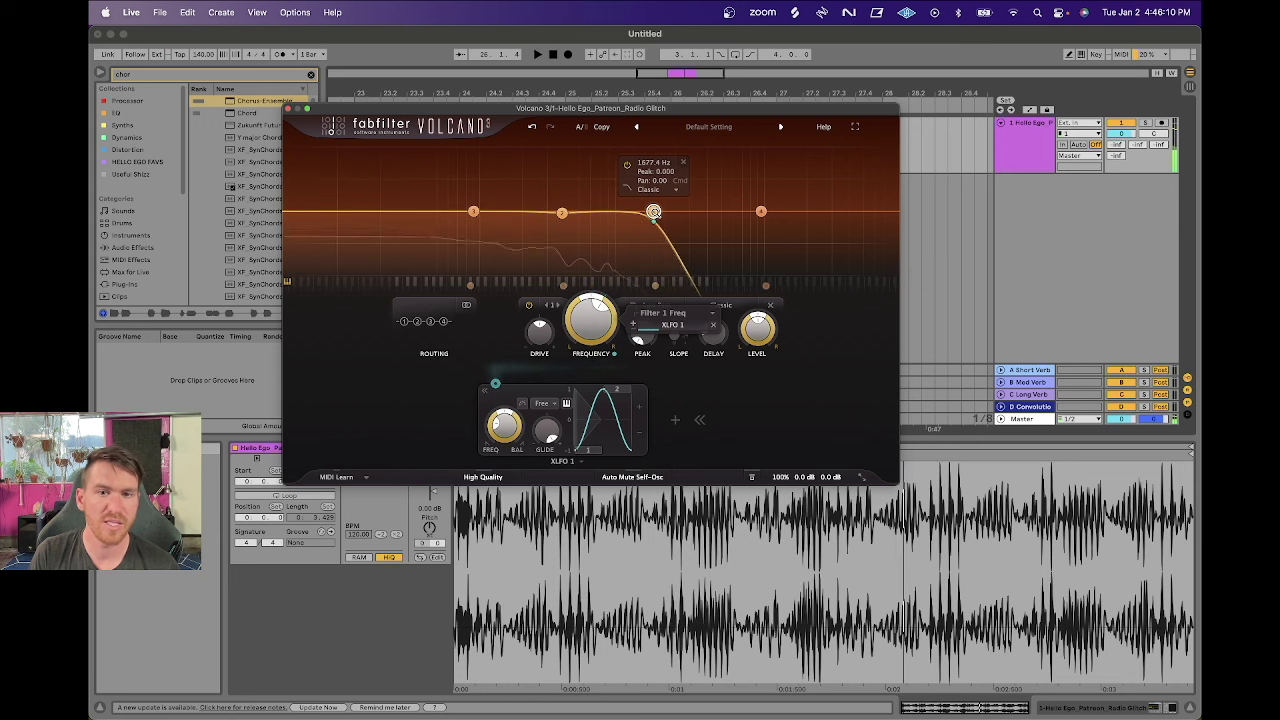
Raise XLFO 1's modulation level on filter 1's frequency and play the clip to hear the sweep.
mouse_move(671, 327)
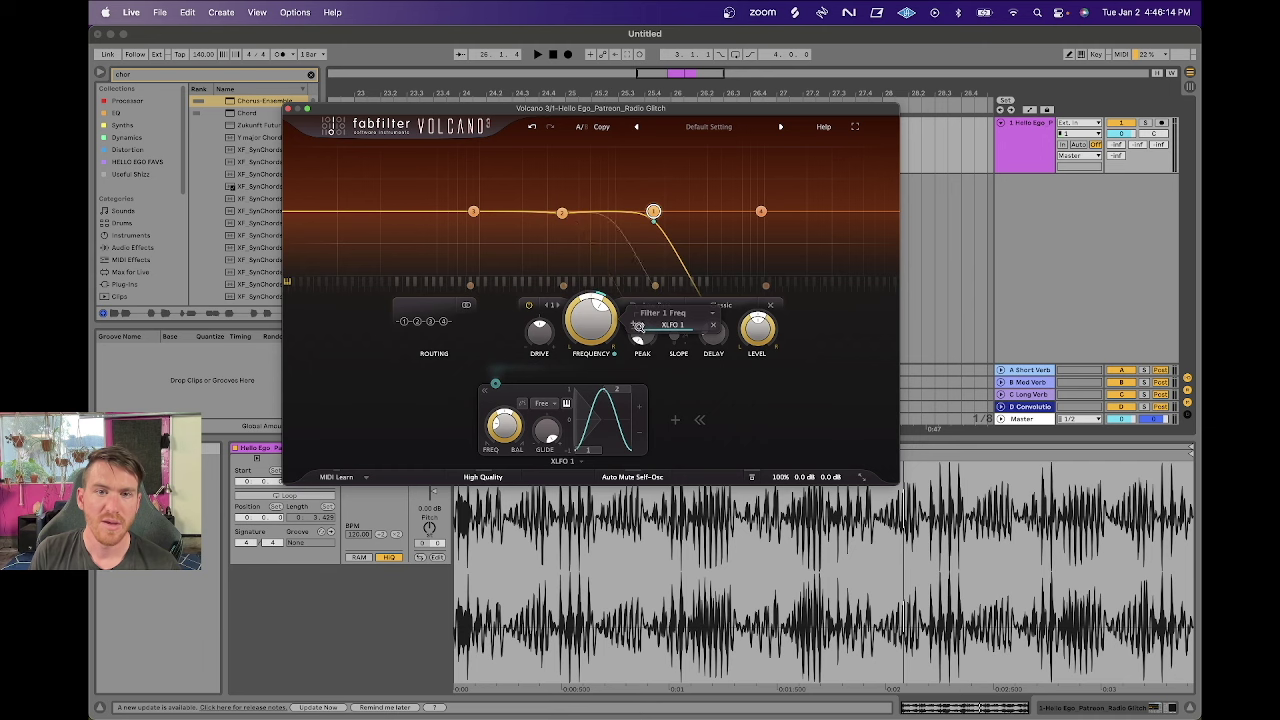
mouse_move(653, 215)
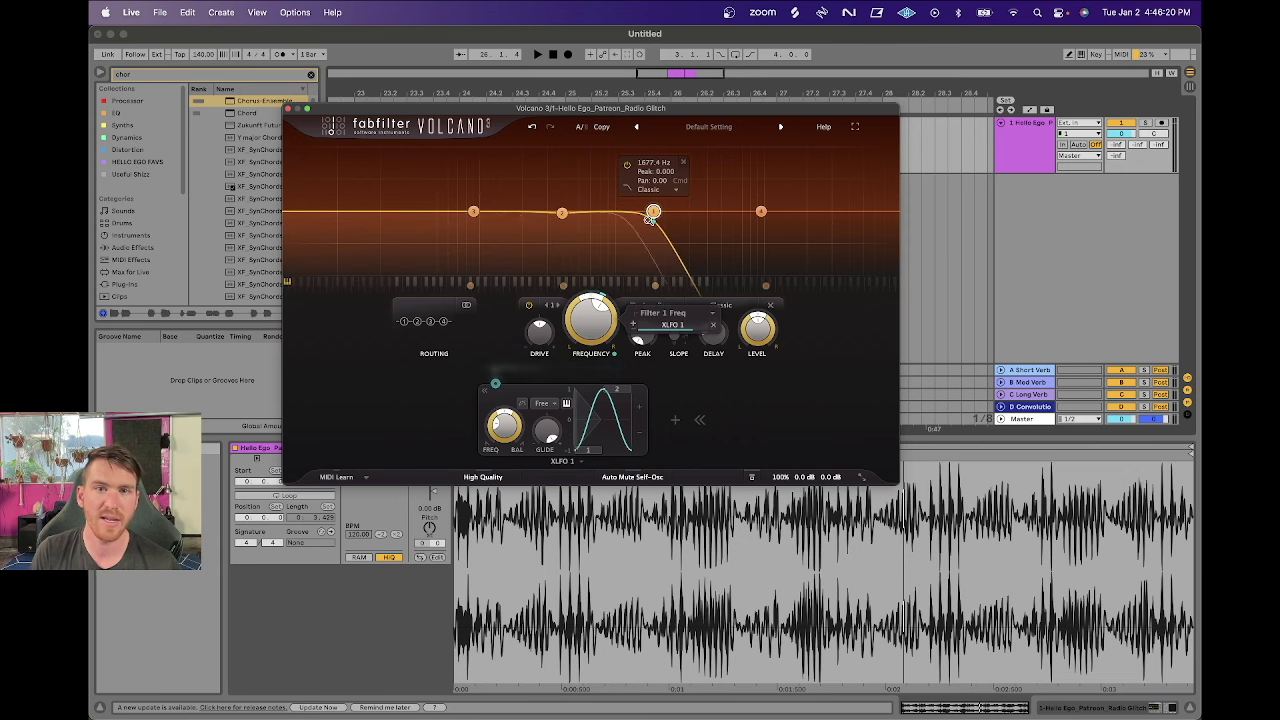
mouse_move(775, 213)
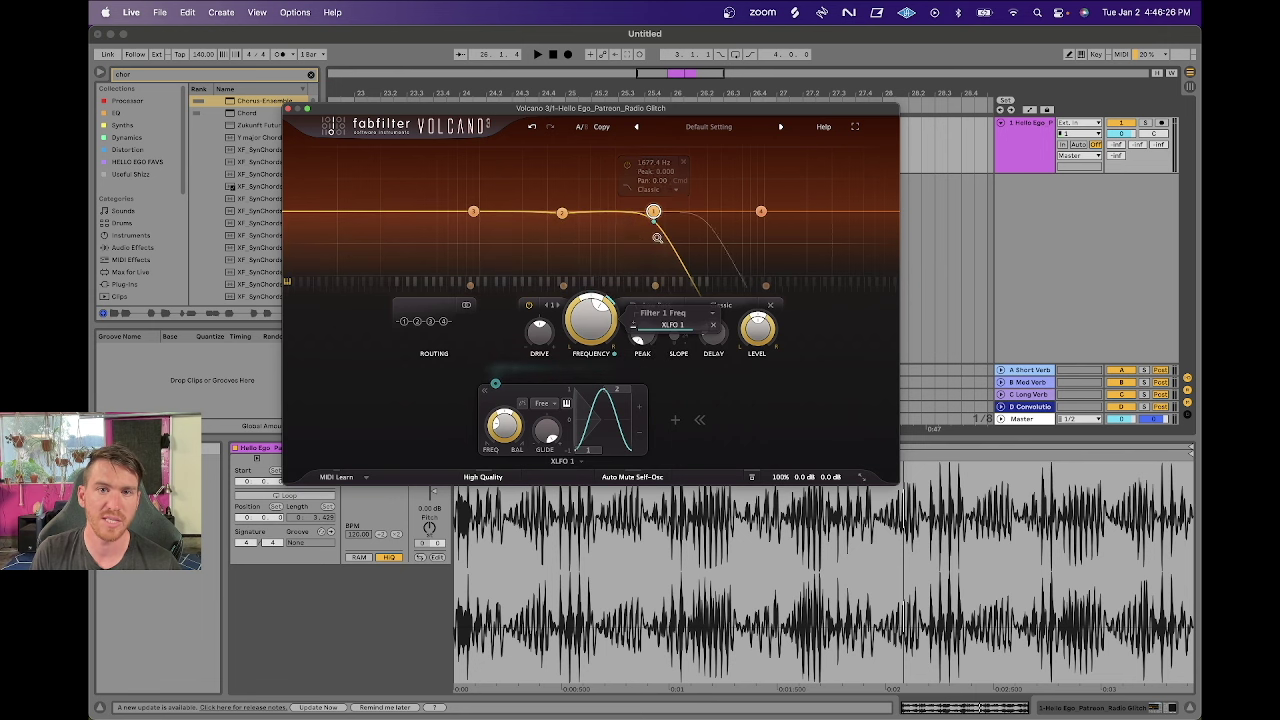
key(space)
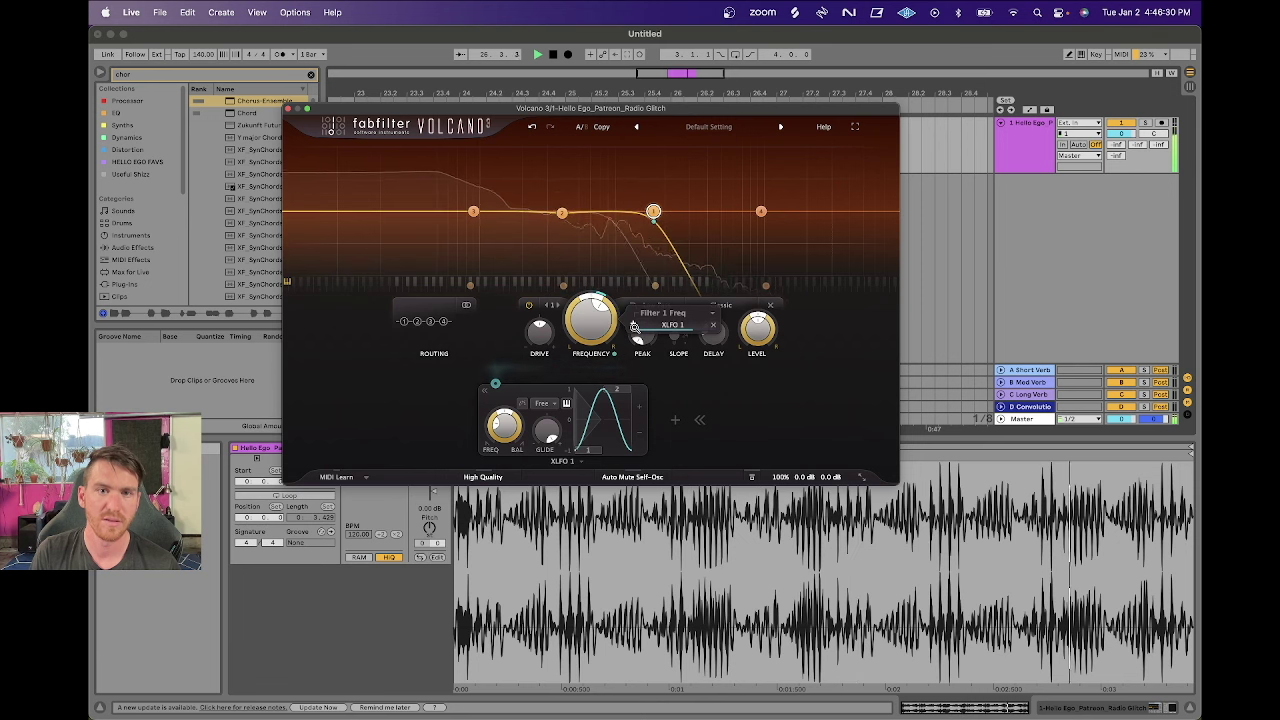
key(space)
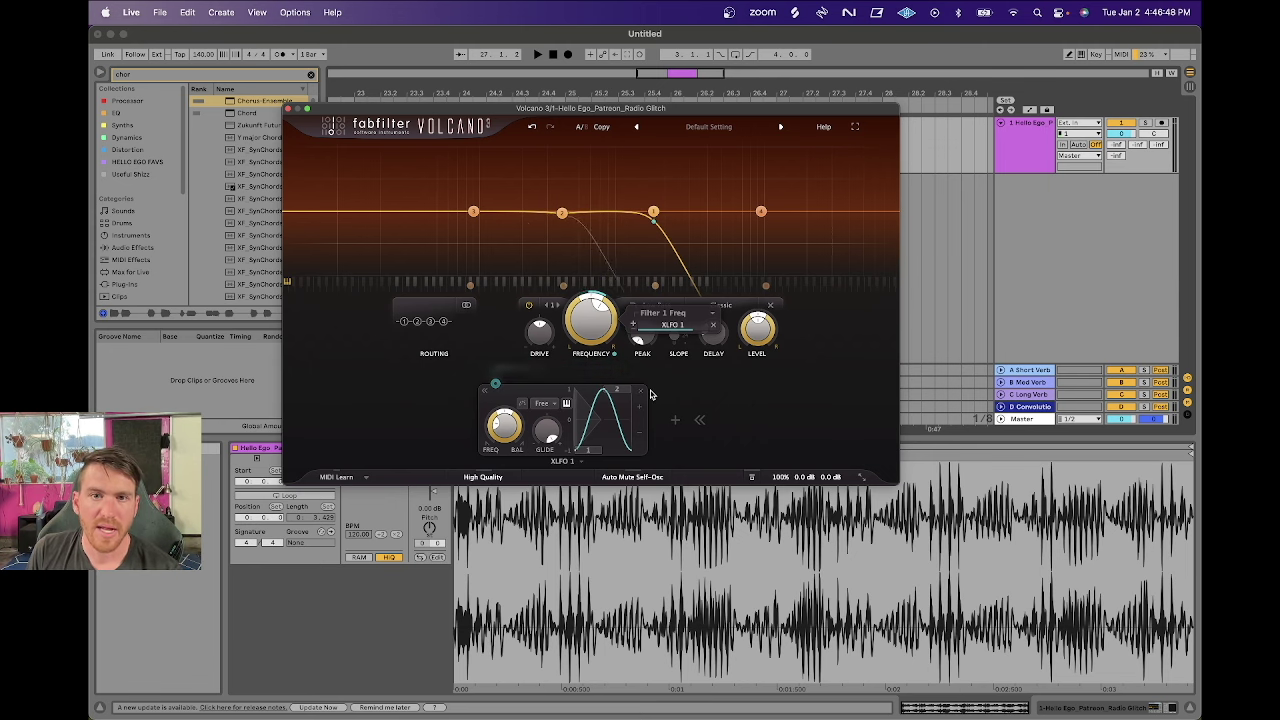
Sync XLFO 1 to a 1/8 rate and play the clip to hear the tempo-synced modulation.
click(548, 404)
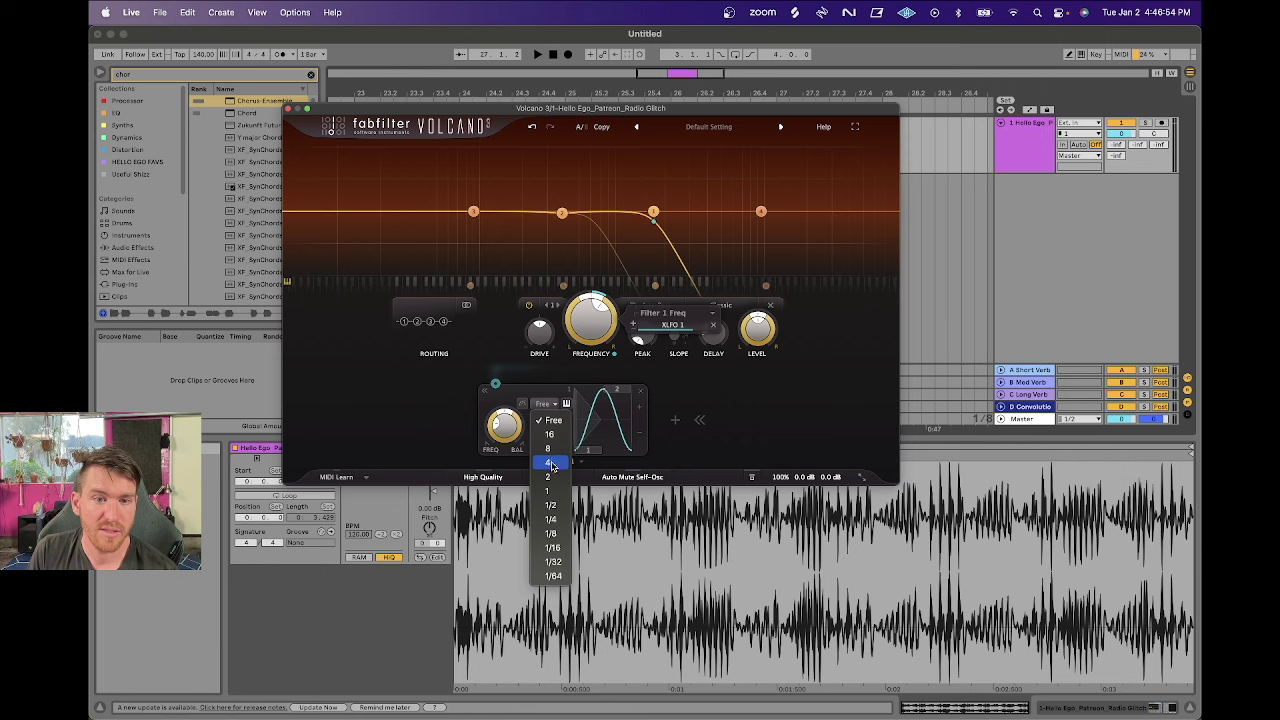
click(553, 534)
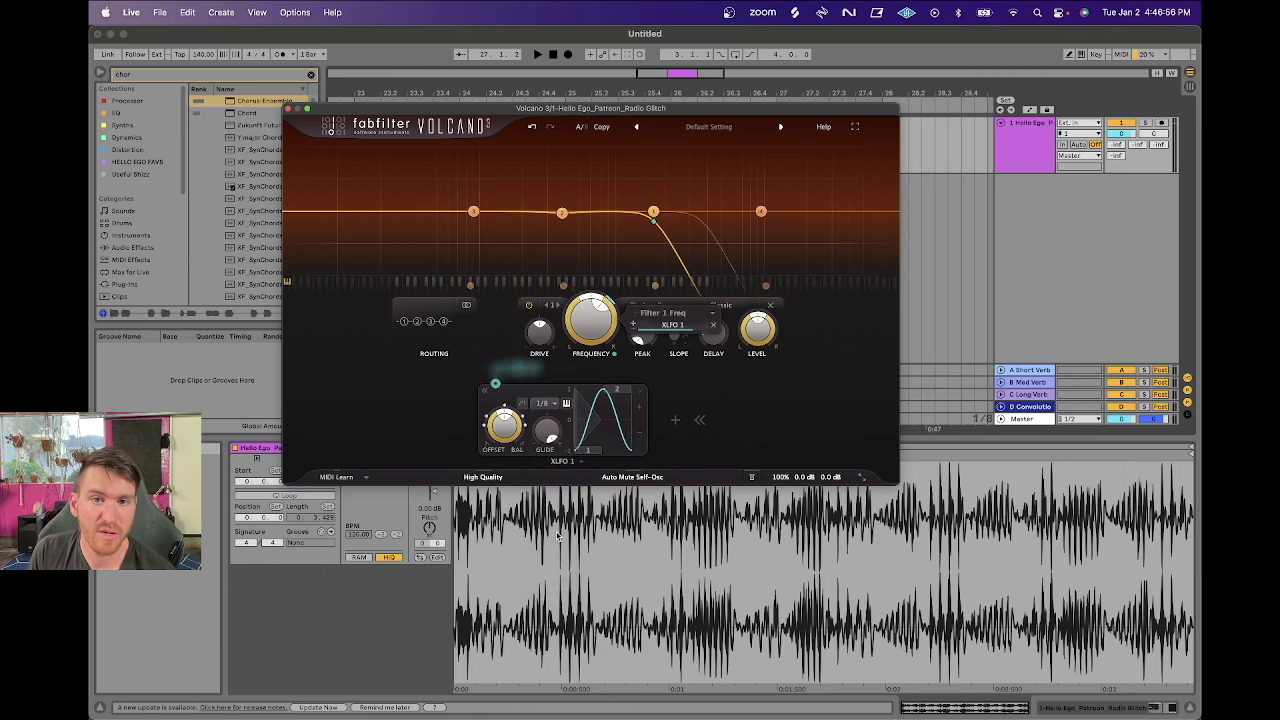
mouse_move(446, 244)
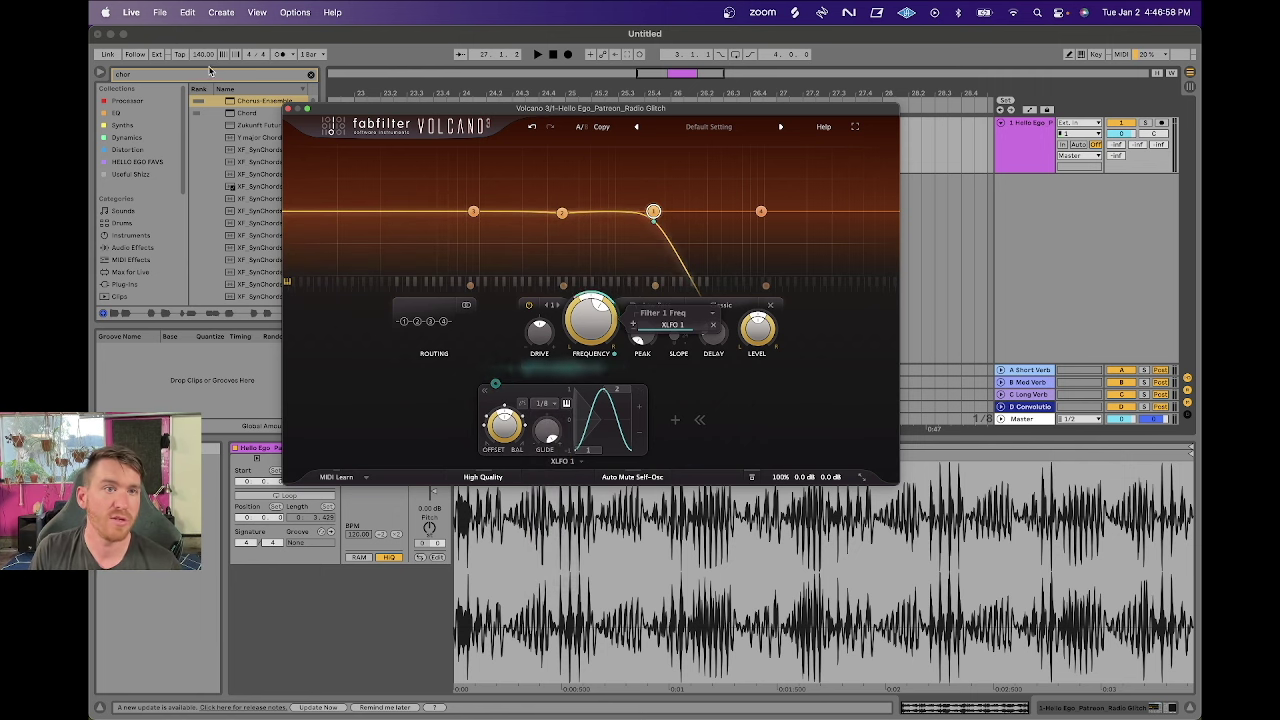
key(space)
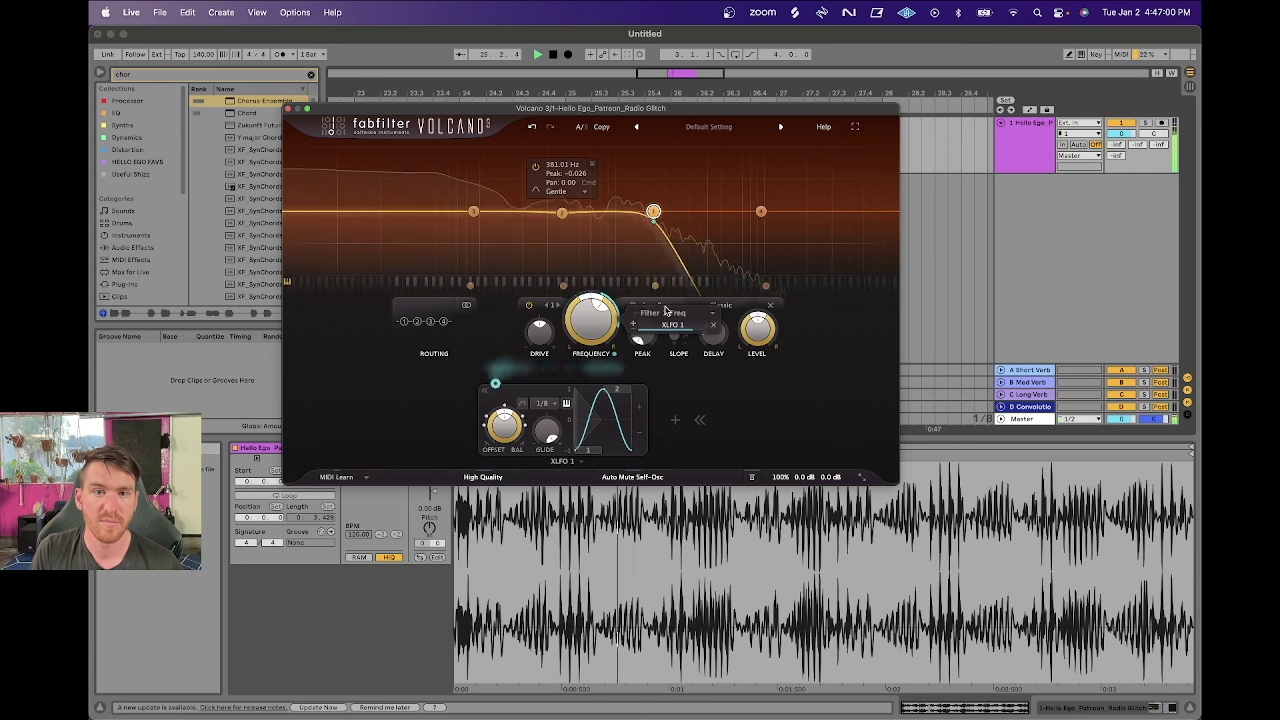
mouse_move(714, 330)
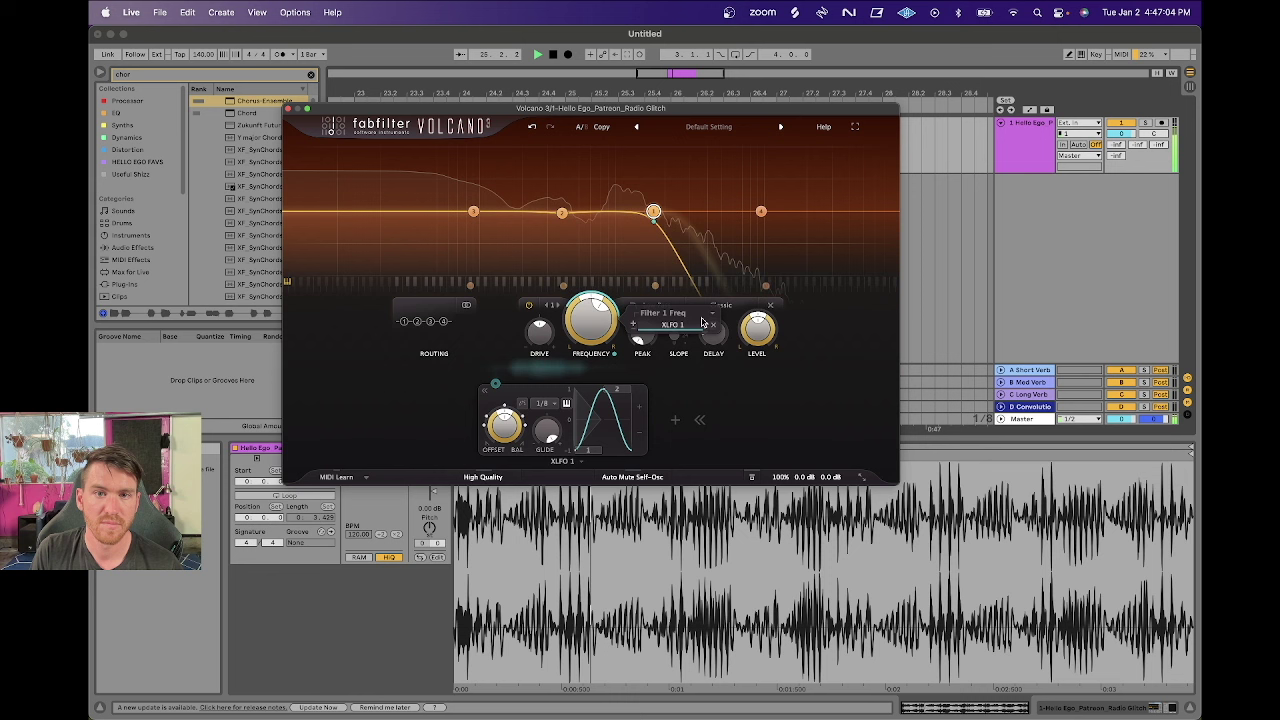
Sync XLFO 1 to a 1/4 rate and raise filter 1's drive to about 7.46 dB while playing the clip.
key(space)
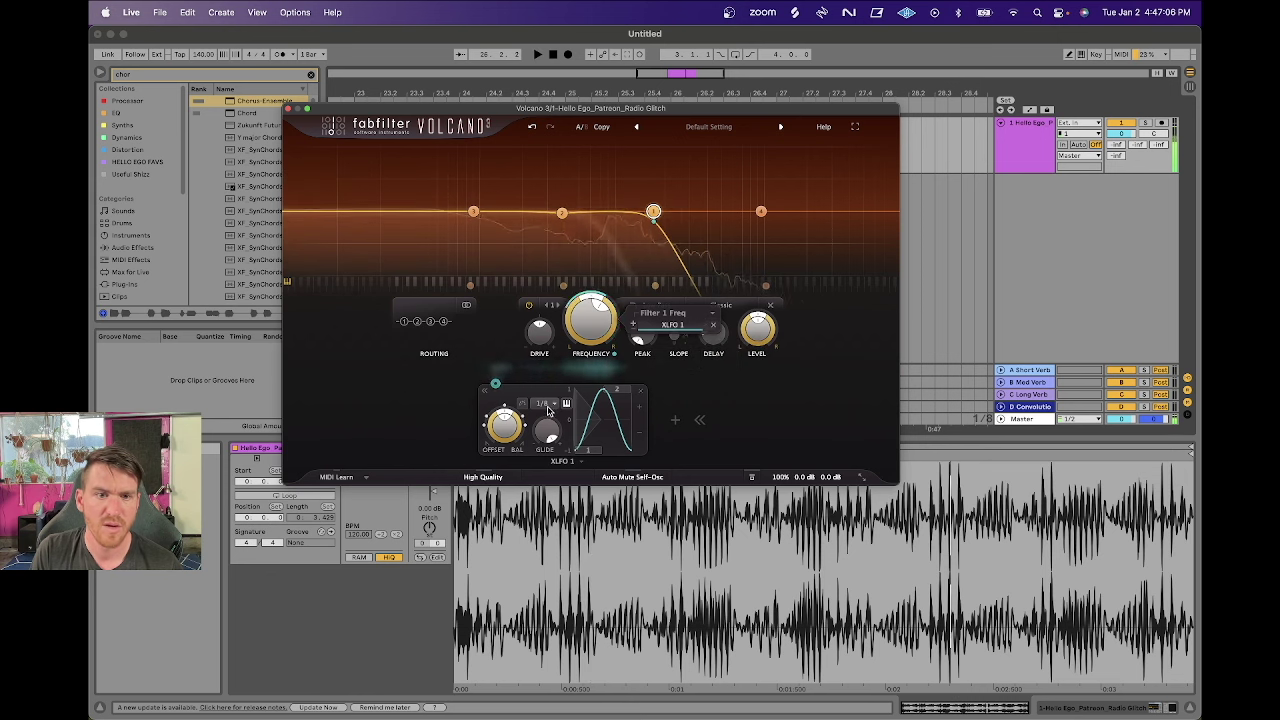
click(543, 403)
click(550, 519)
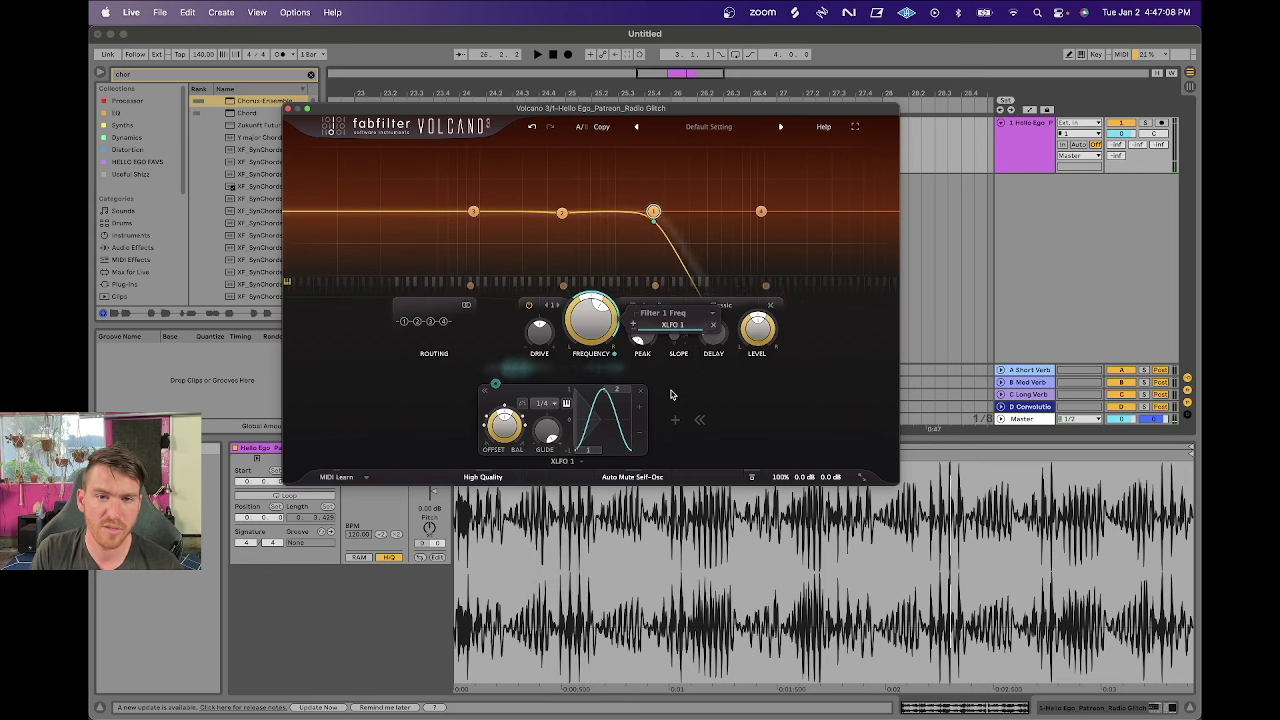
key(space)
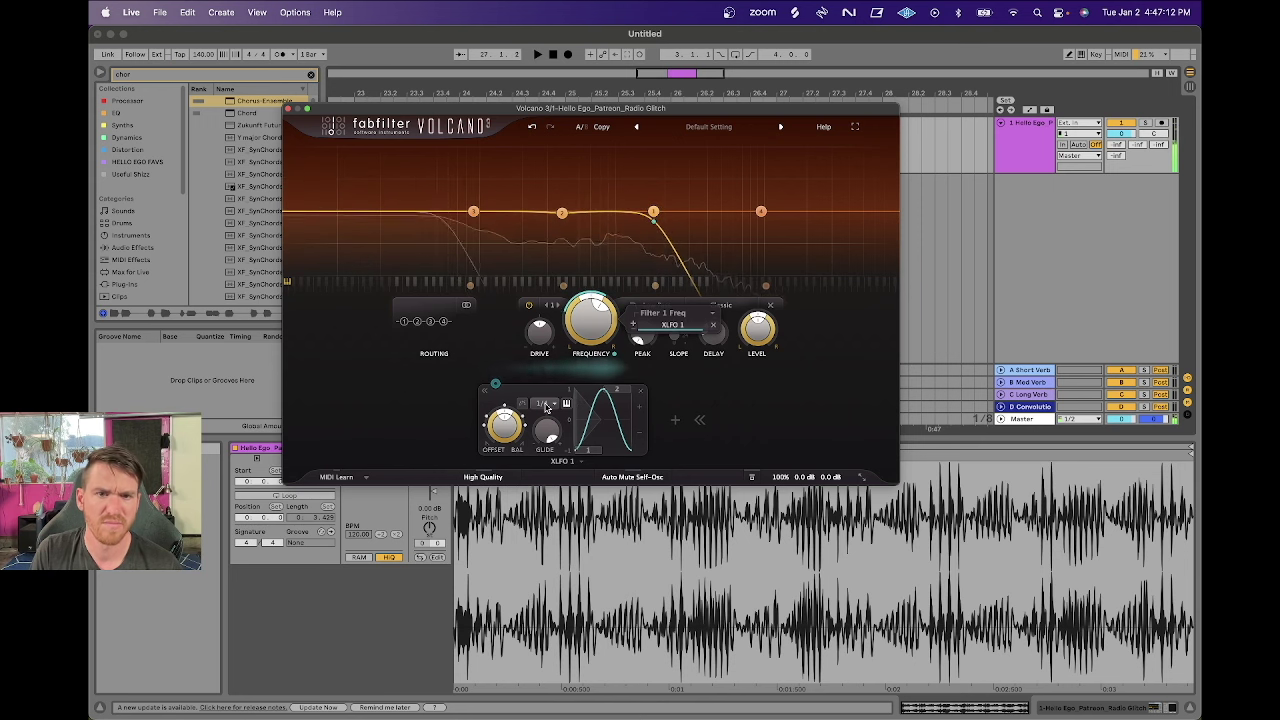
key(space)
drag(547, 278, 545, 330)
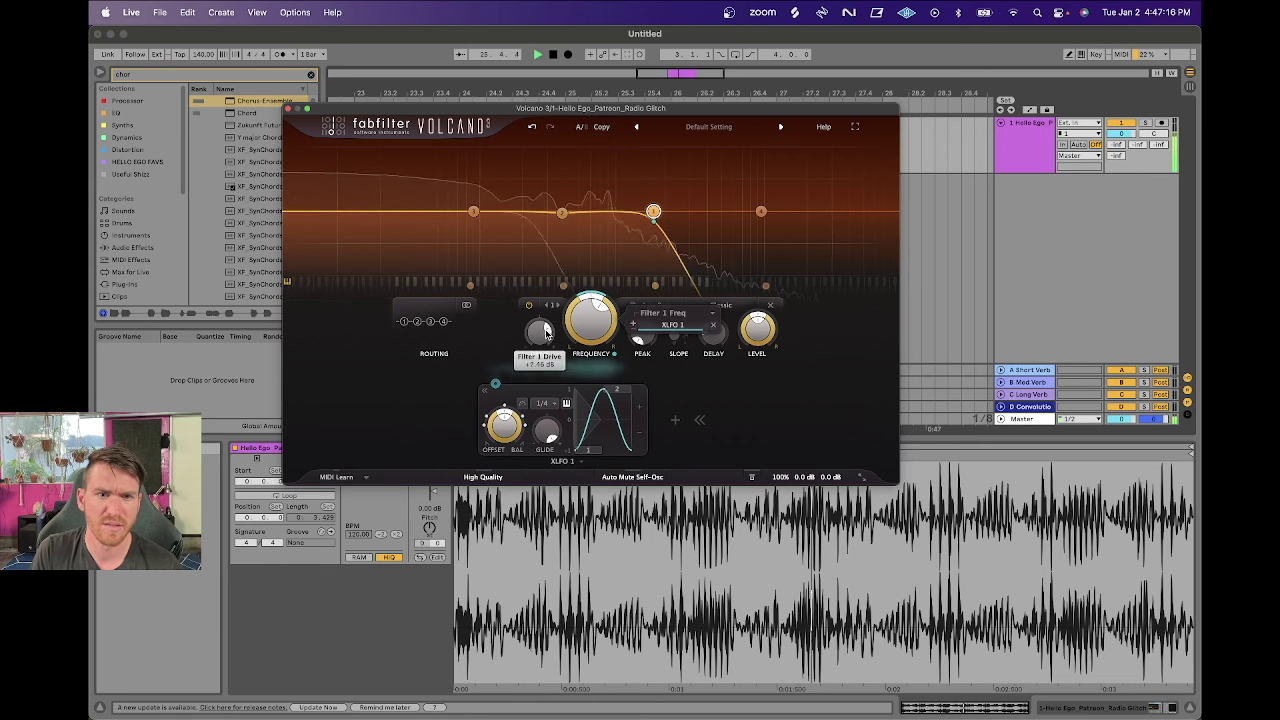
Switch XLFO 1 to Free, inspect its frequency control, and return the sync rate to 1/4.
click(547, 405)
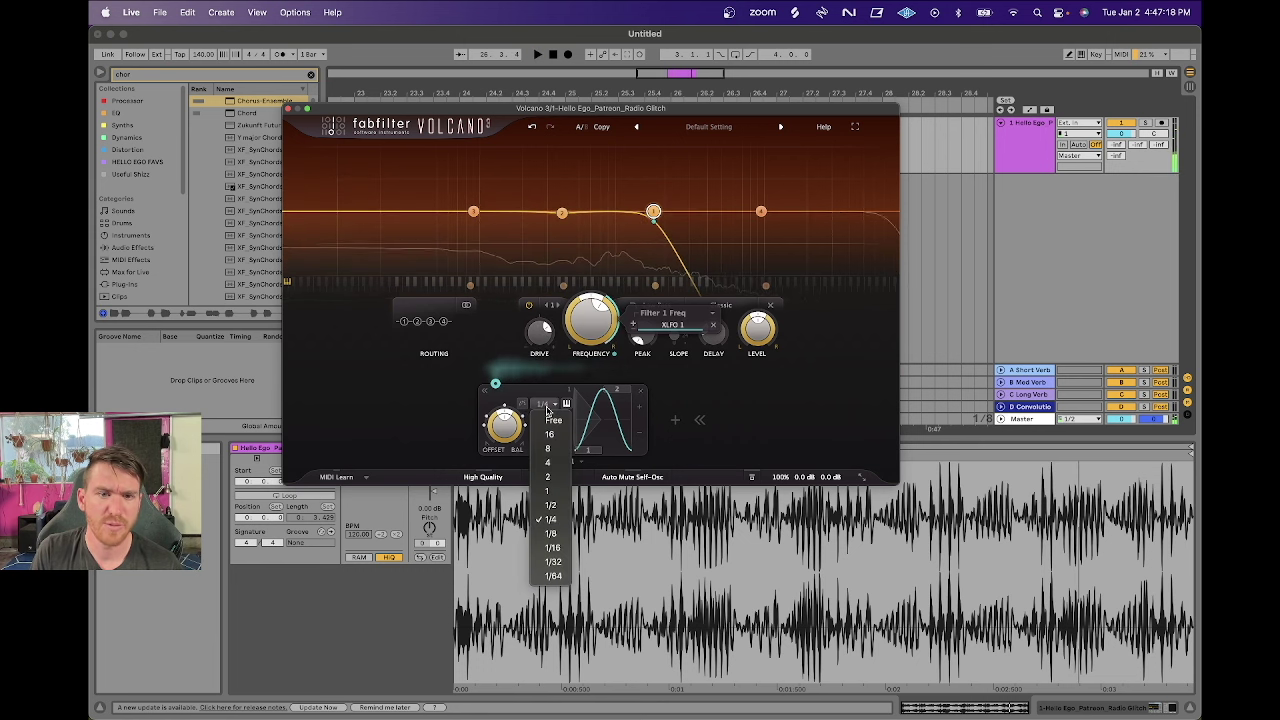
click(555, 421)
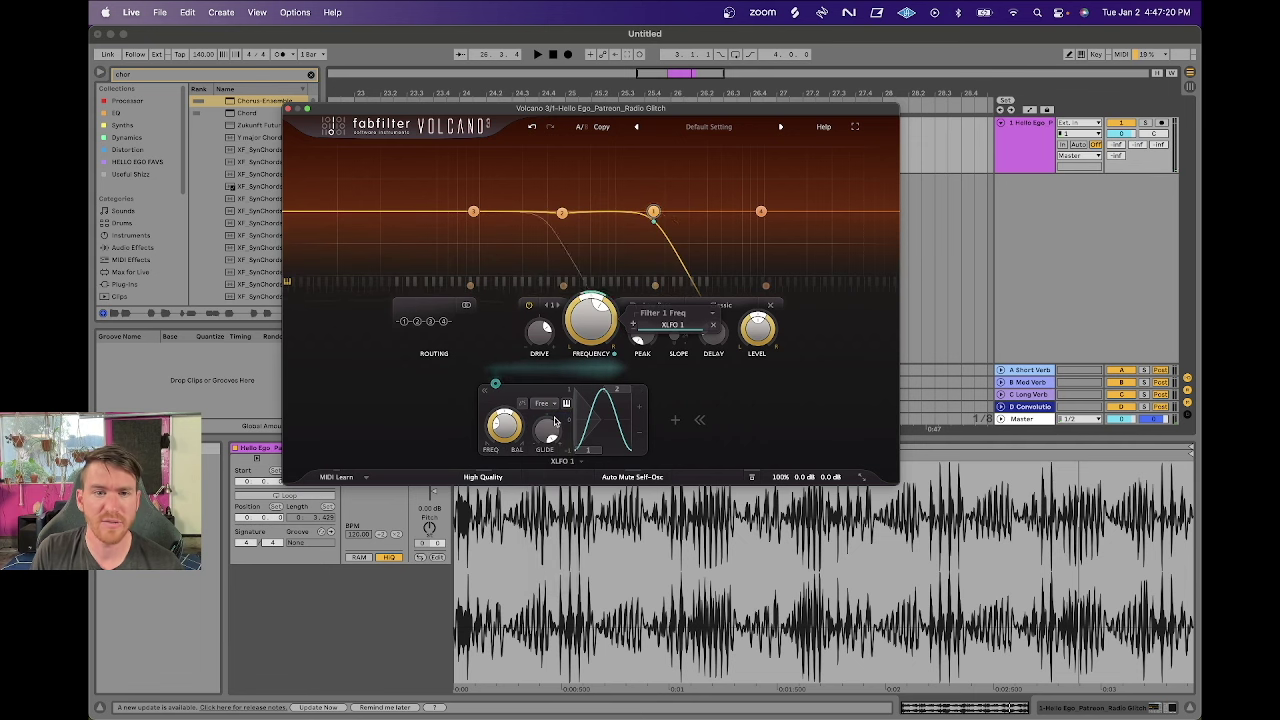
mouse_move(503, 431)
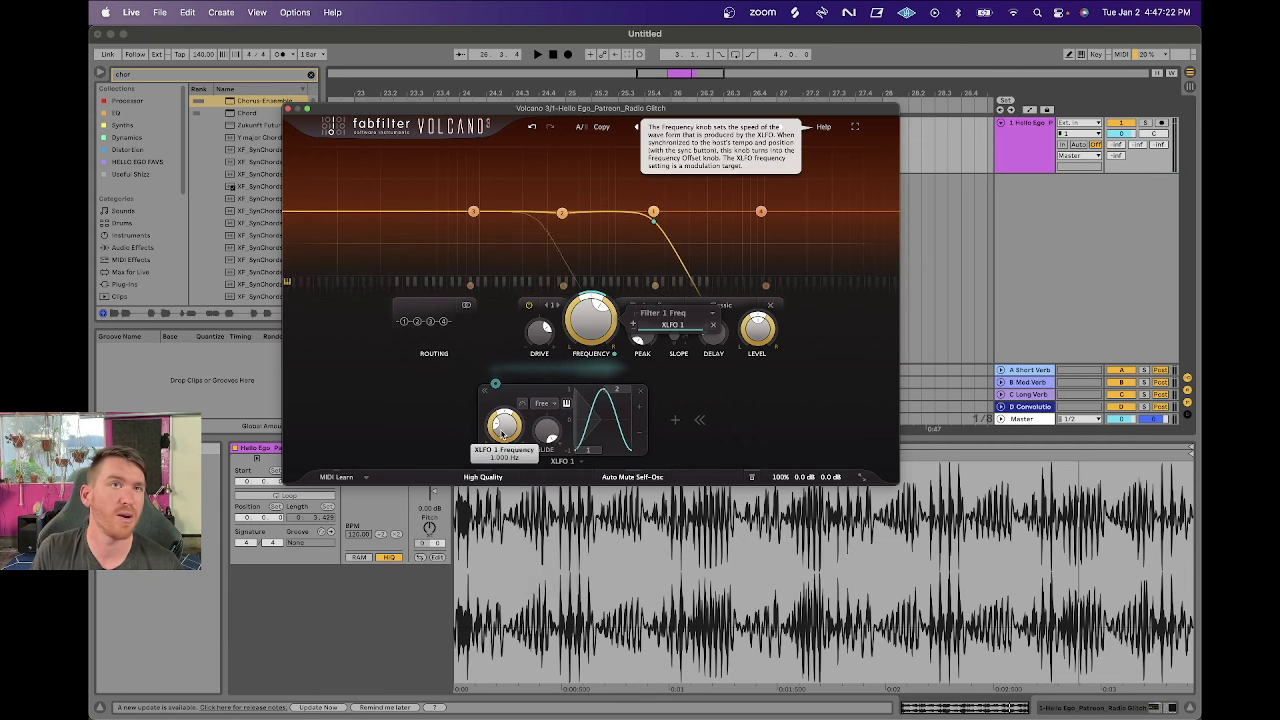
click(543, 403)
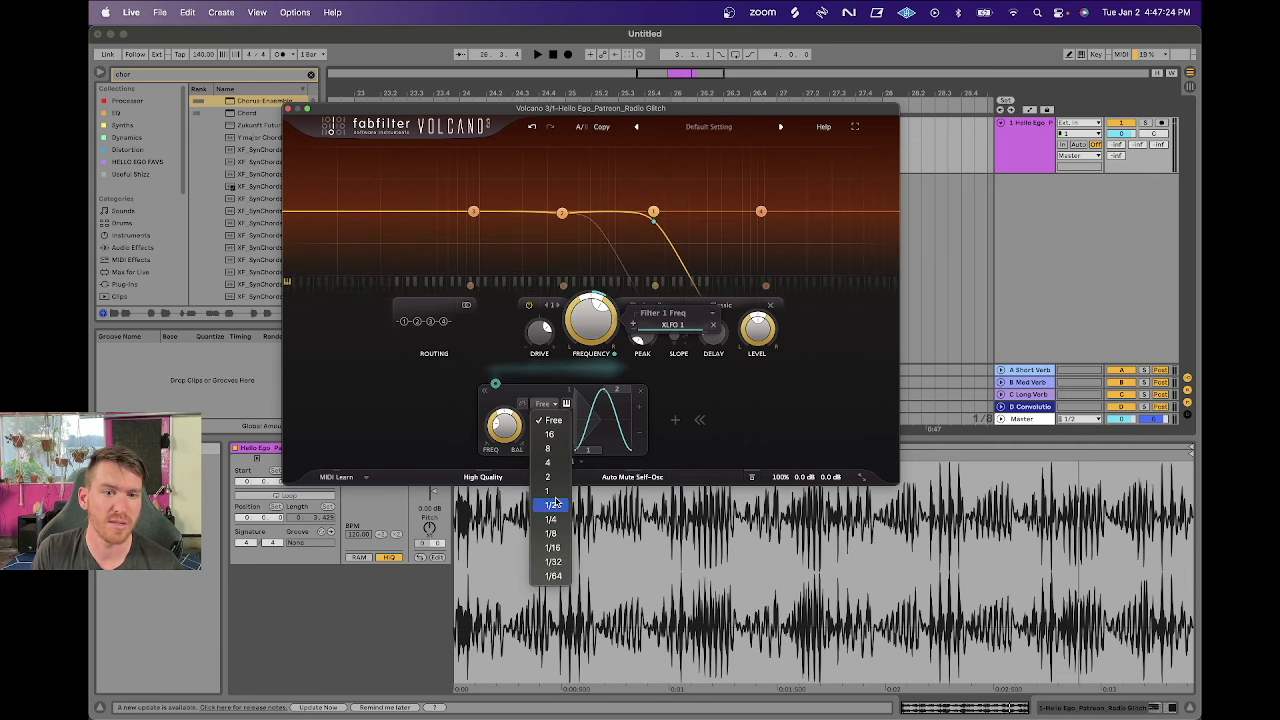
click(551, 519)
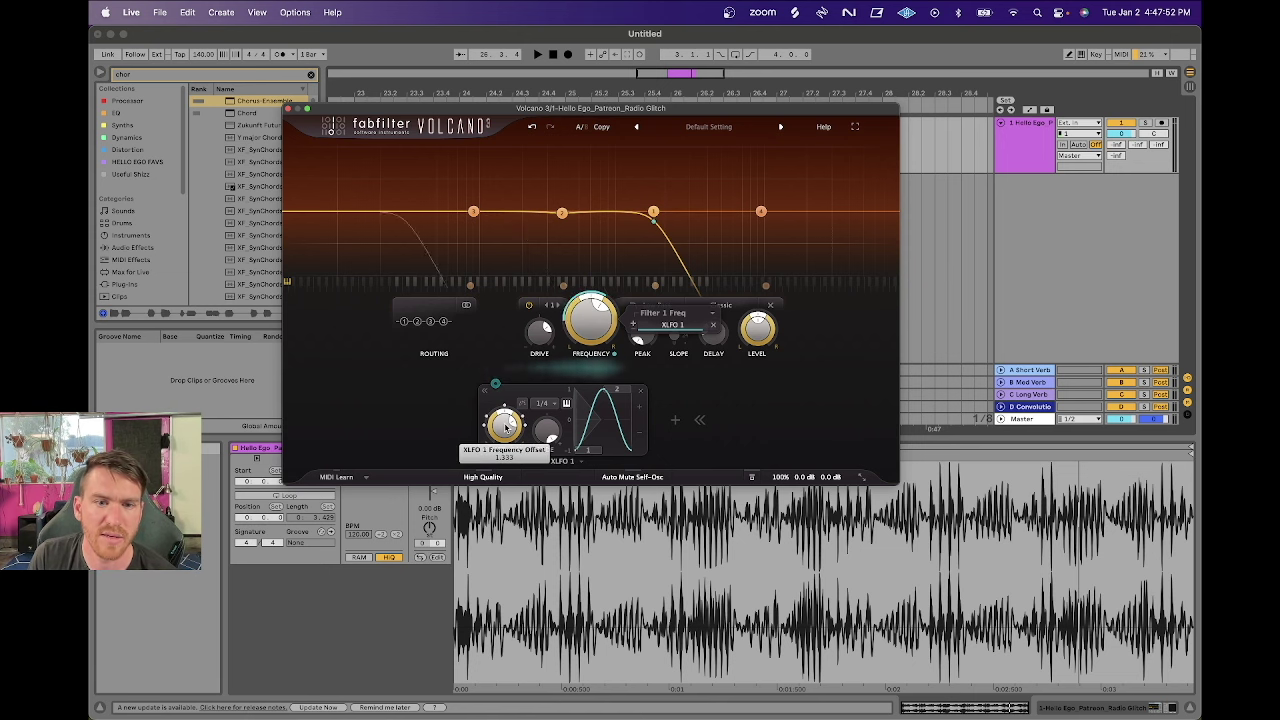
Vary XLFO 1's frequency offset and play the clip to hear how it shifts the synced modulation speed.
mouse_move(507, 427)
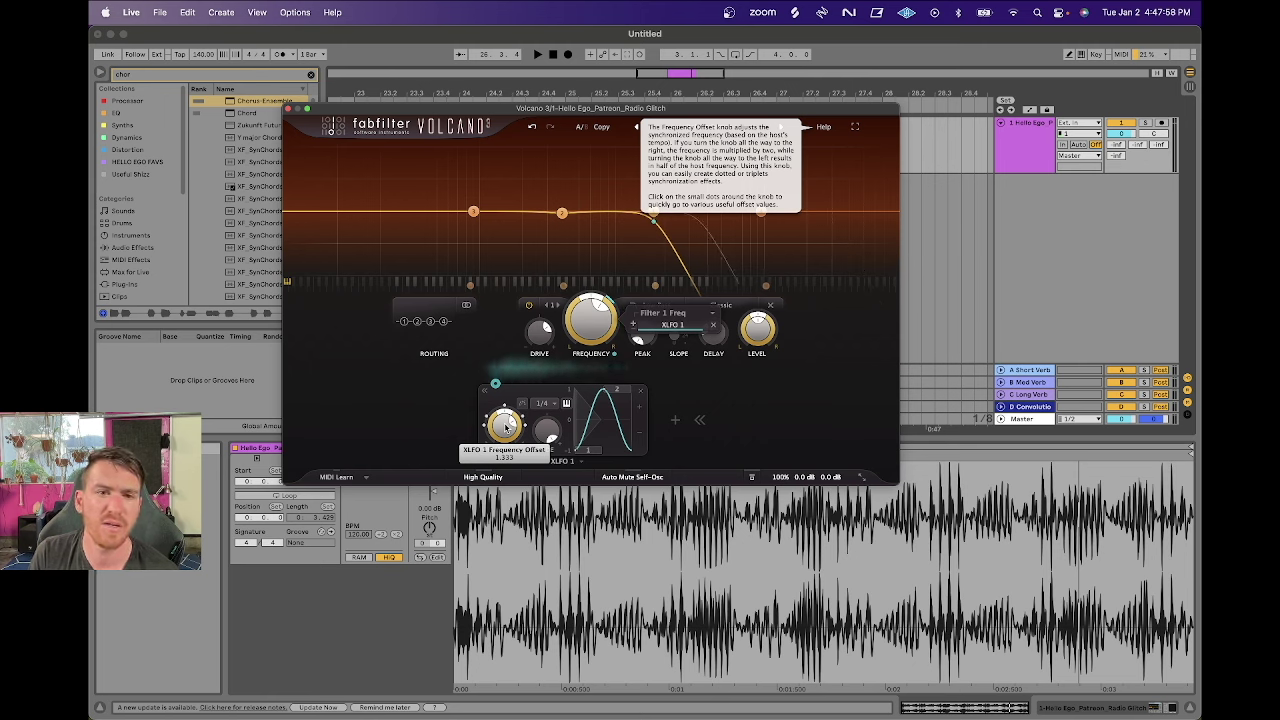
scroll(507, 427, up, 2)
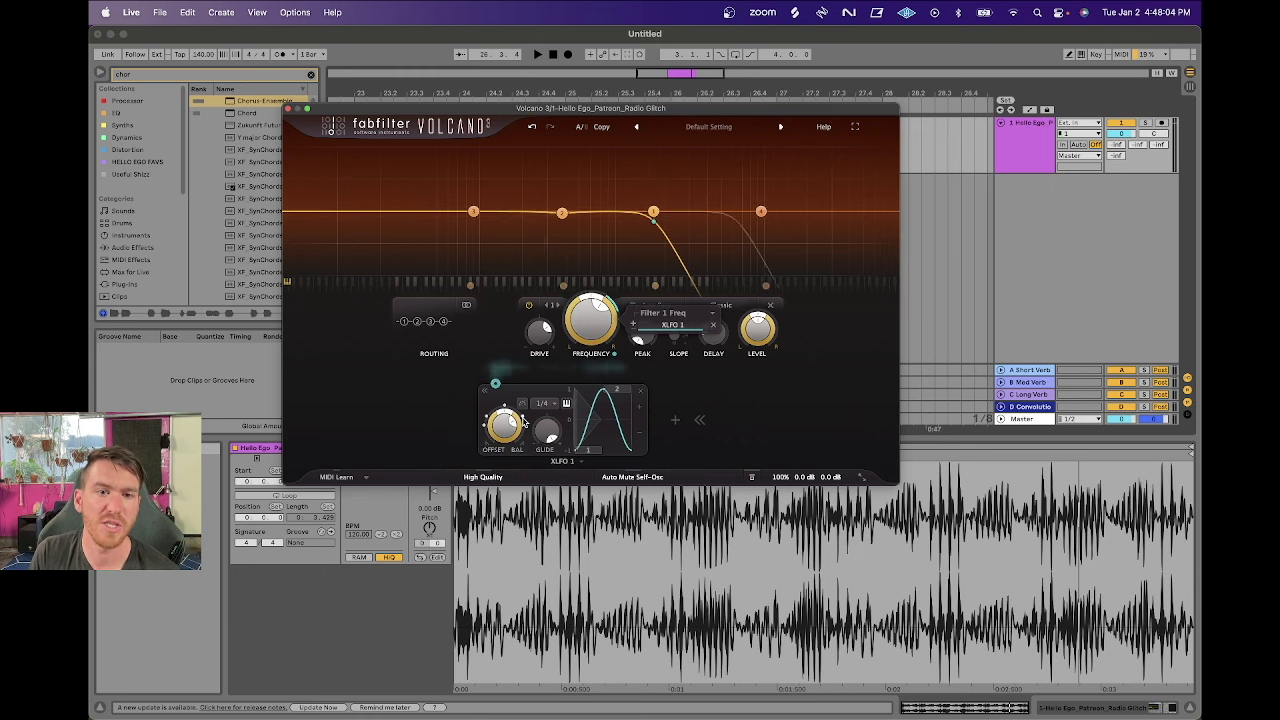
key(space)
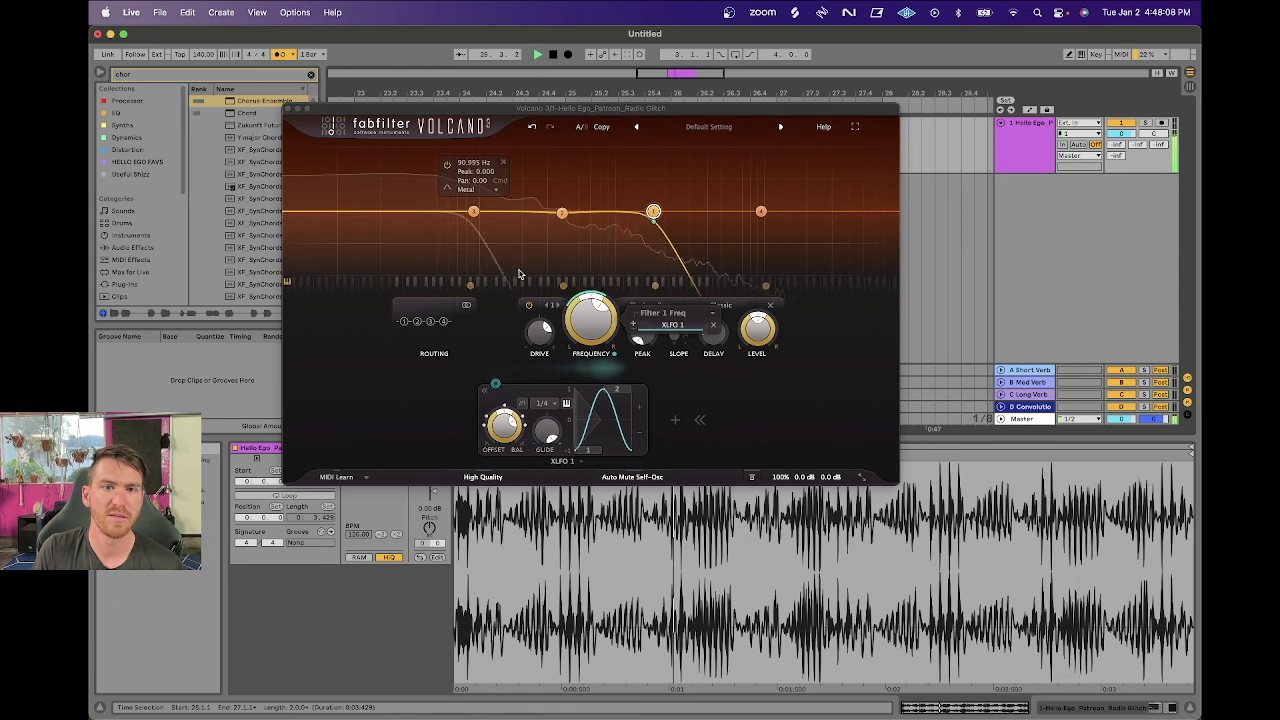
click(550, 405)
click(543, 404)
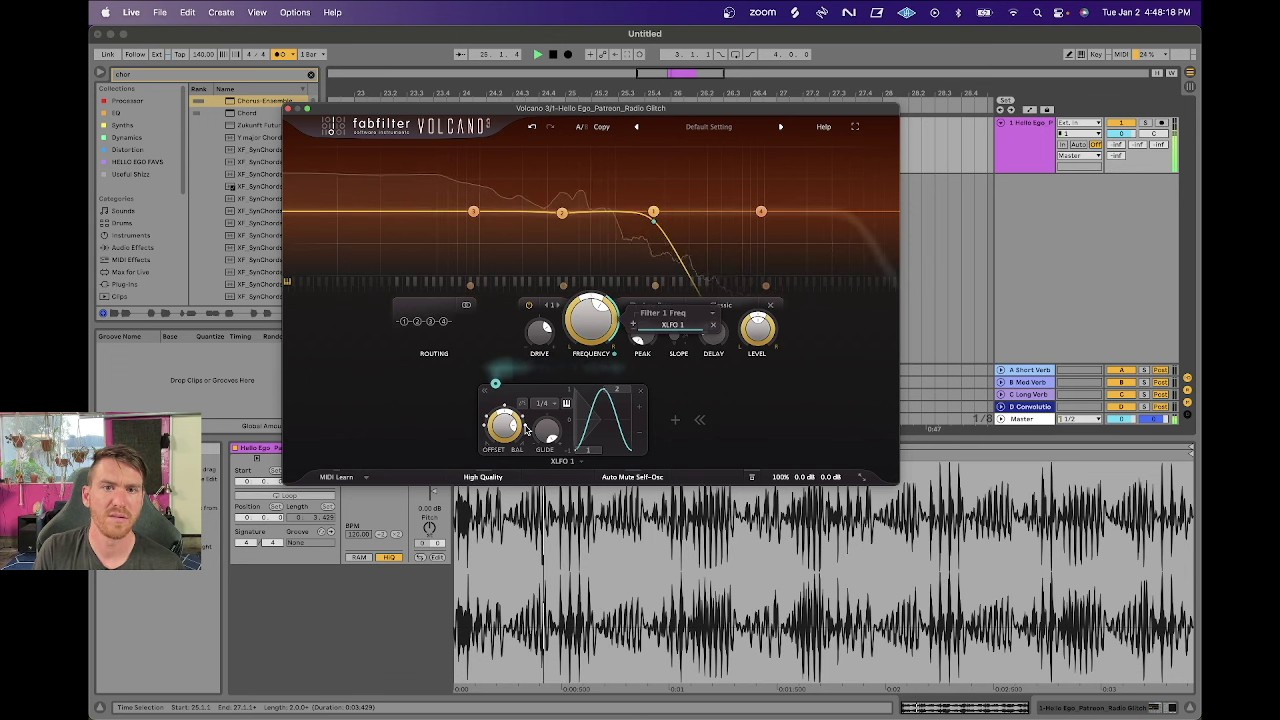
key(space)
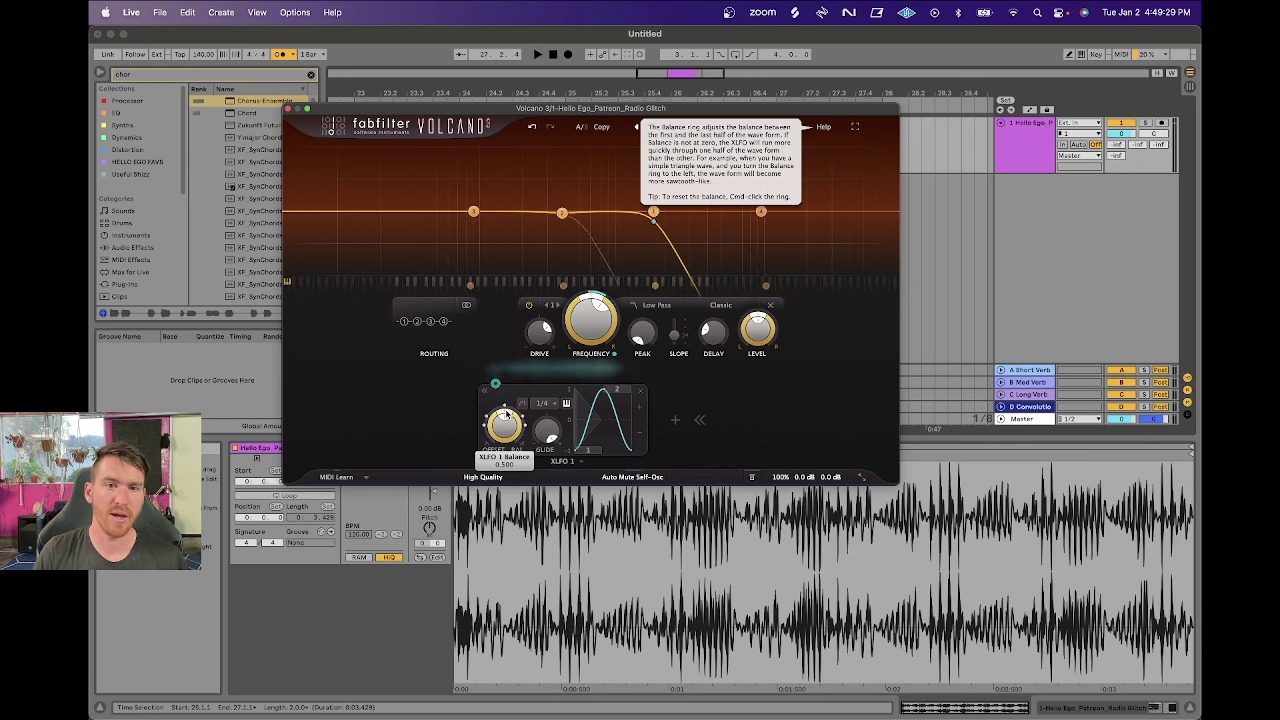
Sync XLFO 1 to a rate of 1 and try out its balance control.
click(555, 404)
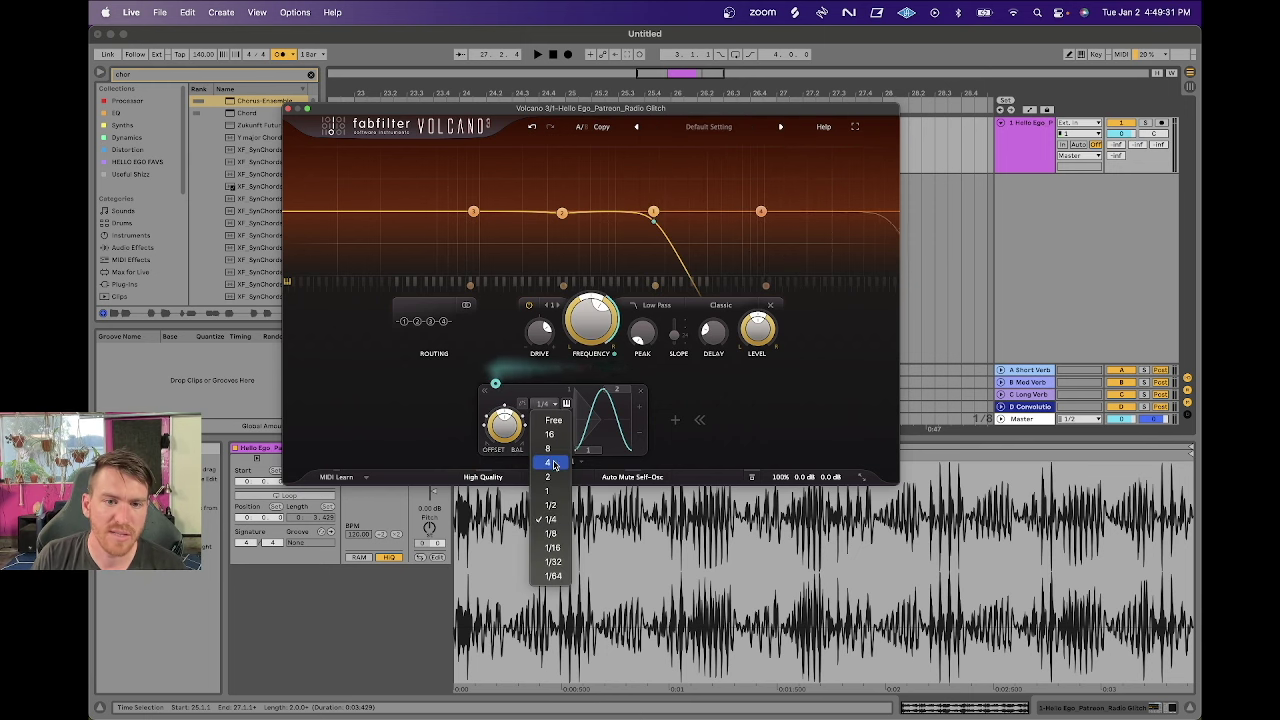
click(548, 491)
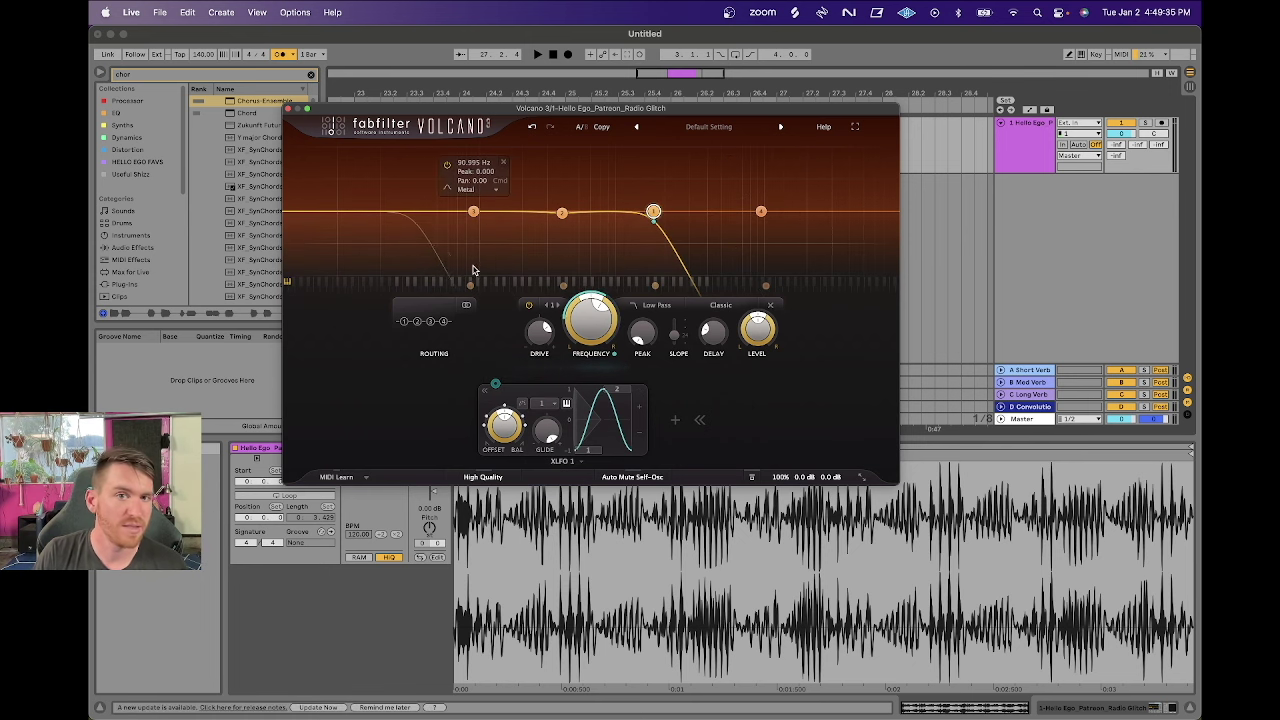
mouse_move(502, 423)
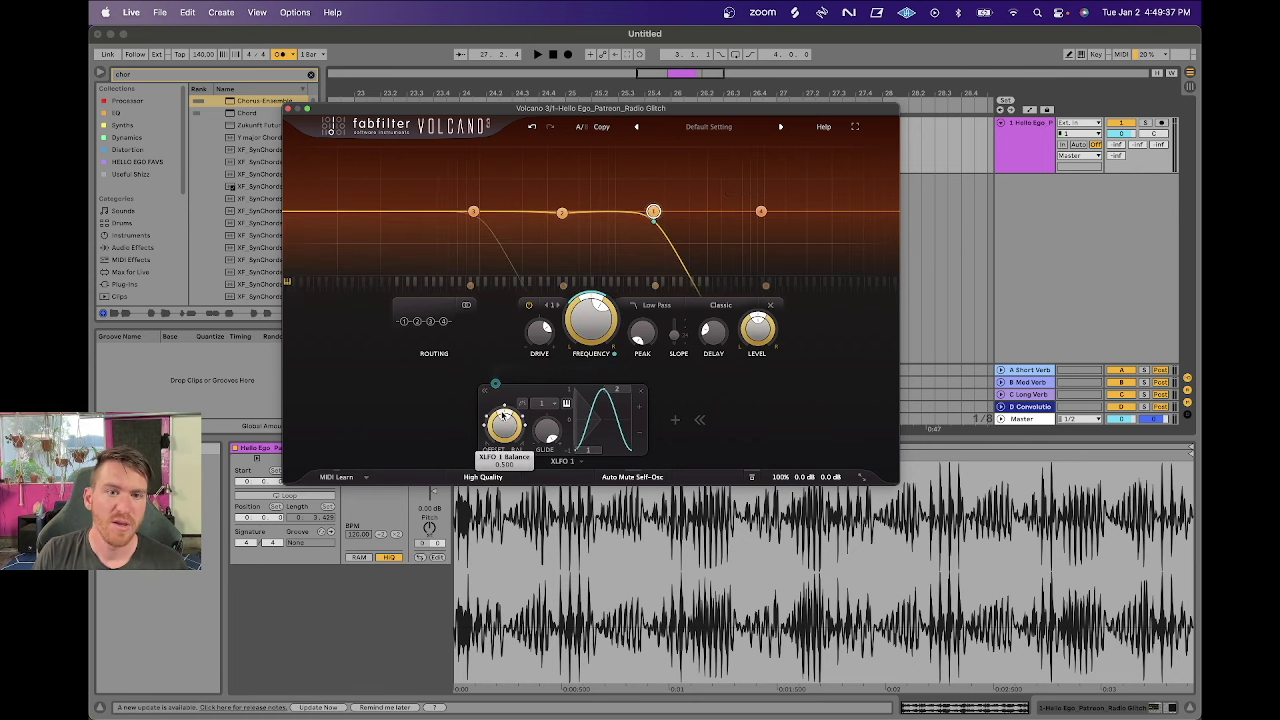
drag(493, 437, 497, 492)
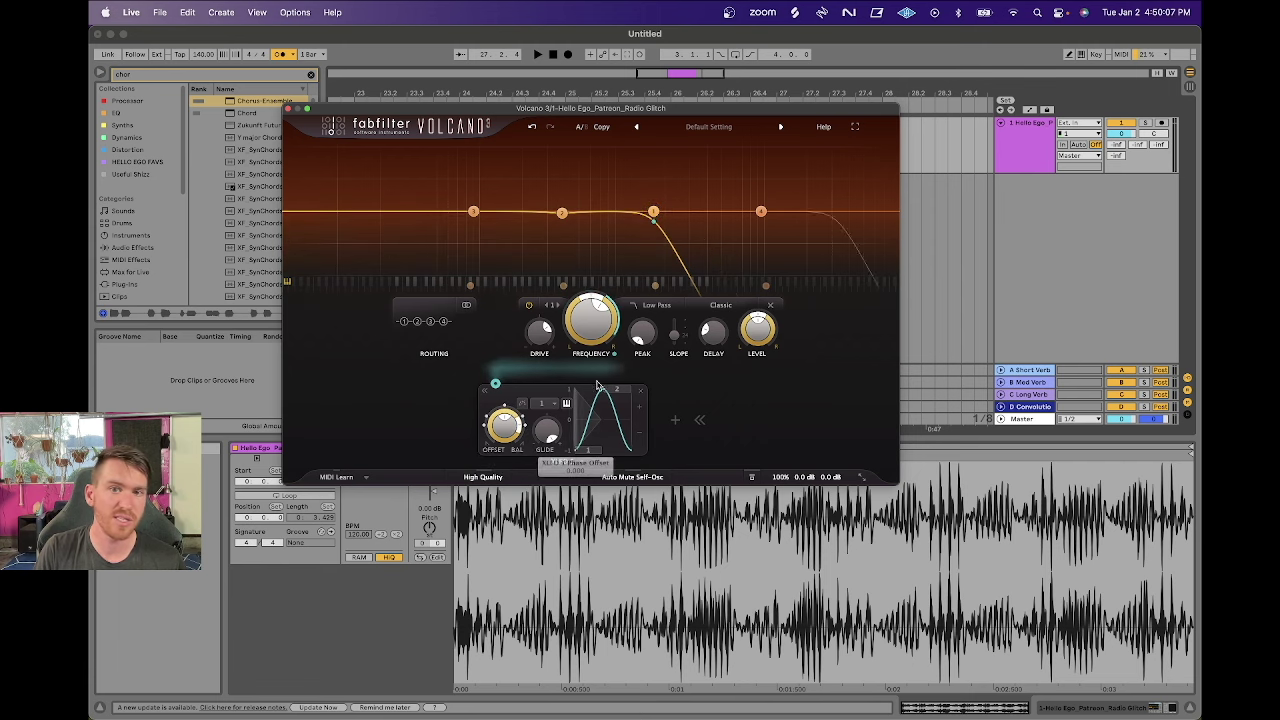
mouse_move(640, 262)
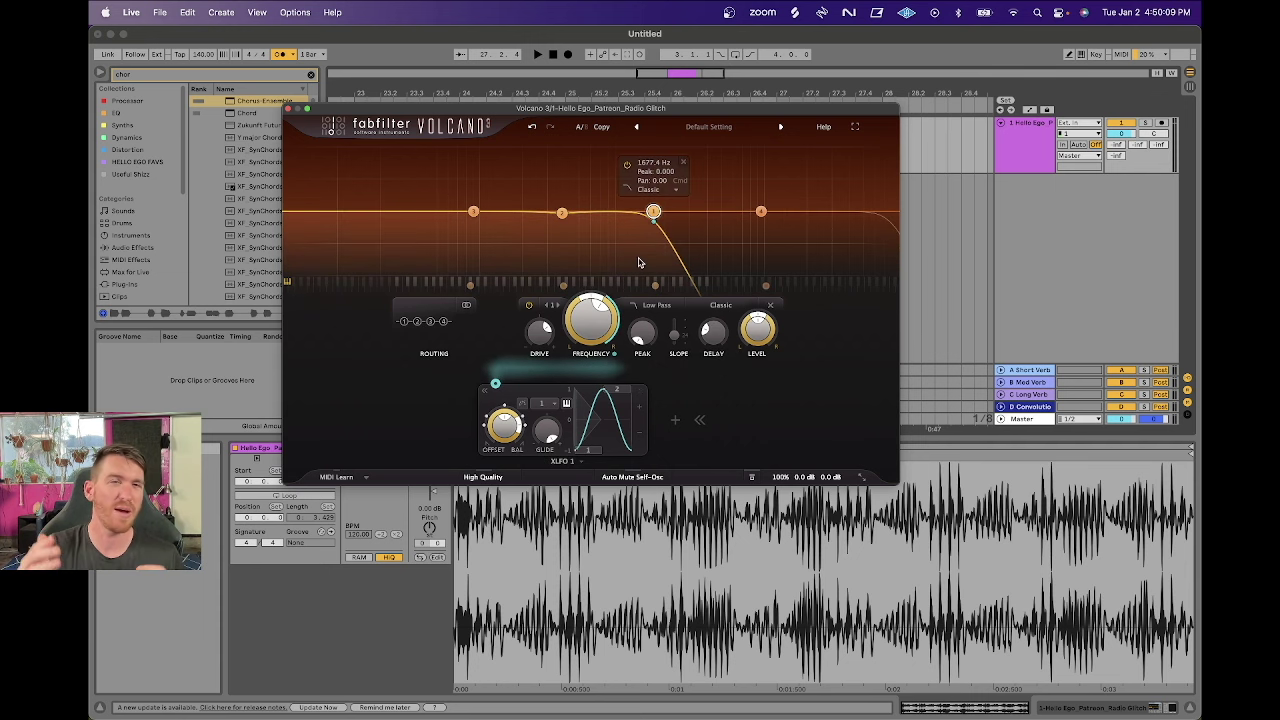
mouse_move(810, 243)
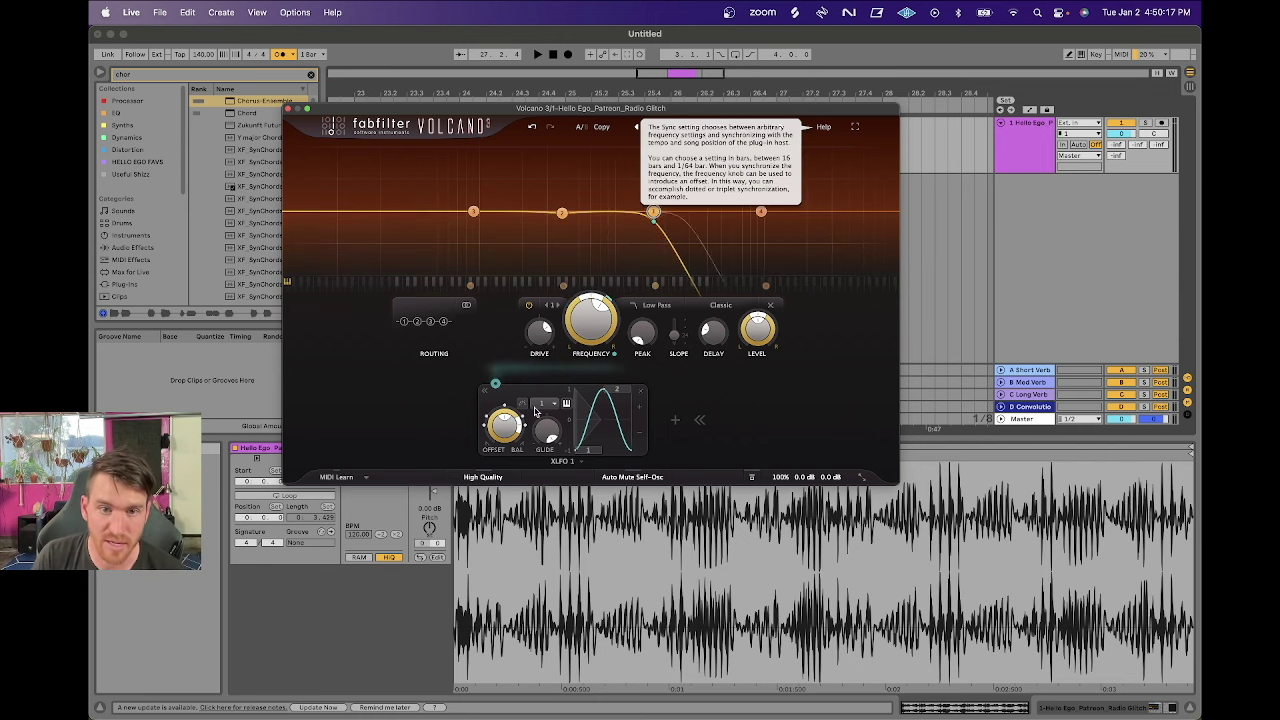
Vary XLFO 1's balance and set it to exactly 0.5.
mouse_move(518, 428)
scroll(515, 422, down, 3)
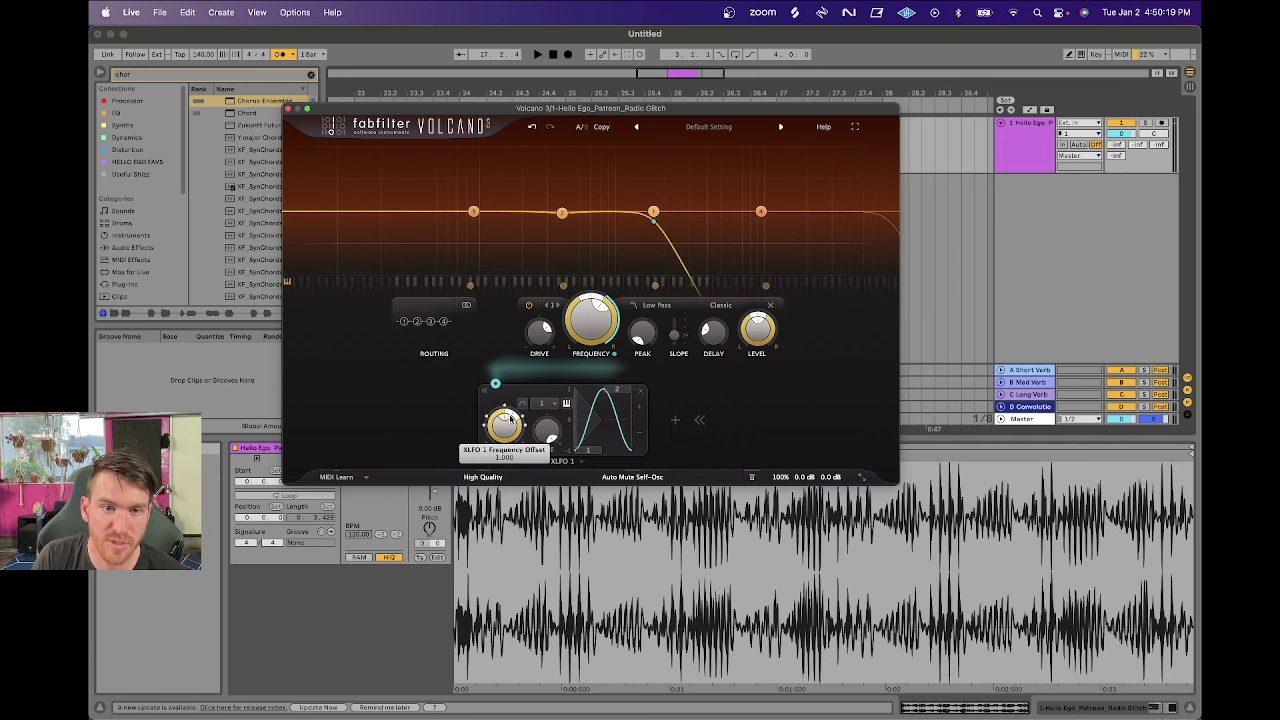
scroll(510, 416, down, 1)
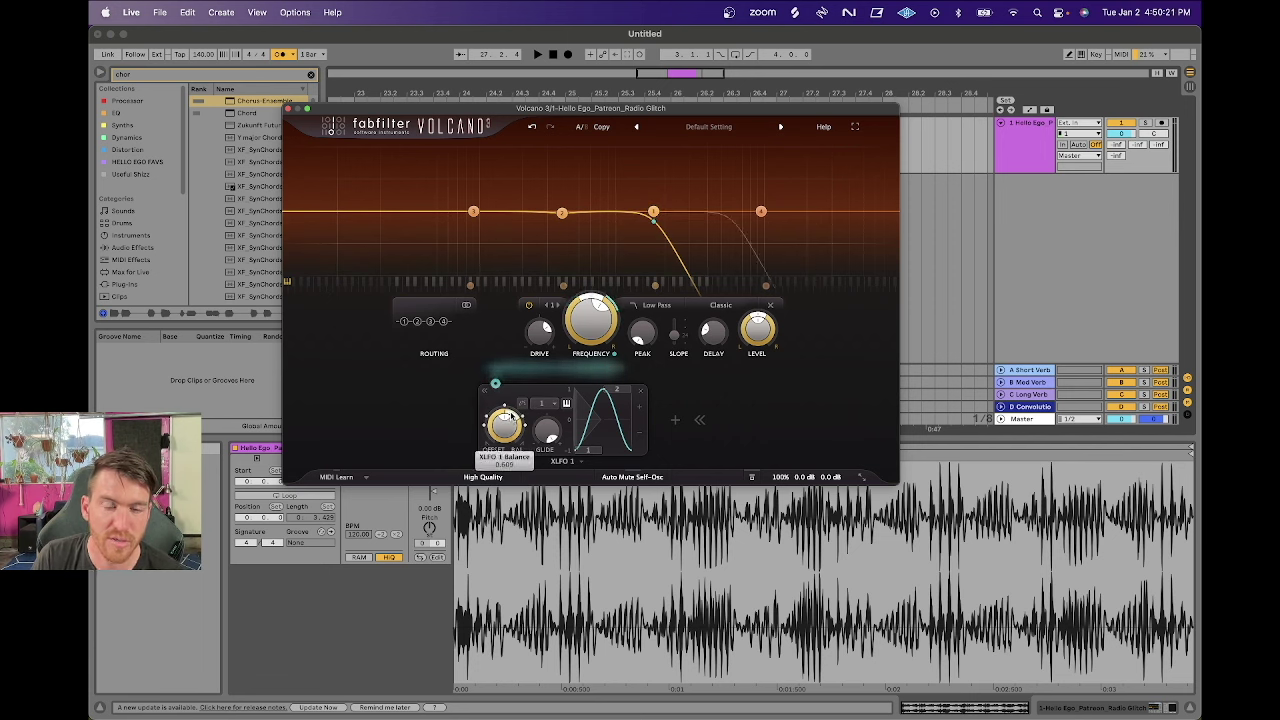
double_click(507, 418)
text(.5)
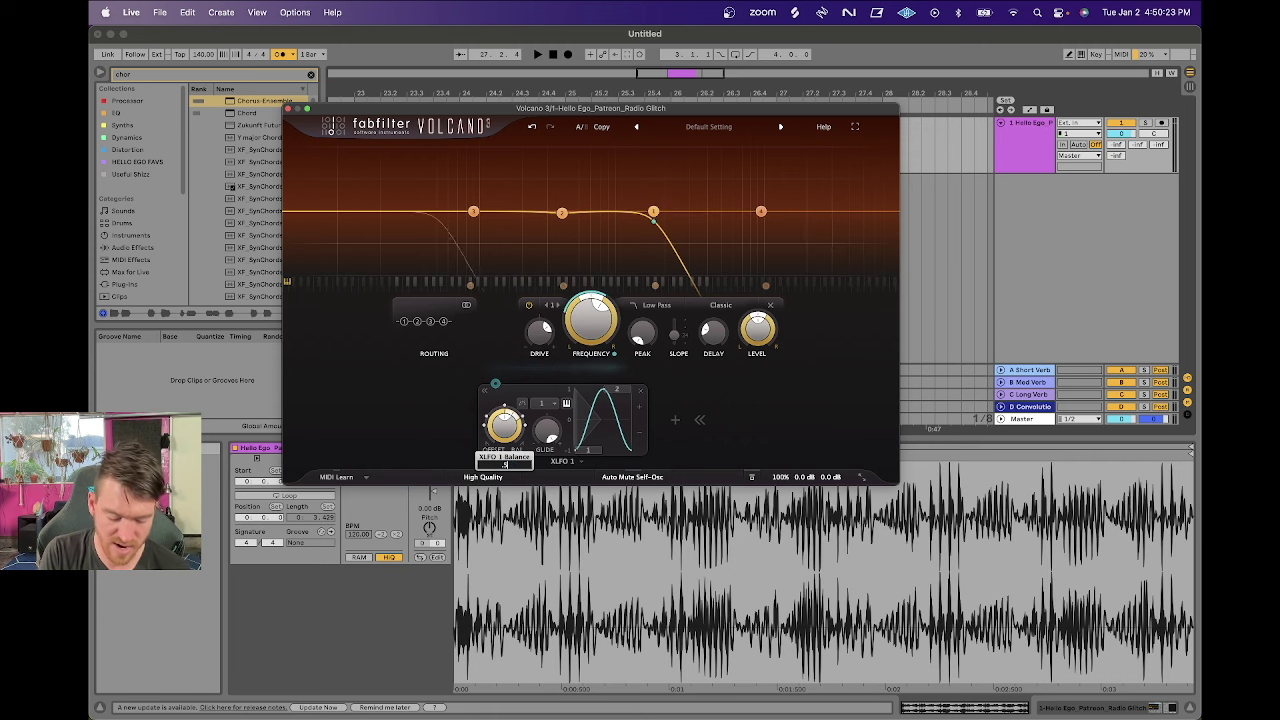
key(Return)
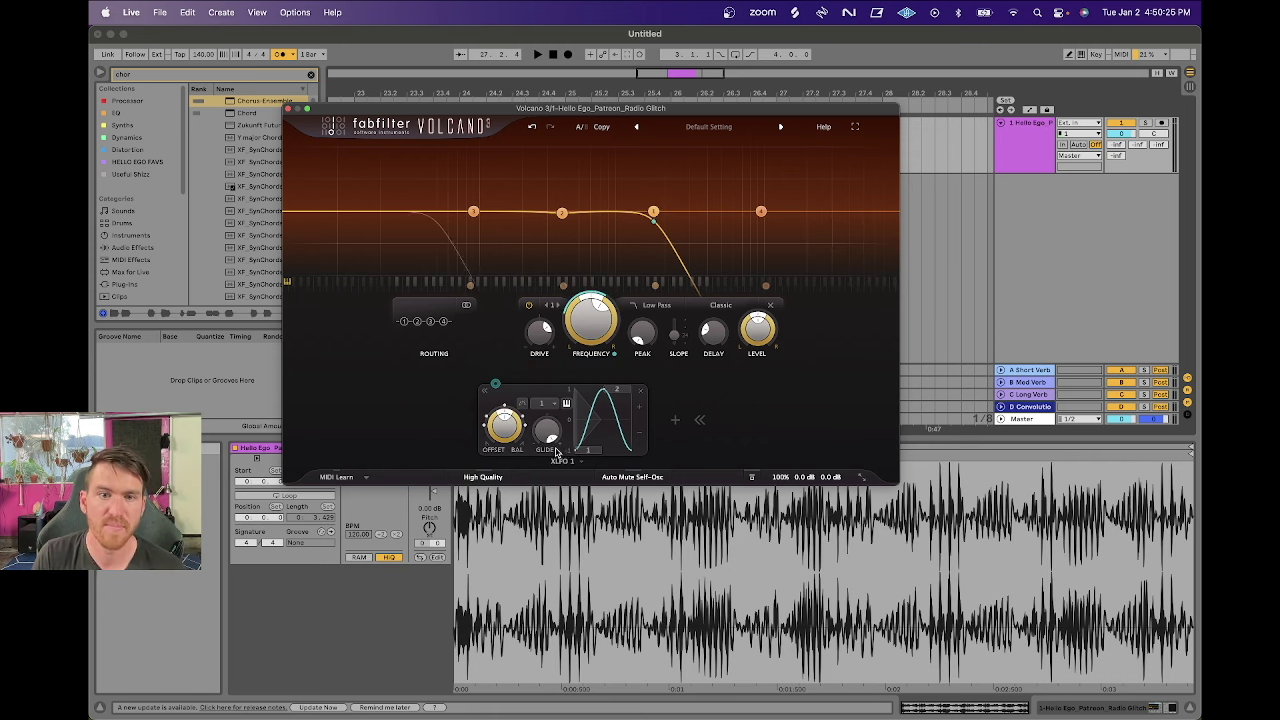
Lower XLFO 1's glide to about -0.04 to turn its smooth waveform into hard steps.
mouse_move(551, 440)
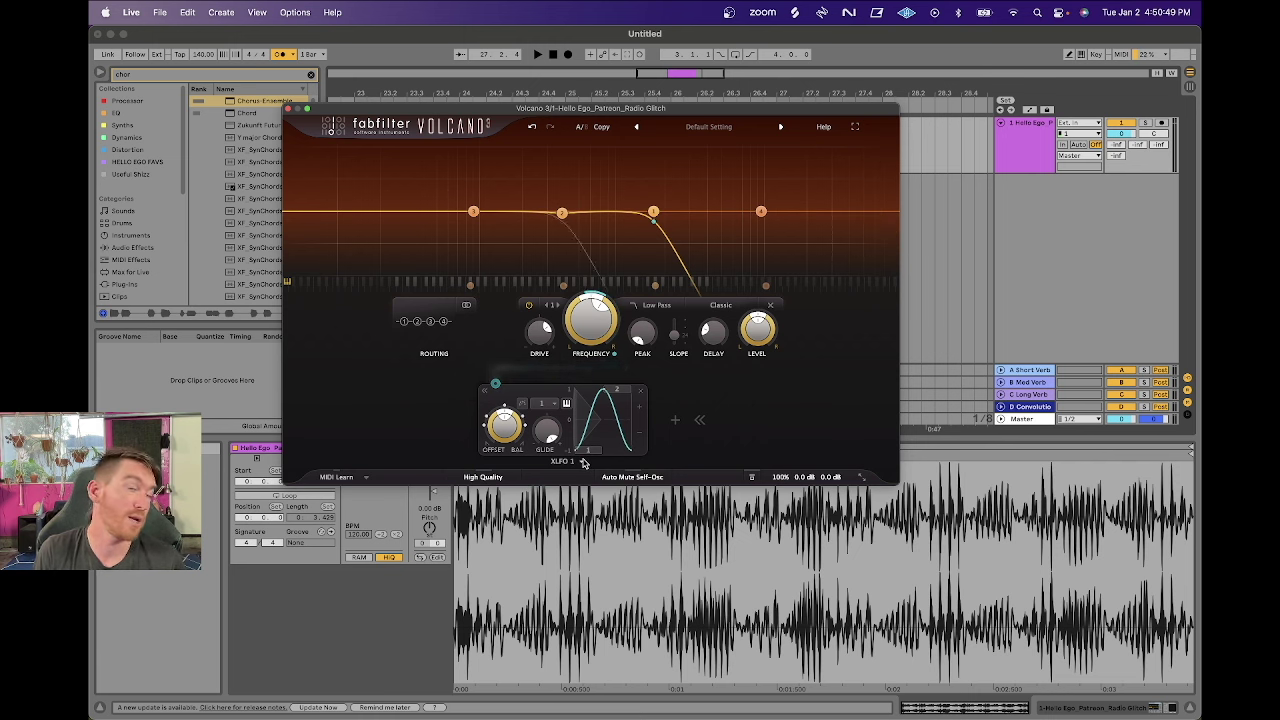
mouse_move(585, 462)
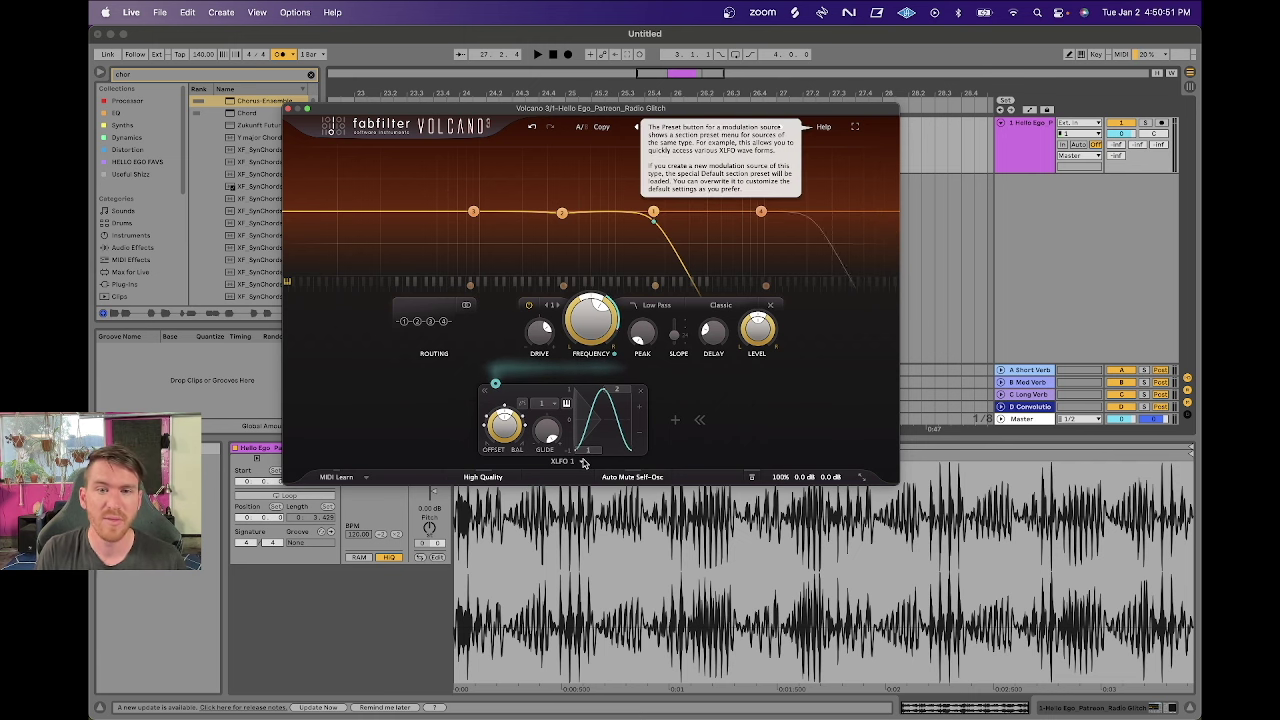
mouse_move(506, 416)
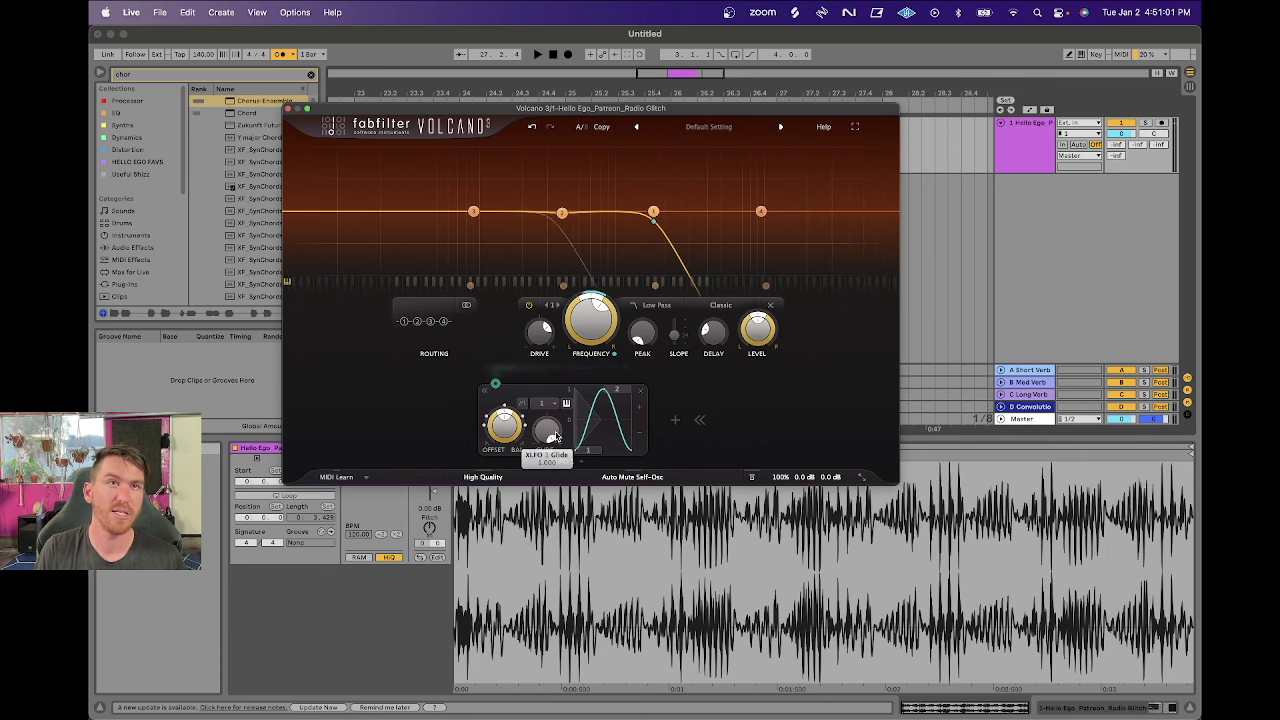
drag(557, 437, 548, 563)
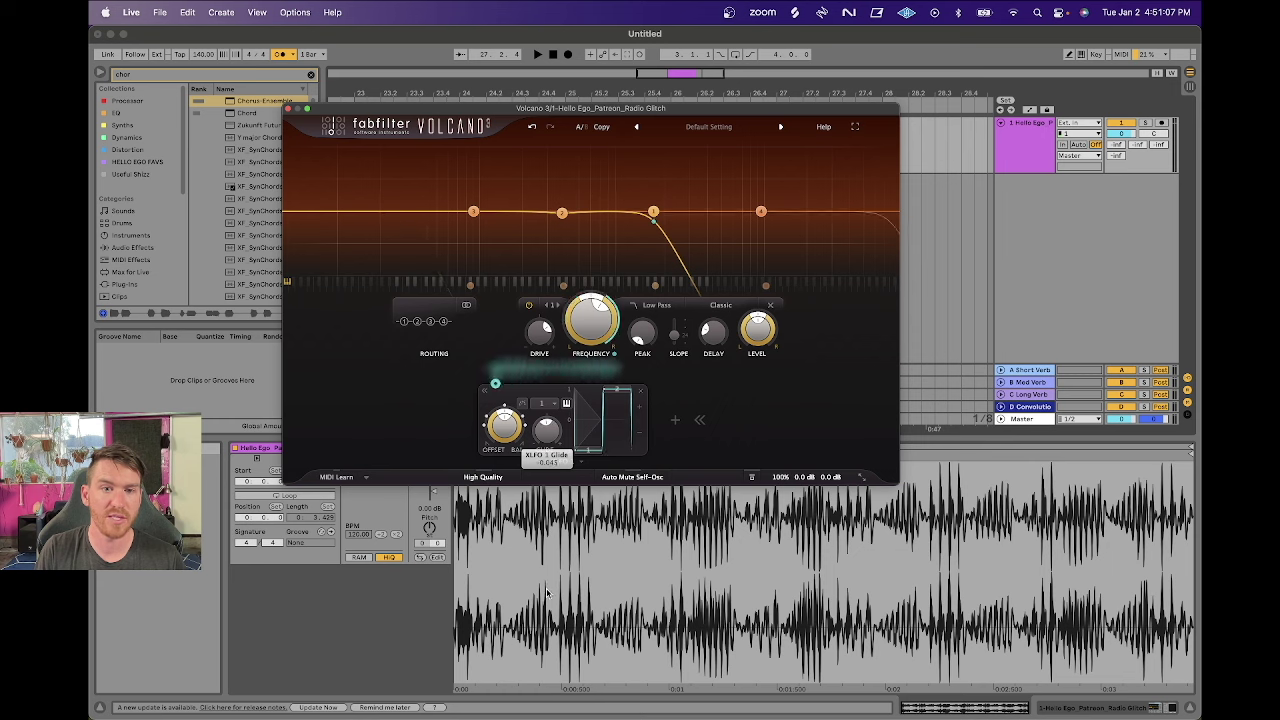
drag(546, 589, 546, 590)
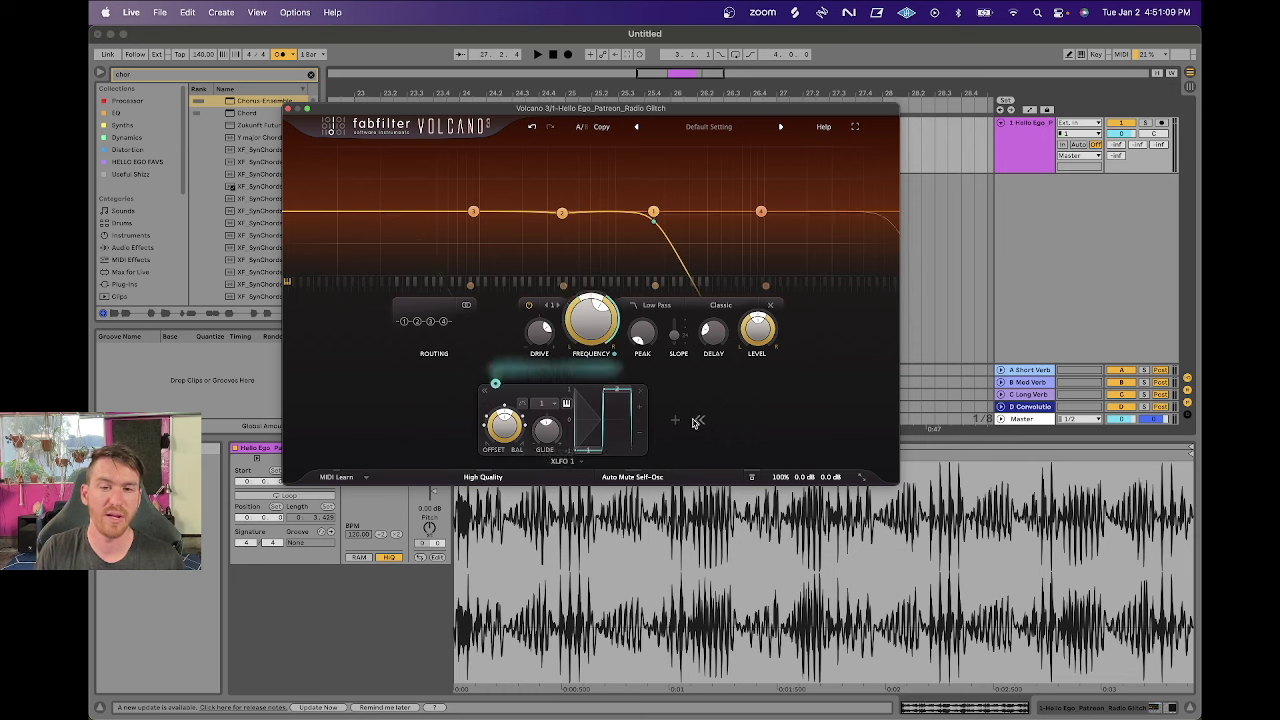
Sync XLFO 1 to a 1/4 rate and play the clip to hear the stepped modulation.
click(541, 408)
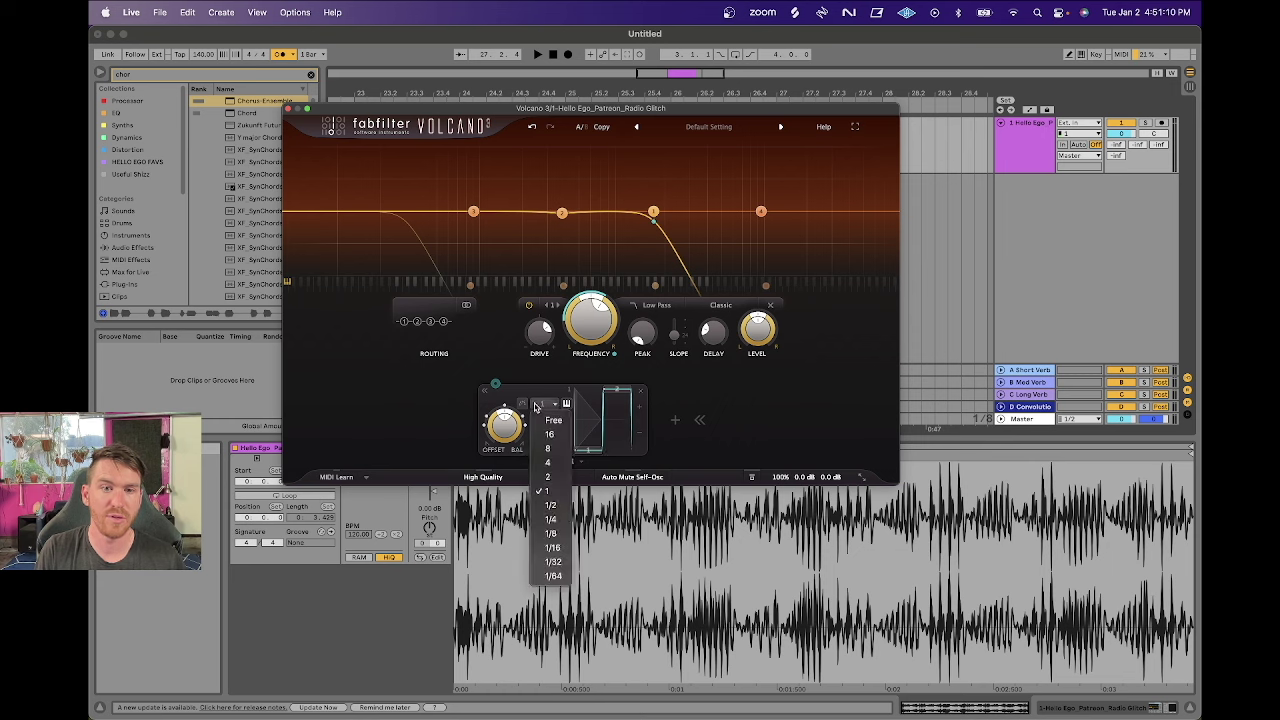
click(548, 503)
key(space)
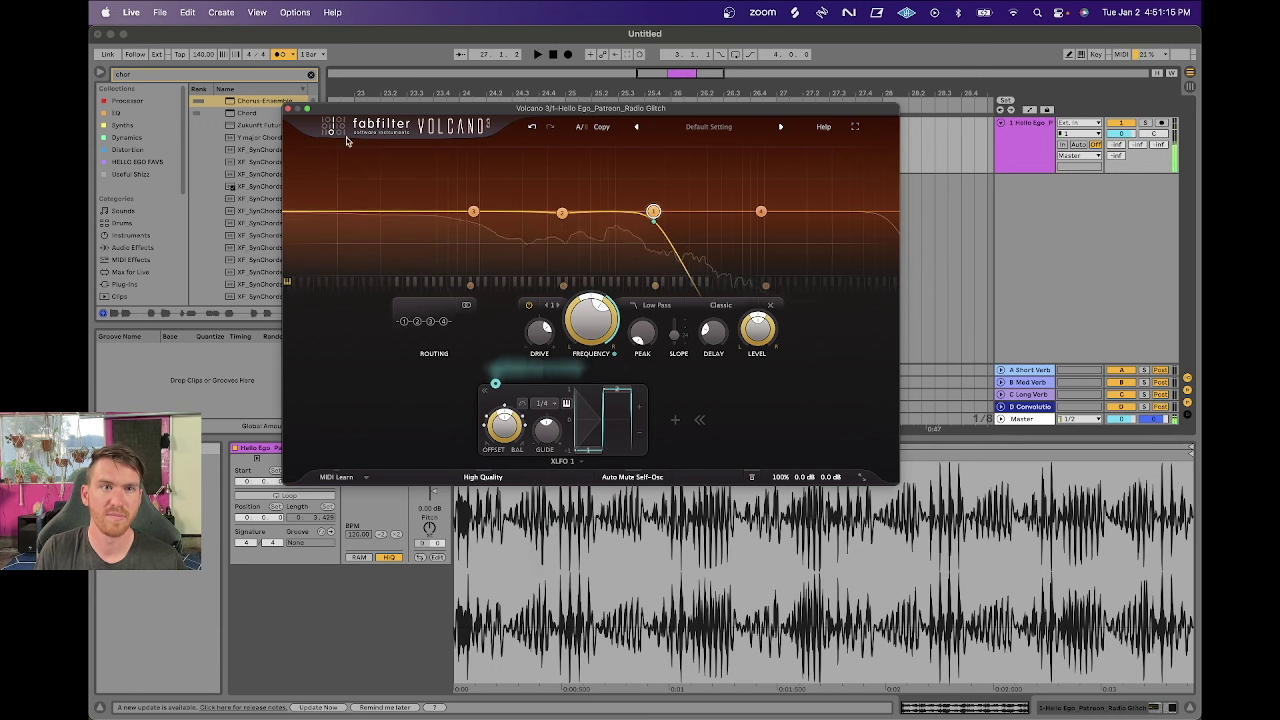
Play the loop while testing XLFO 1's glide amounts, and raise the glide to 1.000 for a smooth sine shape.
click(279, 55)
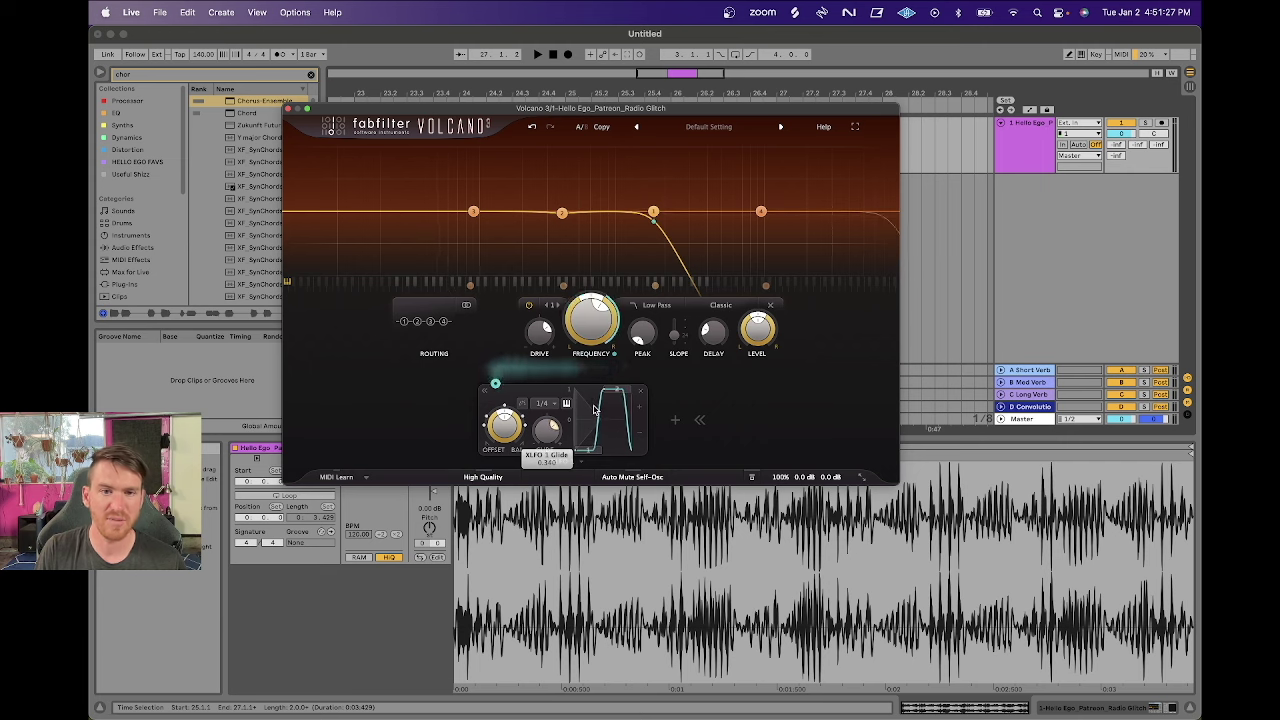
key(space)
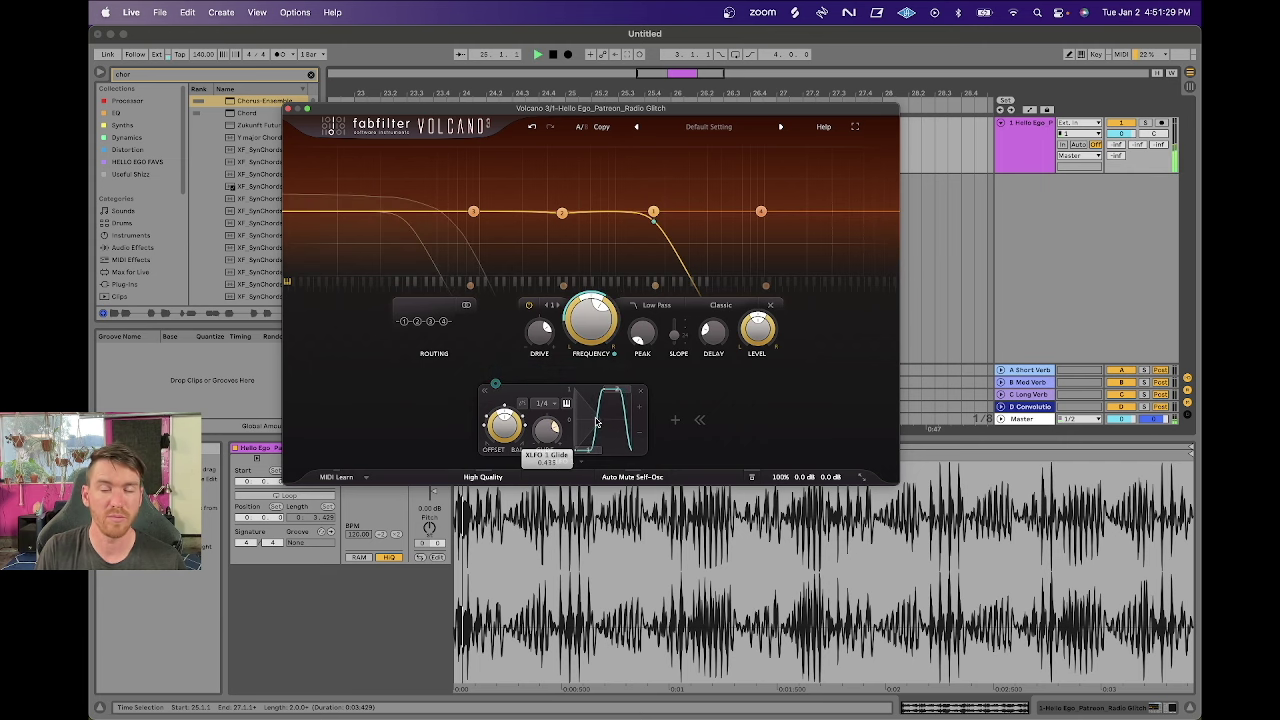
scroll(555, 428, down, 5)
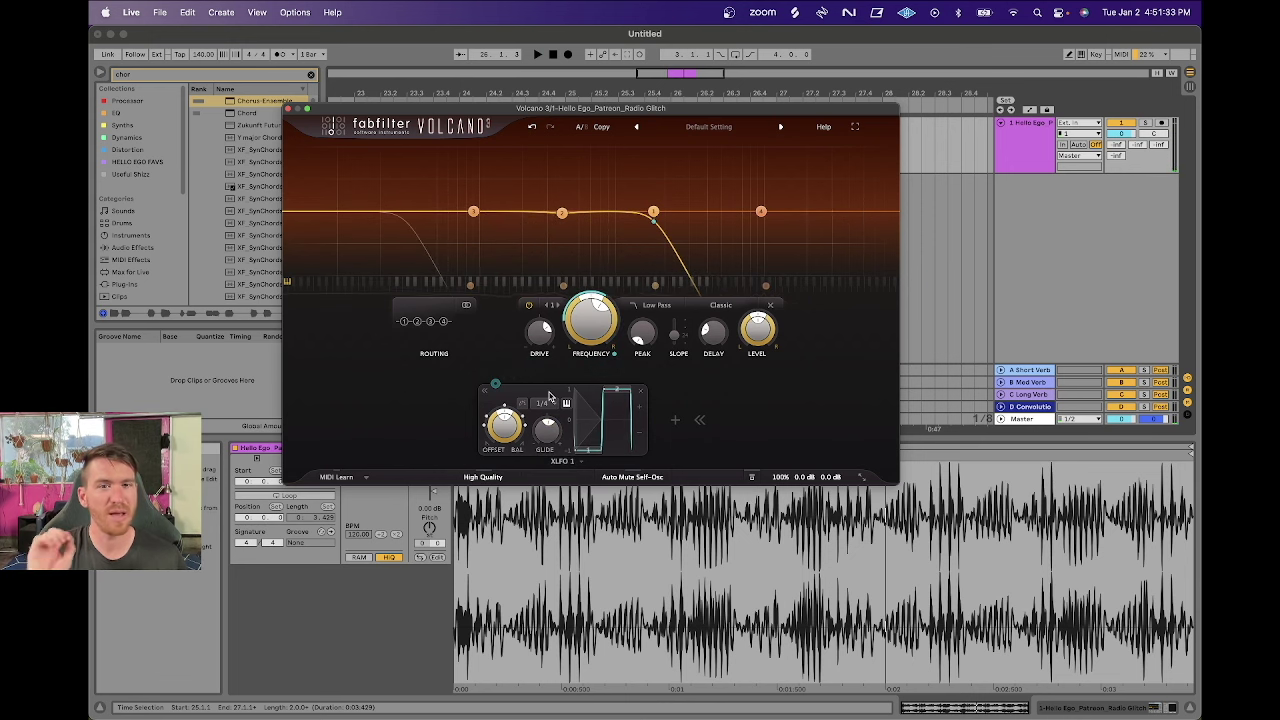
scroll(550, 425, up, 10)
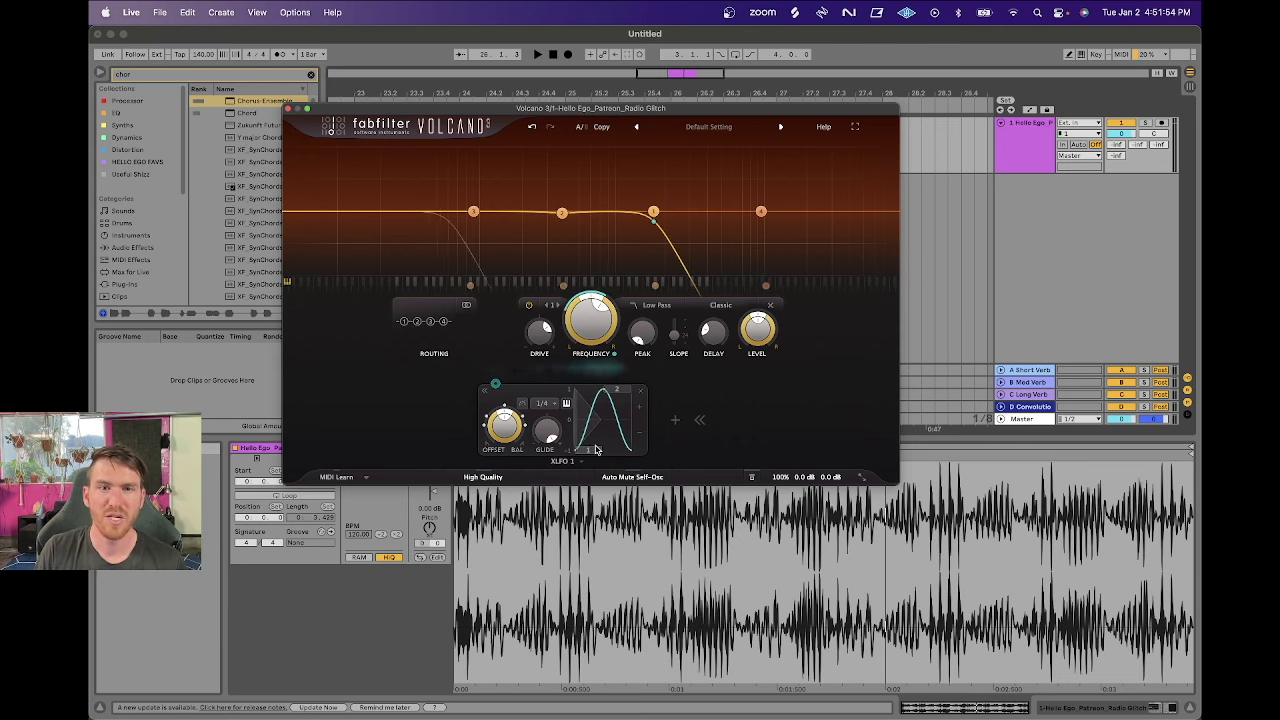
Set XLFO 1's synced rate to 1/2.
click(548, 404)
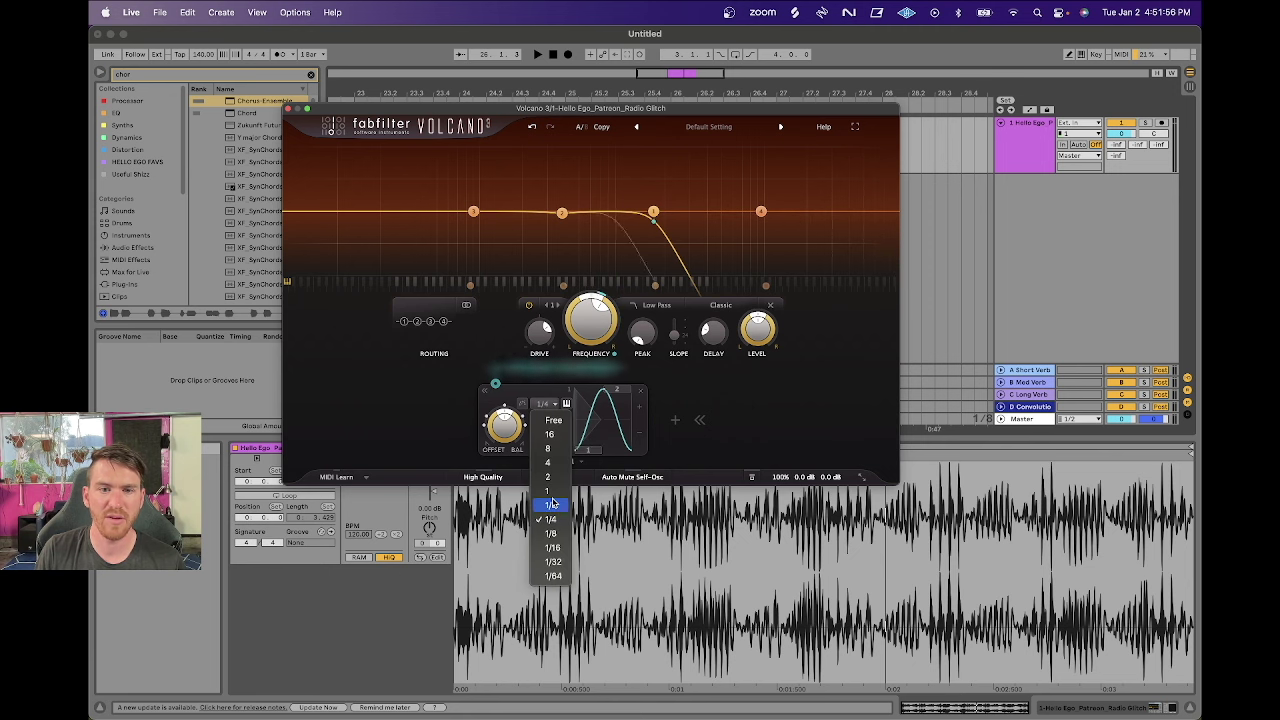
click(551, 503)
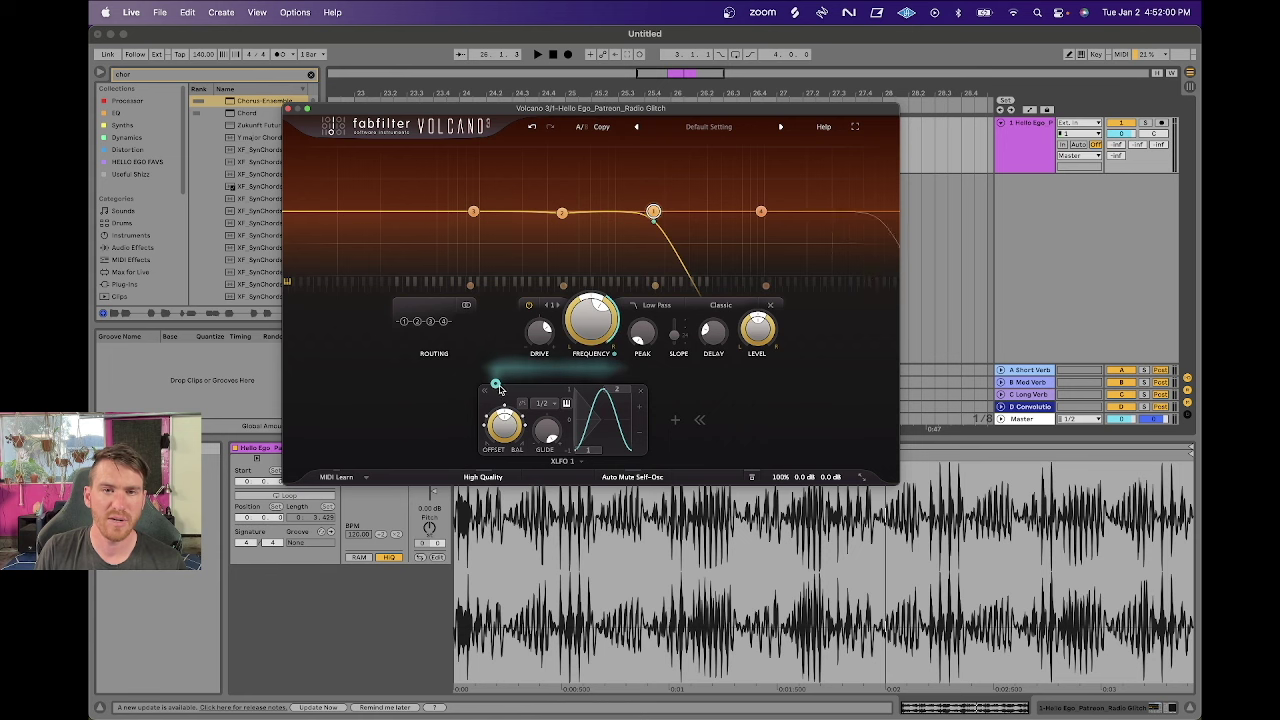
mouse_move(656, 220)
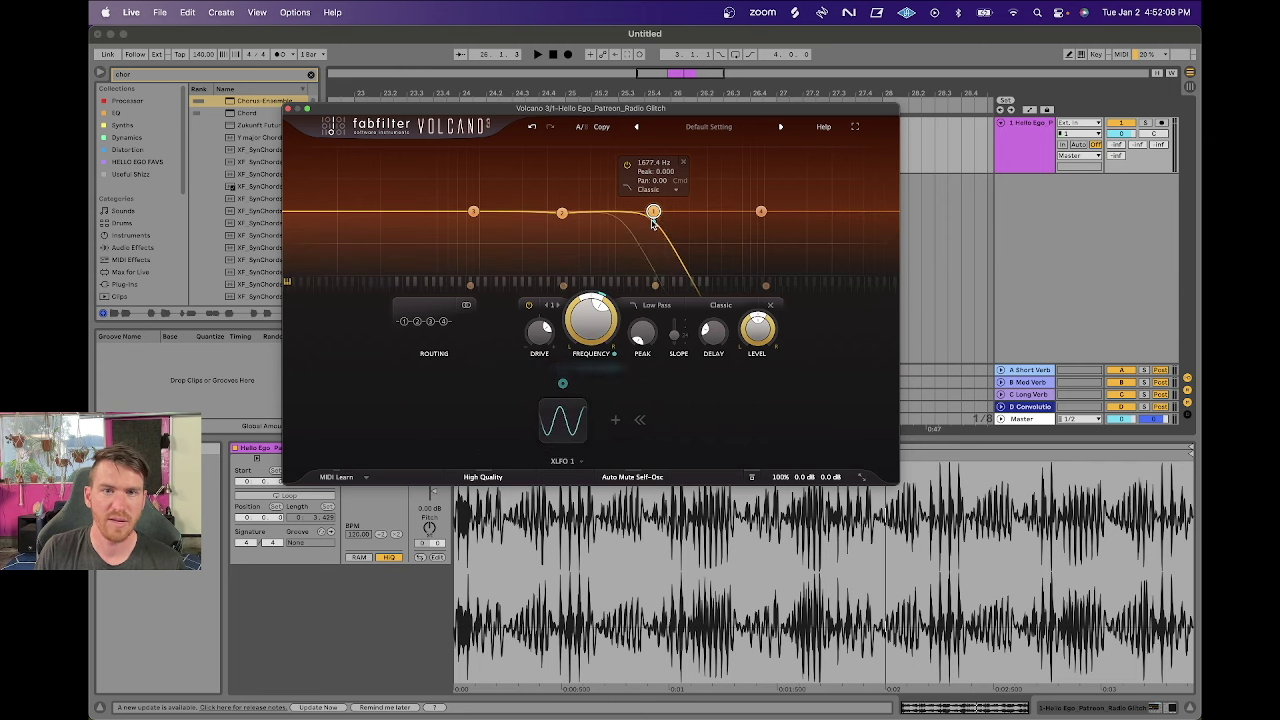
drag(751, 235, 767, 235)
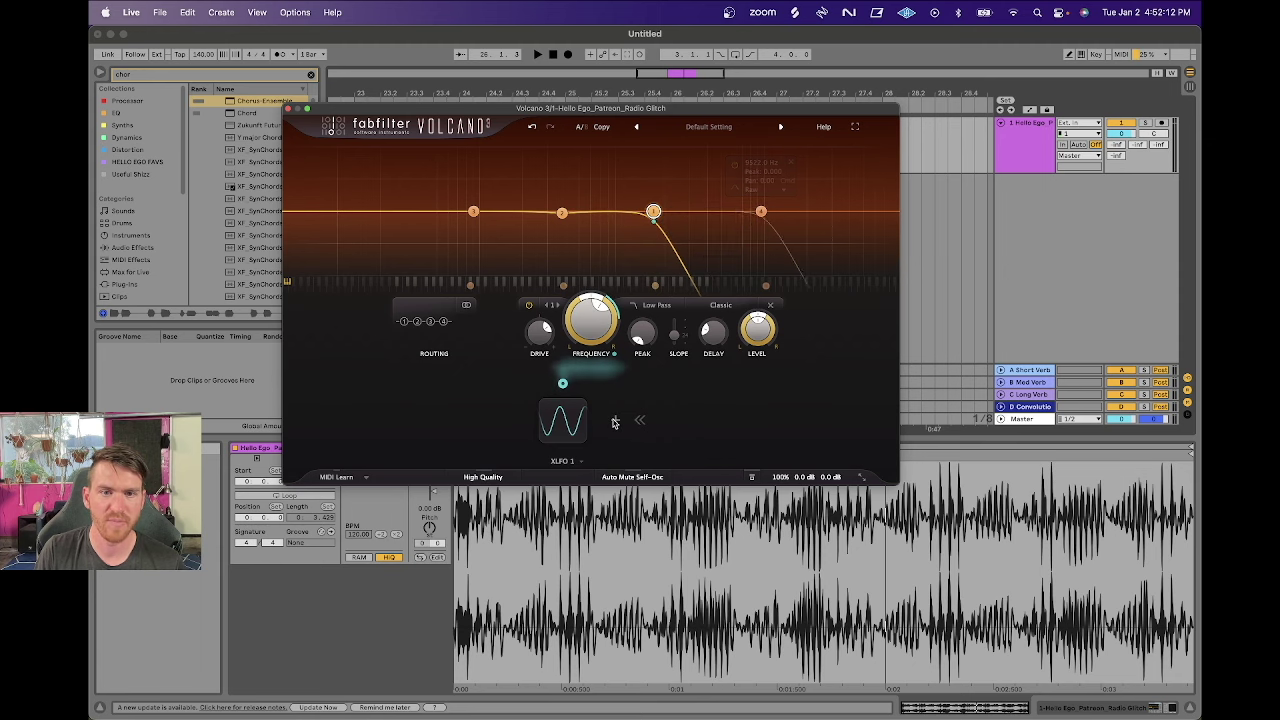
mouse_move(563, 423)
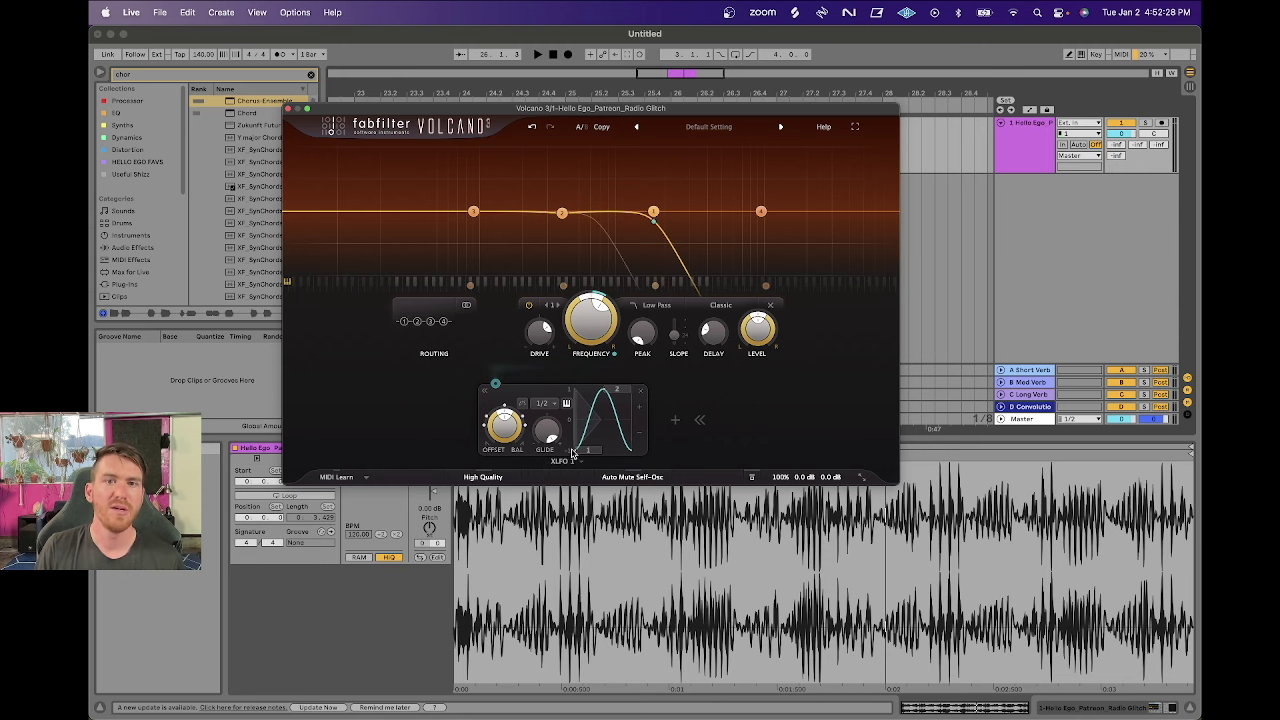
Try middle values for XLFO 1's steps 1 and 2, returning step 1 to minimum and step 2 to maximum.
mouse_move(648, 233)
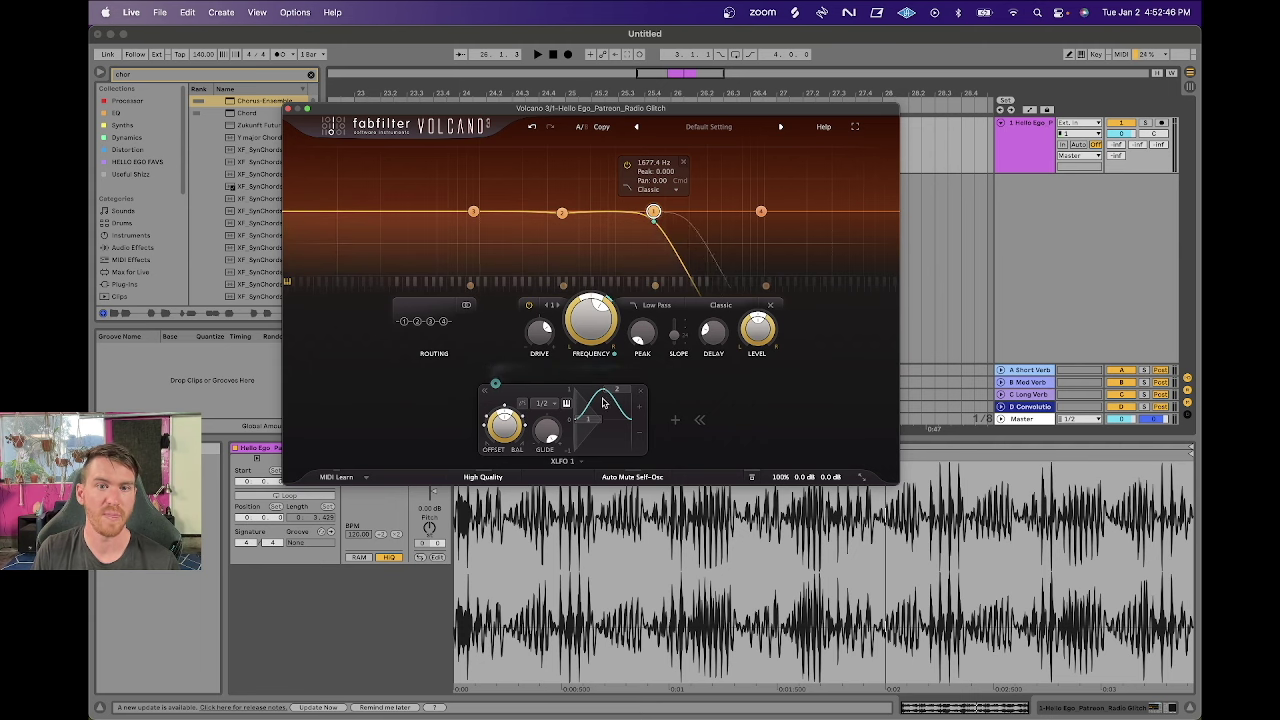
mouse_move(589, 423)
mouse_down()
mouse_move(626, 410)
mouse_move(615, 405)
mouse_move(614, 418)
mouse_up()
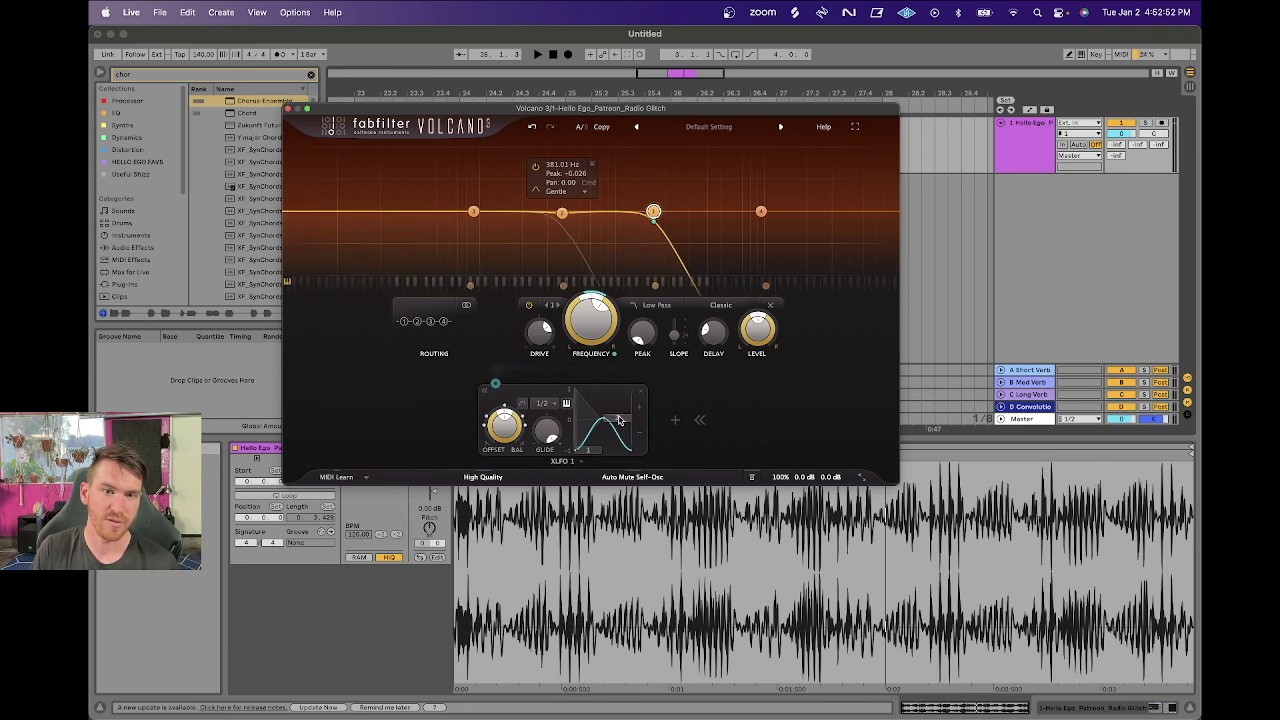
drag(619, 424, 619, 376)
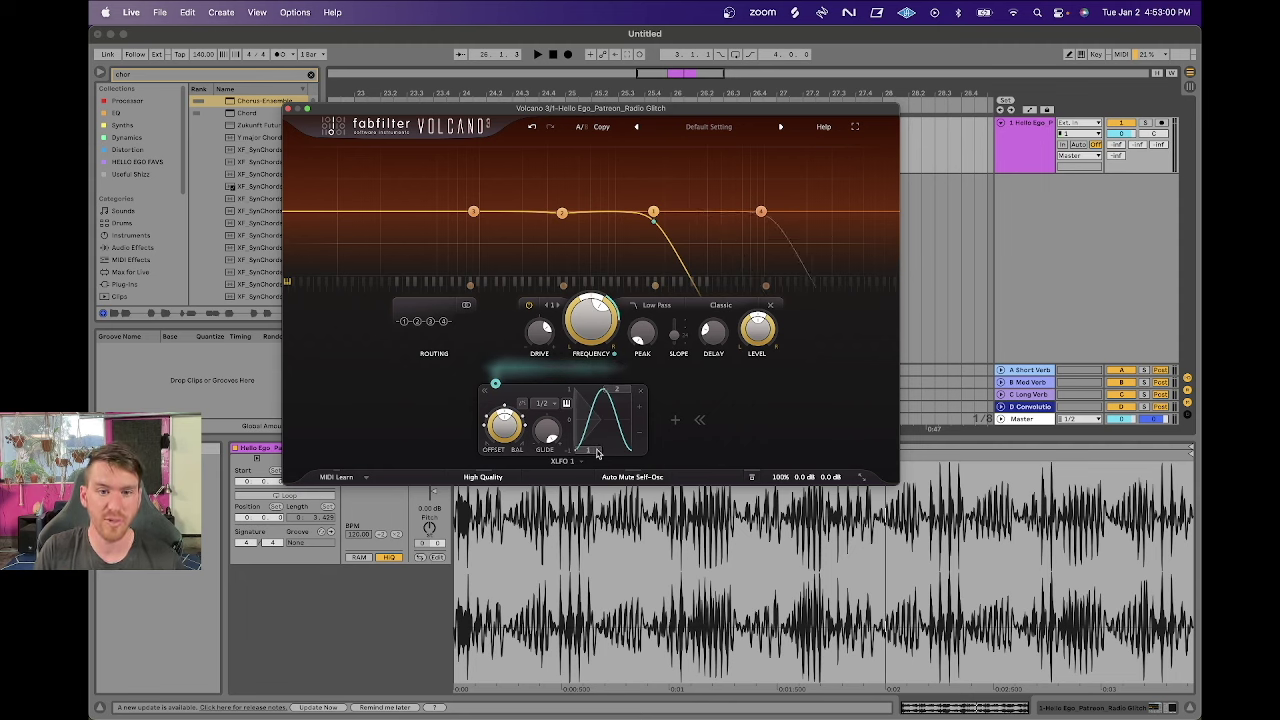
mouse_move(622, 390)
mouse_down()
mouse_move(622, 412)
mouse_move(620, 390)
mouse_up()
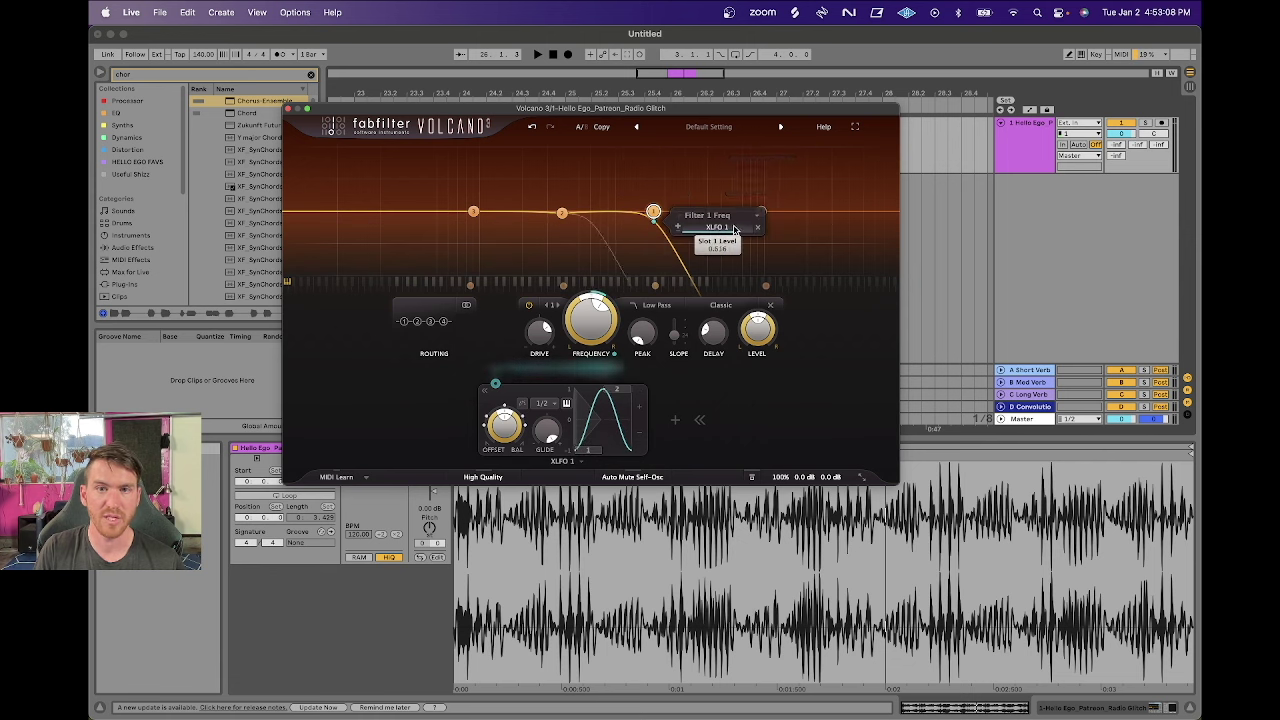
Select filter band 4 and add a third step to XLFO 1 at the maximum value.
double_click(761, 211)
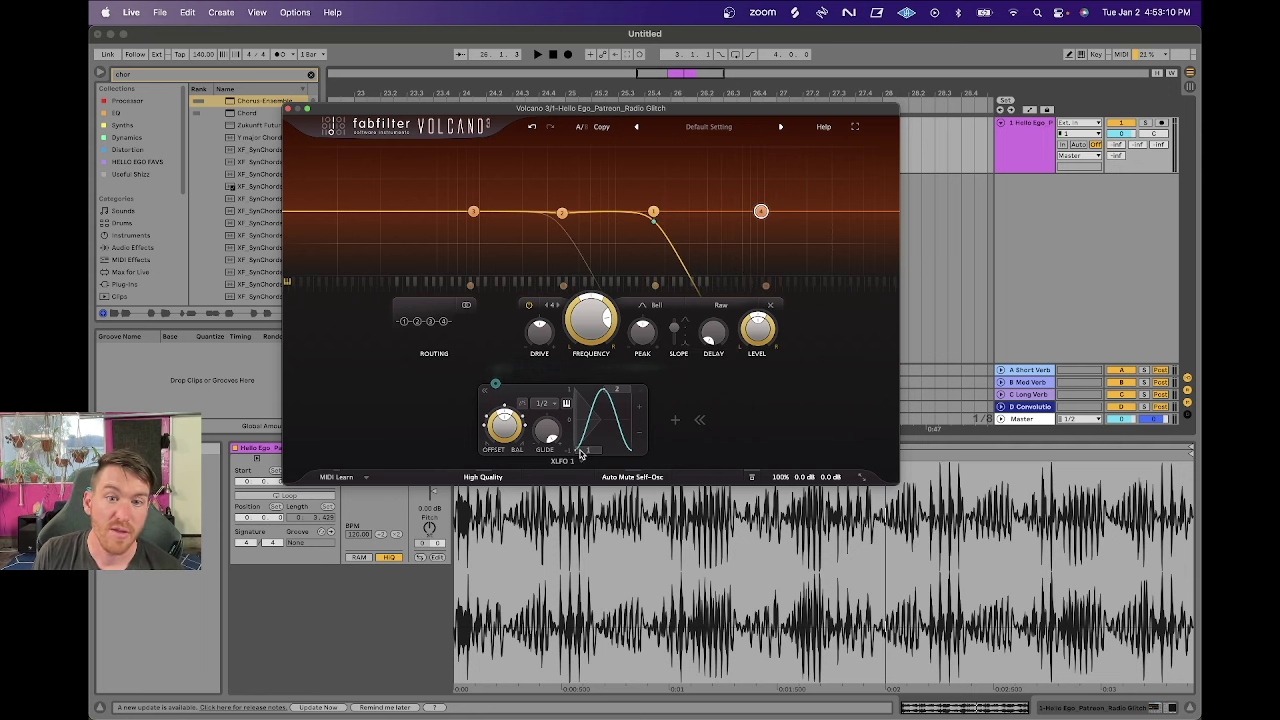
click(640, 408)
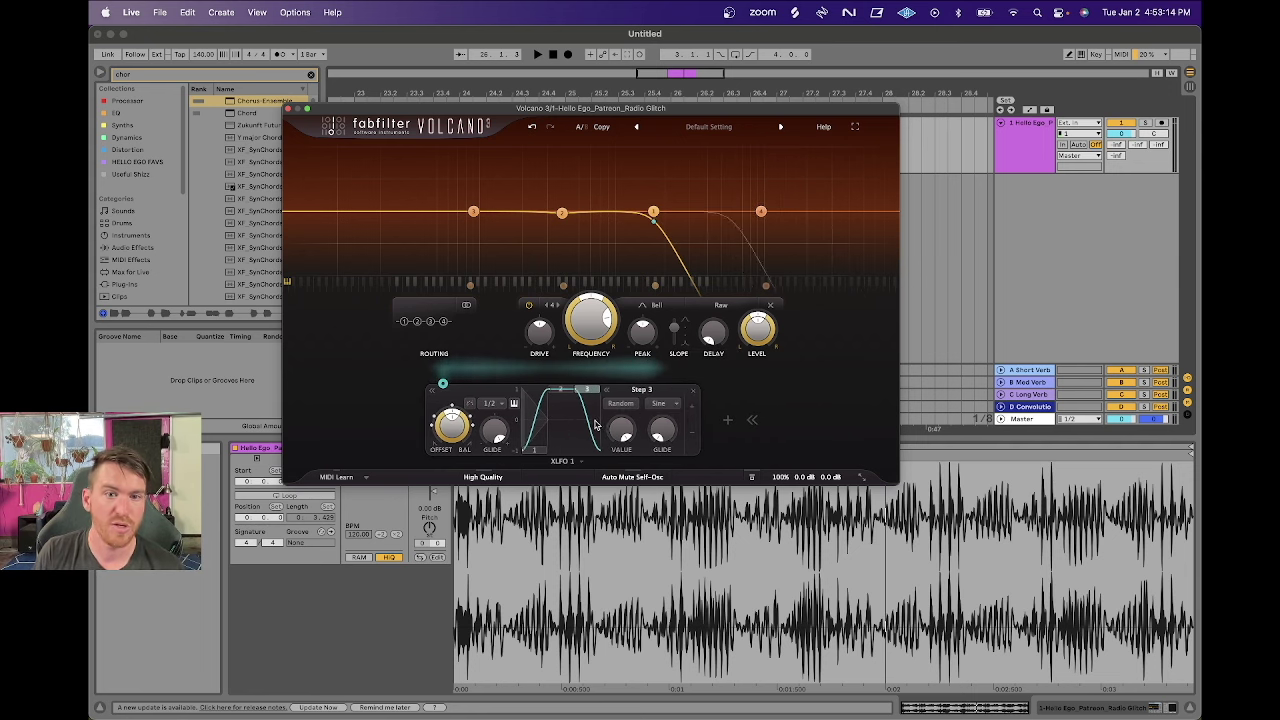
click(621, 404)
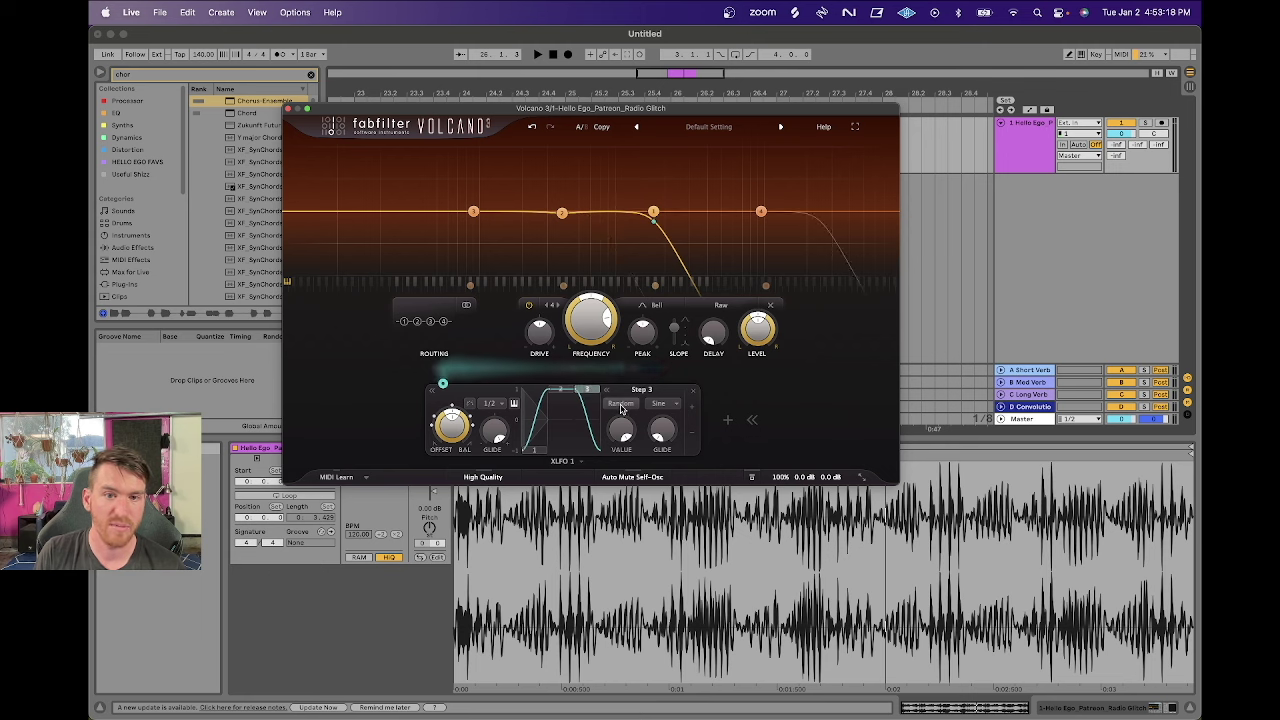
Try the Linear glide curve on XLFO 1's Step 3, and set the curve to Sqr.
click(658, 403)
click(676, 428)
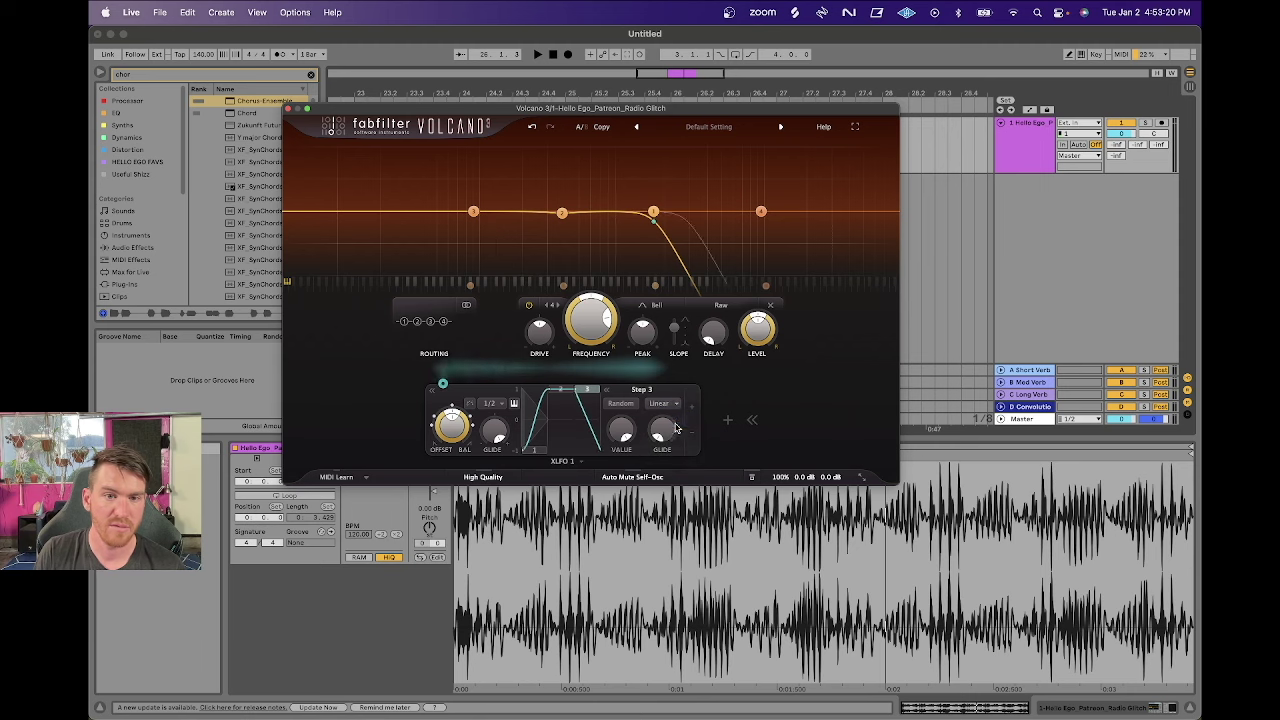
click(658, 403)
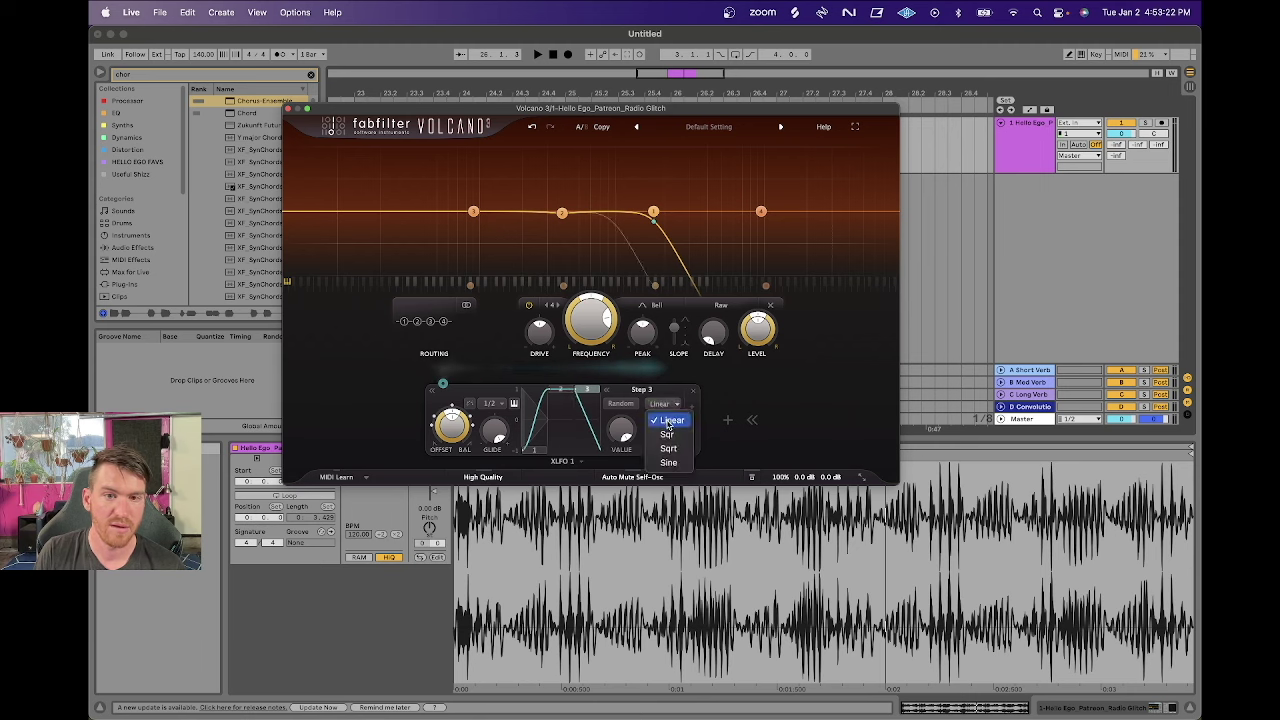
click(668, 436)
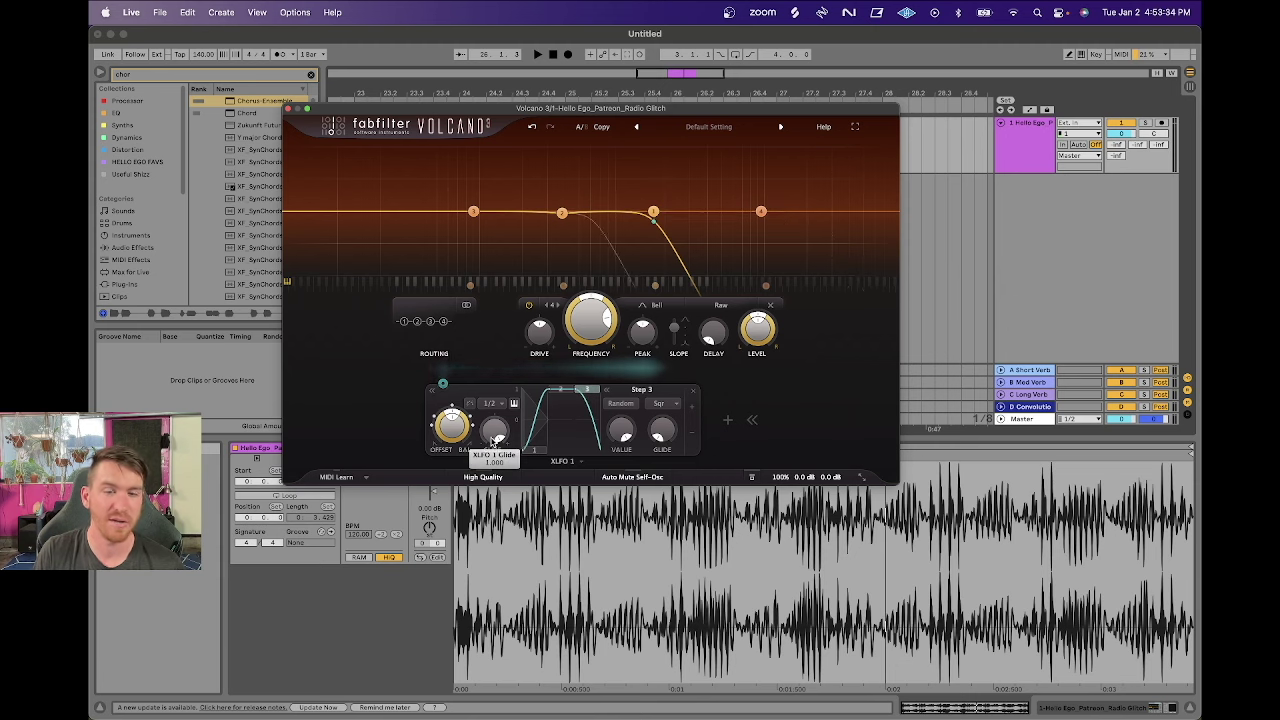
drag(496, 478, 498, 555)
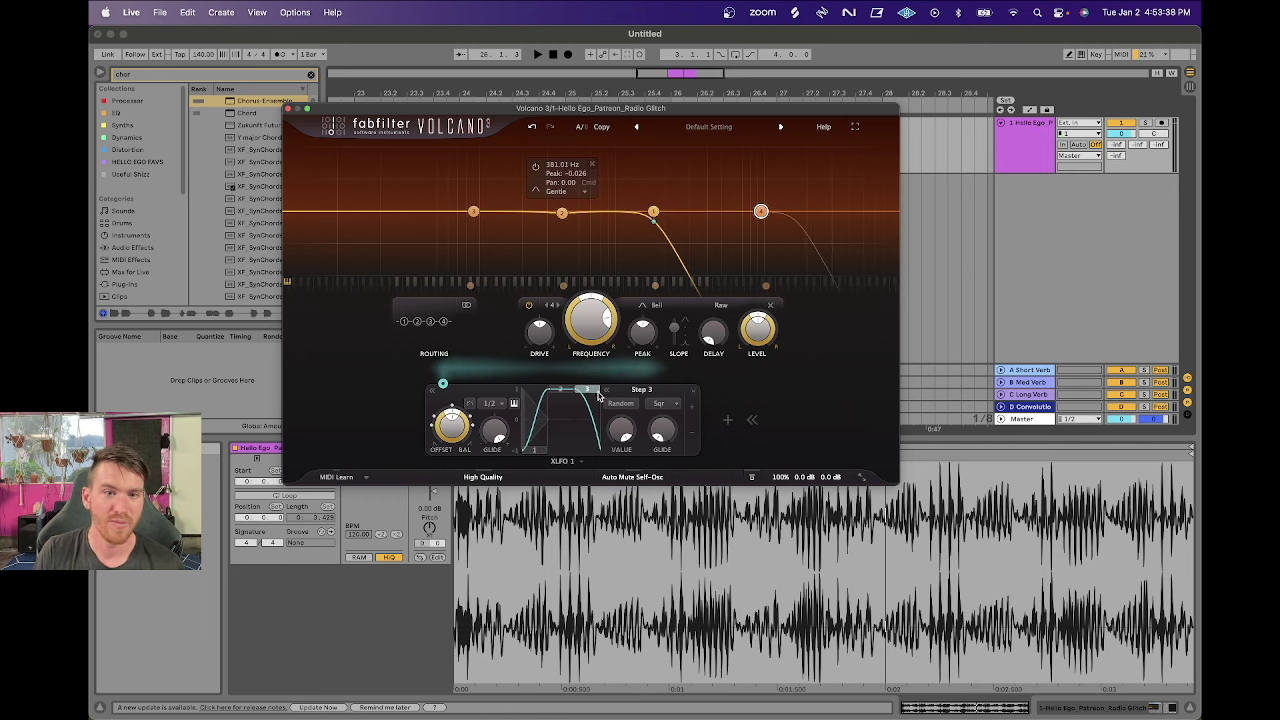
Lower Step 3 to the minimum value with the Sqrt glide curve, and reduce XLFO 1's overall glide.
drag(597, 395, 590, 450)
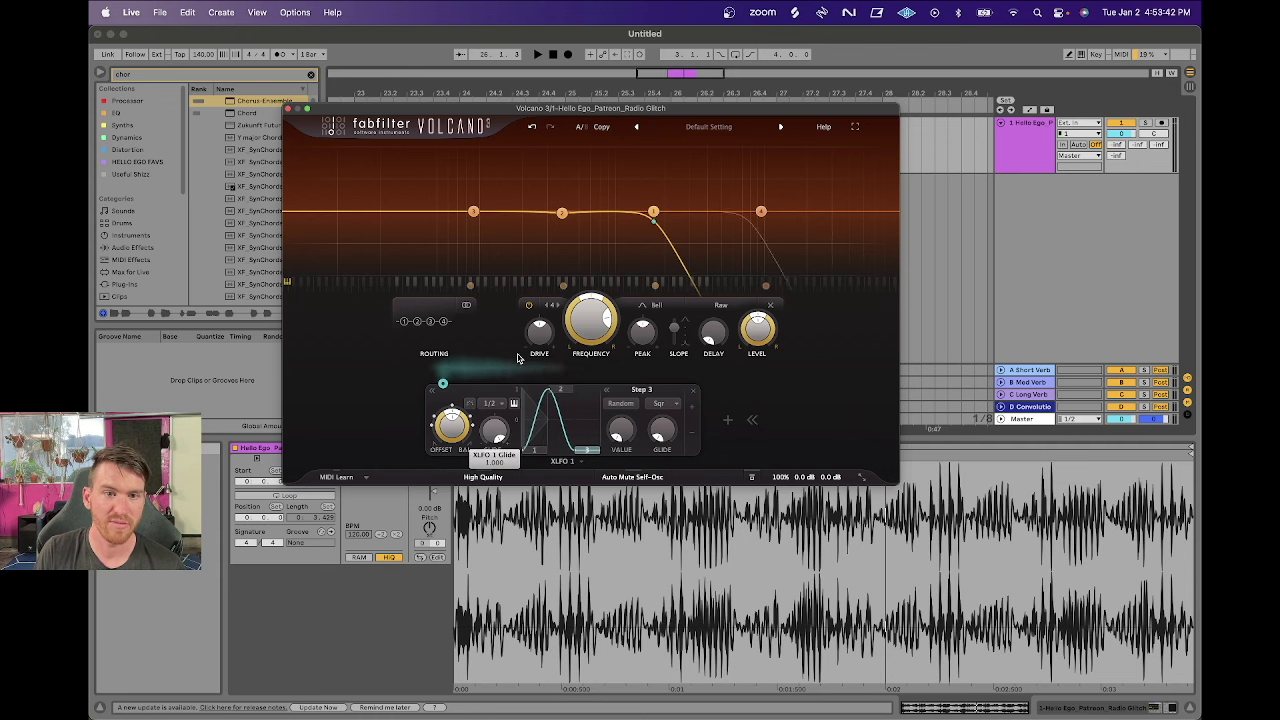
click(659, 403)
click(669, 449)
drag(512, 430, 512, 470)
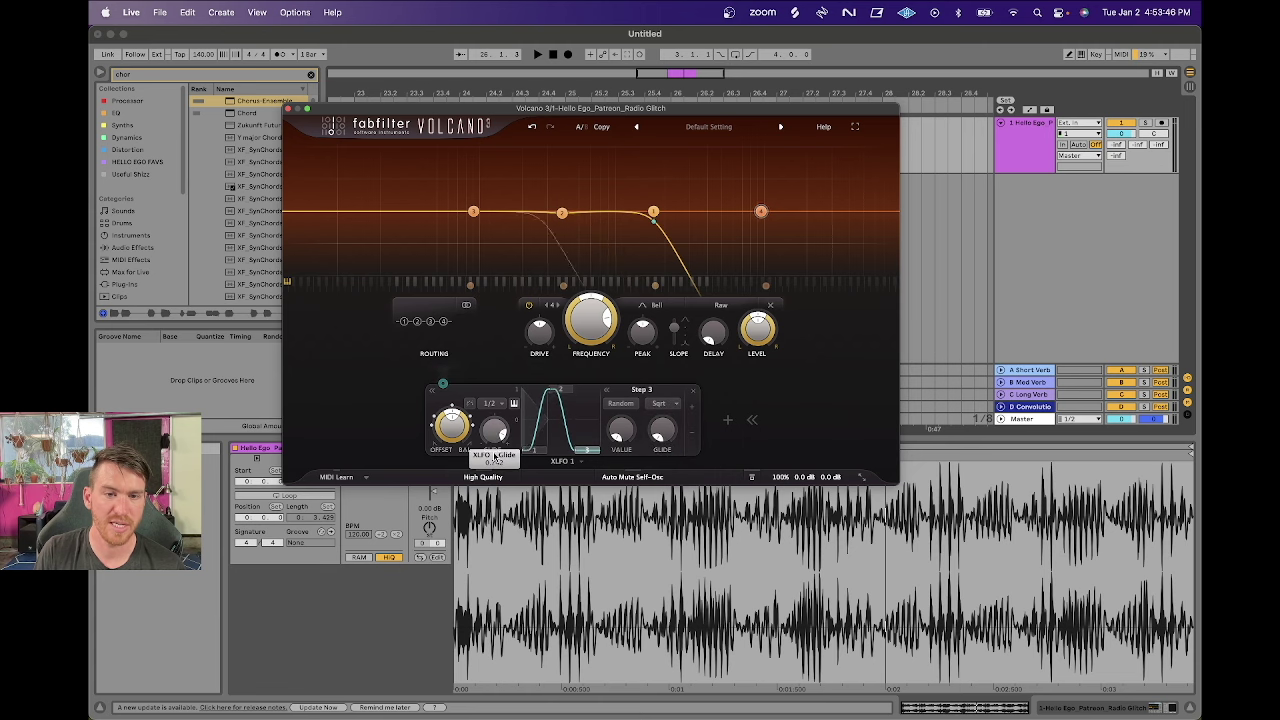
drag(588, 451, 590, 406)
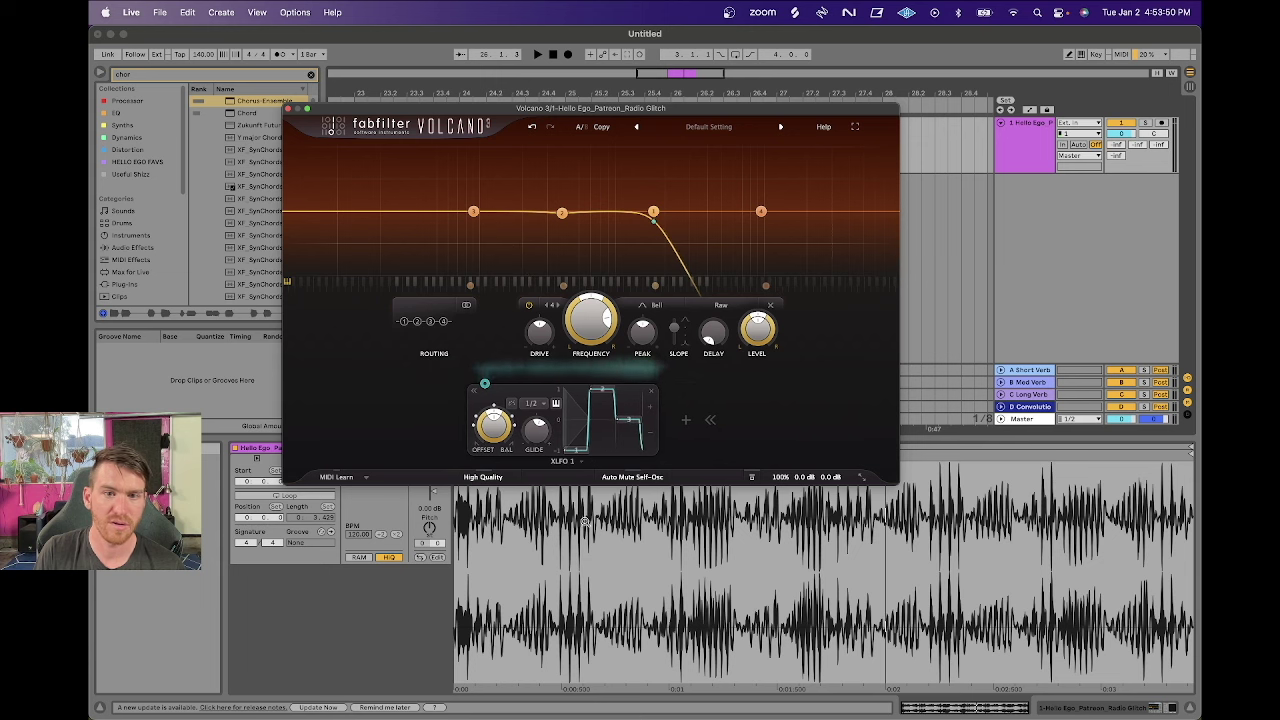
drag(590, 420, 597, 483)
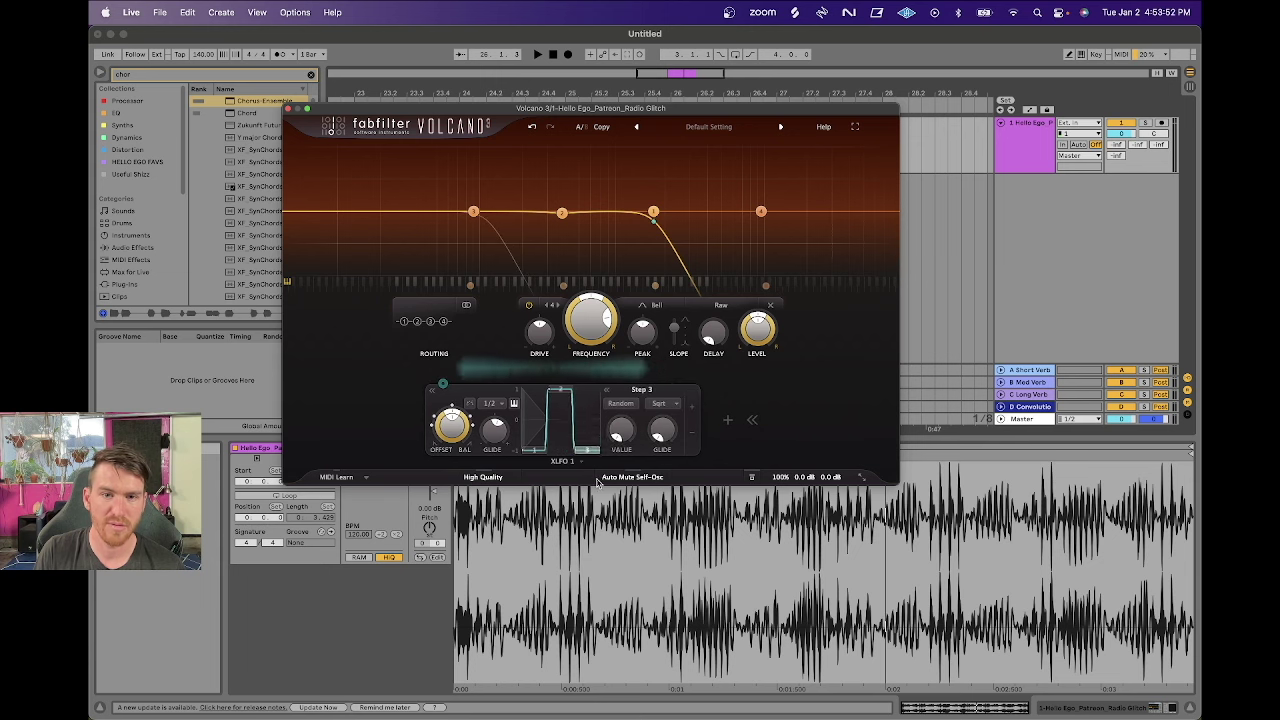
Add a fourth step to XLFO 1, raised to the maximum value, with the Sqr glide curve.
click(674, 404)
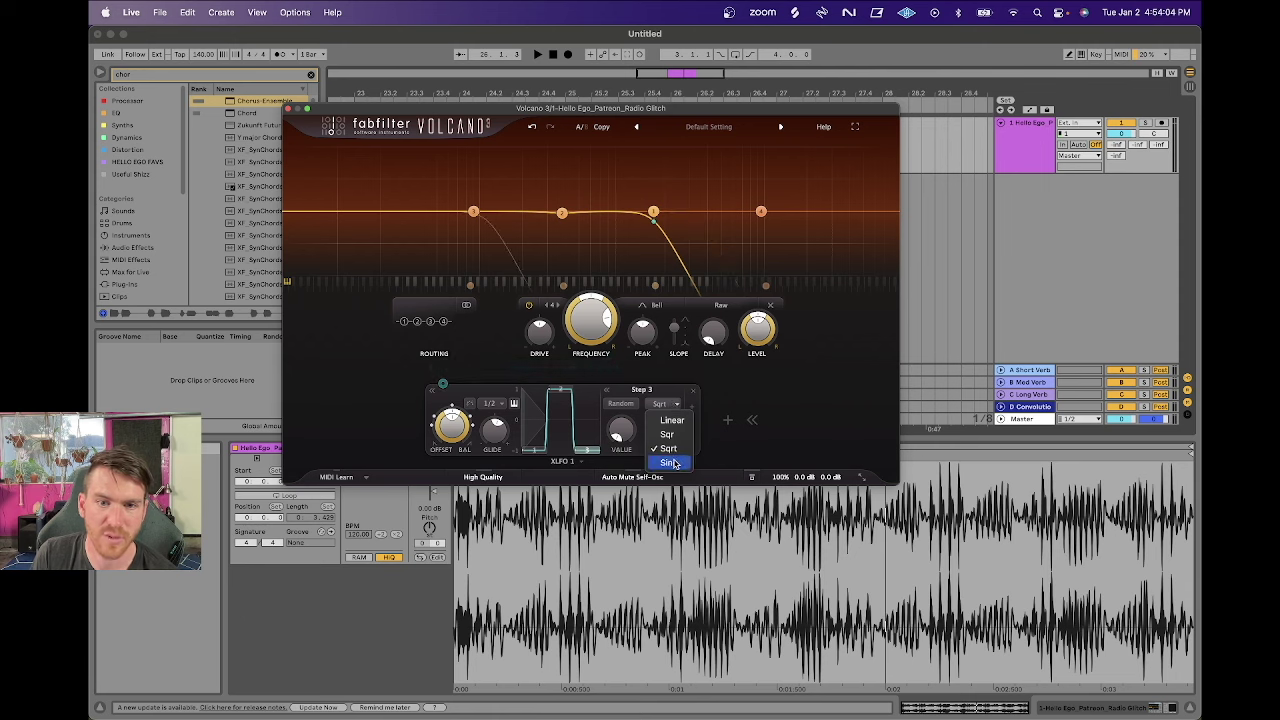
click(493, 435)
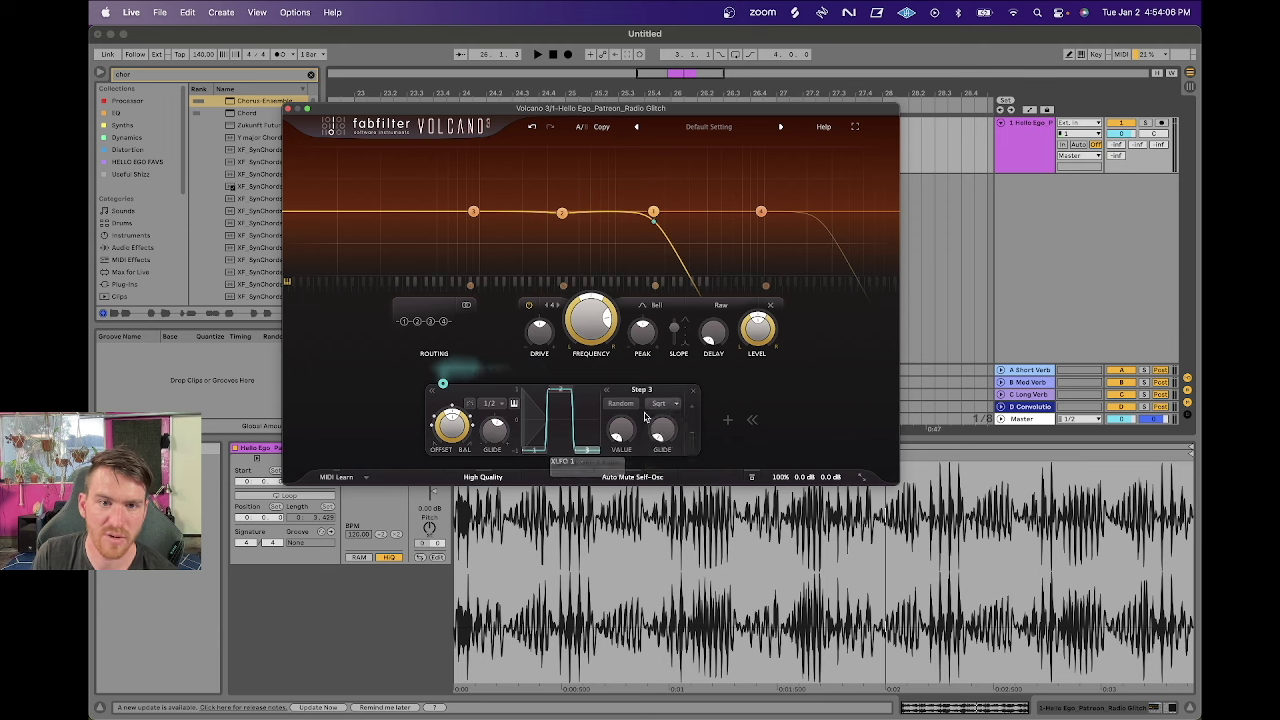
drag(636, 432, 634, 395)
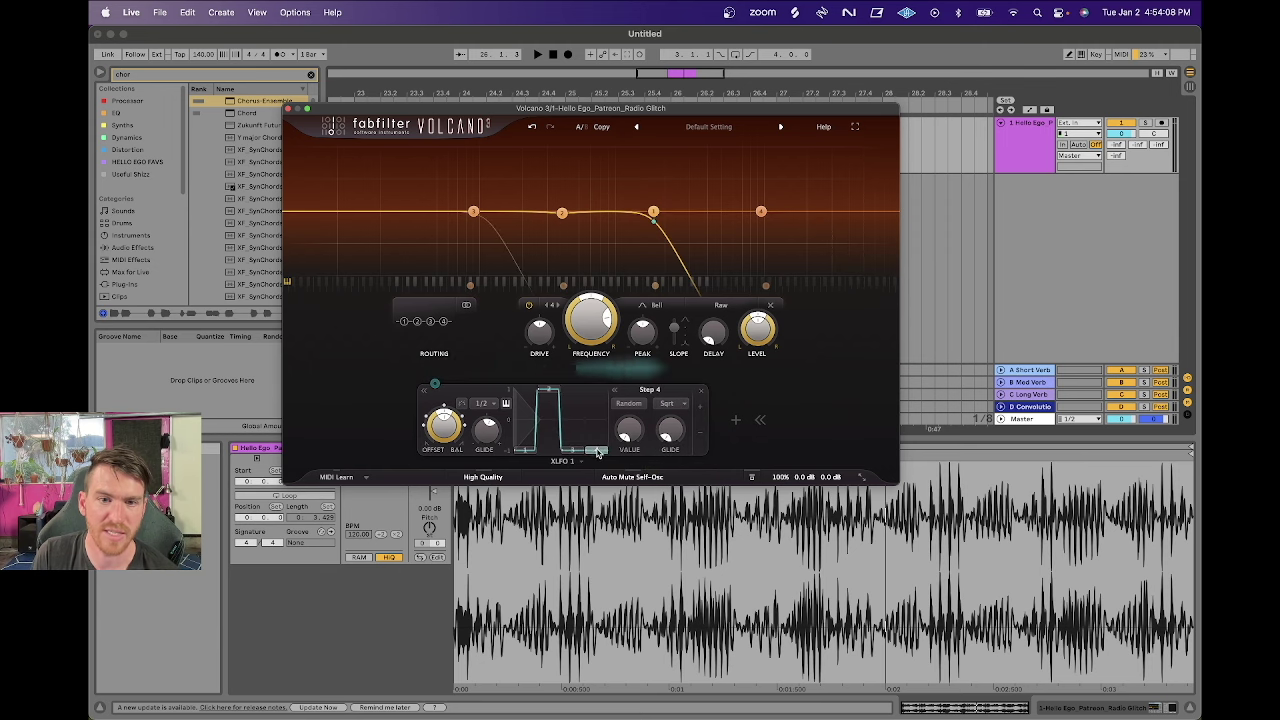
click(672, 403)
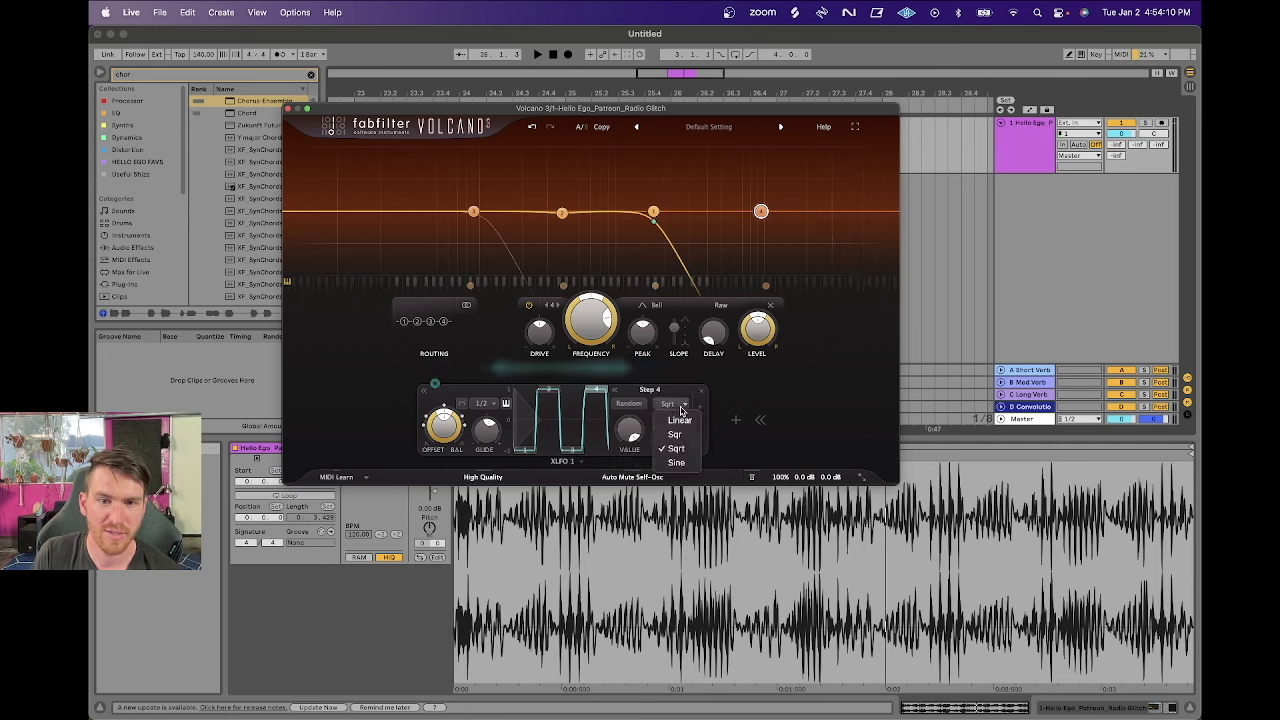
click(675, 436)
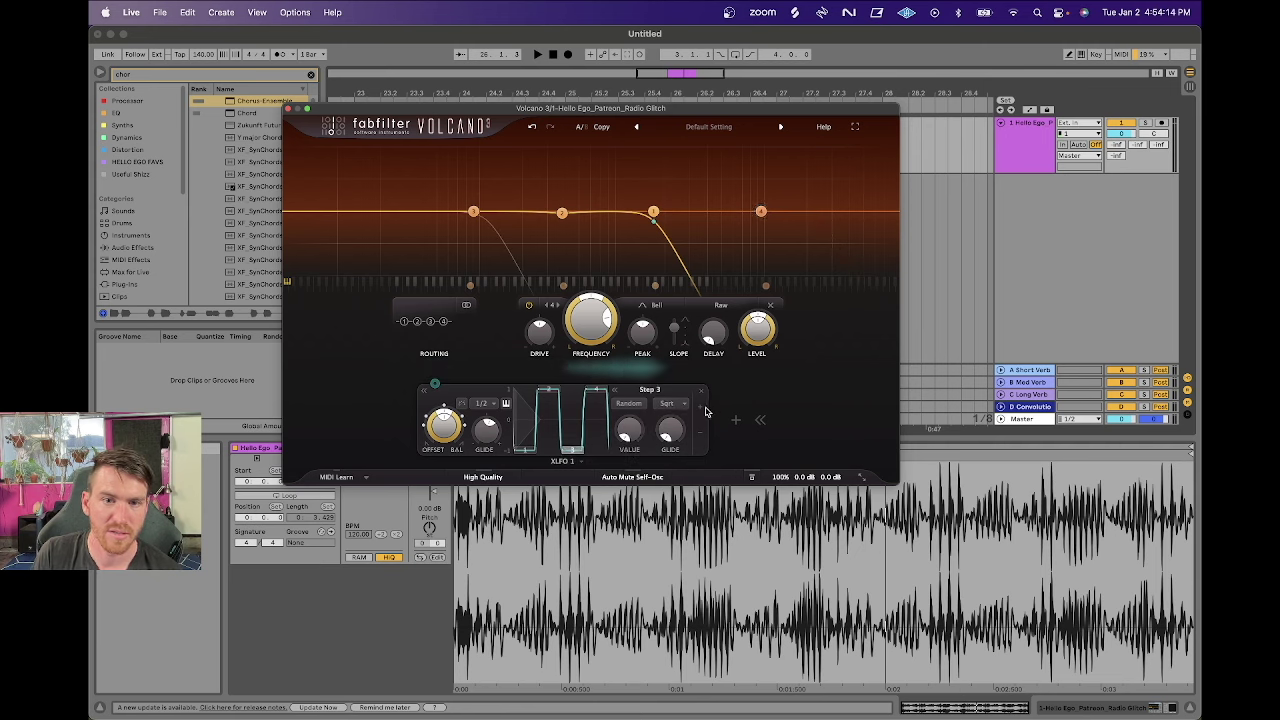
Try the Sqr glide curve on Step 3 with a lower XLFO 1 glide, and return the curve to Sqrt.
click(672, 403)
click(680, 440)
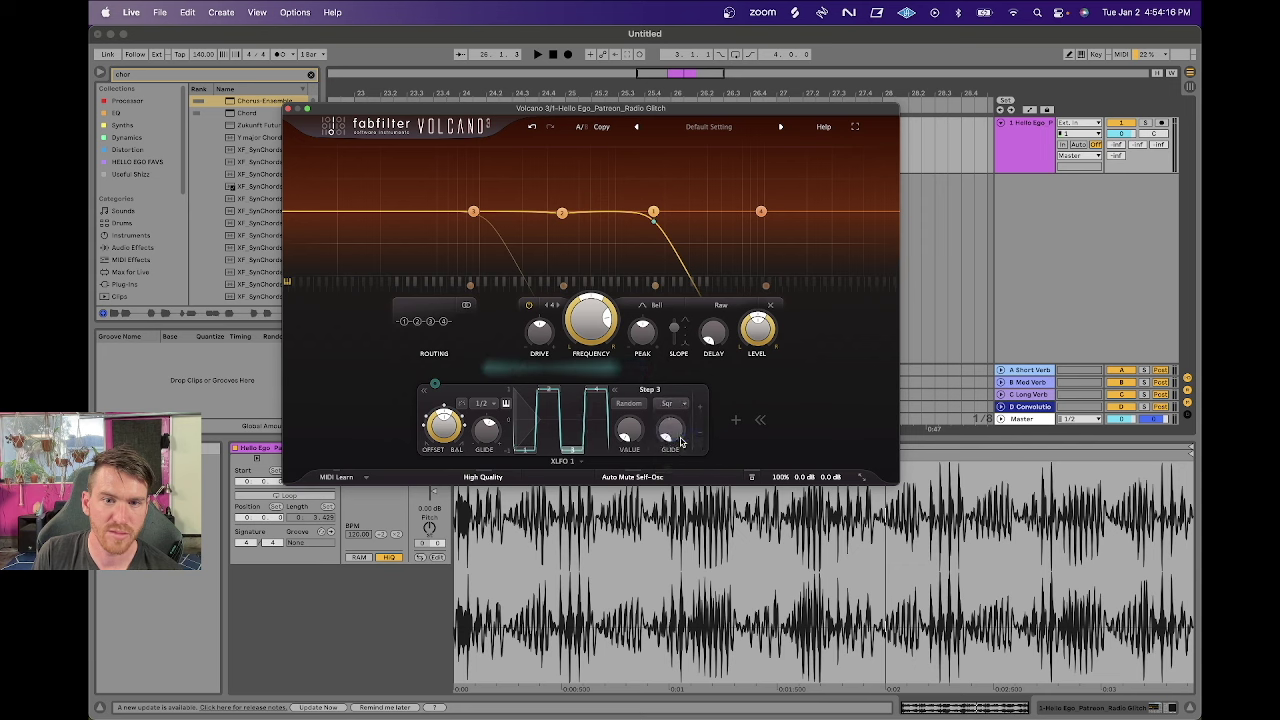
click(672, 403)
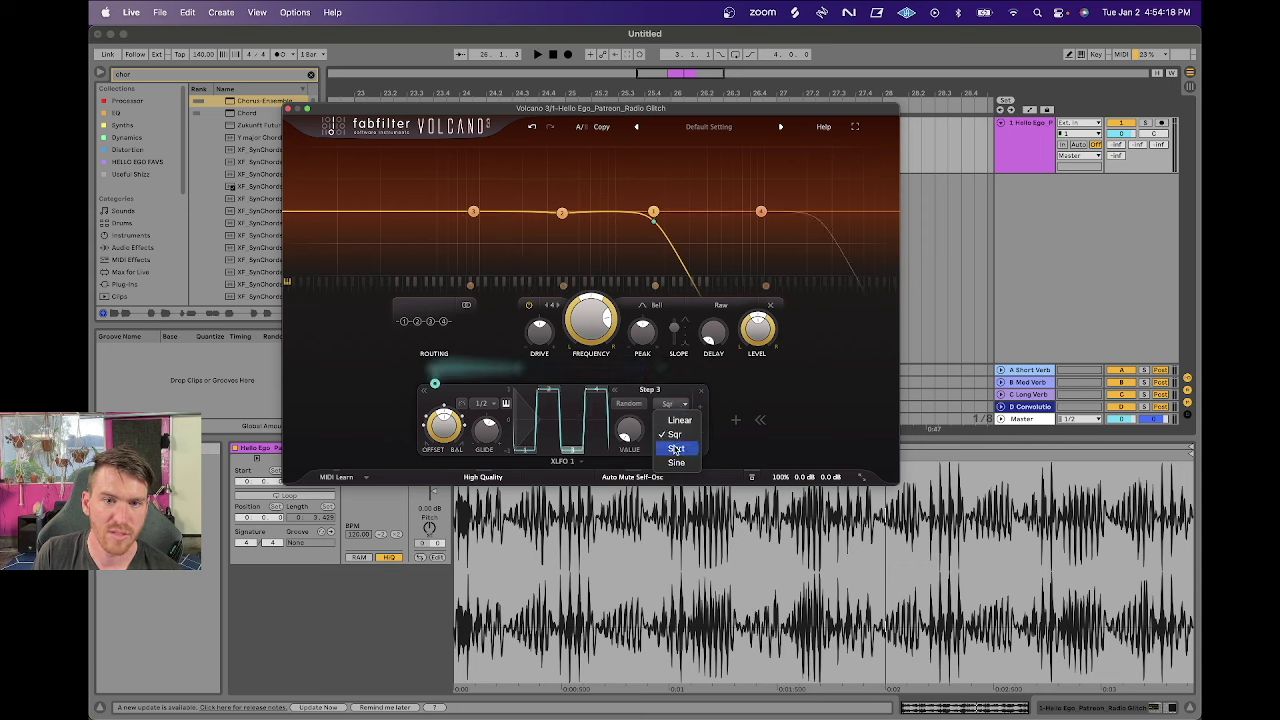
click(676, 450)
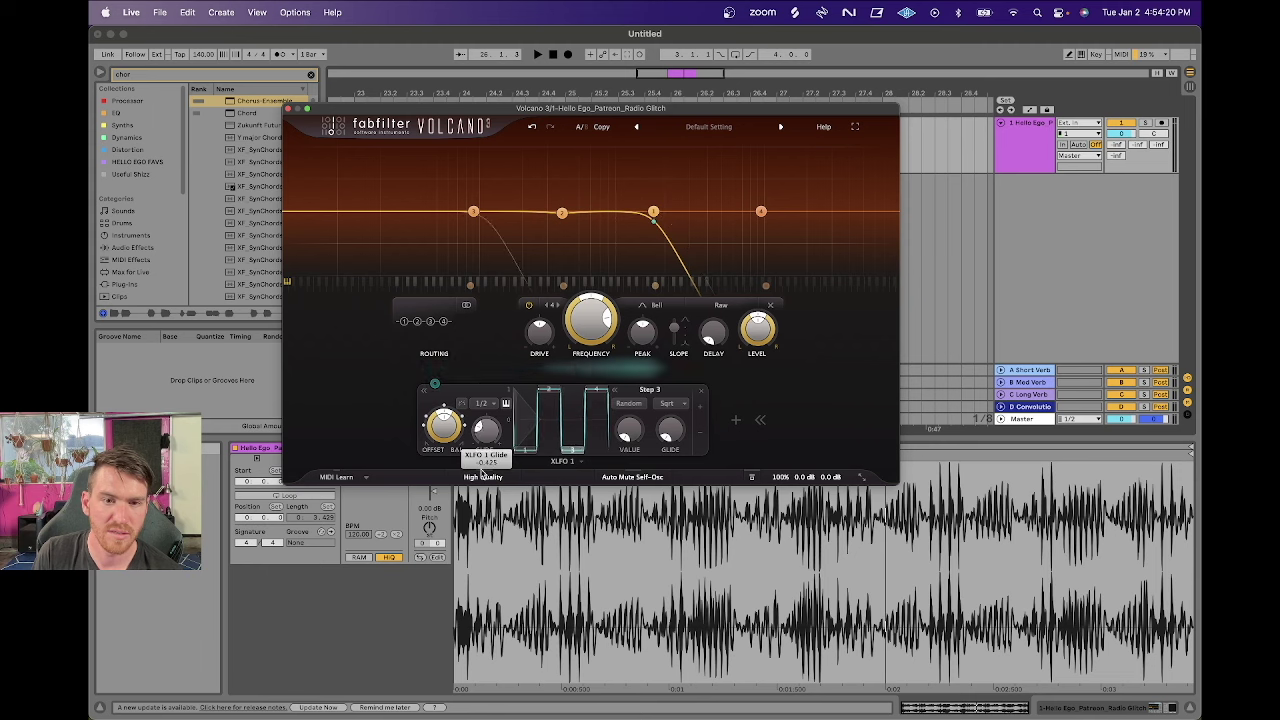
click(680, 404)
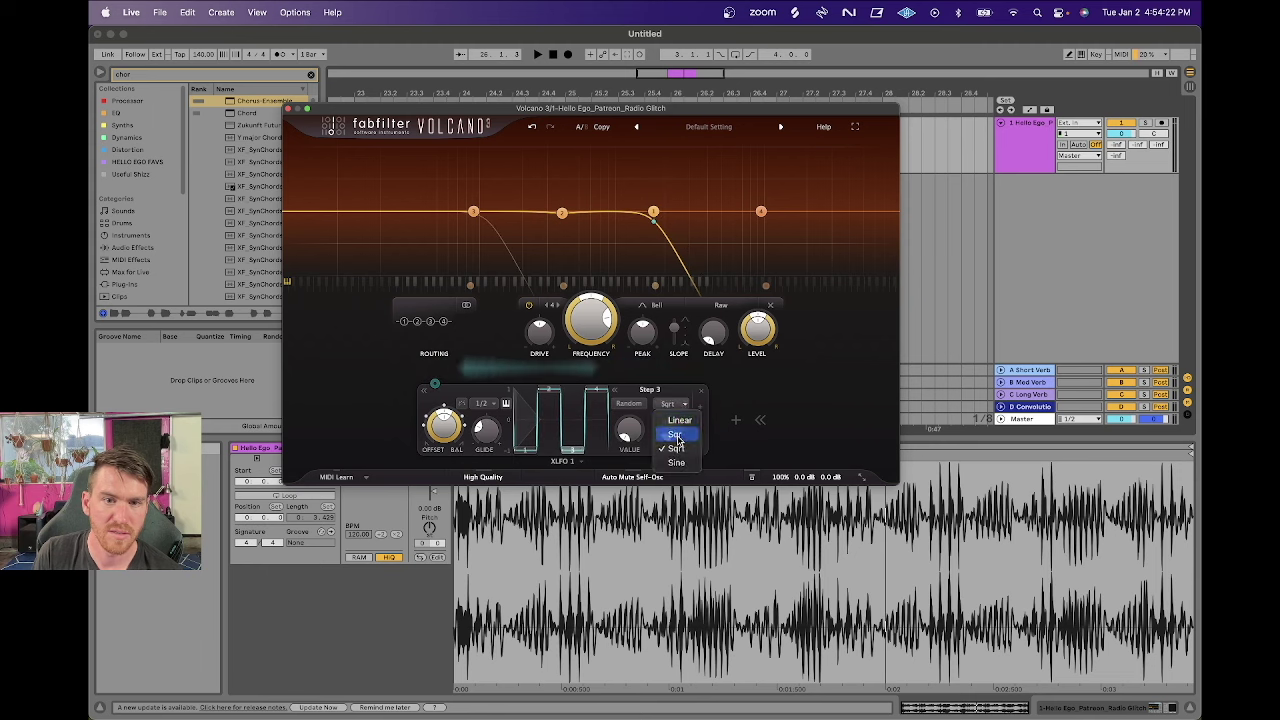
click(676, 449)
Raise XLFO 1's overall glide and set Step 3's glide curve to Sqr.
drag(500, 443, 493, 348)
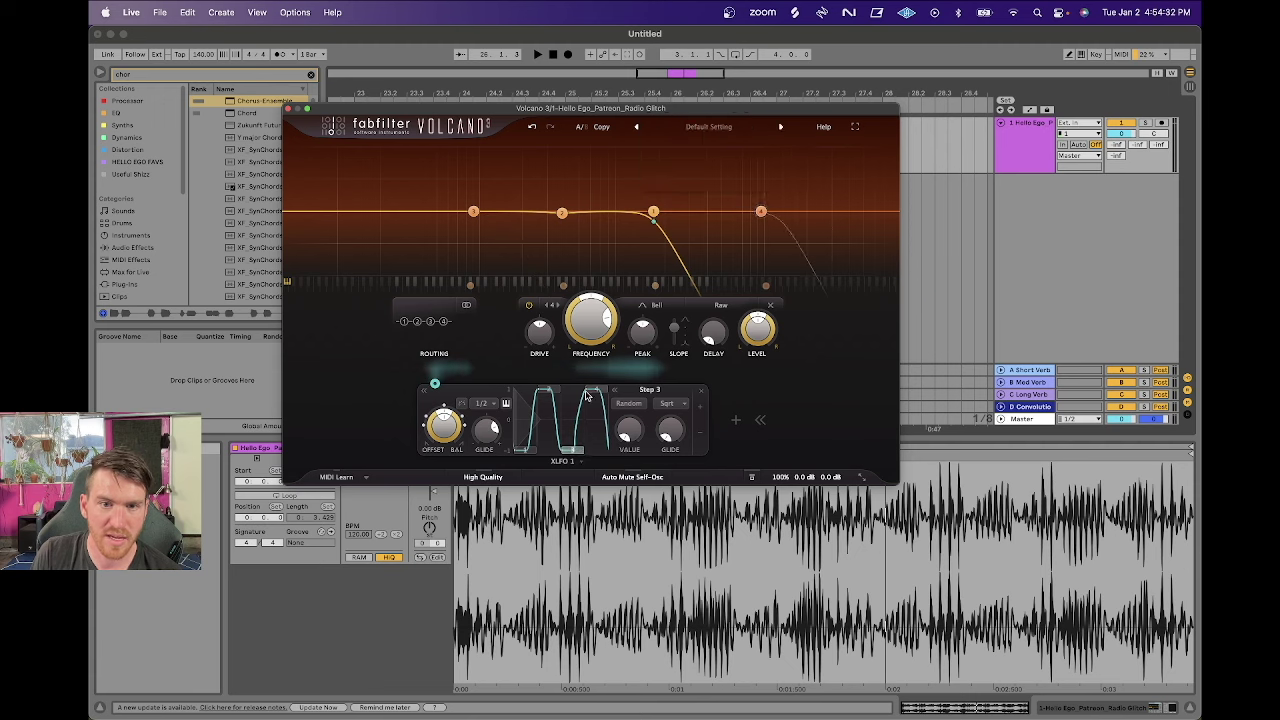
click(668, 403)
click(676, 437)
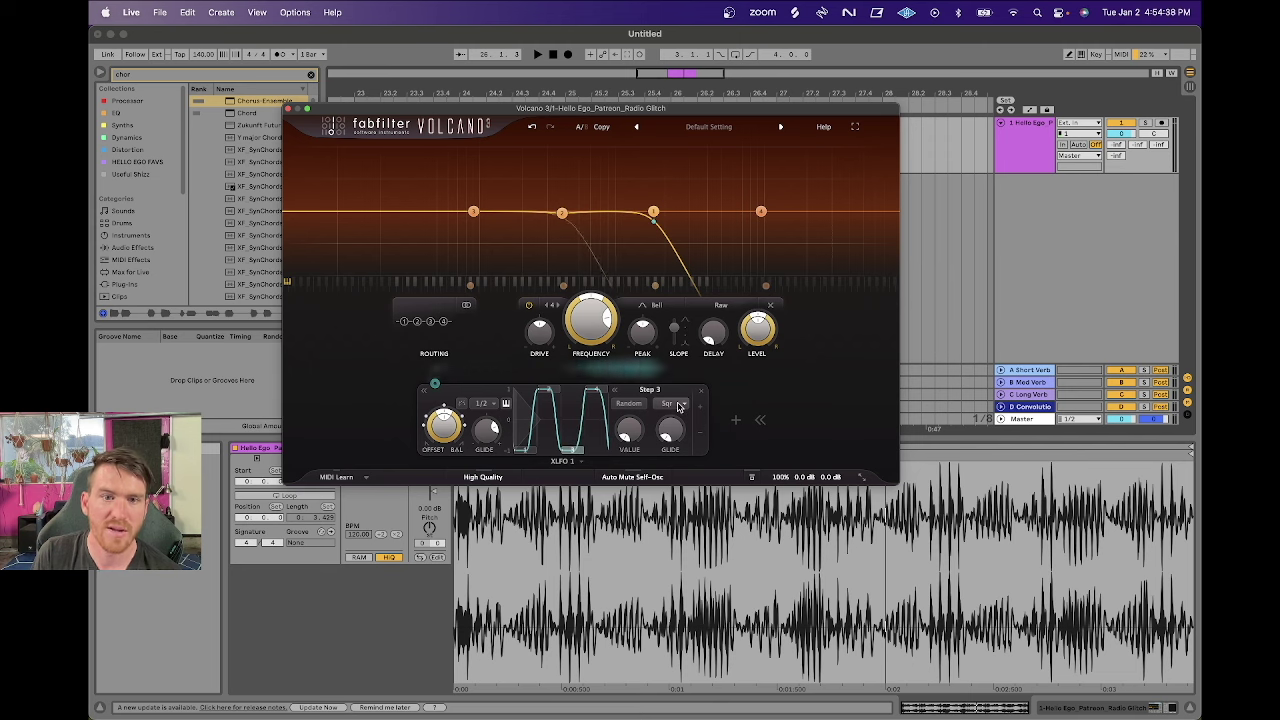
Set Step 3's glide curve to Sqrt and raise XLFO 1's overall glide to compare the shape.
click(678, 405)
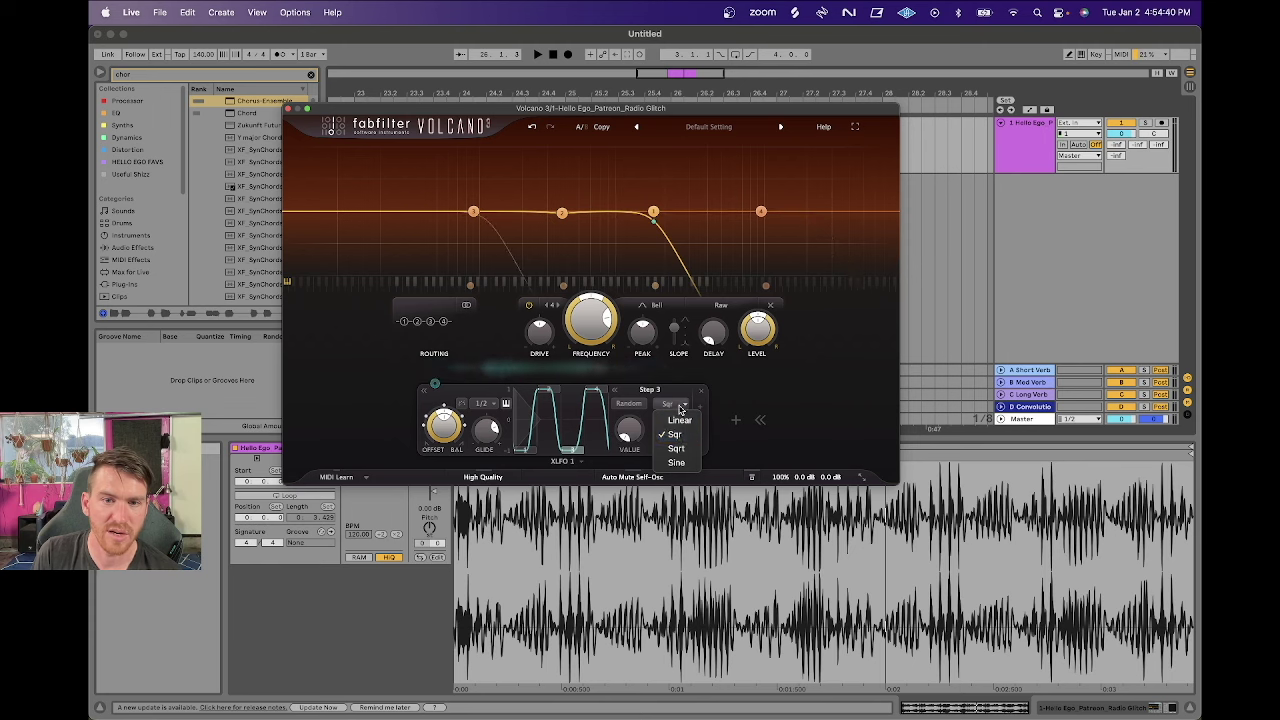
click(676, 448)
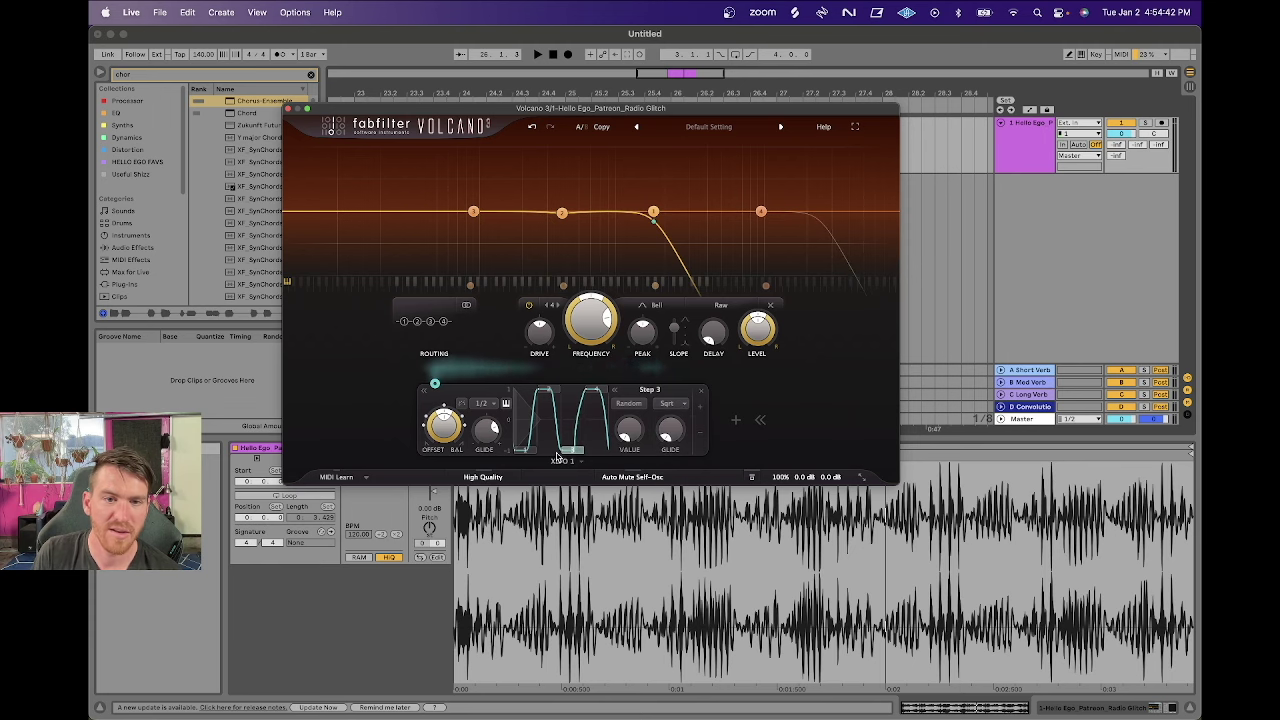
drag(486, 431, 481, 391)
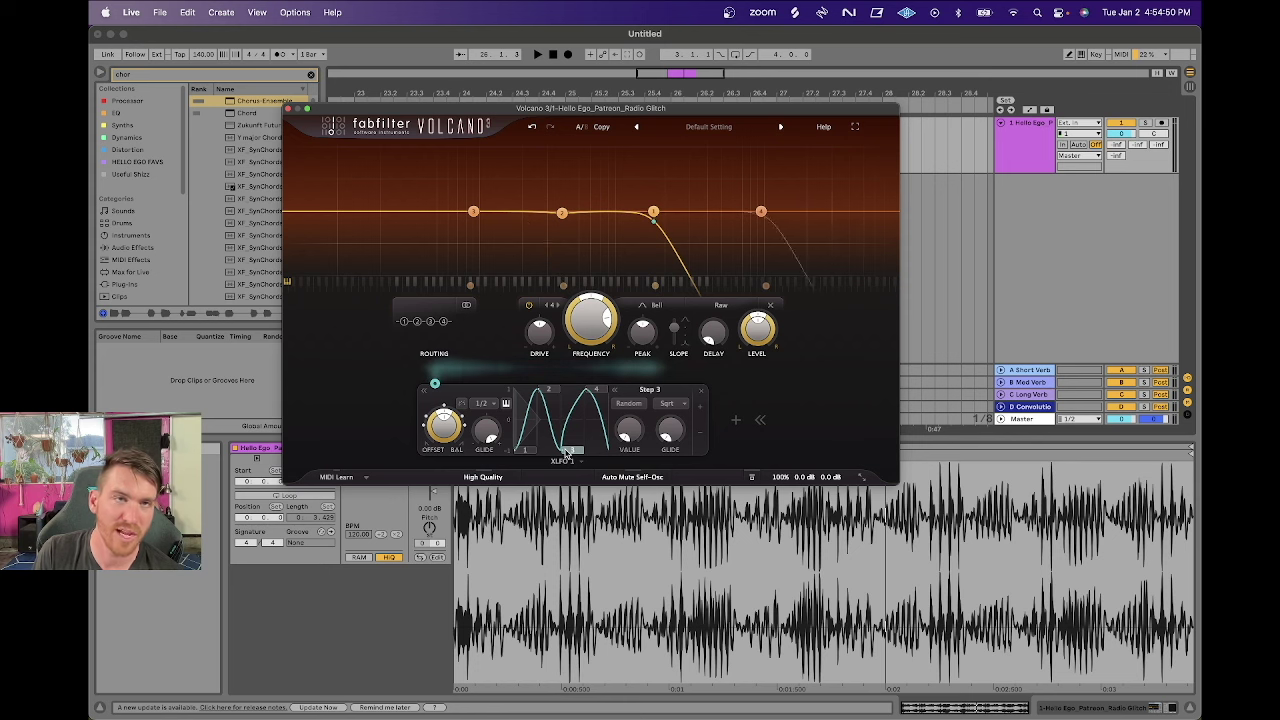
mouse_move(566, 455)
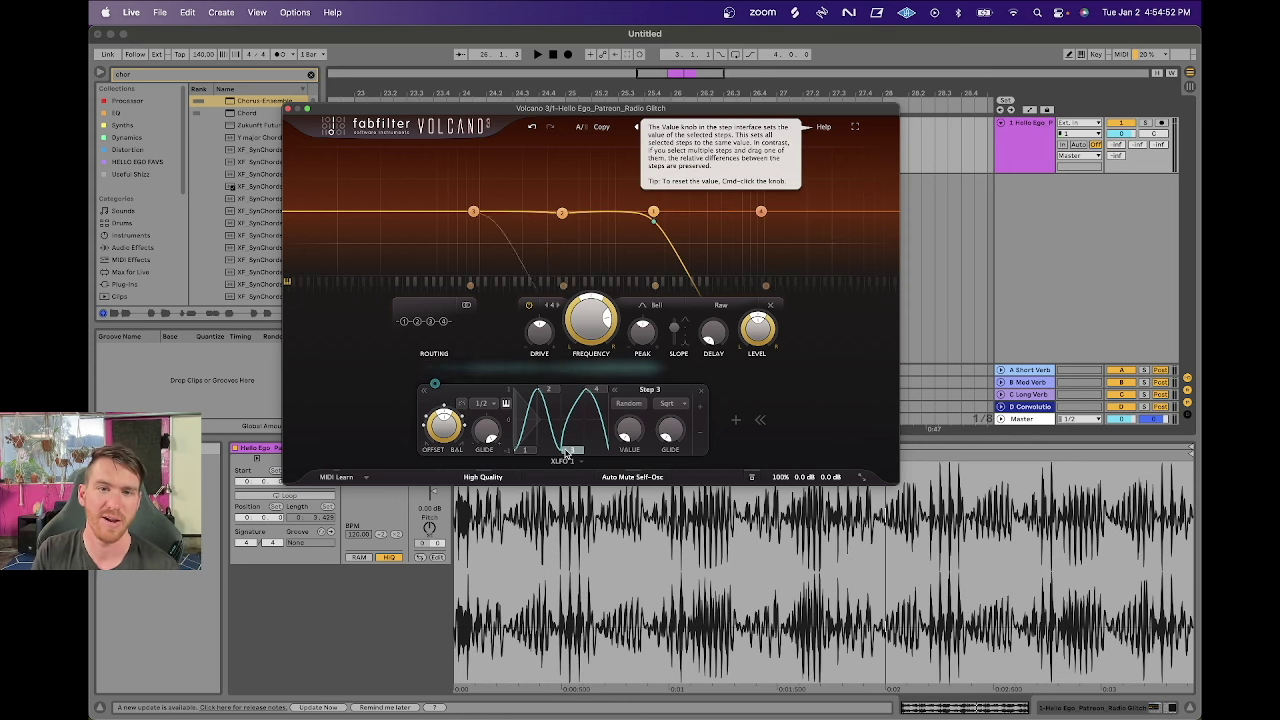
Set Step 3's glide curve to Sine with XLFO 1's glide lowered to 0.266, and raise the overall glide again.
drag(486, 431, 486, 496)
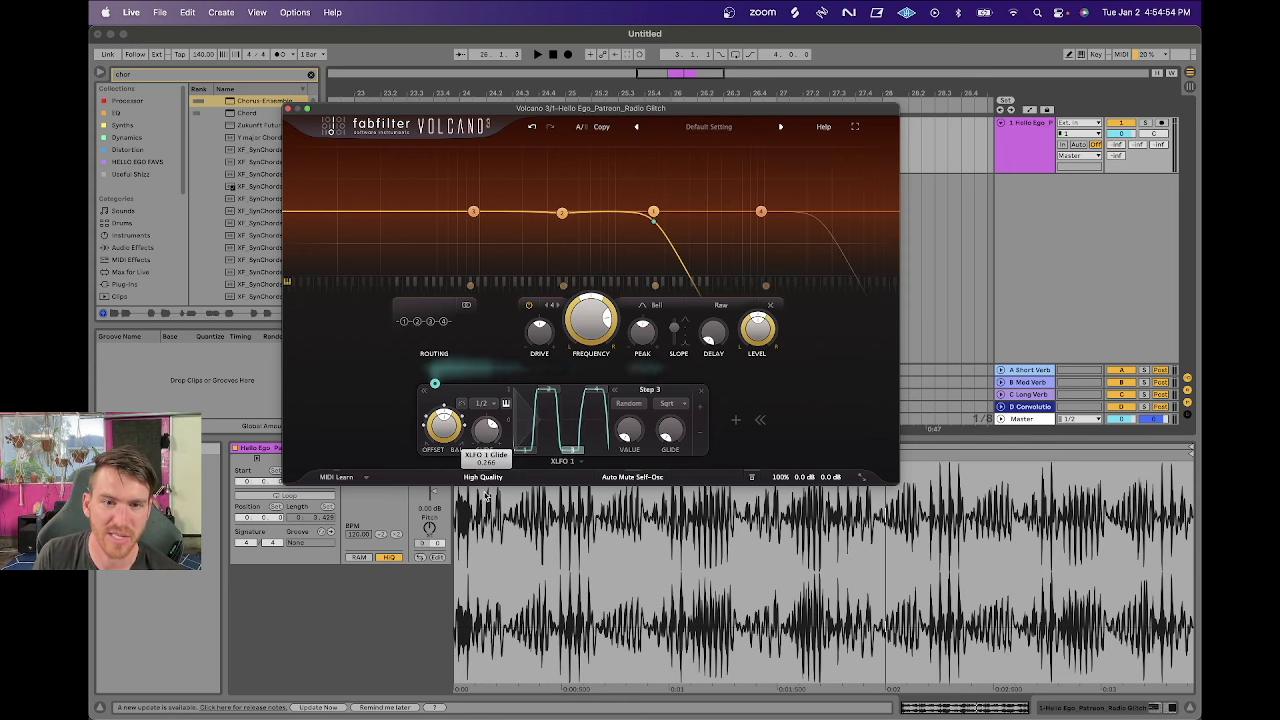
click(668, 403)
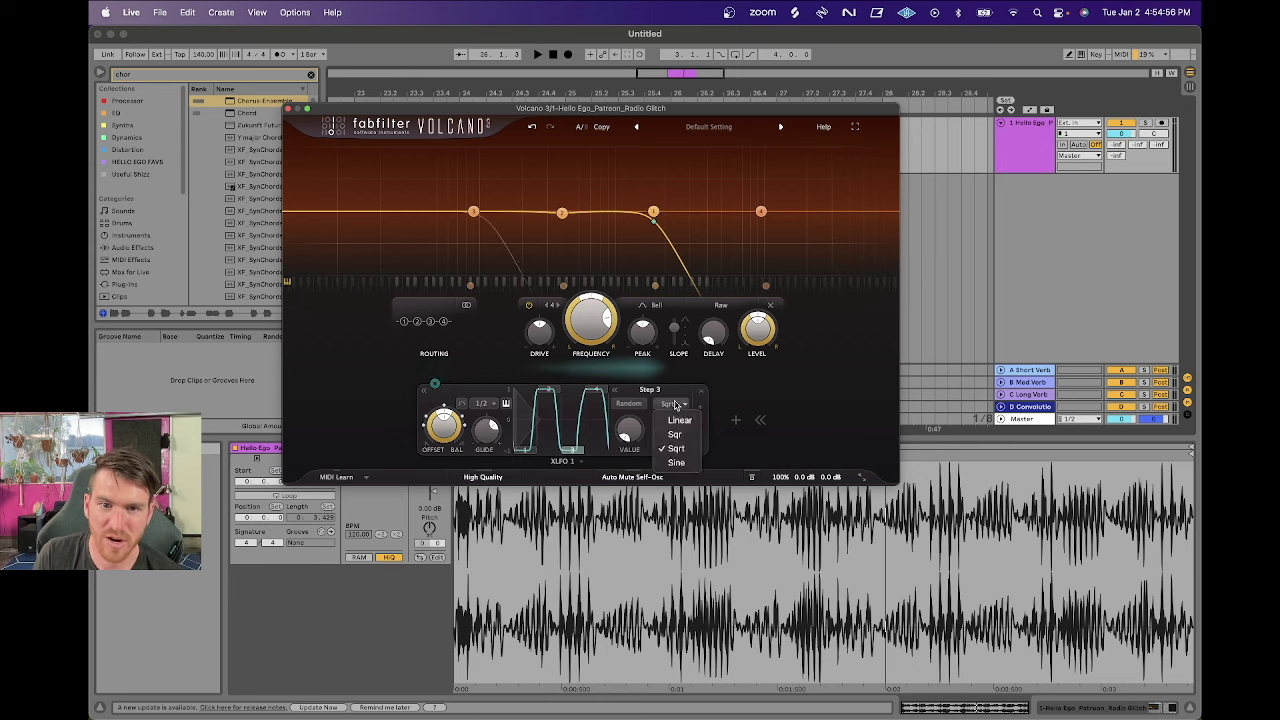
click(676, 462)
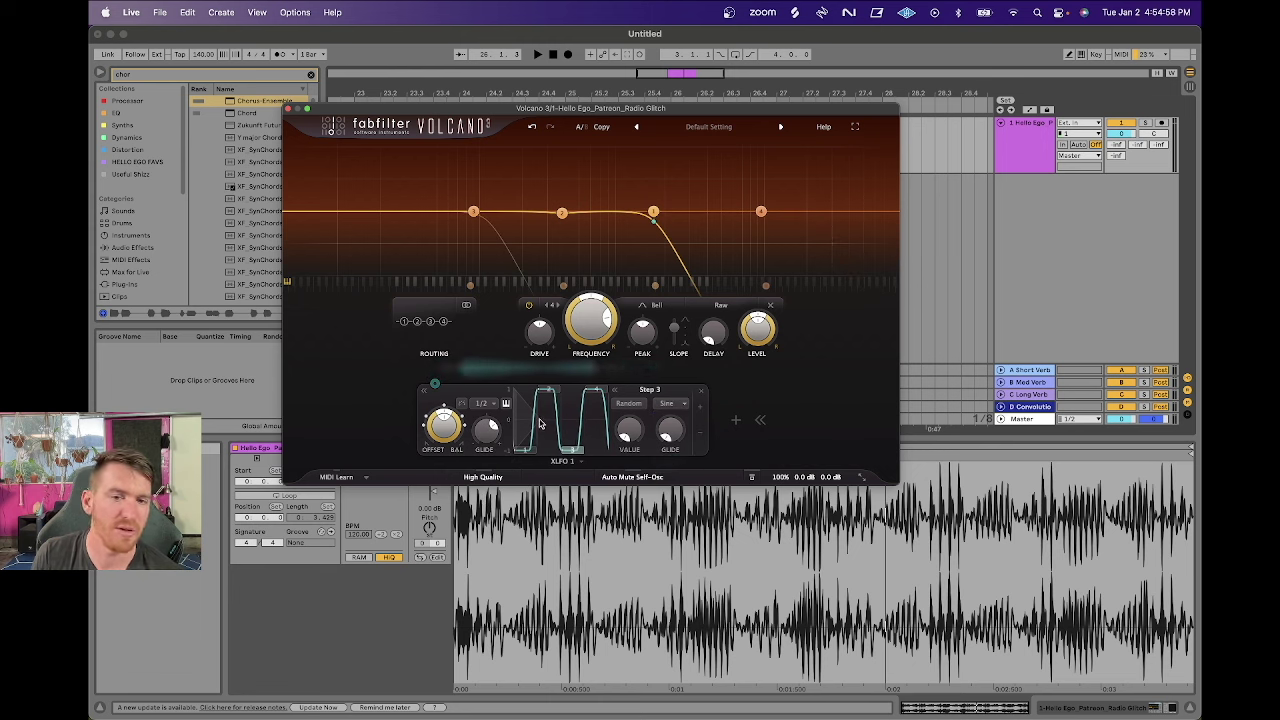
drag(487, 430, 490, 367)
Check Step 4's glide curve options, keeping the Sqr curve.
click(596, 390)
click(684, 405)
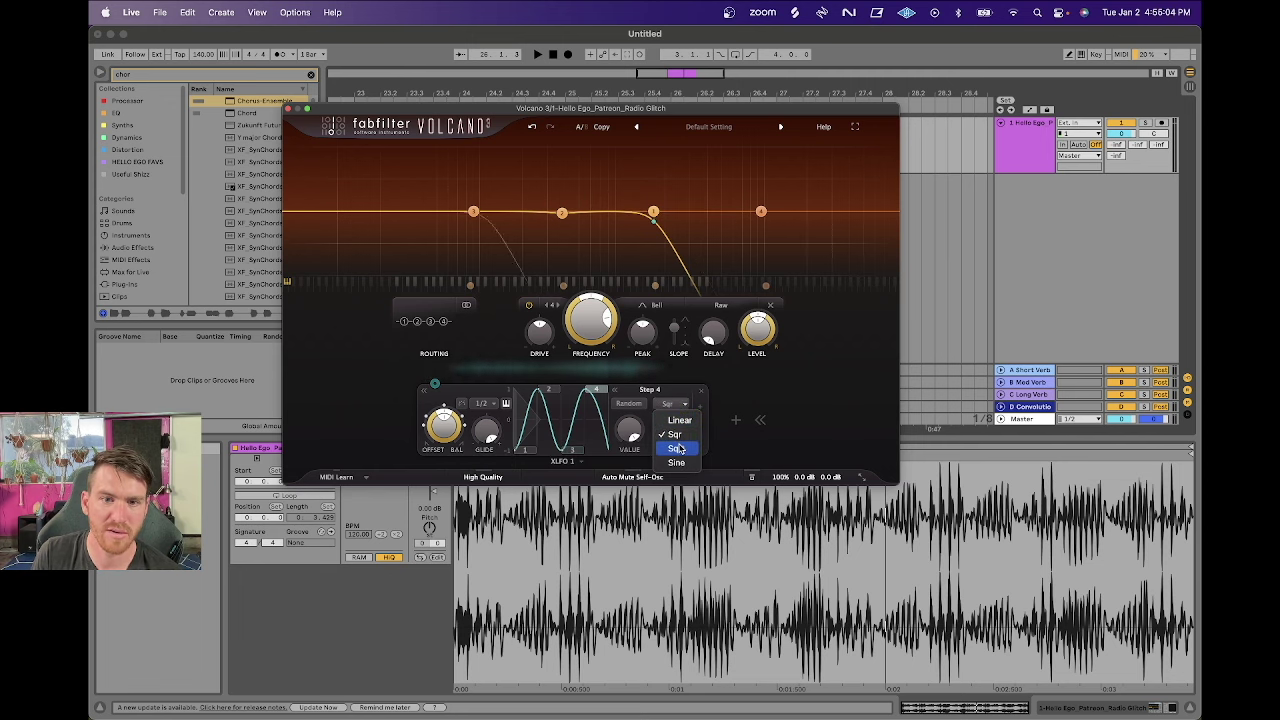
click(678, 449)
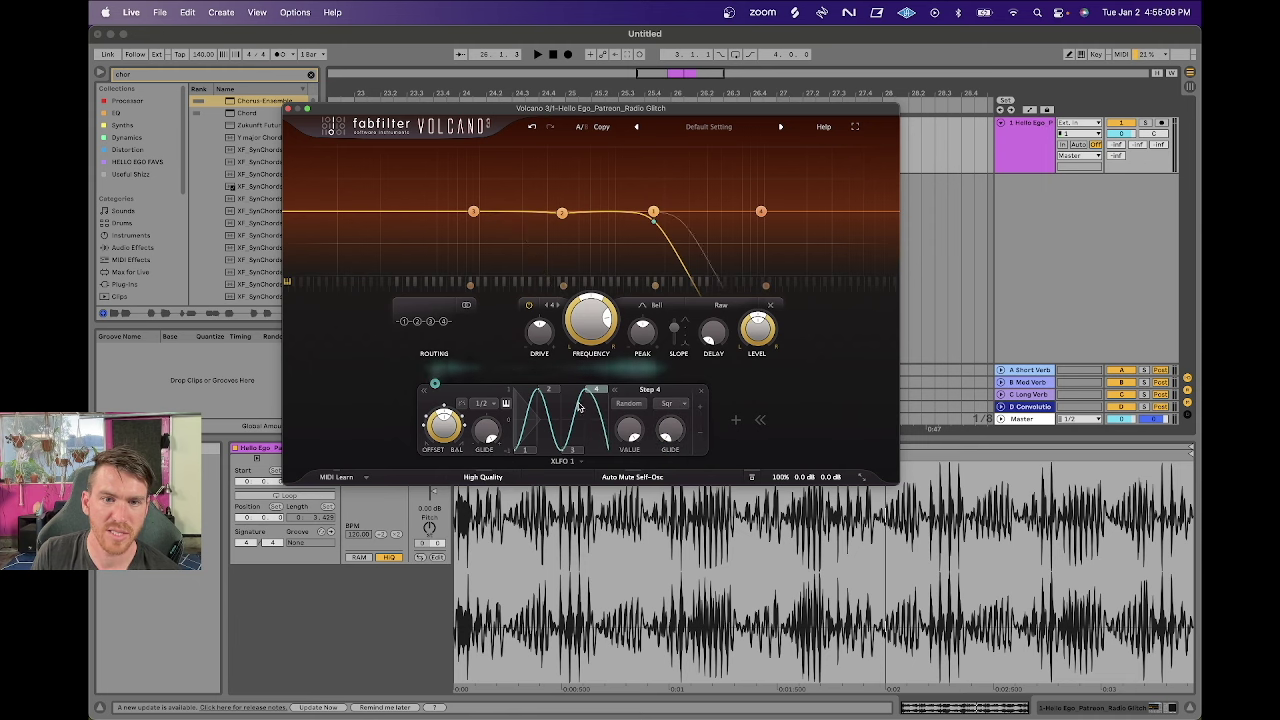
Raise Step 3 to just below the middle value and audition the modulation.
click(572, 450)
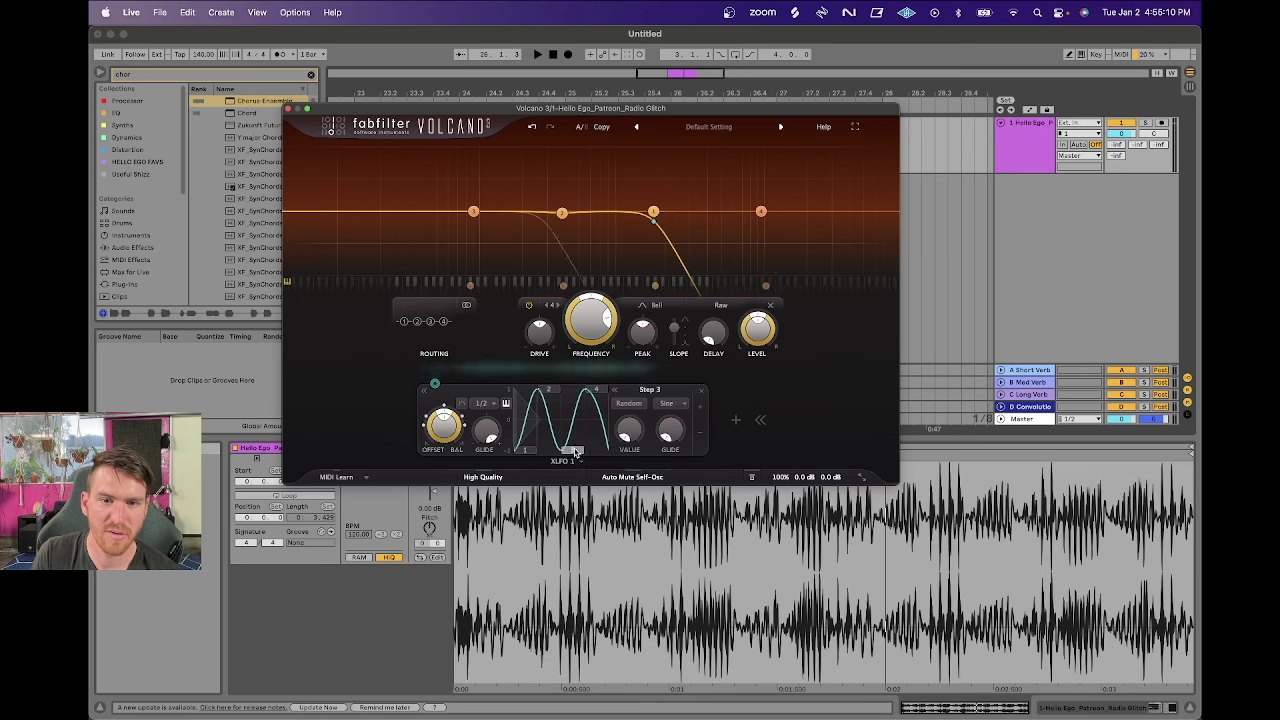
drag(575, 453, 622, 410)
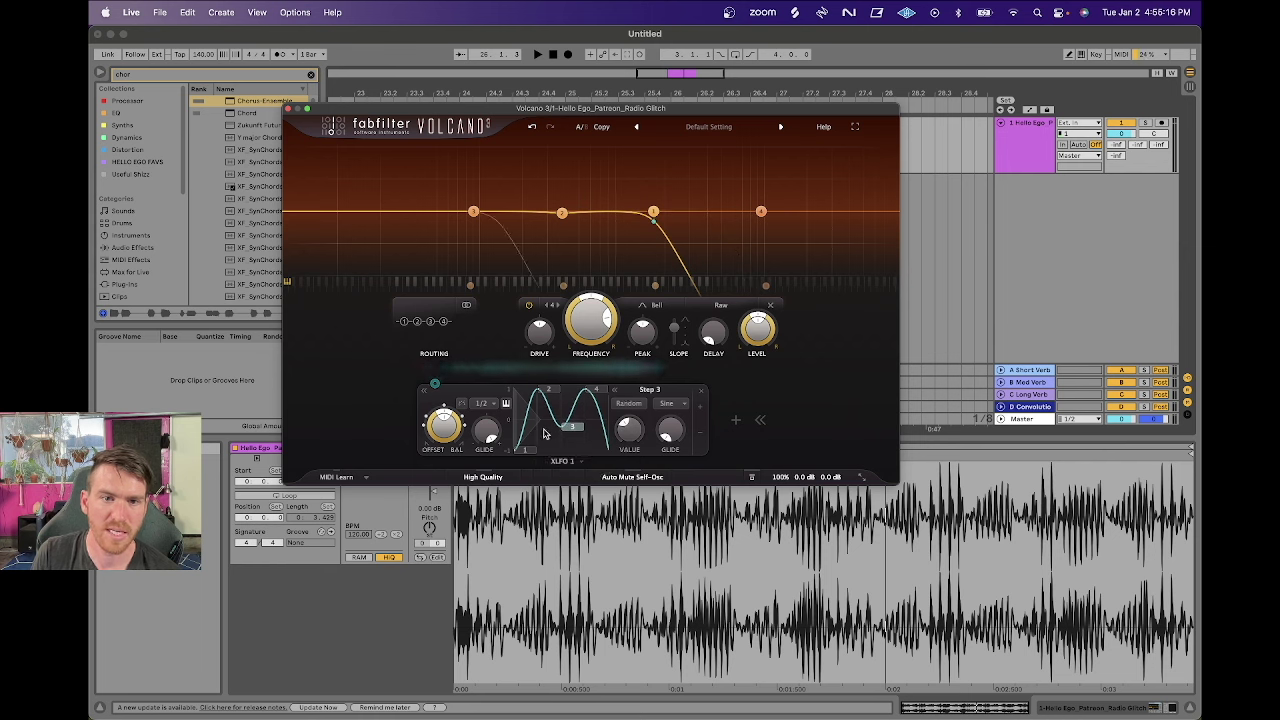
key(space)
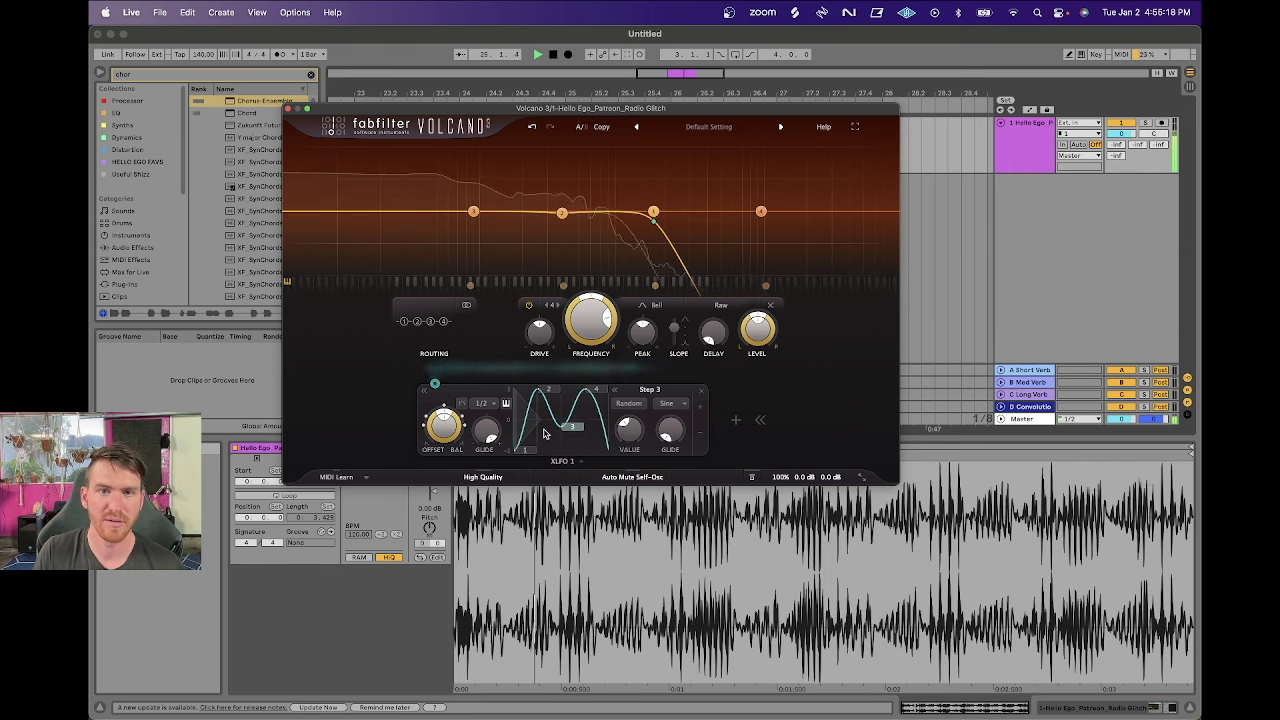
key(space)
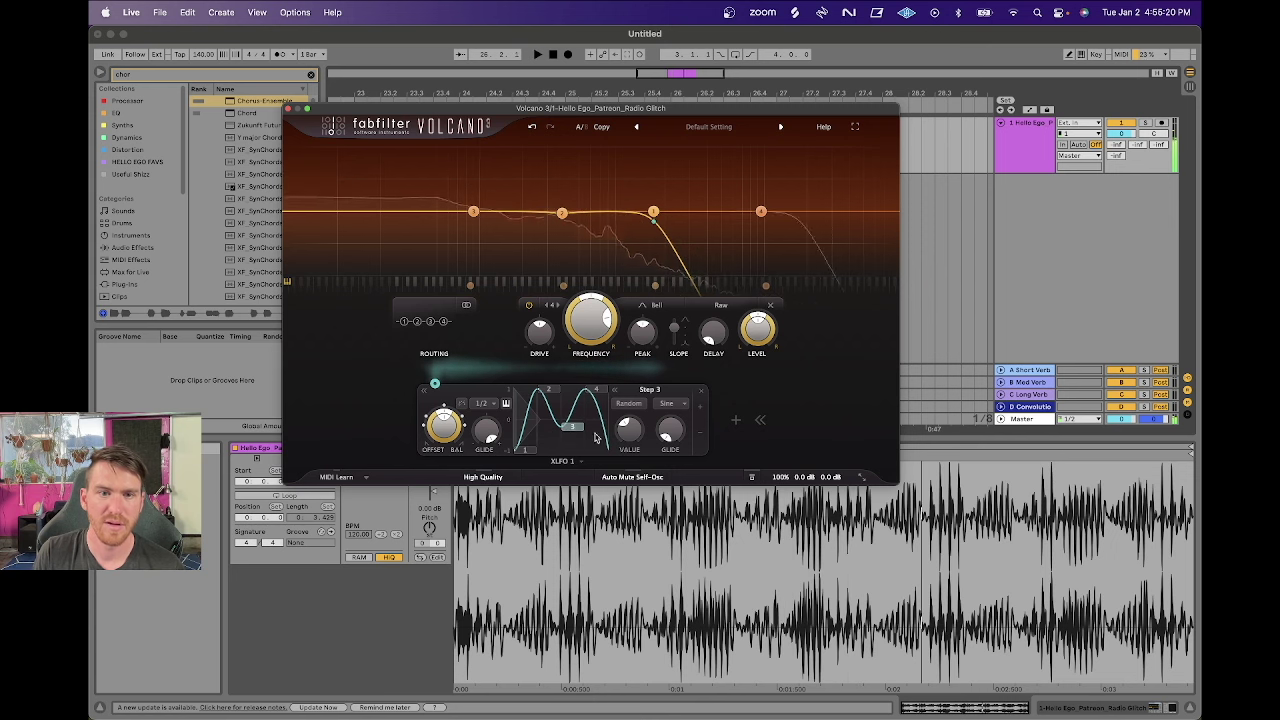
Lower XLFO 1's overall glide to 0.037 and play the clip to hear the harder steps.
drag(489, 436, 489, 500)
key(space)
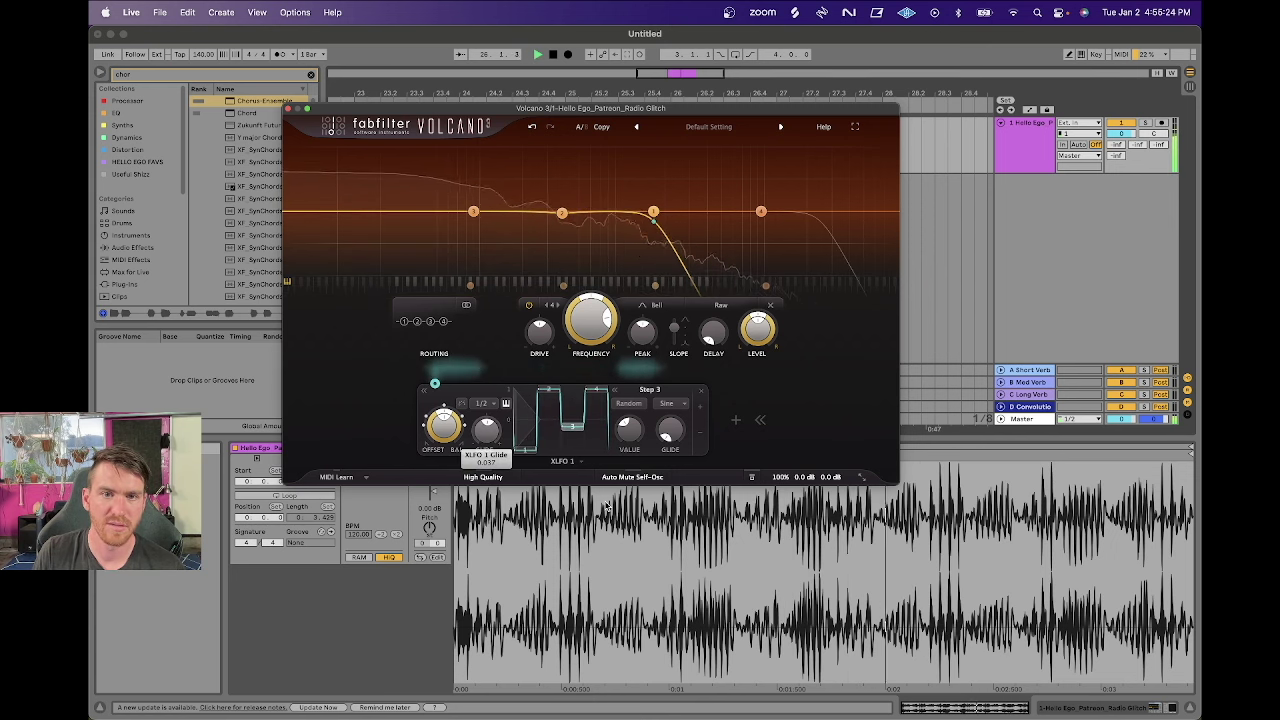
key(space)
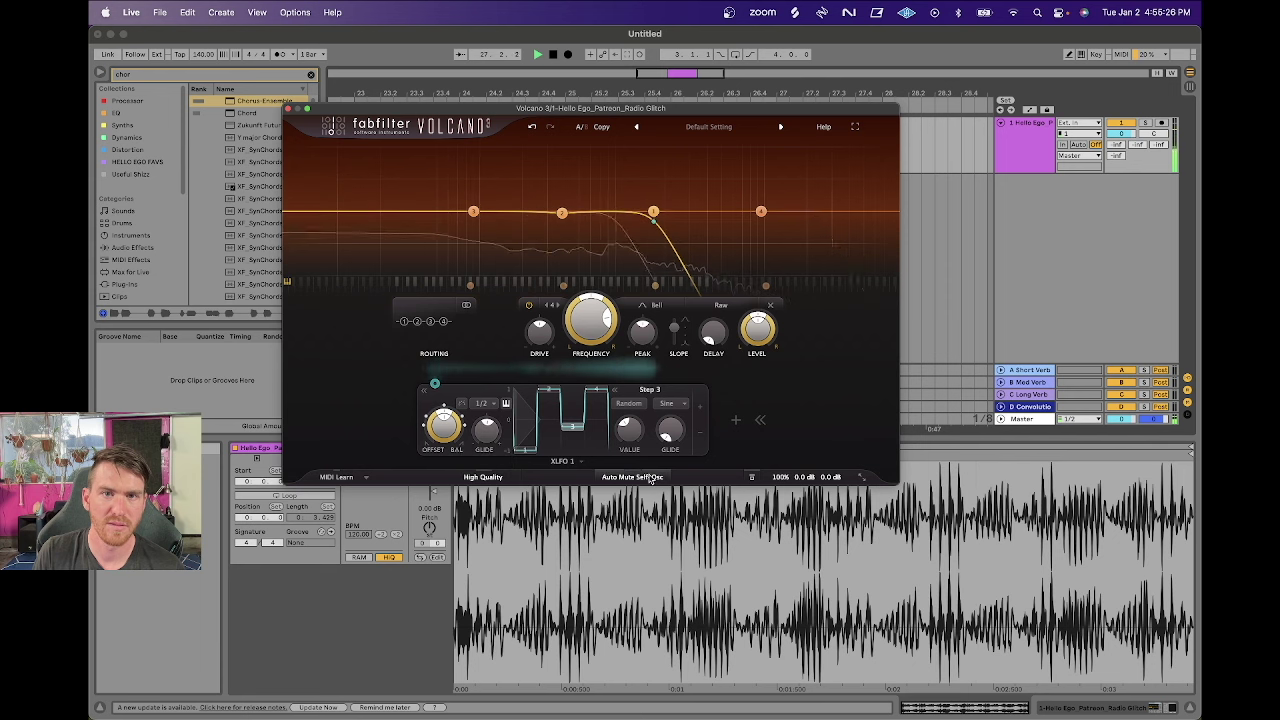
Loop the two-bar audio clip starting at bar 25, moving the plugin window out of the way and back.
drag(665, 108, 665, 238)
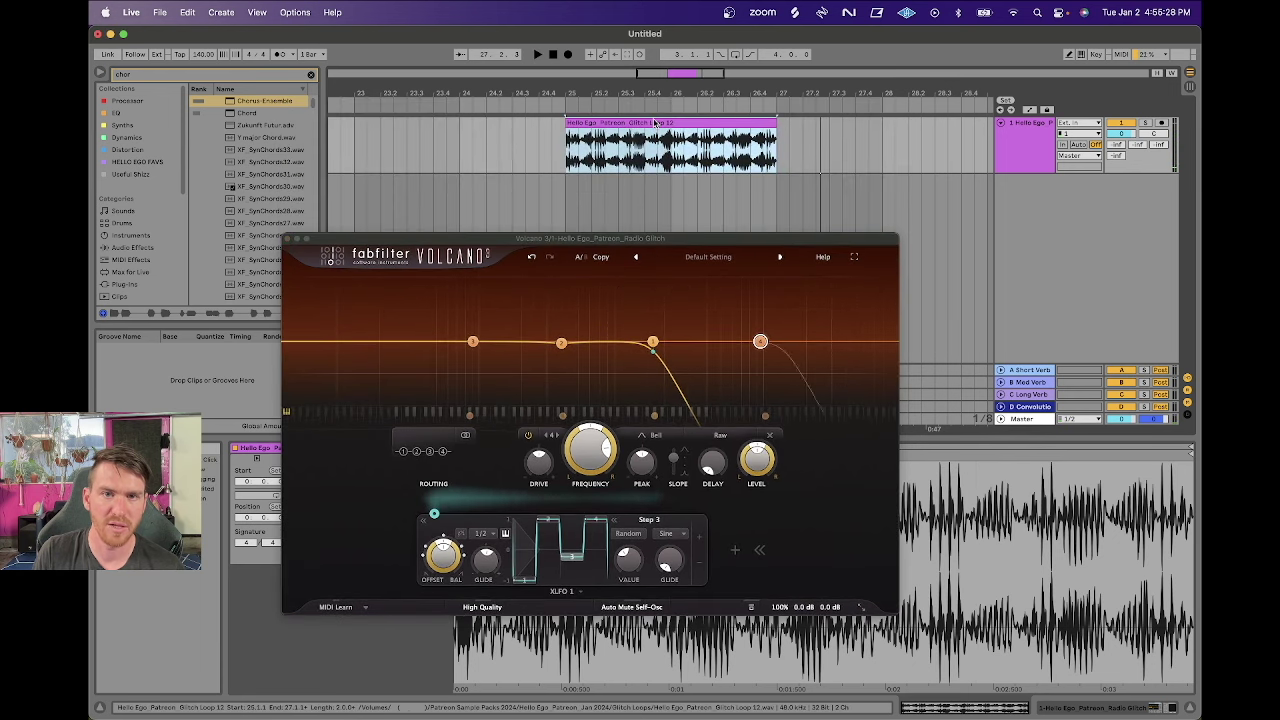
key(super+l)
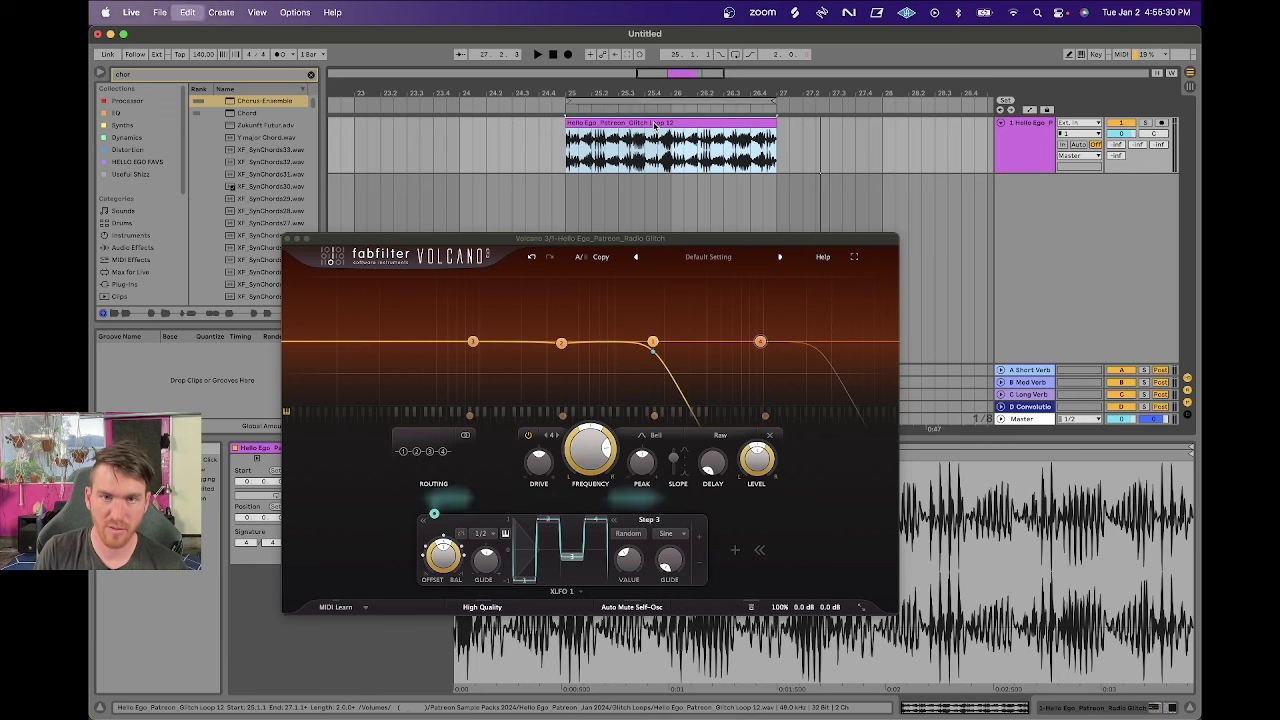
drag(603, 238, 604, 134)
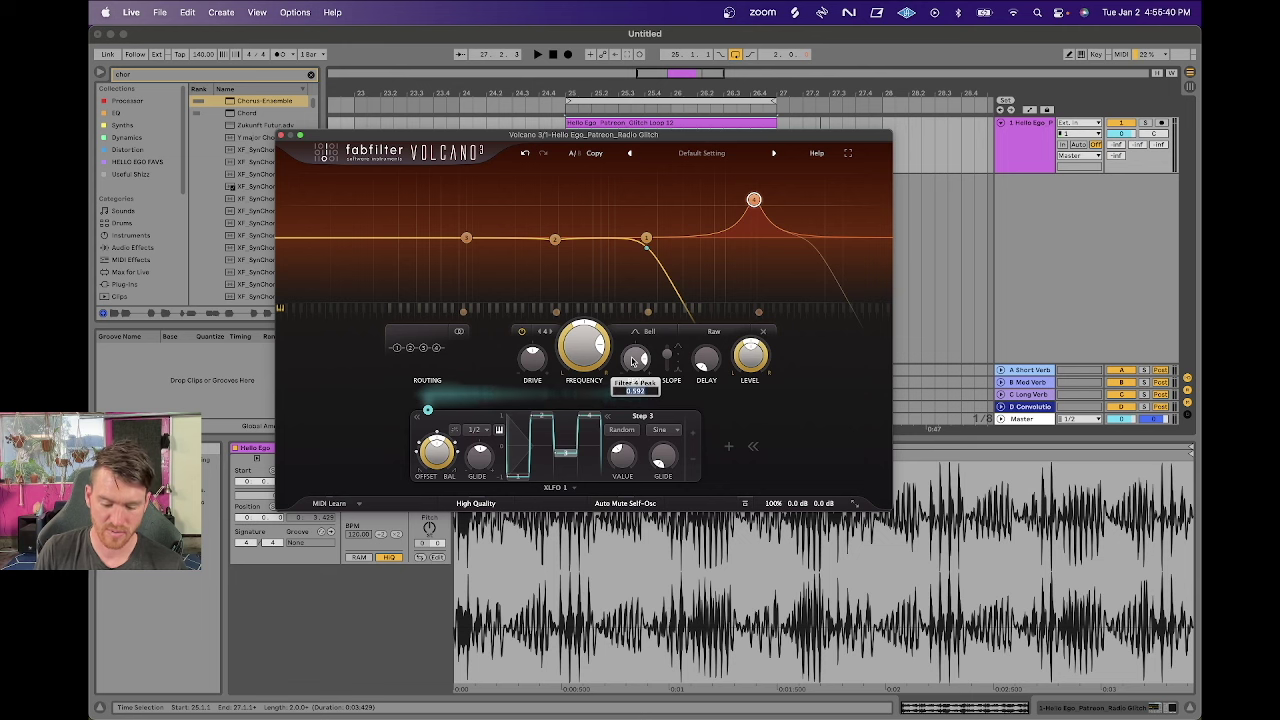
Undo Filter 4's peak change, raise low-pass Filter 1's peak to 0.782, and lower its frequency while the loop plays.
key(super+z)
drag(635, 362, 632, 247)
key(space)
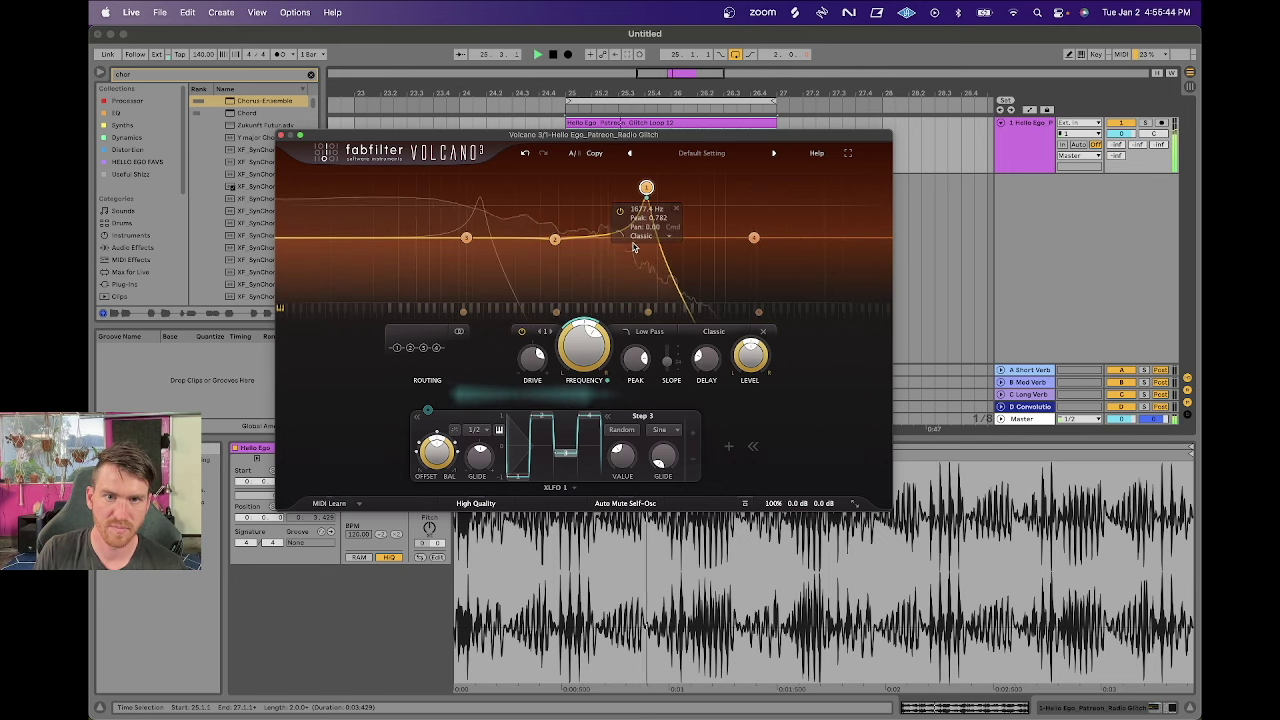
drag(646, 187, 573, 184)
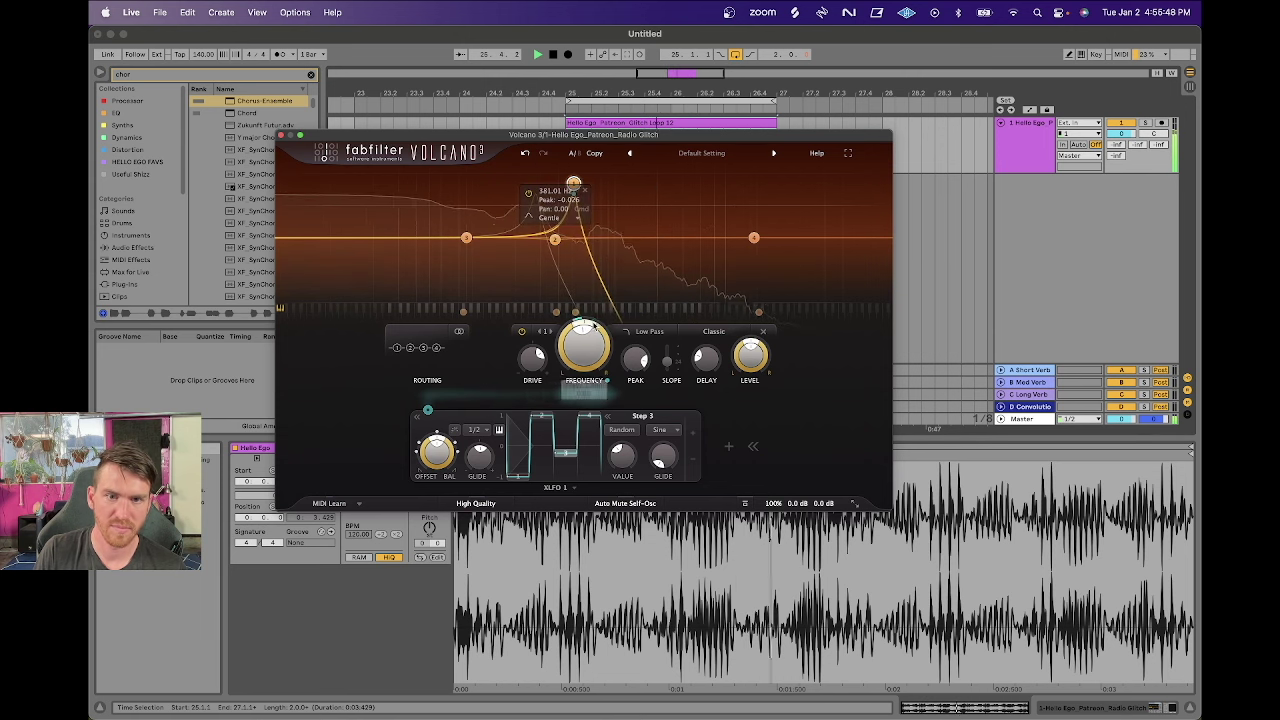
Add three steps after Step 3 in XLFO 1, with Step 4 near the maximum and Step 5 at the minimum value.
click(694, 434)
click(700, 436)
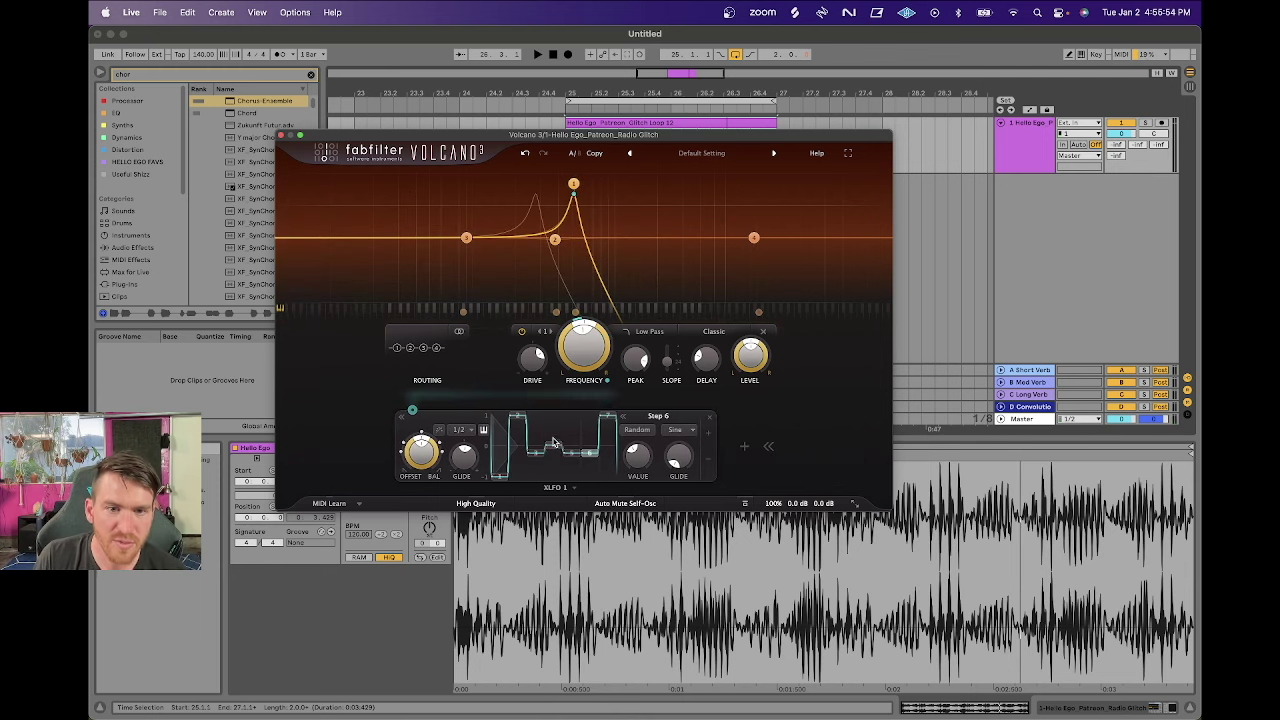
drag(575, 455, 577, 490)
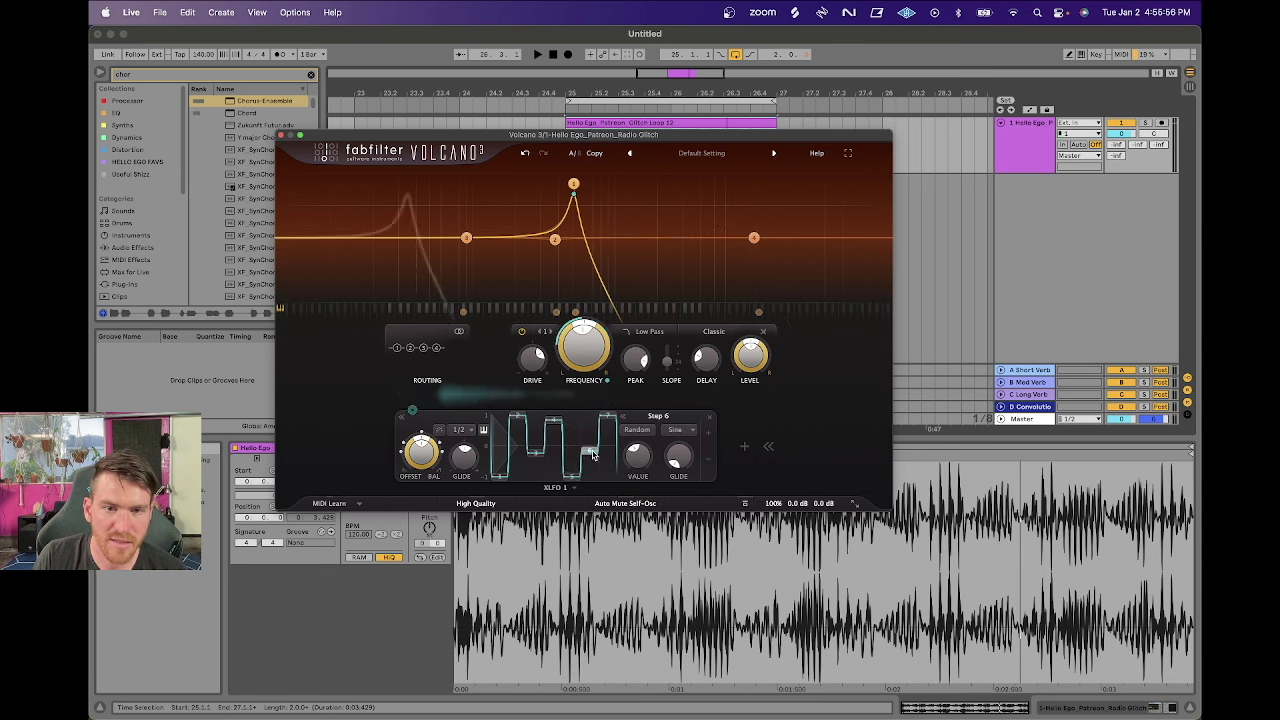
Make Step 4 of XLFO 1 output random values and listen to the looped clip.
click(638, 431)
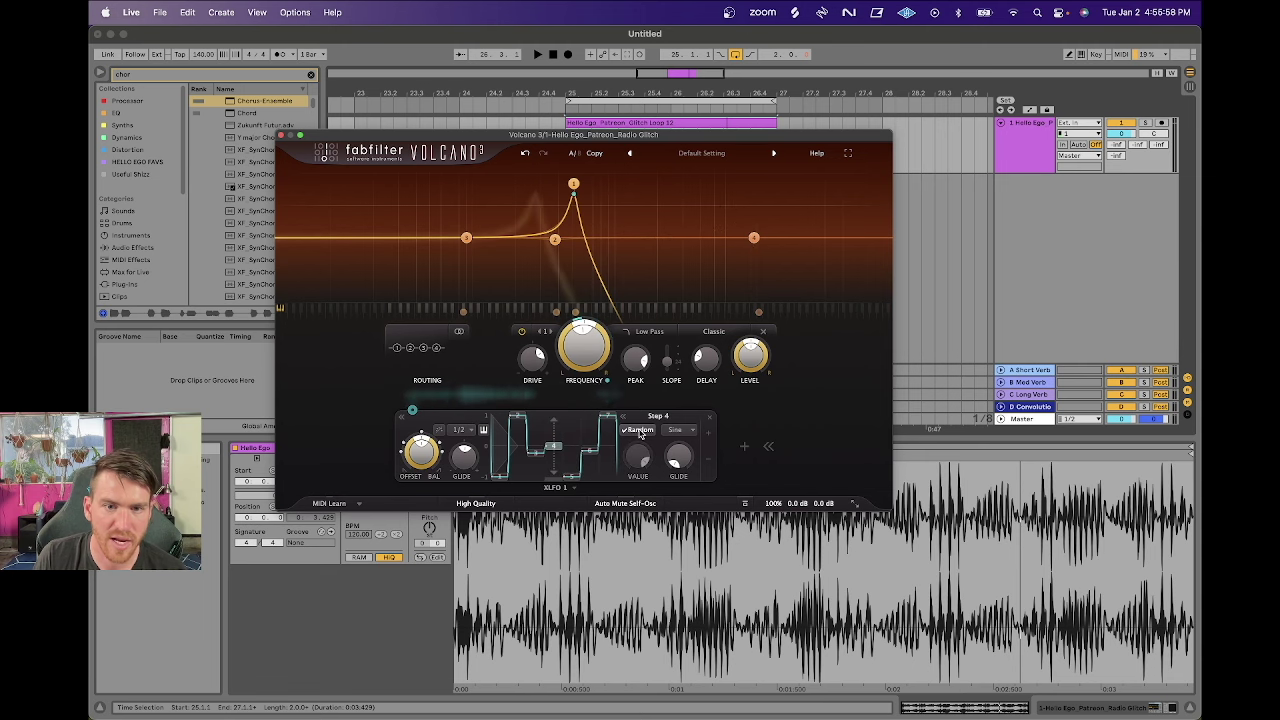
click(548, 484)
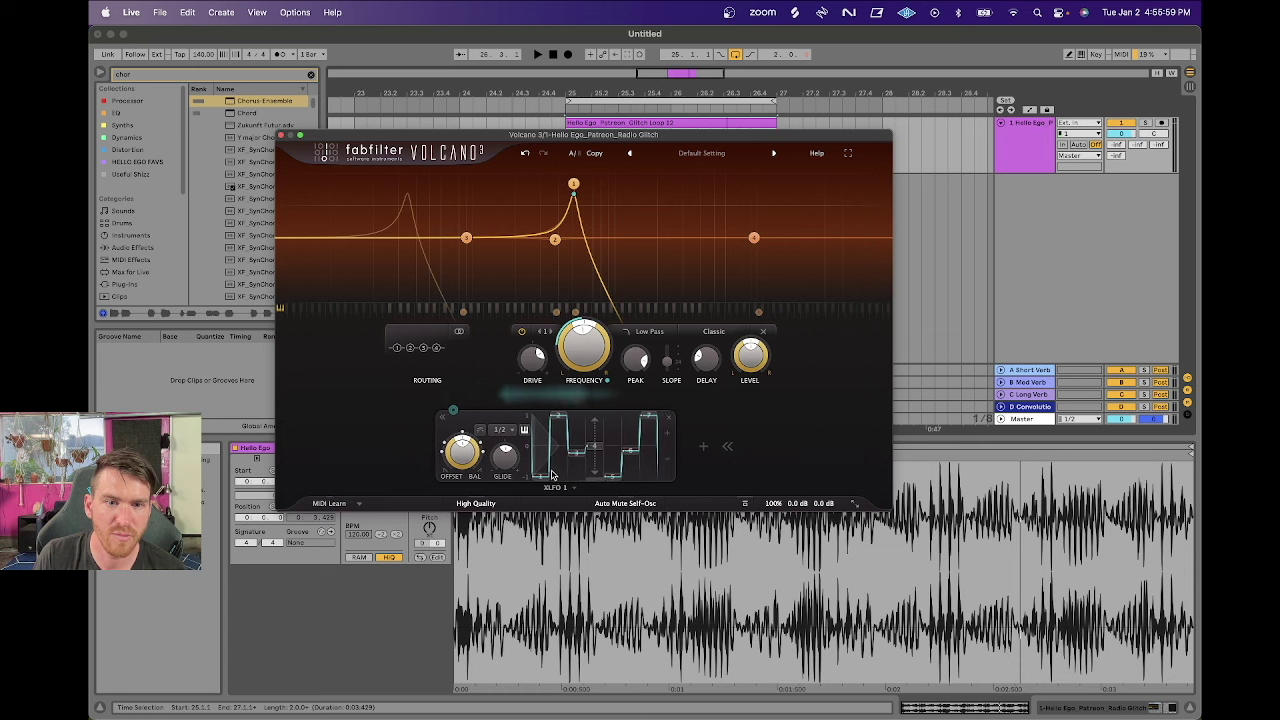
click(598, 455)
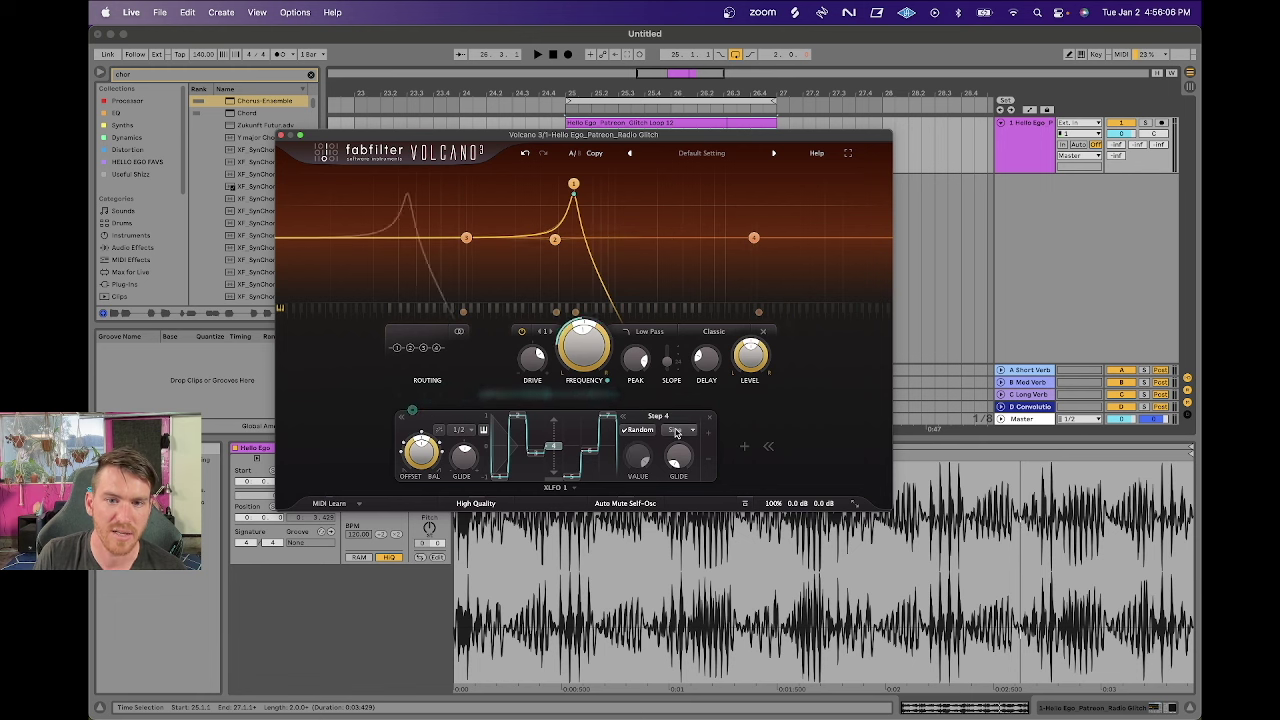
key(space)
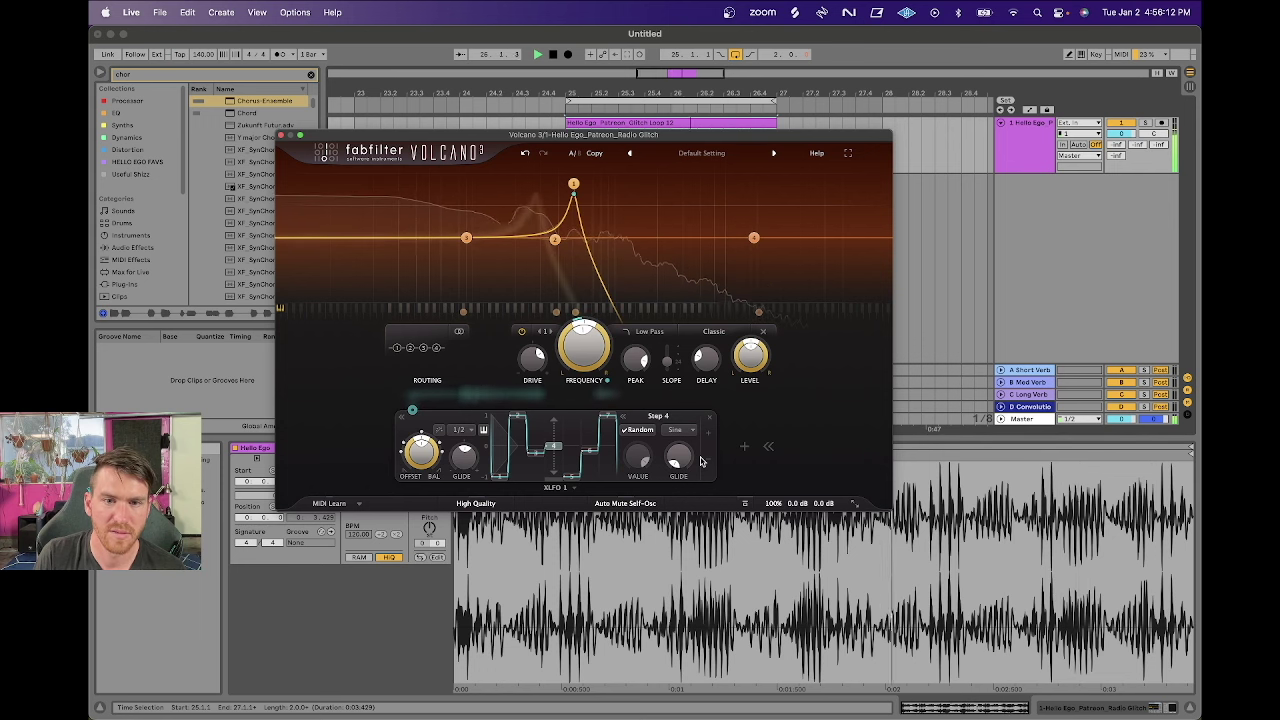
key(space)
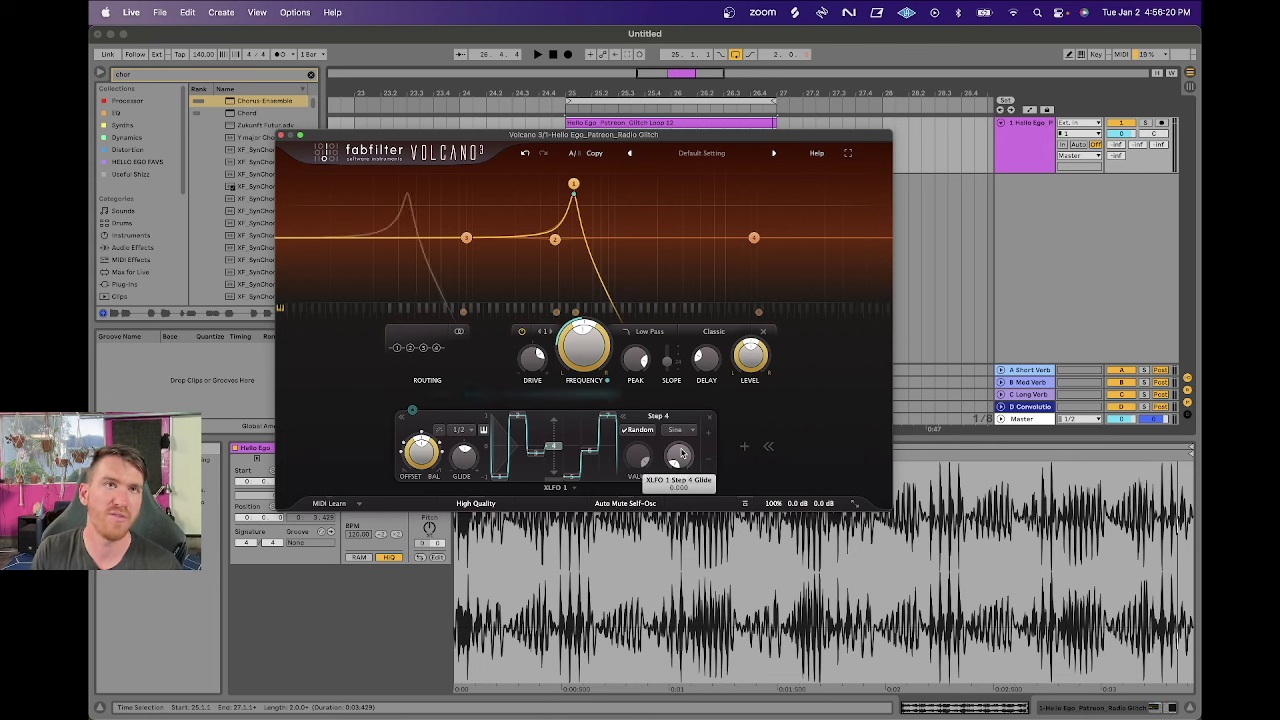
Raise Step 6's individual glide and lower XLFO 1's overall glide.
mouse_move(681, 455)
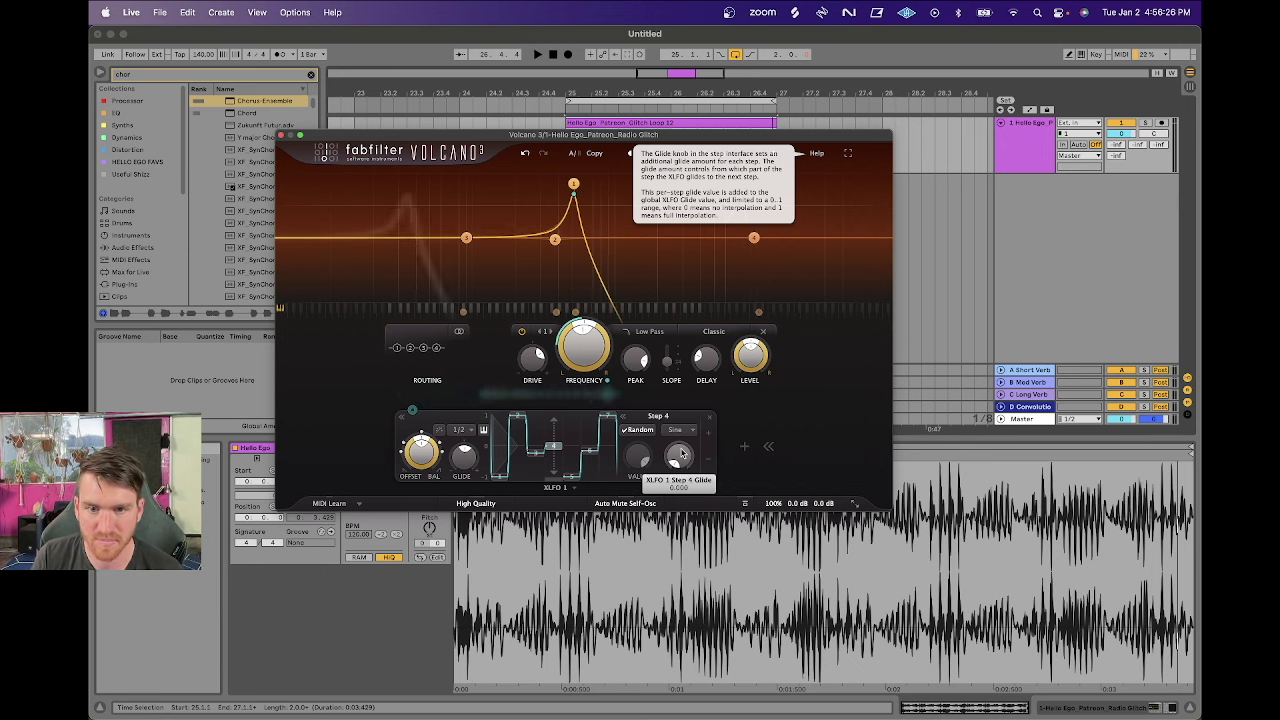
click(591, 453)
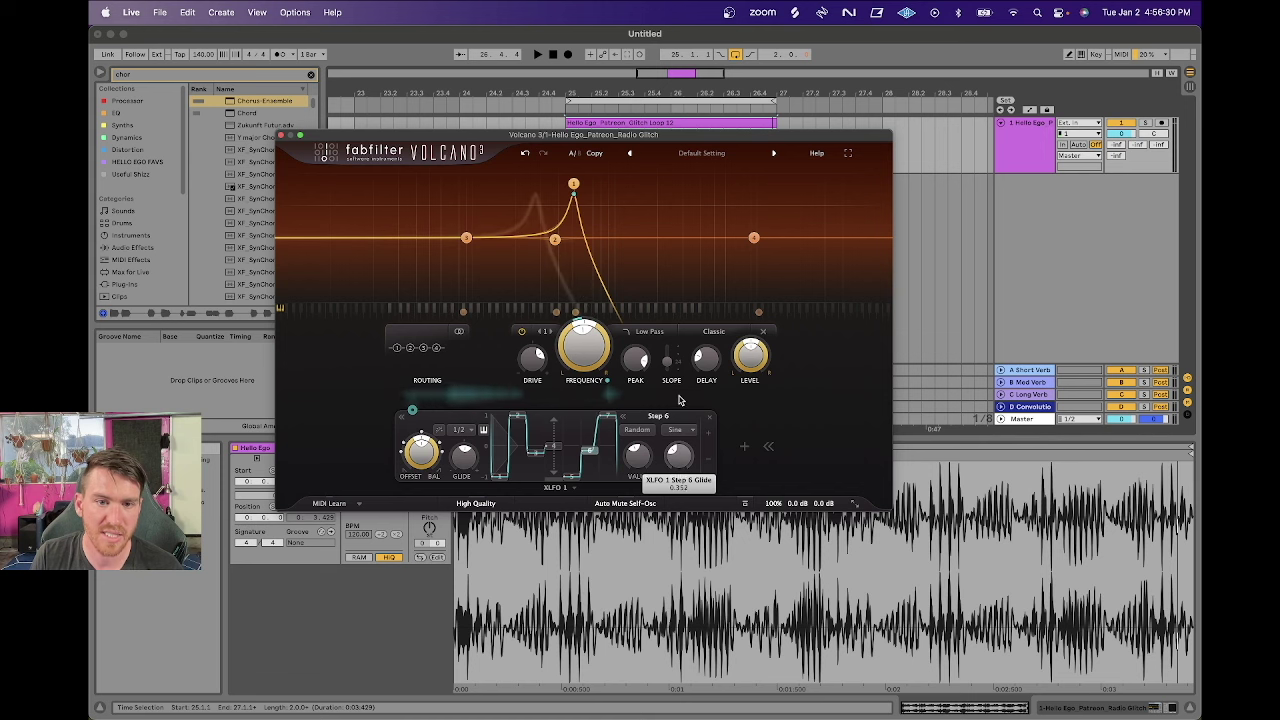
mouse_move(463, 457)
mouse_down()
mouse_move(465, 416)
mouse_move(465, 460)
mouse_up()
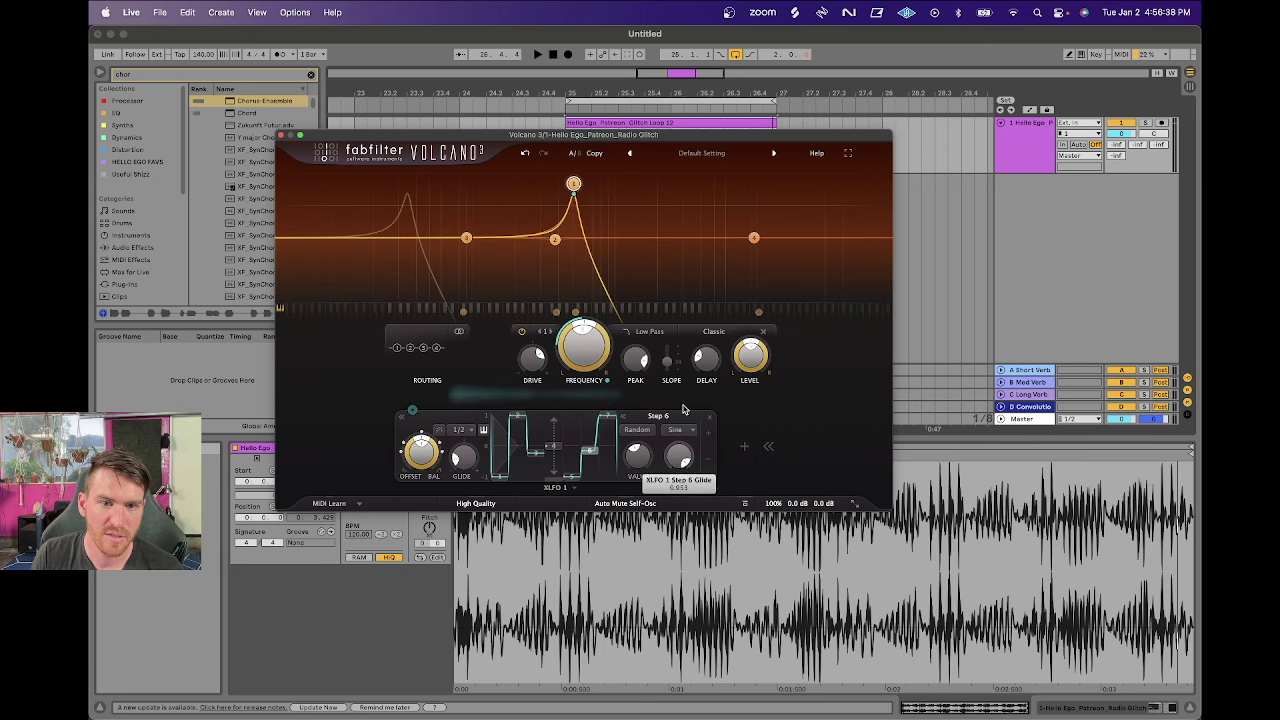
drag(684, 408, 678, 403)
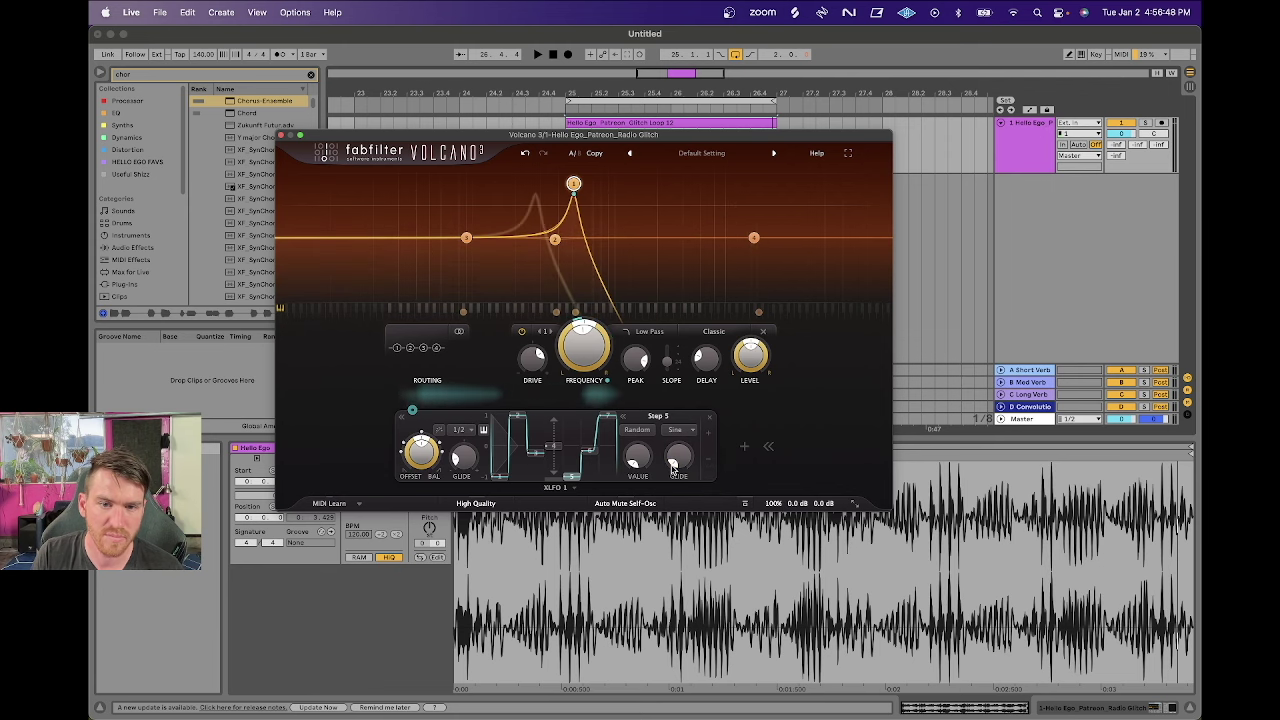
Raise Step 5's individual glide and play the looped clip.
drag(663, 421, 711, 390)
drag(745, 340, 717, 322)
key(space)
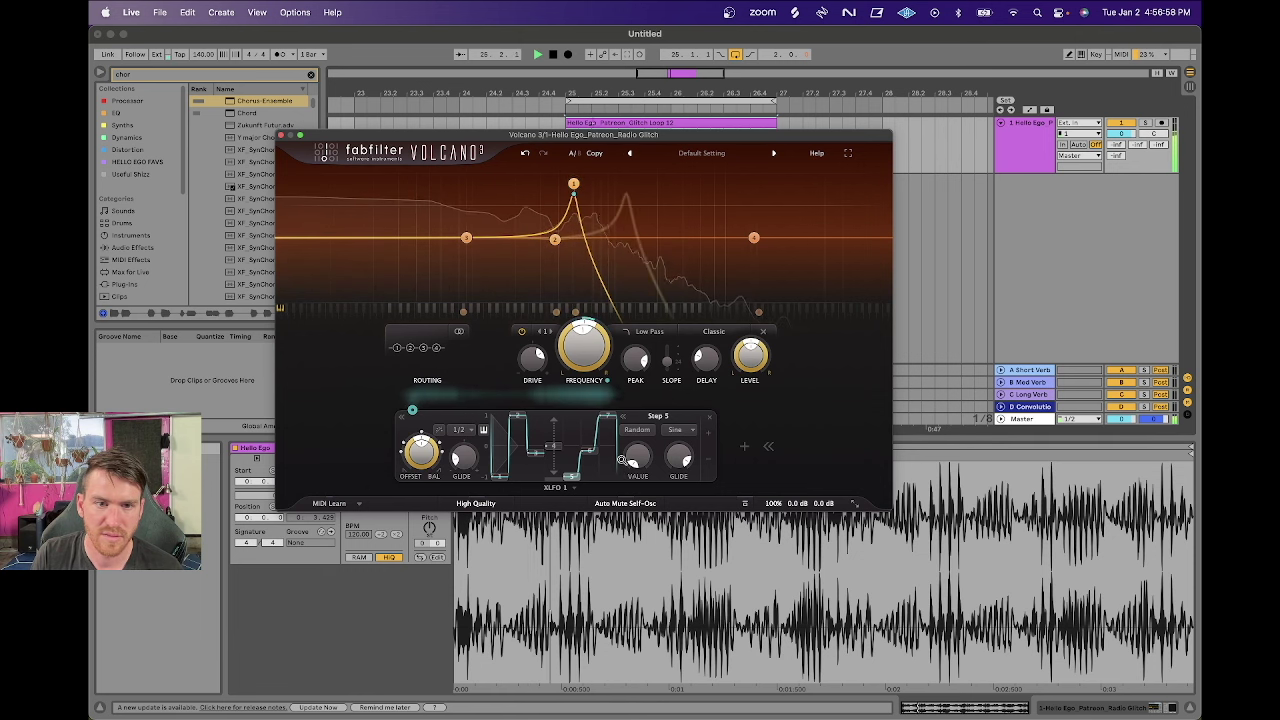
Try a much lower overall glide on XLFO 1, return it to the middle, and adjust Step 5's individual glide.
drag(470, 465, 456, 650)
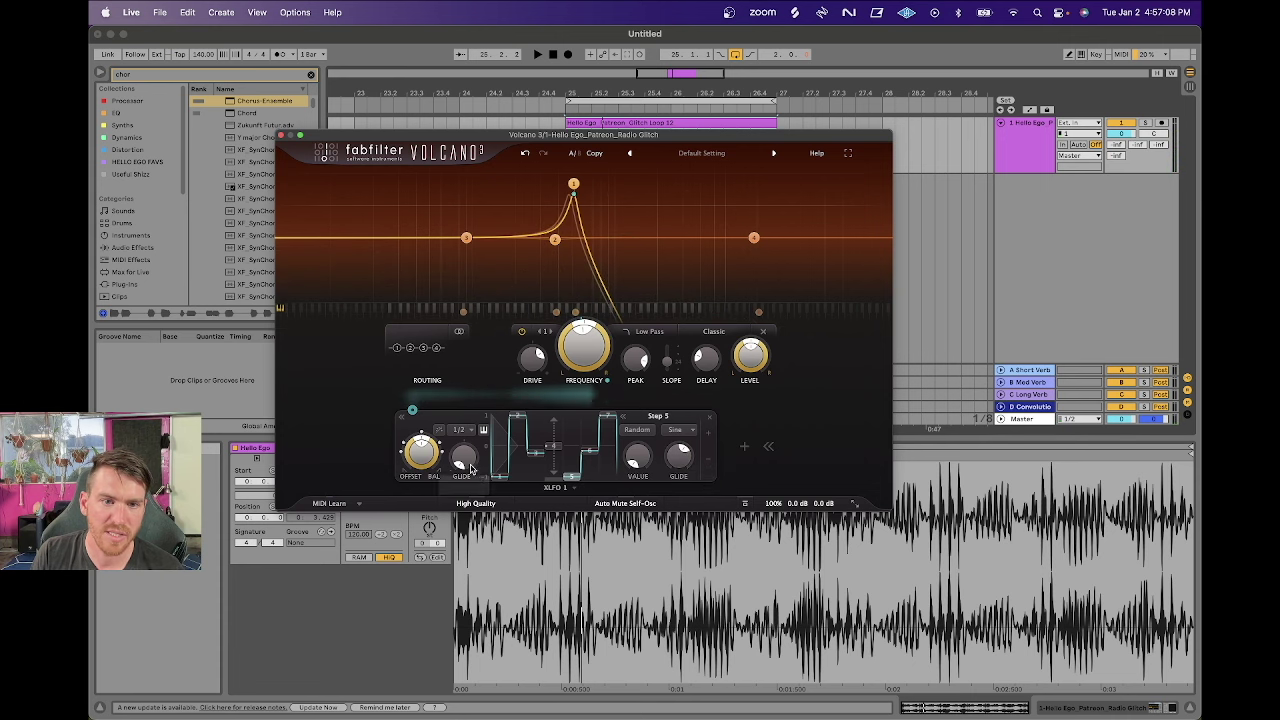
drag(459, 416, 463, 452)
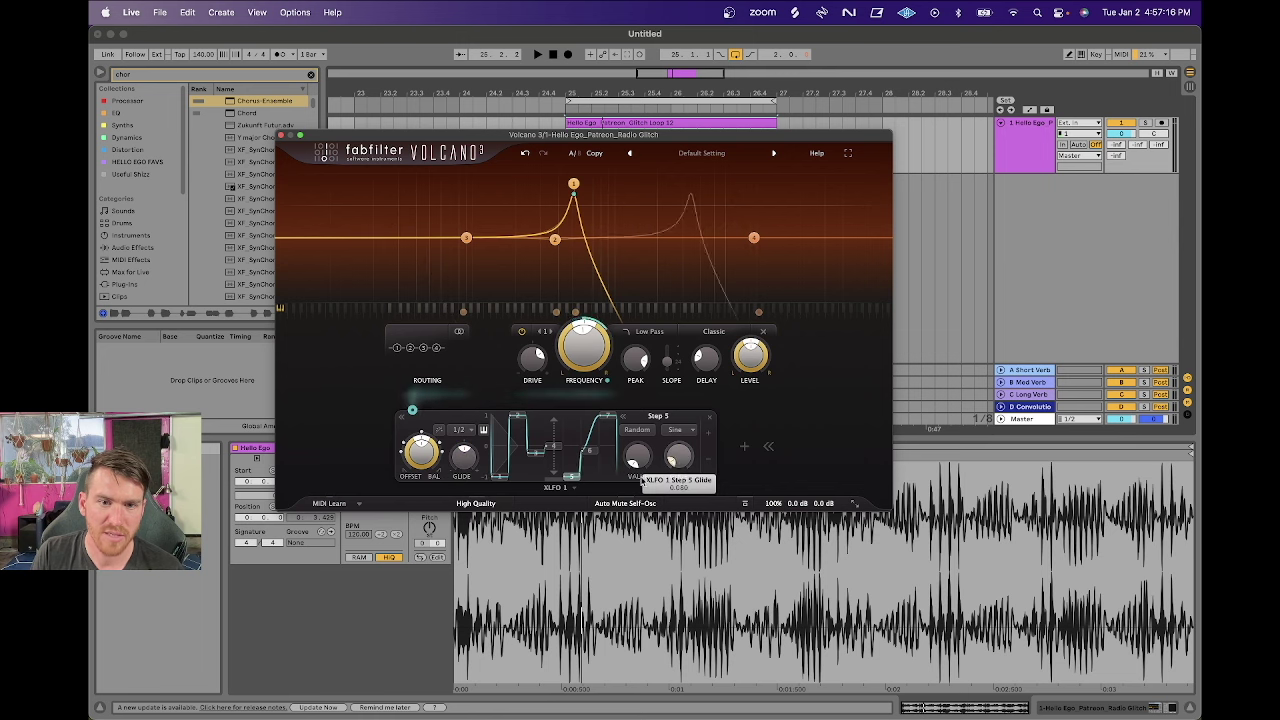
drag(660, 590, 670, 410)
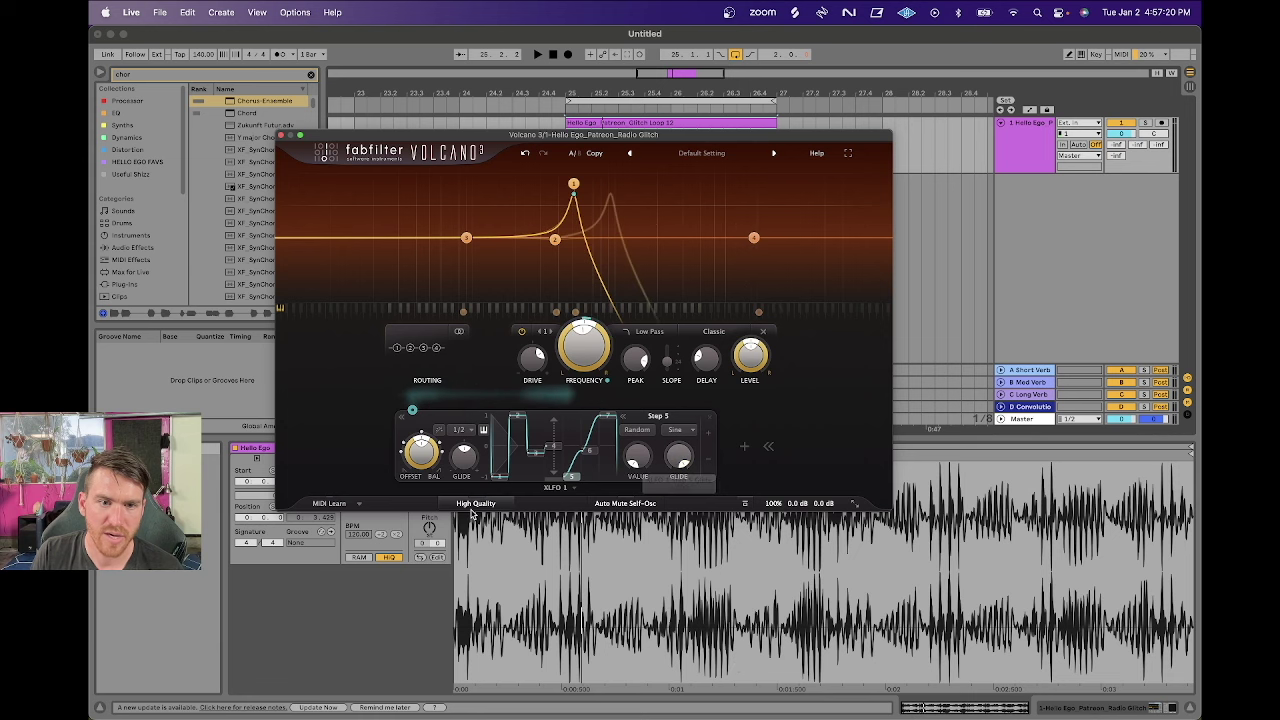
Try XLFO 1's overall glide at -1.000 and 1.000, return it to the middle, and play the looped clip.
drag(463, 465, 461, 575)
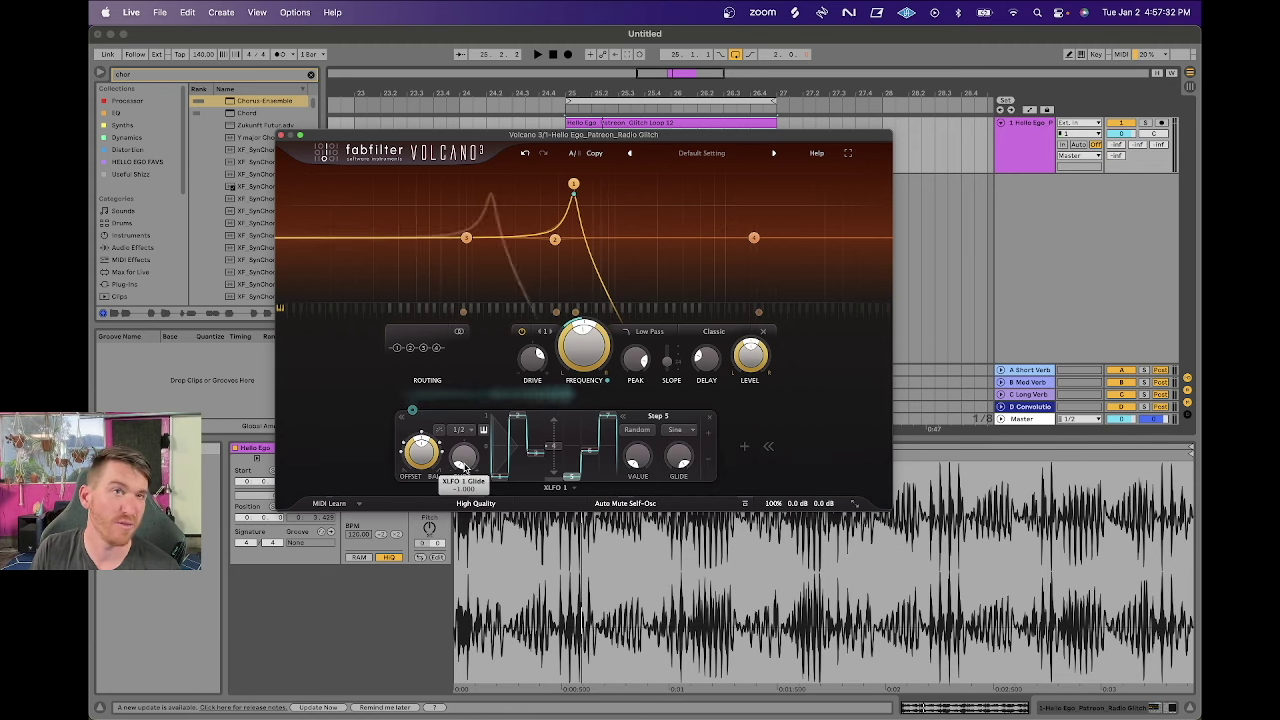
drag(464, 437, 474, 286)
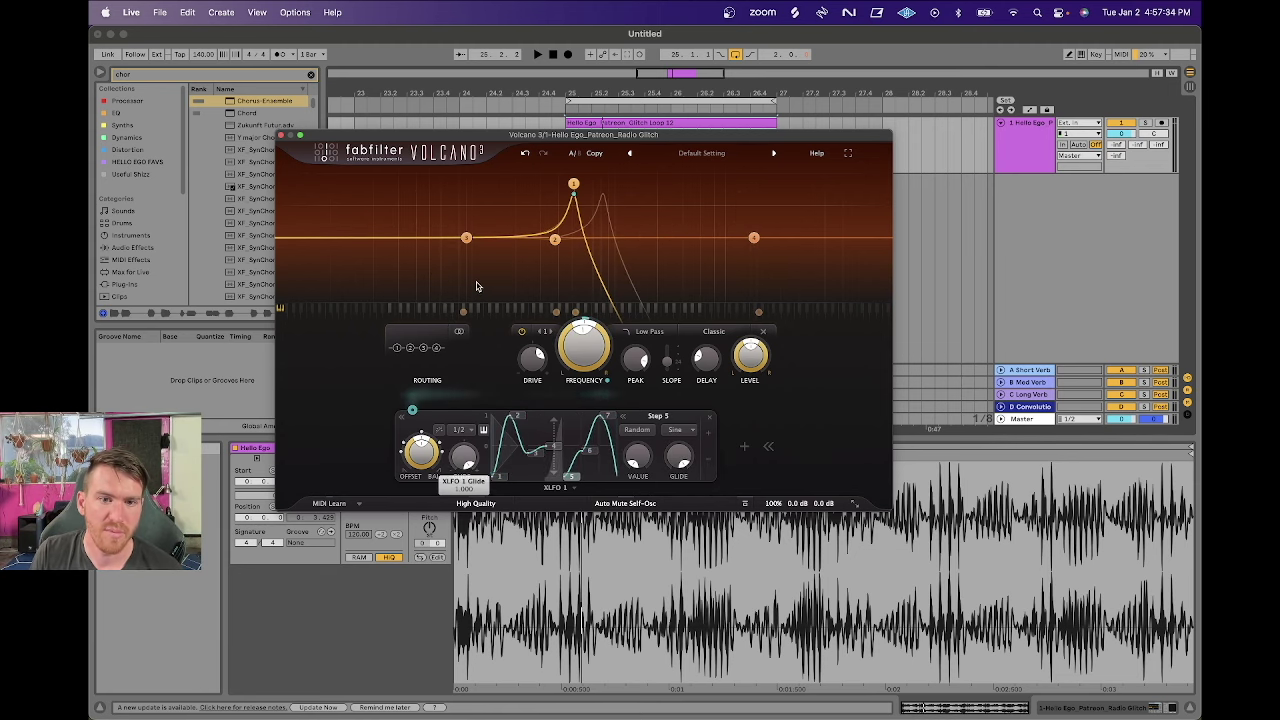
drag(480, 242, 473, 325)
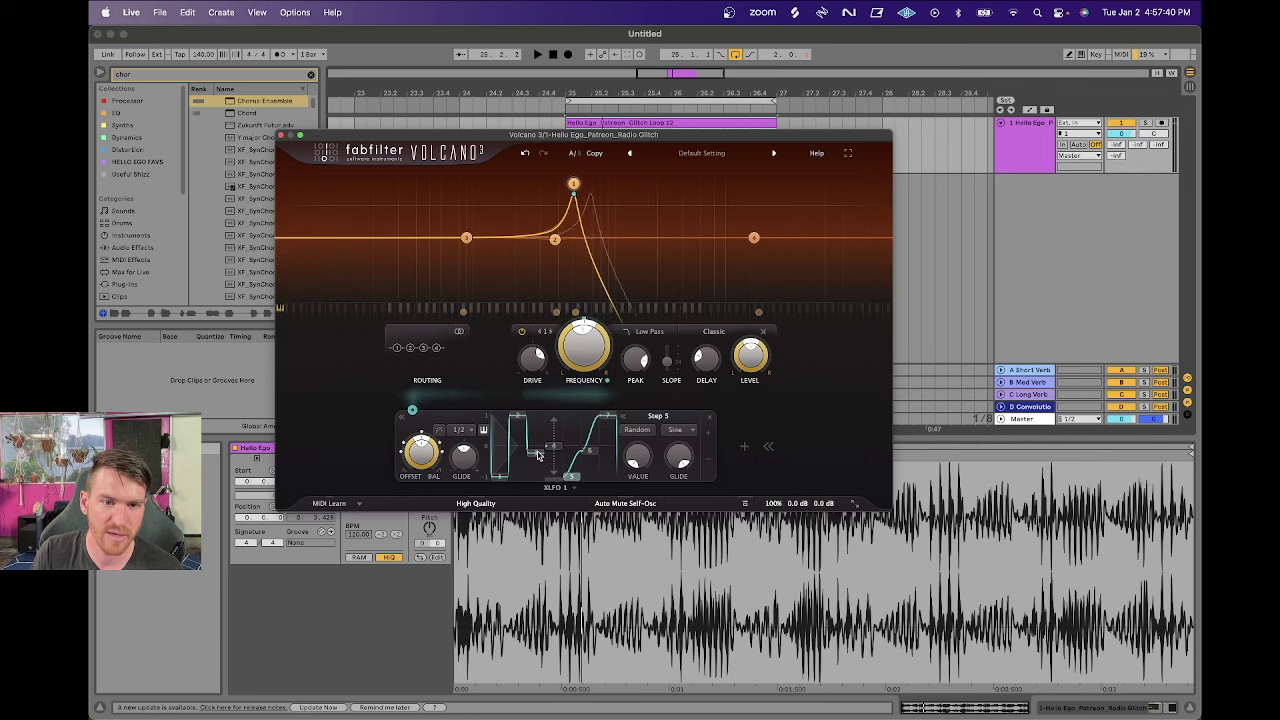
key(space)
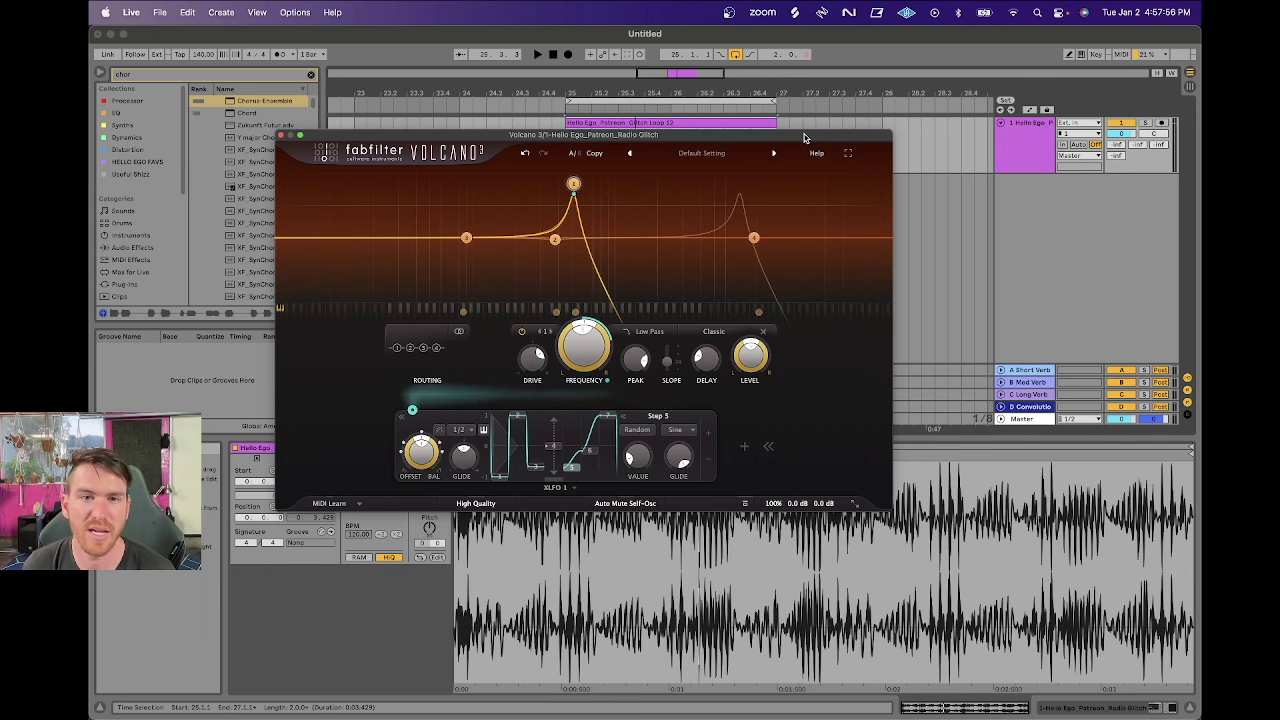
Collapse XLFO 1's individual step settings and remove steps until only Steps 1 and 2 remain.
click(622, 416)
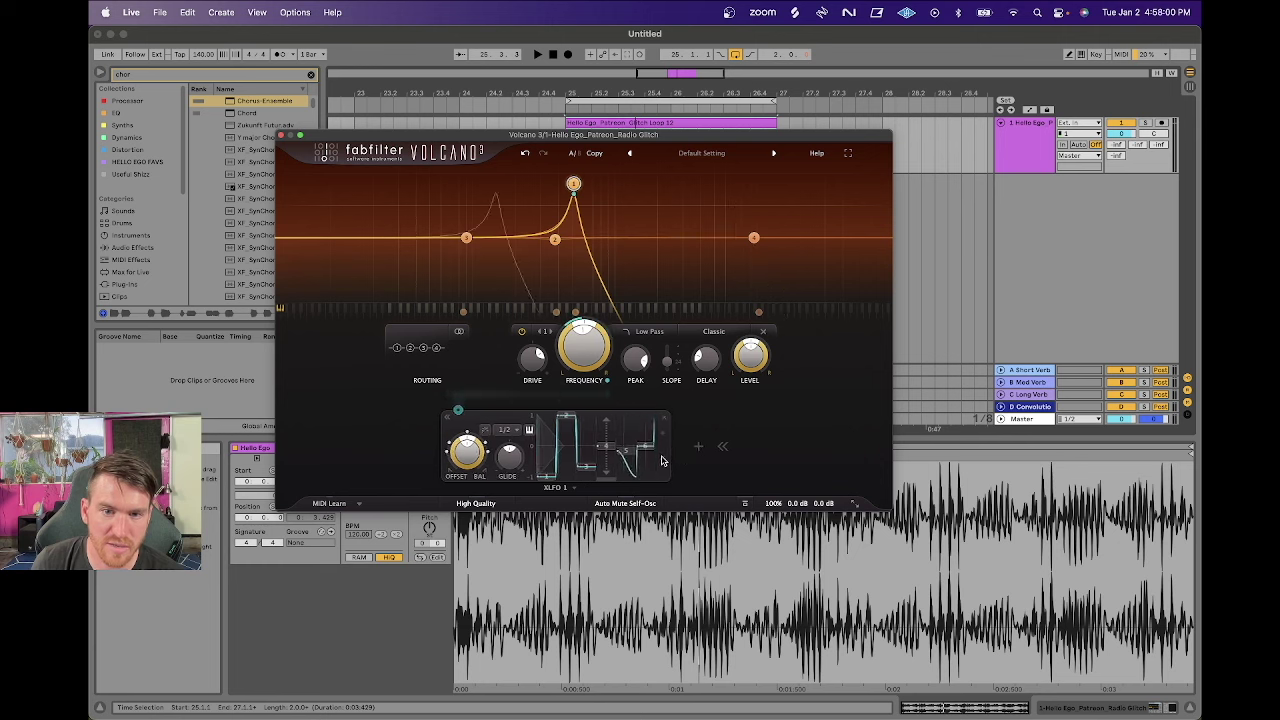
click(656, 460)
click(650, 461)
click(645, 462)
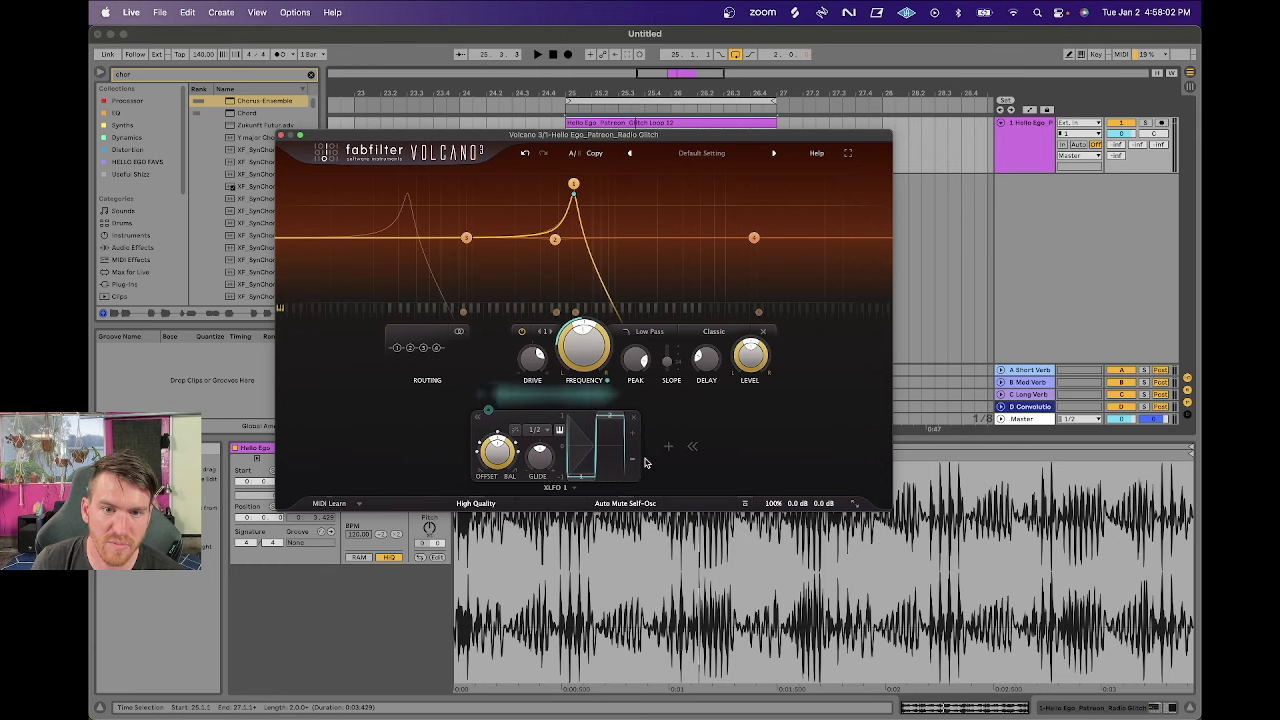
Turn on keyboard snapping for XLFO 1 so its step values follow musical notes.
click(559, 430)
click(559, 432)
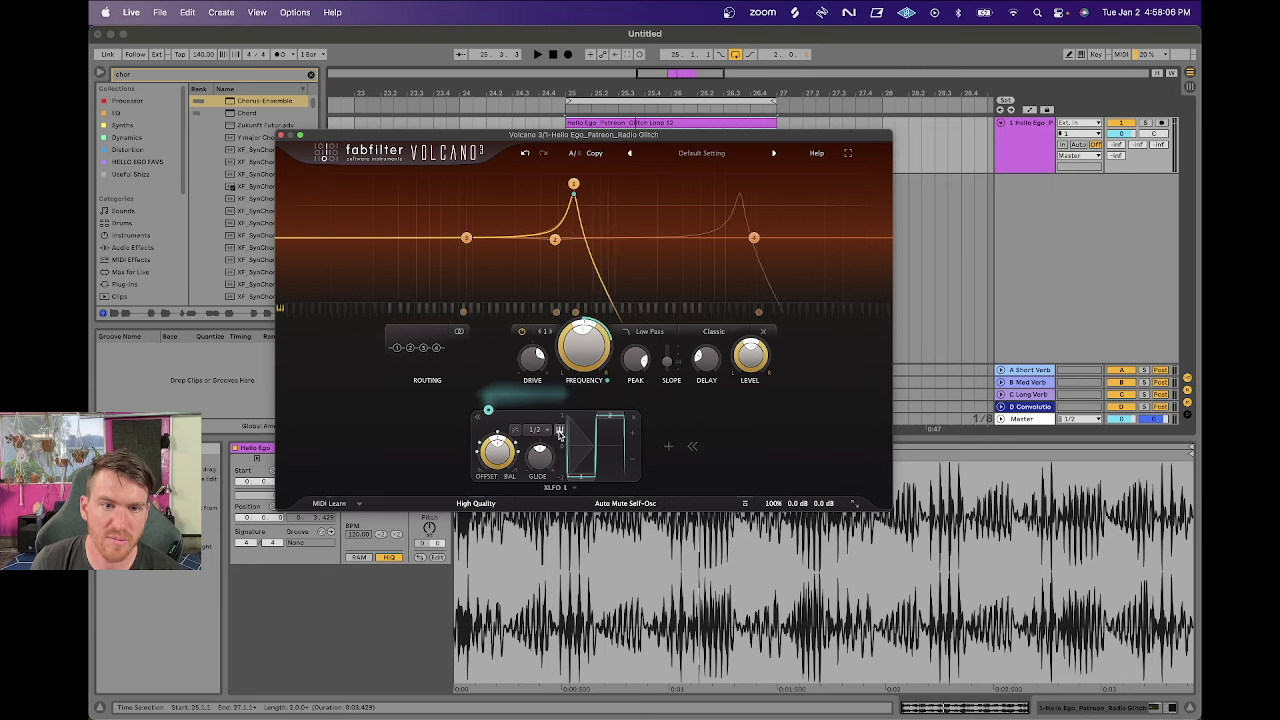
click(559, 432)
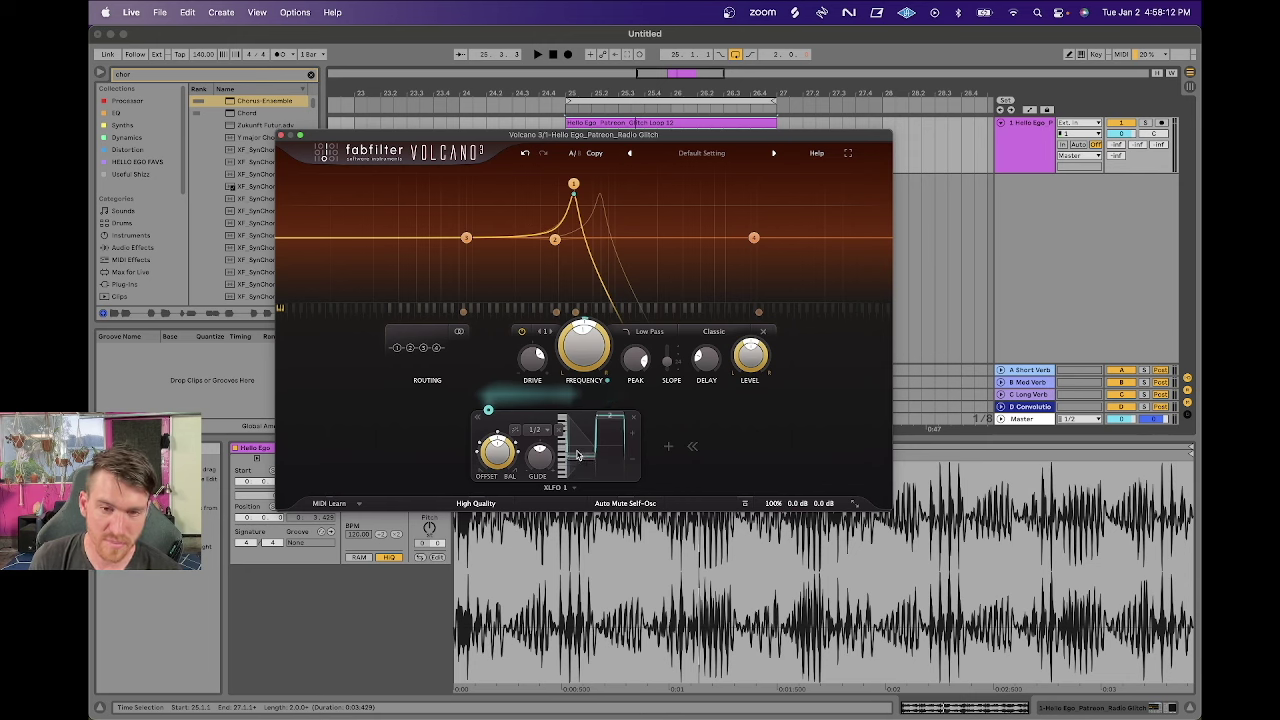
Adjust XLFO 1's Step 1 value by note increments and lower Step 2 close to it.
click(577, 456)
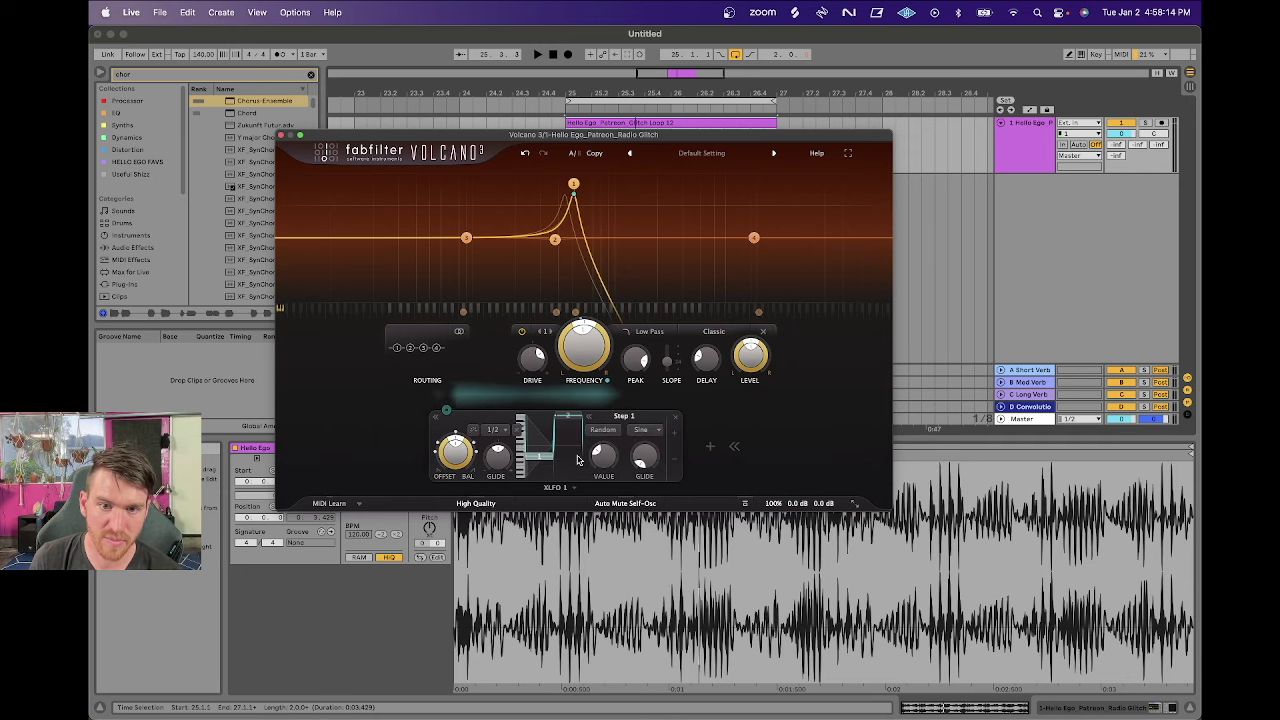
mouse_move(601, 457)
mouse_down()
mouse_move(598, 475)
mouse_move(601, 456)
mouse_up()
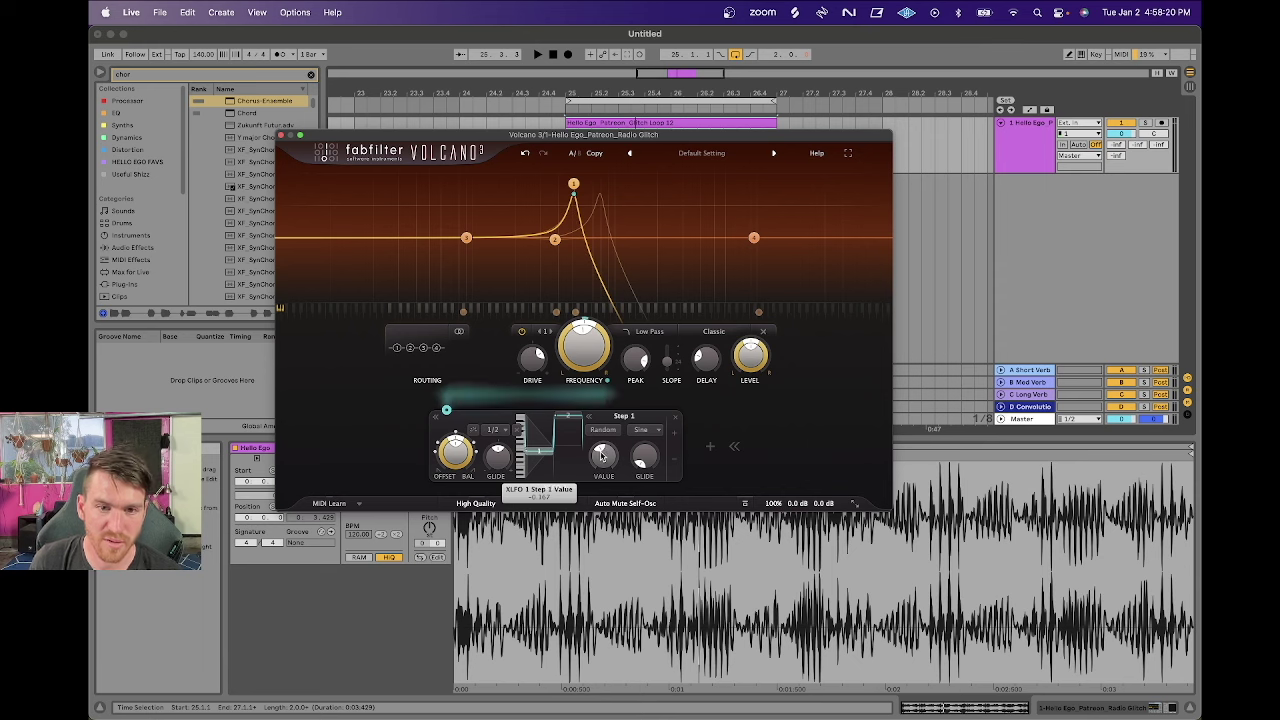
drag(563, 421, 561, 450)
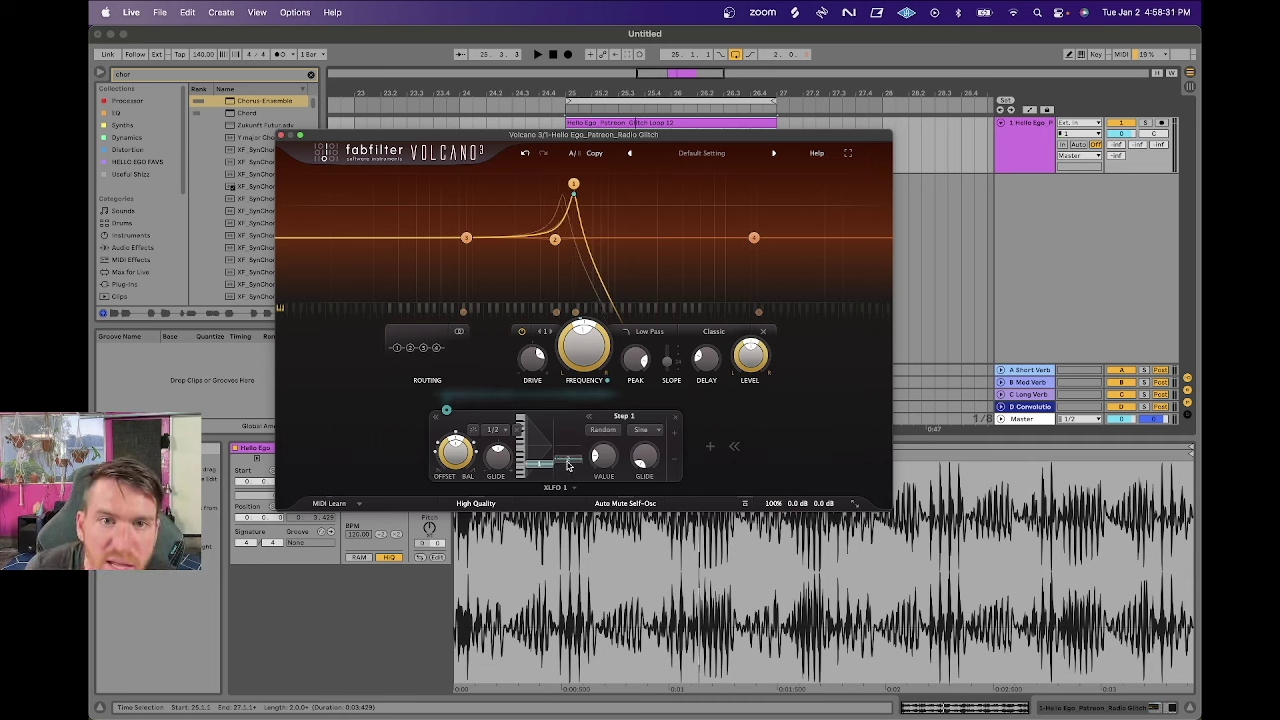
Add a third step to XLFO 1 and arrange the three step values in ascending order.
click(676, 437)
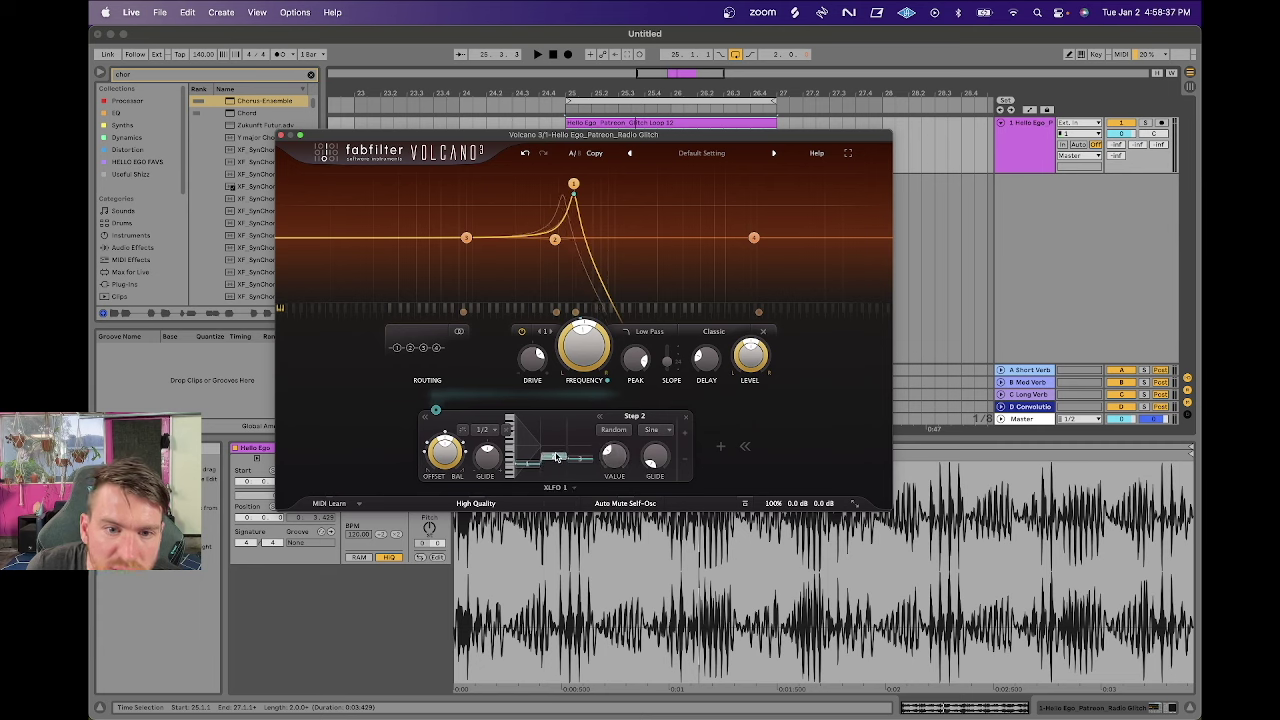
click(535, 467)
click(549, 462)
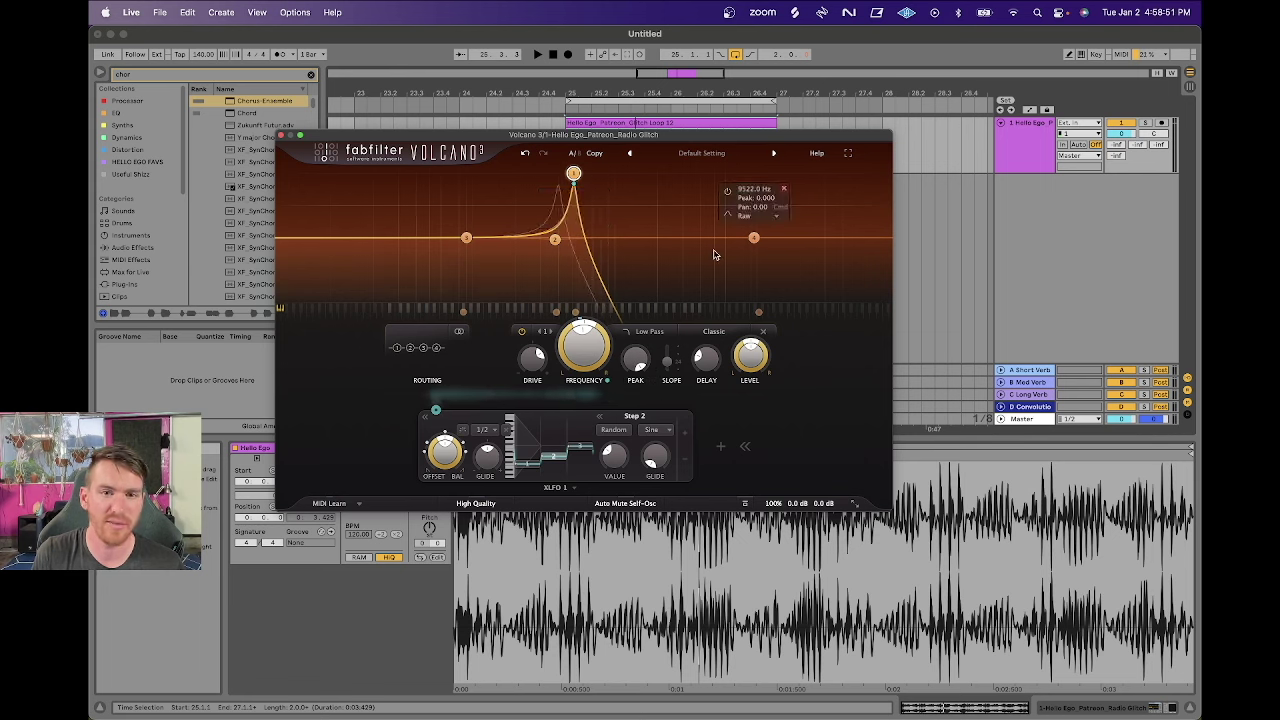
Listen to the looped clip with the three-note pattern and lower Step 3's value slightly.
key(space)
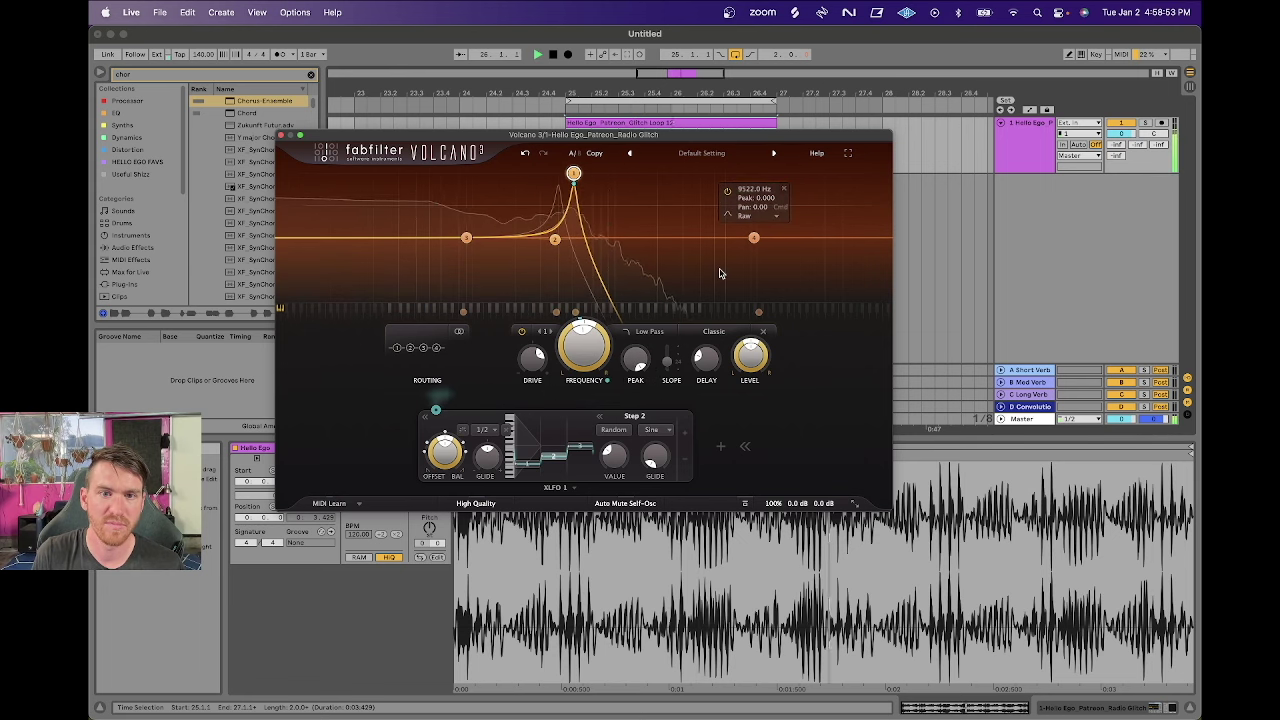
key(space)
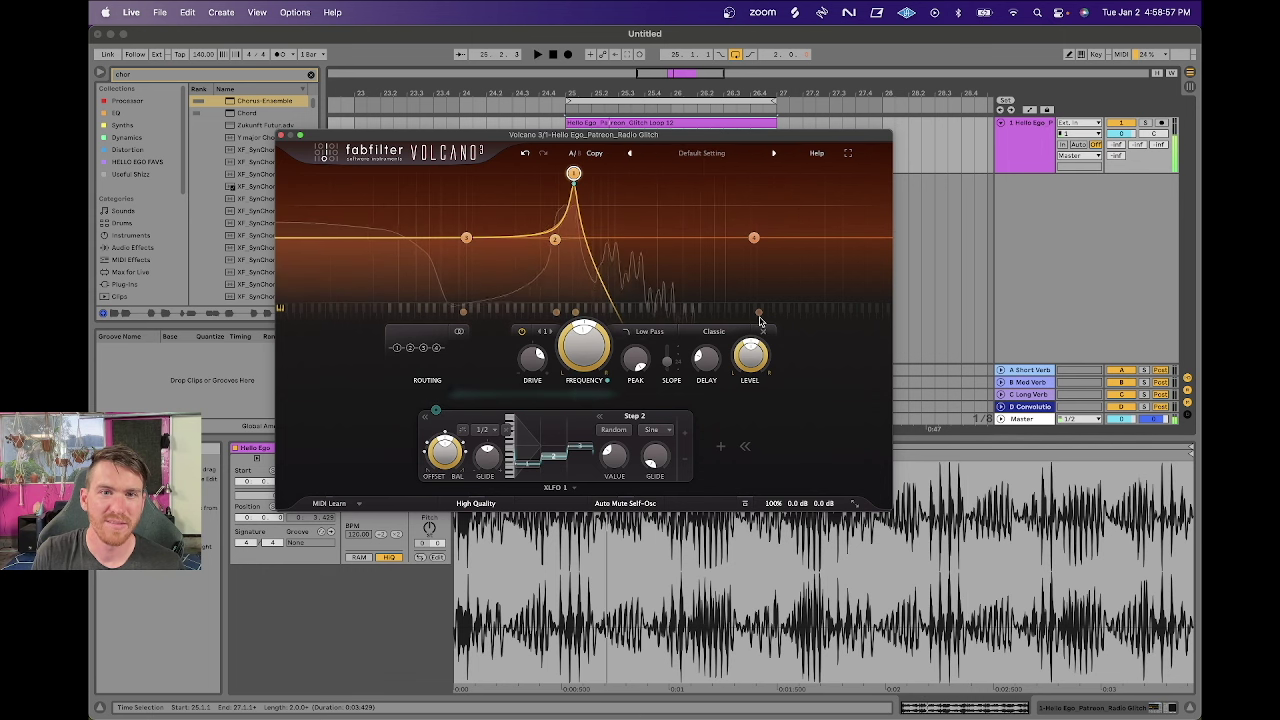
key(space)
drag(628, 375, 628, 393)
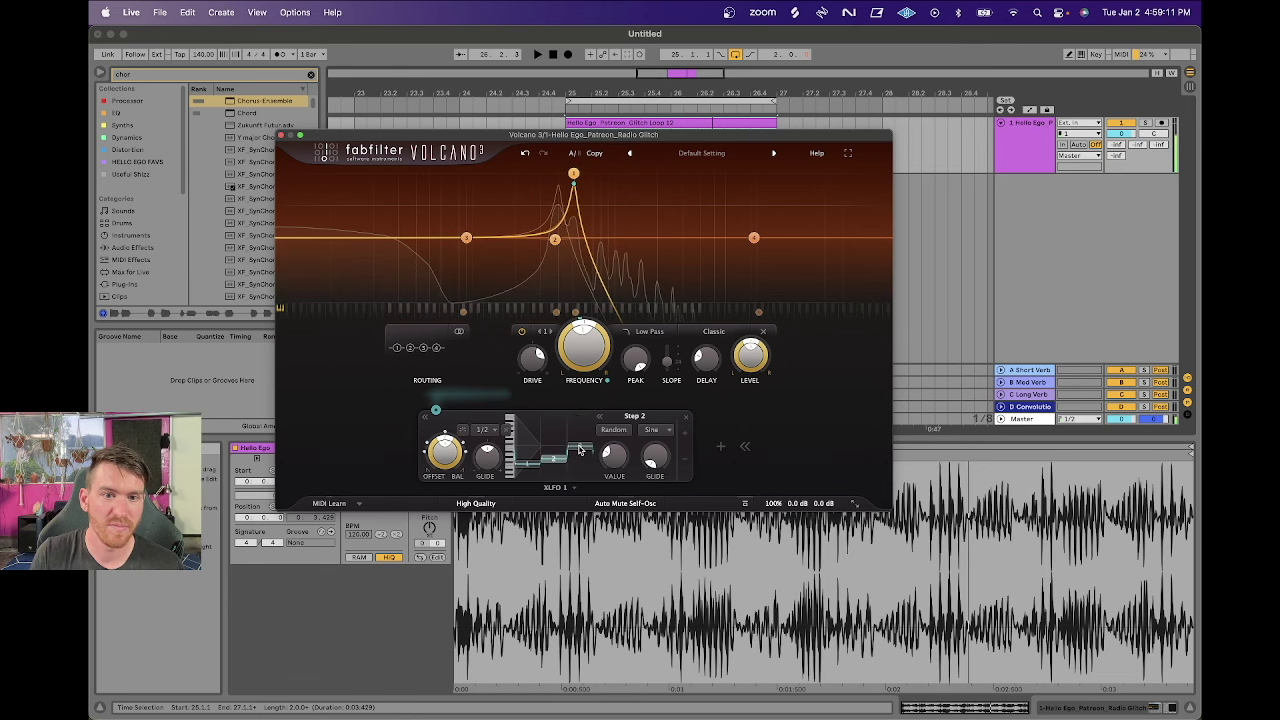
drag(575, 459, 577, 456)
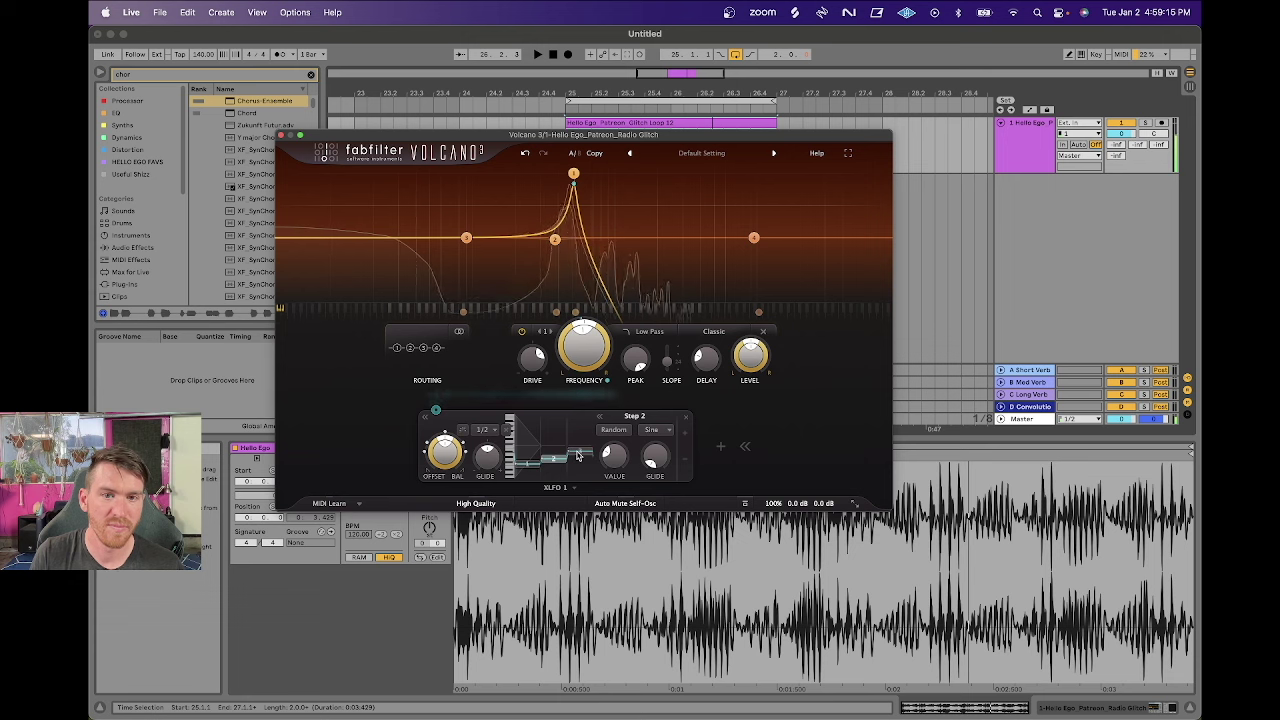
key(space)
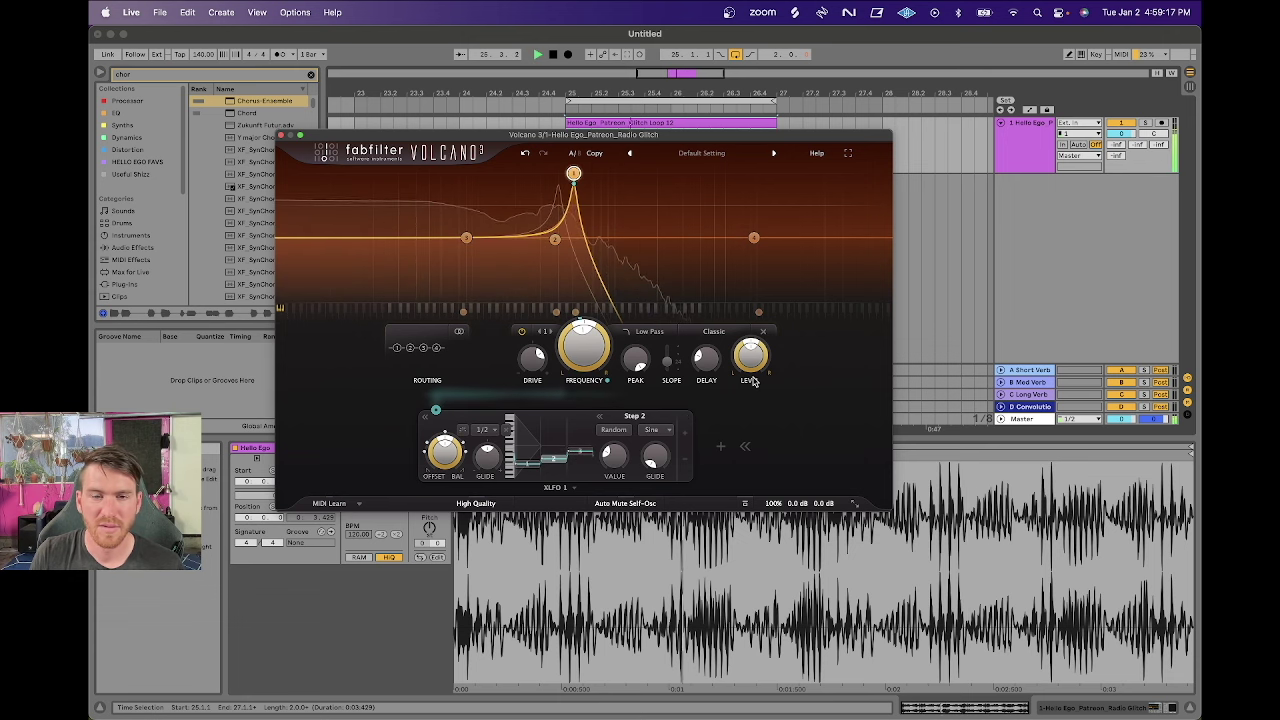
Lower Filter 1's peak, move its frequency down to 220 Hz (A3), and play the looped clip.
mouse_move(573, 173)
mouse_down()
mouse_move(606, 173)
mouse_move(503, 172)
mouse_move(574, 174)
mouse_up()
scroll(637, 362, down, 5)
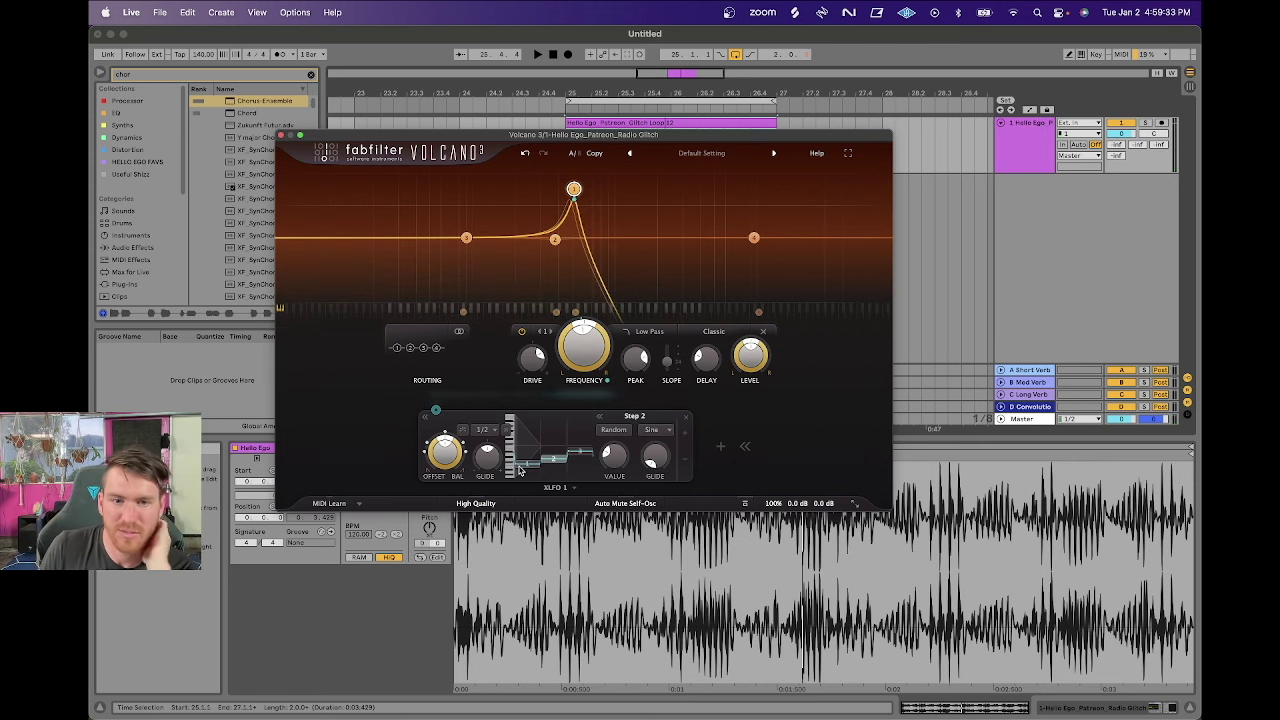
mouse_move(519, 471)
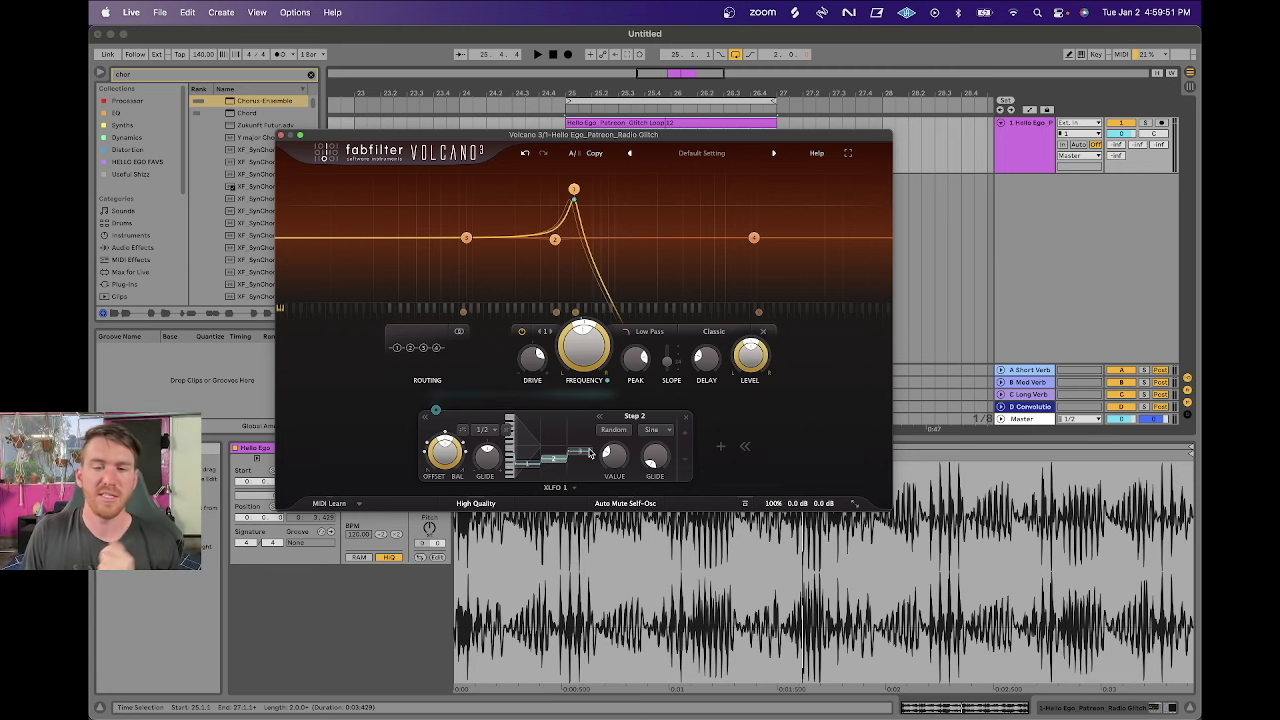
mouse_move(574, 192)
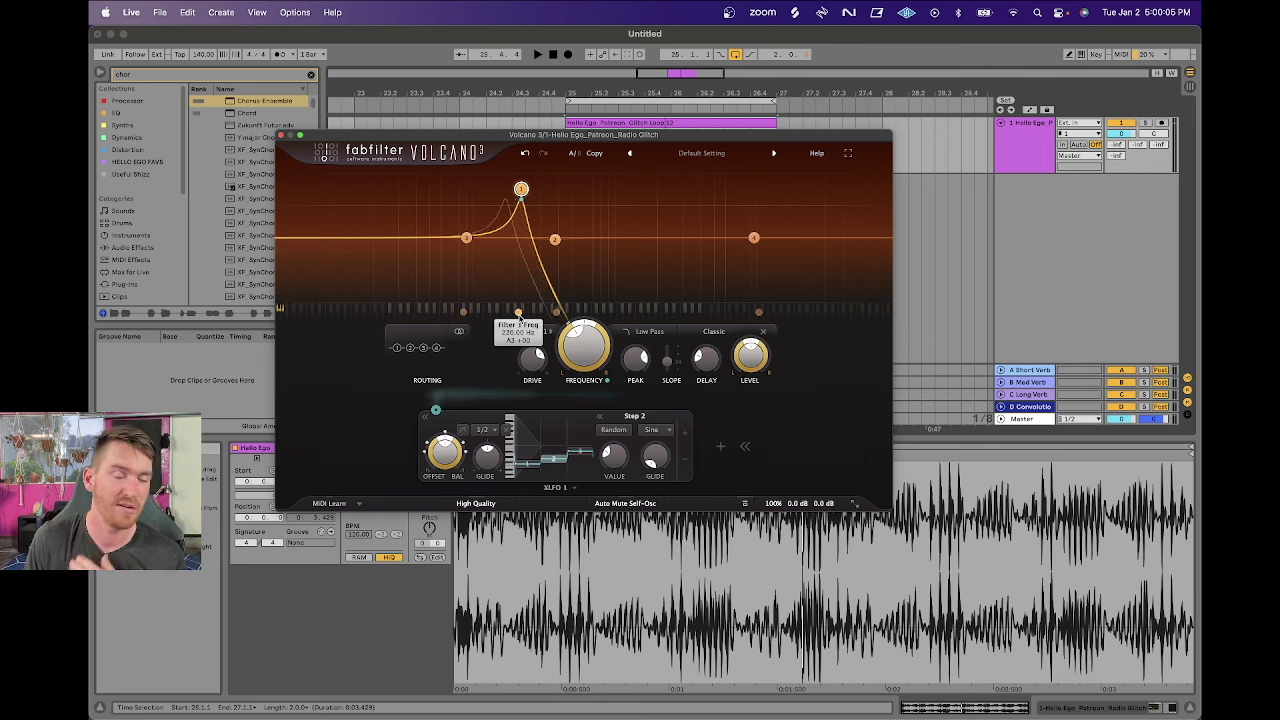
key(space)
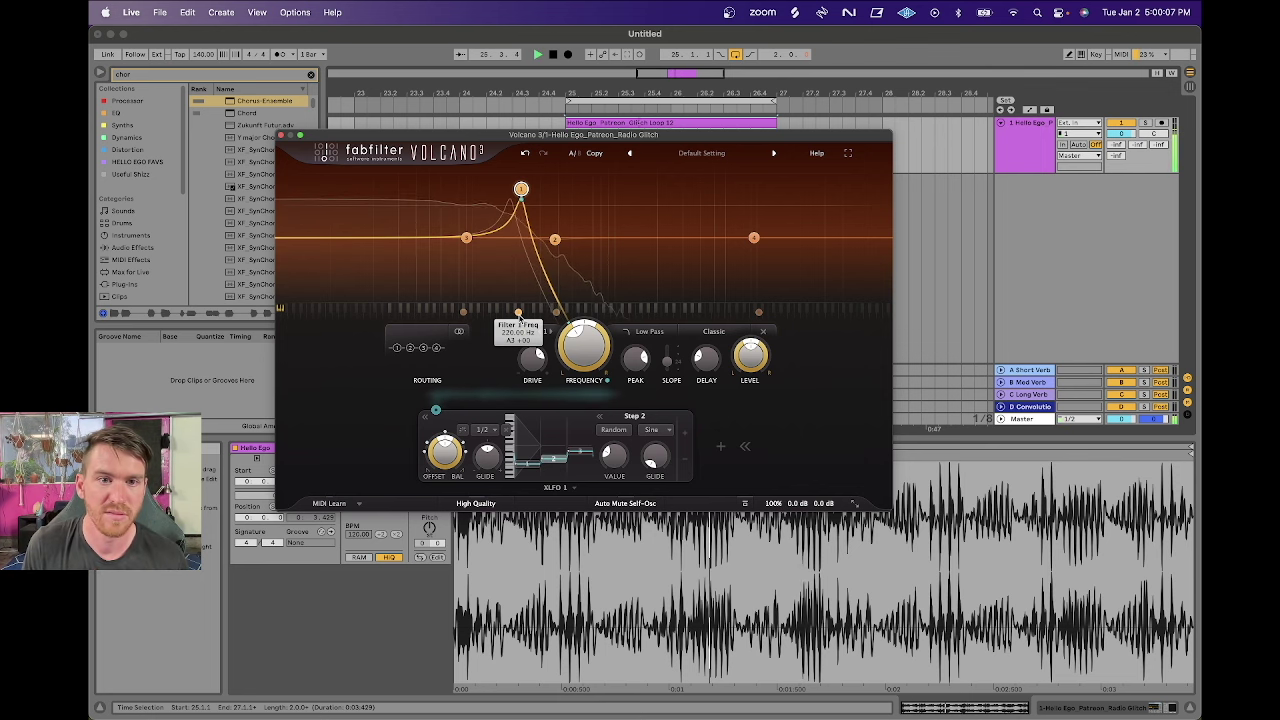
Raise Filter 1's frequency to 698.46 Hz (F5) while the loop plays, and lower its peak.
drag(518, 313, 575, 314)
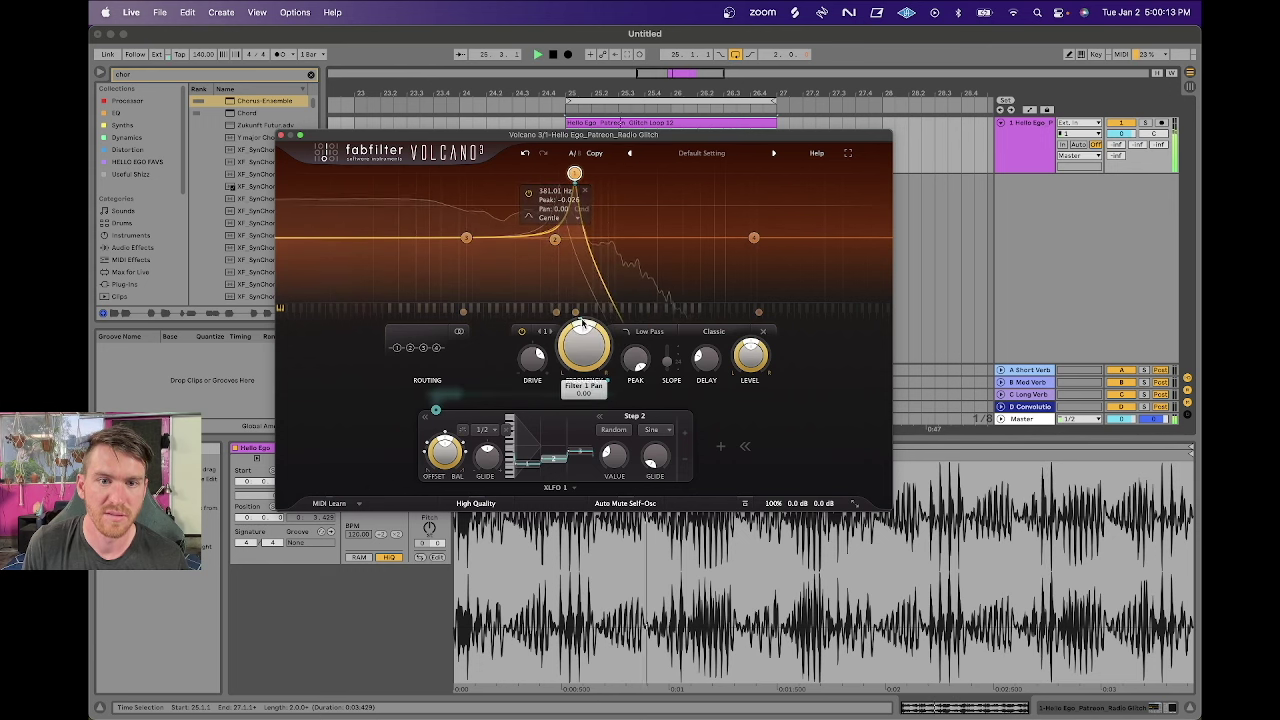
mouse_move(575, 316)
mouse_down()
mouse_move(508, 315)
mouse_move(592, 316)
mouse_up()
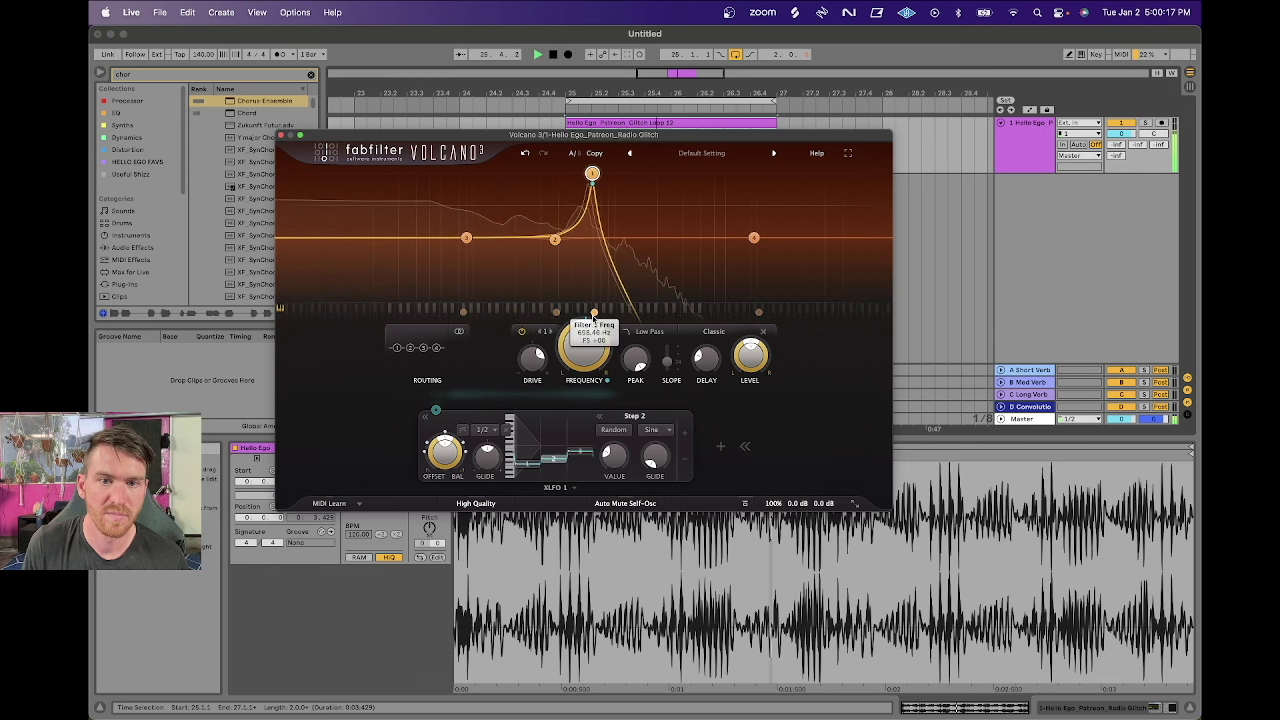
drag(634, 376, 636, 398)
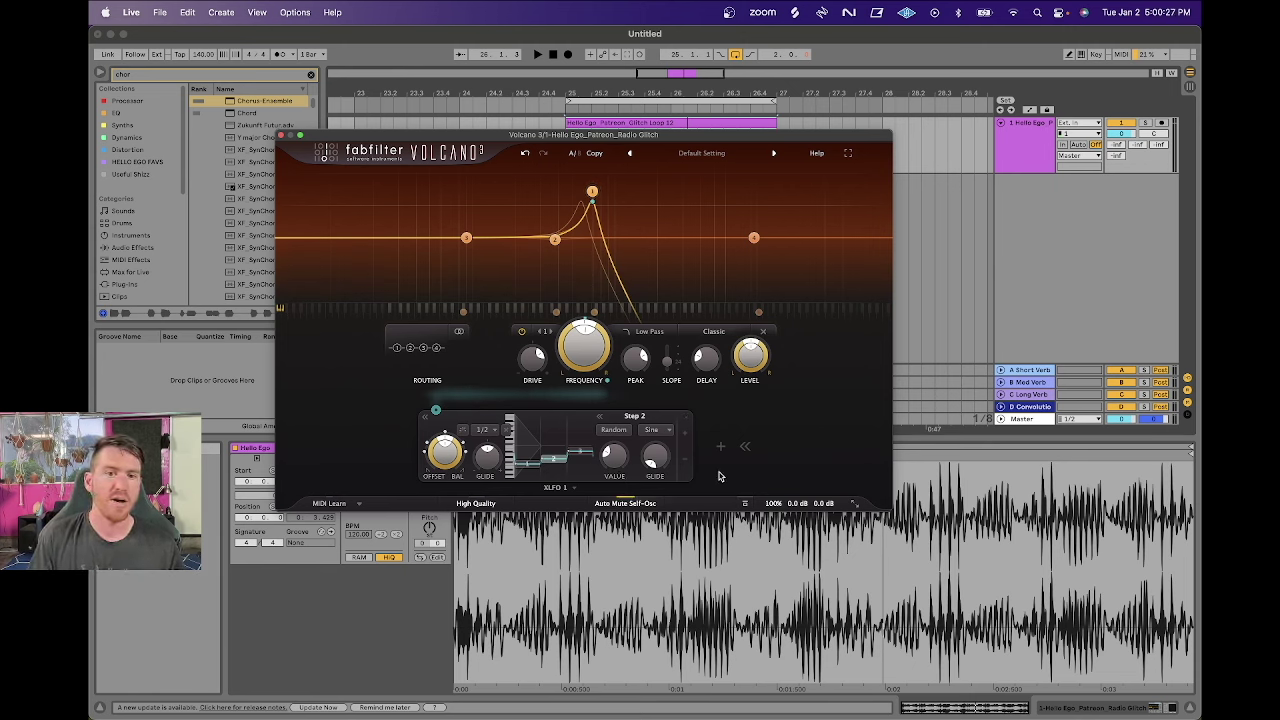
Raise Filter 1's peak again and set its filter style to Hard.
mouse_move(633, 364)
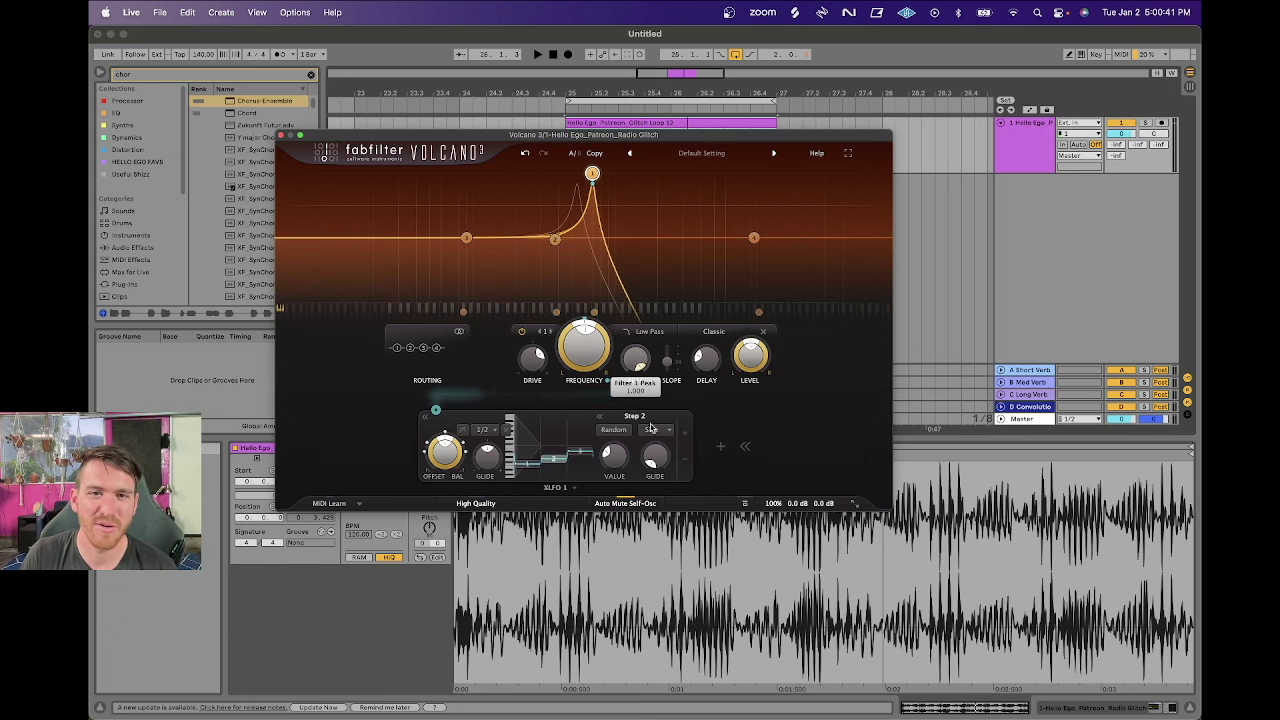
click(714, 331)
click(709, 395)
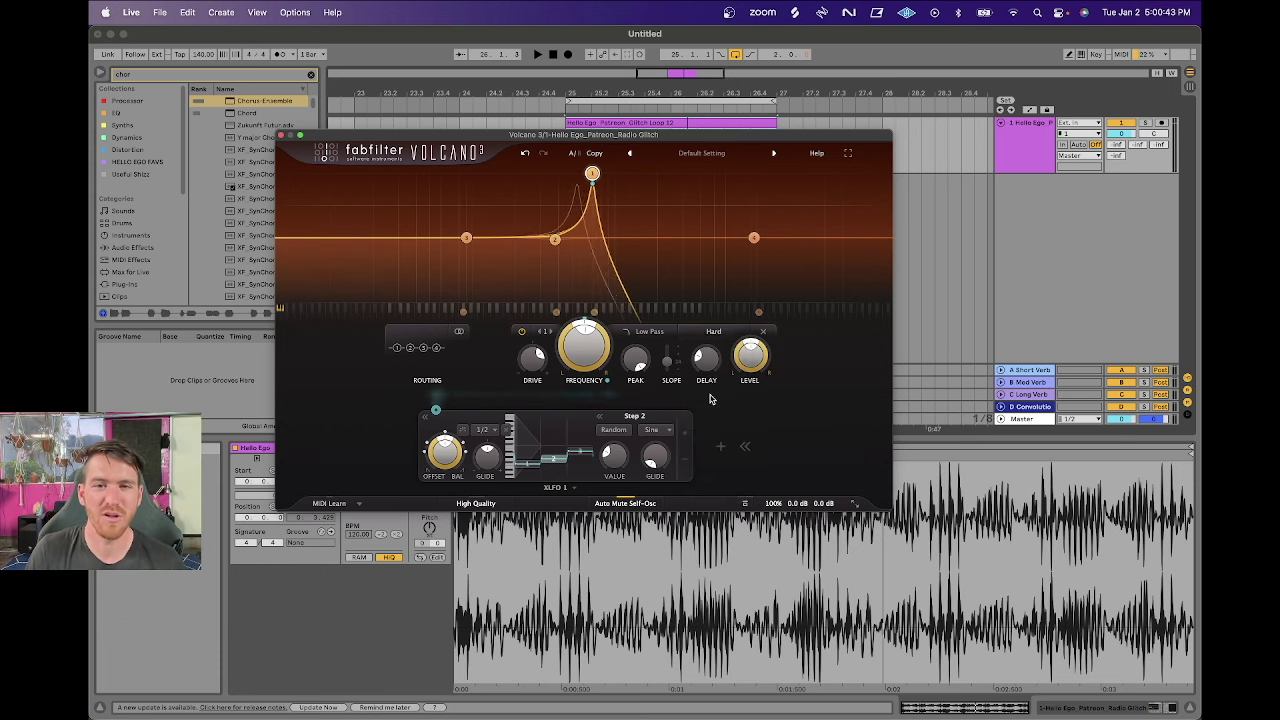
Play the looped clip, raise Filter 1's drive to about +13 dB, and lower its frequency.
key(space)
drag(540, 371, 537, 402)
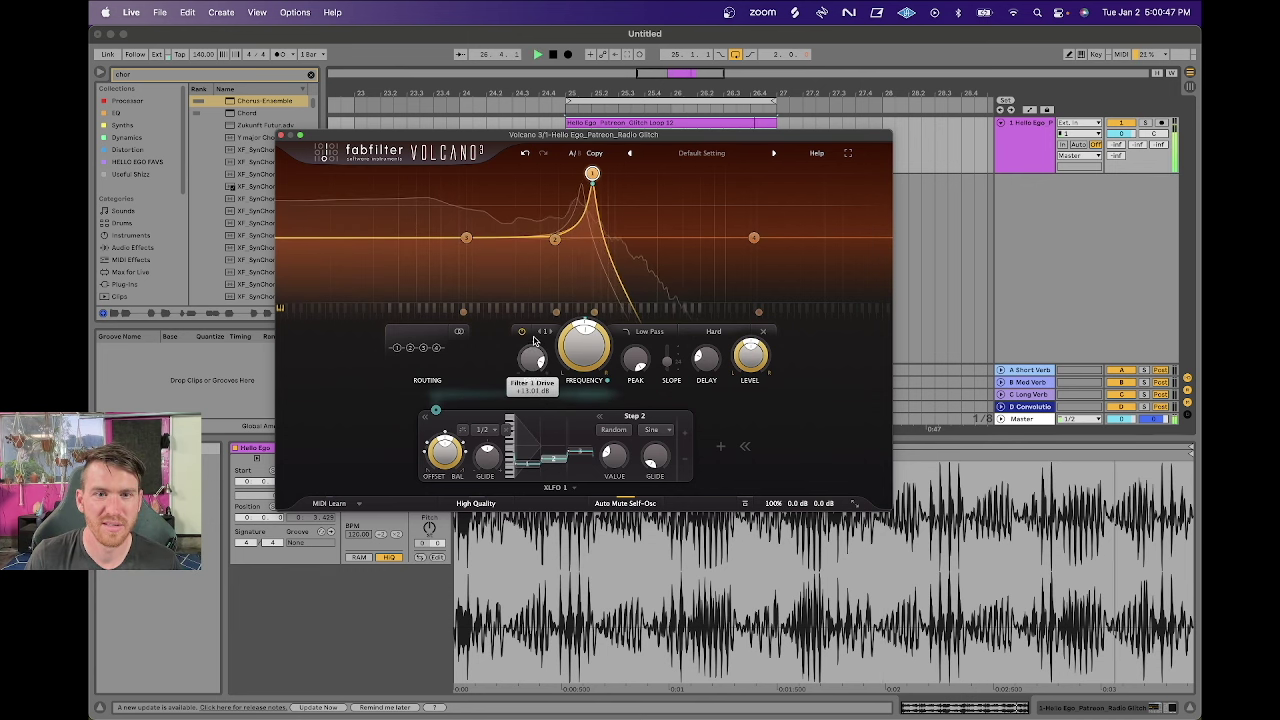
mouse_move(585, 355)
mouse_down()
mouse_move(586, 393)
mouse_move(586, 362)
mouse_up()
Try the Hollow filter style on Filter 1, settle on Easy Going, and reduce the peak.
click(714, 332)
click(706, 407)
click(715, 332)
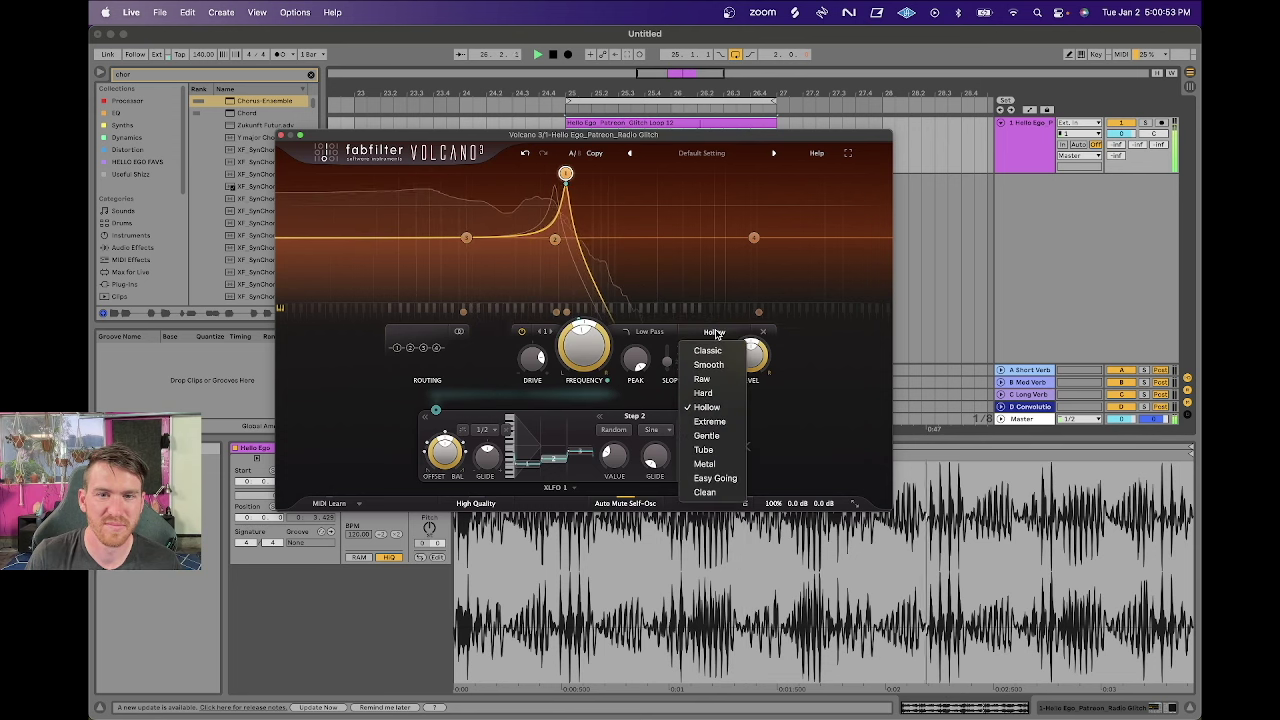
click(710, 478)
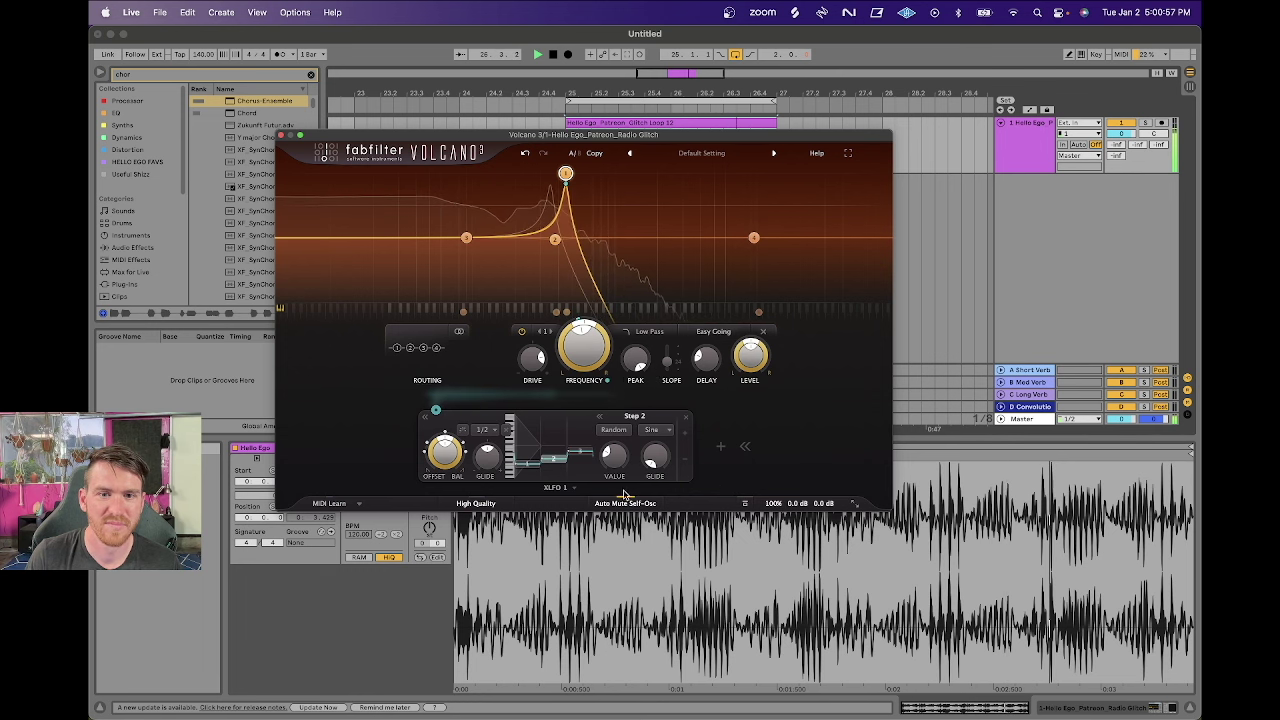
drag(640, 365, 640, 382)
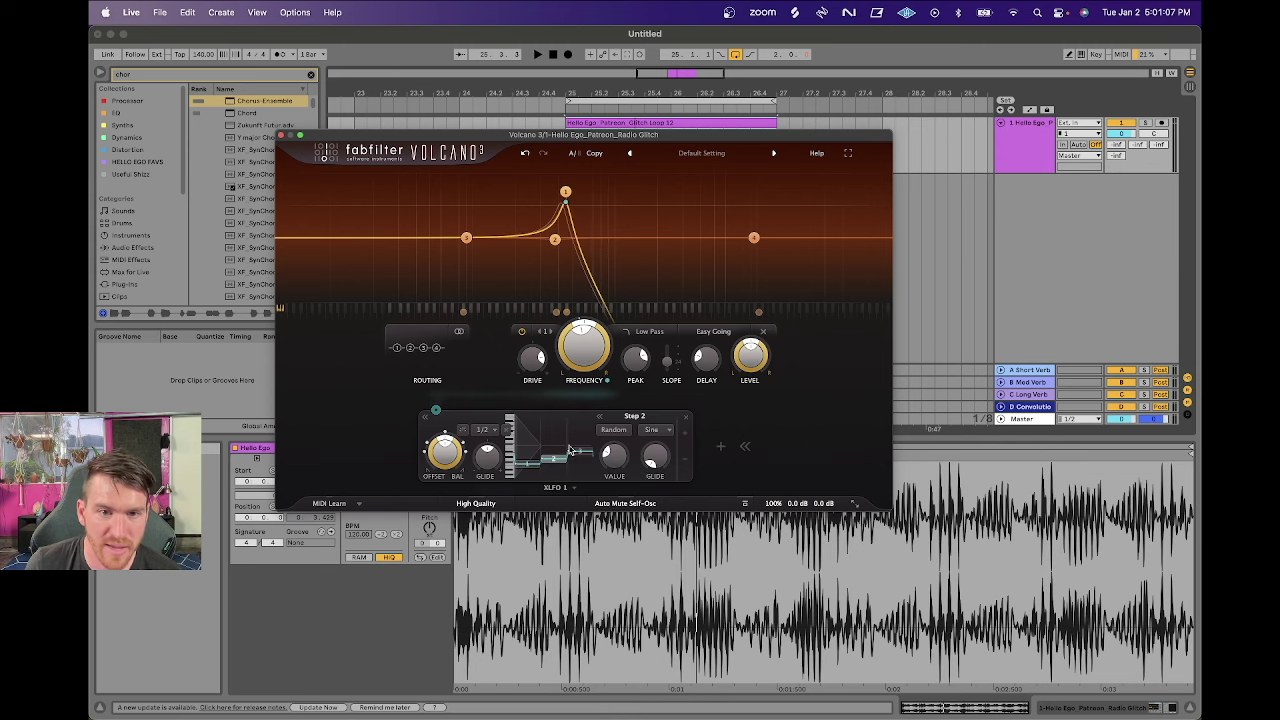
Set XLFO 1's MIDI trigger mode to Retrigger.
click(461, 432)
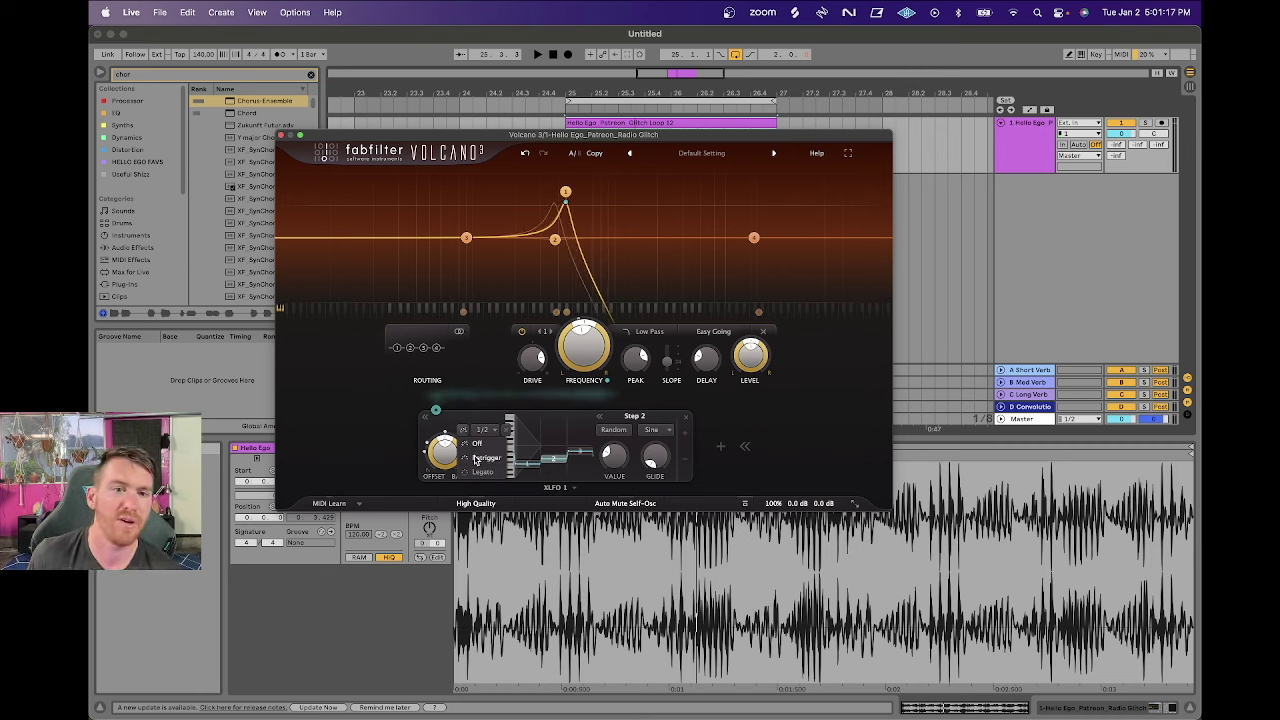
click(498, 460)
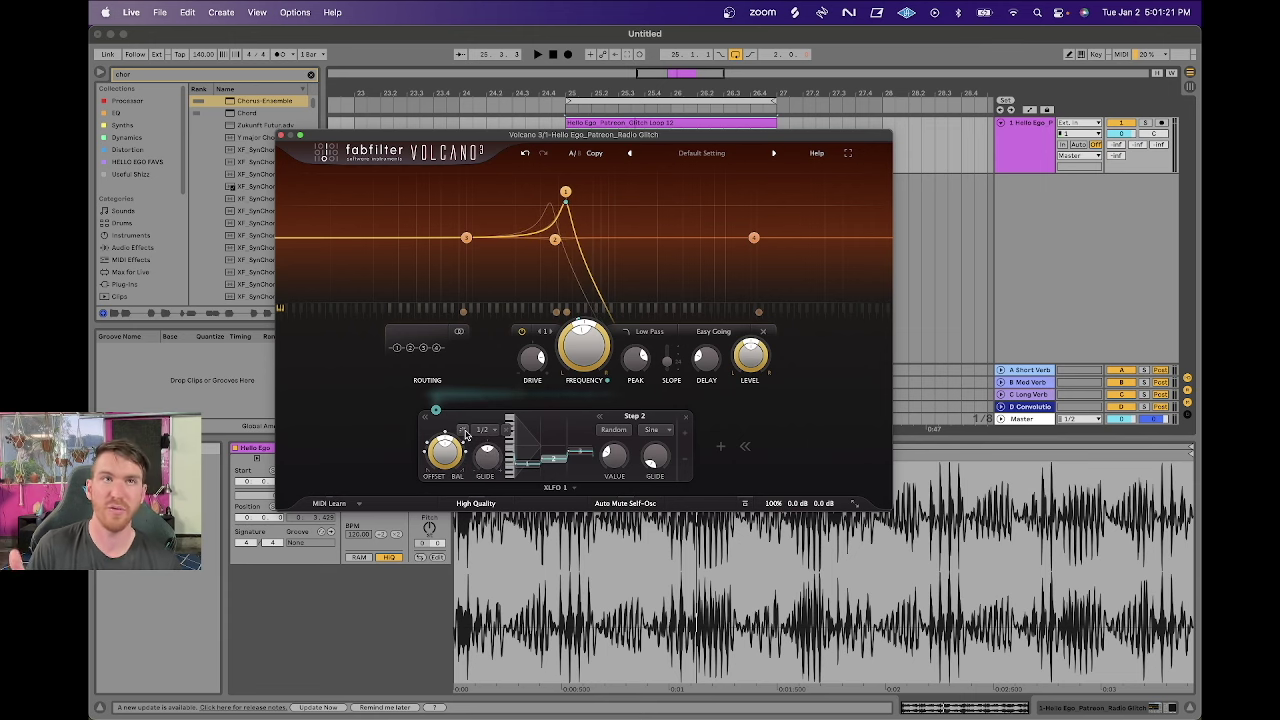
mouse_move(465, 433)
click(465, 433)
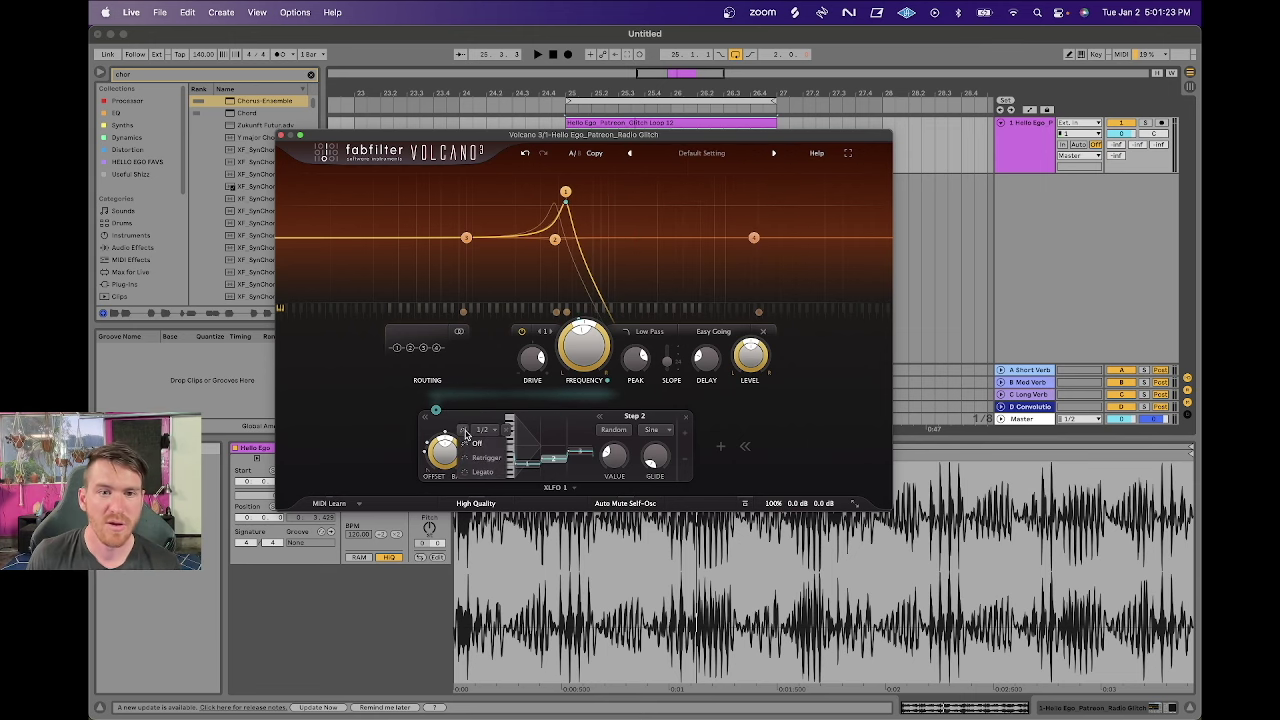
click(477, 459)
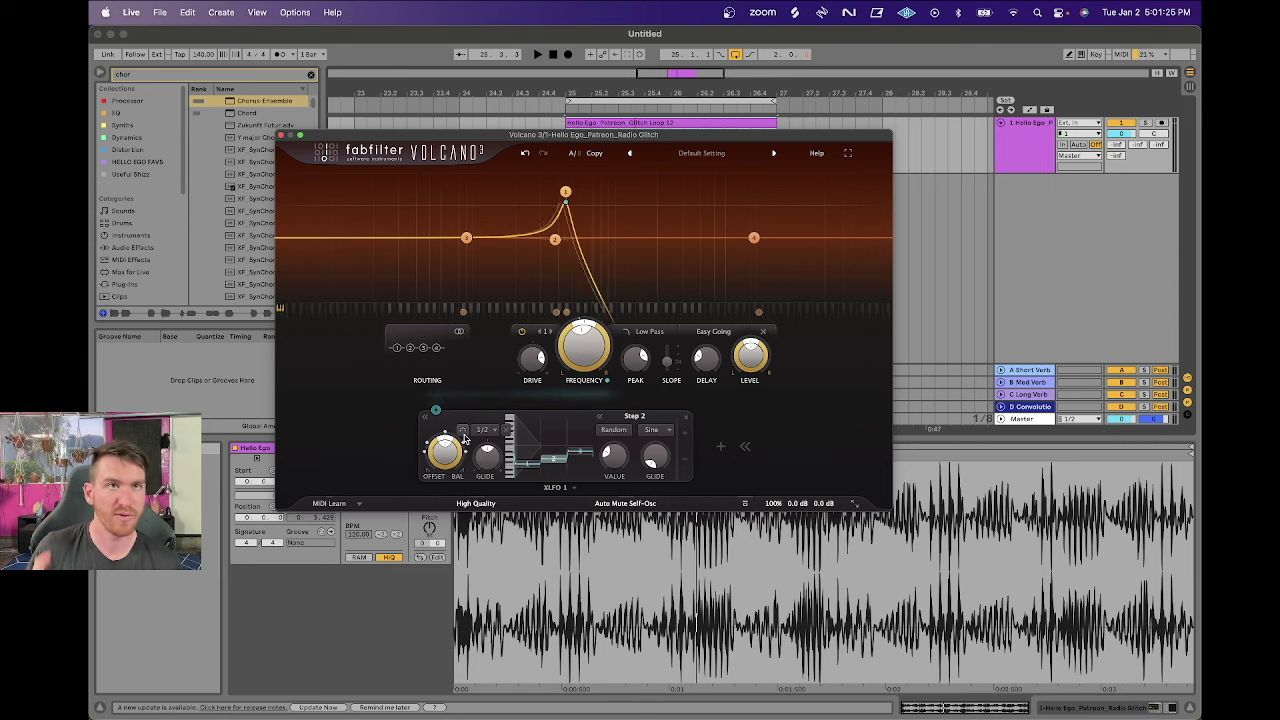
Reduce XLFO 1 to two steps, one high and one low, with a smooth sine-like glide between them.
mouse_move(463, 436)
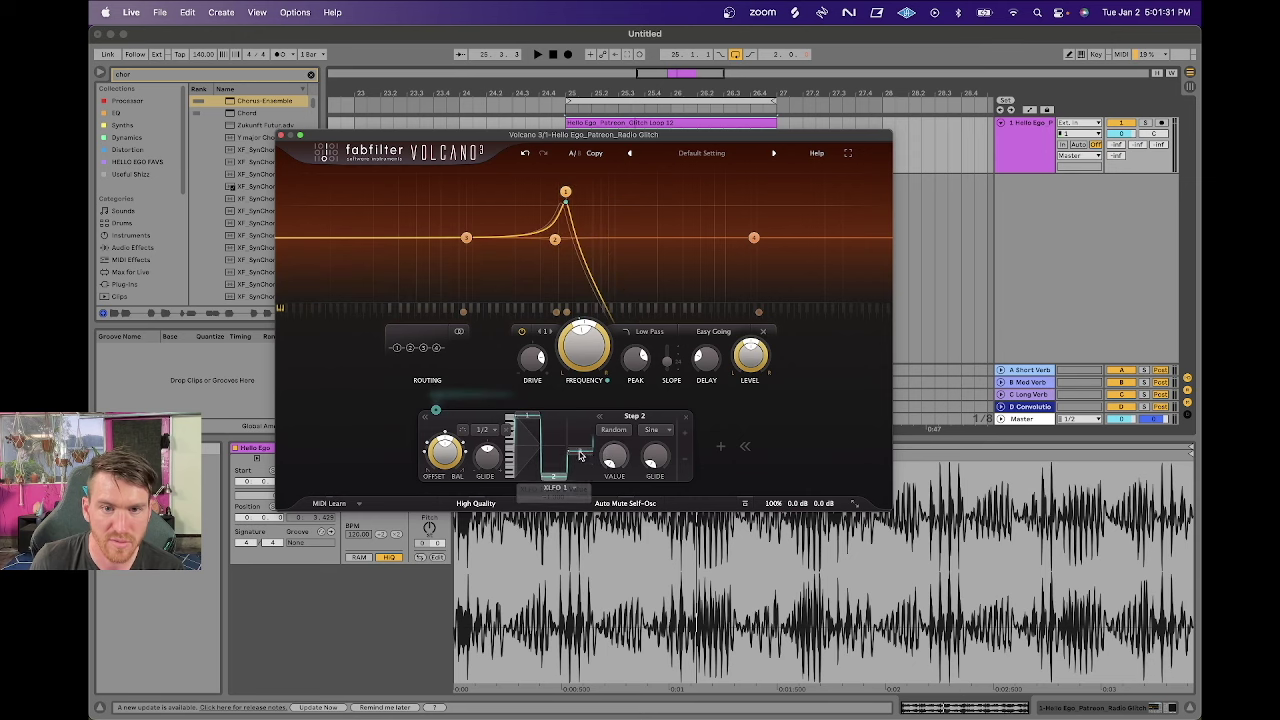
click(687, 461)
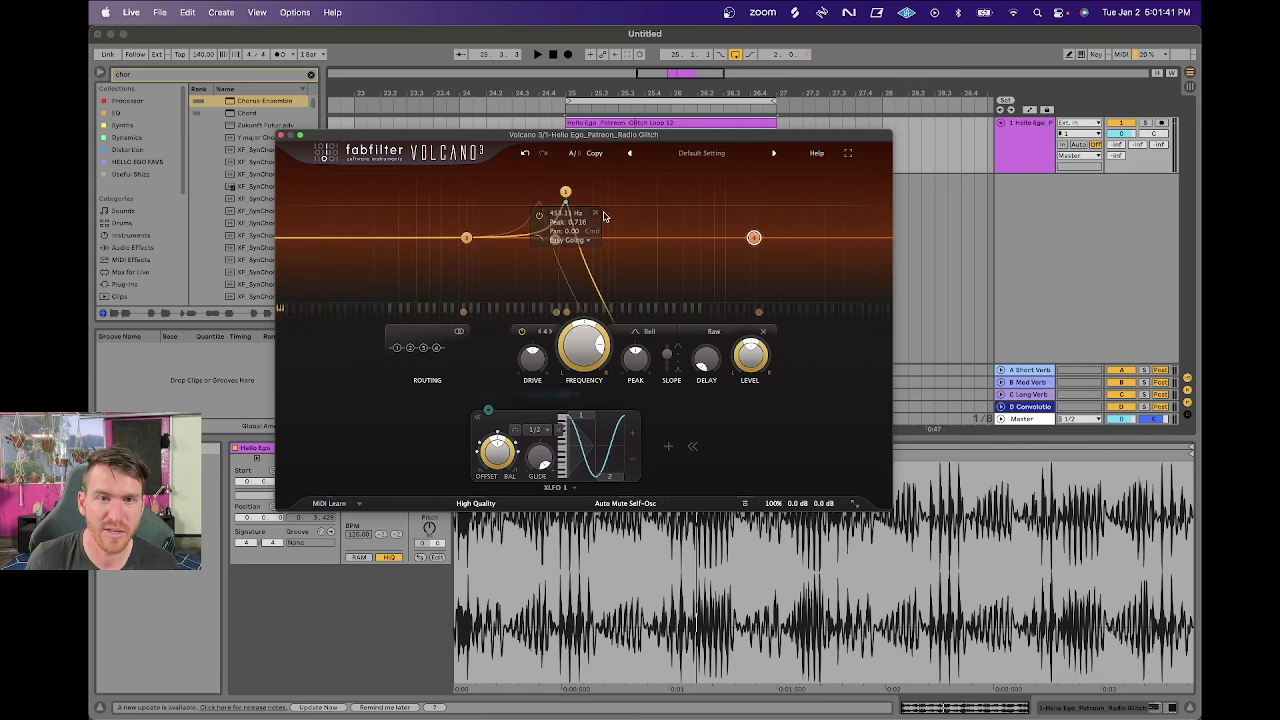
mouse_move(566, 198)
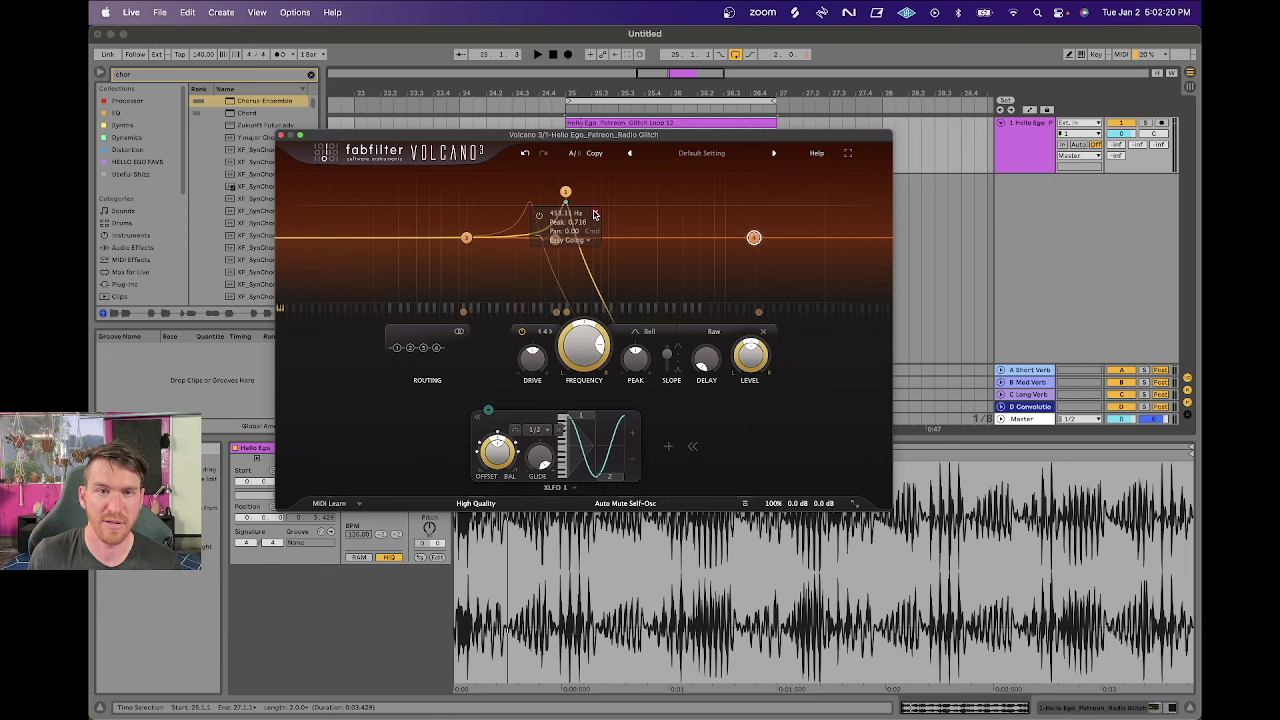
Play the loop briefly and view the MIDI trigger options of XLFO 1.
key(space)
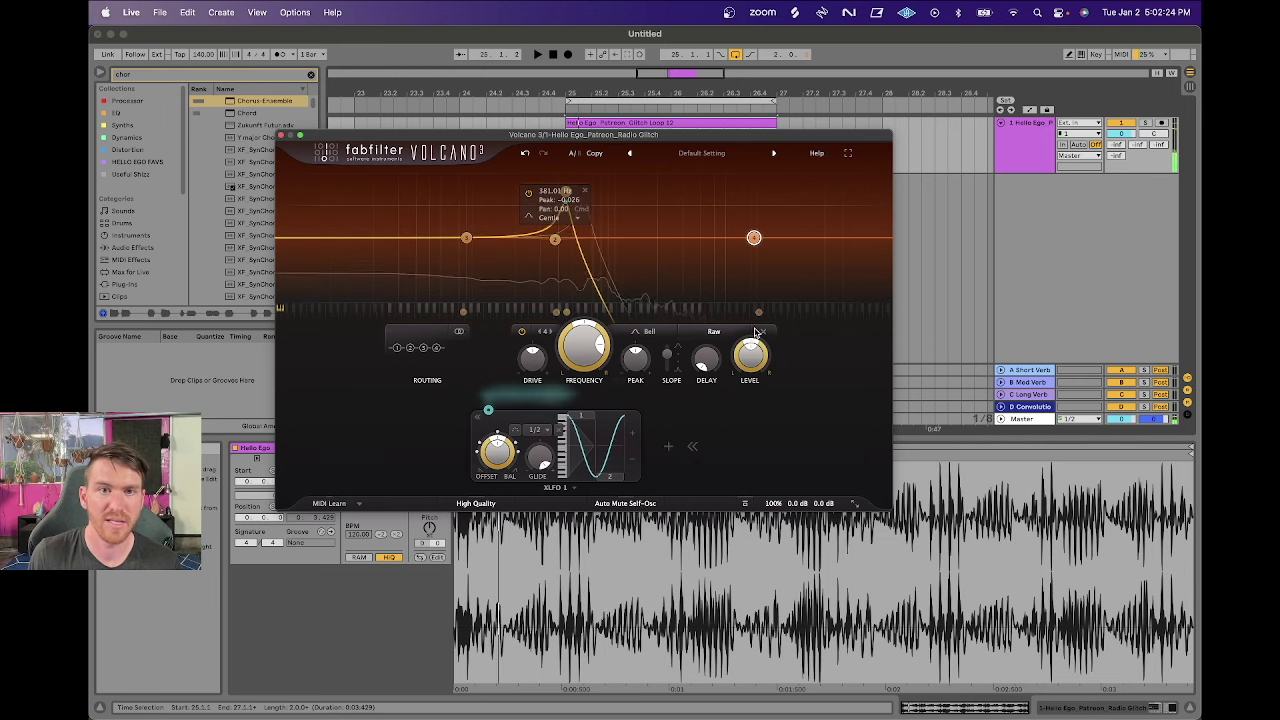
key(space)
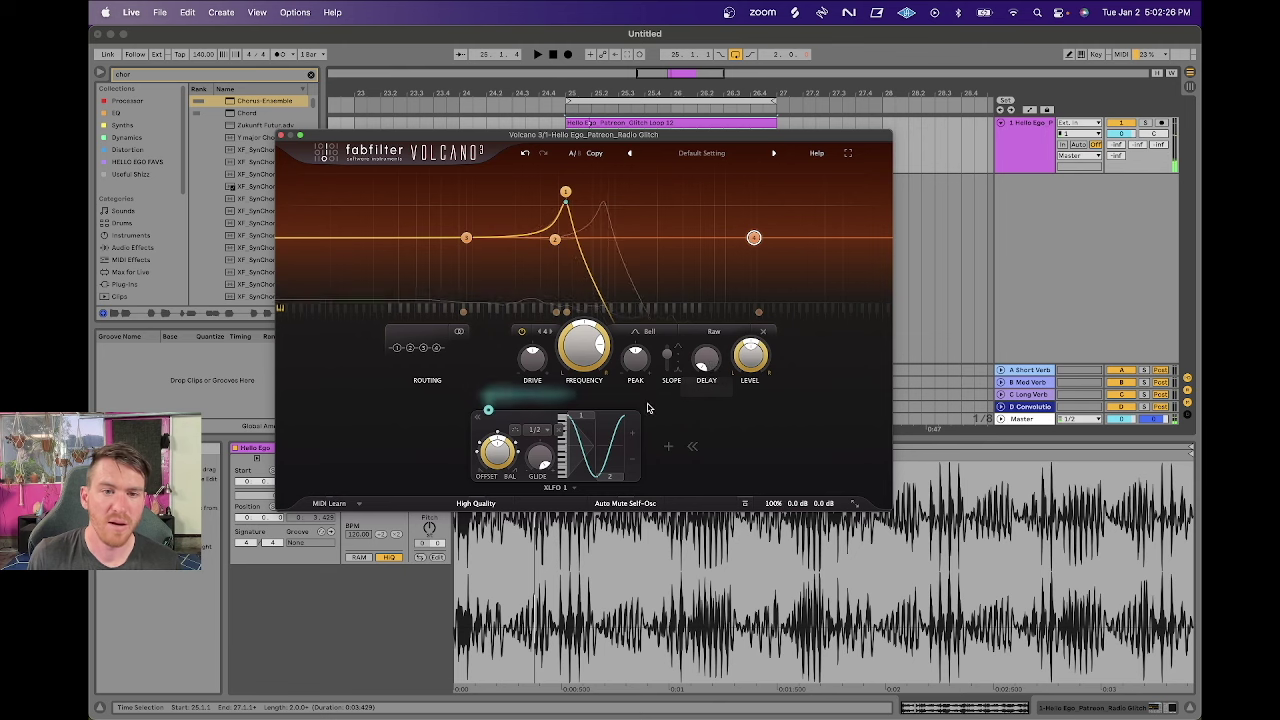
click(516, 430)
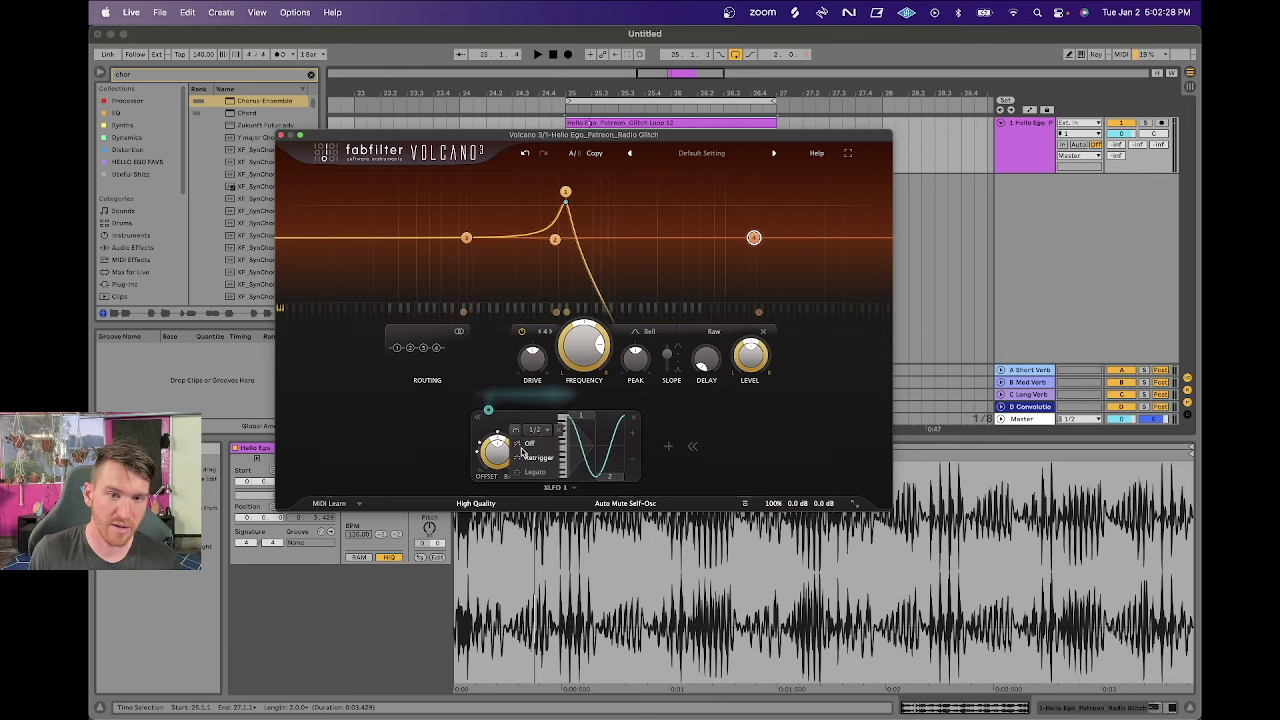
click(516, 432)
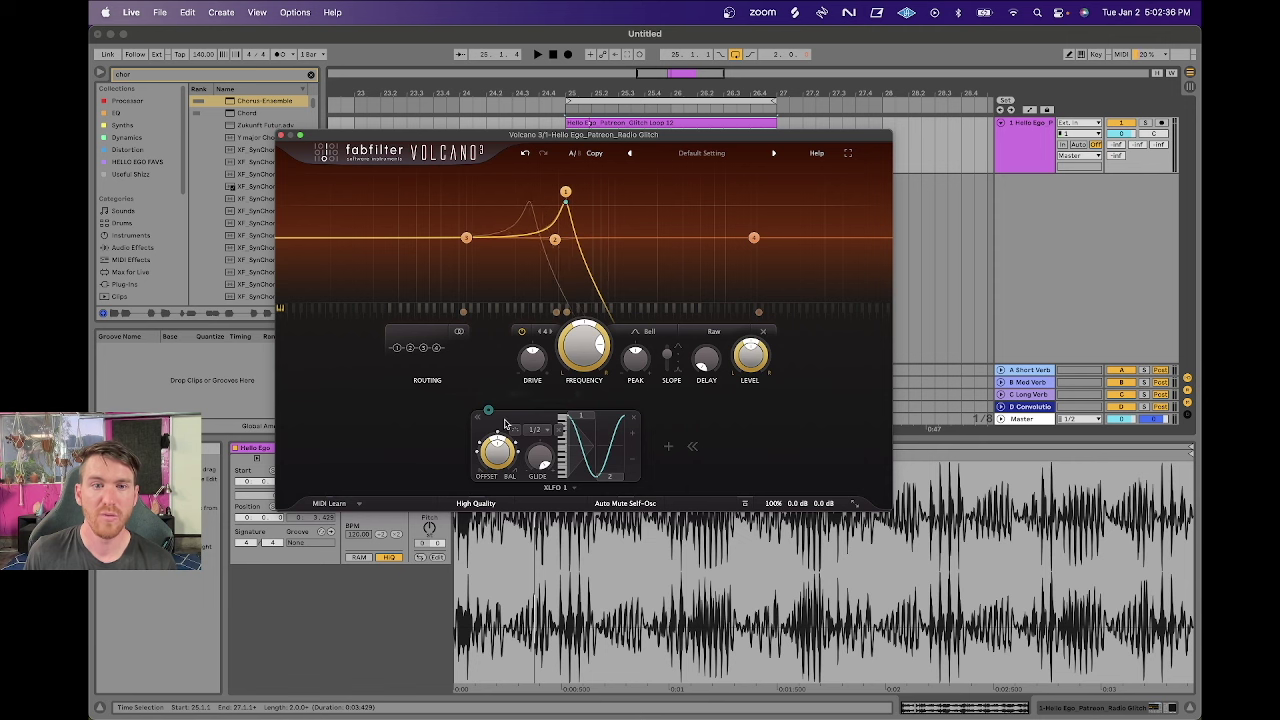
mouse_move(516, 434)
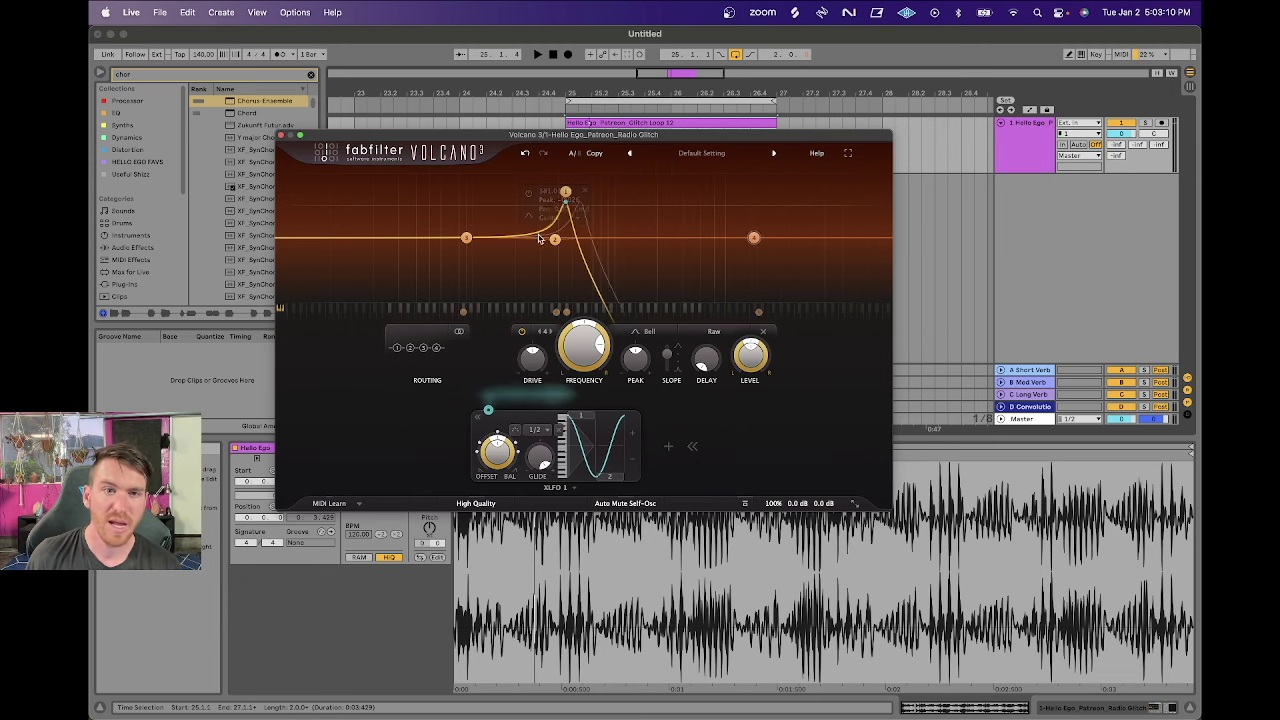
Insert a MIDI track with Operator and create a clip on it holding the notes C3, D#3 and G3.
drag(516, 137, 377, 135)
click(1035, 215)
key(super+shift+t)
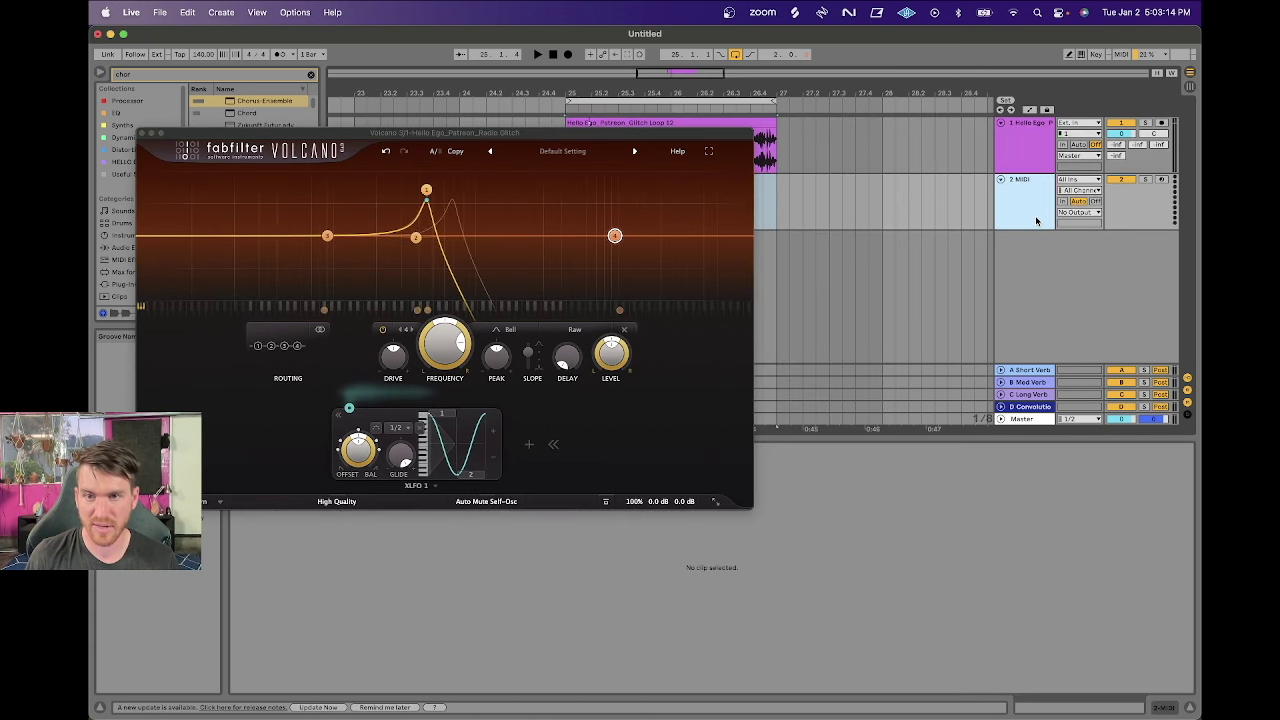
key(super+f)
text(oper)
key(Return)
key(super+shift+c)
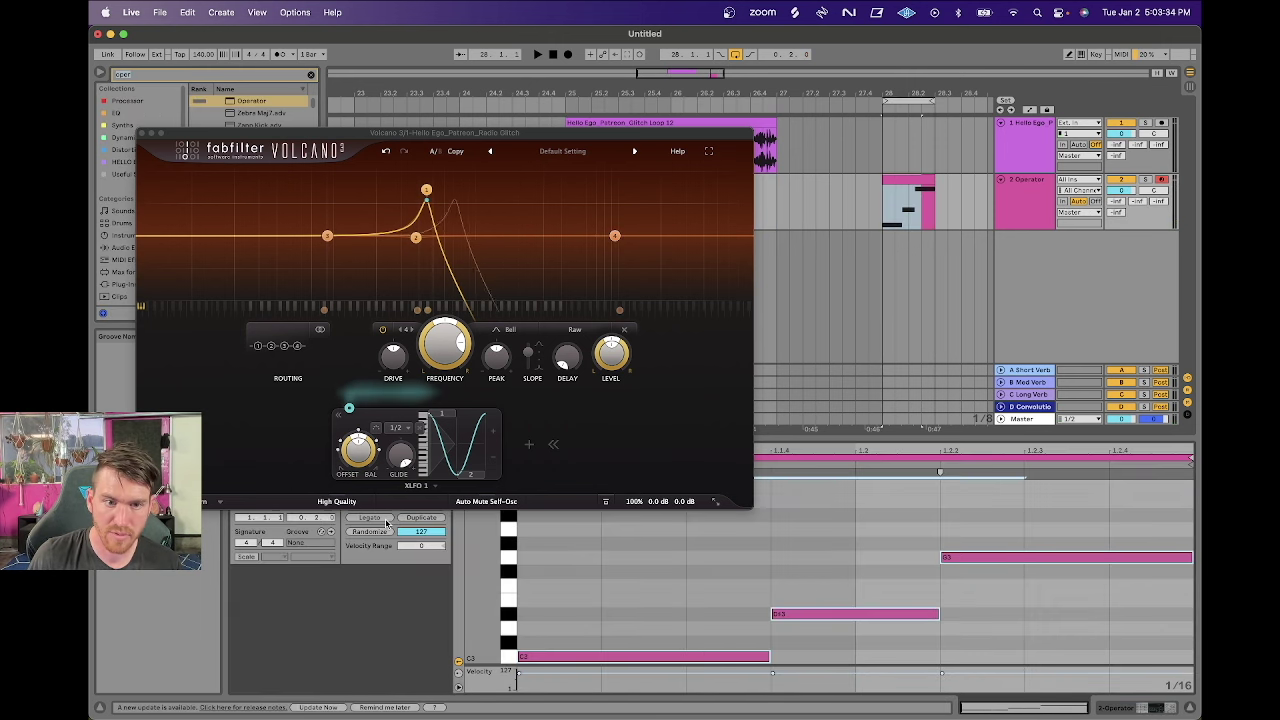
Set Operator's oscillator waveform to Saw D and play the clip.
key(space)
click(1028, 207)
key(space)
click(505, 644)
click(505, 644)
click(505, 644)
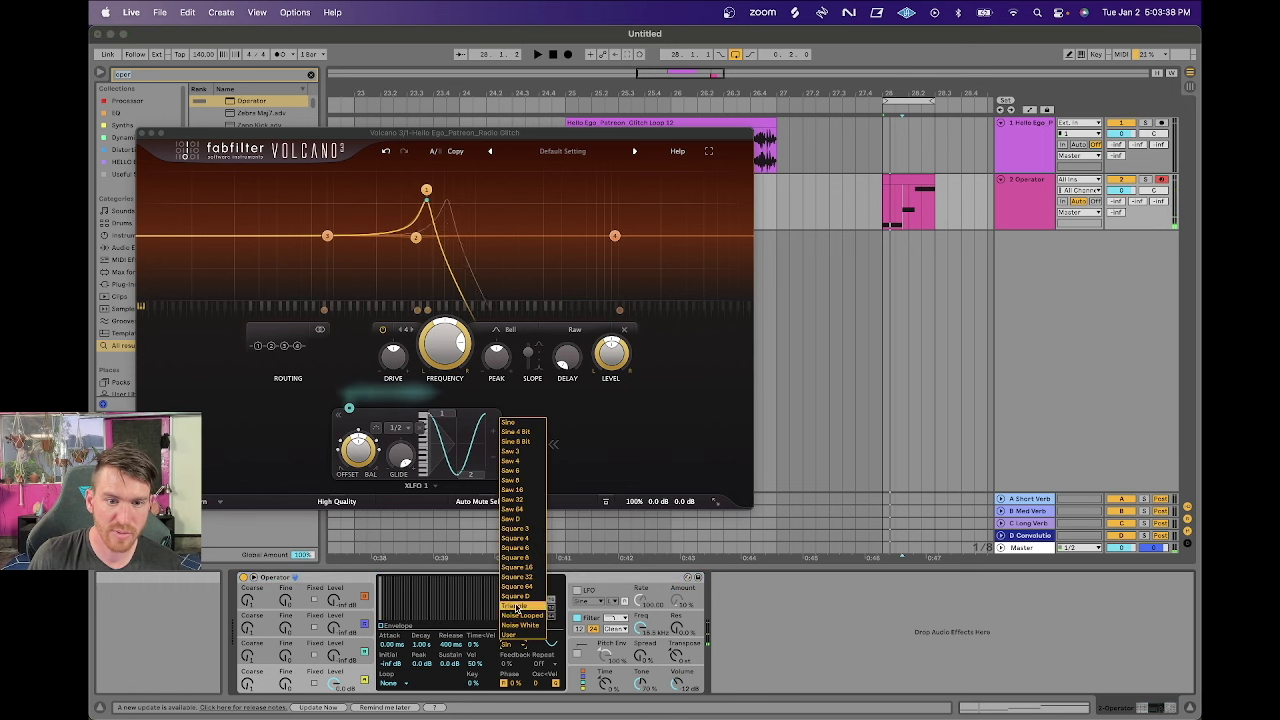
click(512, 522)
key(space)
Copy Volcano 3 from the audio track onto the Operator track and play the MIDI clip through it.
click(1012, 203)
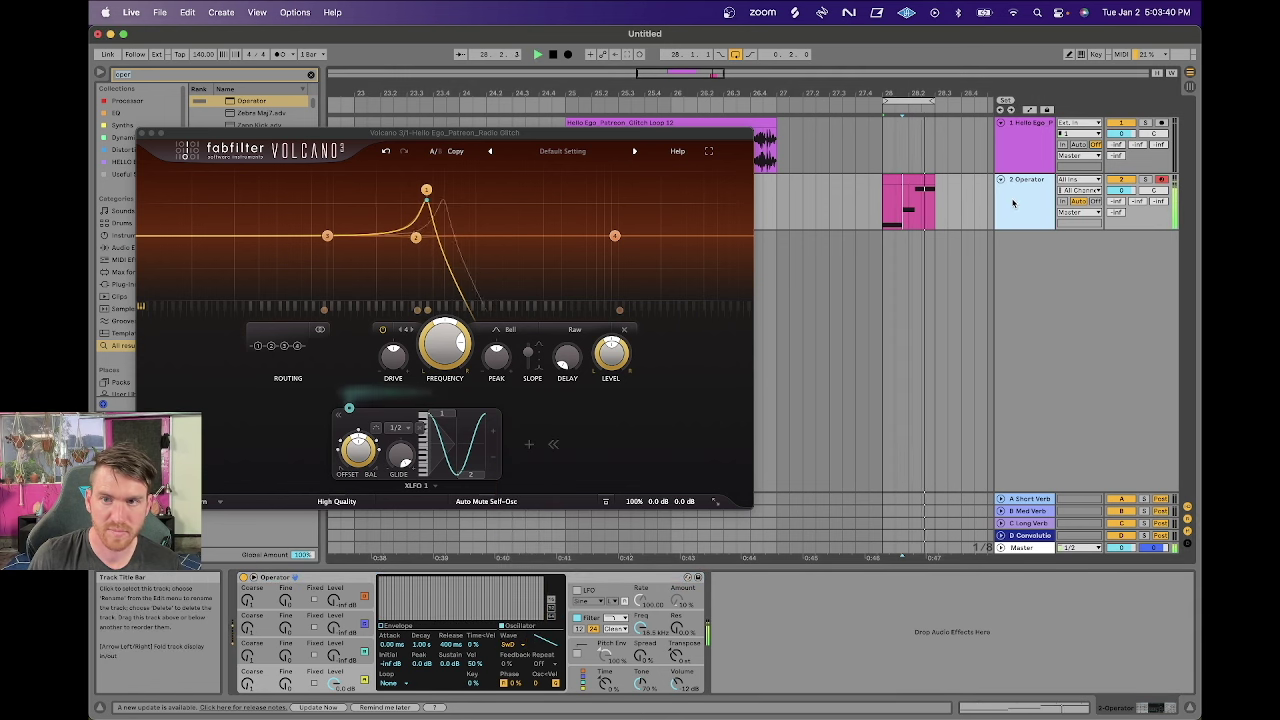
key(space)
key(Up)
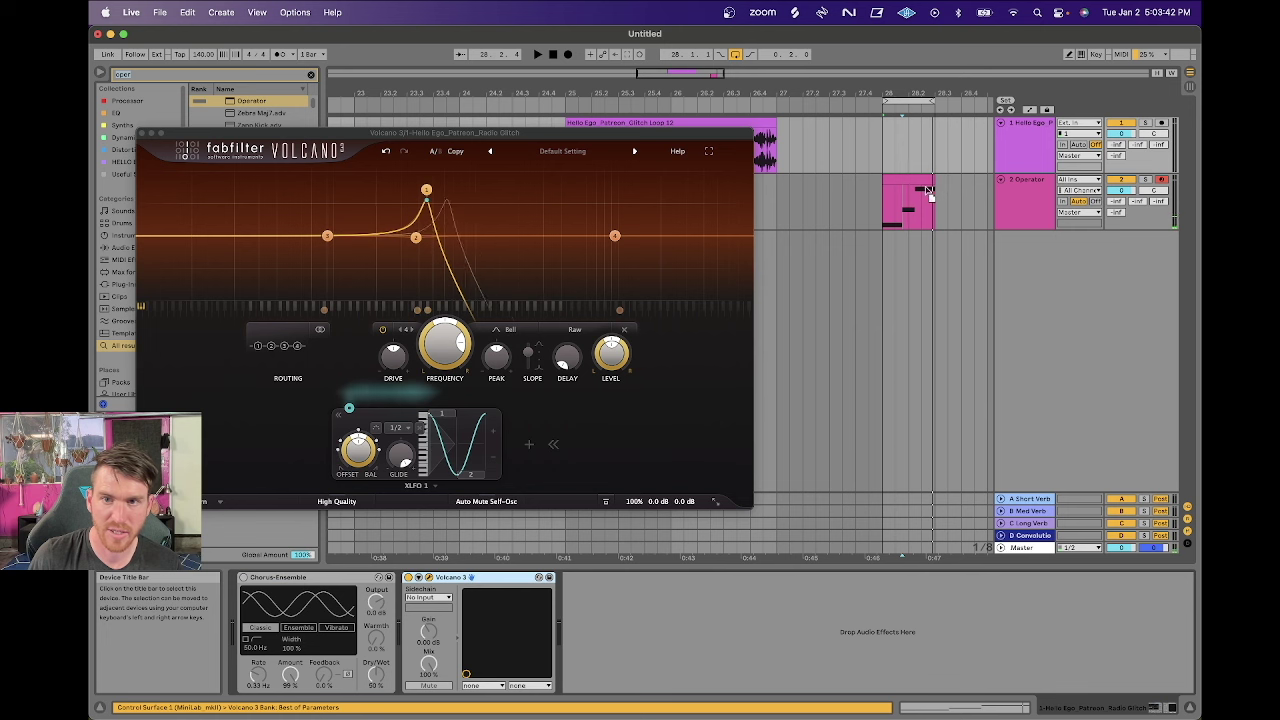
click(928, 192)
key(space)
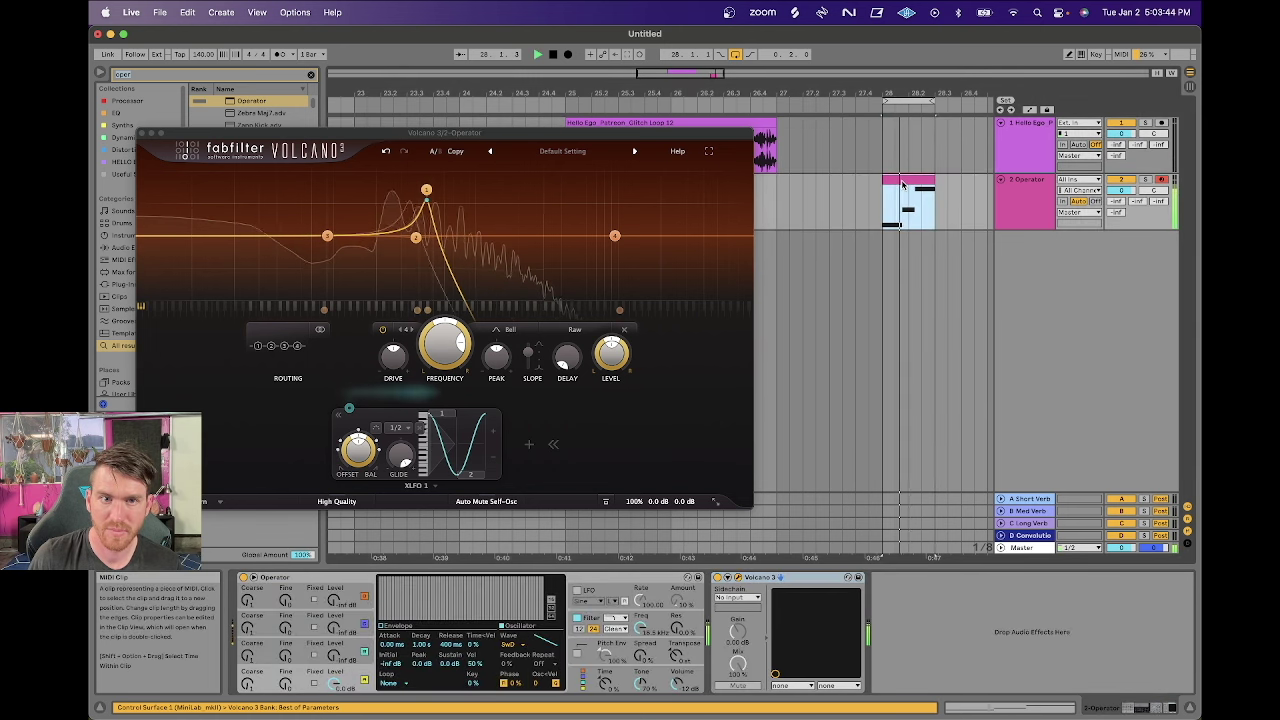
click(1005, 226)
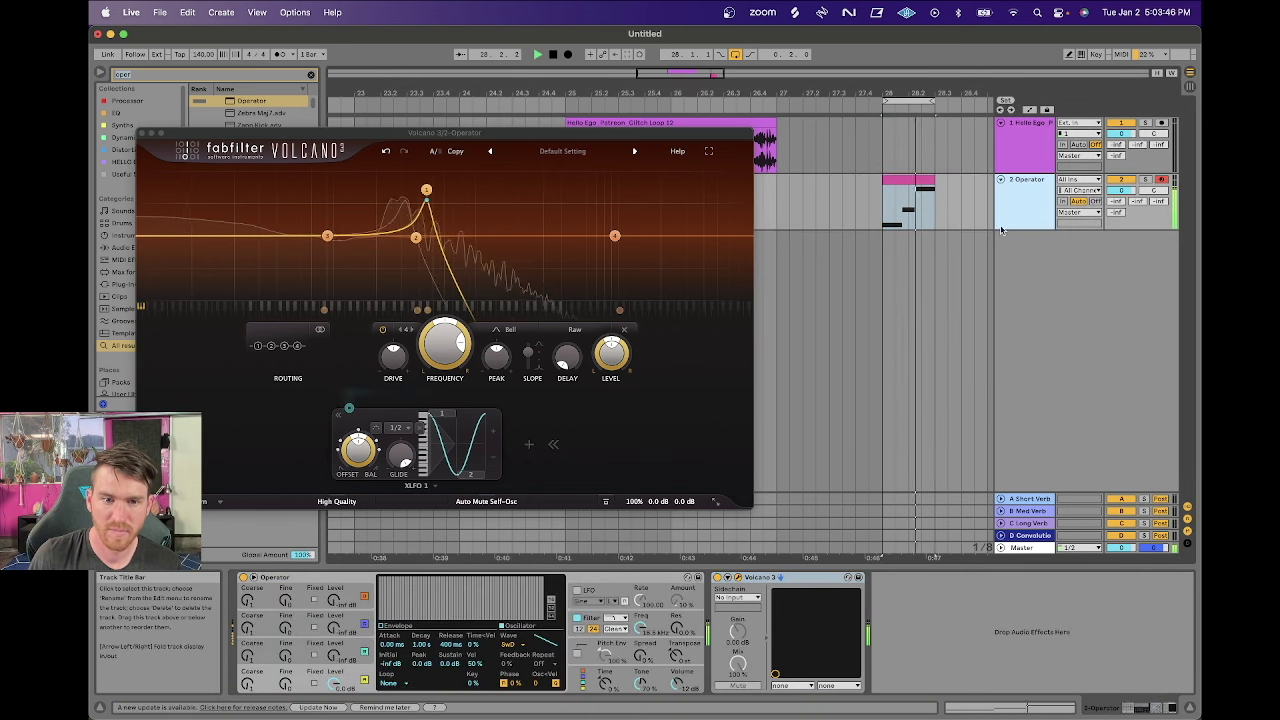
Try XLFO 1's MIDI trigger setting in the Operator track's Volcano 3 while the clip loops.
click(615, 235)
click(380, 445)
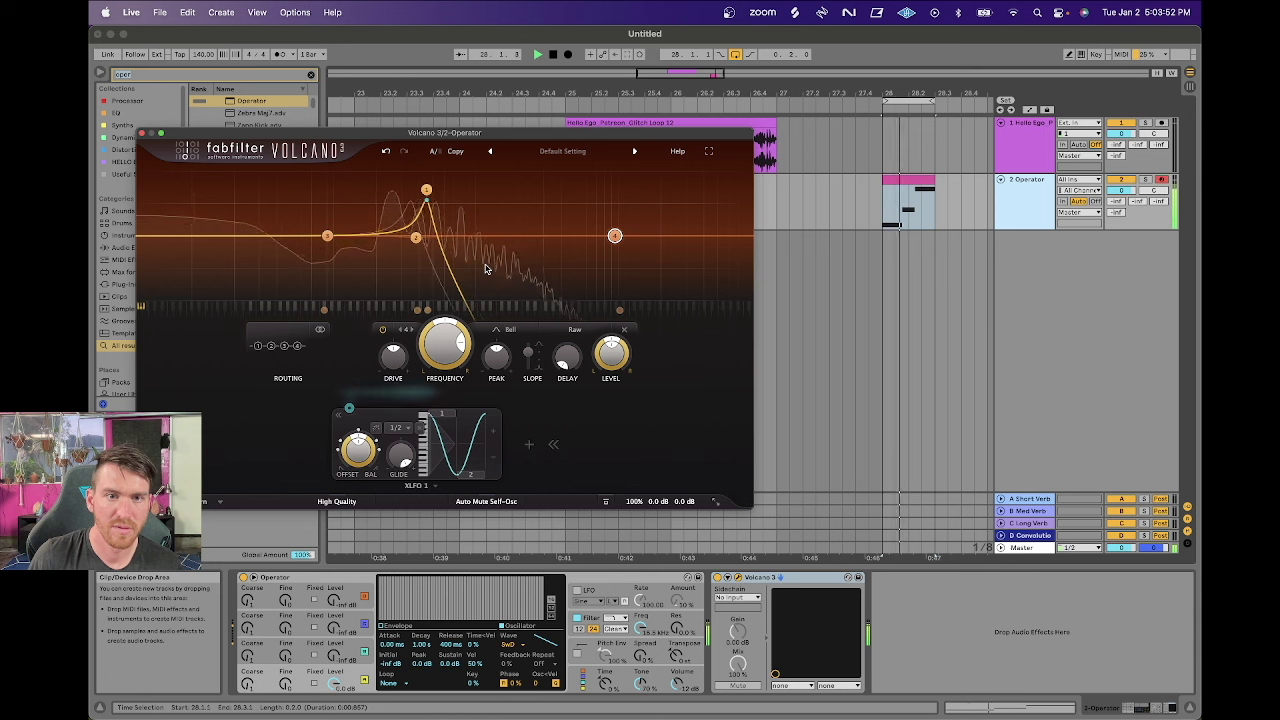
click(893, 200)
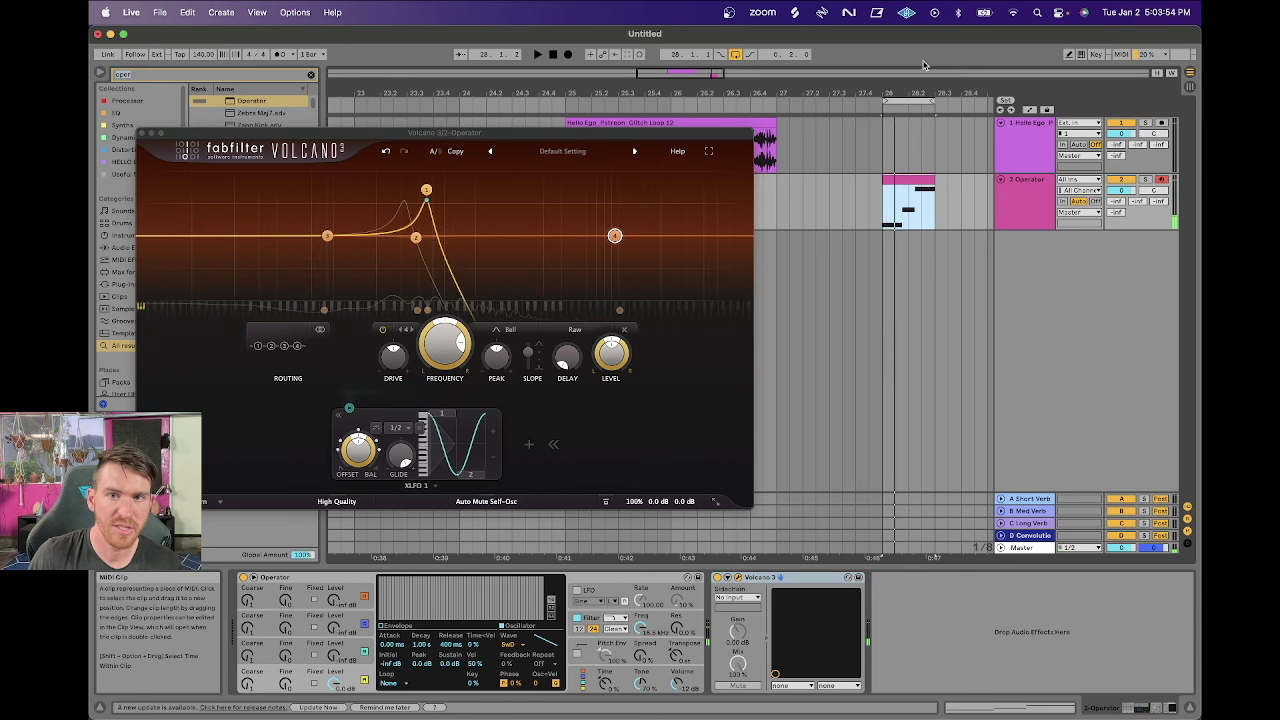
scroll(924, 65, up, 2)
click(372, 437)
key(space)
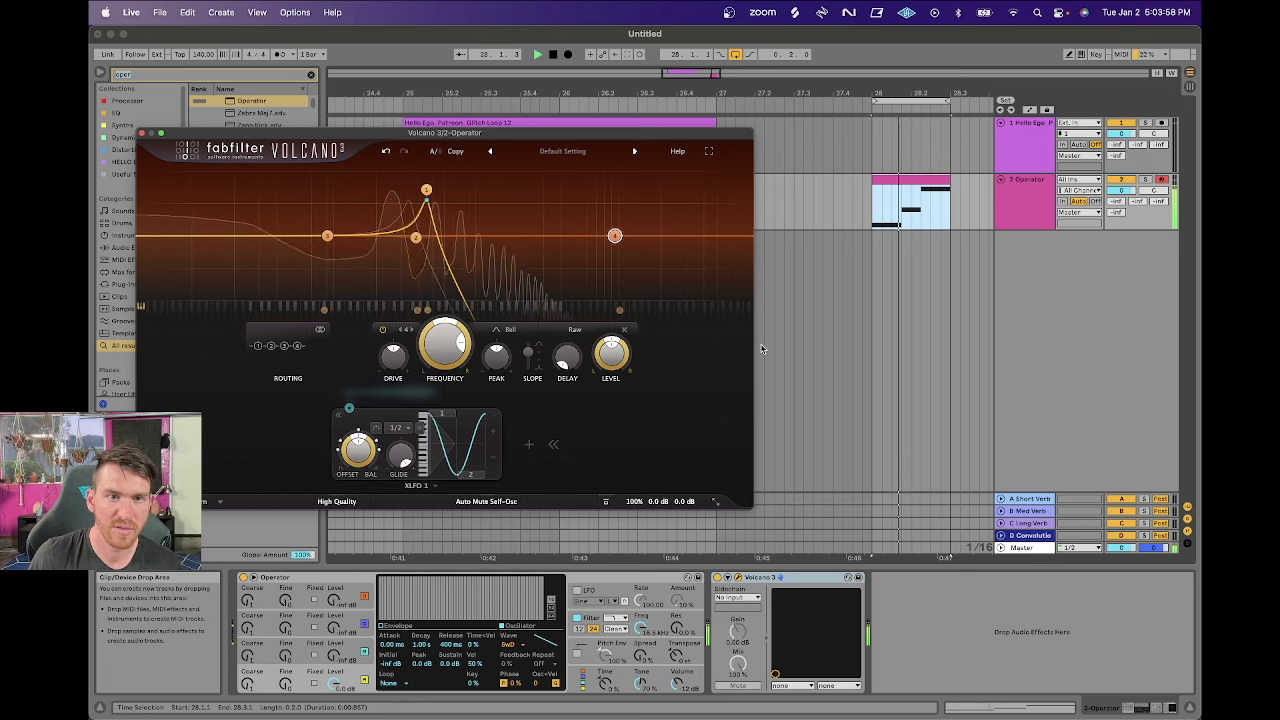
Shorten the three notes in the Operator clip to leave gaps between them, and set XLFO 1's rate to 1/4.
double_click(896, 192)
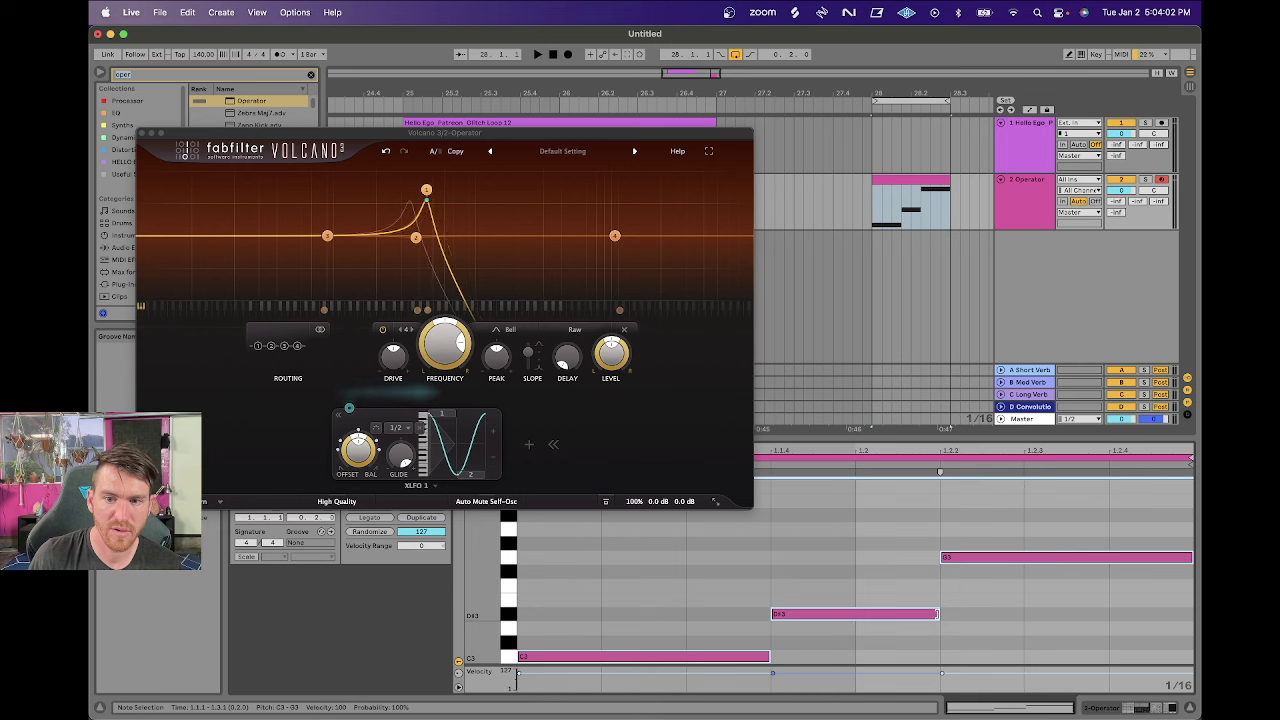
drag(937, 614, 914, 614)
key(space)
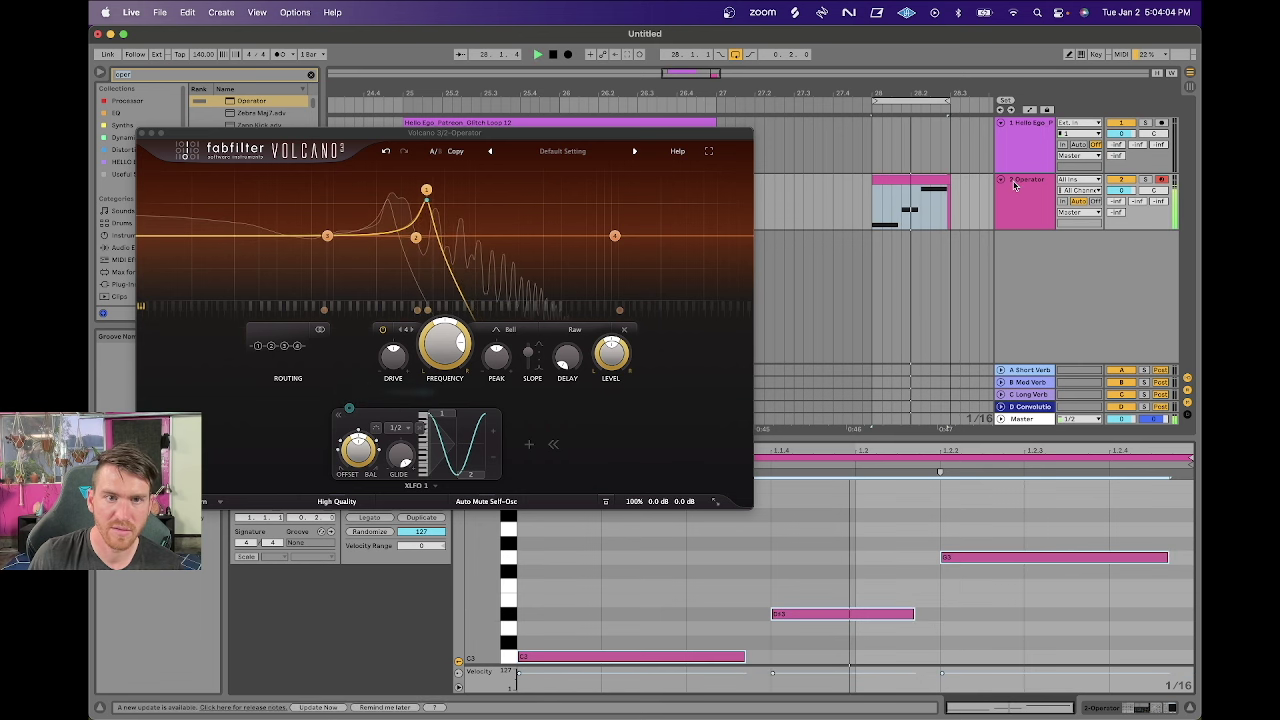
click(396, 427)
click(405, 517)
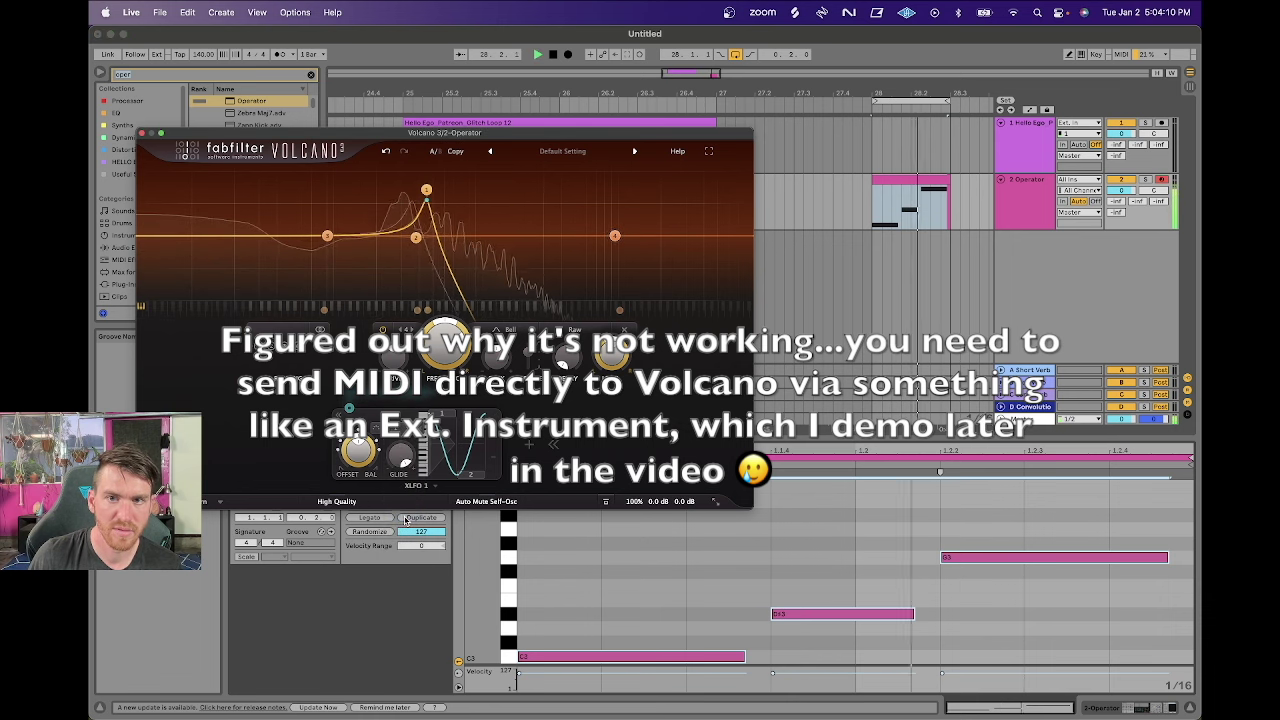
Set the release of Operator's oscillator envelope to 3.33 ms while the clip plays.
click(921, 177)
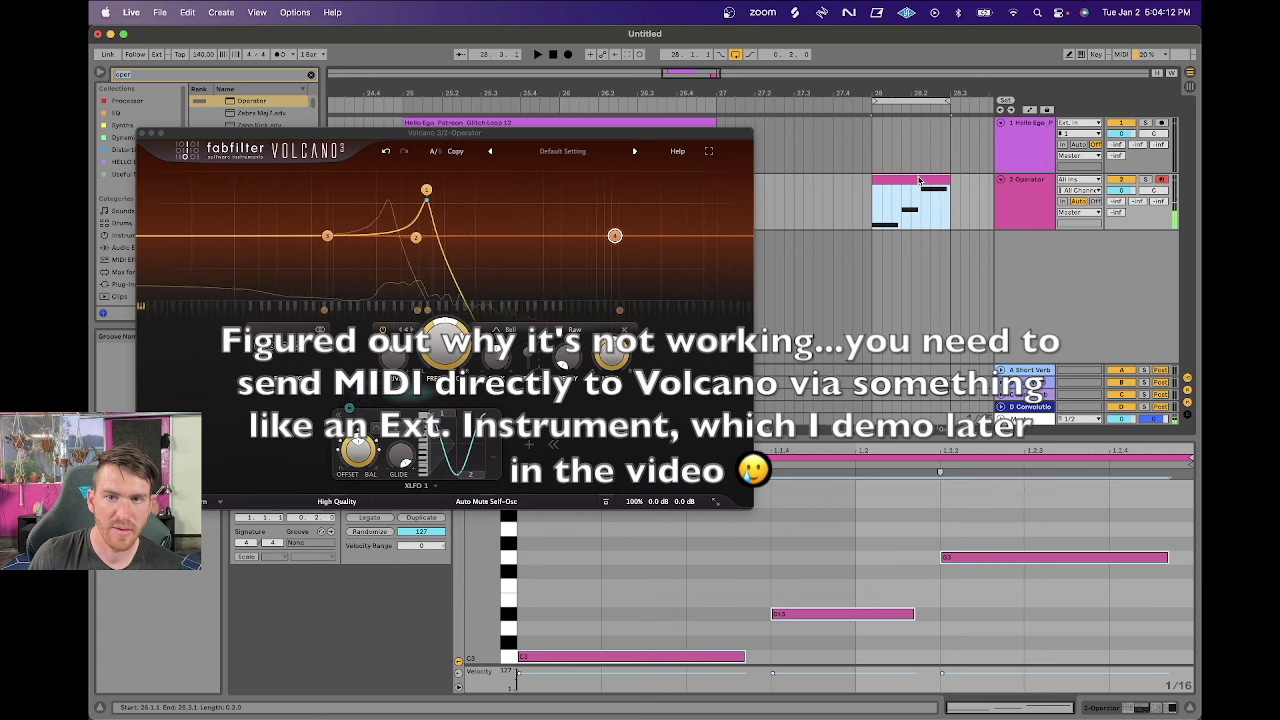
key(shift+Tab)
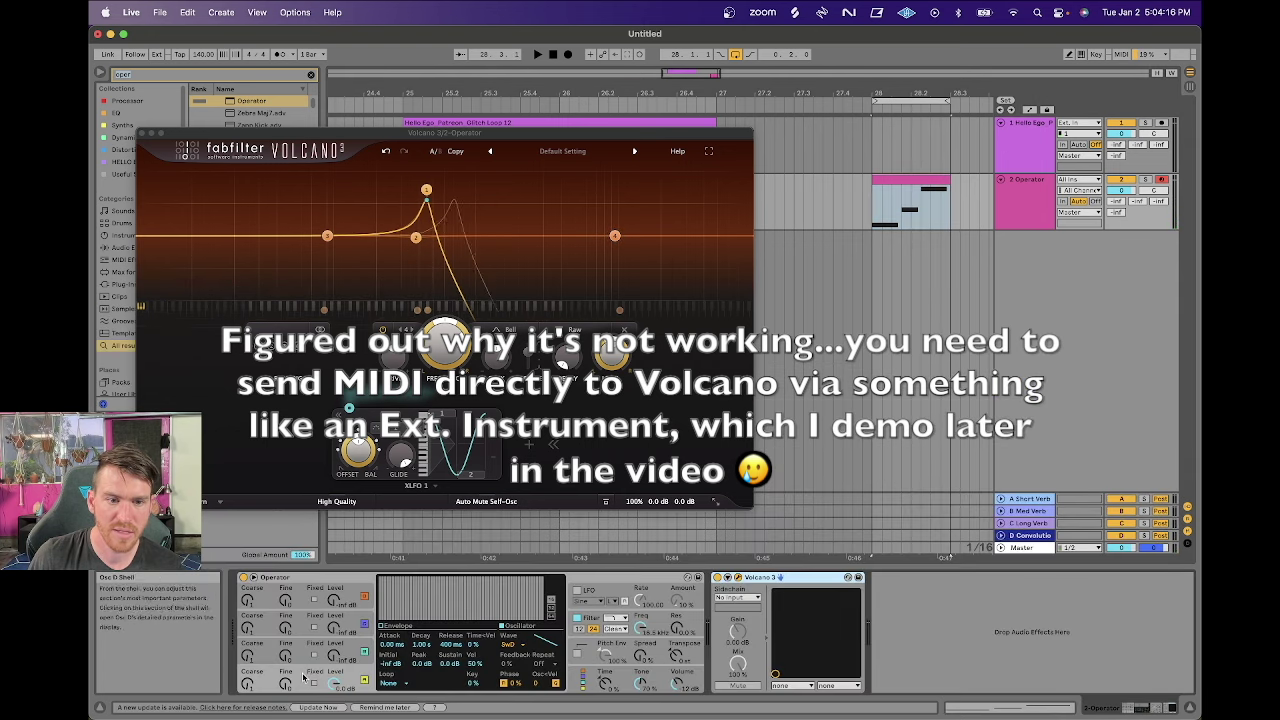
click(423, 644)
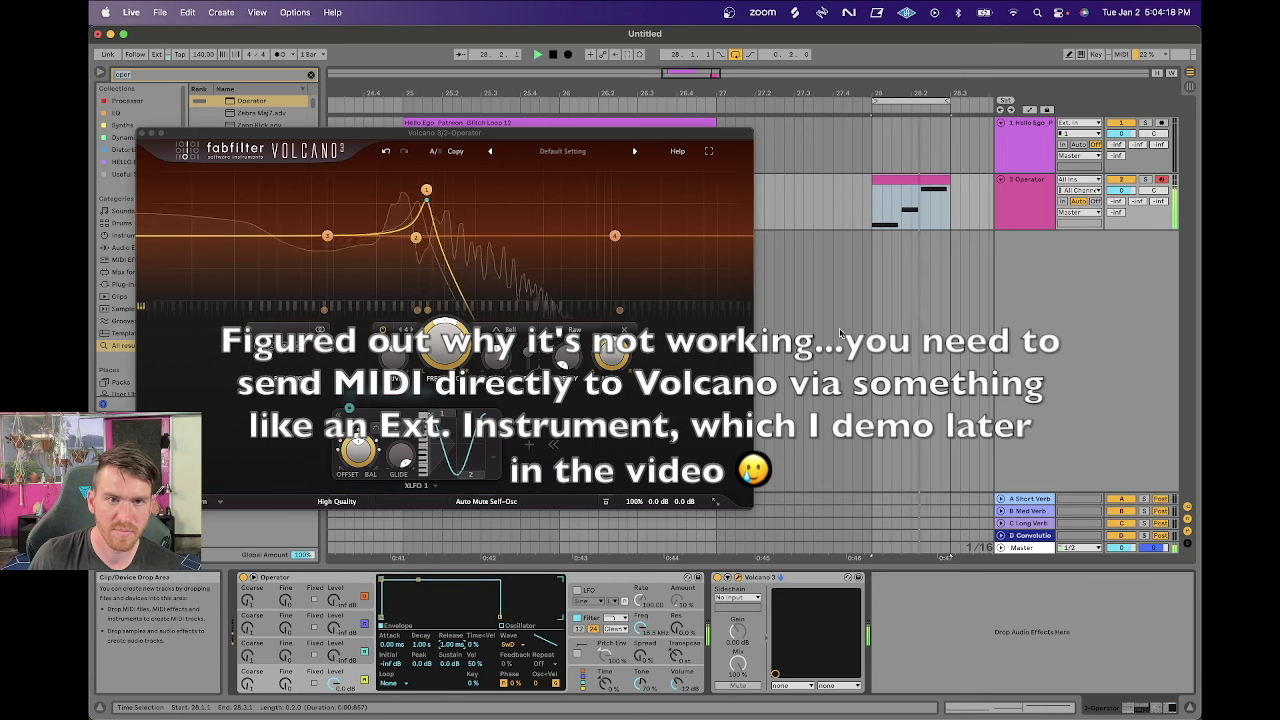
drag(457, 645, 462, 652)
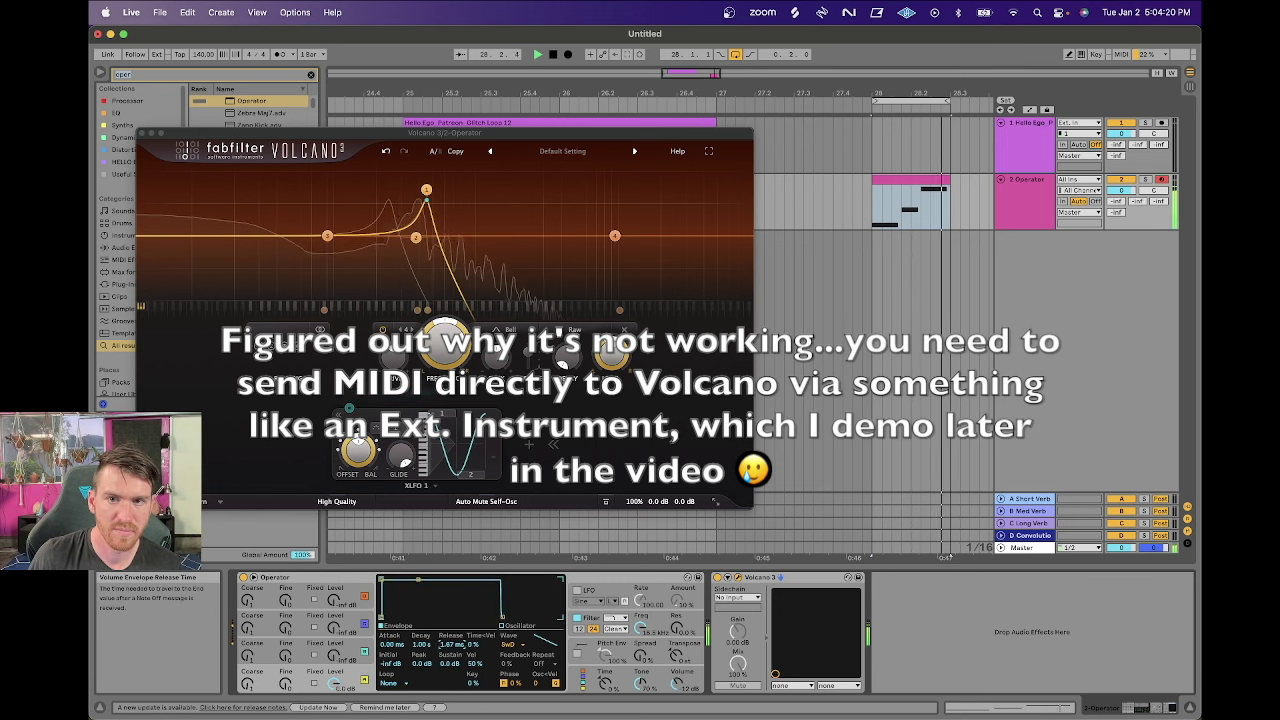
click(921, 187)
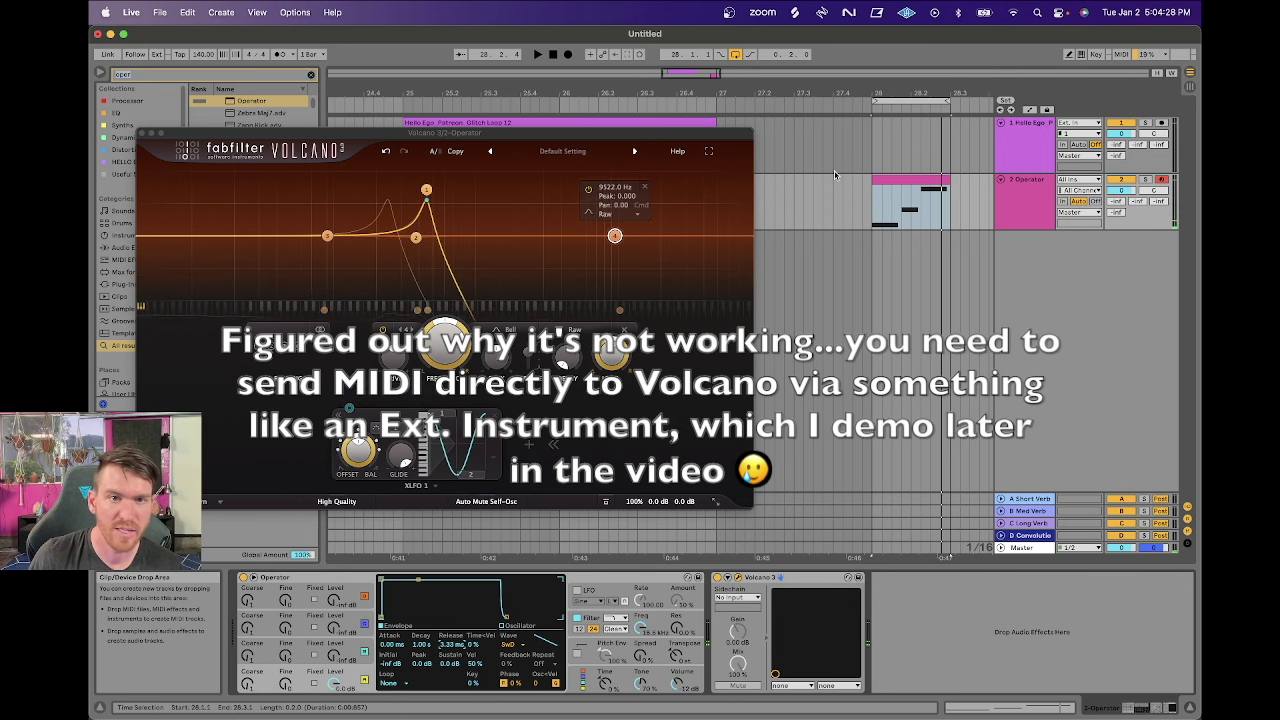
Duplicate the Operator clip's notes to fill a one-bar loop and play it through Volcano 3.
click(905, 182)
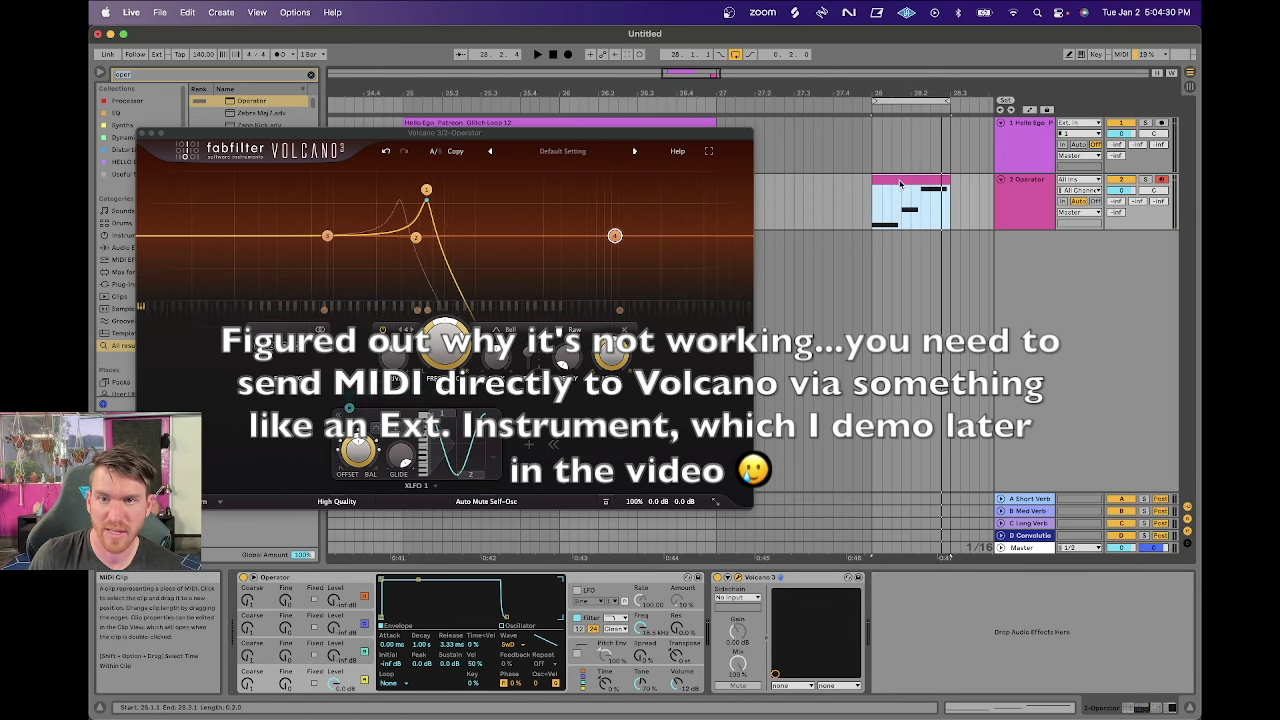
scroll(900, 183, up, 3)
key(space)
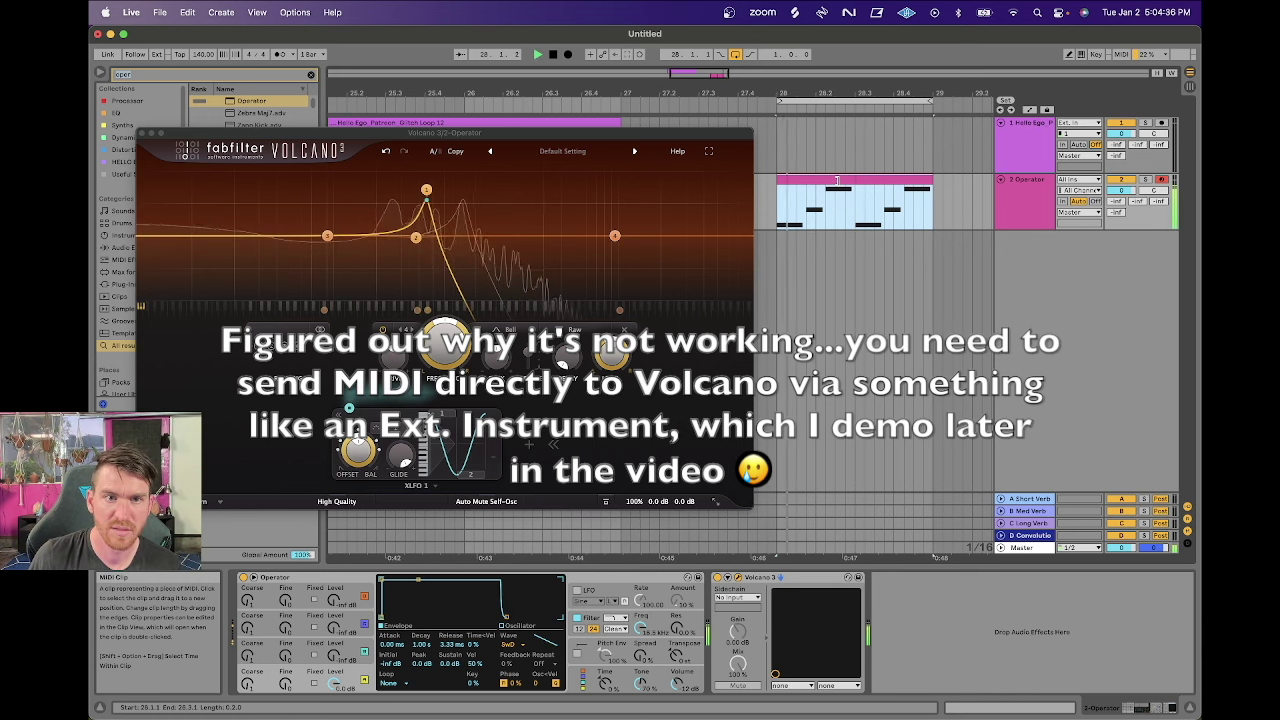
key(space)
key(super+d)
drag(890, 183, 812, 188)
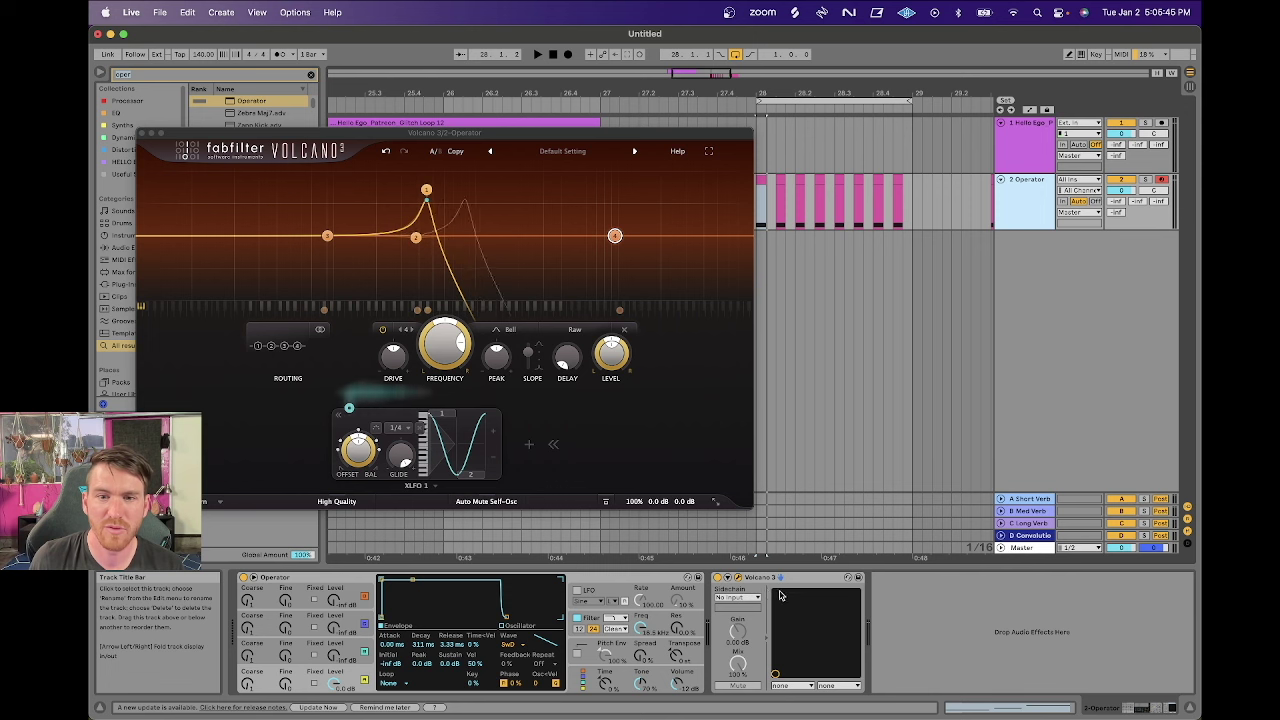
Delete the Operator track and return to the glitch loop on the audio track.
click(776, 122)
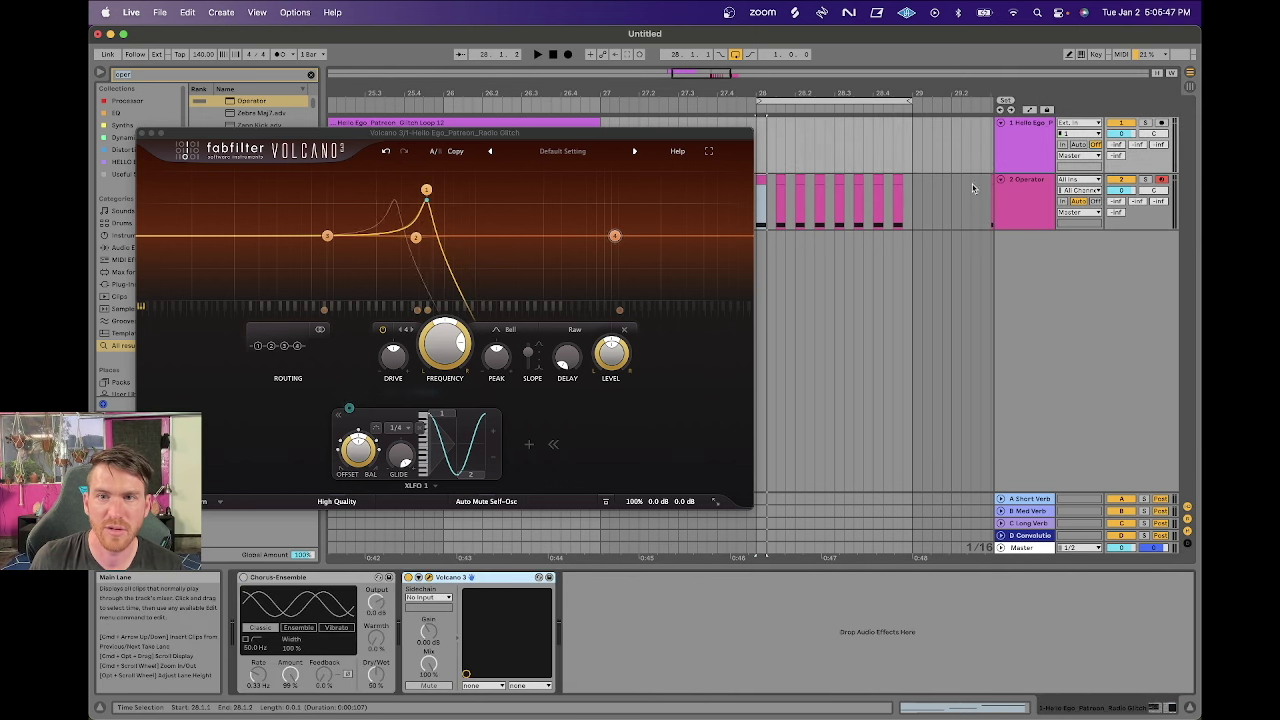
click(1020, 197)
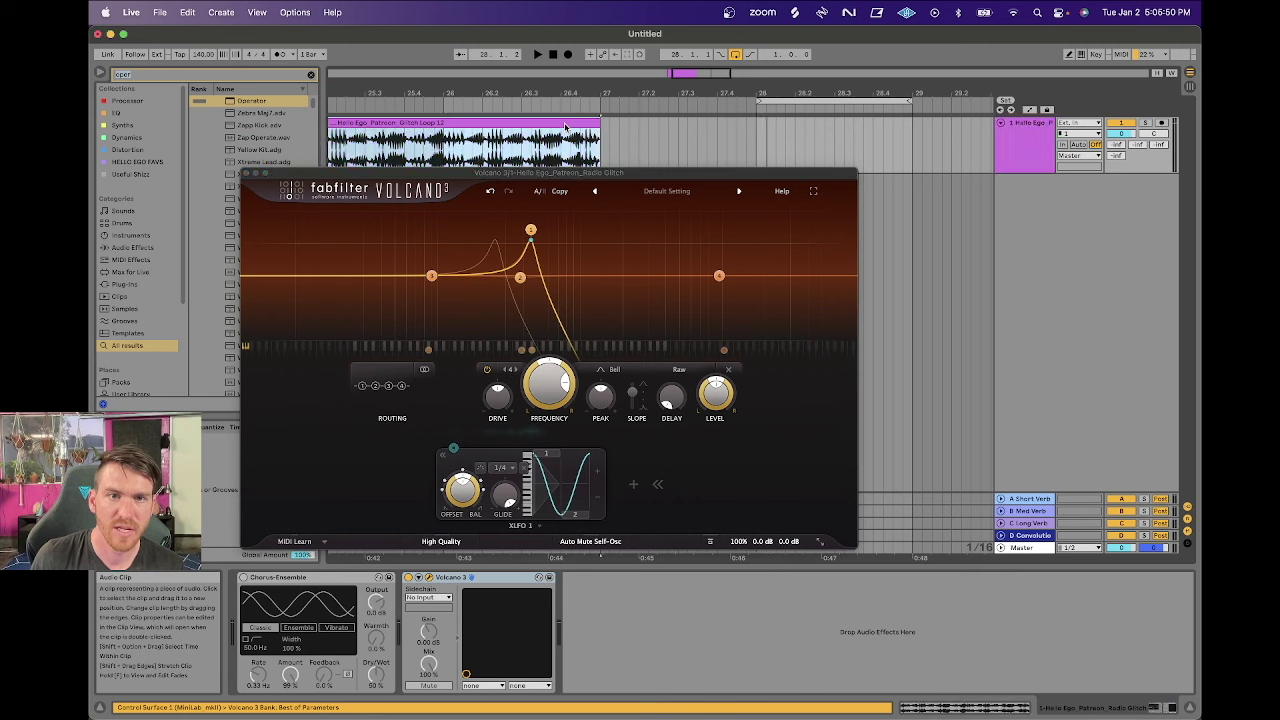
scroll(565, 126, left, 5)
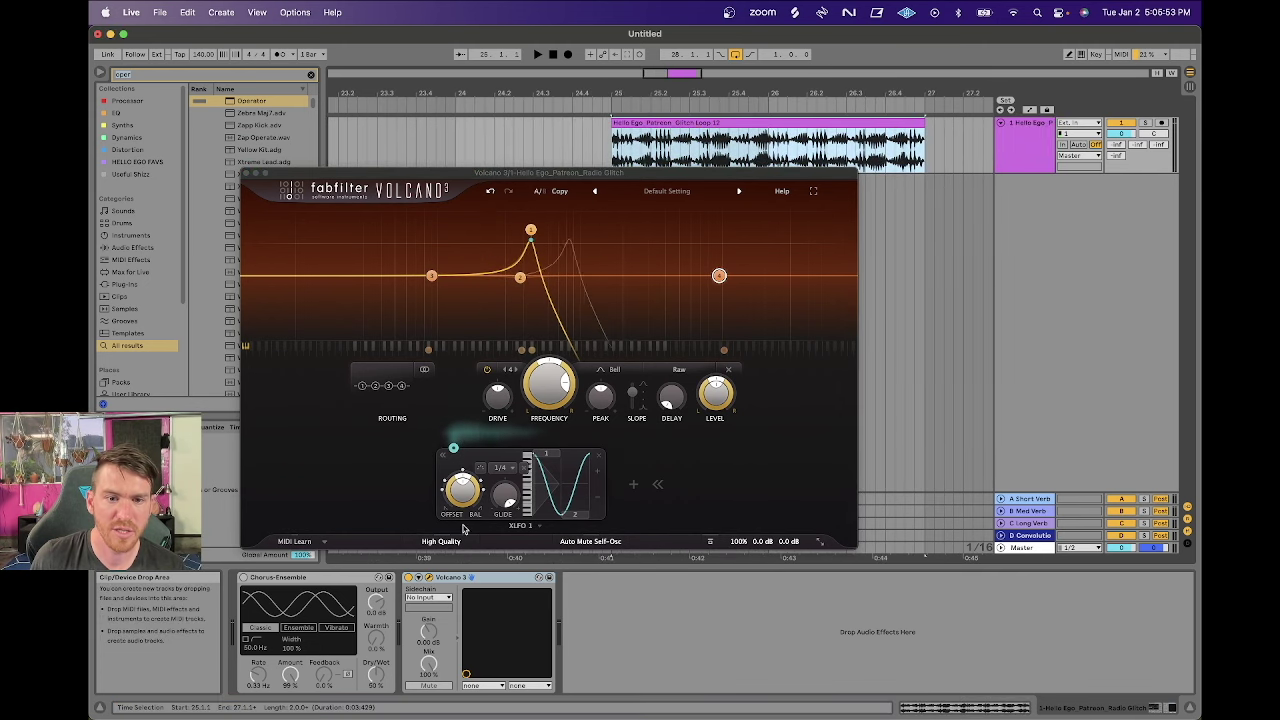
Remove XLFO 1 from Volcano 3 and add a new XY controller as modulation source.
click(600, 459)
click(536, 518)
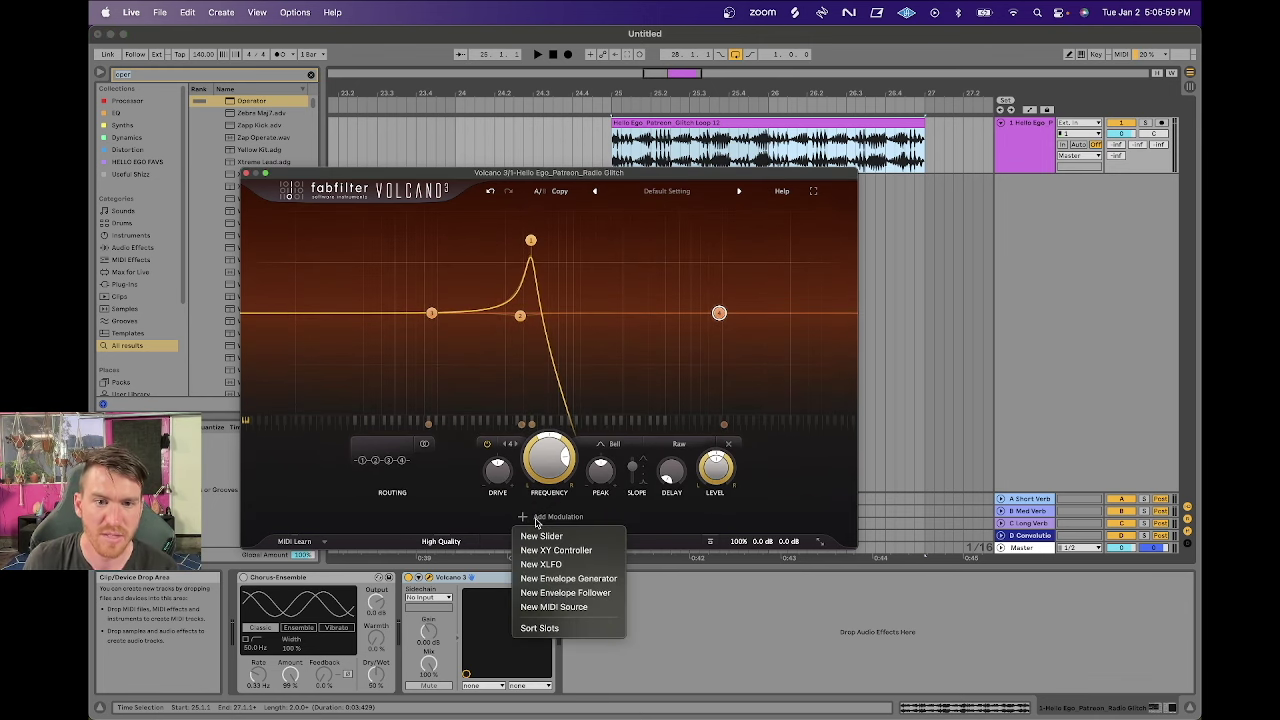
click(556, 550)
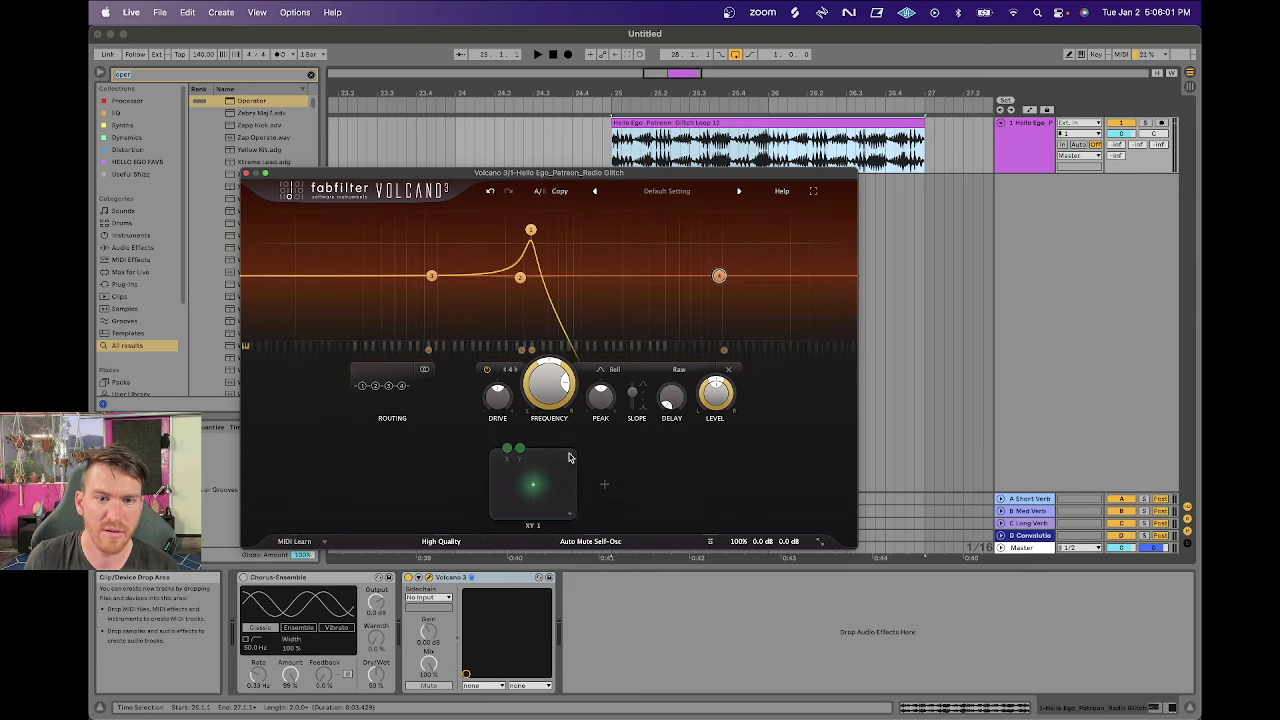
Replace the XY controller with a new slider modulation source.
click(569, 457)
click(540, 516)
click(546, 538)
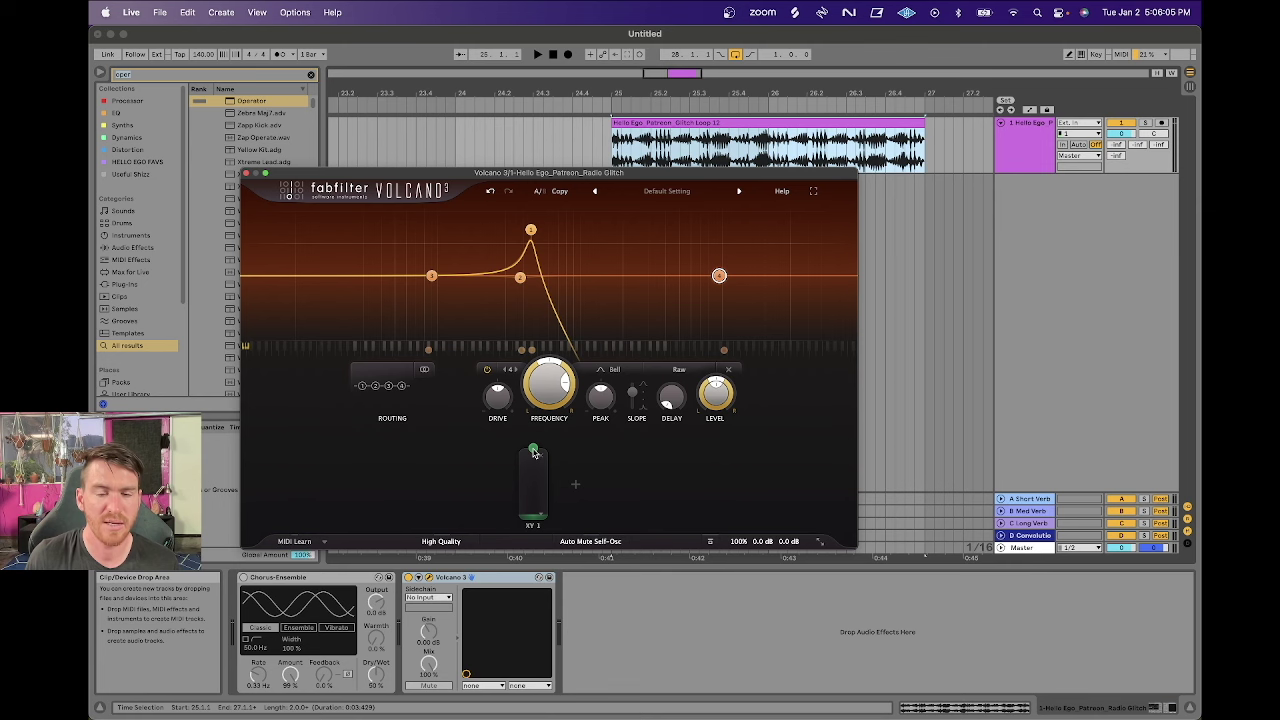
Undo the slider and XY changes to restore XLFO 1 as the modulator of the low-pass filter's frequency.
drag(534, 453, 519, 263)
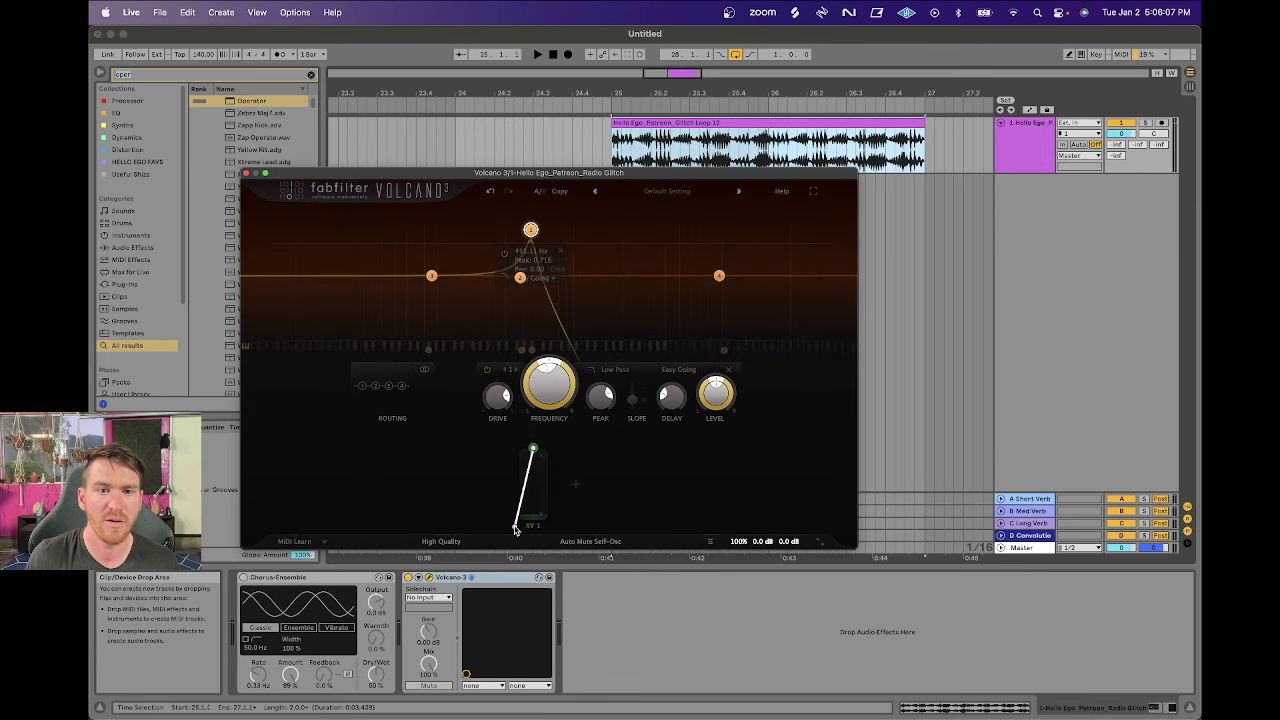
drag(515, 530, 564, 474)
click(490, 192)
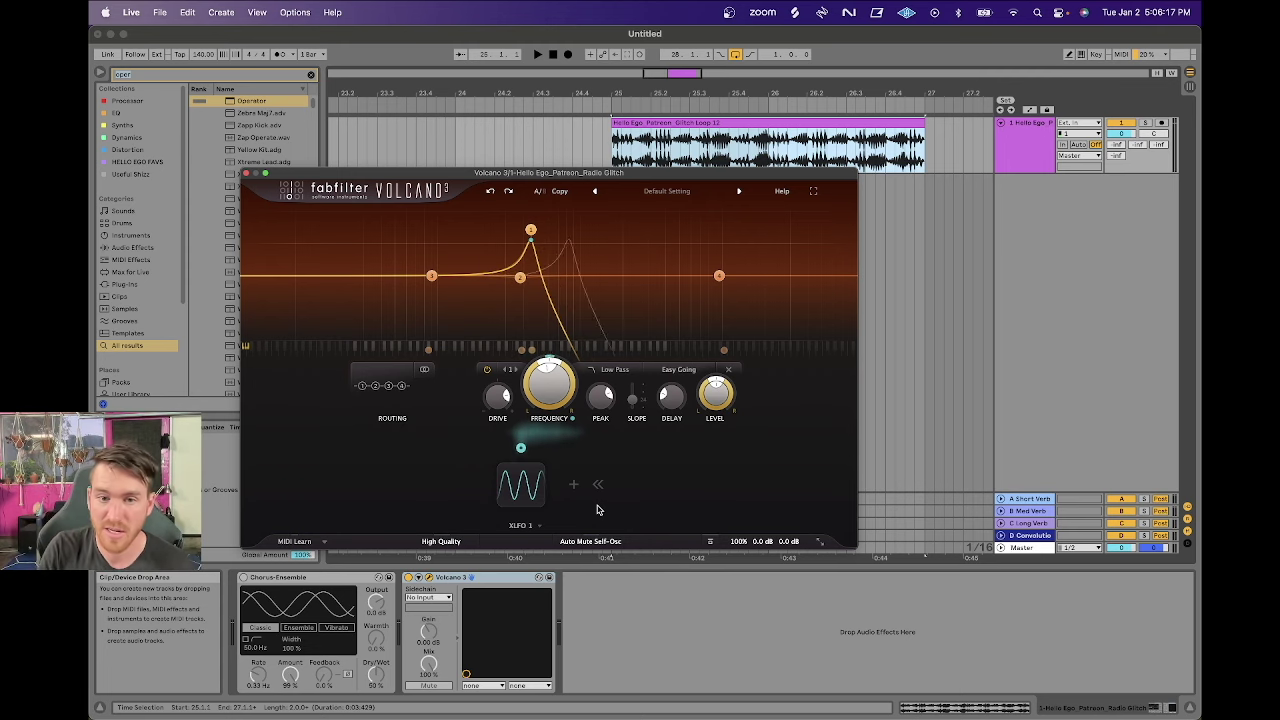
Play the loop and vary XLFO 1's sync mode between 1/4 and 2, finishing on free-running at 1 Hz.
mouse_move(518, 492)
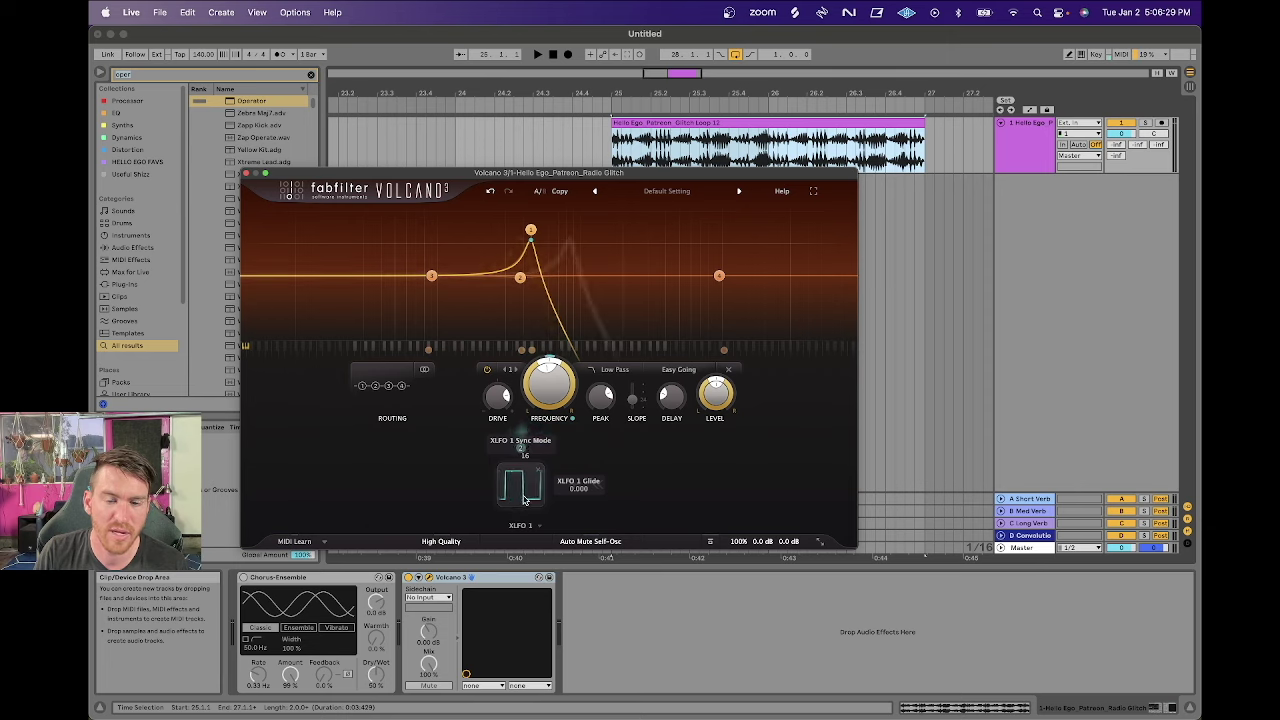
scroll(523, 483, down, 3)
key(space)
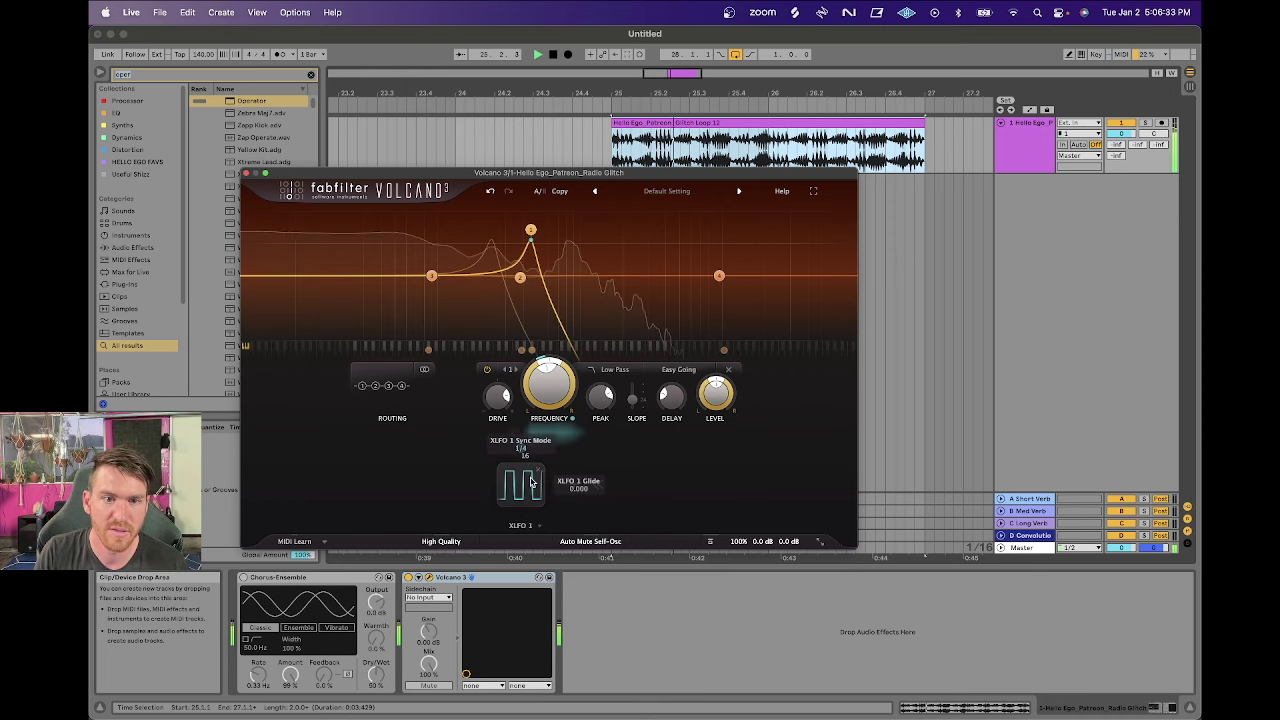
scroll(528, 484, down, 1)
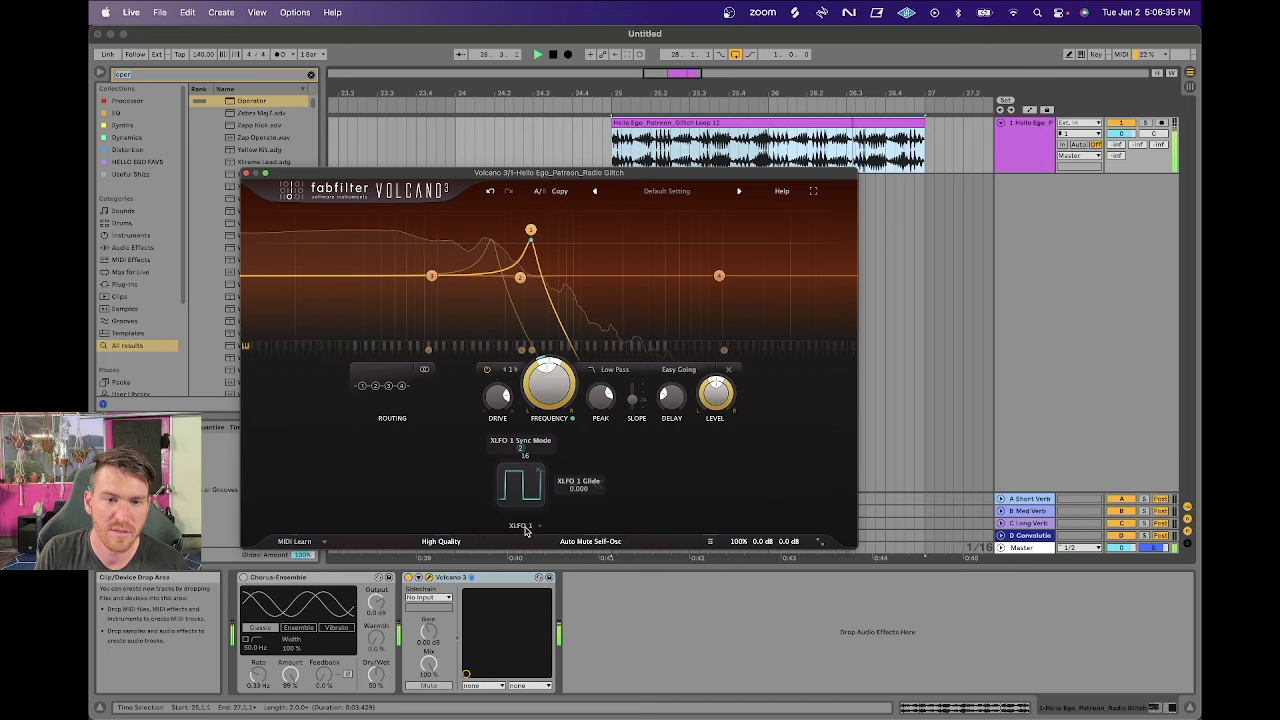
scroll(520, 487, down, 1)
scroll(520, 487, down, 1)
scroll(520, 487, down, 1)
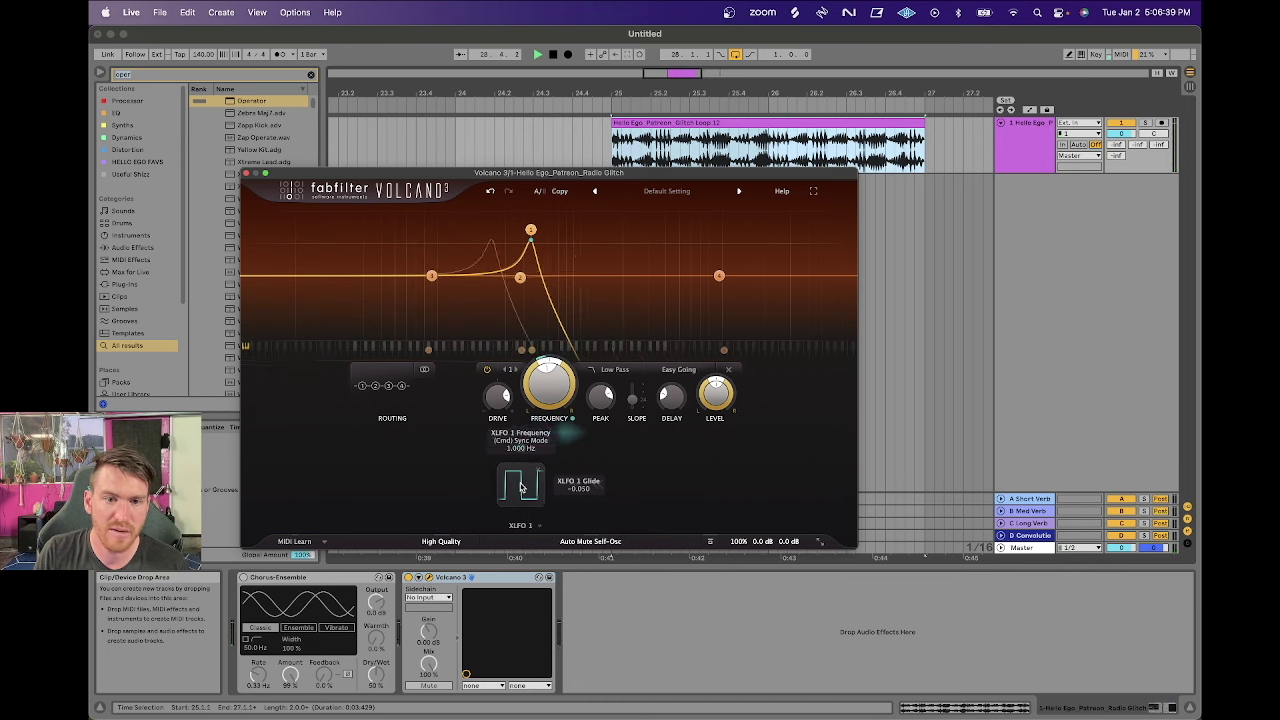
Sweep XLFO 1's free-running frequency up to 500 Hz and glide up to 1.000, and return to a slow rate with 0.000 glide.
scroll(520, 487, up, 3)
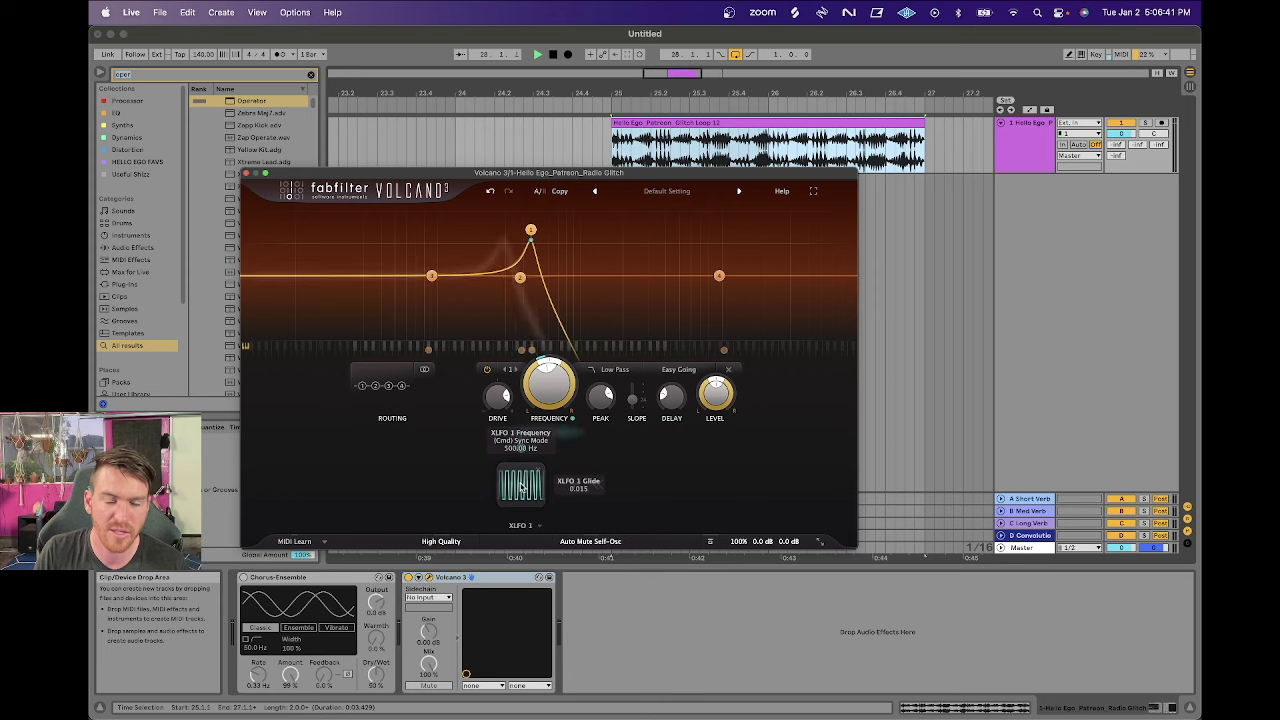
scroll(520, 506, up, 5)
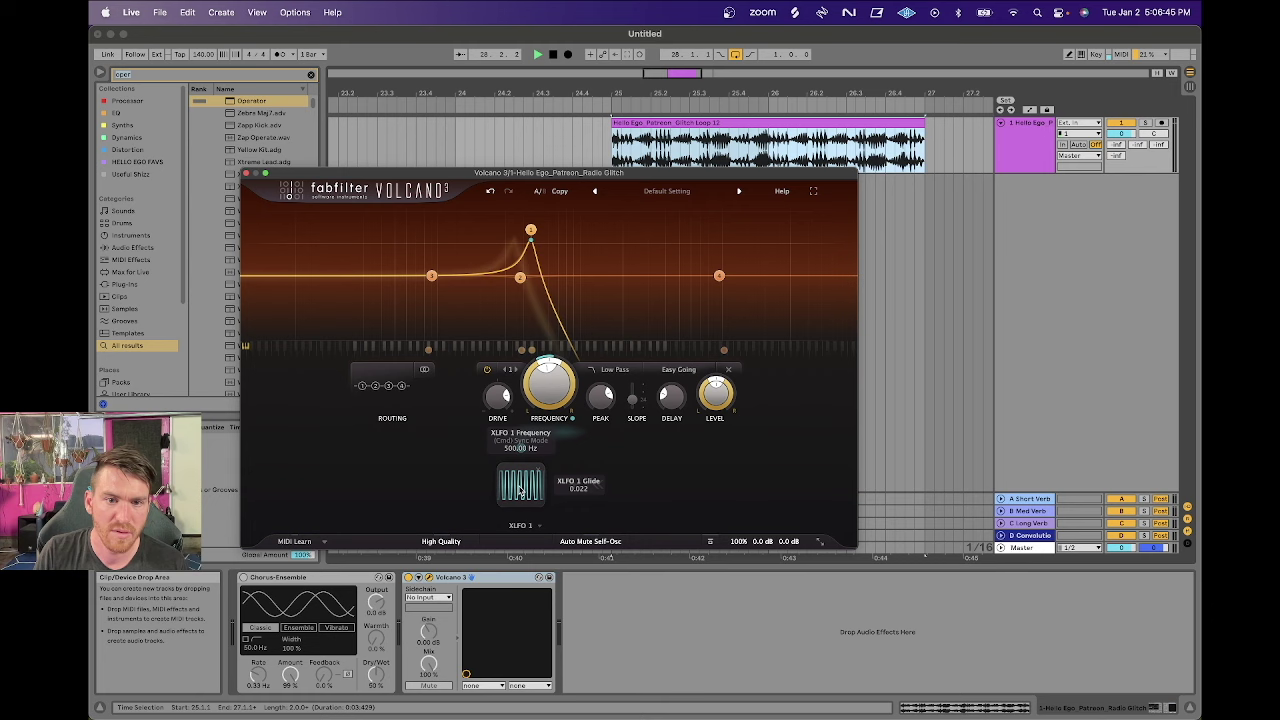
scroll(520, 487, down, 2)
scroll(519, 488, up, 3)
scroll(520, 488, down, 4)
scroll(520, 488, up, 5)
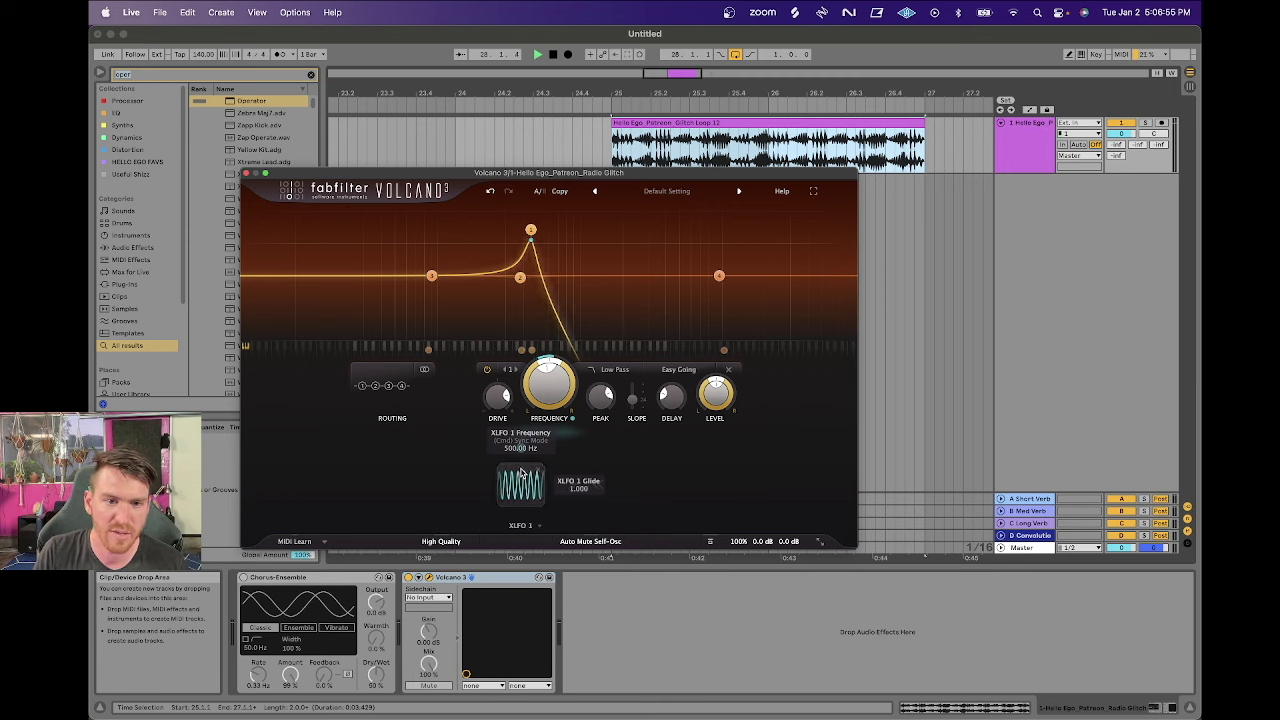
scroll(520, 492, down, 10)
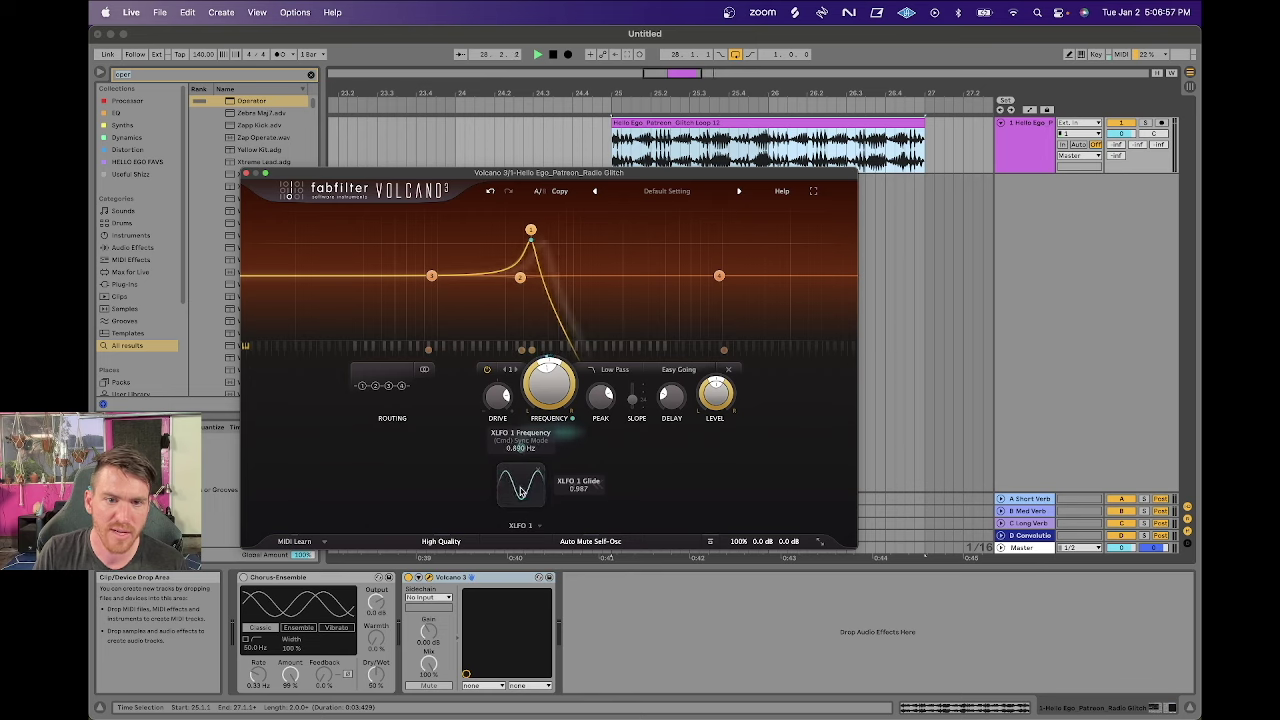
scroll(520, 492, down, 5)
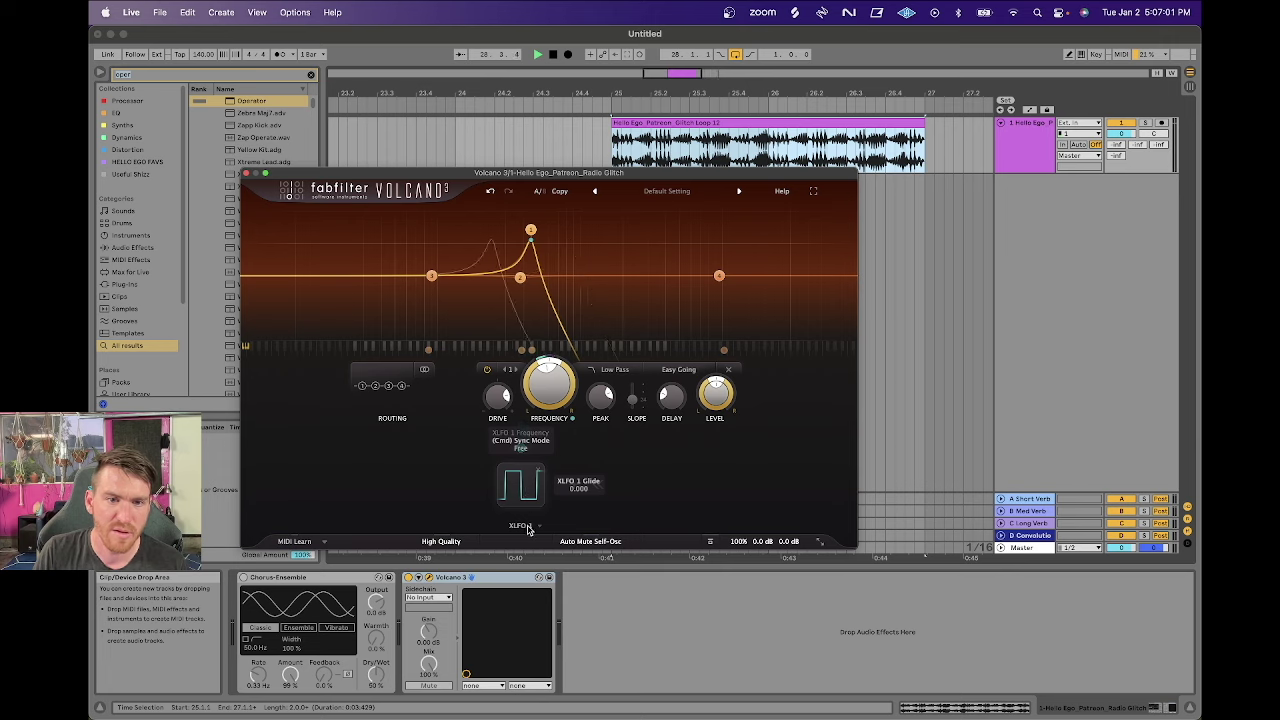
Sync XLFO 1 to the tempo and vary its rate and glide, ending at 1/8 with glide at about -0.51.
drag(520, 455, 521, 432)
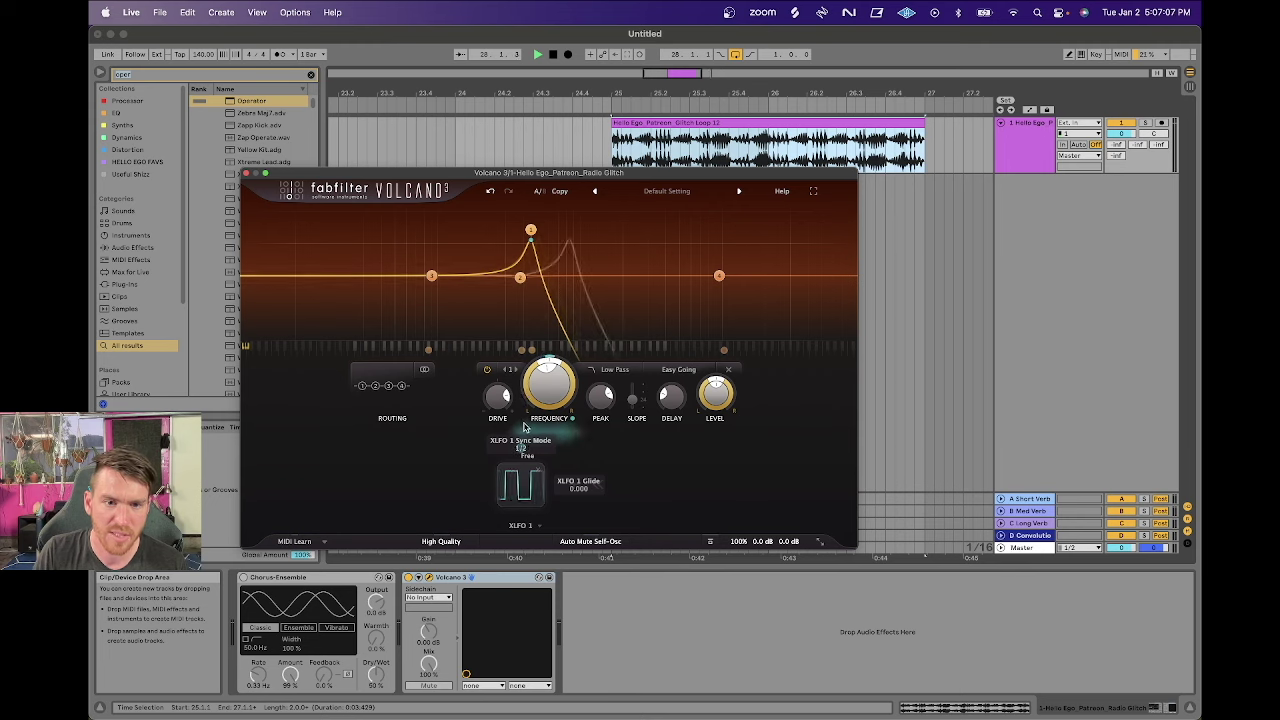
scroll(518, 490, up, 10)
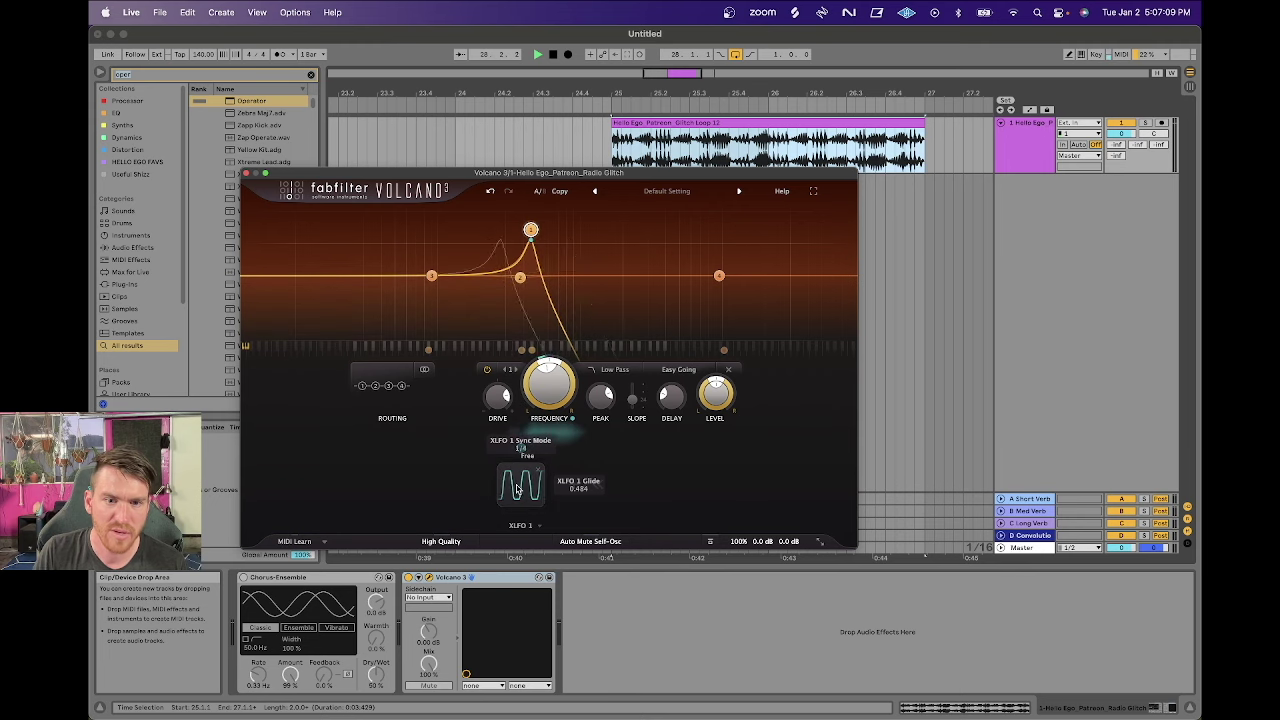
scroll(518, 490, down, 6)
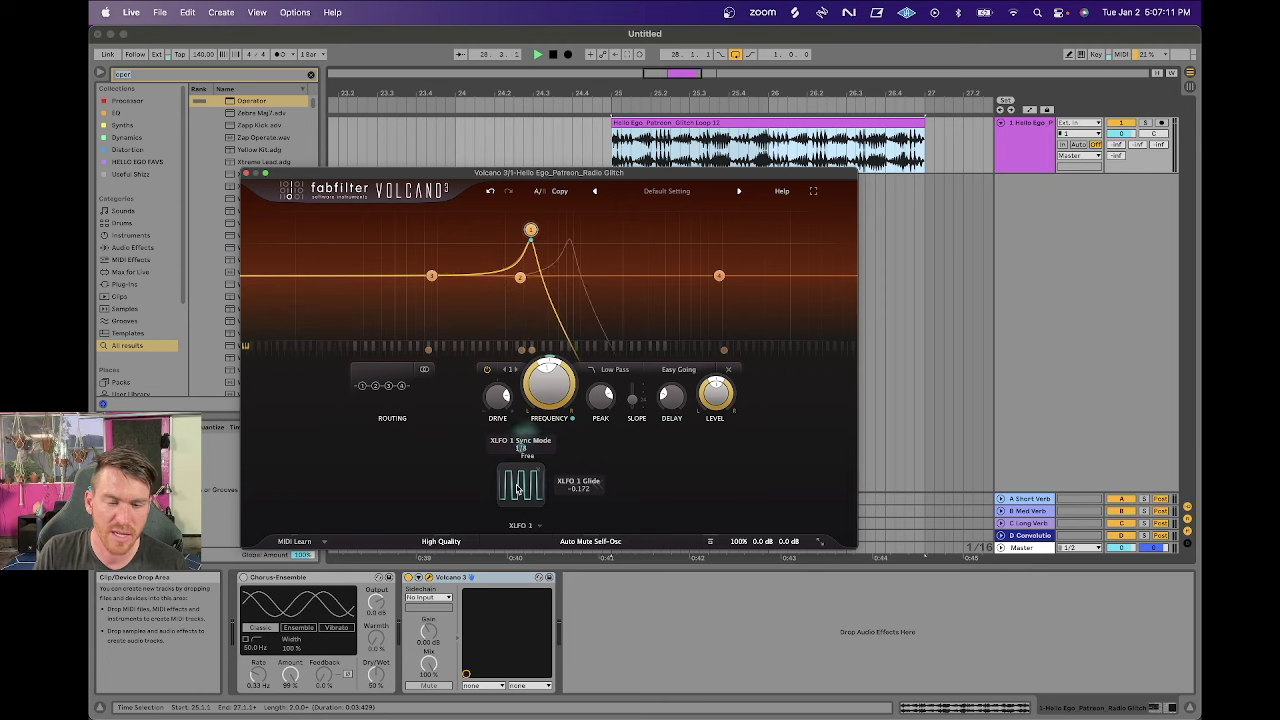
scroll(518, 490, up, 5)
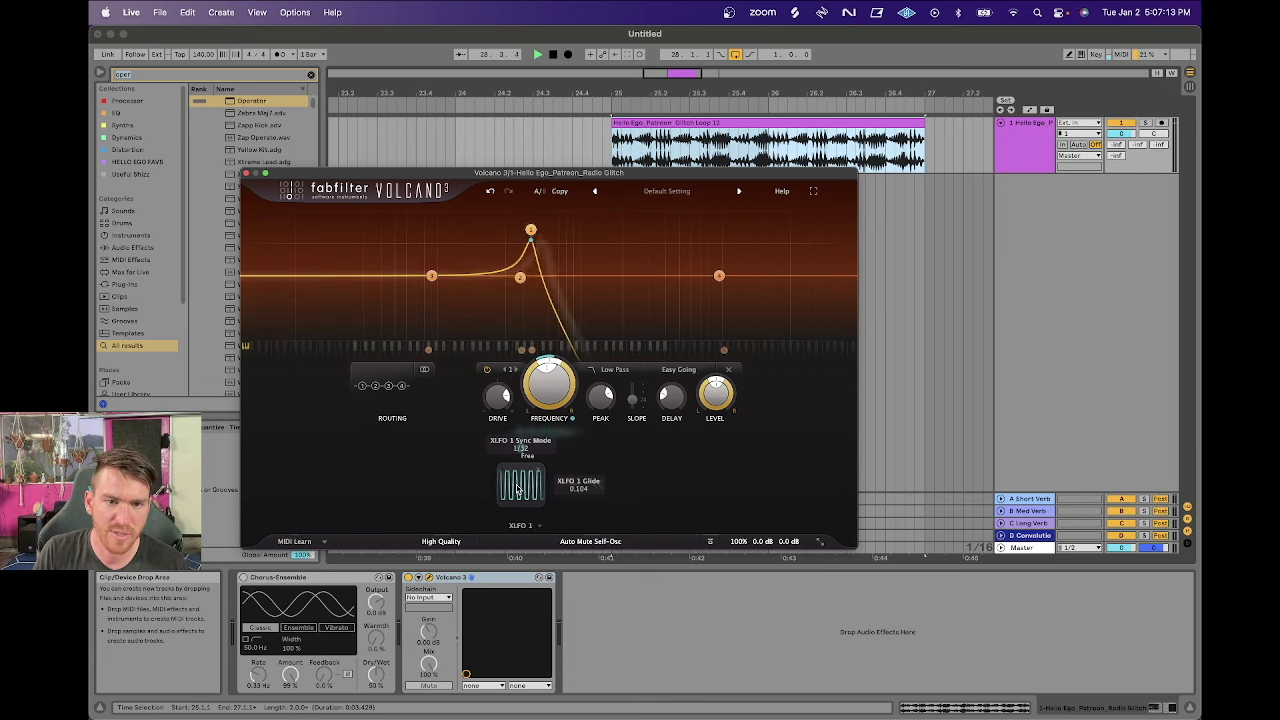
scroll(518, 490, down, 12)
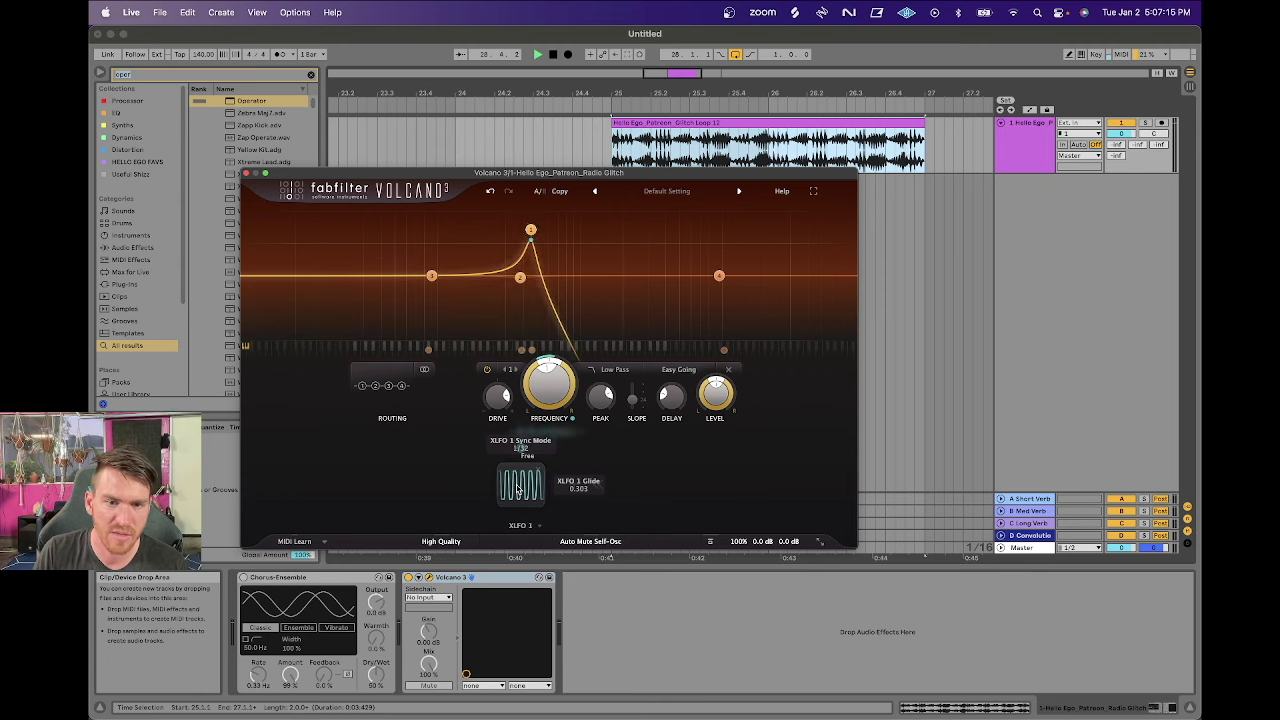
scroll(518, 490, down, 2)
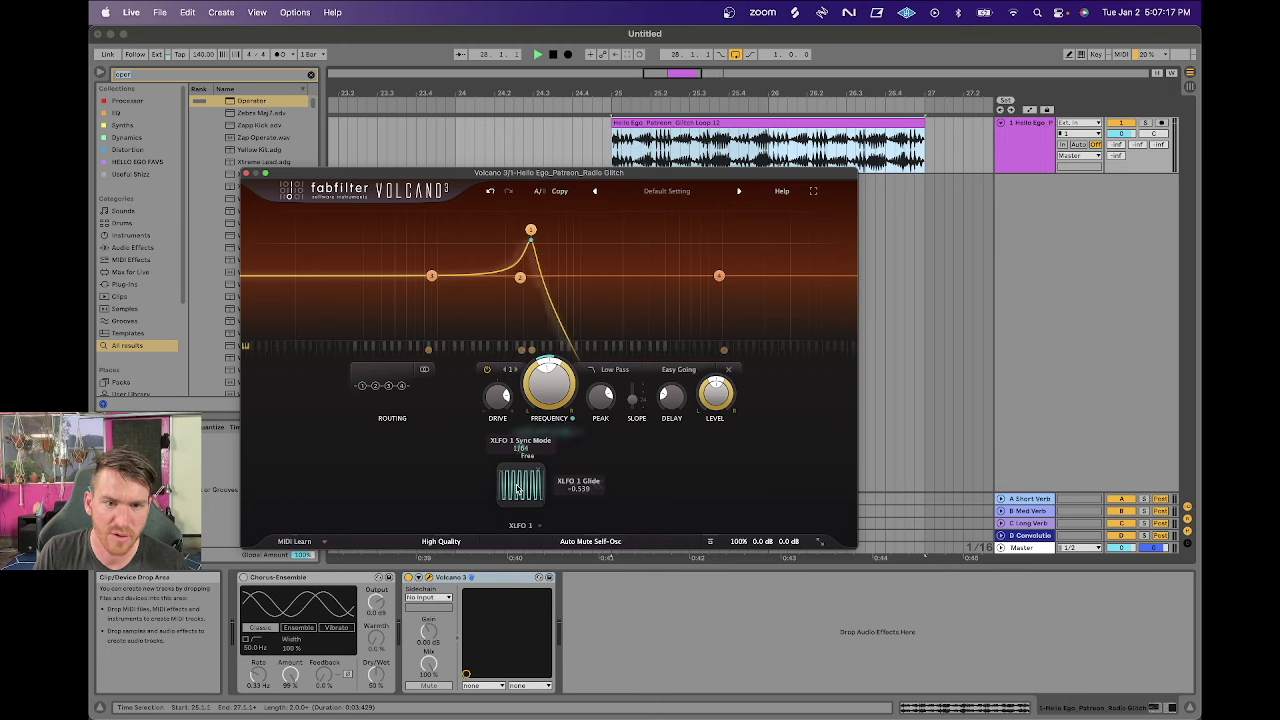
scroll(518, 489, down, 2)
scroll(518, 489, up, 5)
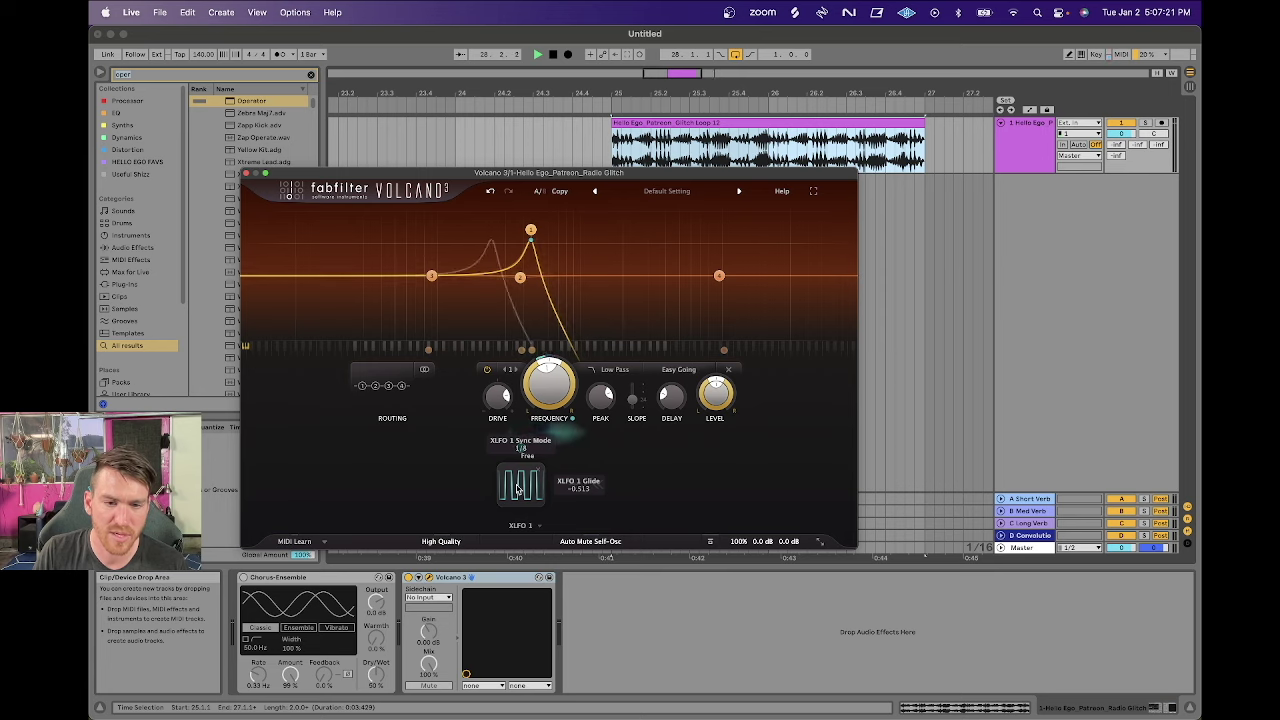
Load the 12 Step Sequence 1 preset into XLFO 1, audition it briefly, and expand its step editor.
click(540, 526)
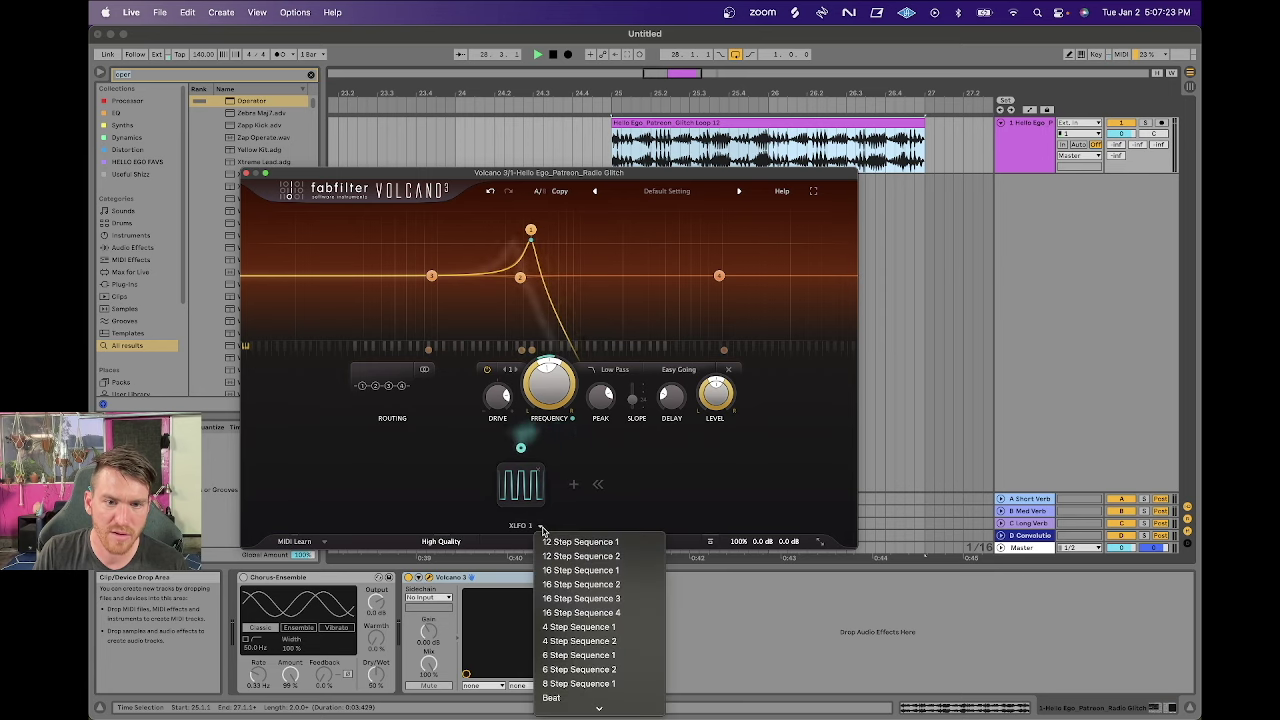
click(553, 541)
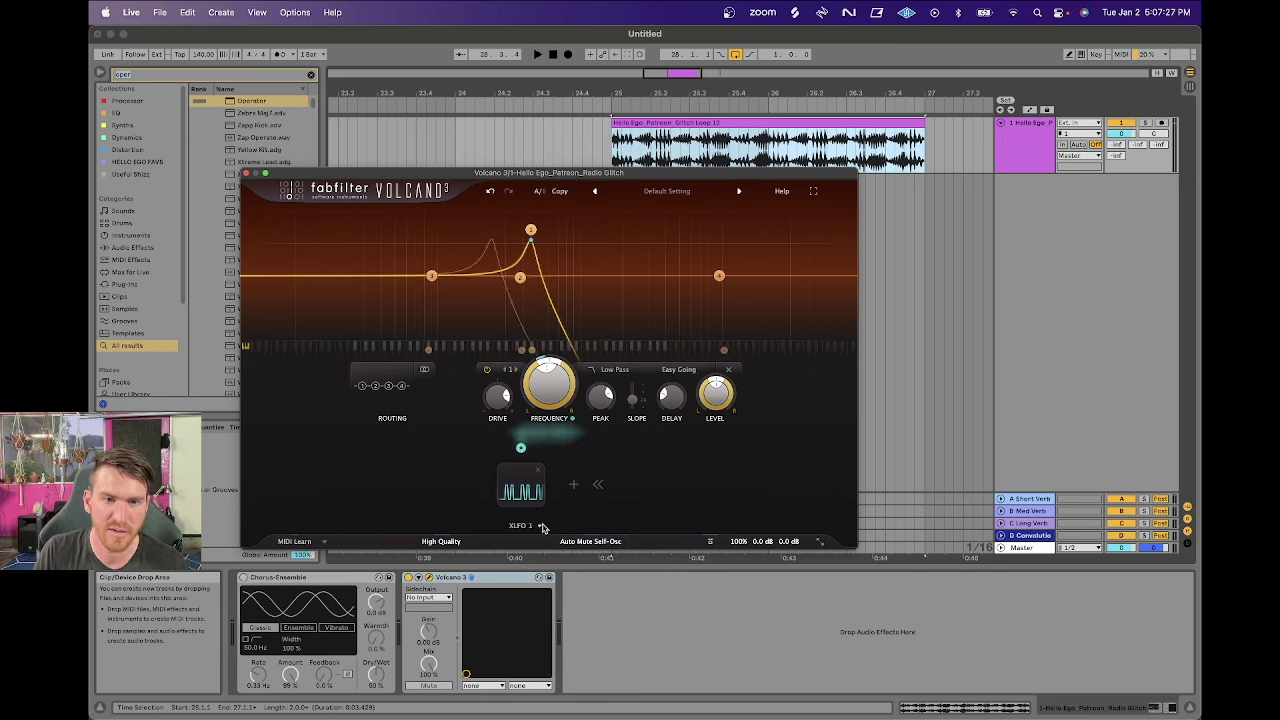
key(space)
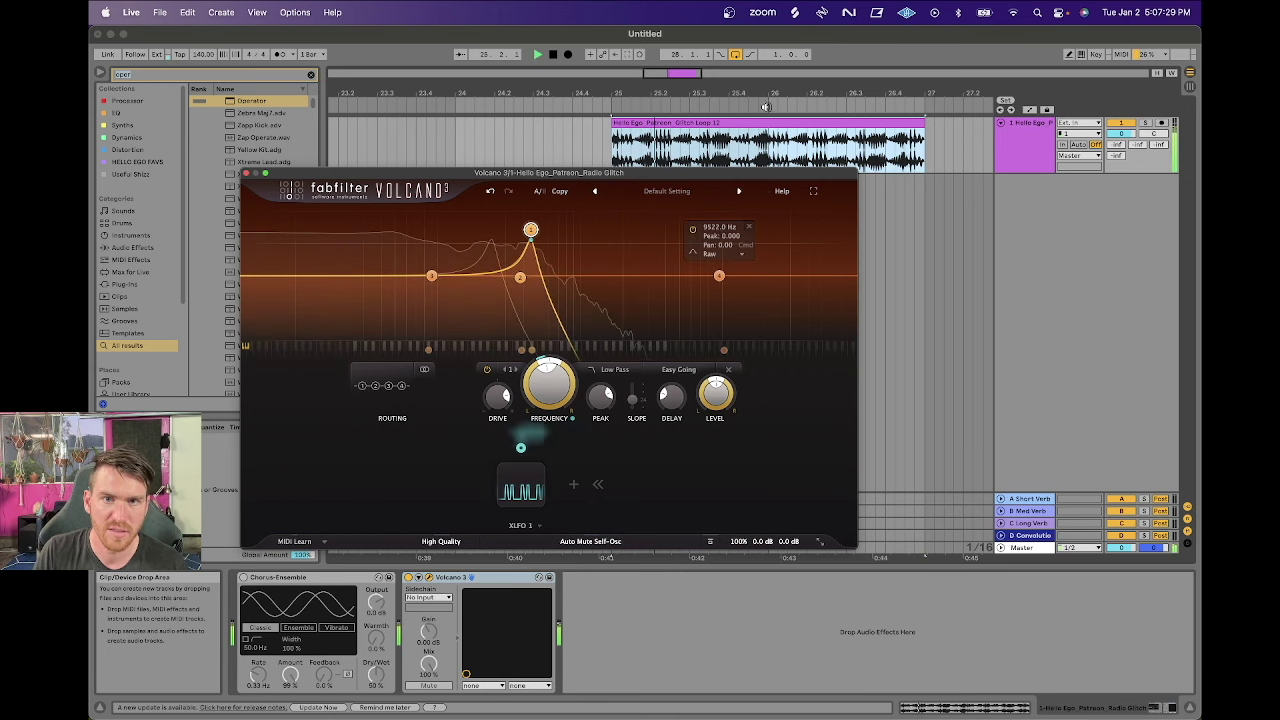
key(space)
click(545, 494)
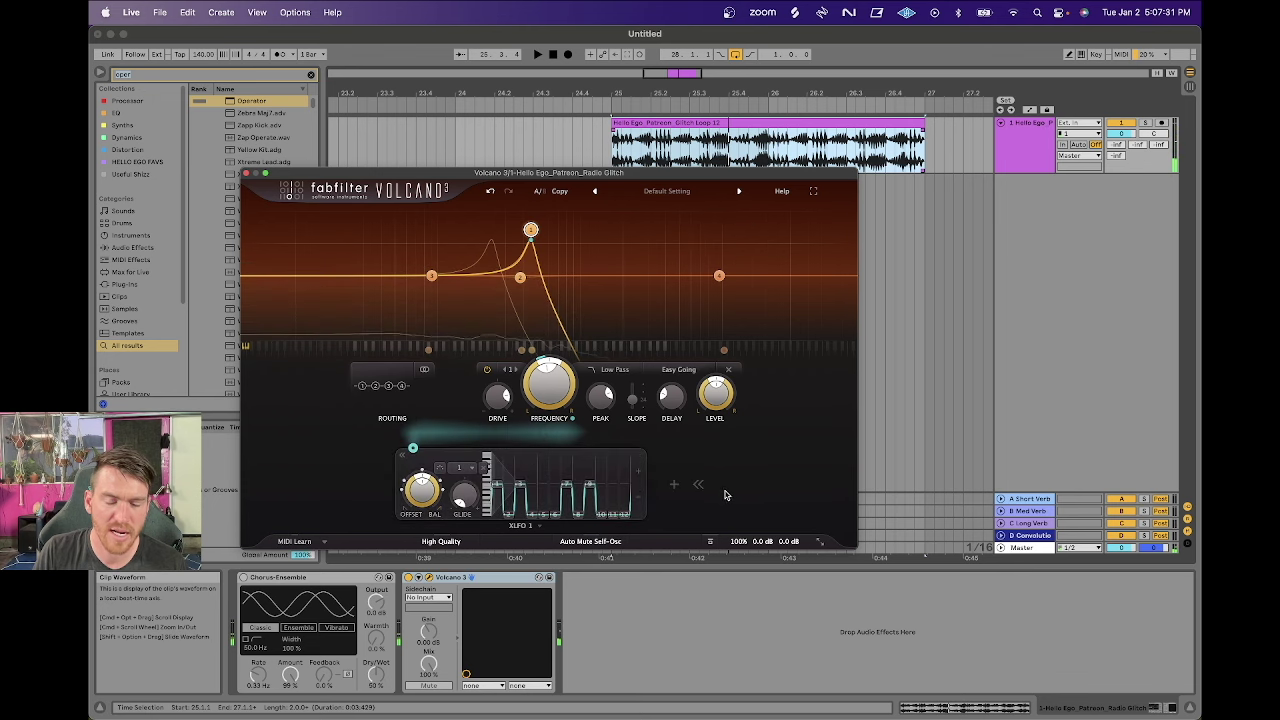
click(538, 525)
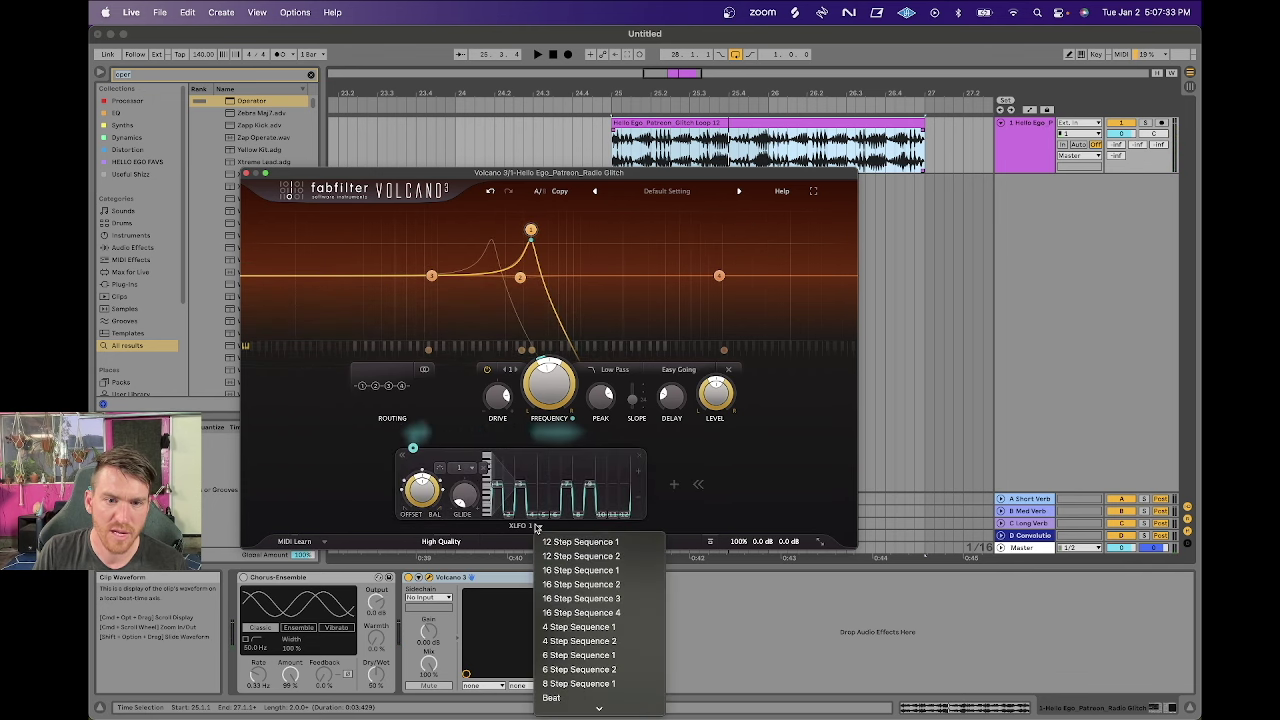
click(538, 525)
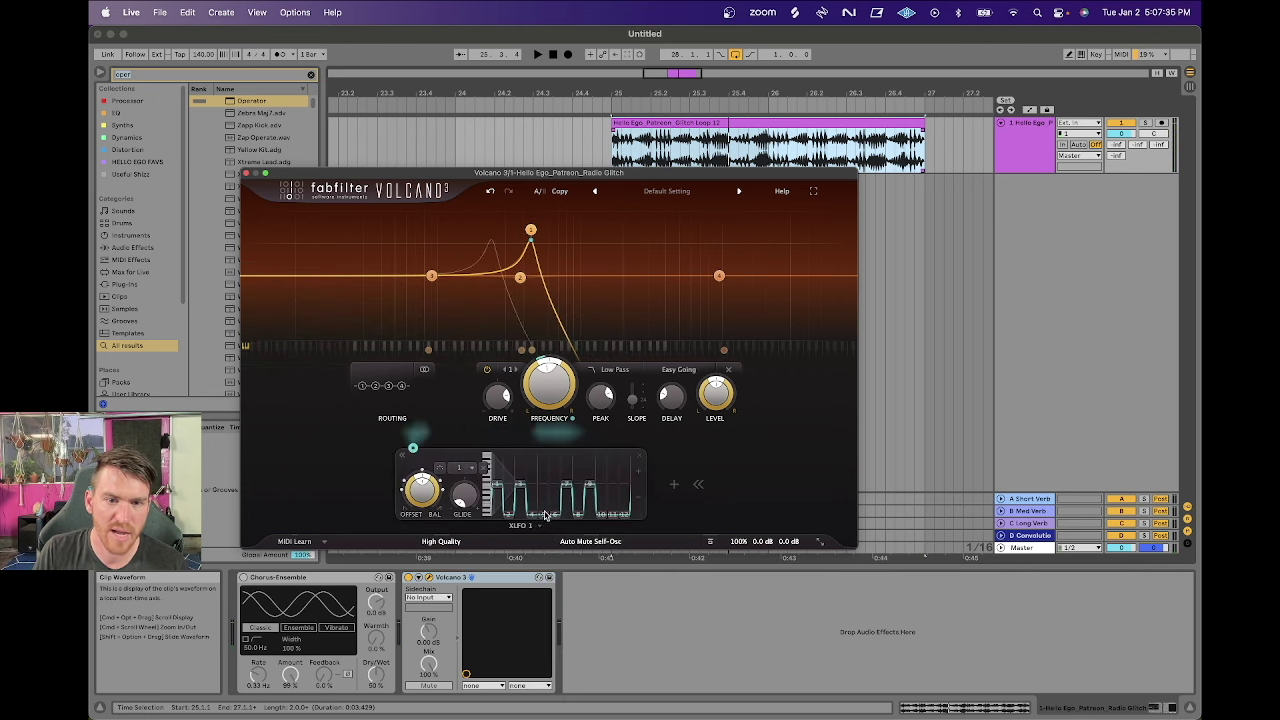
Redraw XLFO 1's step levels into a custom varied pattern, with one step near the end raised to the maximum.
drag(545, 515, 545, 471)
click(519, 471)
drag(620, 515, 613, 455)
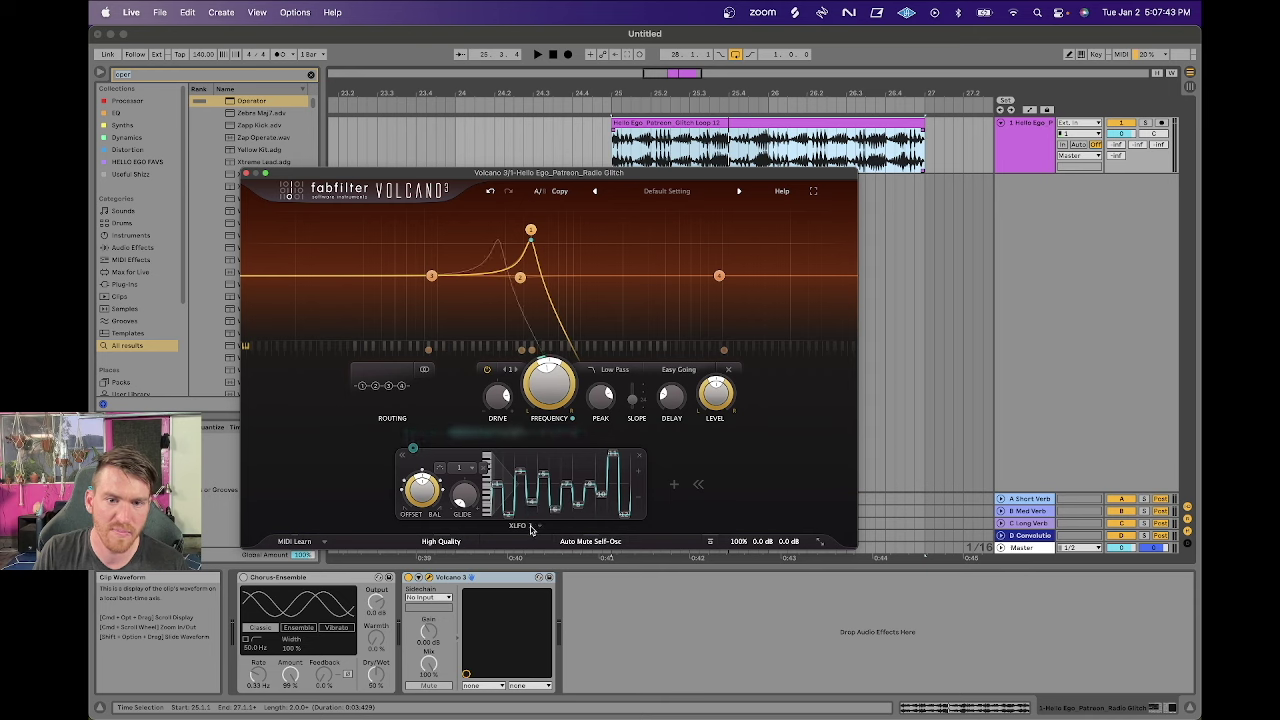
View the save dialog for storing XLFO 1's custom sequence as a preset, cancel it, and audition the sequence.
click(529, 527)
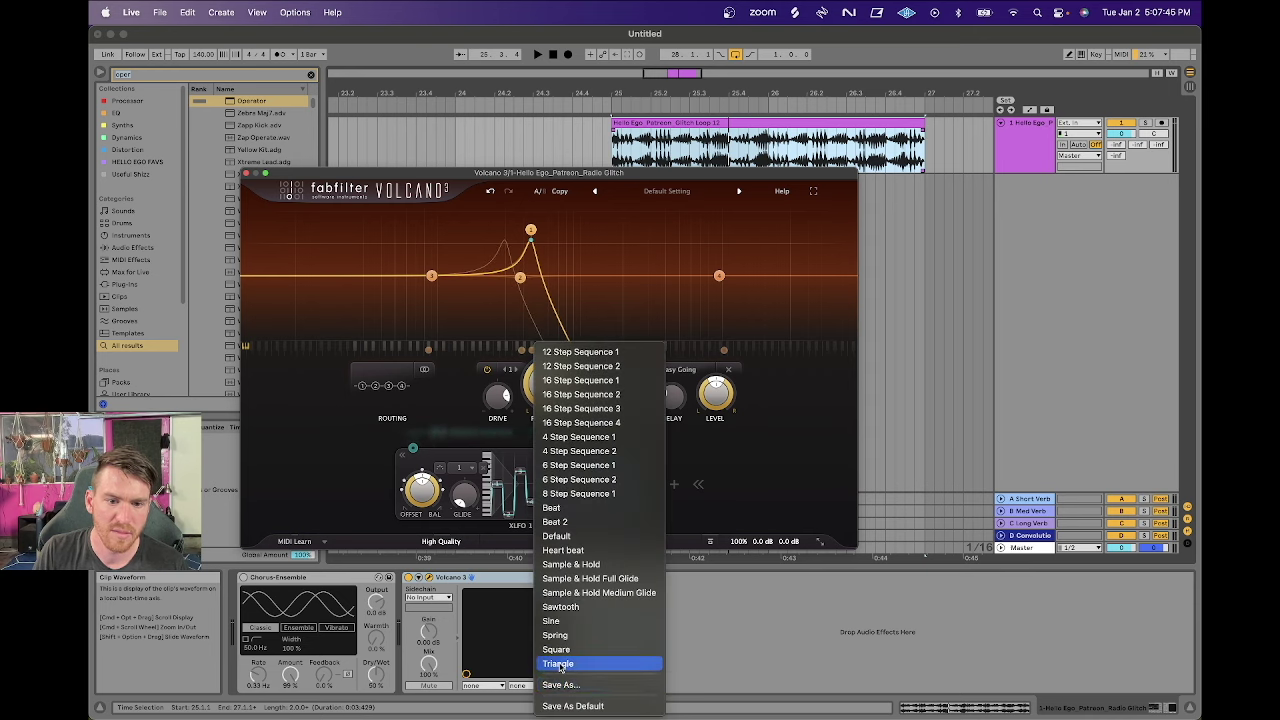
click(561, 685)
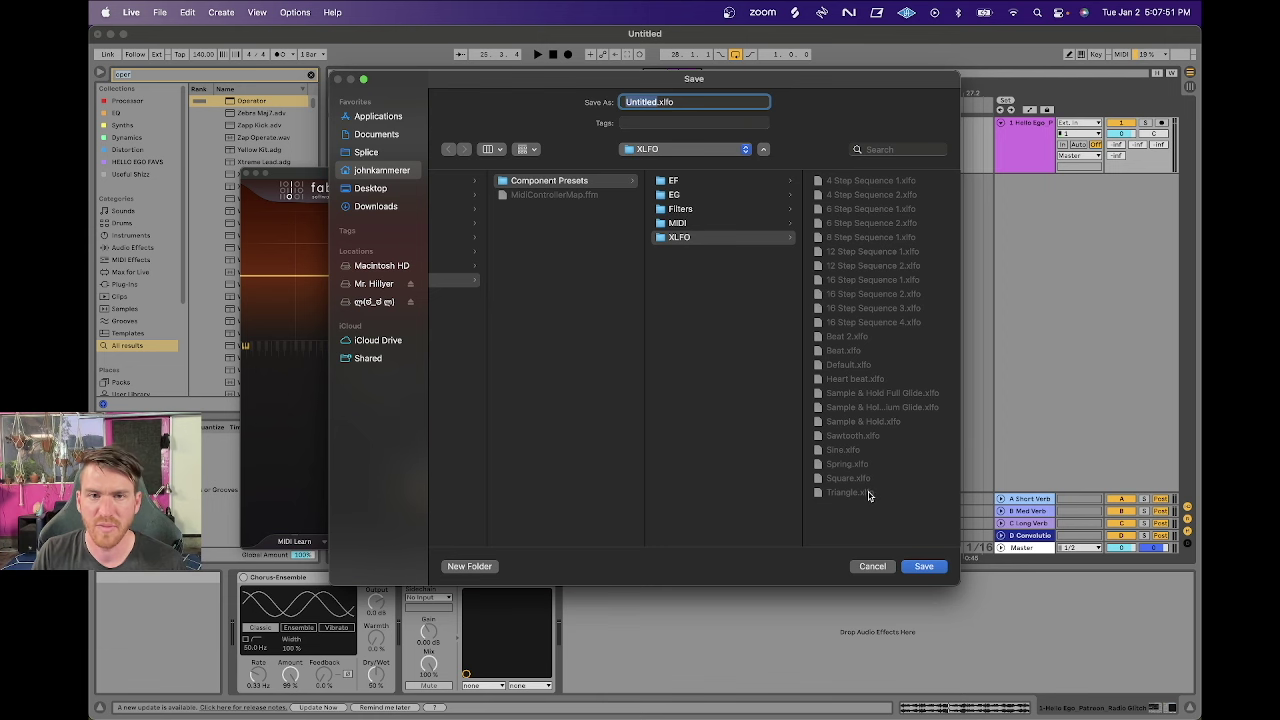
click(874, 567)
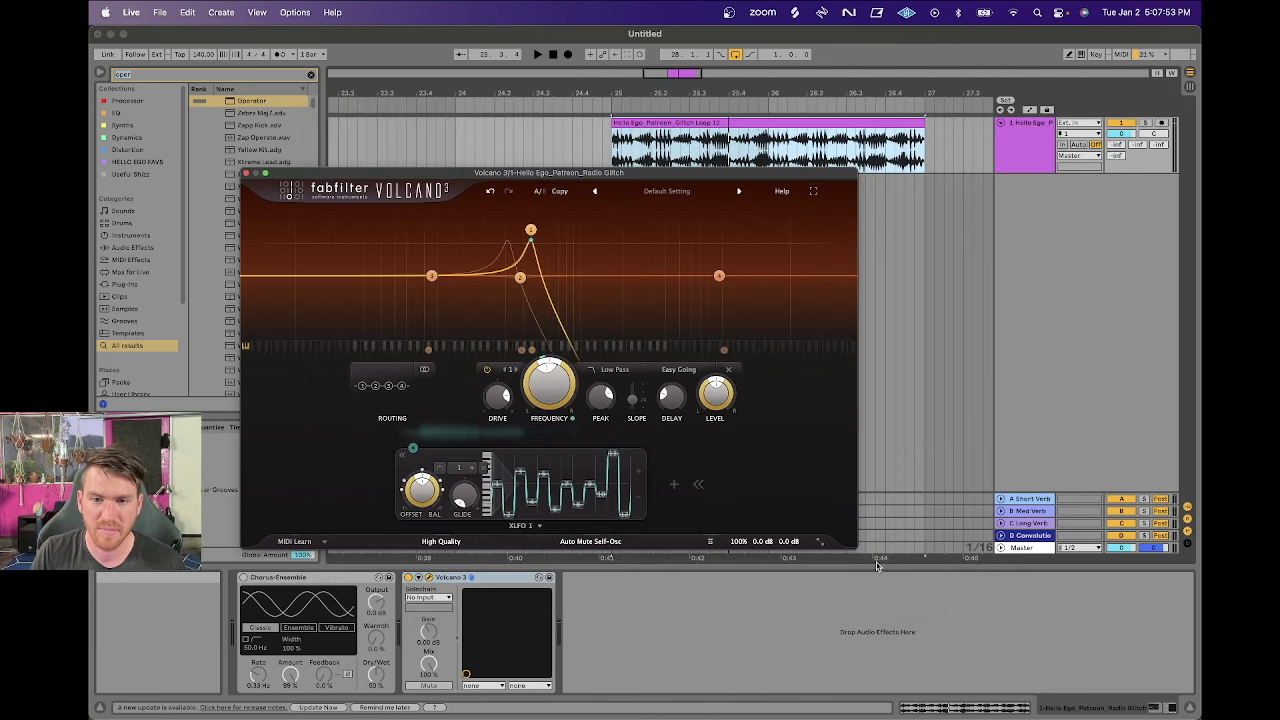
click(540, 526)
click(539, 528)
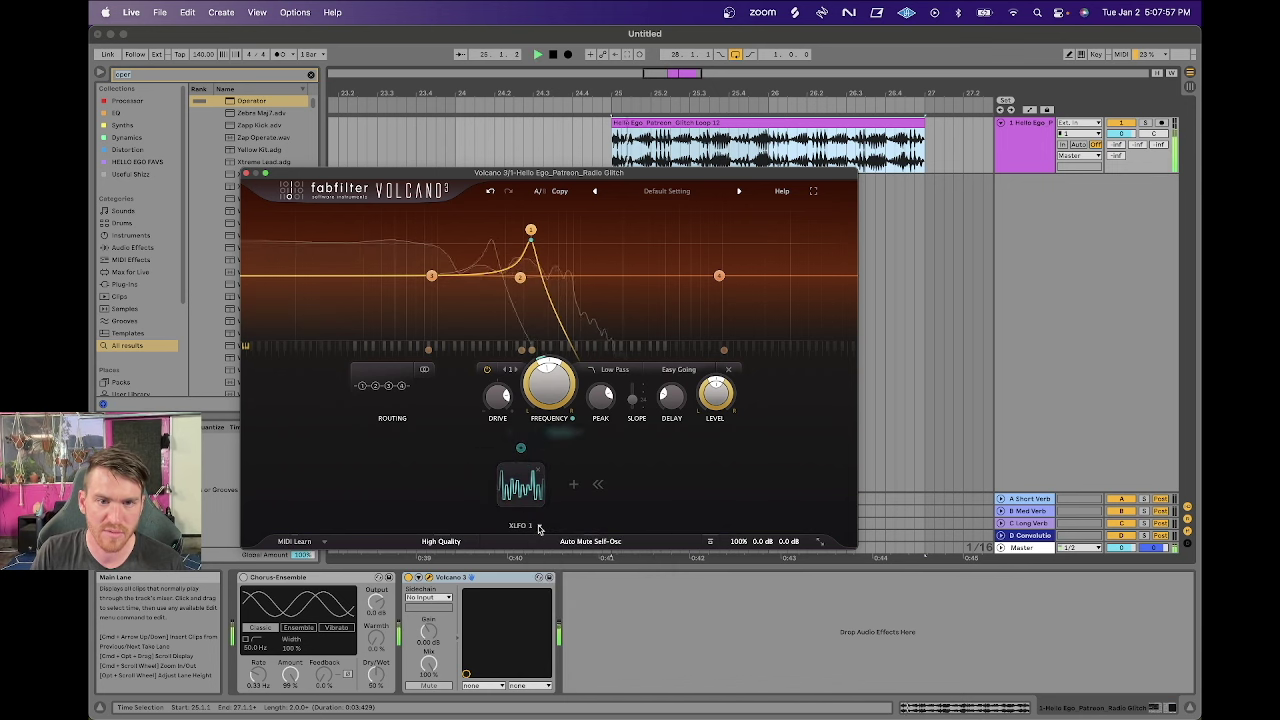
click(539, 528)
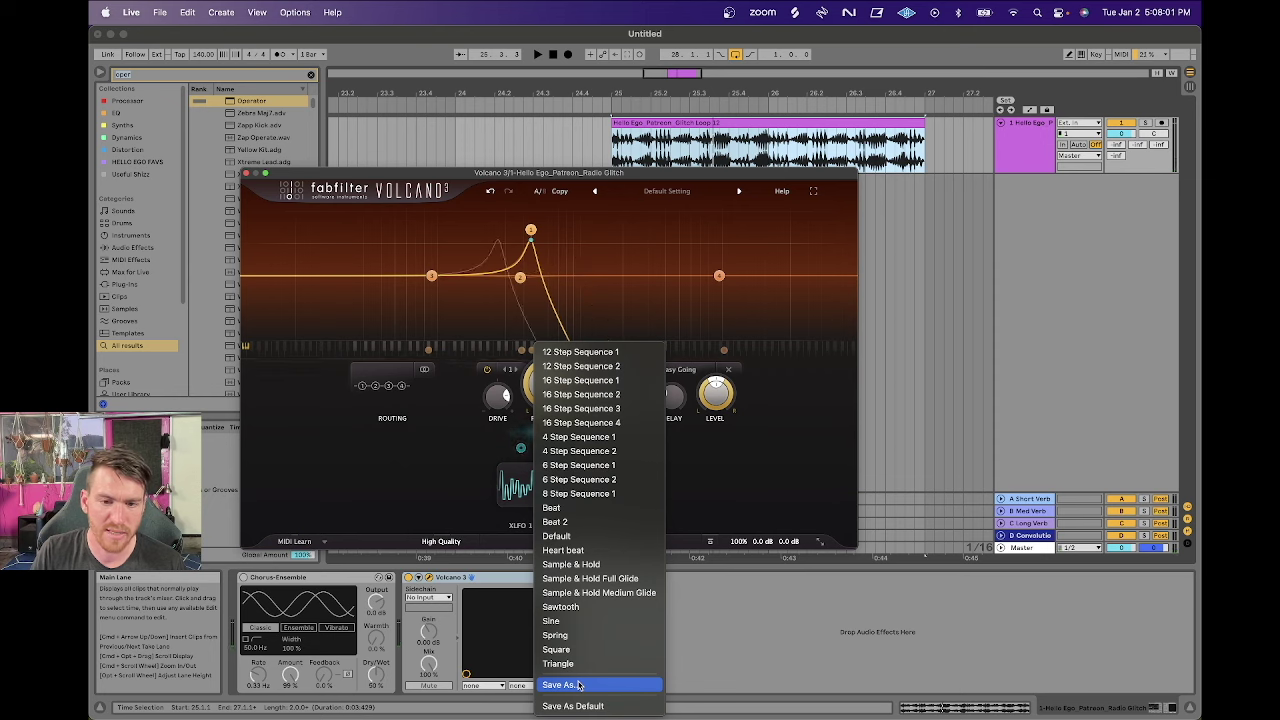
click(768, 457)
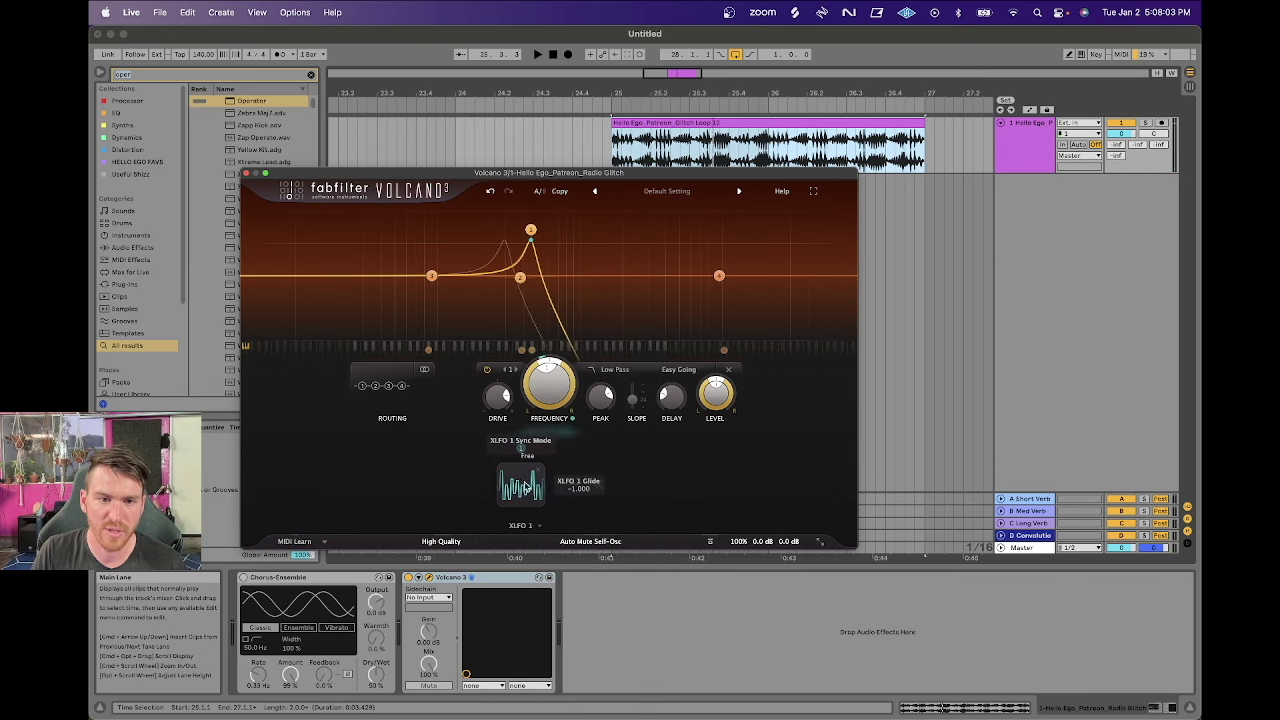
Adjust XLFO 1's rate and glide, setting the sync mode to 8 and the glide to about -0.68.
mouse_move(518, 498)
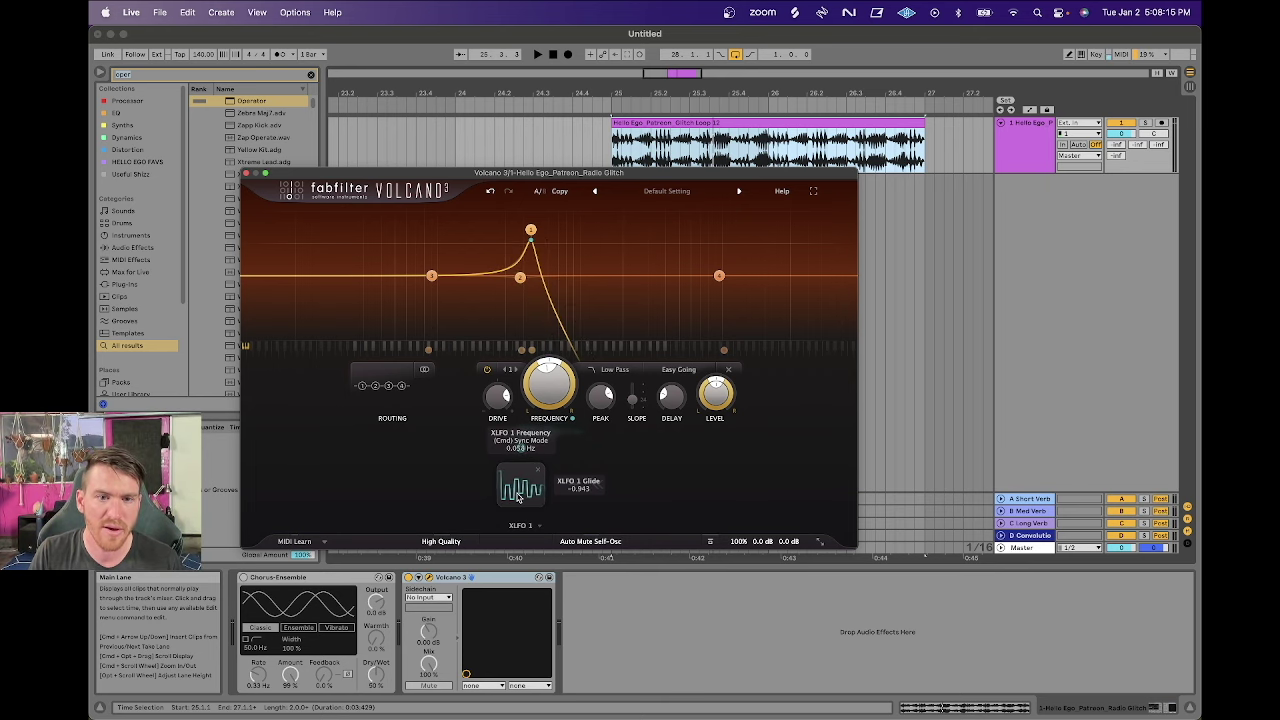
scroll(518, 497, up, 5)
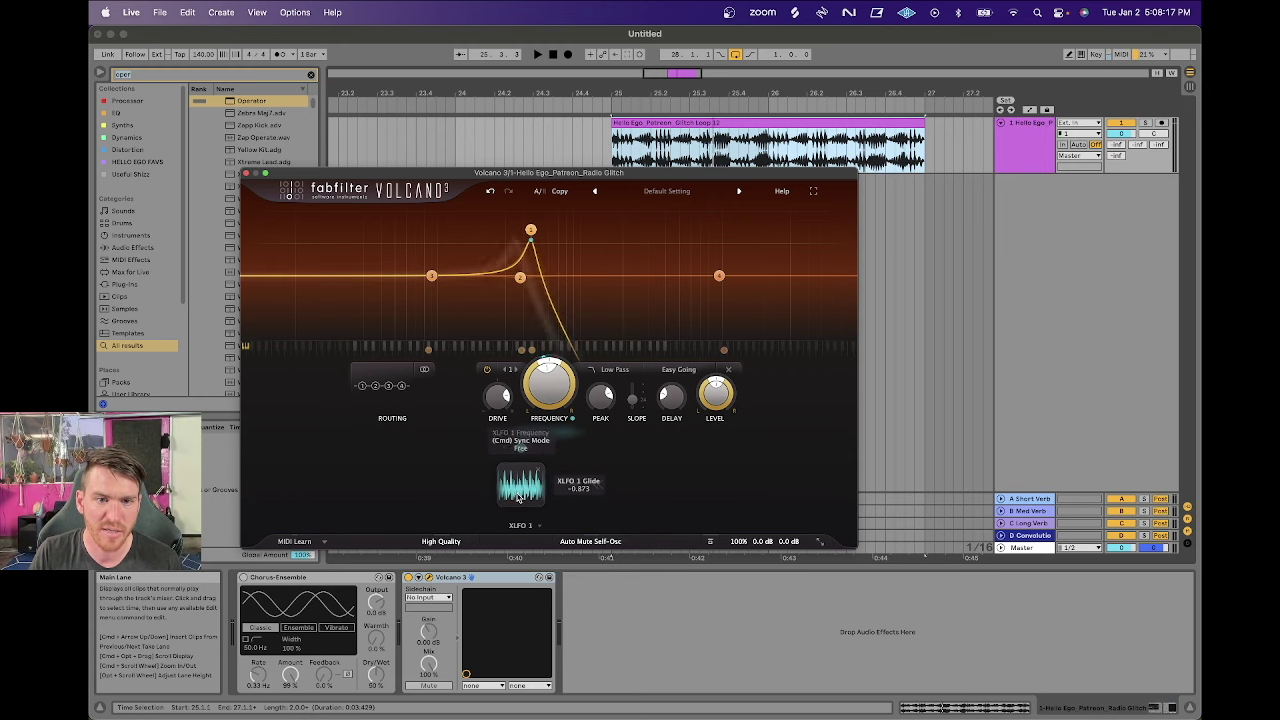
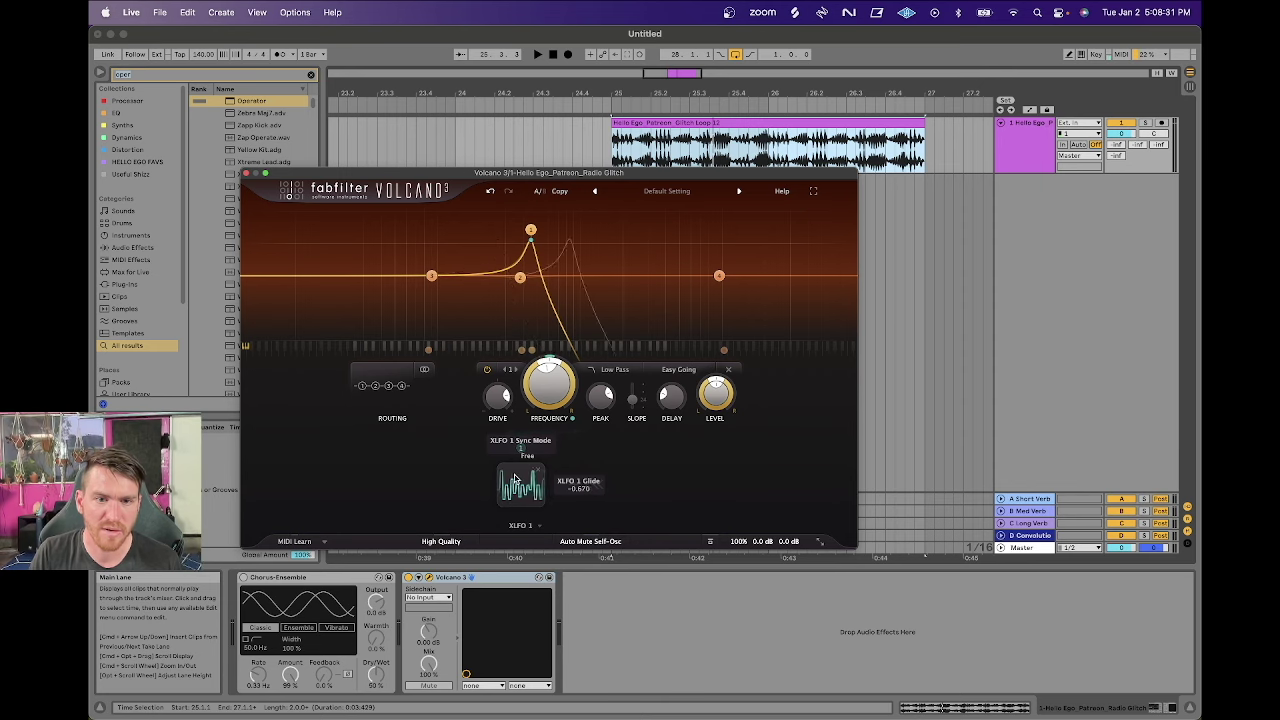
drag(515, 480, 527, 477)
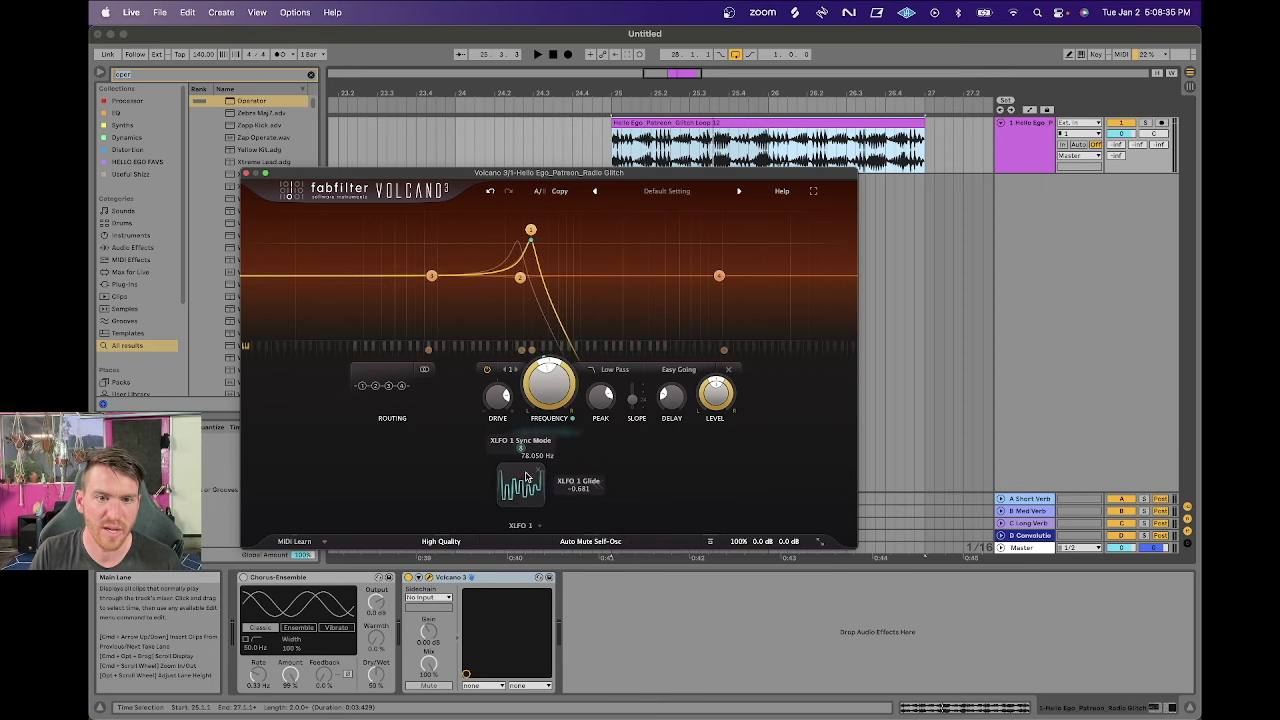
Set XLFO 1's sync mode to 1/2 with a glide of about 0.41, and remove XLFO 1 from the modulation sources.
scroll(527, 488, up, 3)
scroll(507, 487, down, 5)
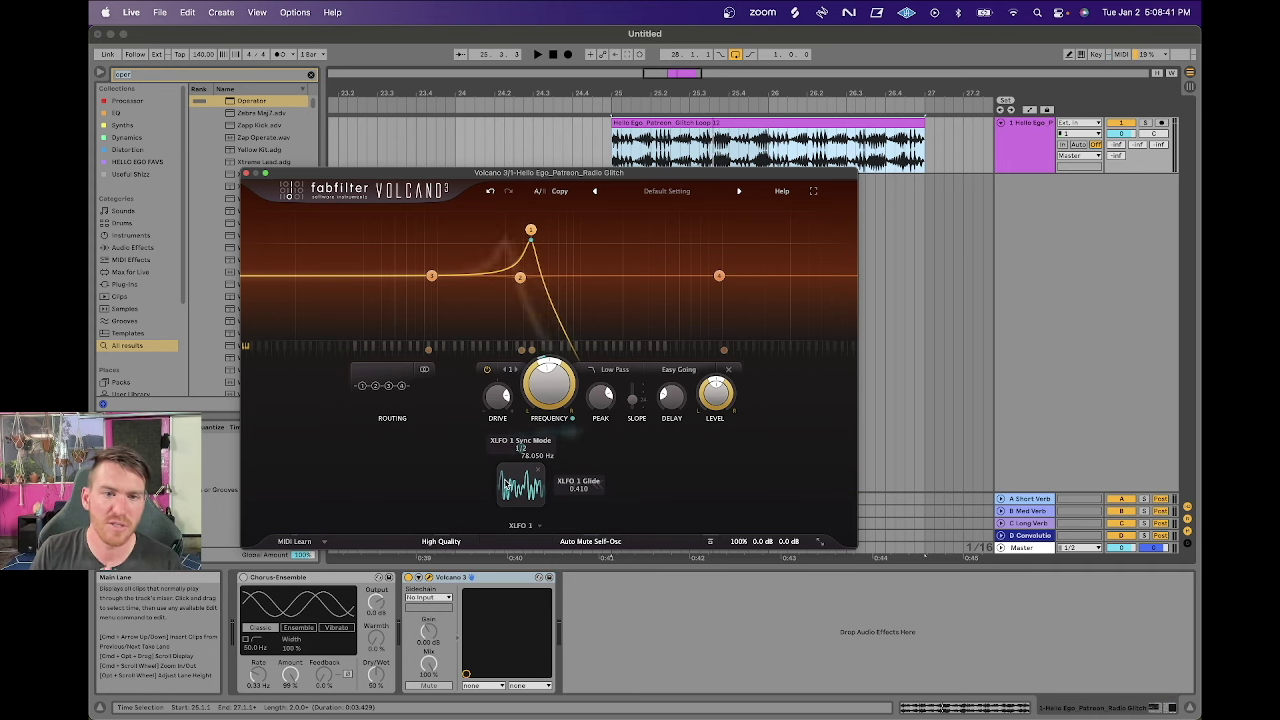
click(537, 472)
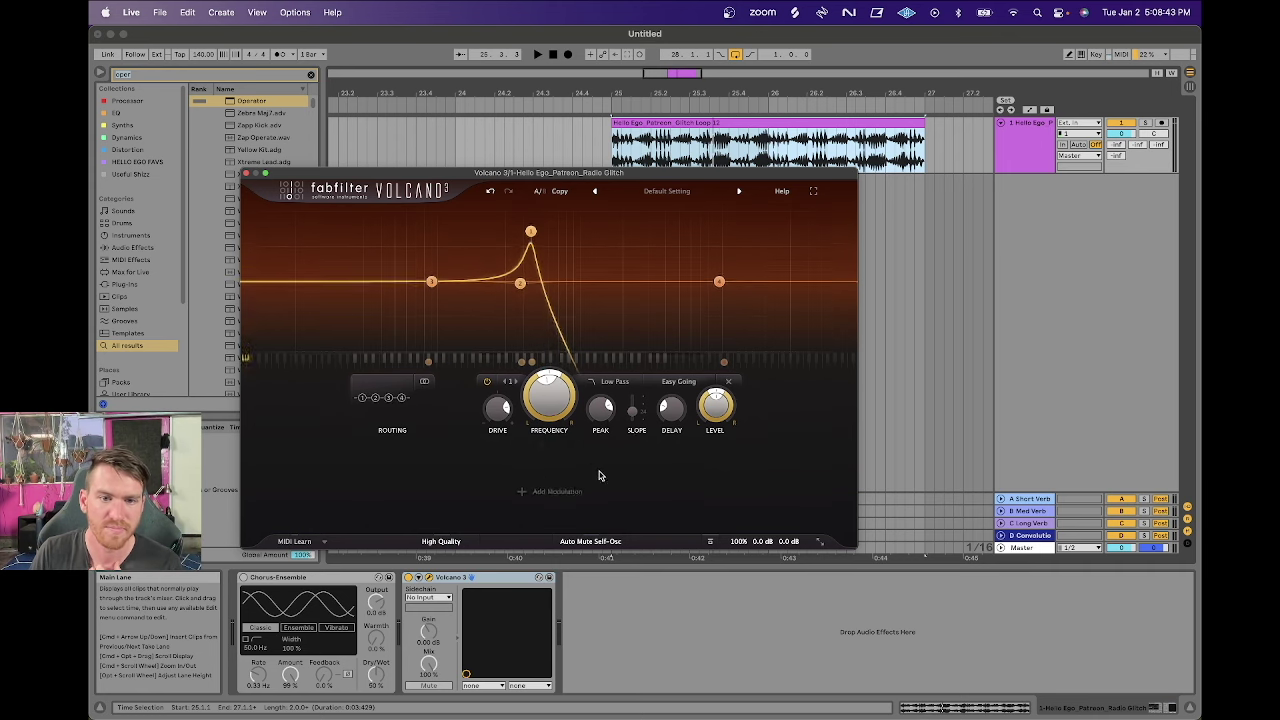
Add a slider modulation source, route it to Filter 1's frequency, and audition the filter while moving the slider.
click(545, 517)
click(550, 550)
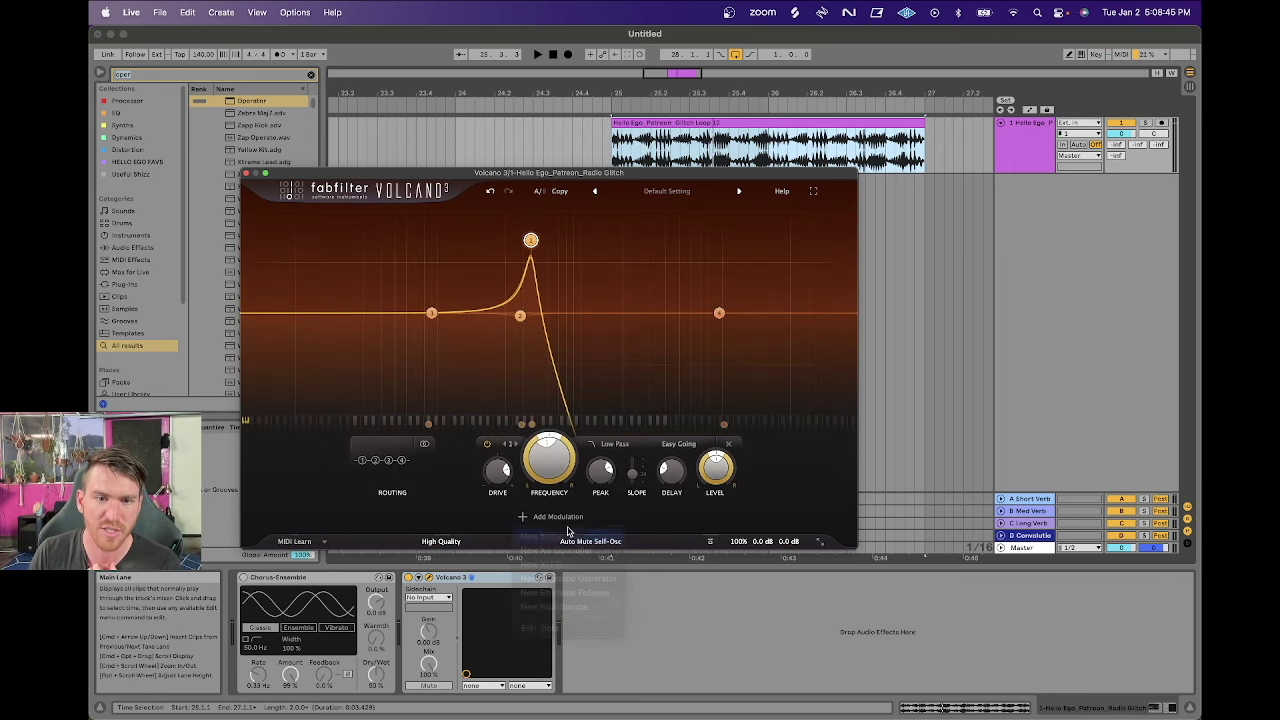
drag(533, 449, 595, 247)
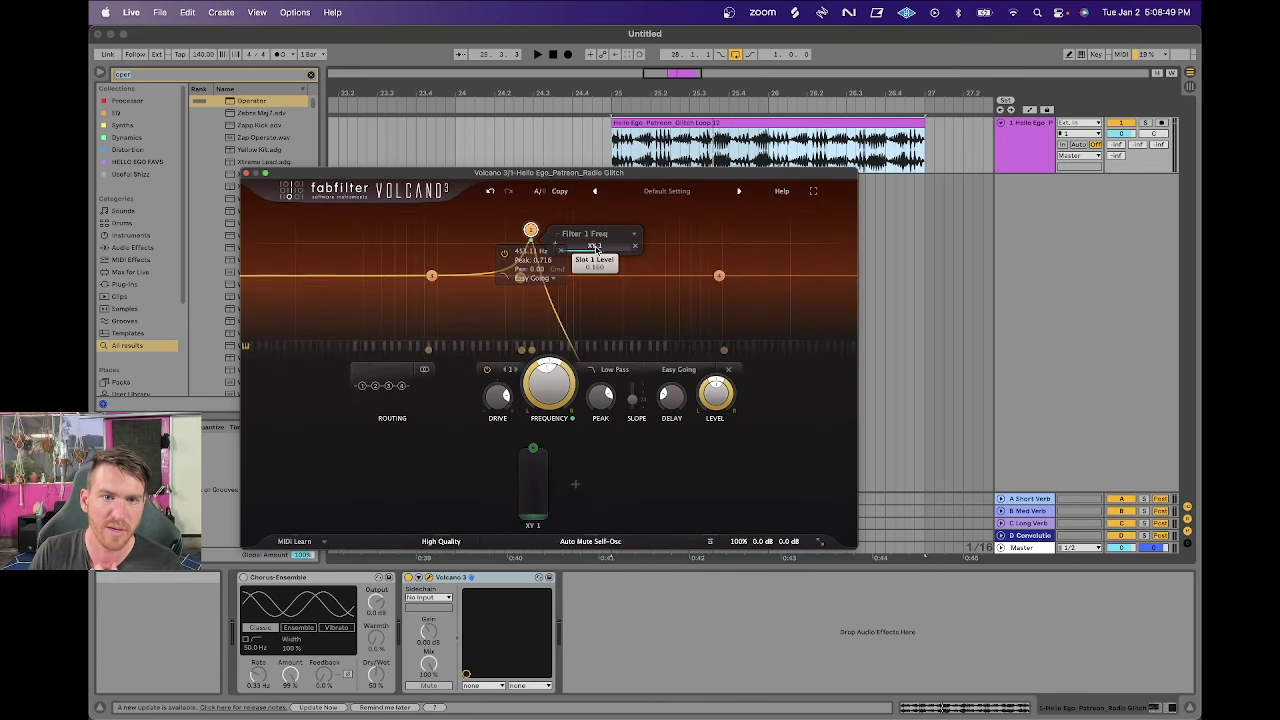
mouse_move(532, 515)
mouse_down()
mouse_move(527, 435)
mouse_move(536, 512)
mouse_up()
key(space)
Try the slider's -1…0…1 range, switch it back to 0…1, and raise the slider to its maximum.
right_click(540, 517)
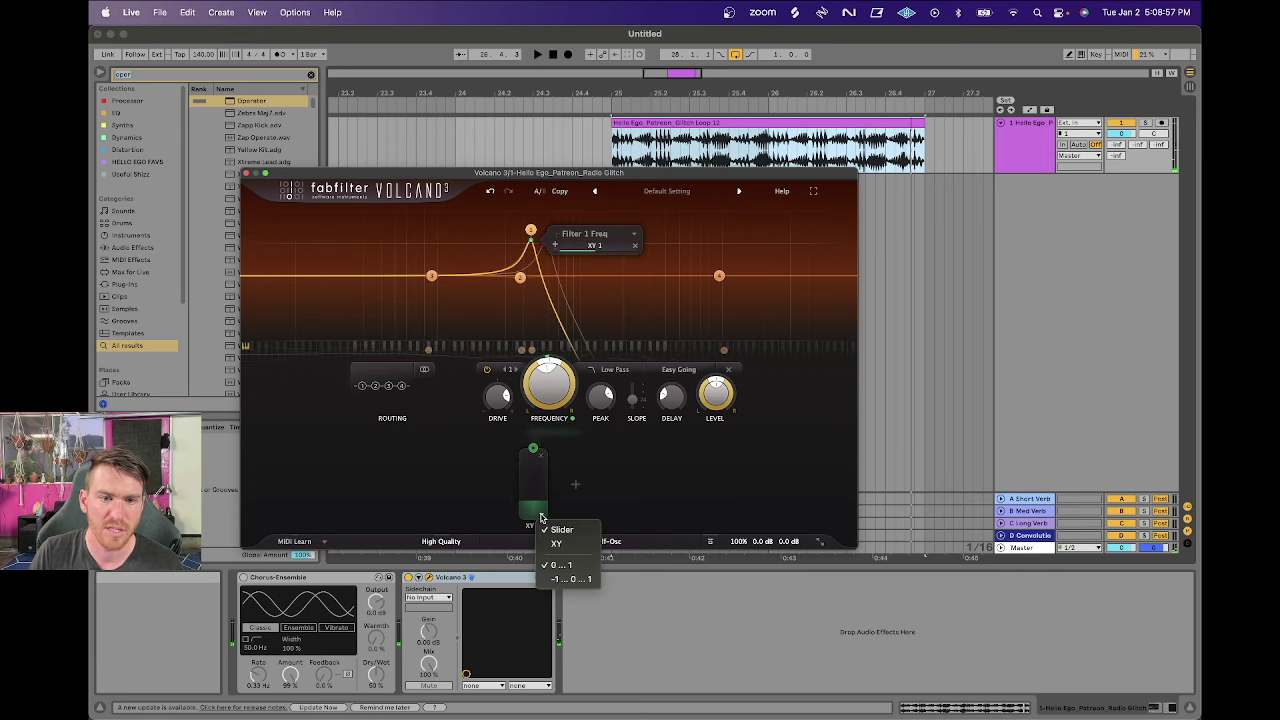
click(572, 578)
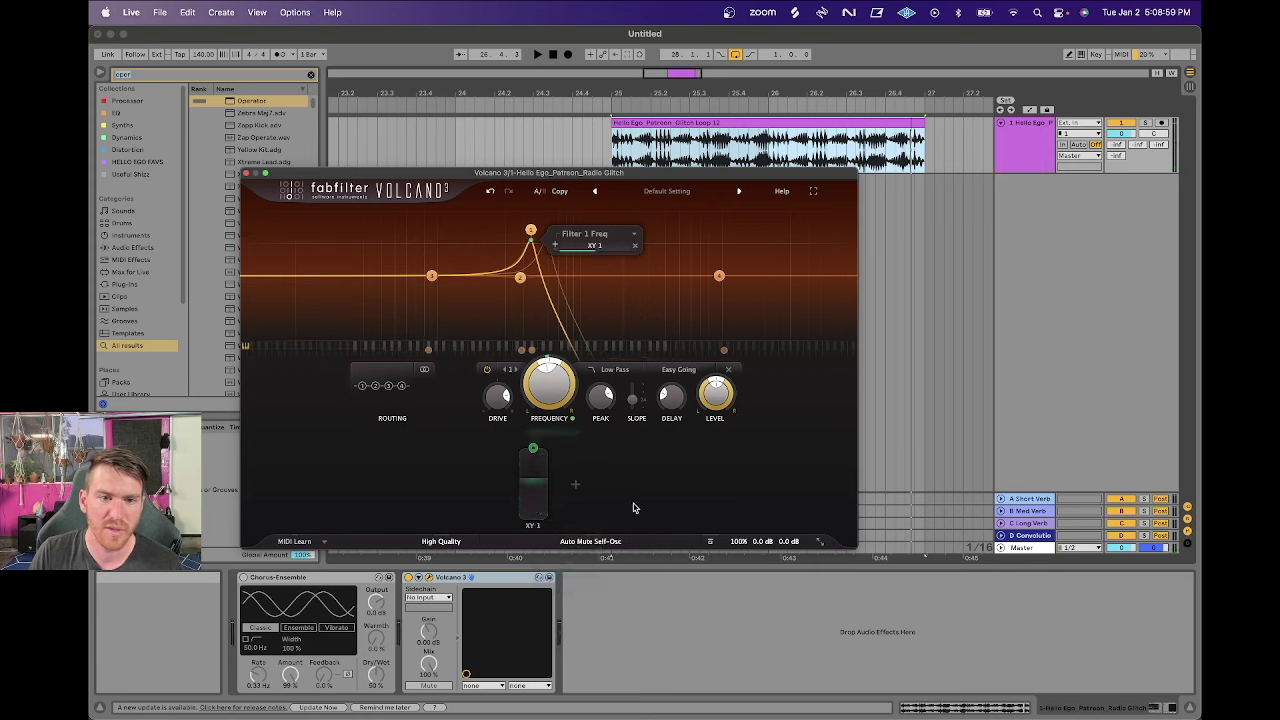
right_click(546, 513)
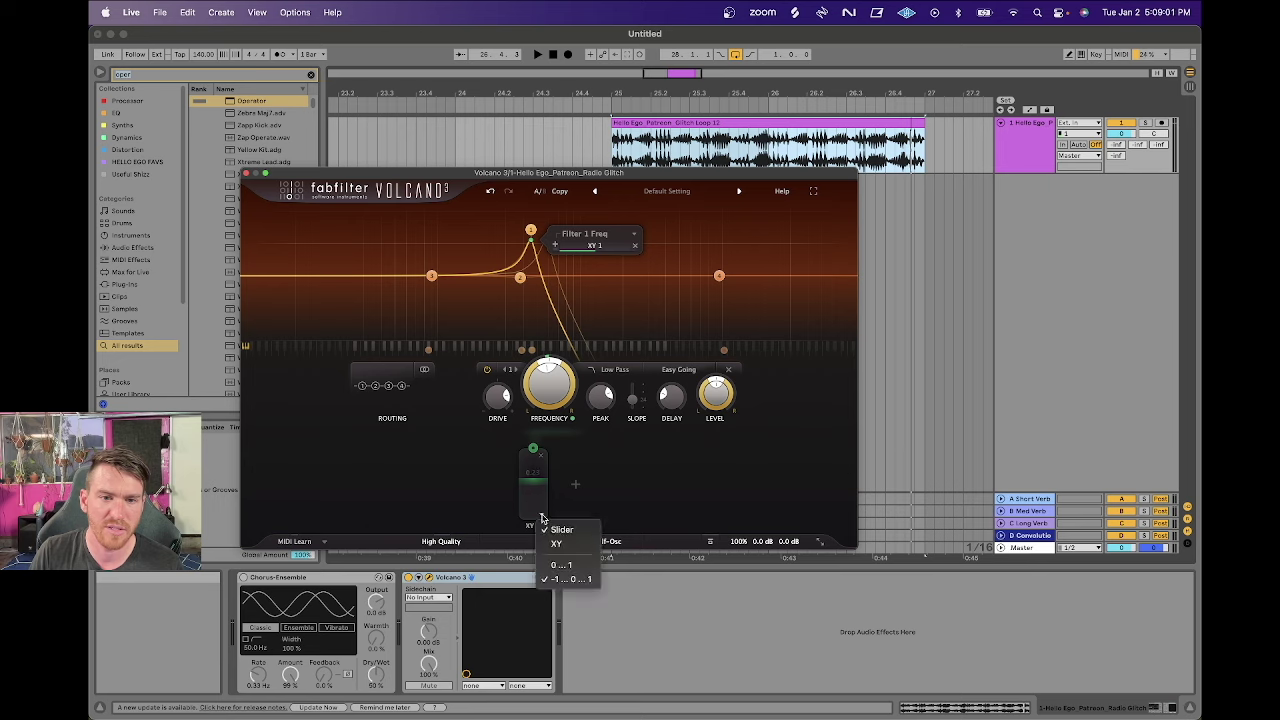
click(571, 566)
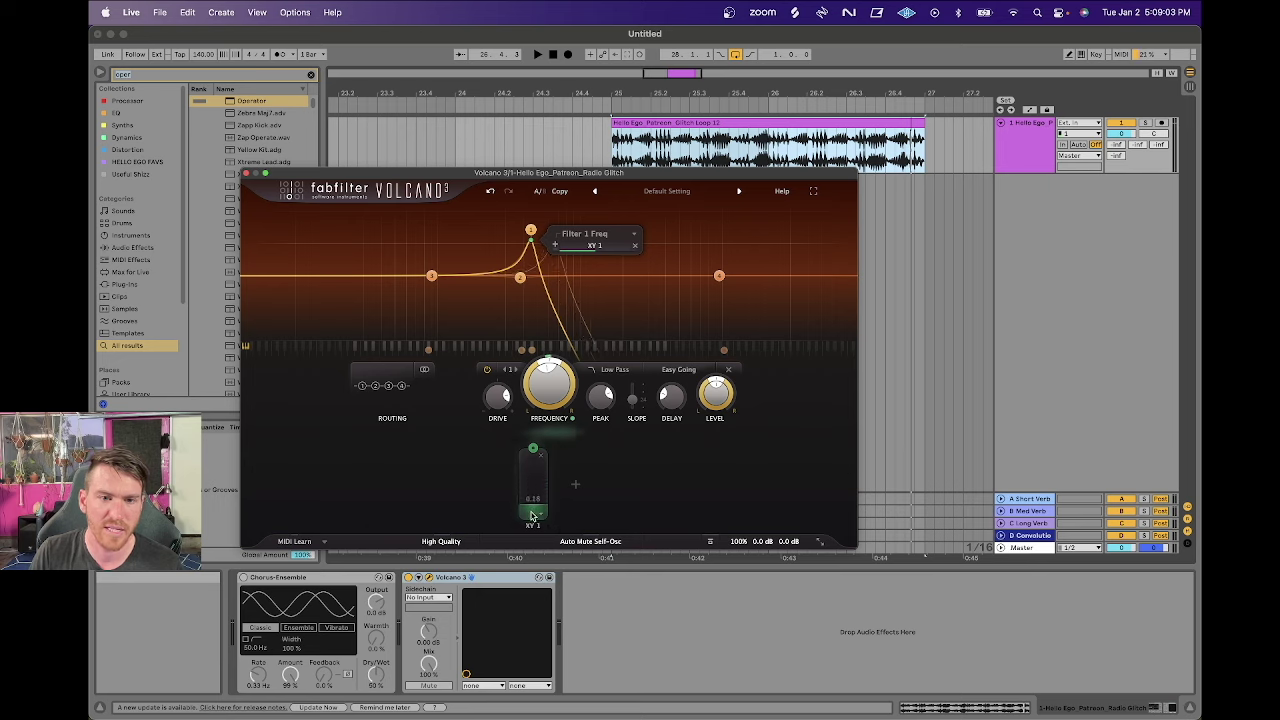
drag(533, 511, 538, 457)
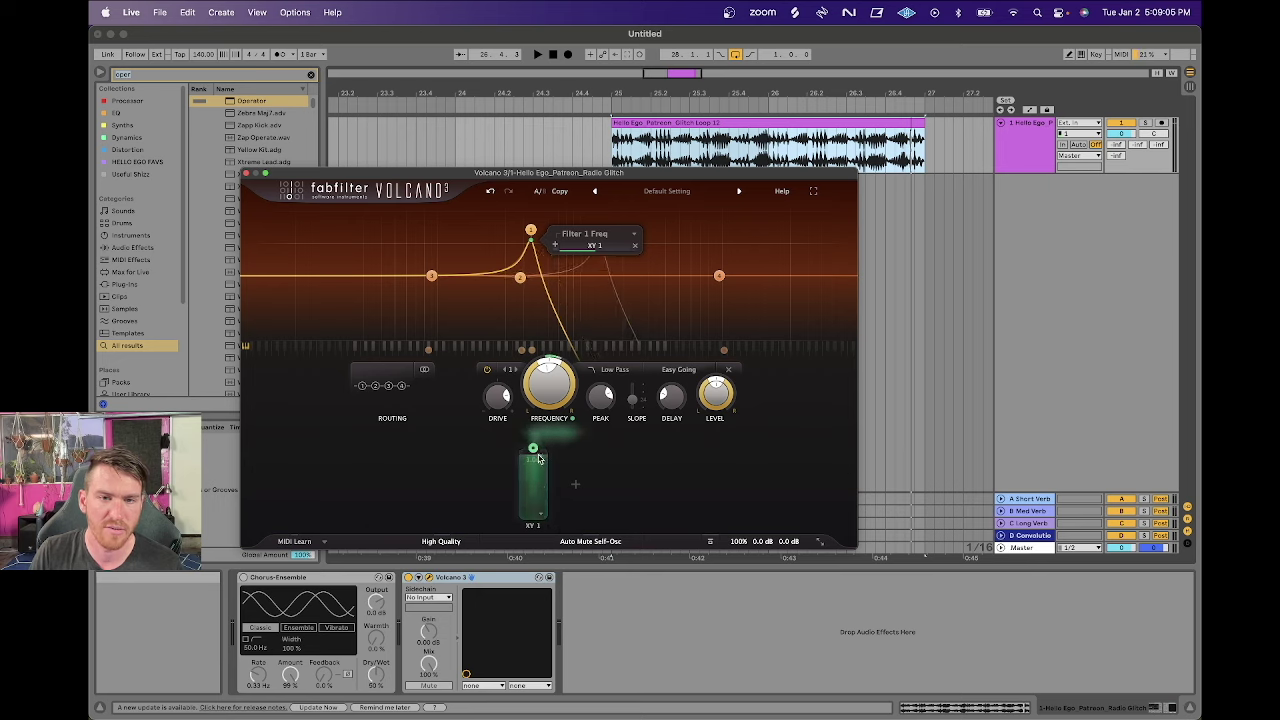
Set the slider's range to -1…0…1 and sweep it between its minimum and maximum, auditioning the effect on the filter frequency.
right_click(541, 516)
click(566, 578)
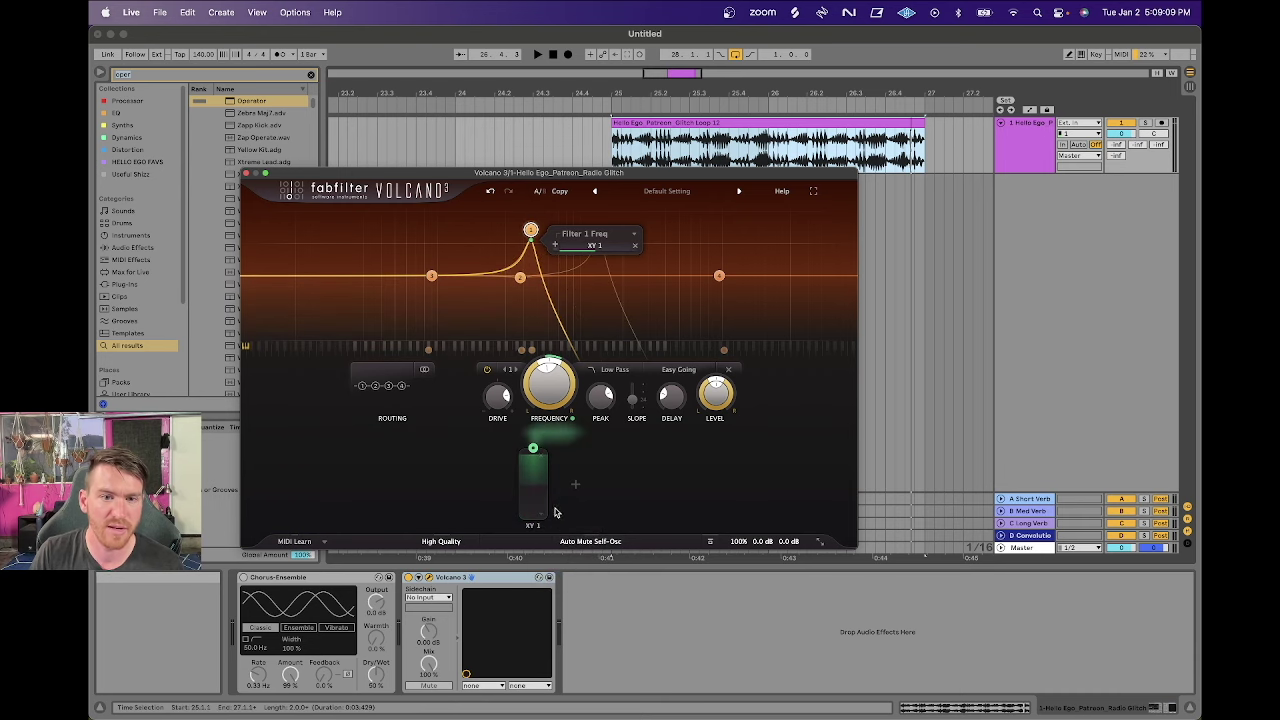
drag(535, 511, 530, 582)
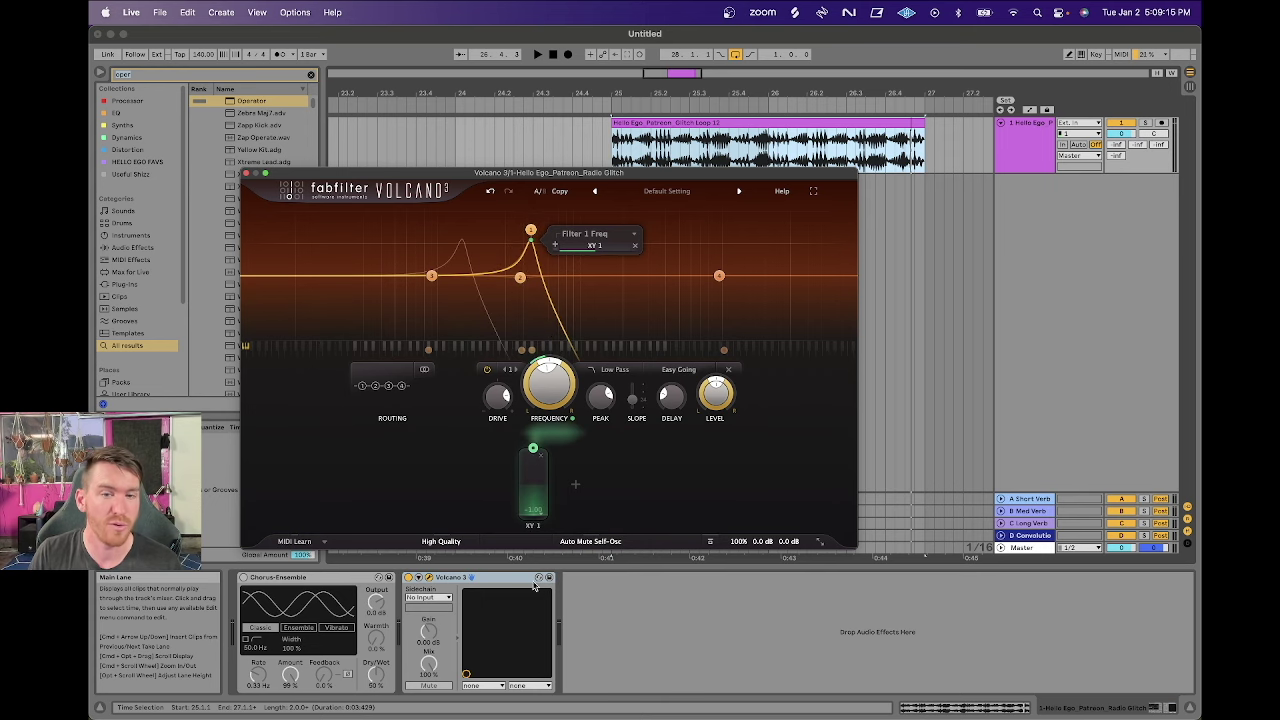
key(space)
drag(534, 540, 534, 500)
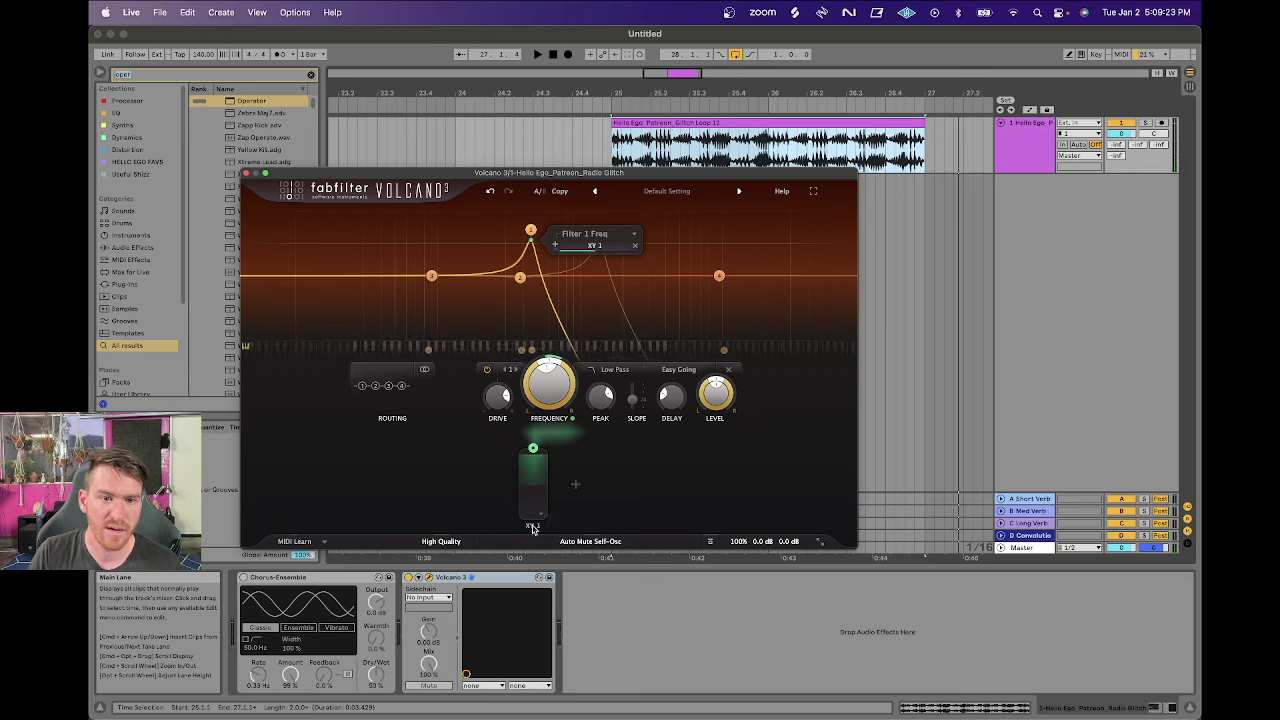
mouse_move(536, 466)
mouse_down()
mouse_move(537, 497)
mouse_move(536, 469)
mouse_up()
key(space)
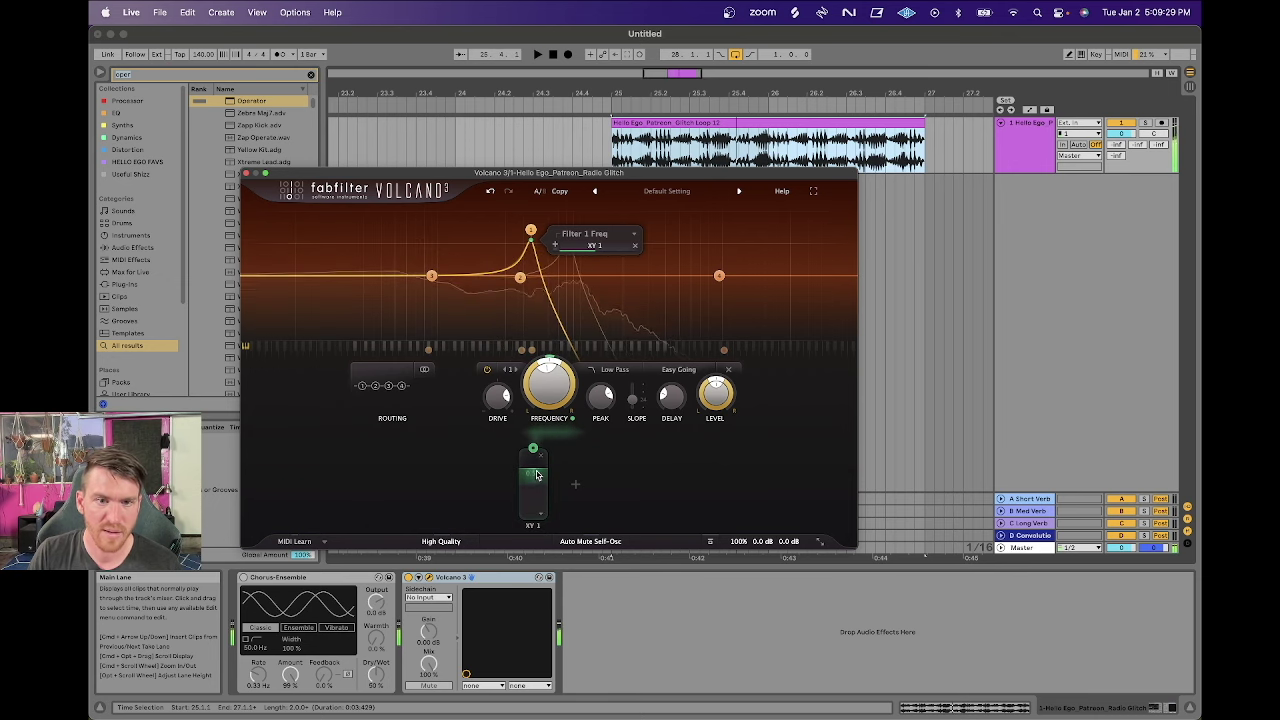
key(space)
Replace the slider with an XY controller routed by Y to Filter 1's frequency and by X to its peak, and audition it.
click(540, 516)
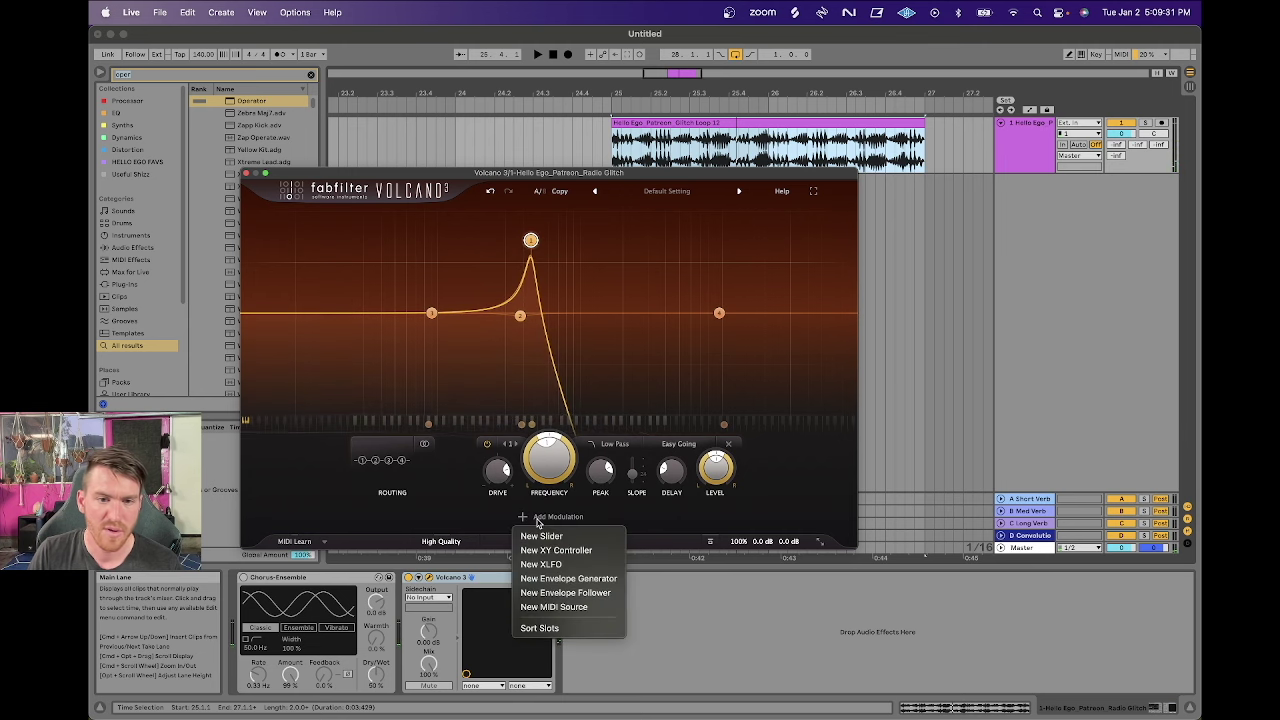
click(545, 551)
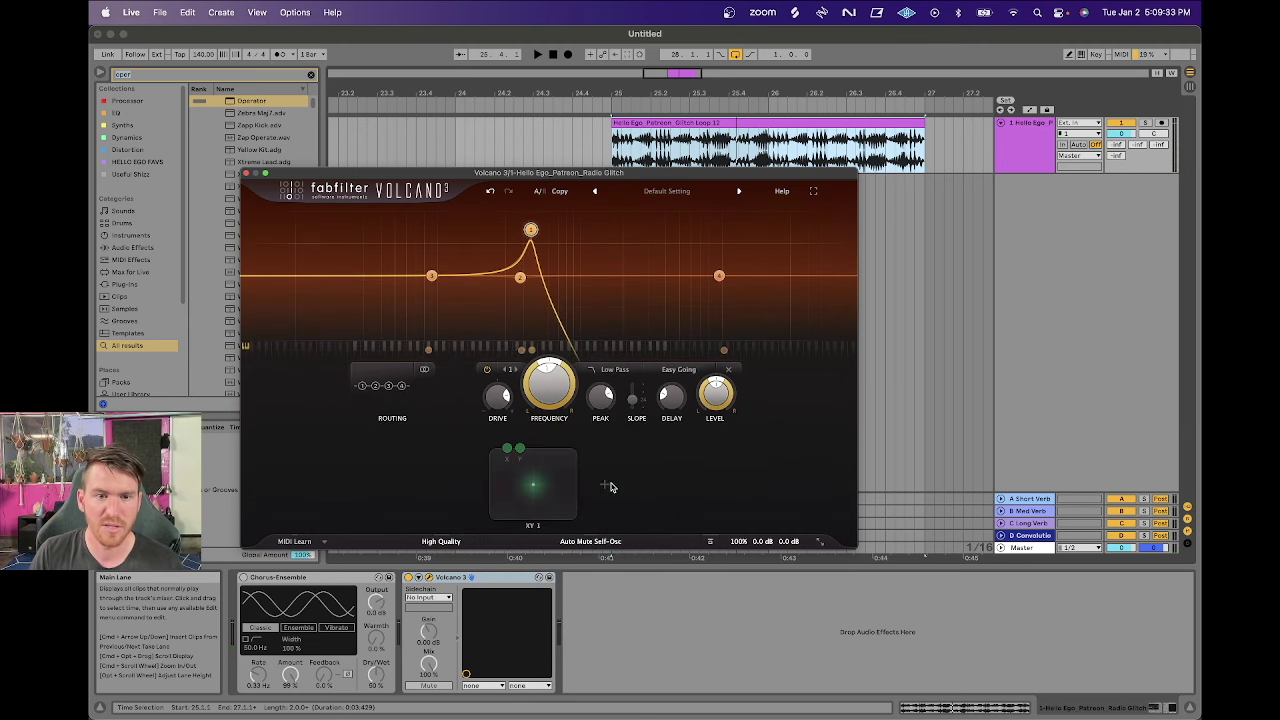
drag(519, 452, 549, 385)
drag(506, 452, 601, 396)
key(space)
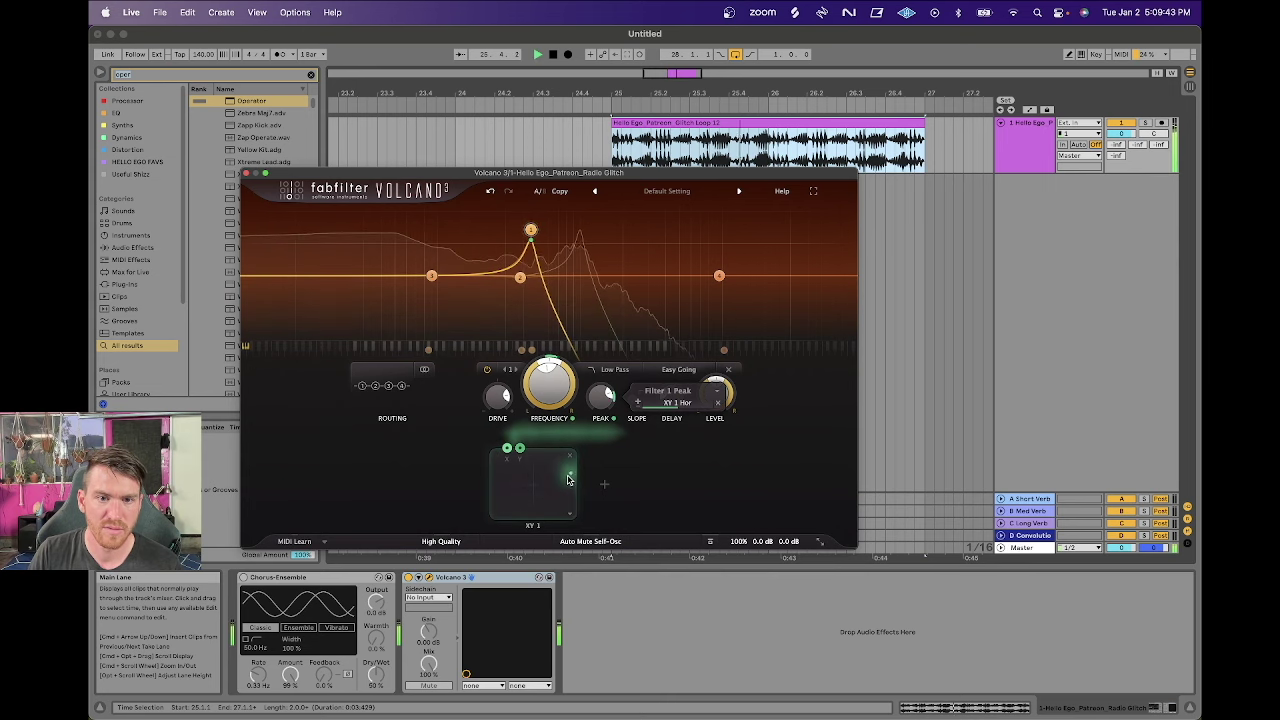
Add an XLFO beside the XY controller and try to connect it directly to the controller.
click(605, 485)
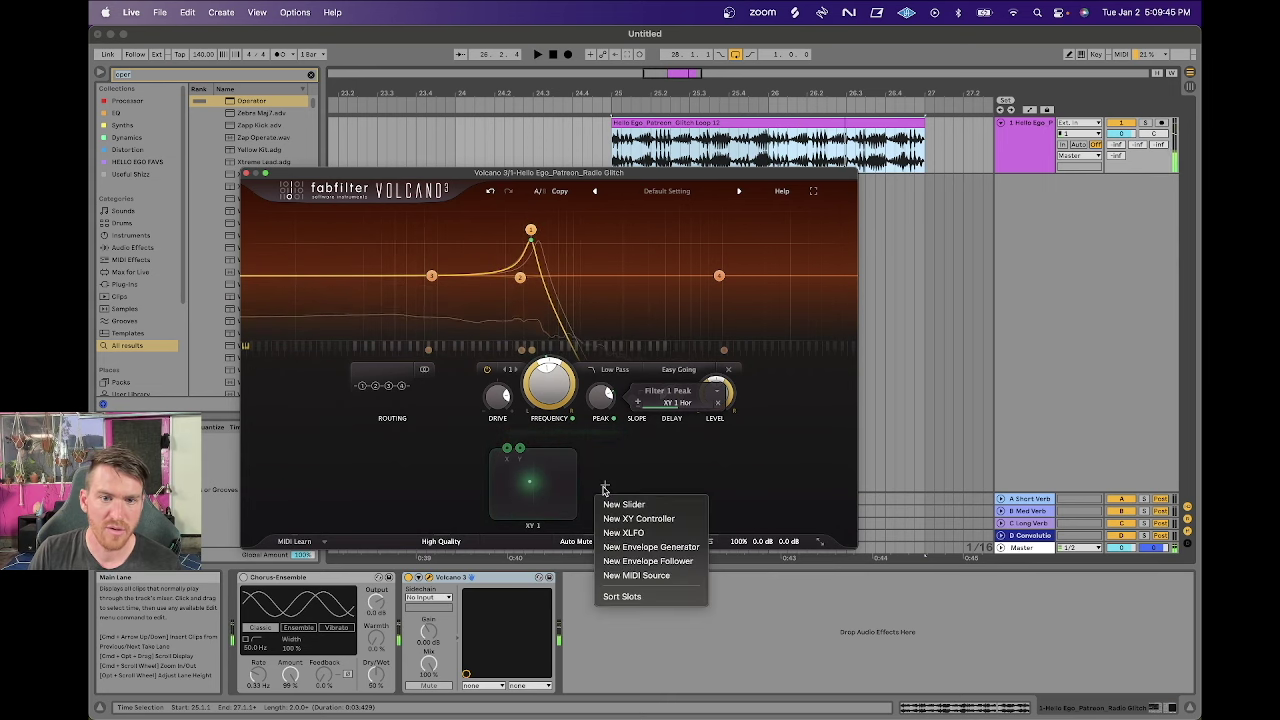
click(616, 530)
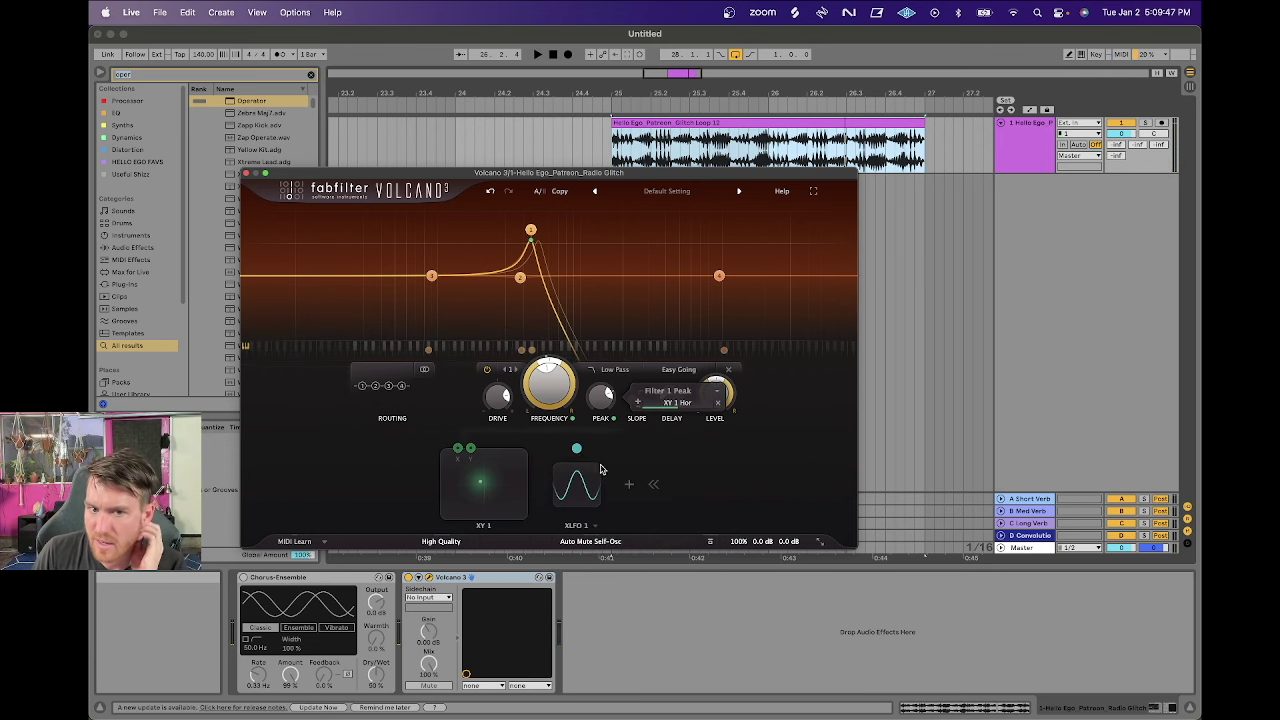
drag(577, 450, 458, 452)
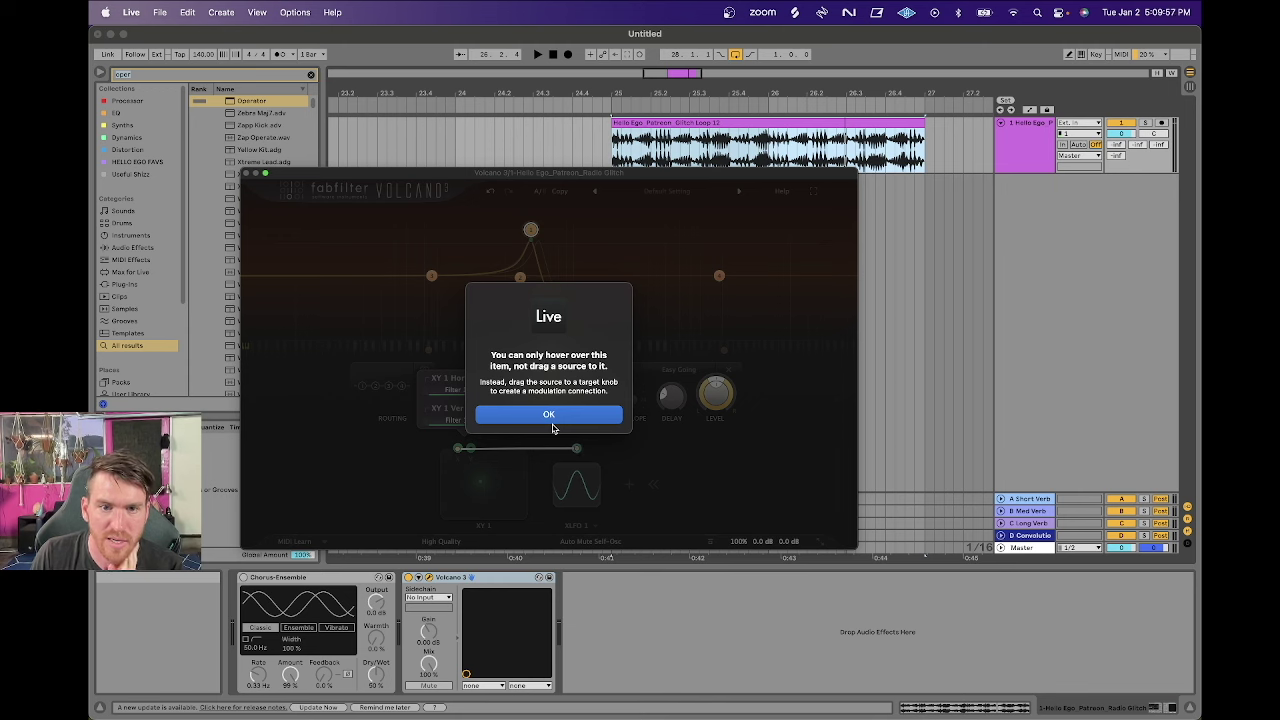
click(588, 414)
drag(576, 448, 480, 486)
Assign XLFO 1 to the XY controller's Filter 1 Peak and Filter 1 Freq modulation slots, and start playback.
drag(576, 450, 456, 389)
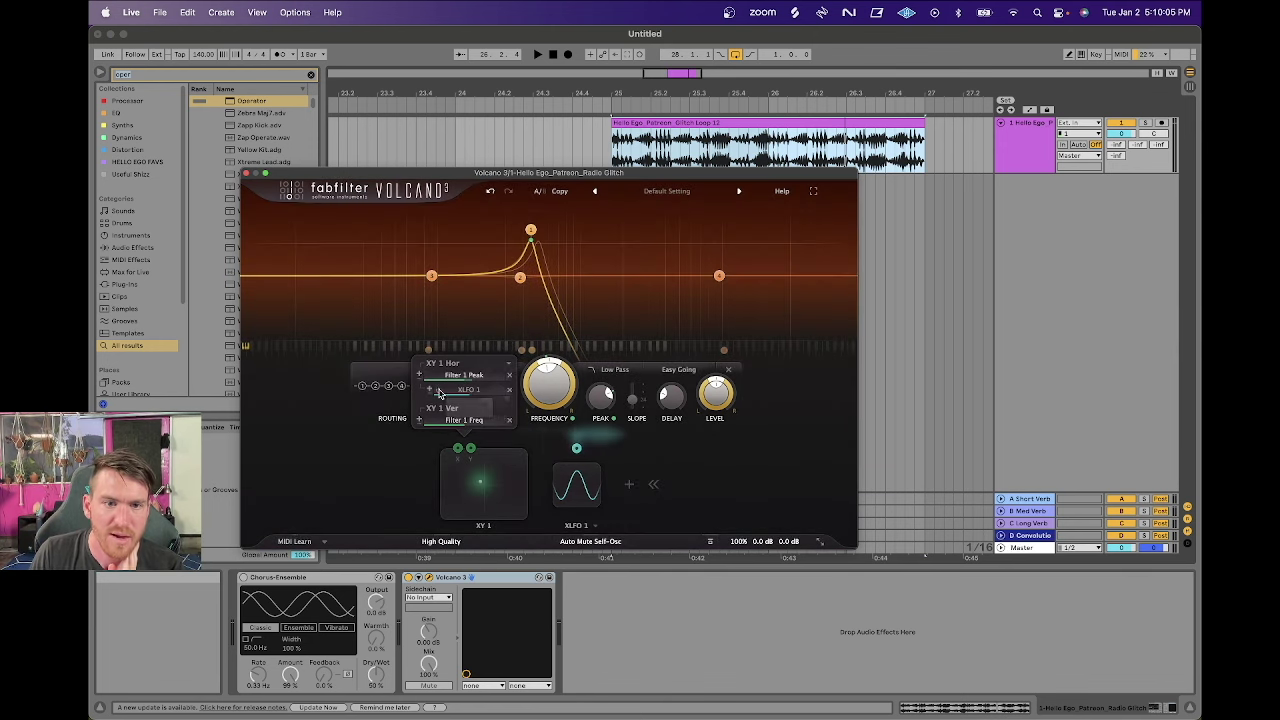
drag(576, 448, 466, 417)
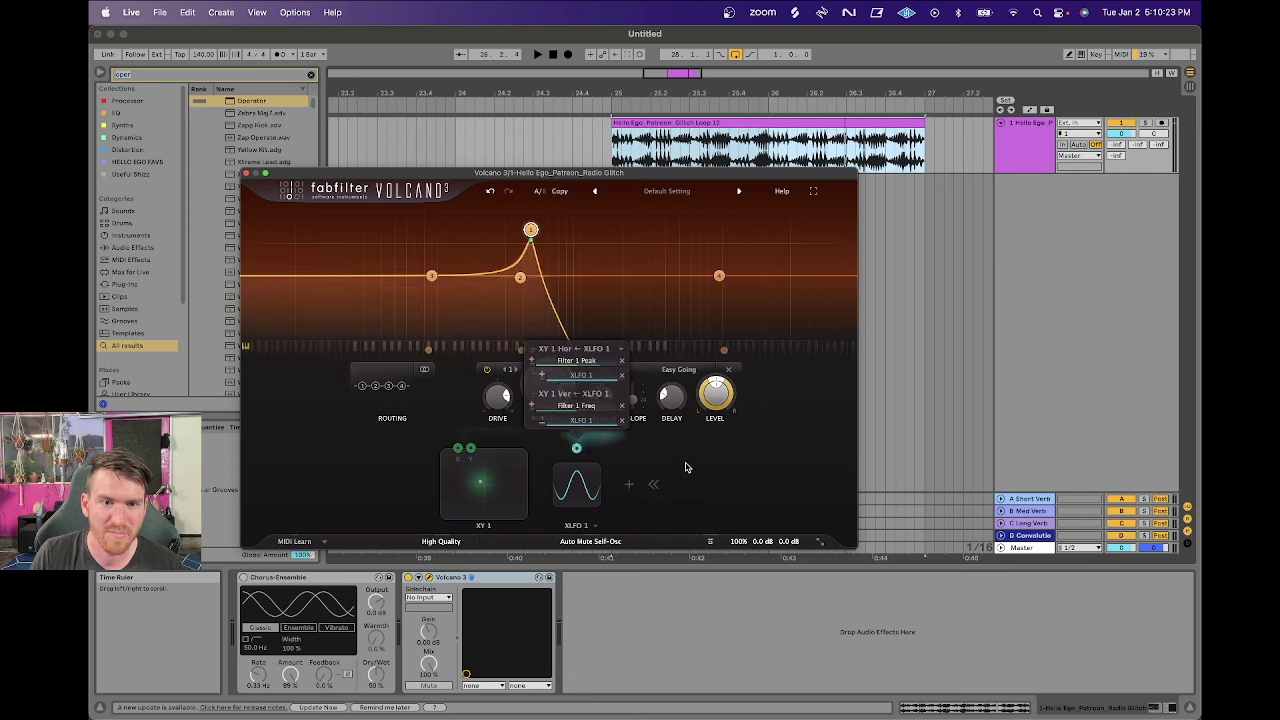
key(space)
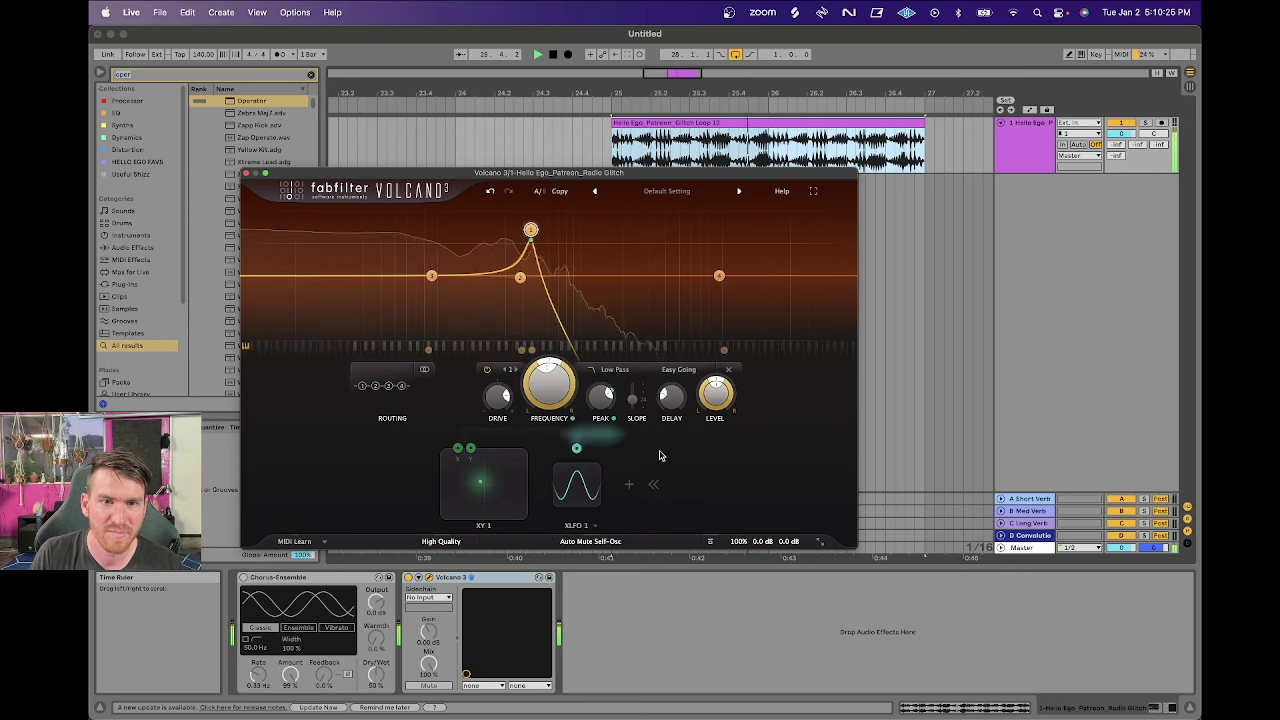
Sweep XLFO 1's frequency up to 500 Hz and down to about 9 Hz during playback, and leave it at about 61 Hz.
mouse_move(576, 487)
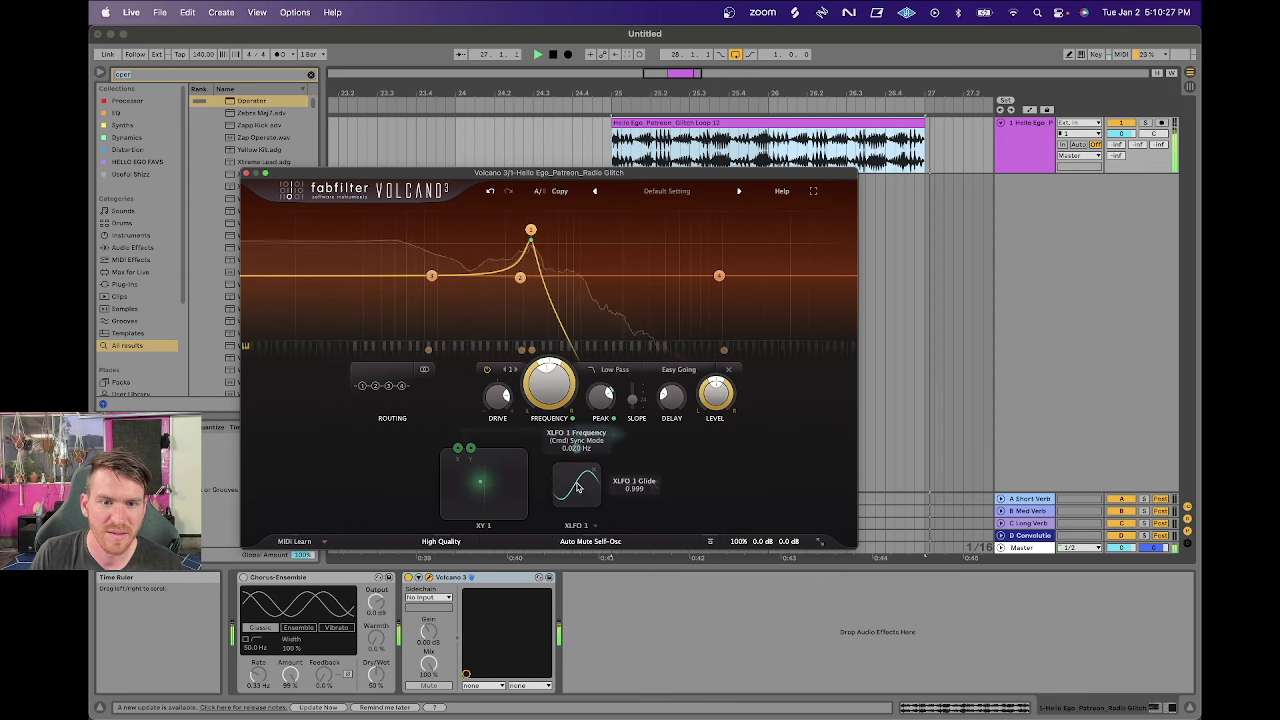
scroll(576, 487, up, 10)
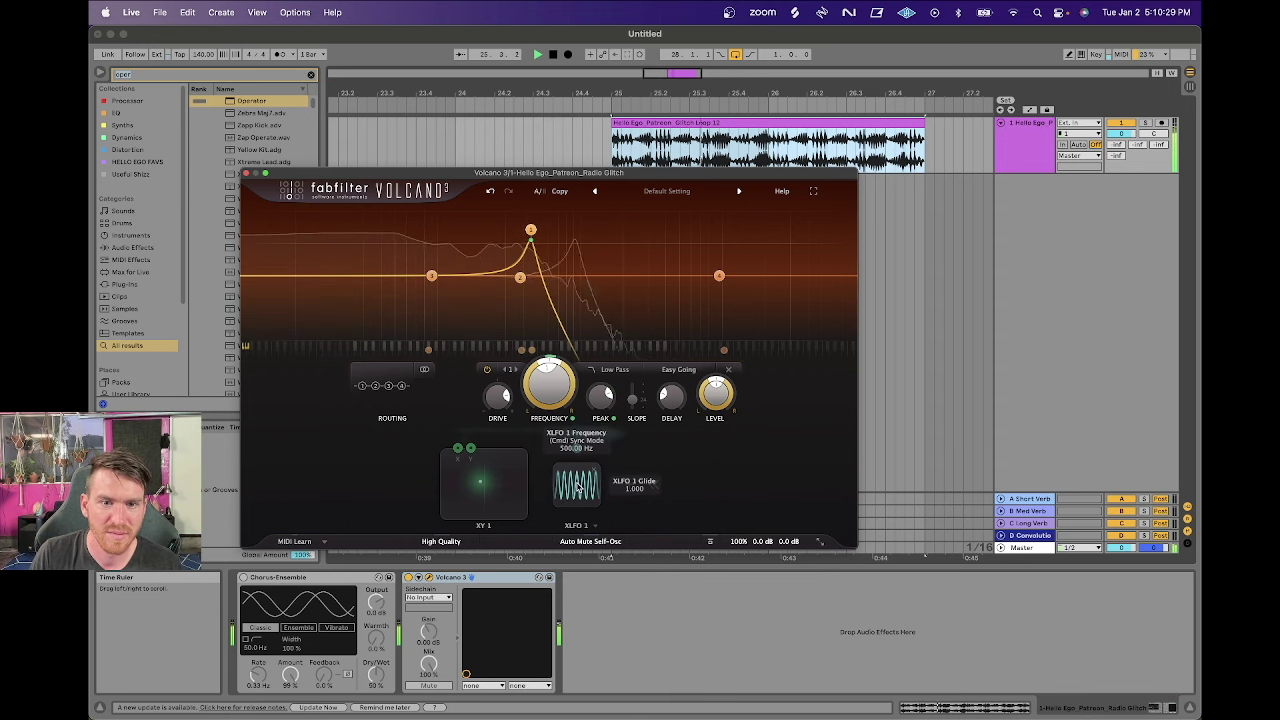
scroll(577, 487, up, 2)
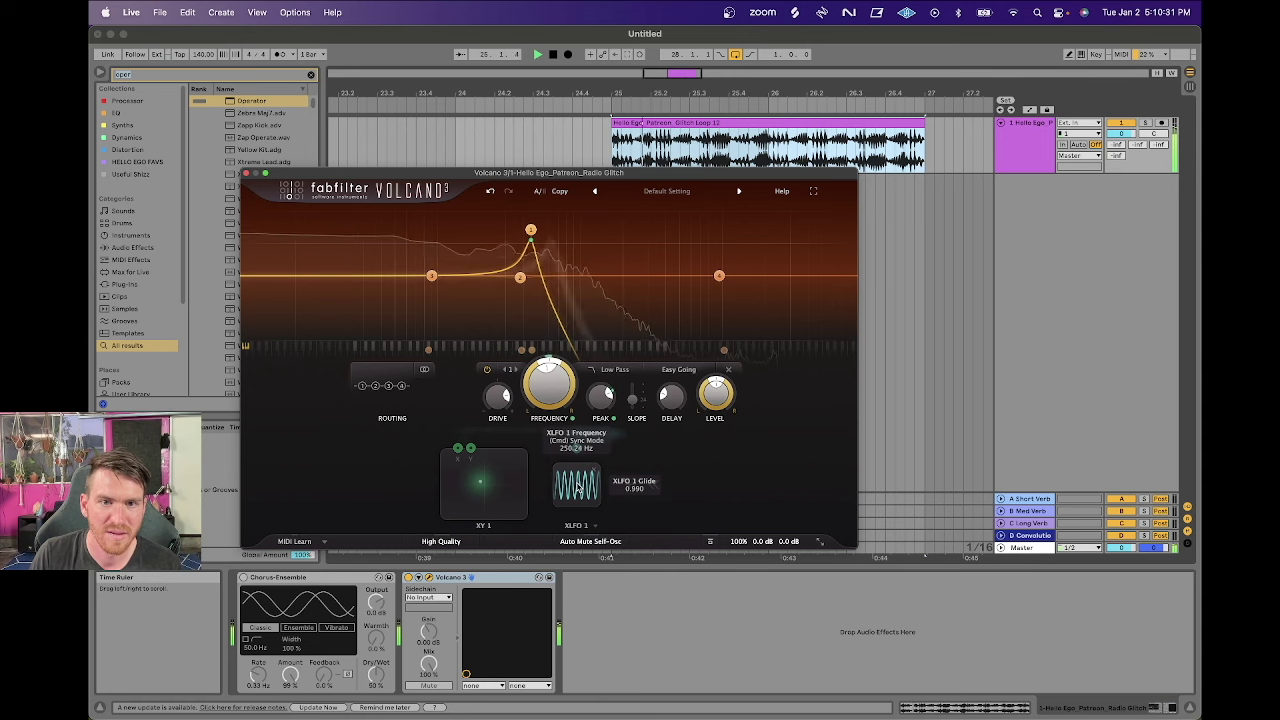
scroll(577, 487, down, 5)
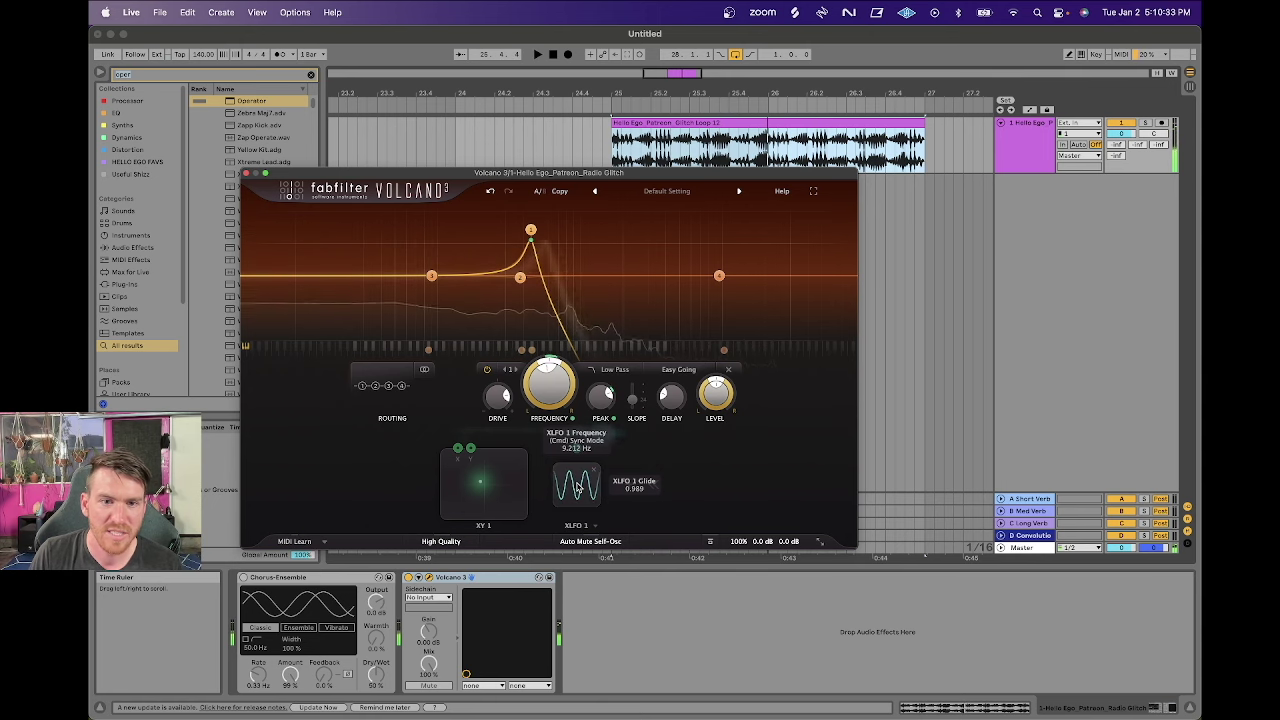
scroll(577, 487, up, 3)
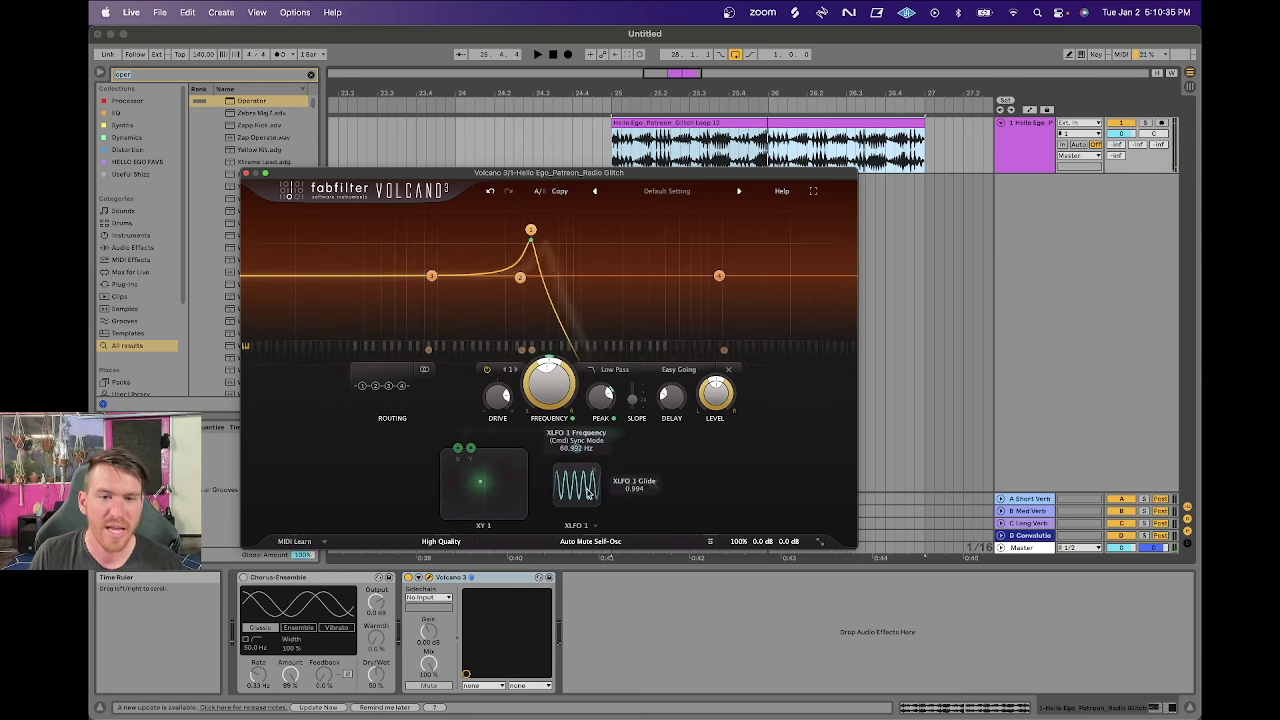
Remove XLFO 1 and the XY controller, viewing the controller's mode and range options before deleting it.
click(600, 468)
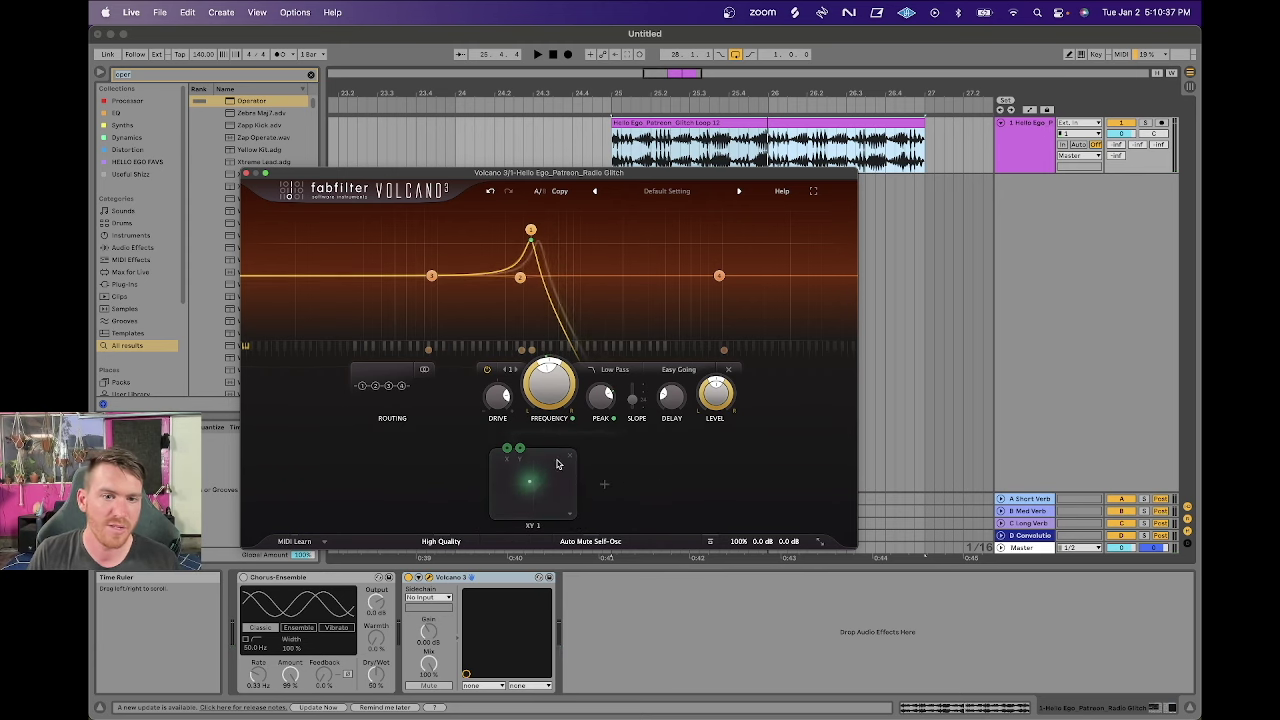
click(572, 515)
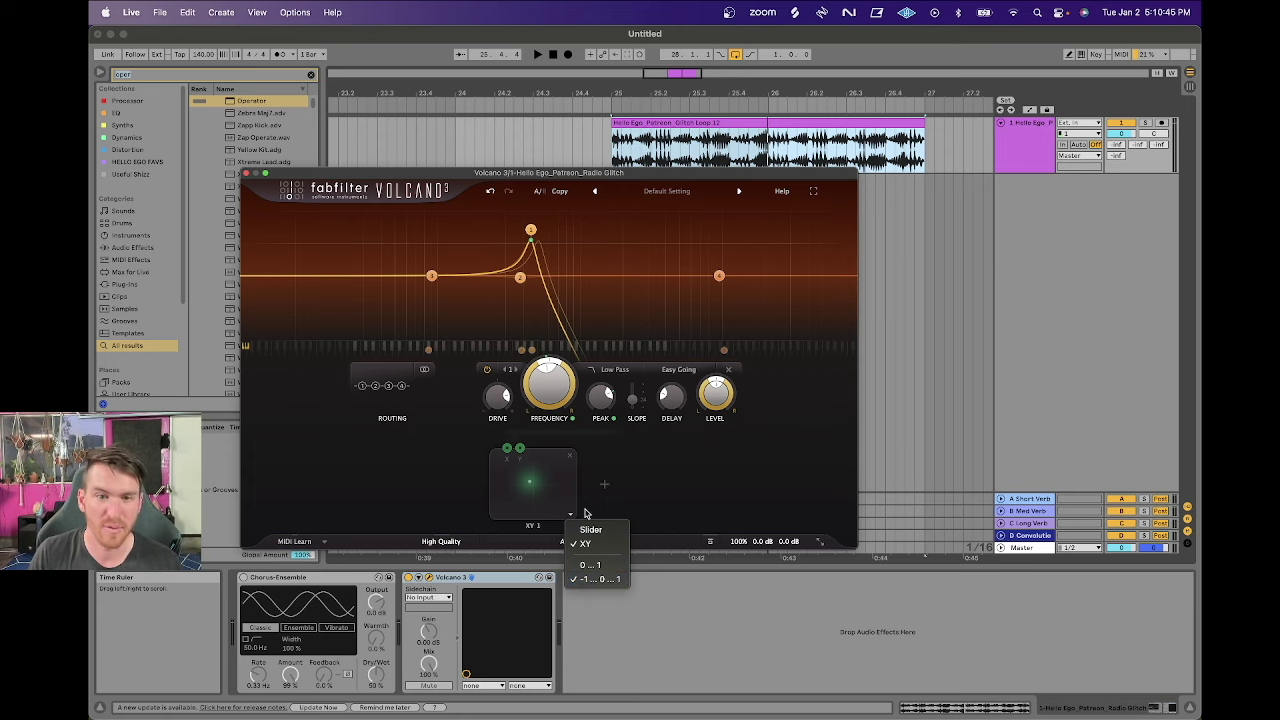
click(571, 455)
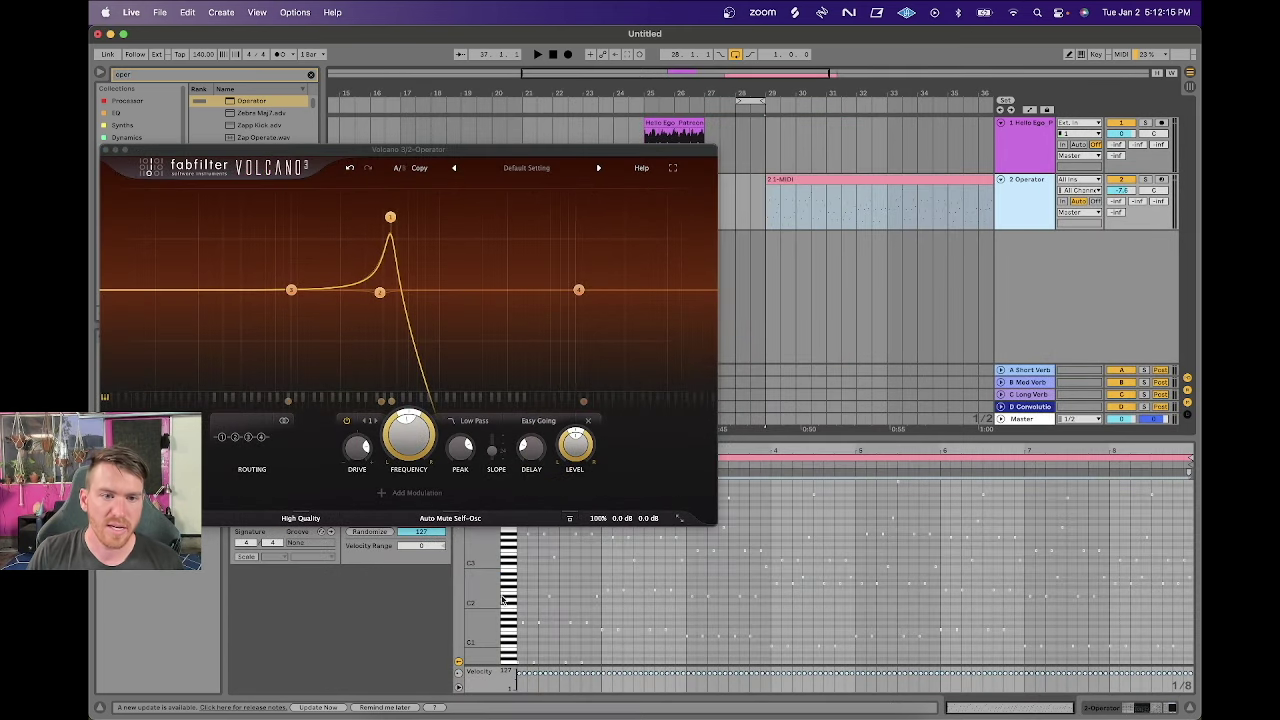
Add an envelope generator to the Operator track's Volcano 3 and expand its envelope editor.
click(432, 495)
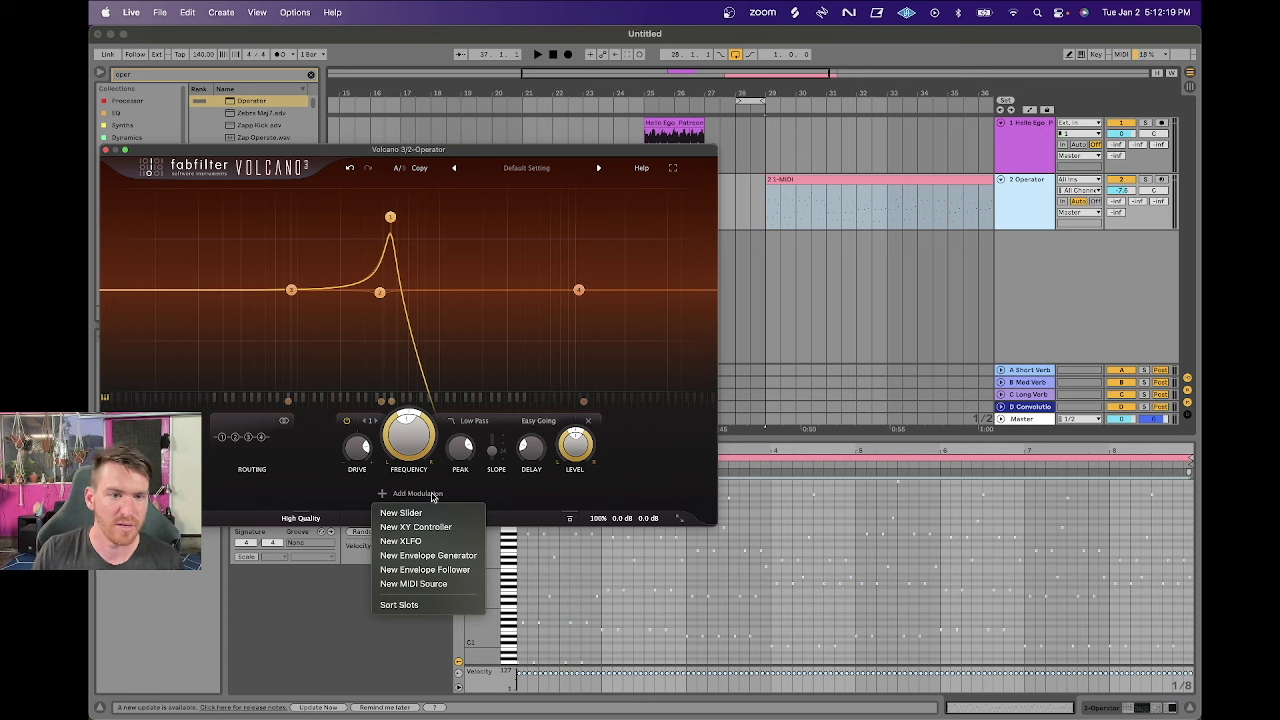
click(427, 556)
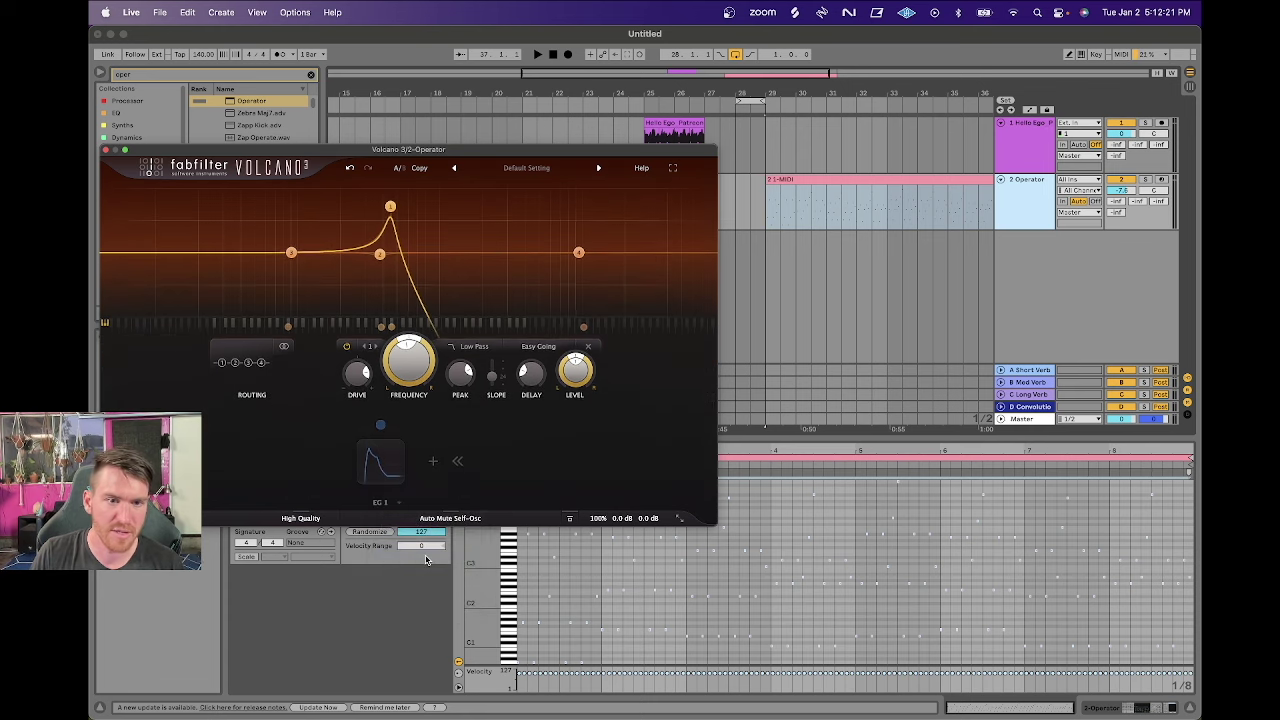
click(387, 474)
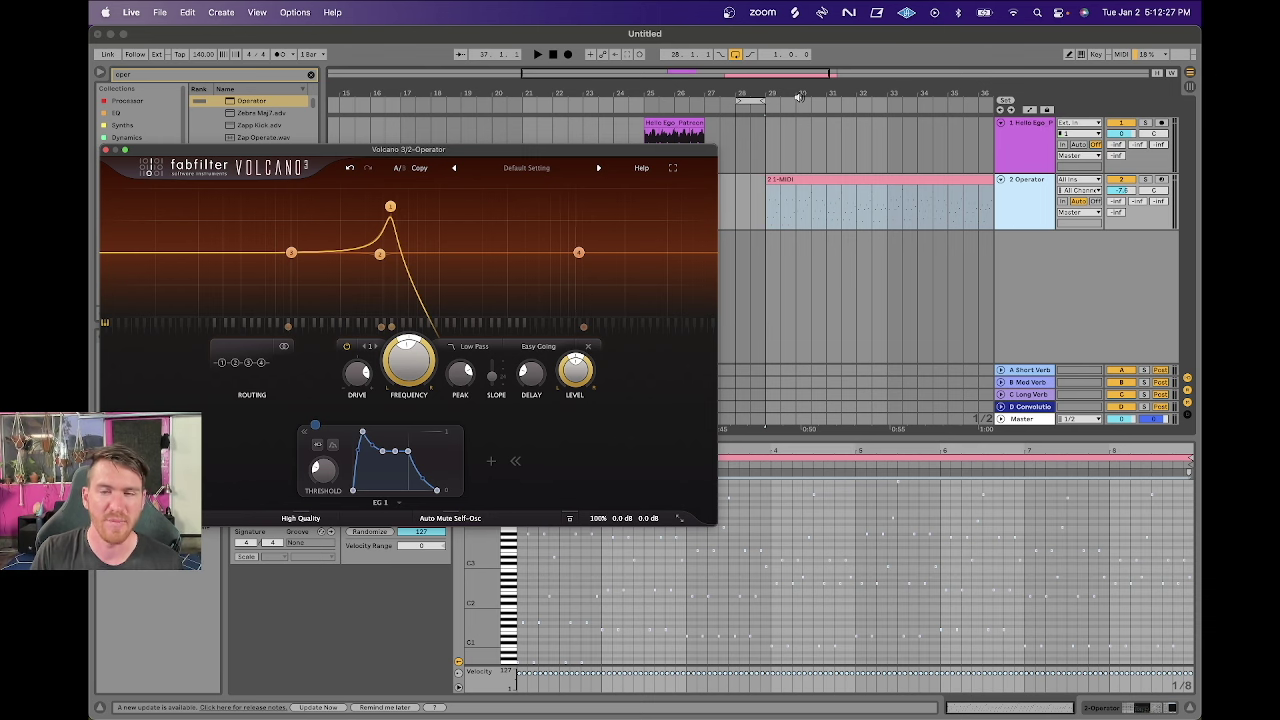
Select the MIDI clip on the Operator track and examine EG 1's decay and threshold settings.
drag(779, 84, 782, 156)
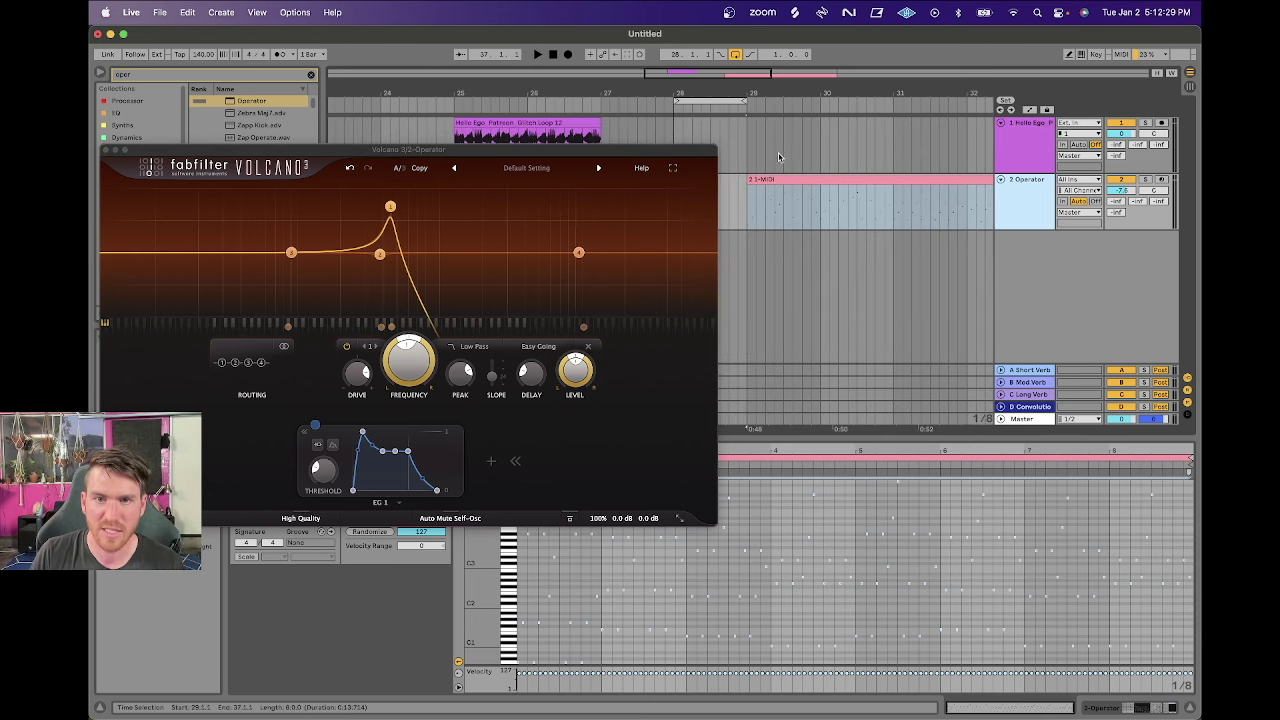
click(772, 181)
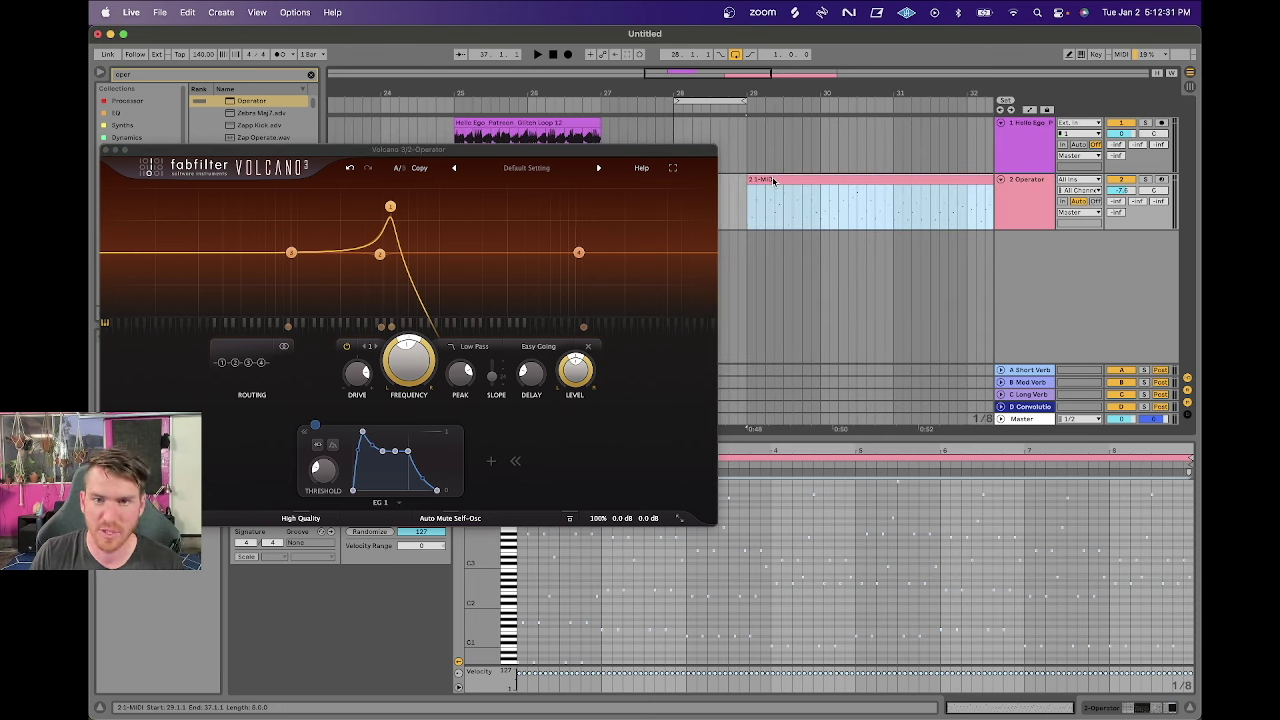
mouse_move(385, 455)
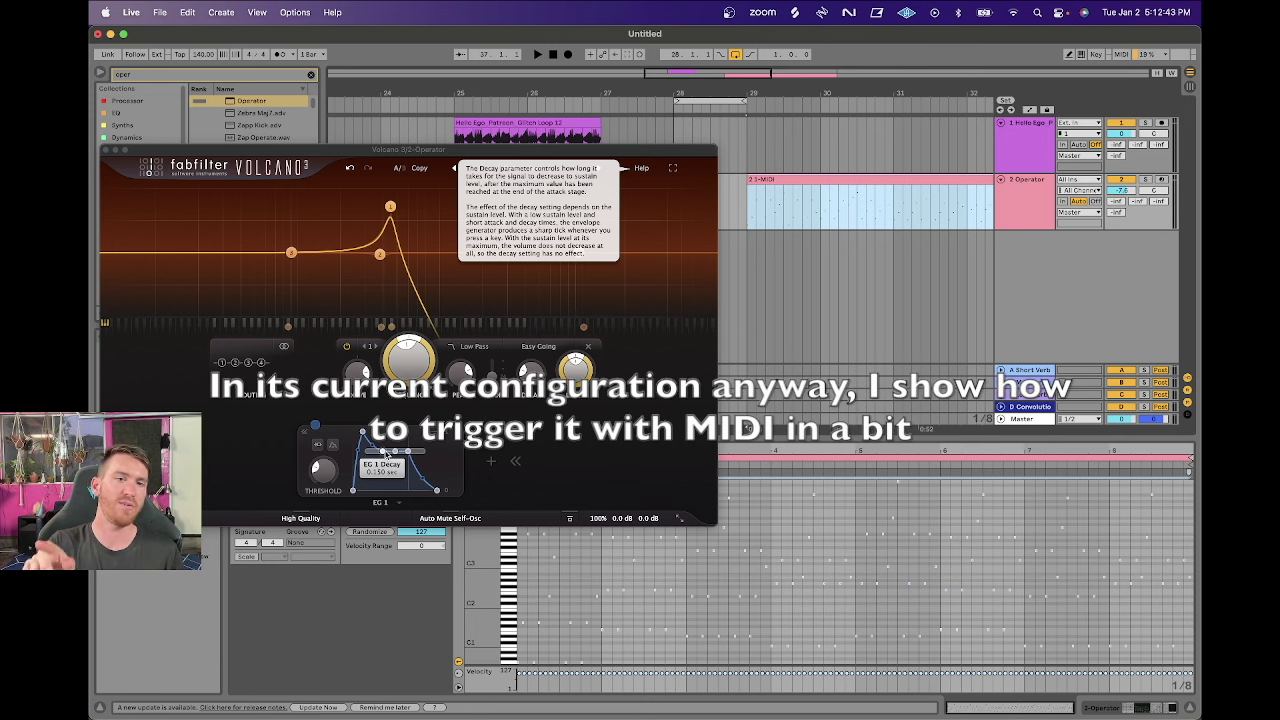
mouse_move(323, 470)
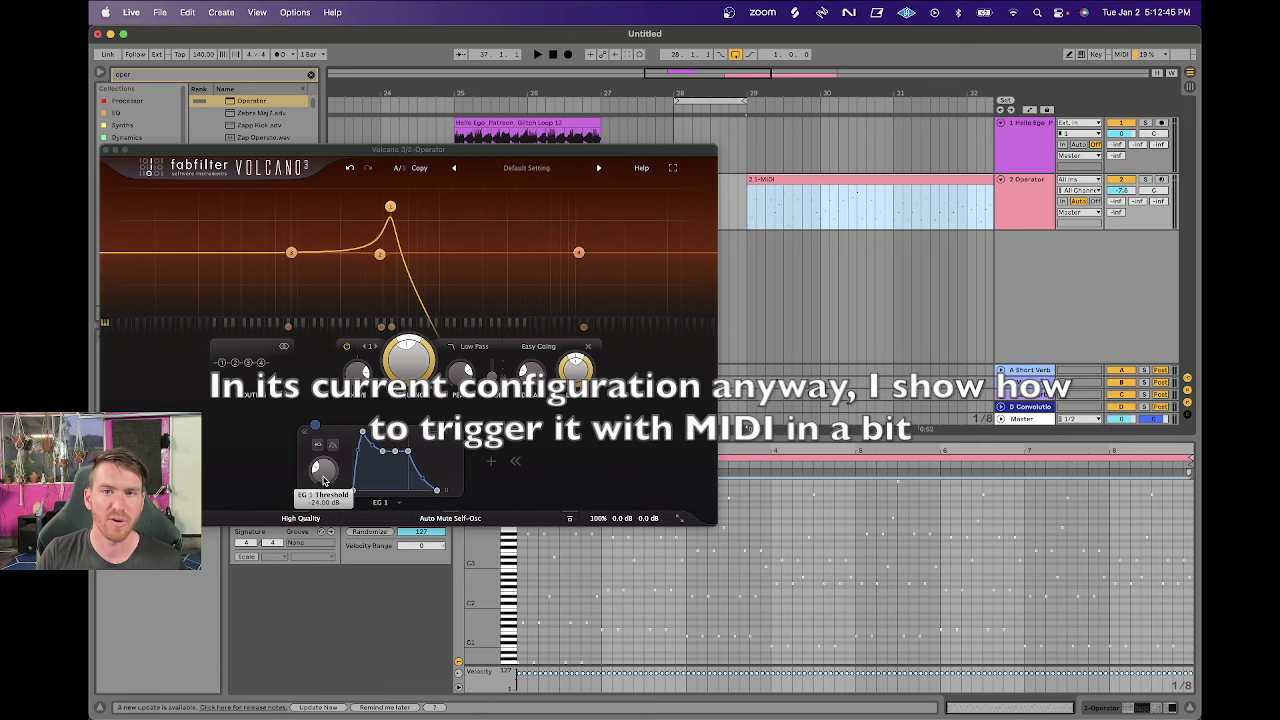
click(380, 484)
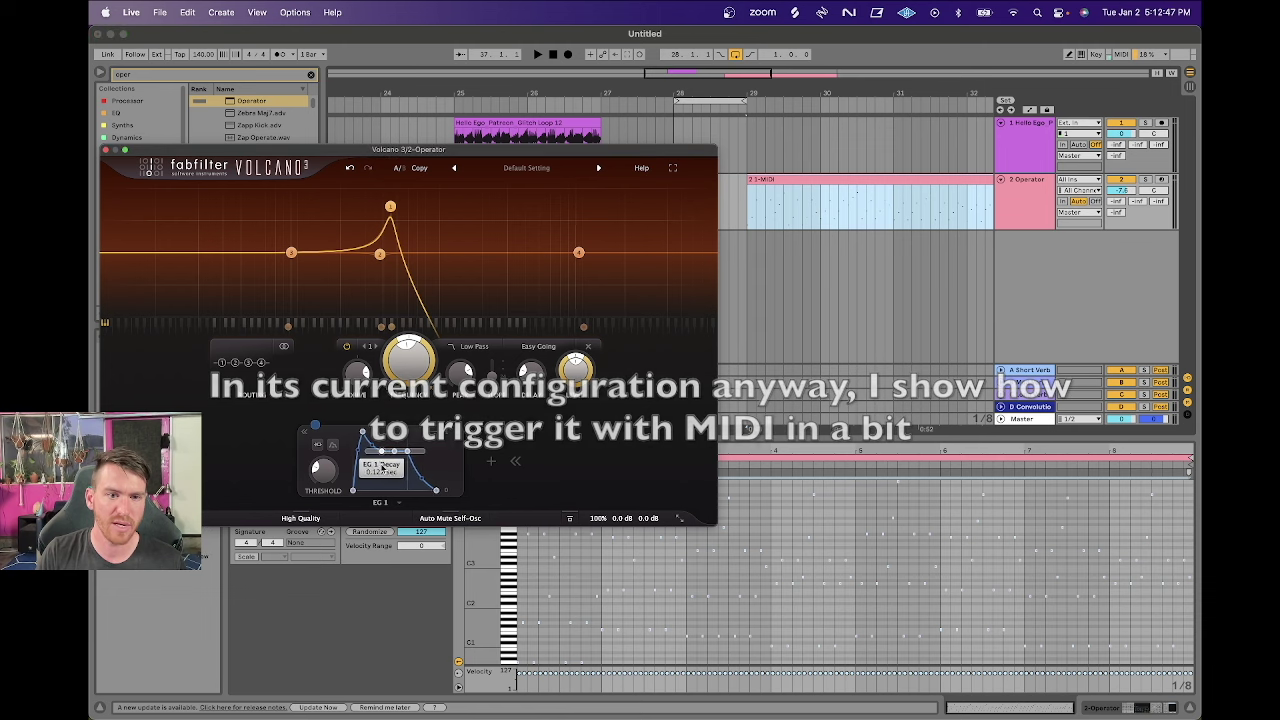
mouse_move(354, 492)
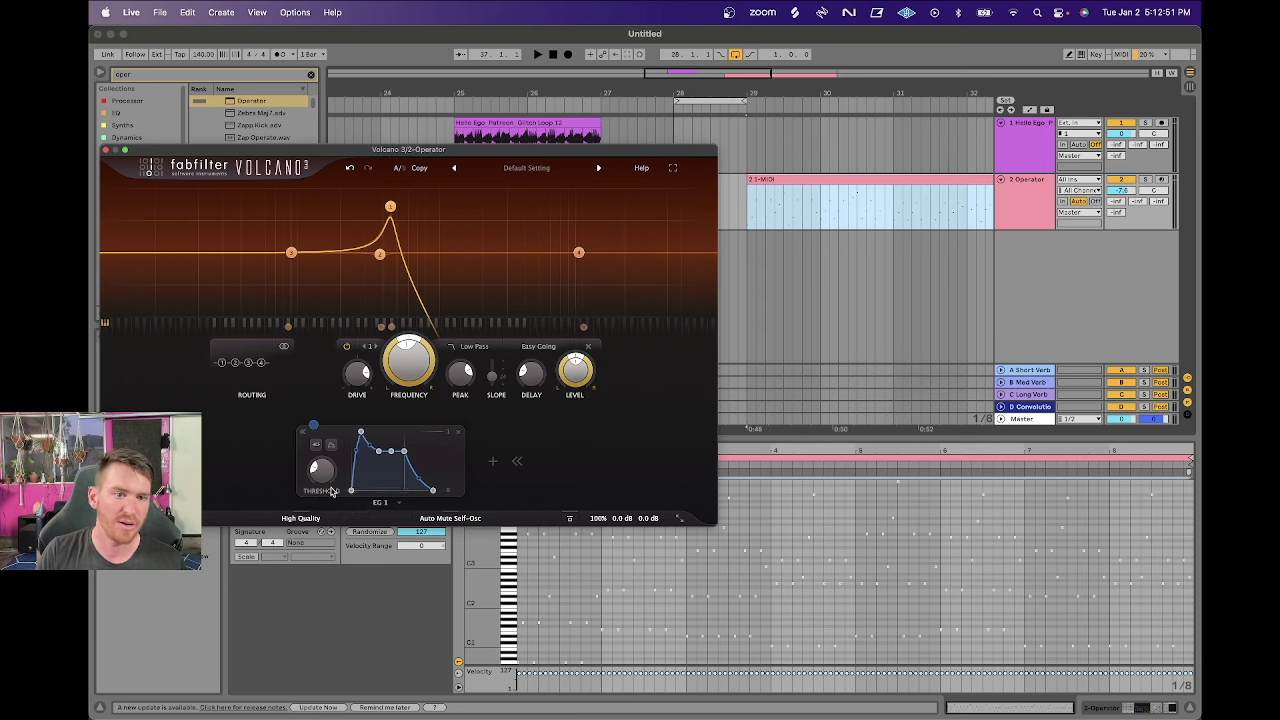
Shorten EG 1's attack to about 0 sec, lower its sustain to about -30 dB, and start playback.
mouse_move(361, 434)
mouse_down()
mouse_move(350, 432)
mouse_move(367, 452)
mouse_up()
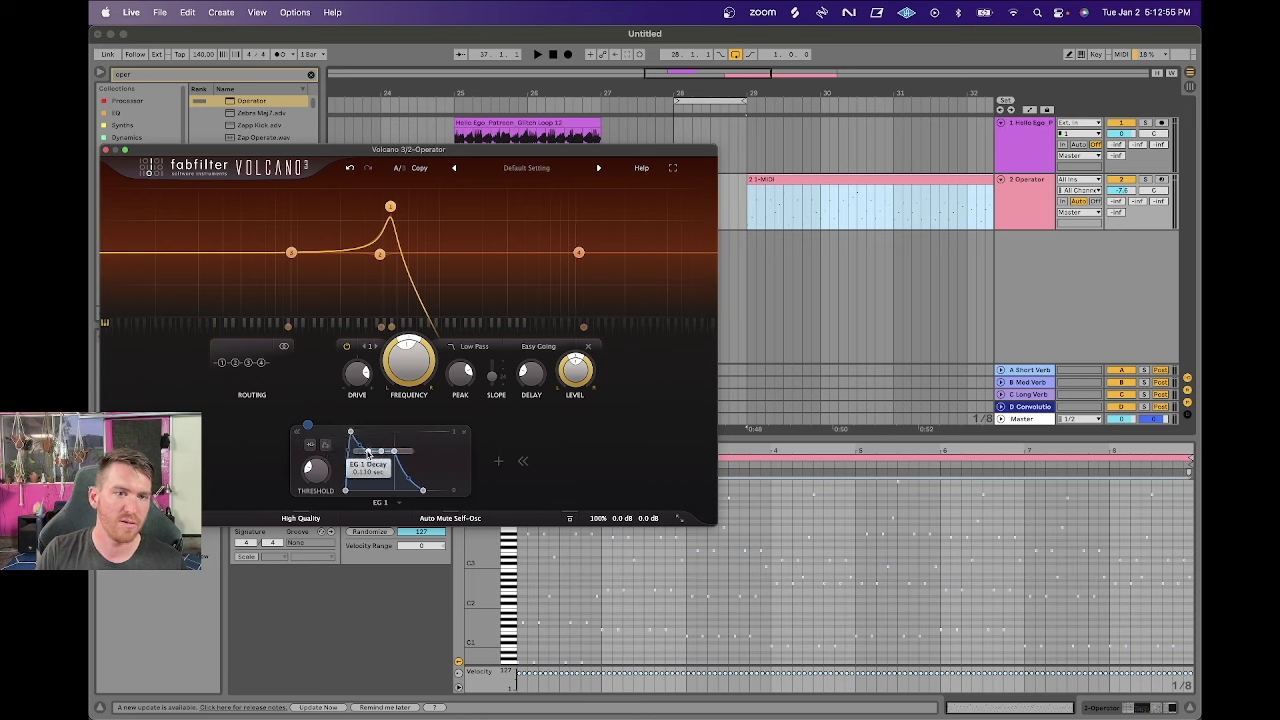
mouse_move(381, 452)
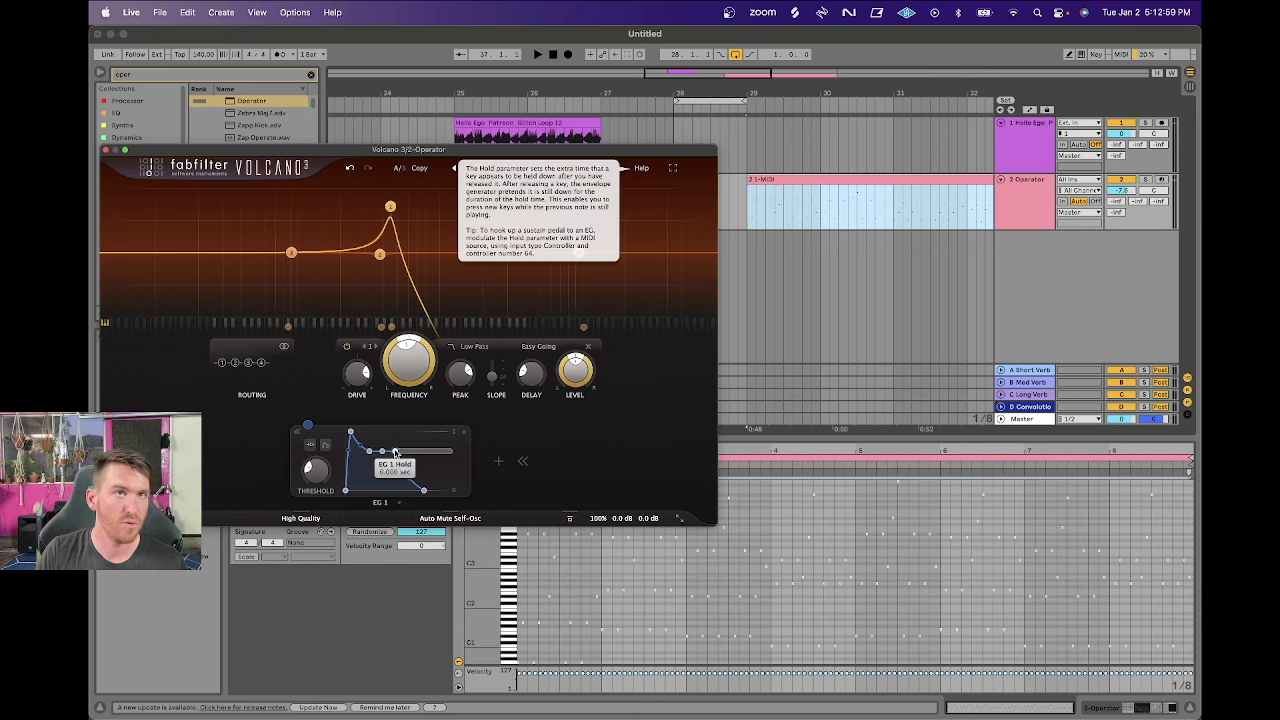
mouse_move(424, 491)
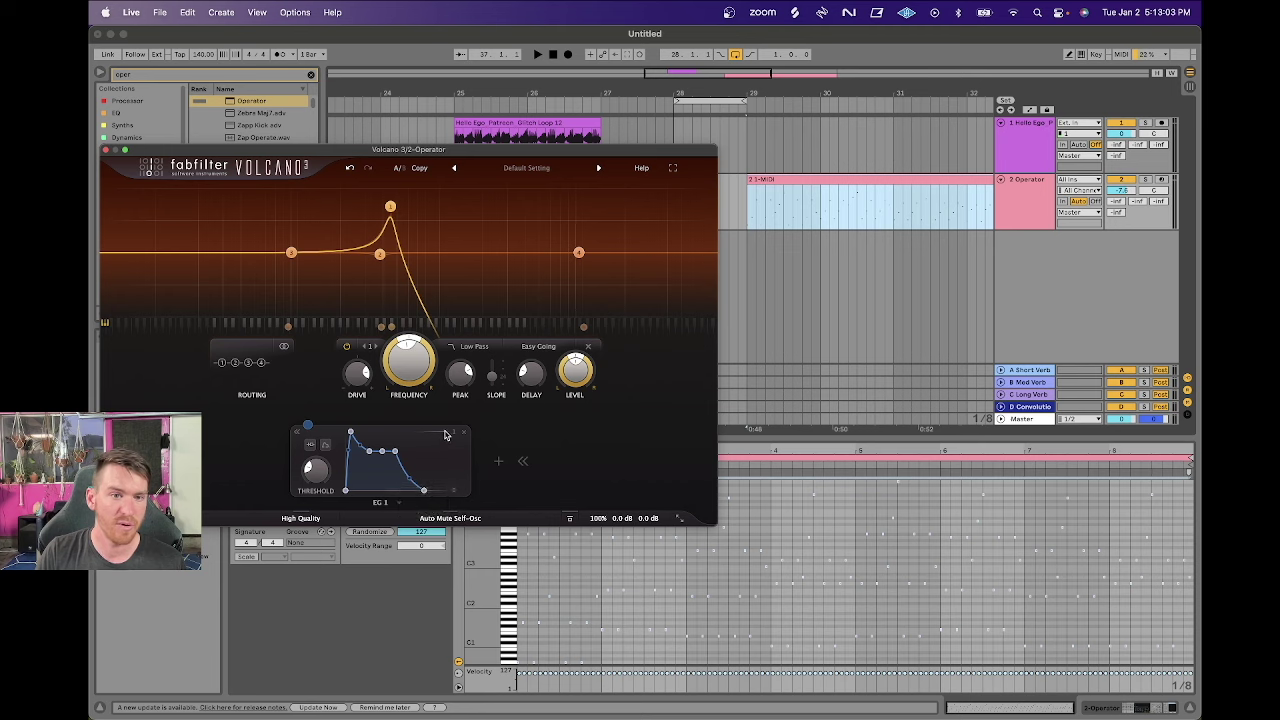
click(400, 504)
click(400, 506)
mouse_move(350, 432)
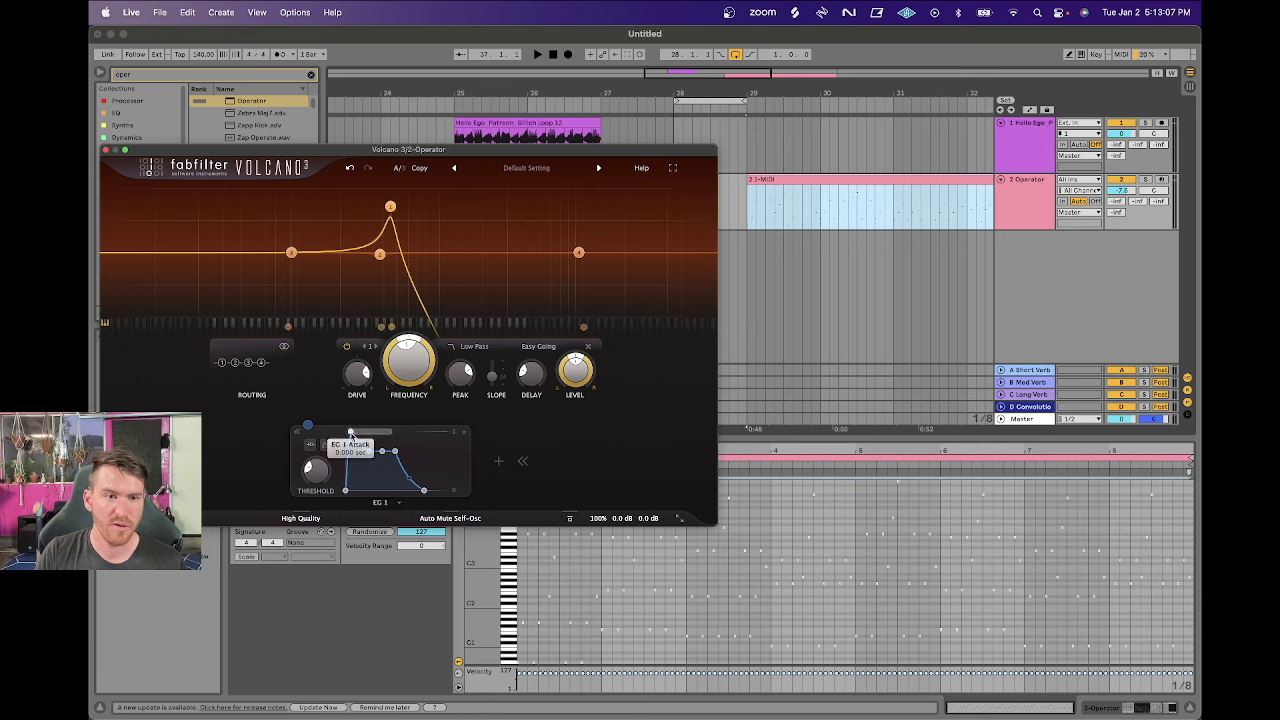
drag(384, 455, 383, 493)
key(space)
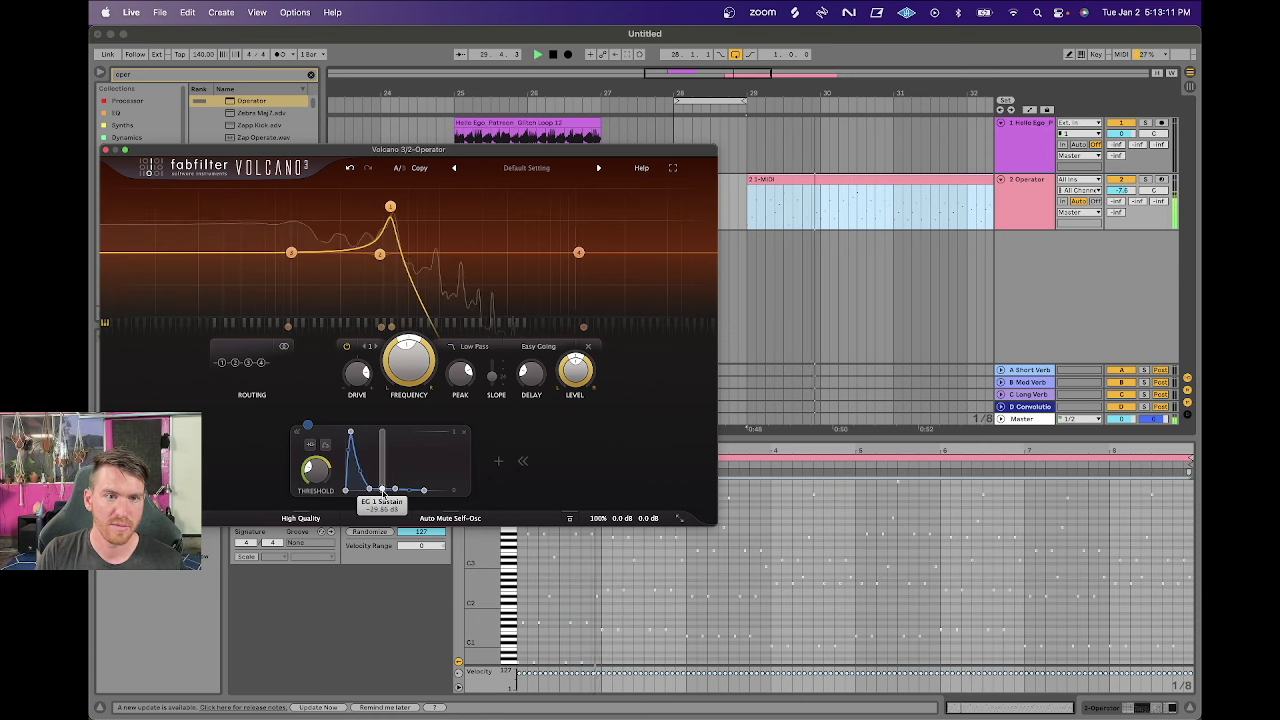
Assign EG 1 to modulate Filter 1's frequency and audition the modulation on the clip.
drag(307, 425, 488, 368)
key(space)
key(space)
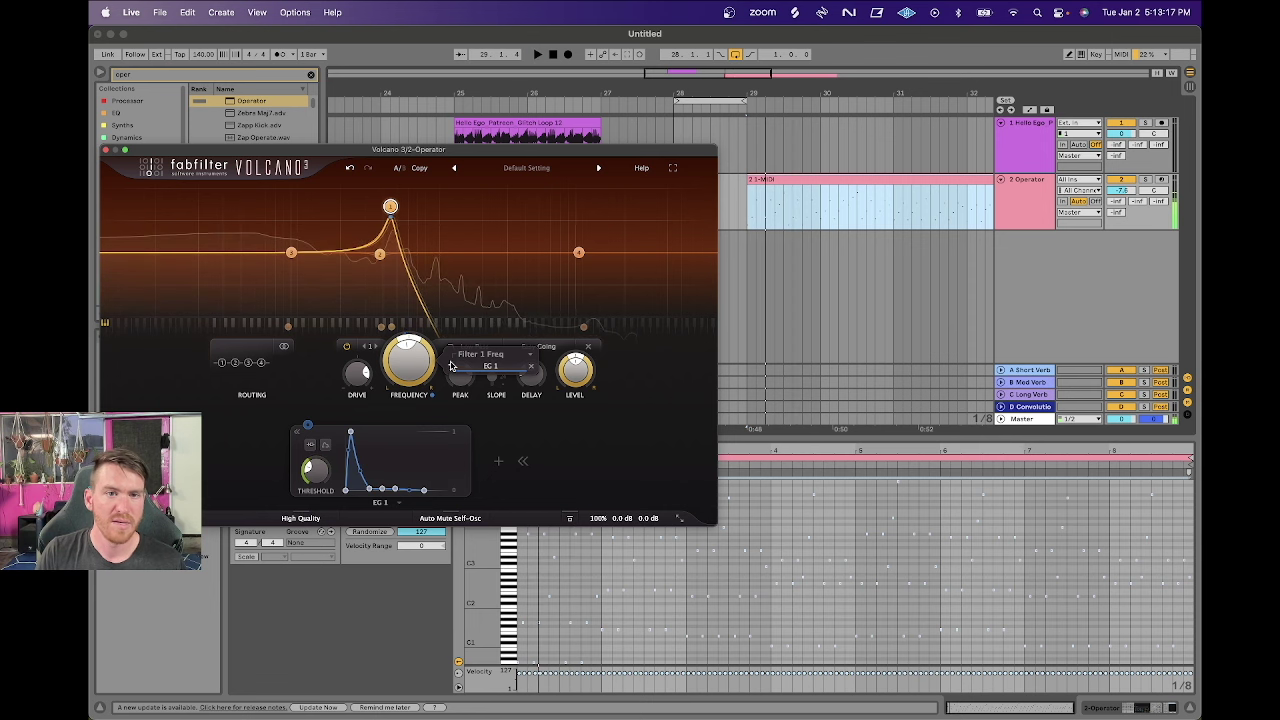
click(512, 370)
click(512, 372)
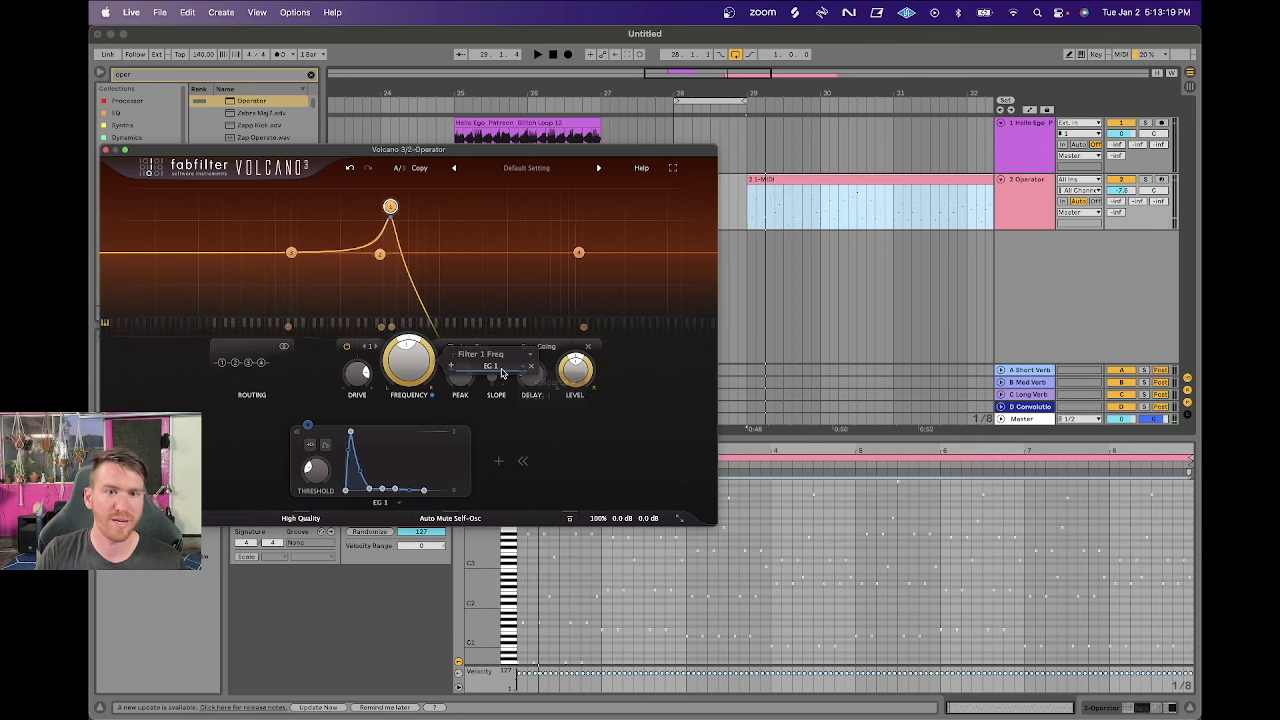
mouse_move(392, 215)
key(space)
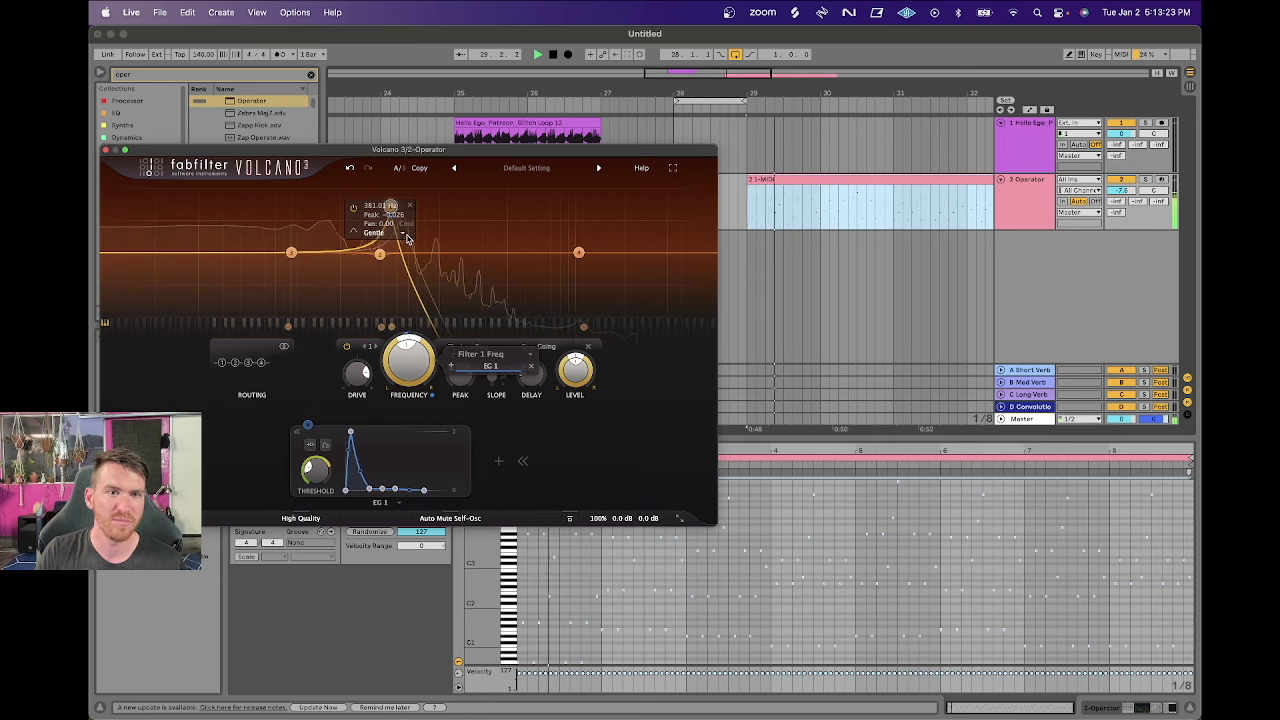
Raise EG 1's threshold and lengthen its attack slightly during playback.
key(space)
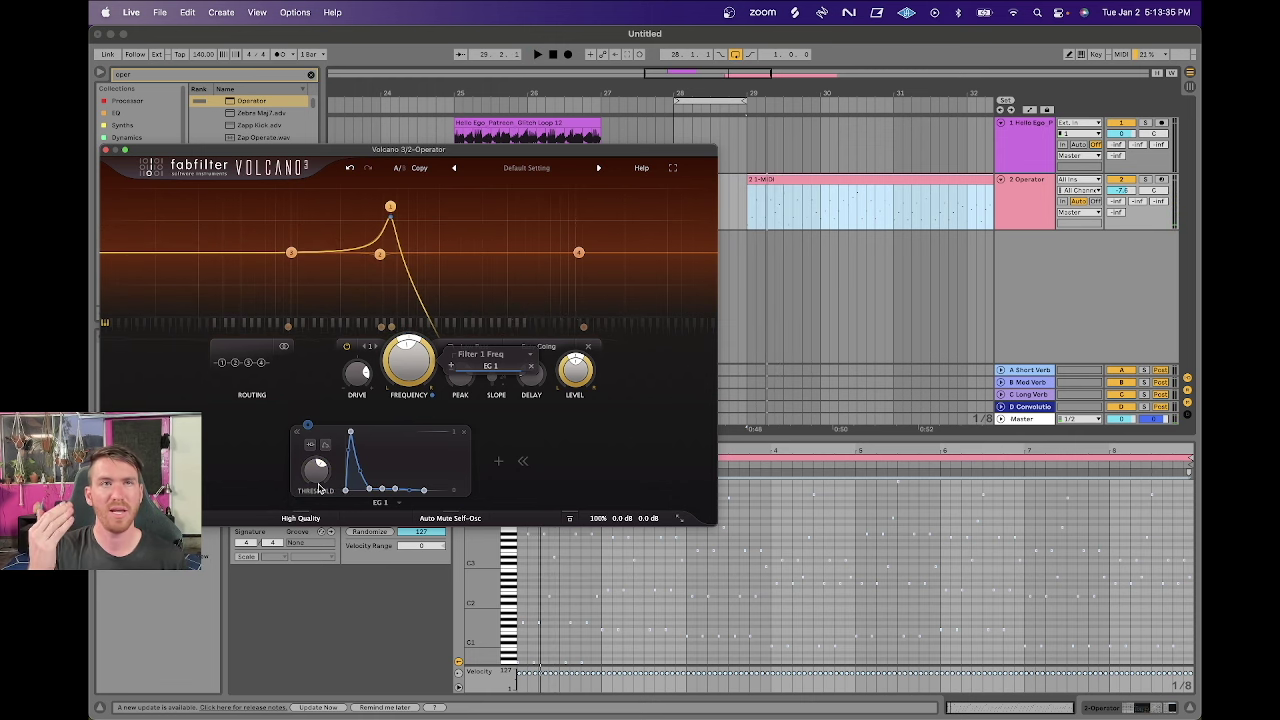
key(space)
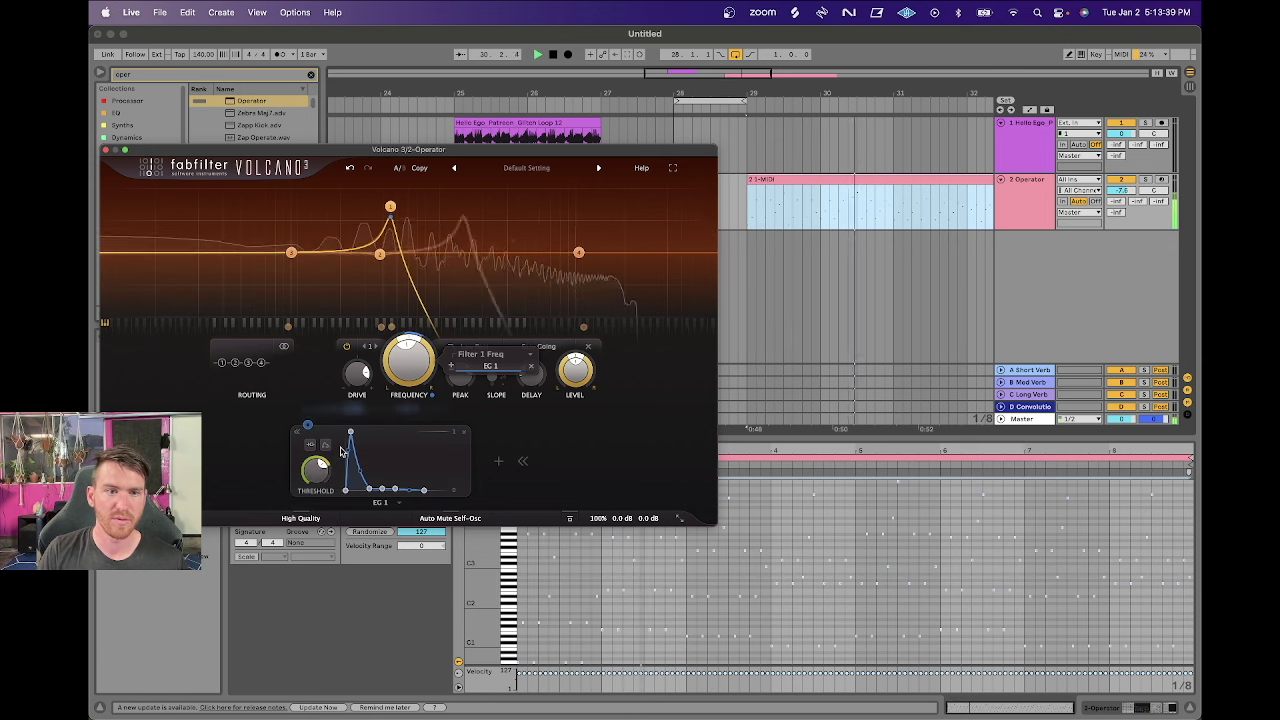
mouse_move(350, 432)
mouse_down()
mouse_move(368, 432)
mouse_move(353, 432)
mouse_up()
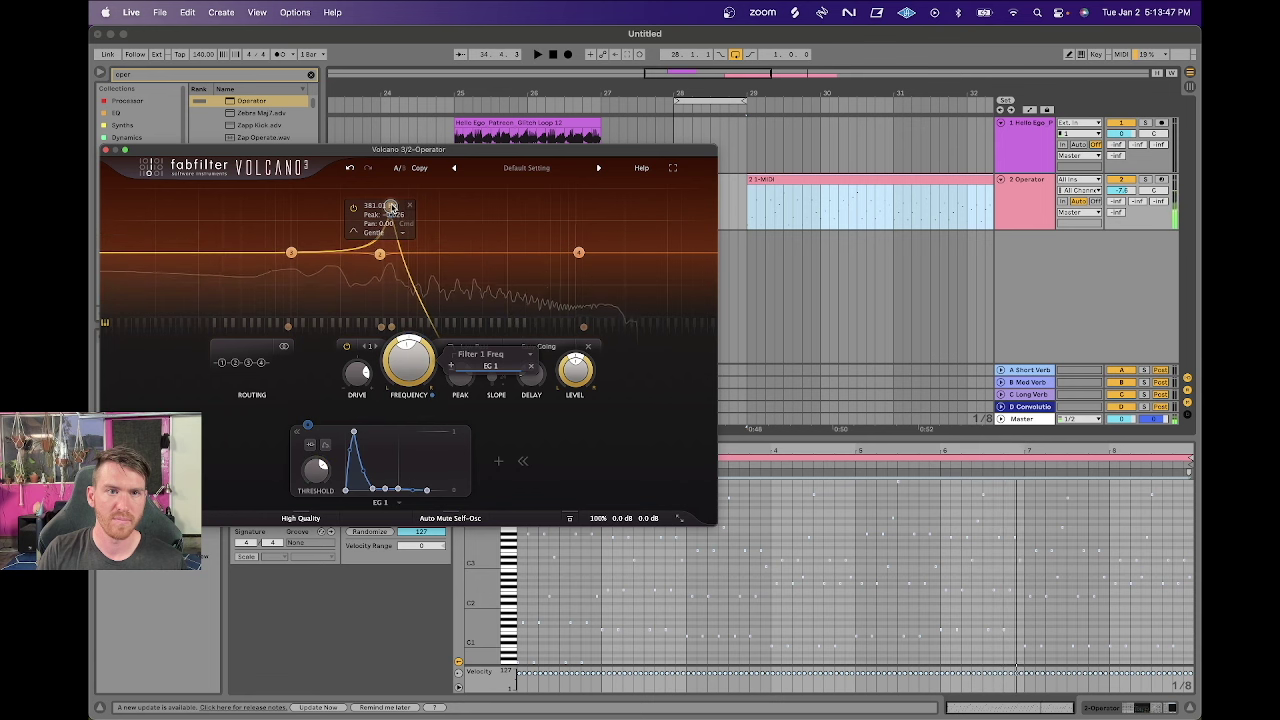
Lower Filter 1's low-pass frequency and set the EG 1 modulation slot level to about 0.37 during playback.
drag(390, 205, 307, 195)
key(space)
mouse_move(484, 368)
drag(484, 368, 474, 370)
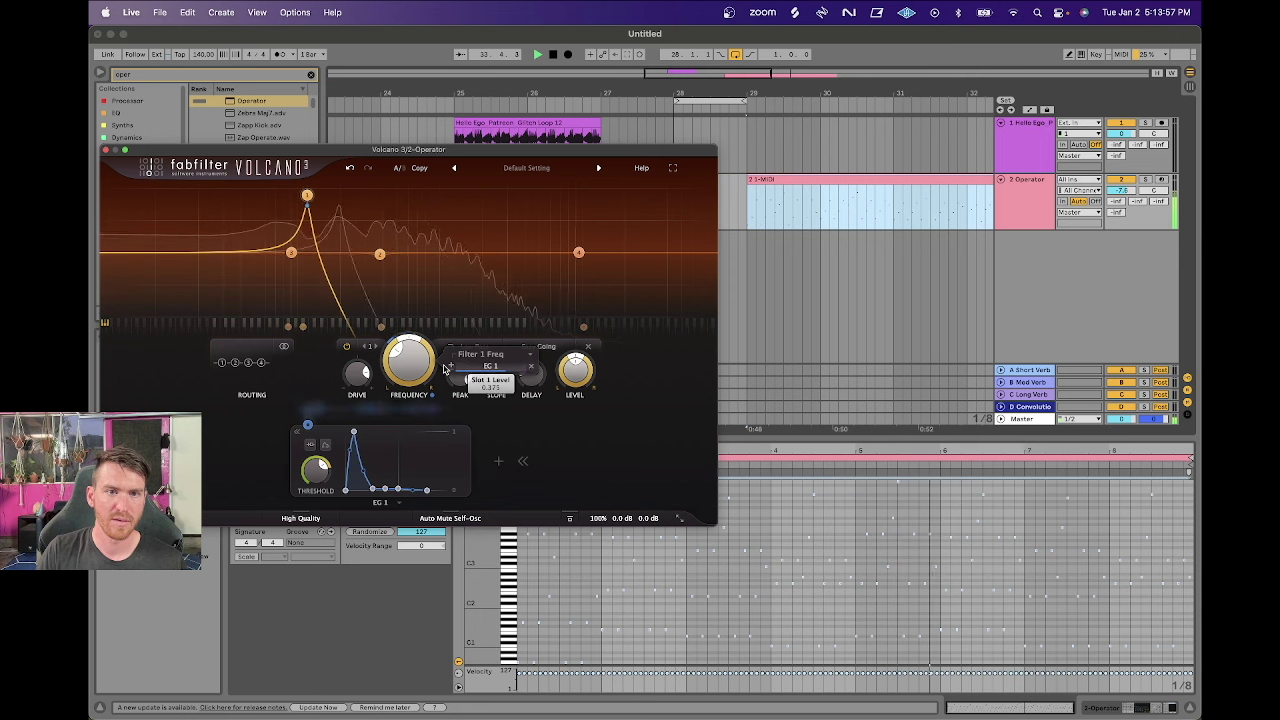
drag(307, 195, 328, 196)
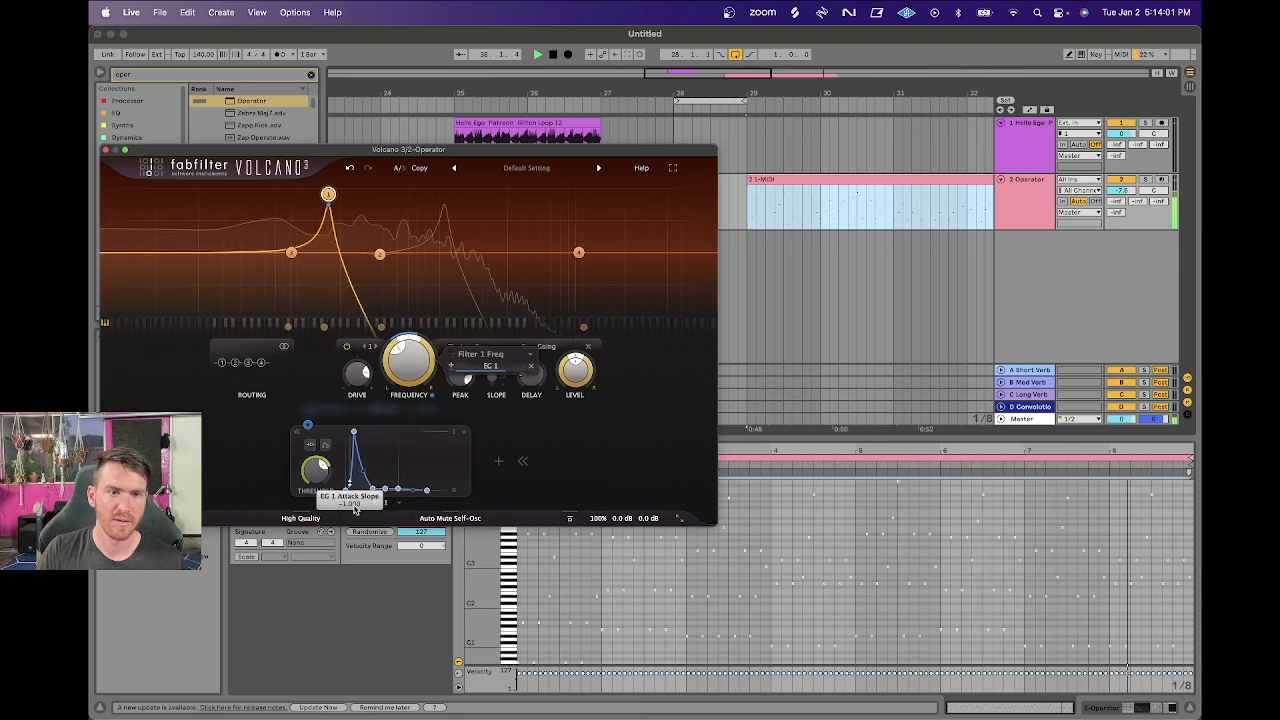
Reshape EG 1 with a slightly longer attack and a sustain raised to a moderate level.
drag(361, 432, 358, 433)
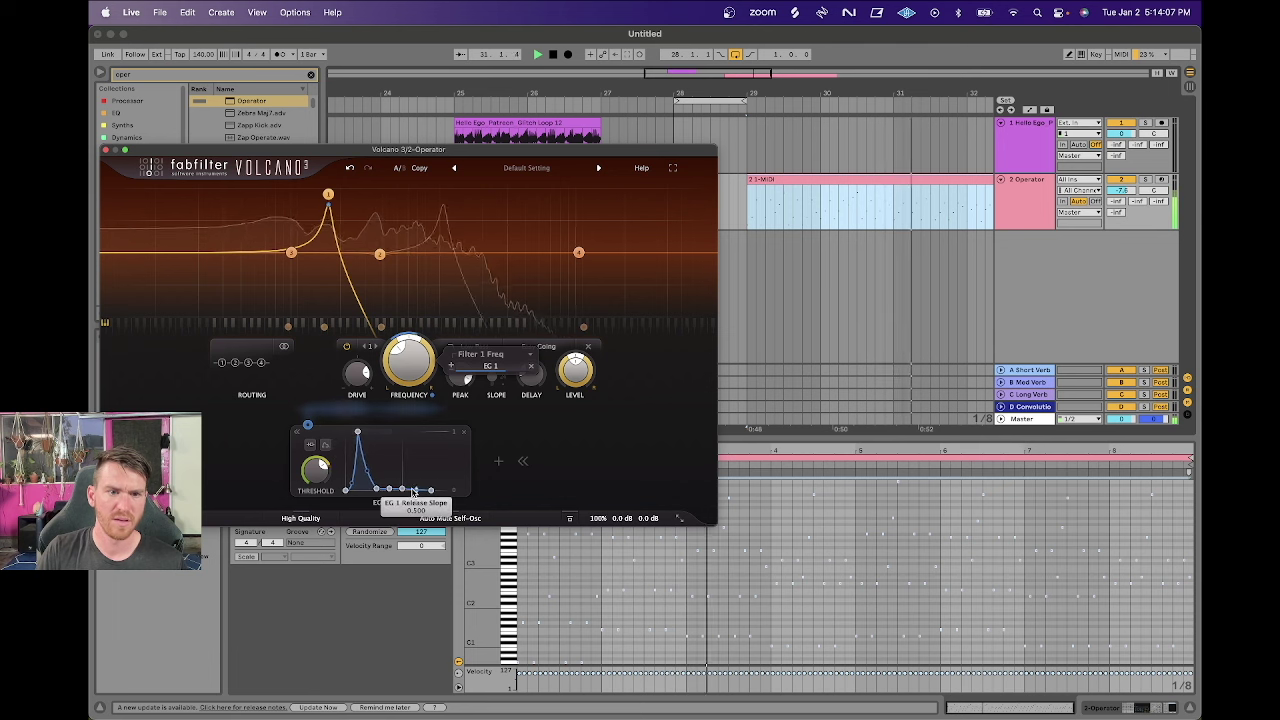
drag(389, 490, 406, 468)
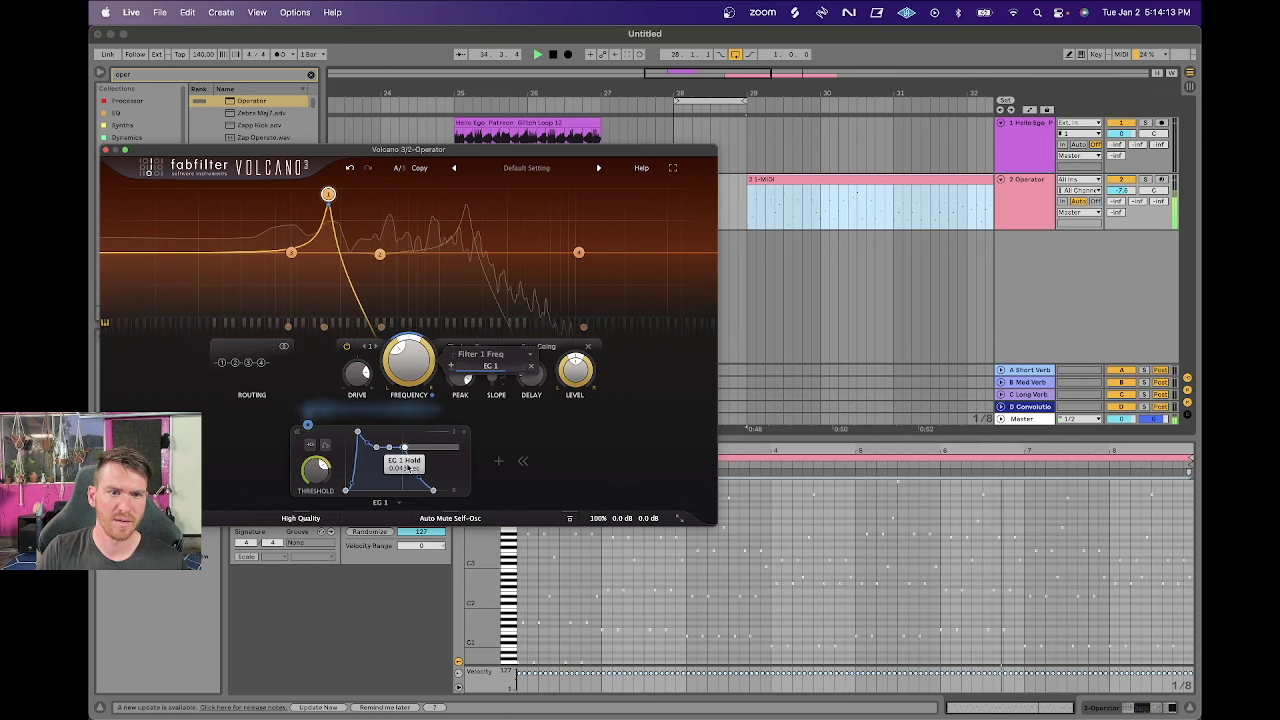
drag(382, 450, 390, 468)
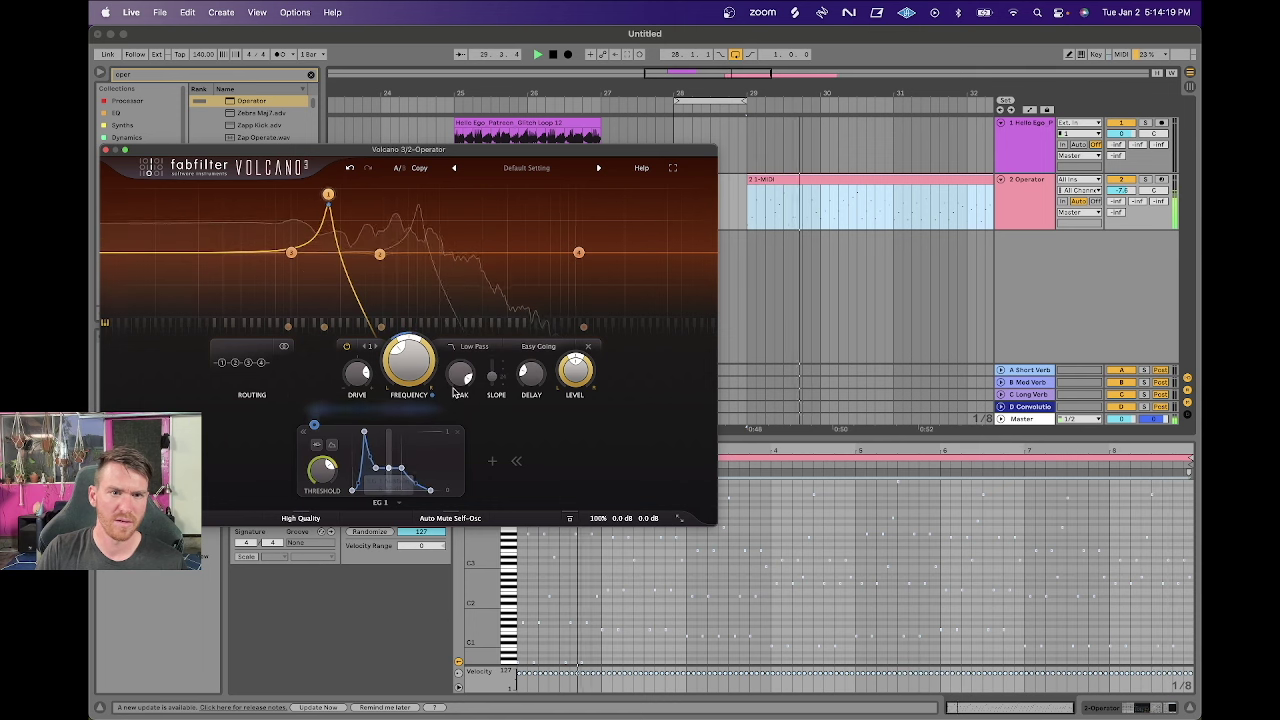
Reduce Filter 1's peak to about 0.69 and audition the result.
key(space)
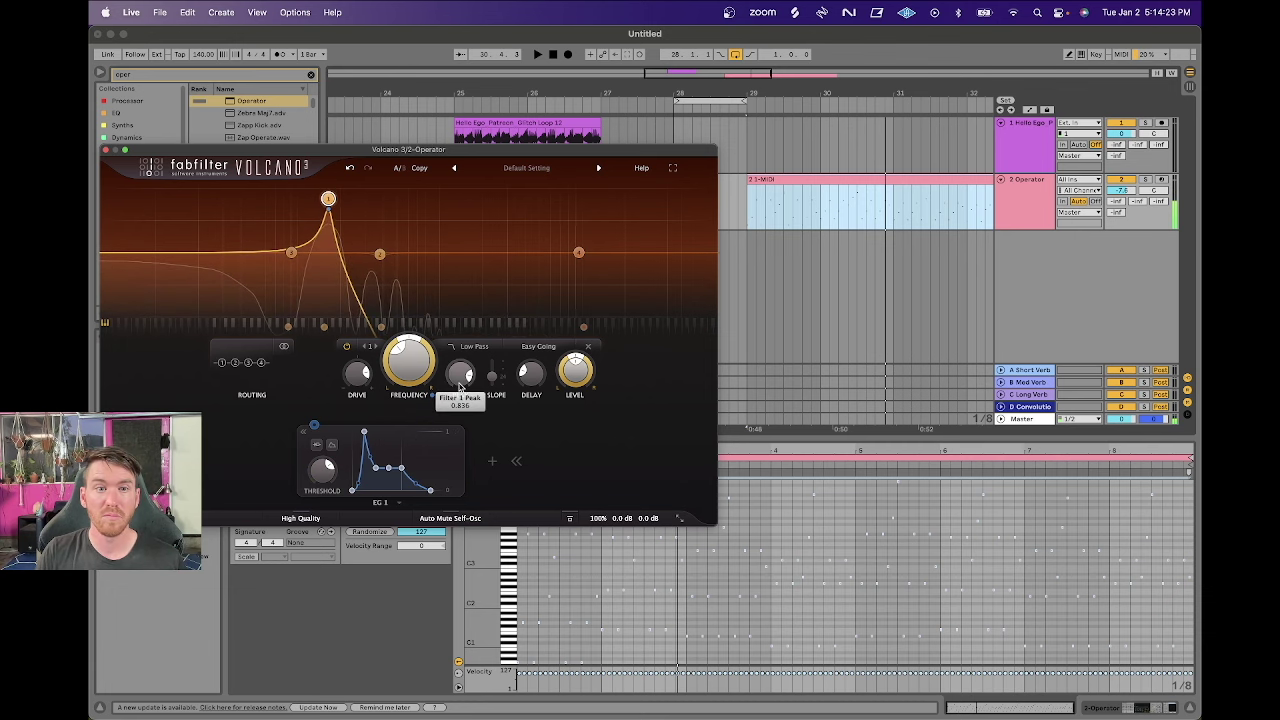
drag(460, 405, 459, 422)
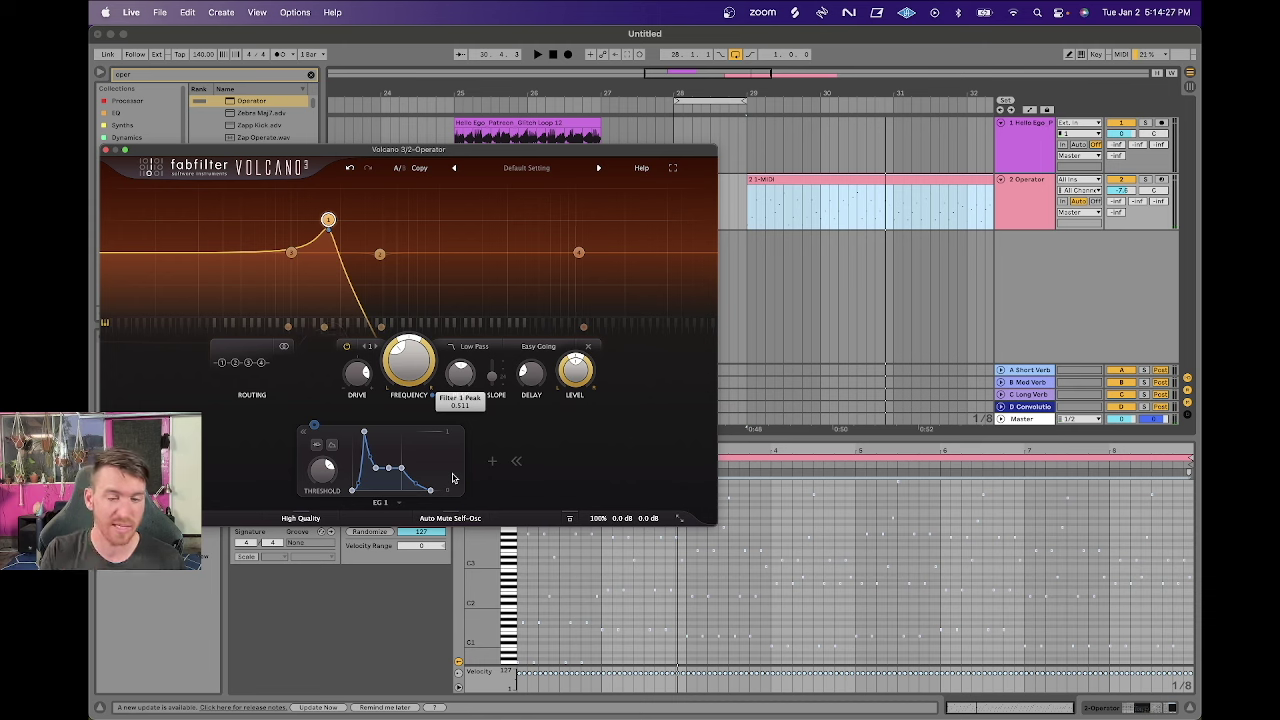
drag(452, 478, 452, 480)
drag(460, 378, 461, 360)
key(space)
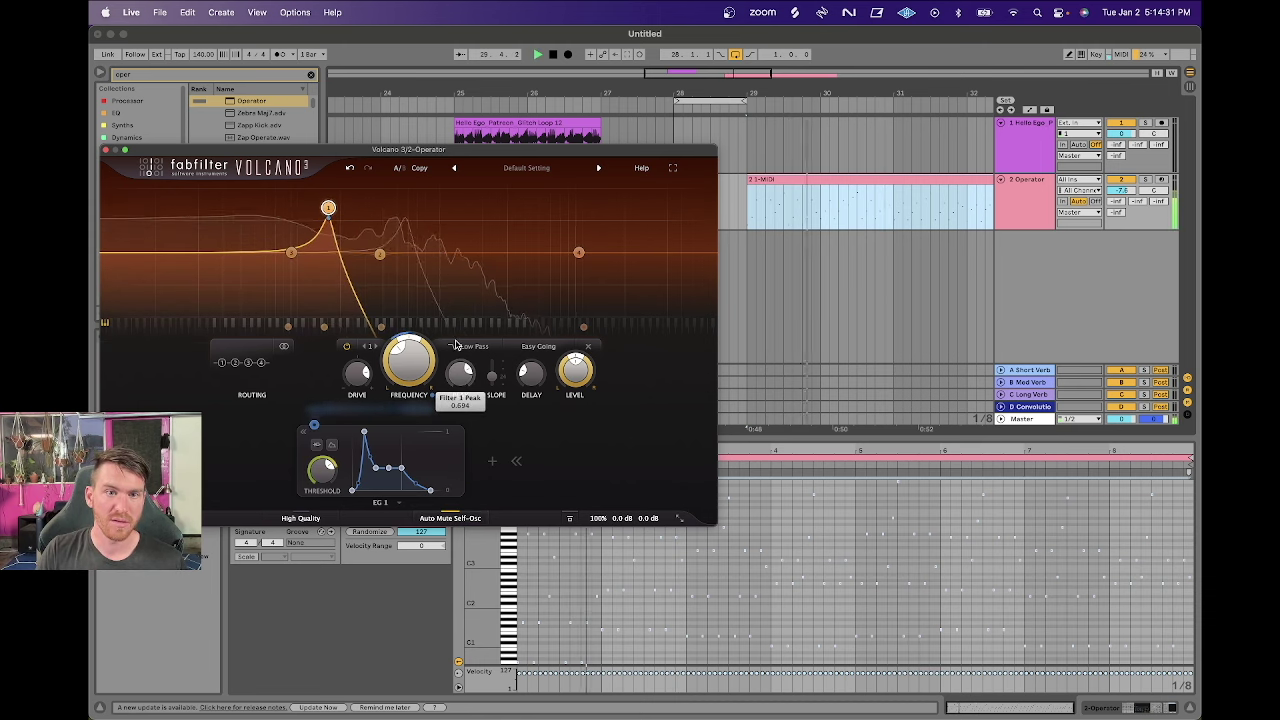
key(space)
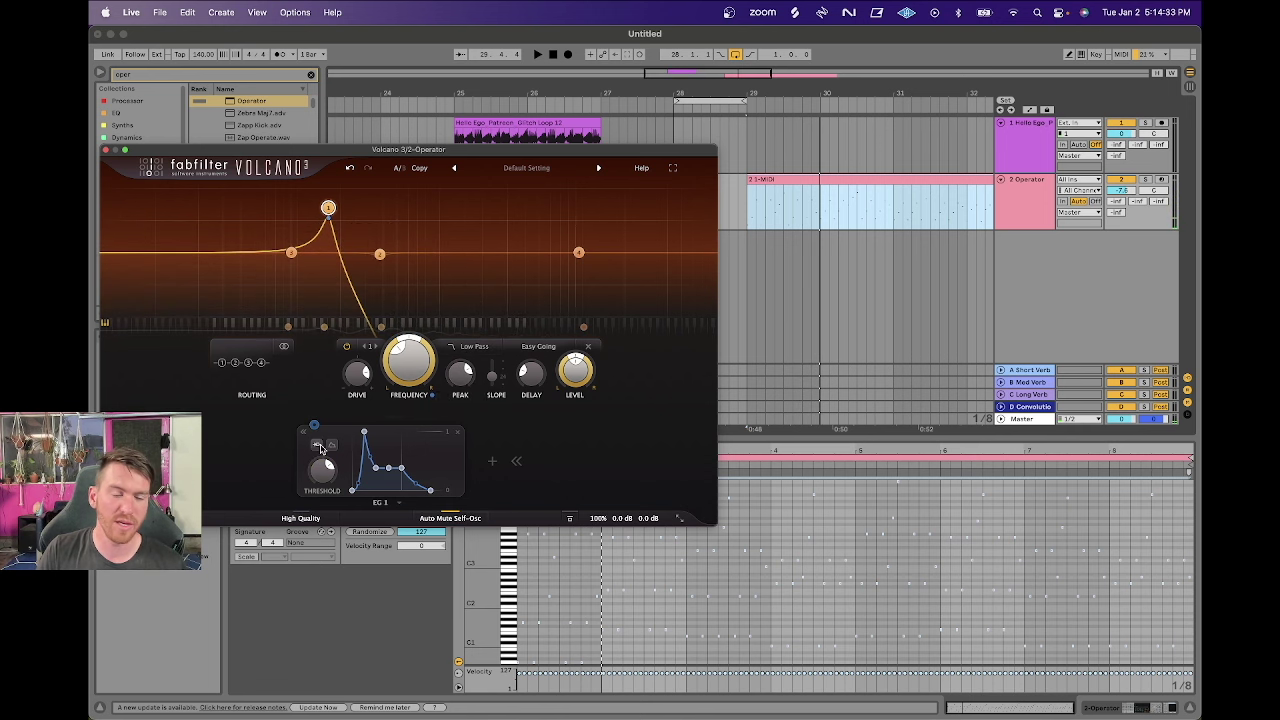
Switch EG 1's trigger source to Side Chain, and finally to MIDI.
mouse_move(320, 447)
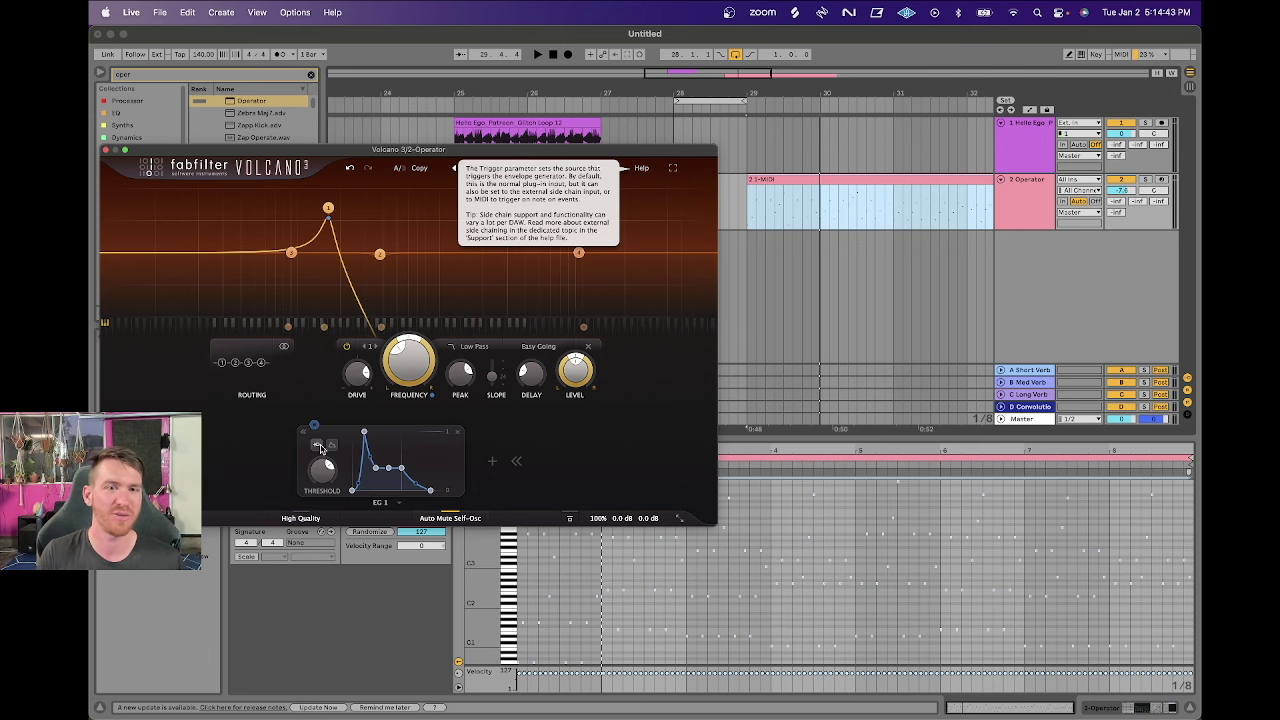
click(319, 447)
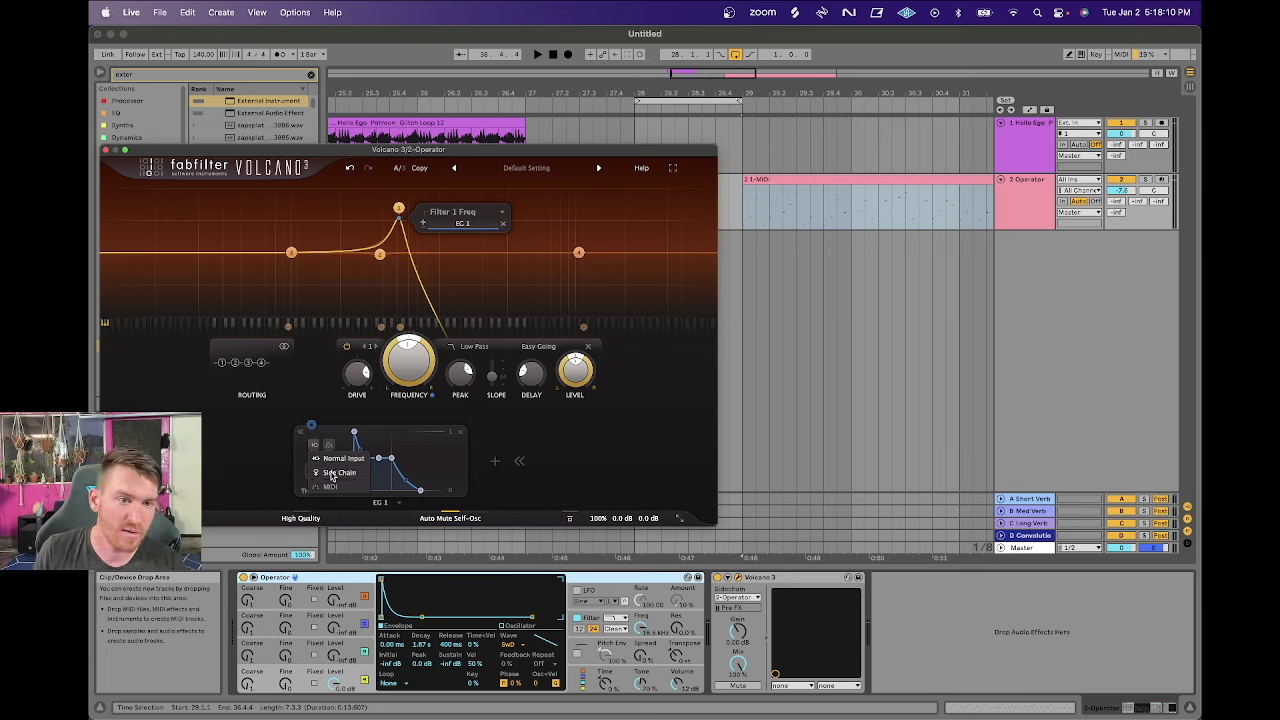
click(332, 474)
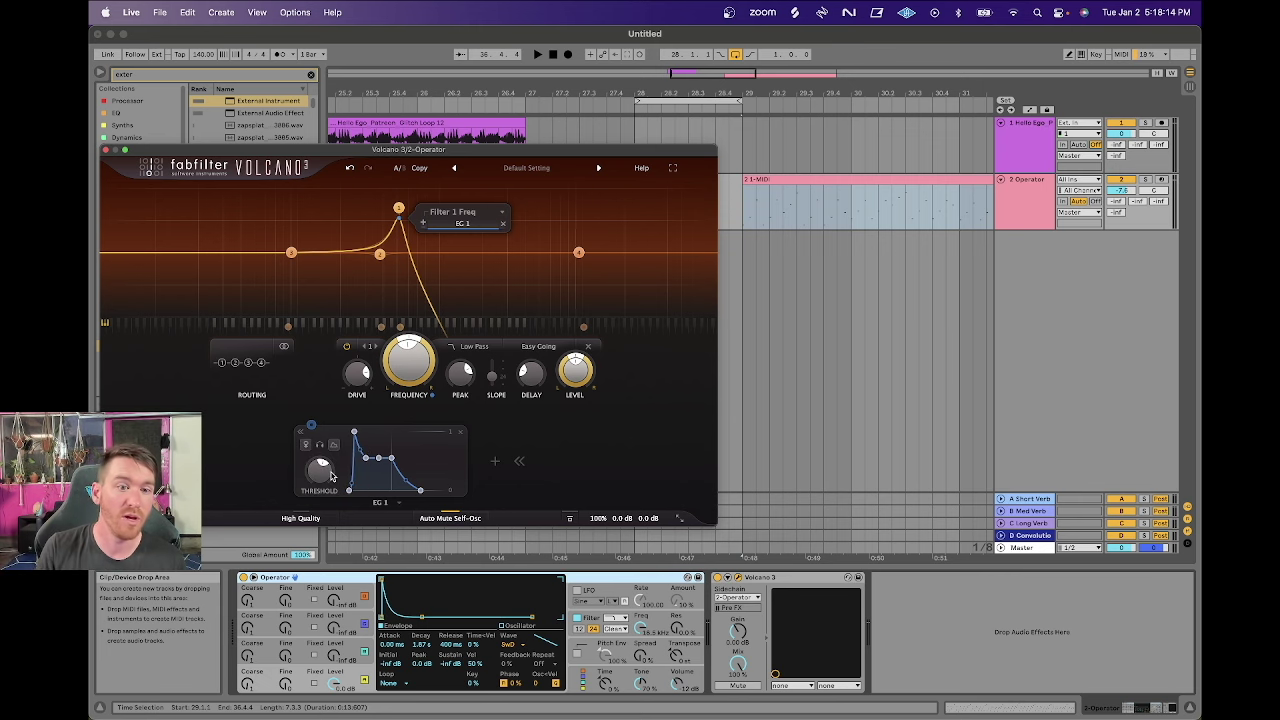
click(306, 446)
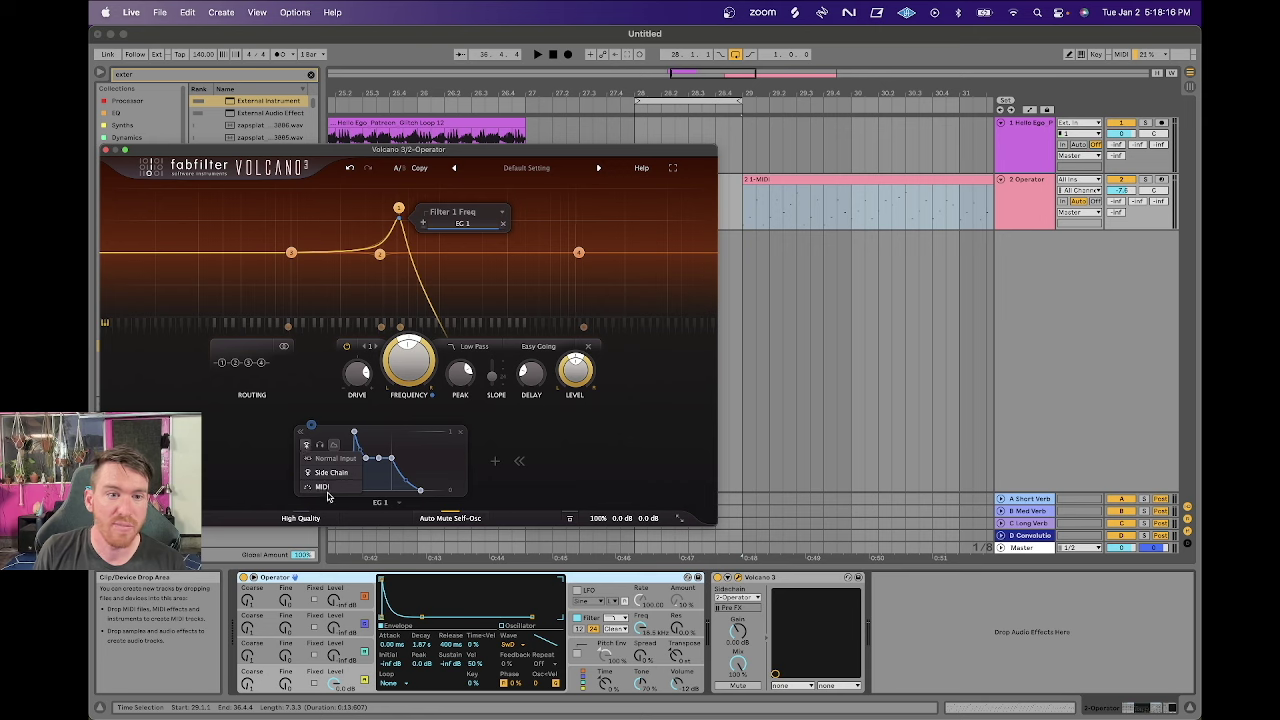
click(325, 488)
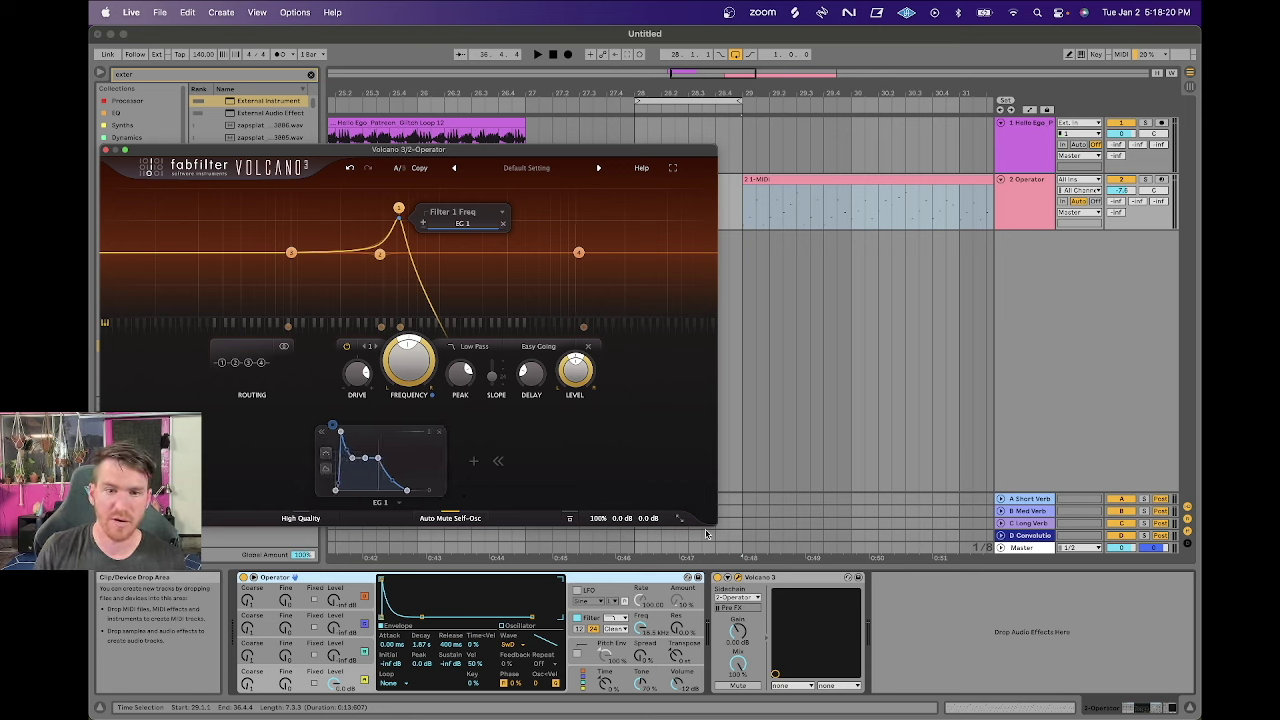
Set the Volcano 3 device's sidechain source to No Input and play the clip to test the MIDI trigger.
click(736, 597)
click(733, 608)
click(736, 598)
click(733, 679)
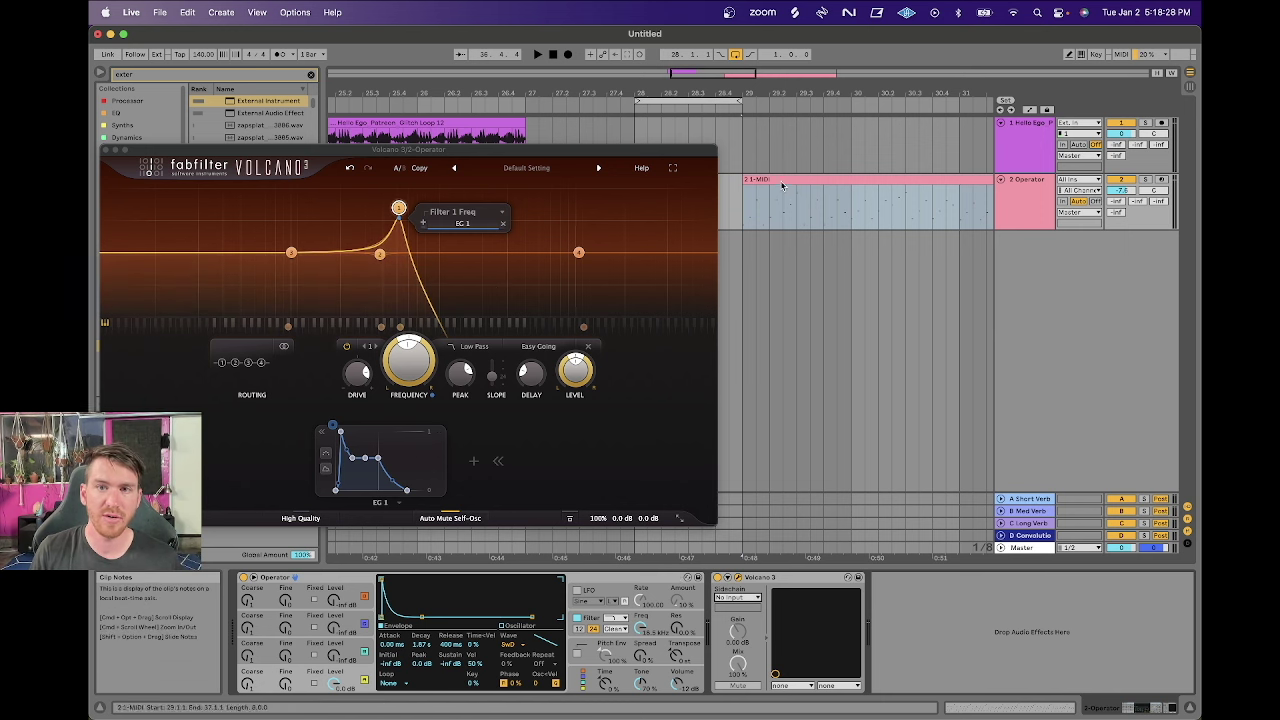
key(space)
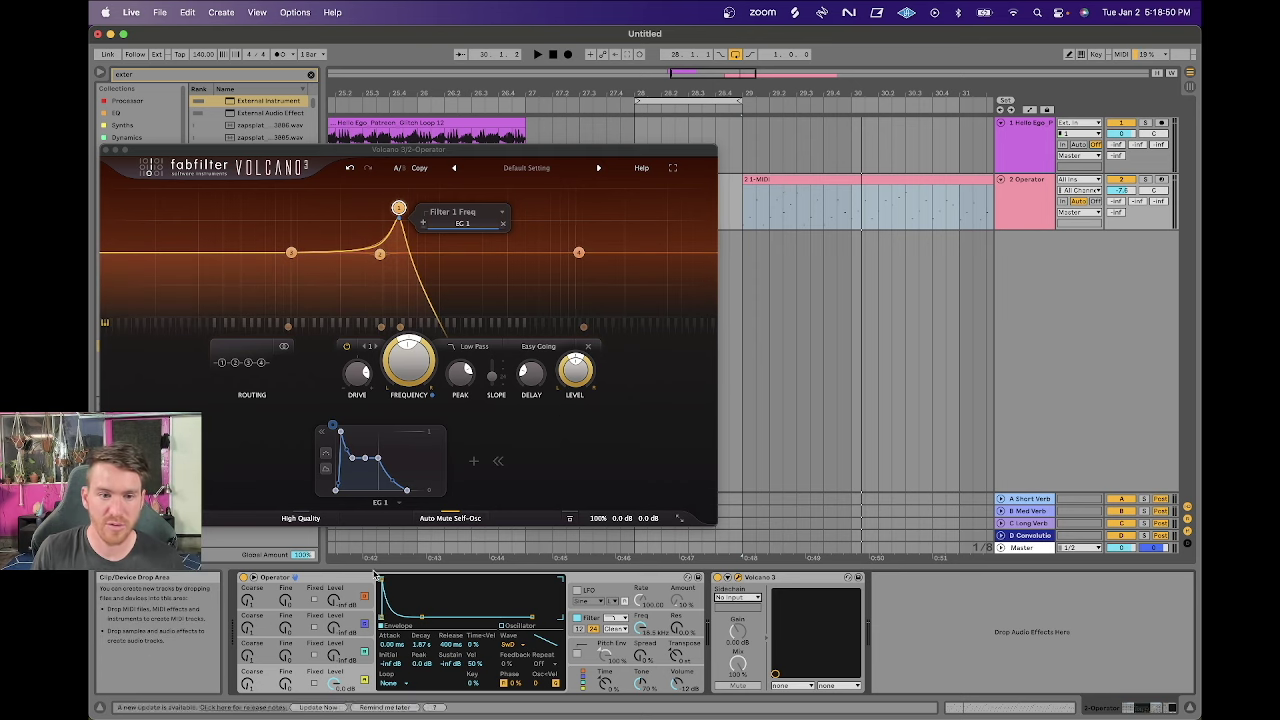
Group the Operator device into an Instrument Rack and show the rack's chain list.
click(338, 579)
key(super+g)
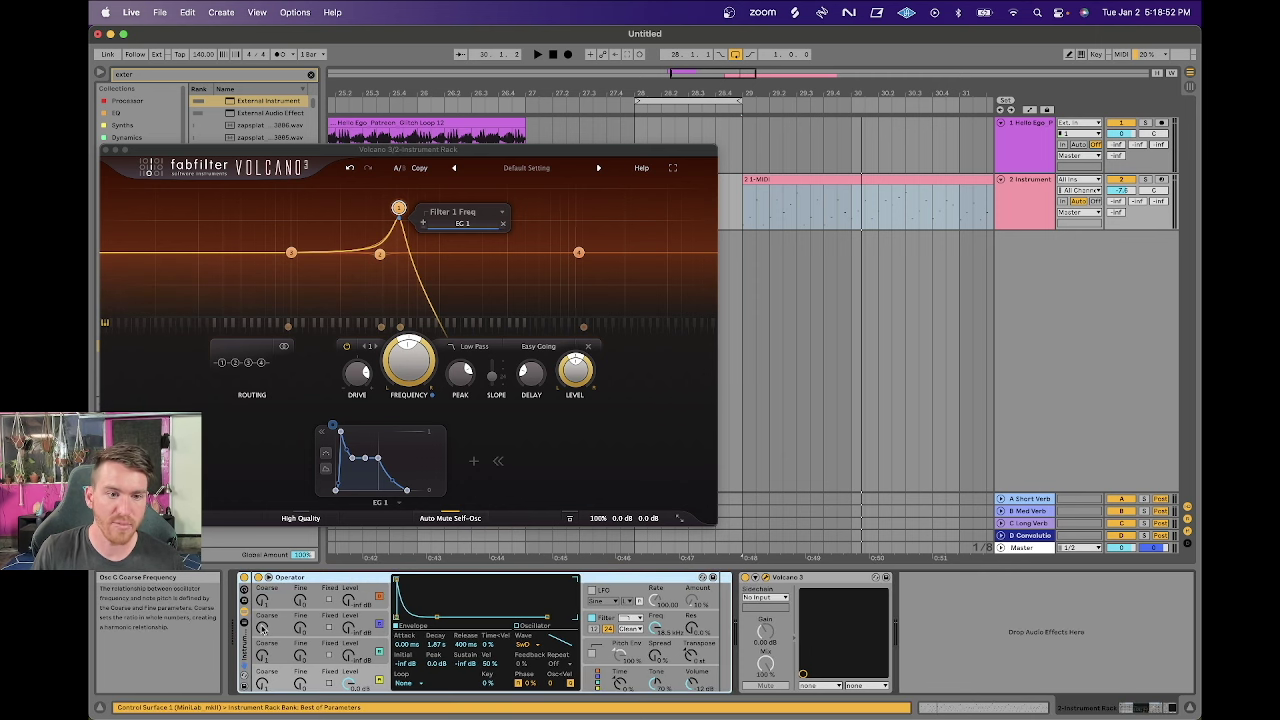
click(245, 627)
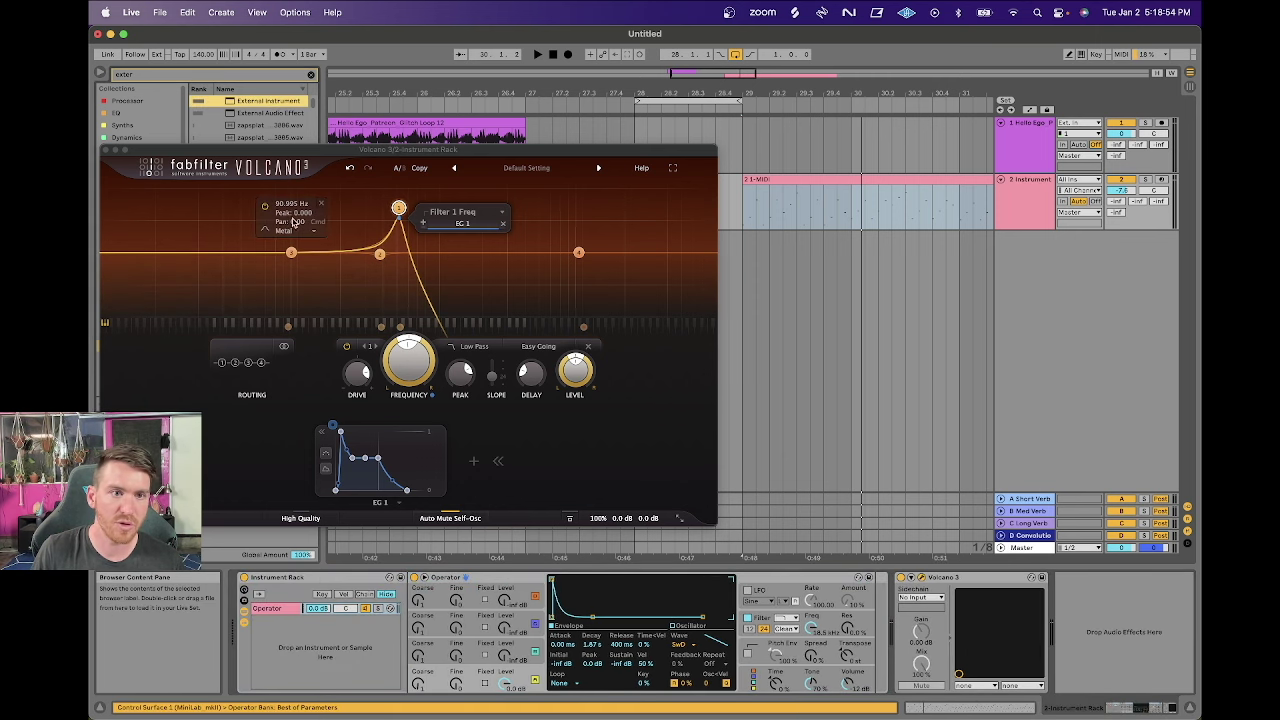
Add an External Instrument chain to the rack, route its MIDI to 2-Instrument Rack's Volcano 3, and play the clip.
key(Return)
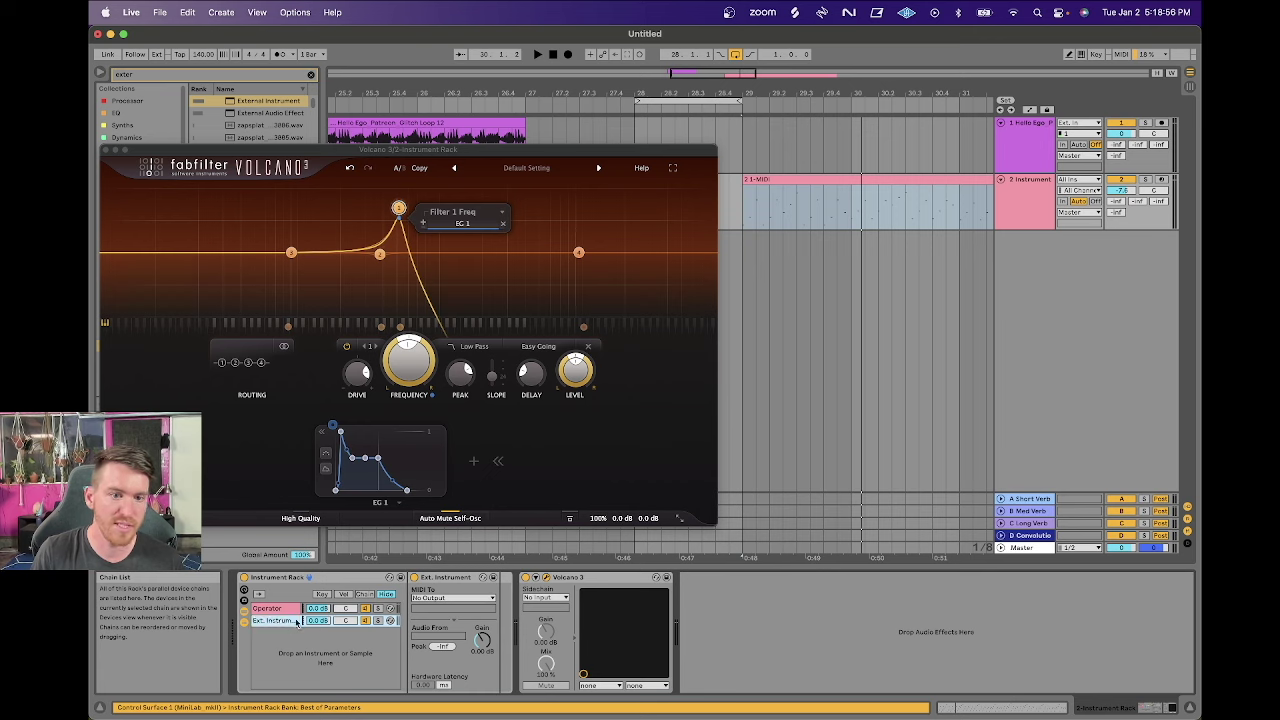
click(425, 598)
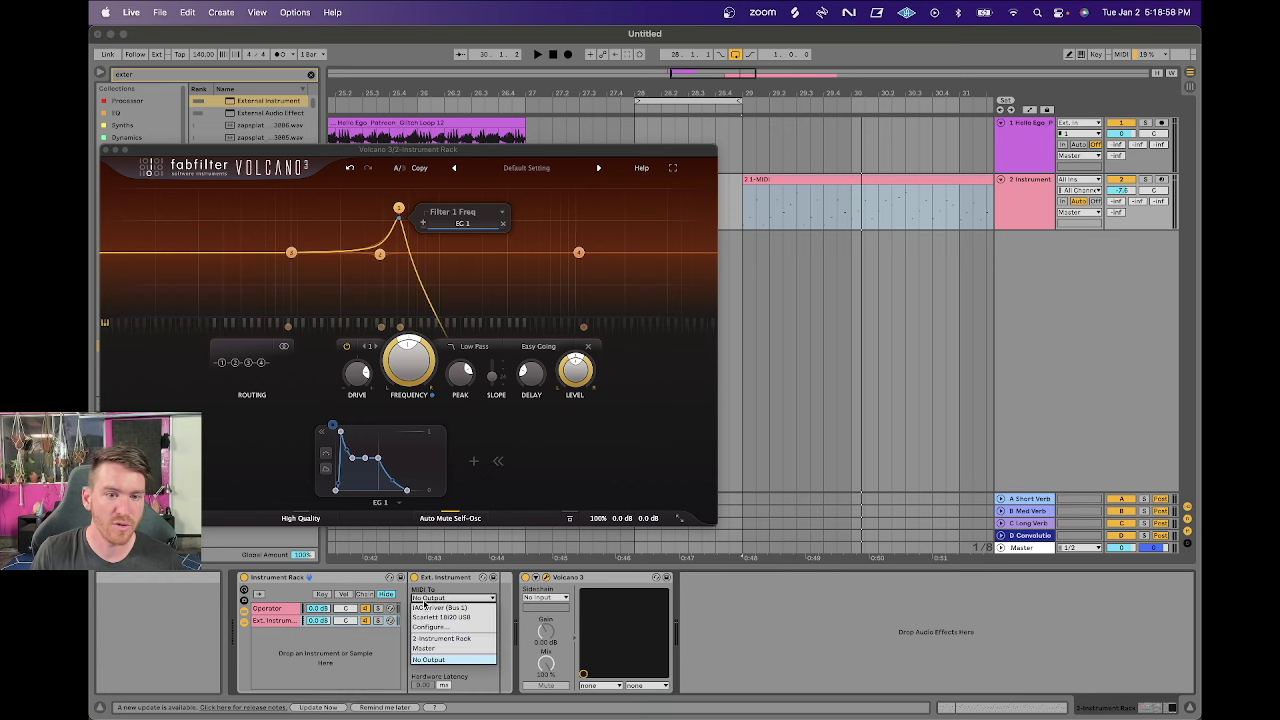
click(436, 640)
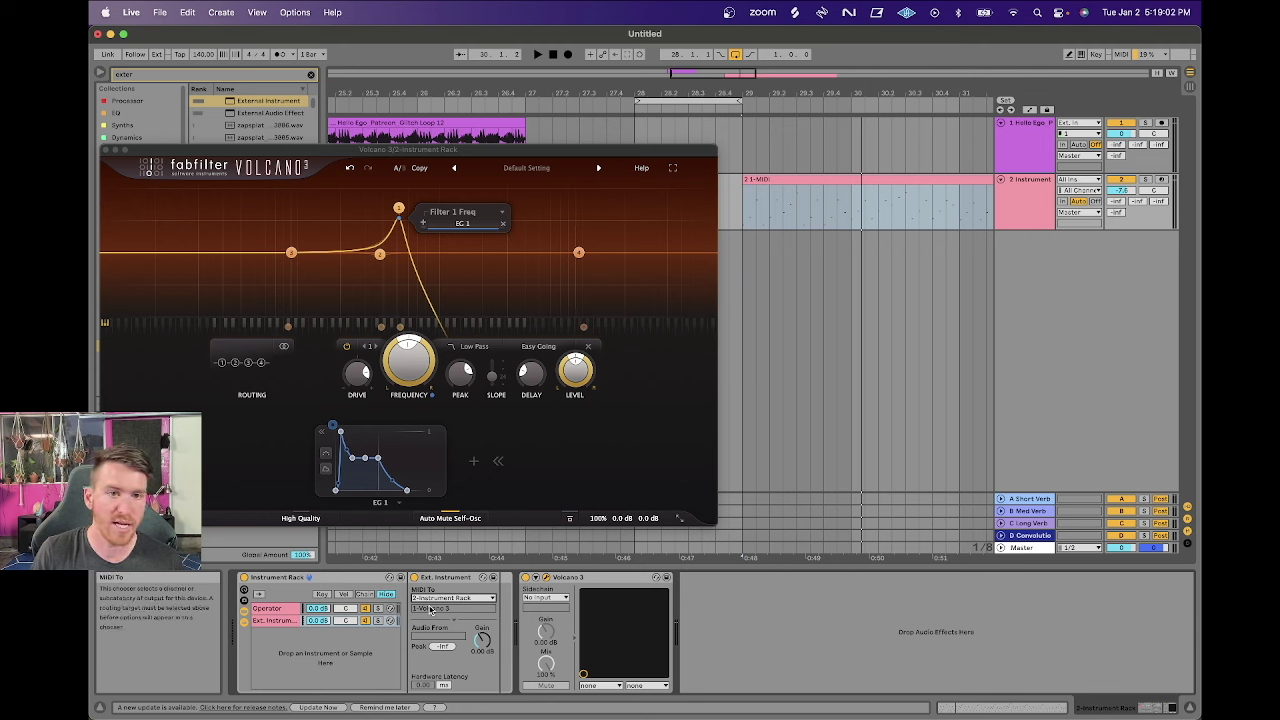
key(space)
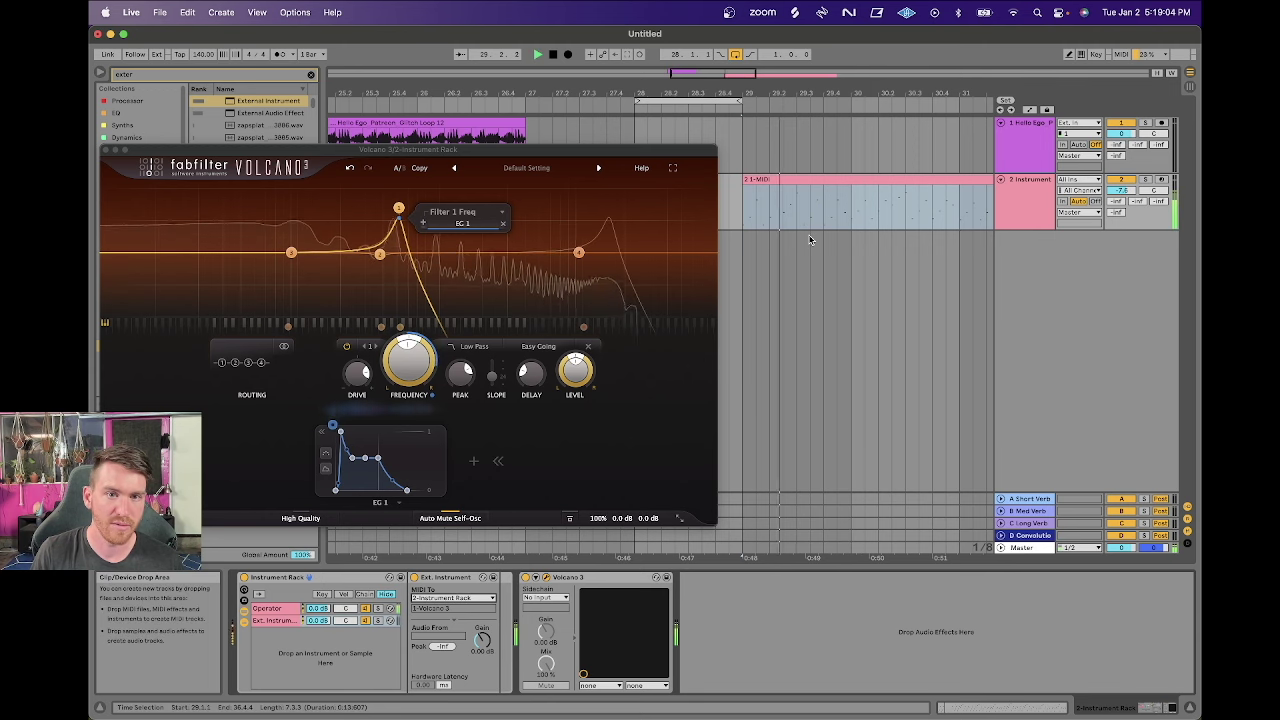
During playback, try a longer EG 1 attack, settle it at about 0.042 s, and lower the envelope's sustain level.
click(342, 432)
drag(342, 432, 347, 431)
key(space)
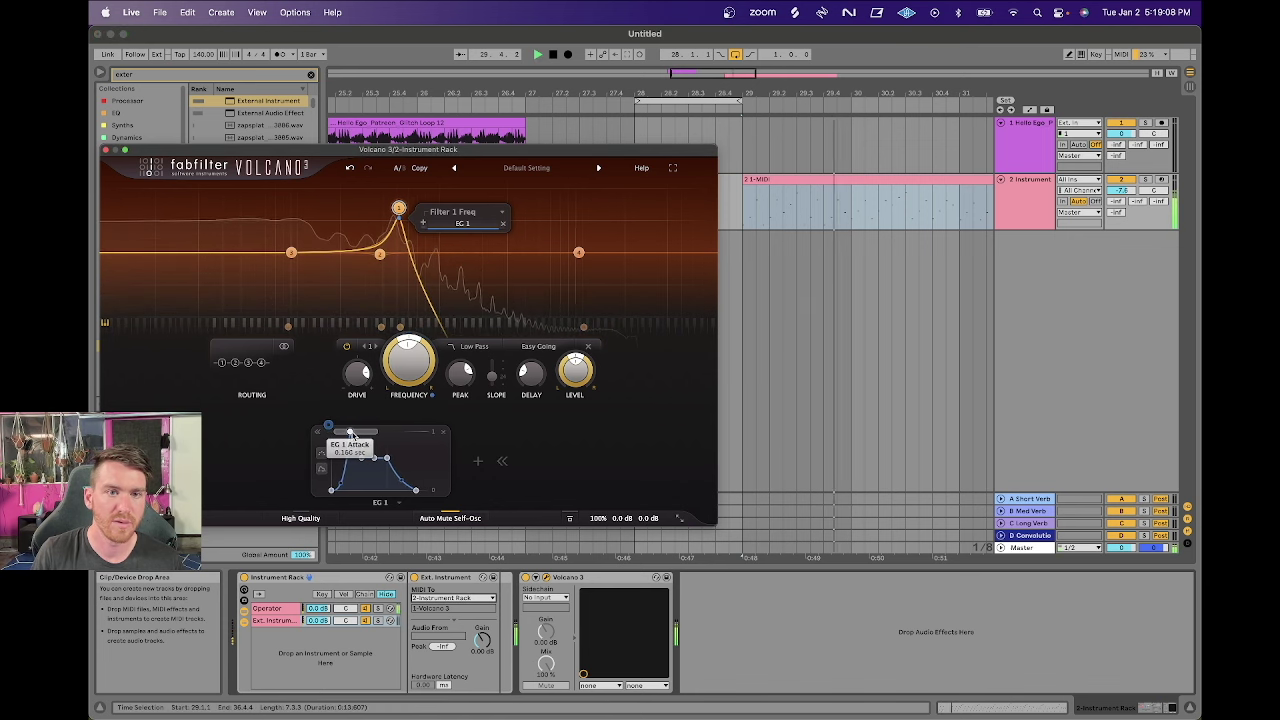
drag(347, 431, 343, 432)
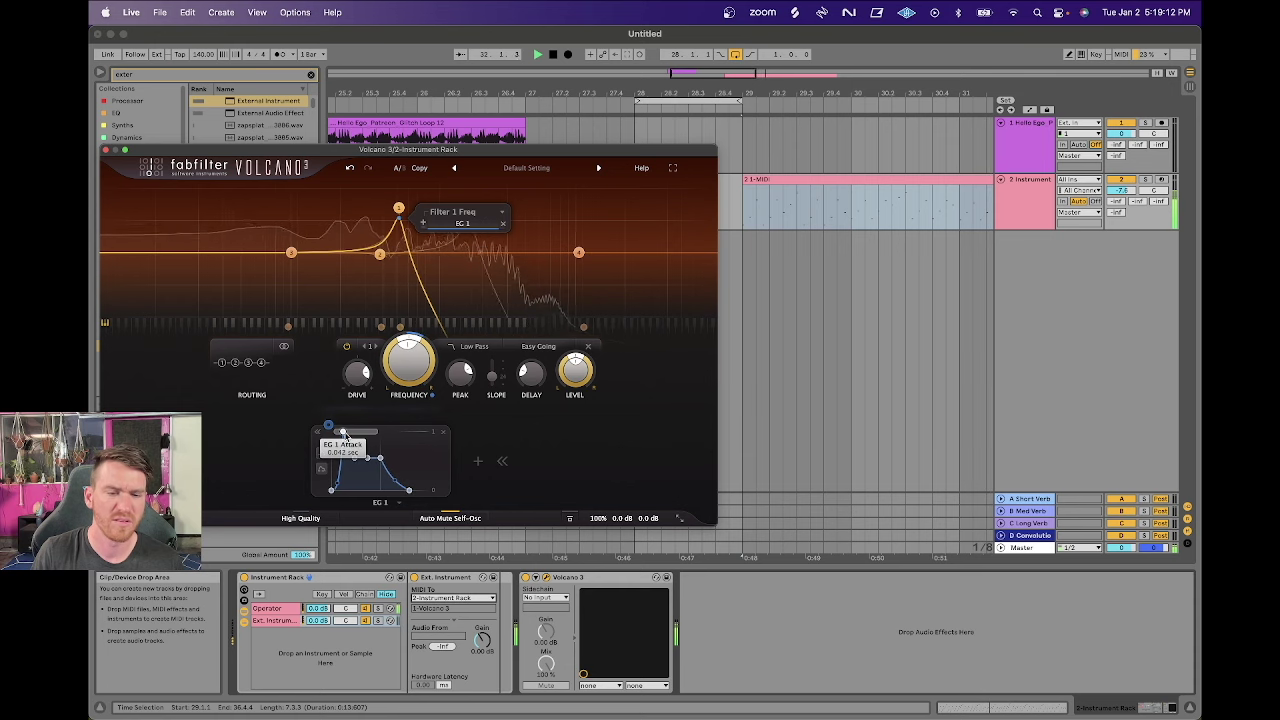
drag(378, 458, 398, 478)
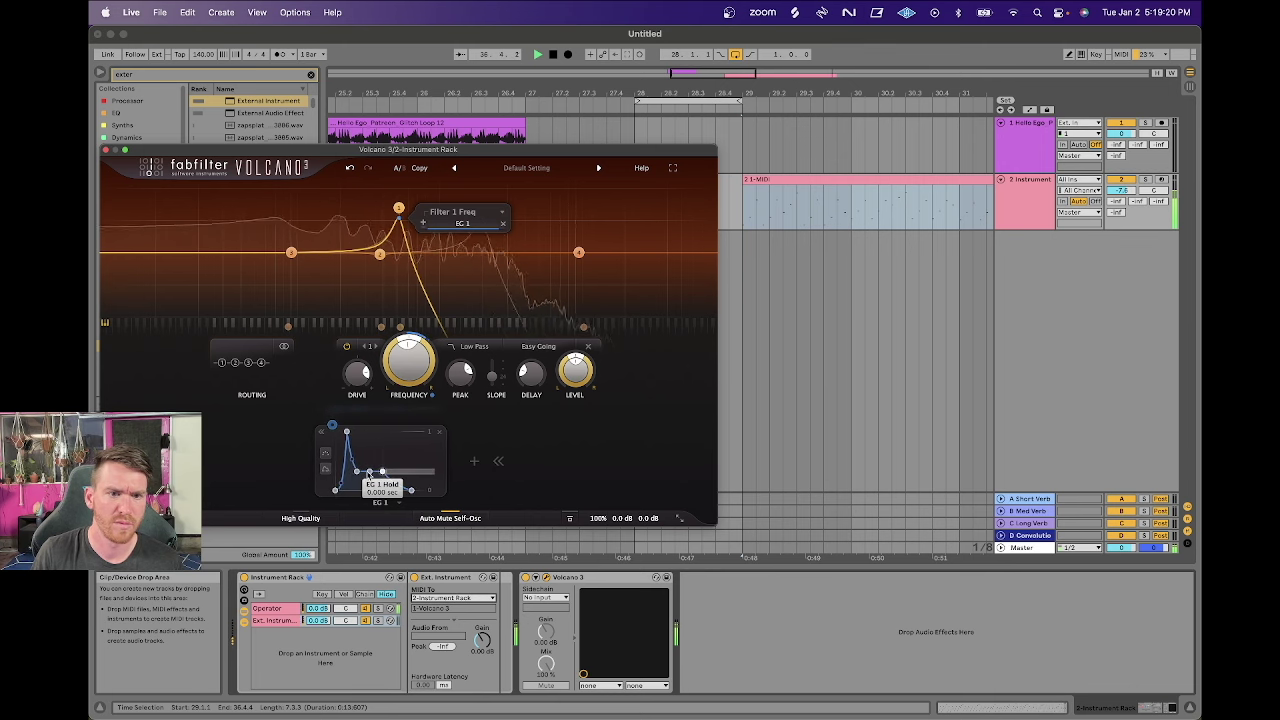
Add a new envelope follower modulation source and delete the Ext. Instrument chain from the Instrument Rack.
click(398, 493)
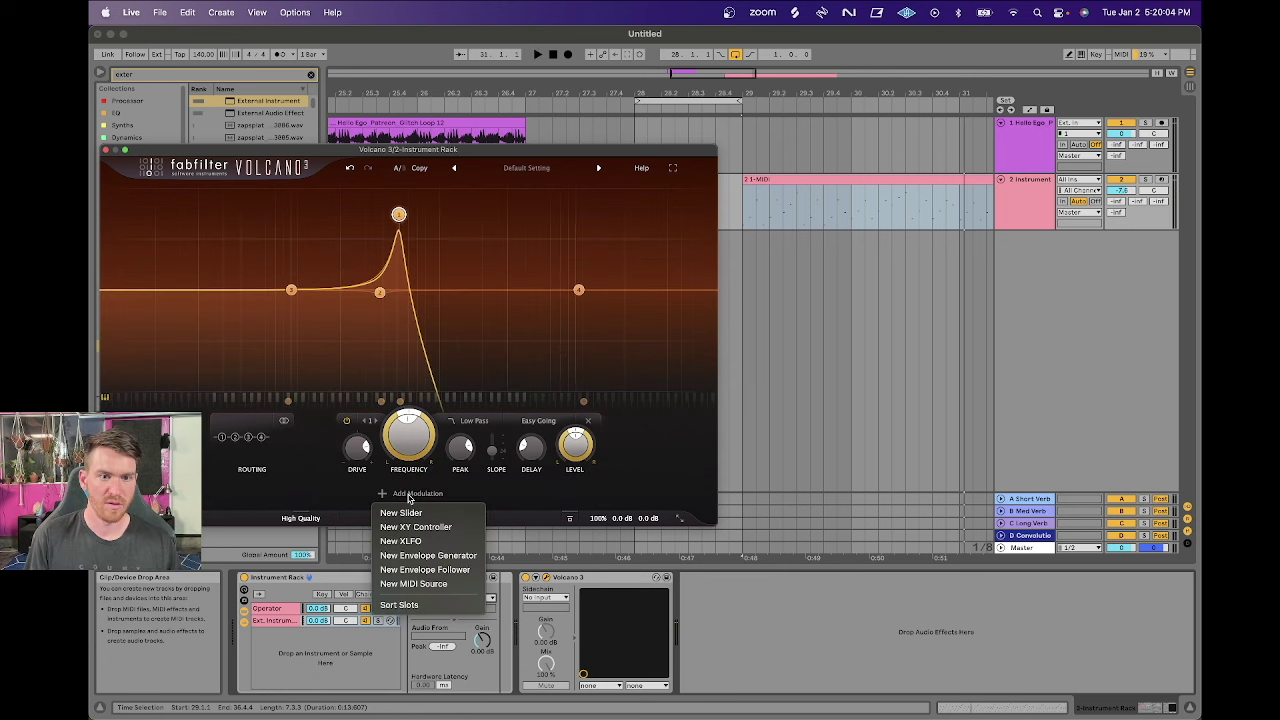
click(428, 570)
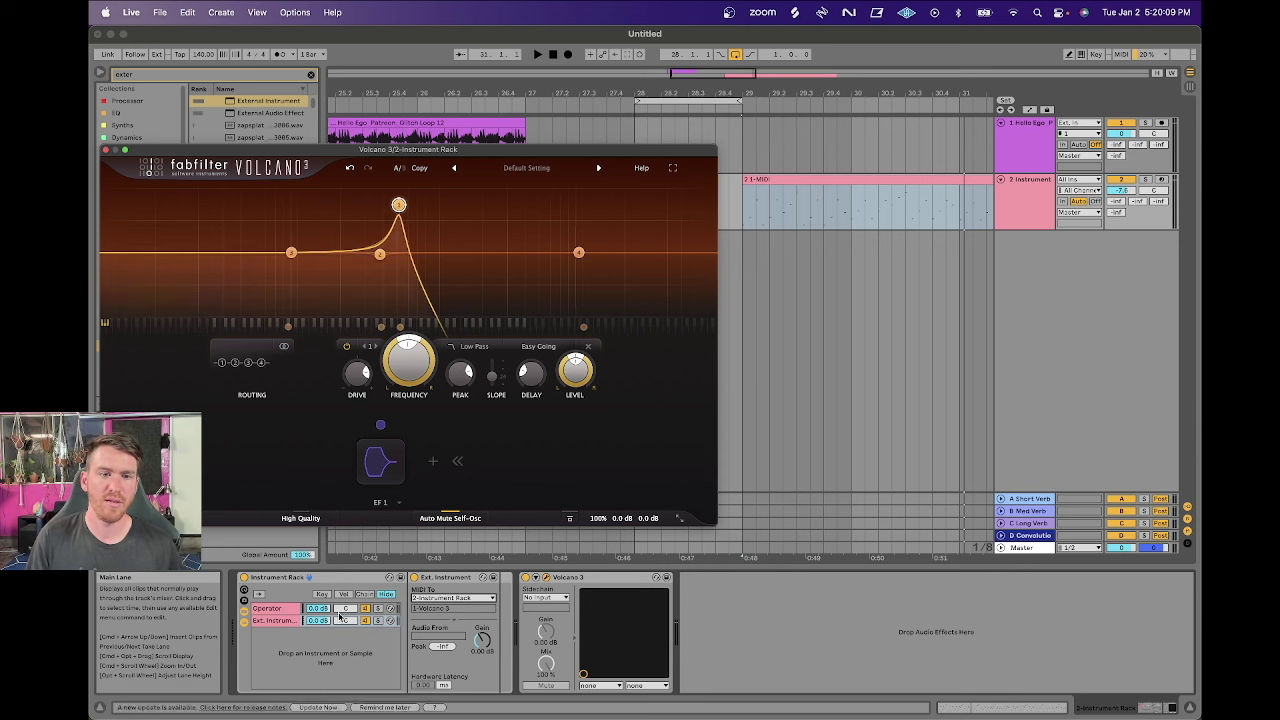
click(285, 622)
key(Delete)
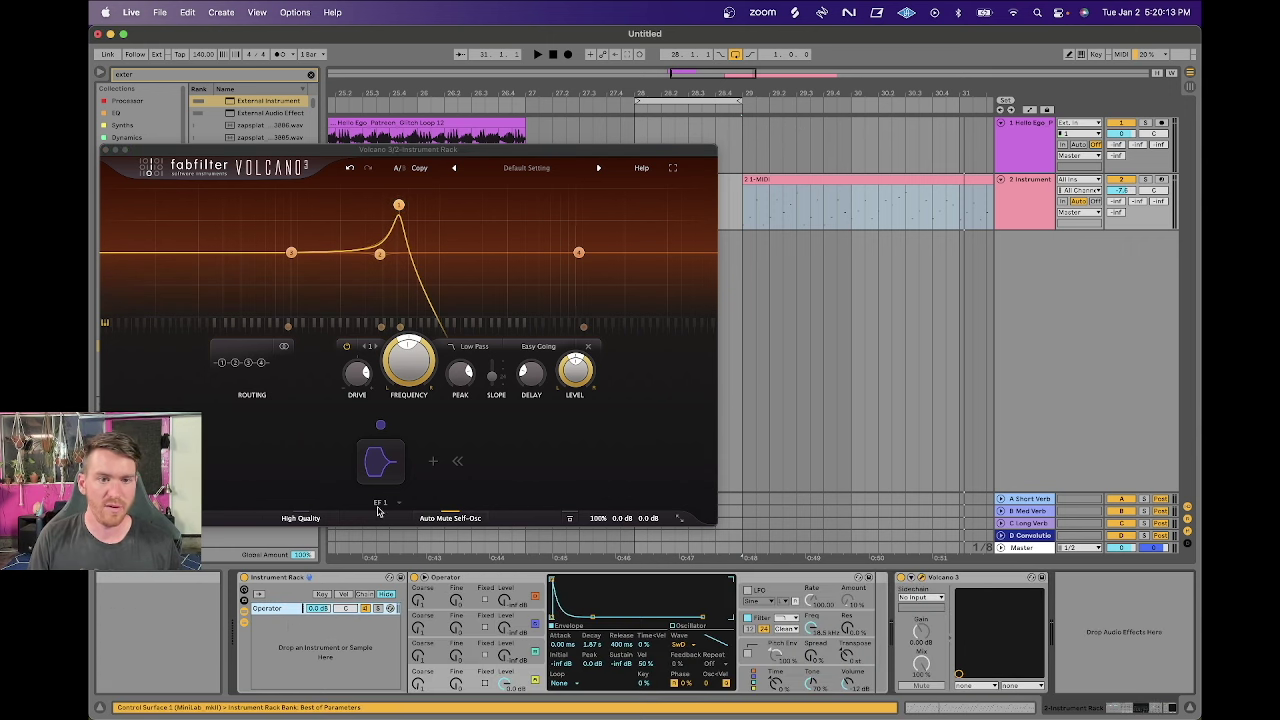
Expand the EF 1 display, assign it to Filter 1's frequency, and reduce the modulation amount while auditioning the clip.
click(380, 466)
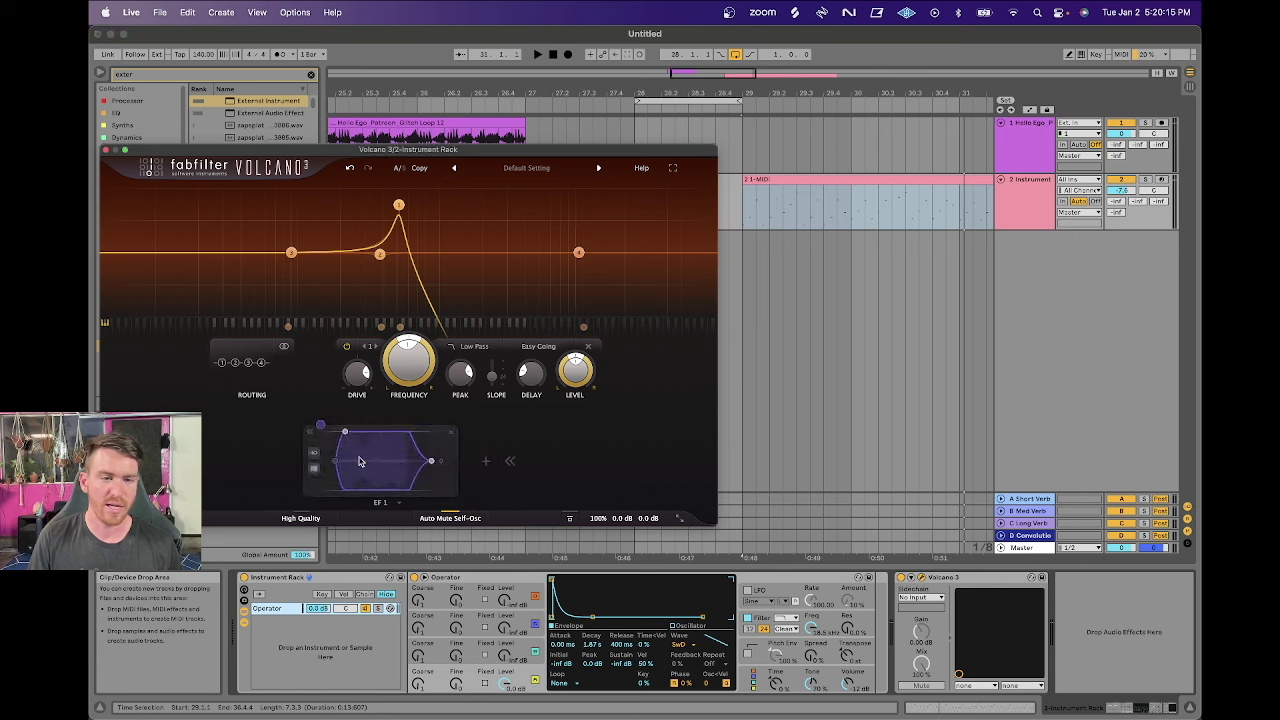
click(753, 181)
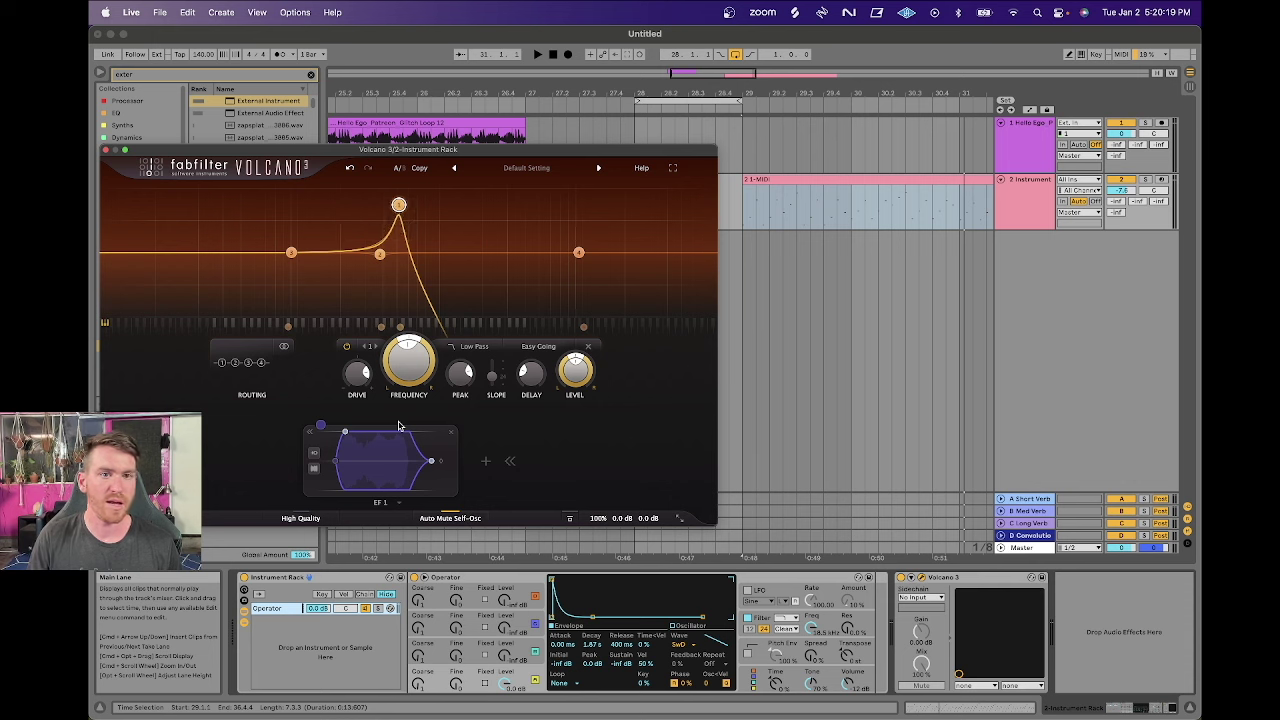
drag(316, 430, 488, 364)
key(space)
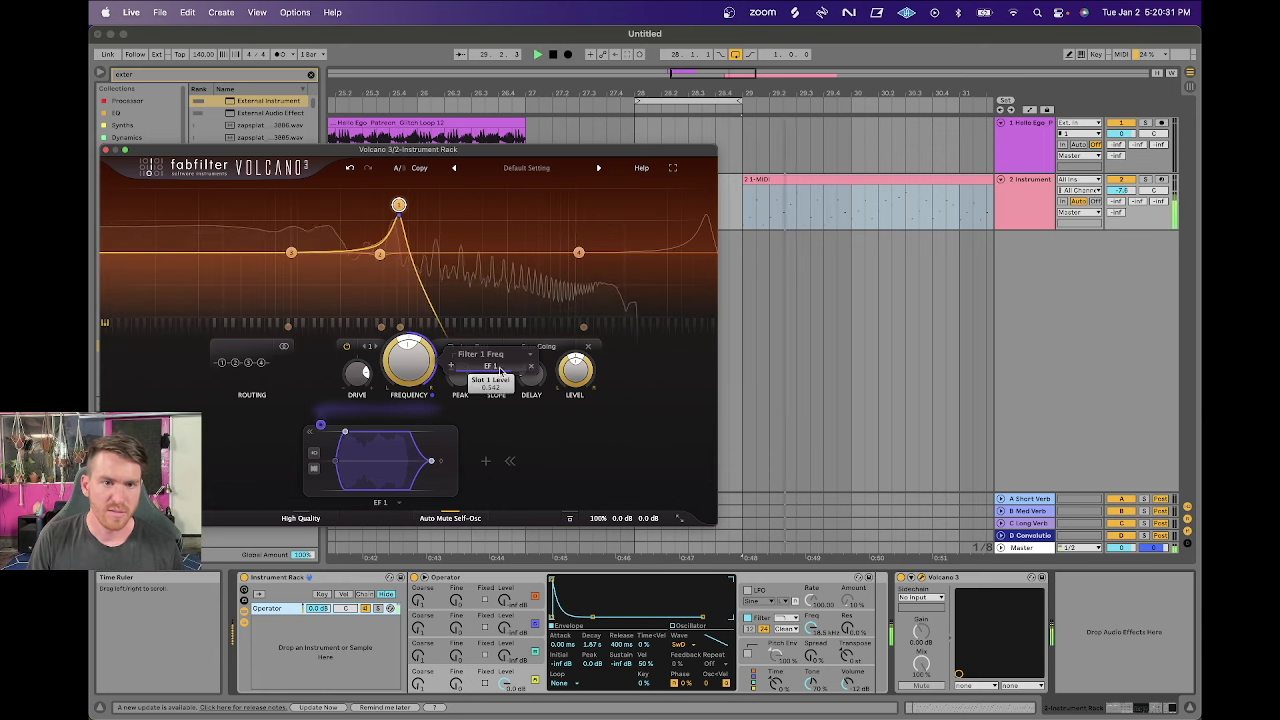
mouse_move(508, 372)
key(space)
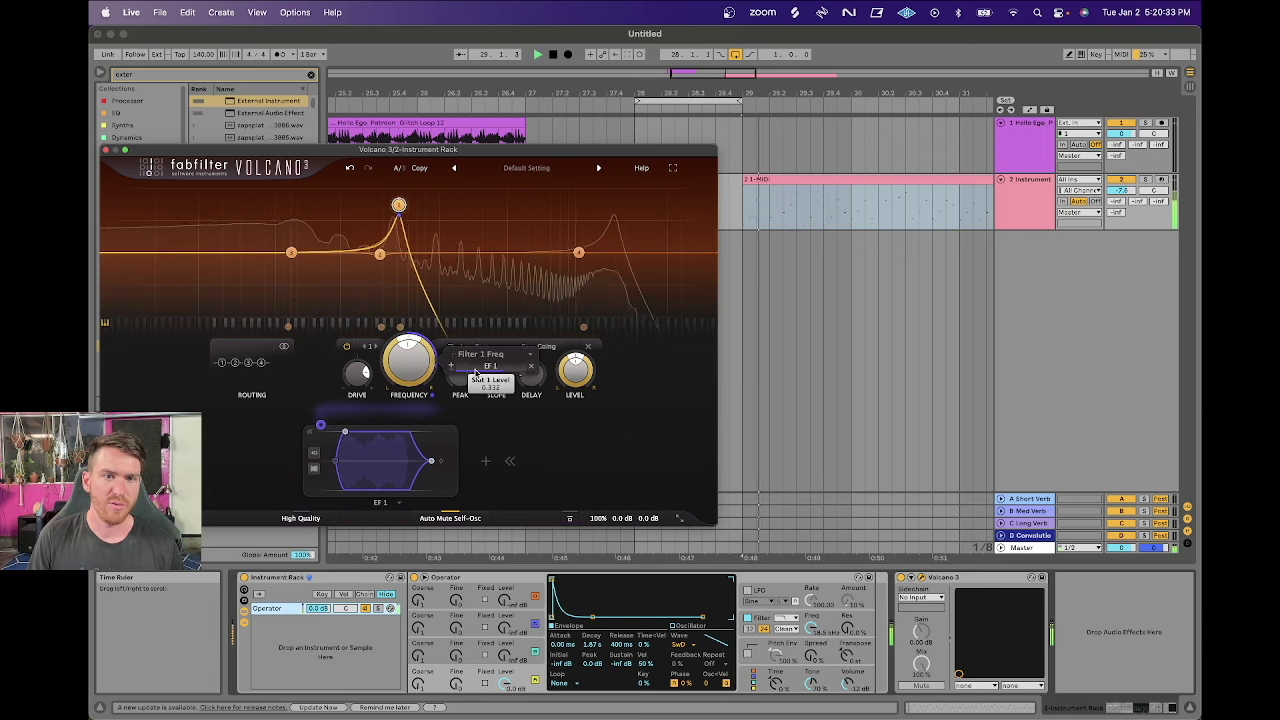
drag(491, 372, 404, 382)
Lengthen EF 1's attack slightly, switch the follower to Transient mode, and play the clip.
mouse_move(344, 432)
drag(344, 432, 356, 433)
click(314, 468)
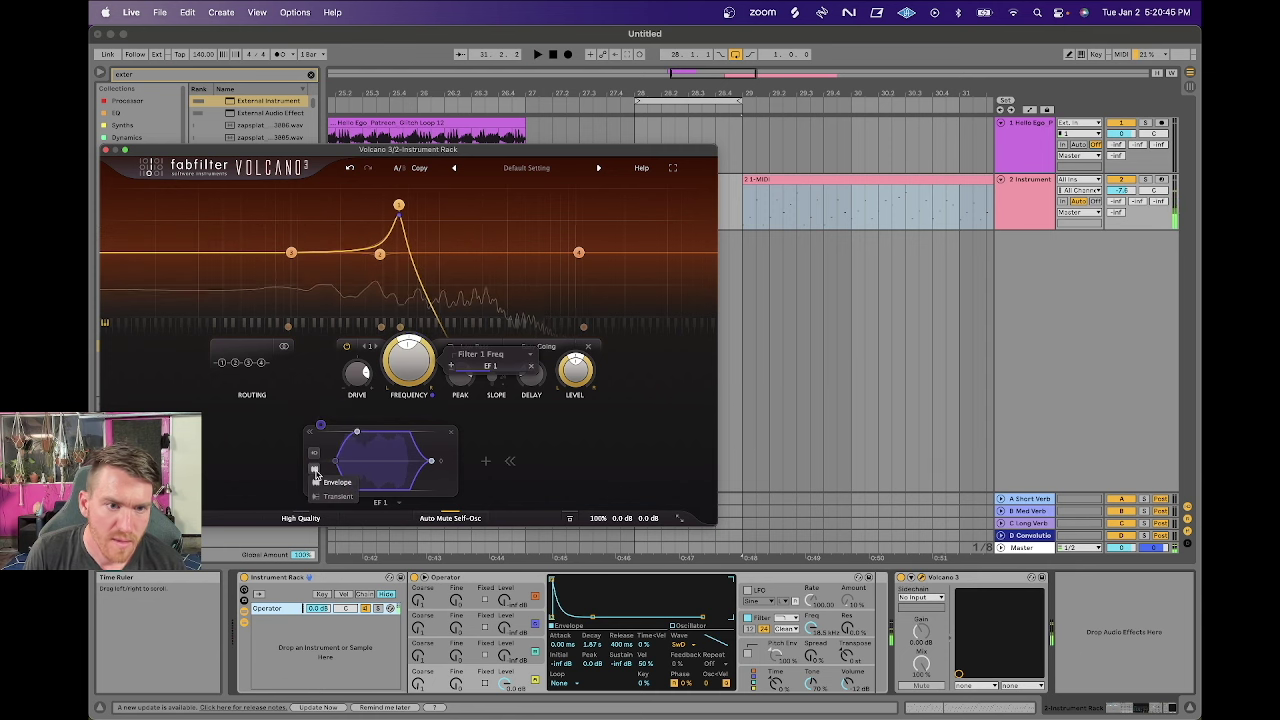
click(334, 496)
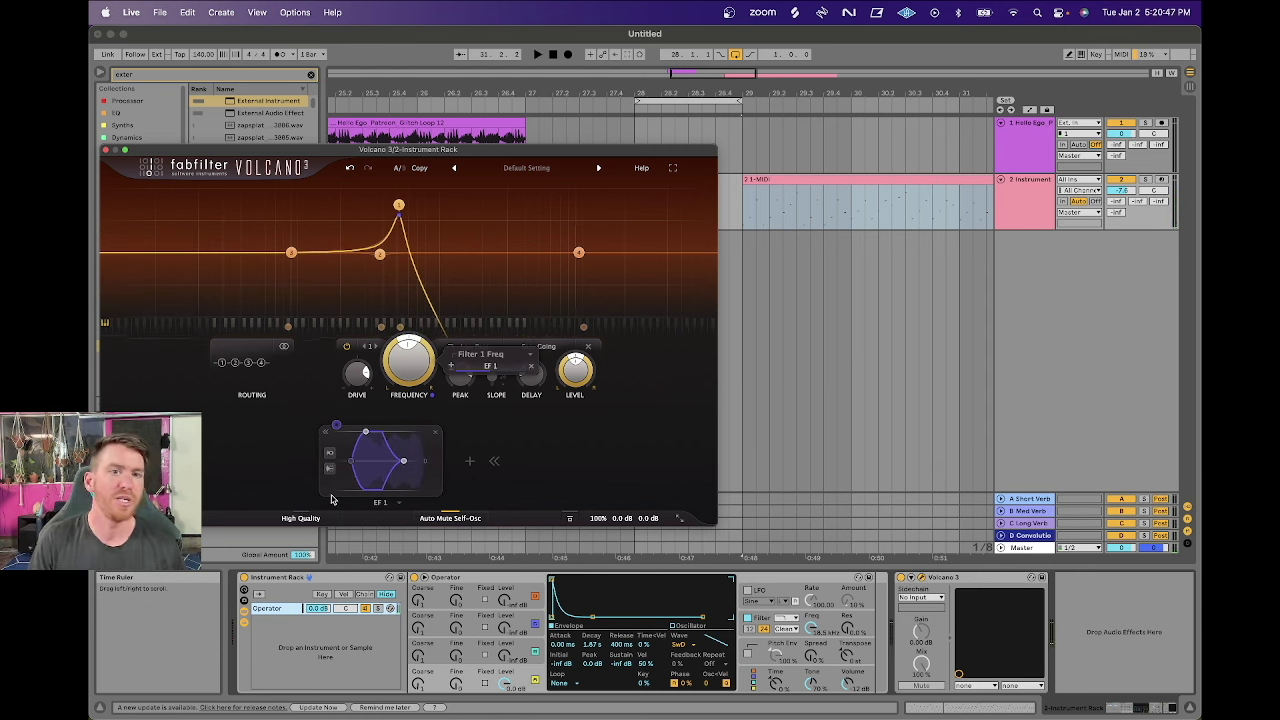
key(space)
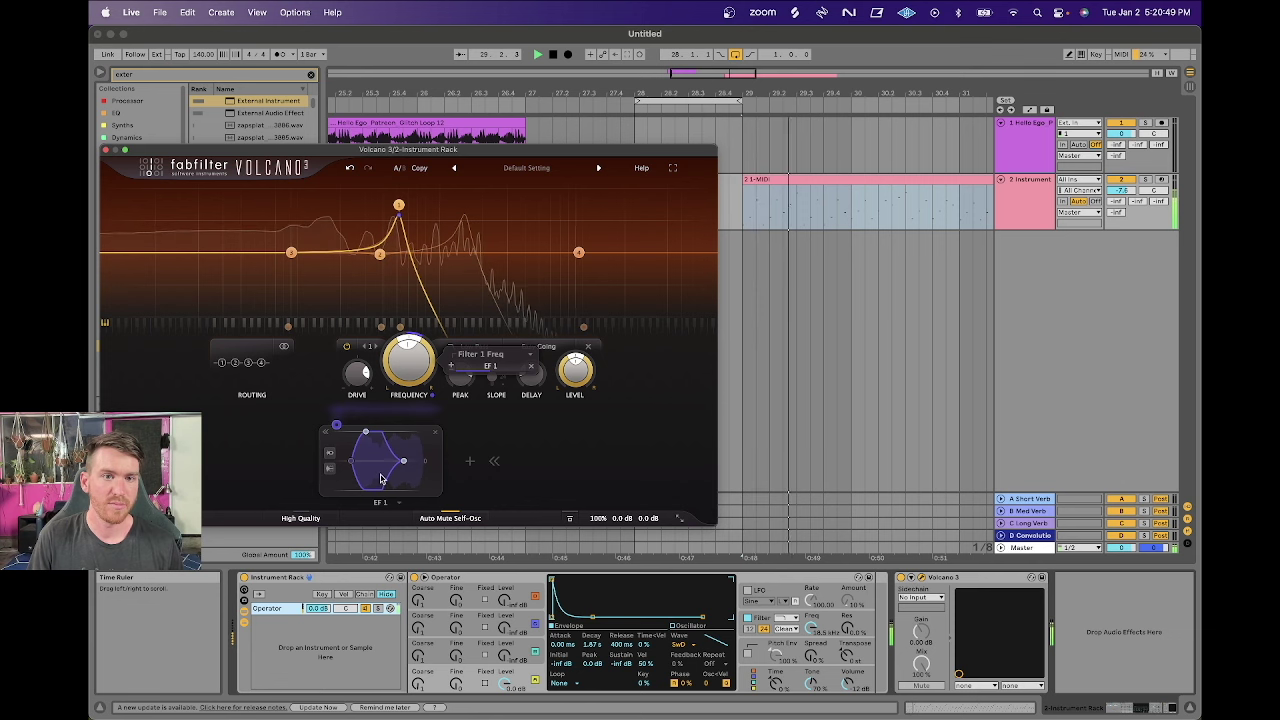
Shorten EF 1's release, adjust its amount on a lowered Filter 1 frequency, and set the attack to about 0.108 s.
drag(403, 460, 389, 461)
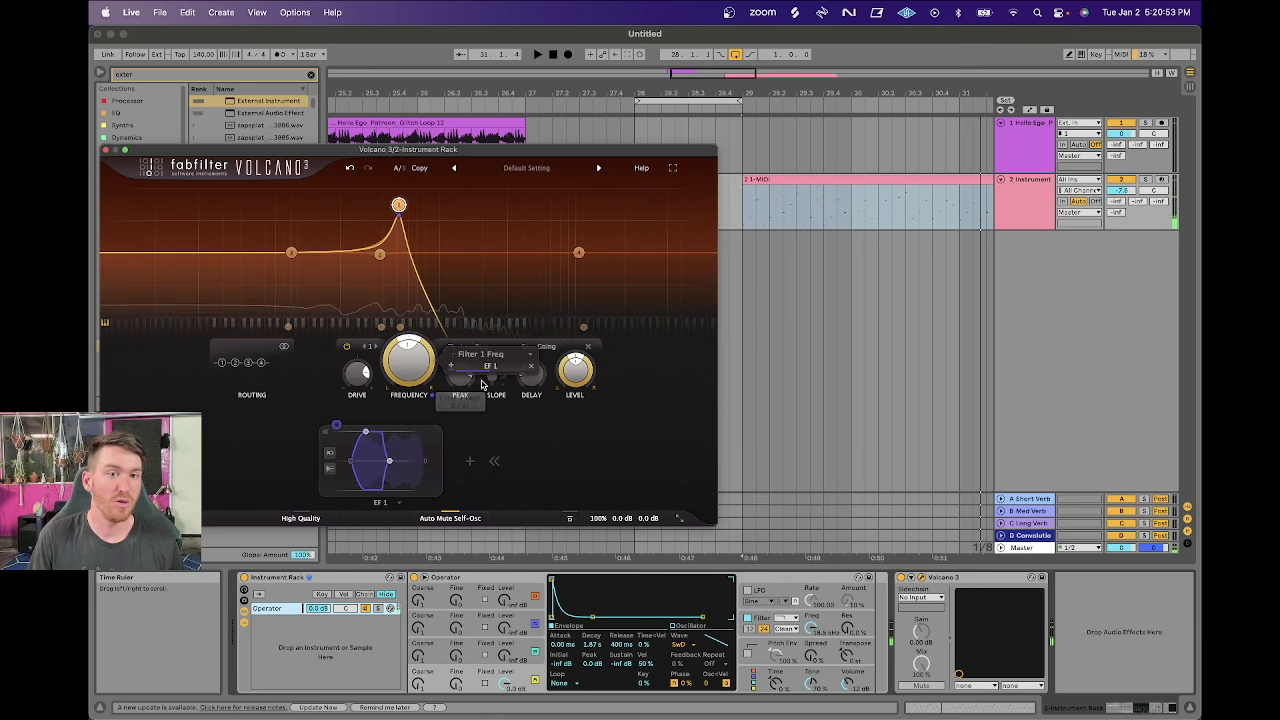
drag(489, 374, 505, 379)
mouse_move(392, 206)
mouse_move(365, 432)
mouse_down()
mouse_move(337, 428)
mouse_move(366, 432)
mouse_up()
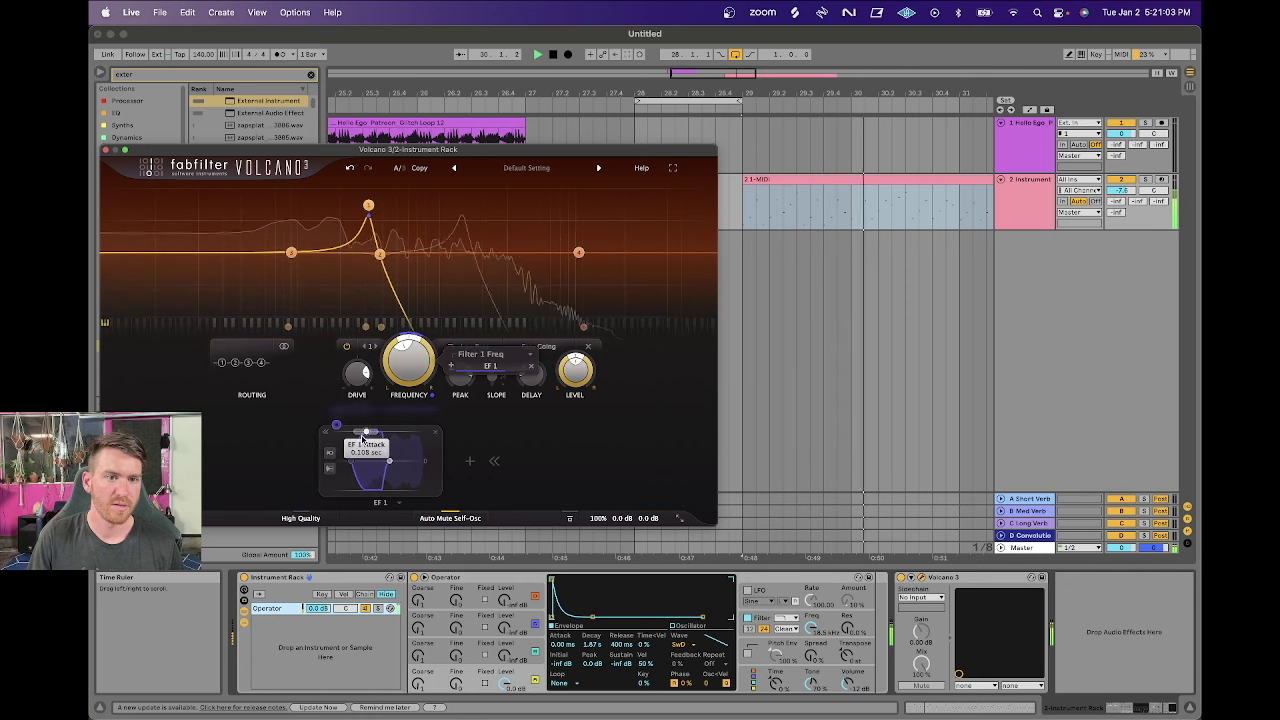
Switch EF 1 to Envelope mode, check its Normal Input and Side Chain options, and return it to Transient mode.
click(330, 468)
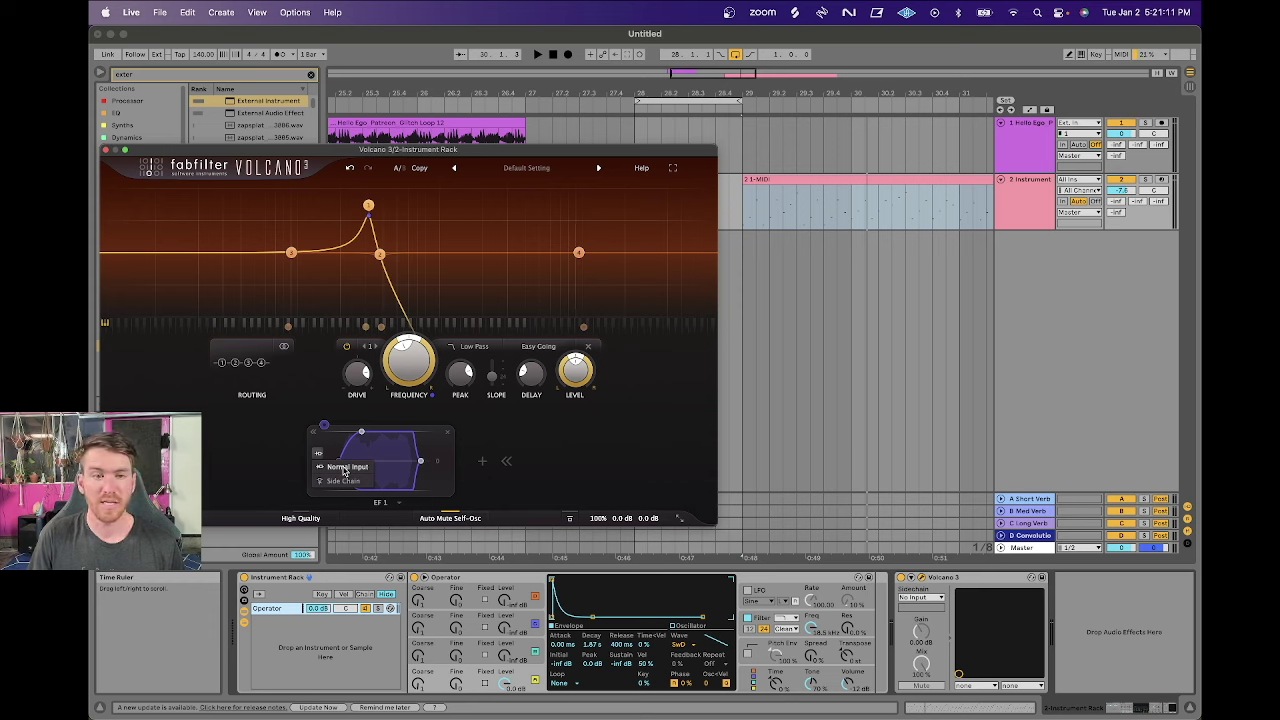
click(328, 462)
click(319, 470)
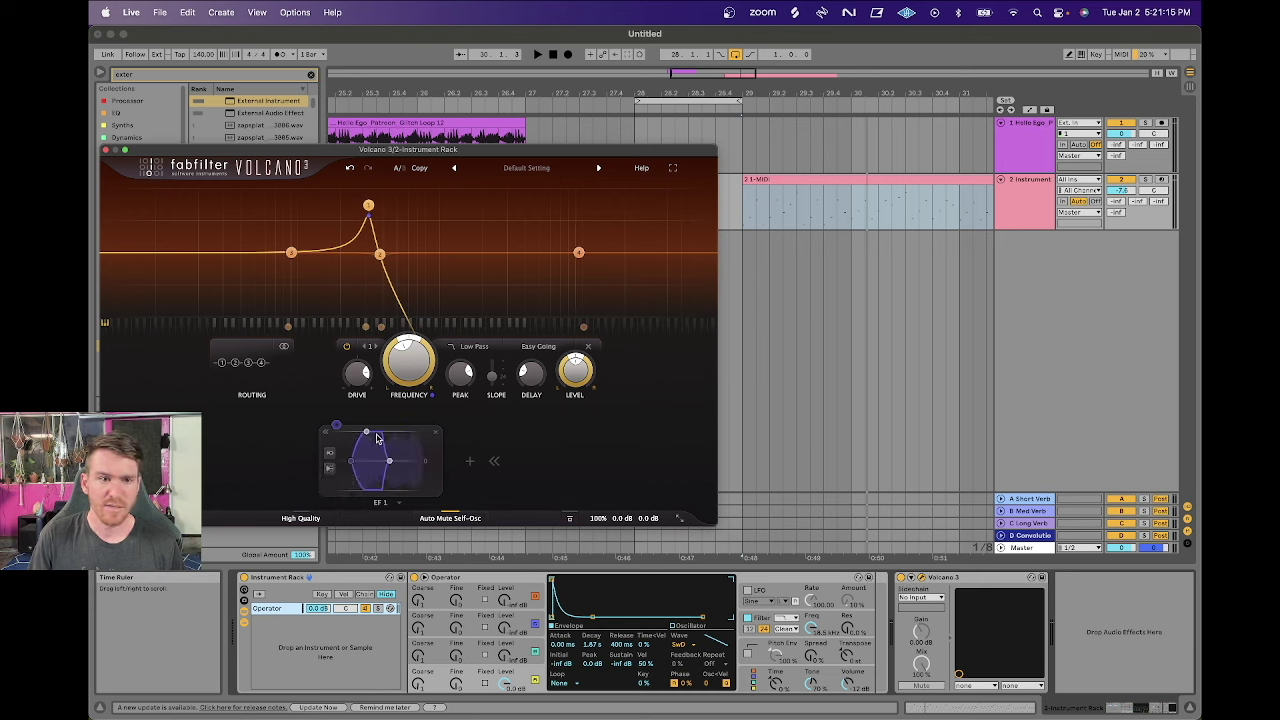
Shorten EF 1's attack, set its release to about 0.106 s, and audition the clip.
mouse_move(363, 436)
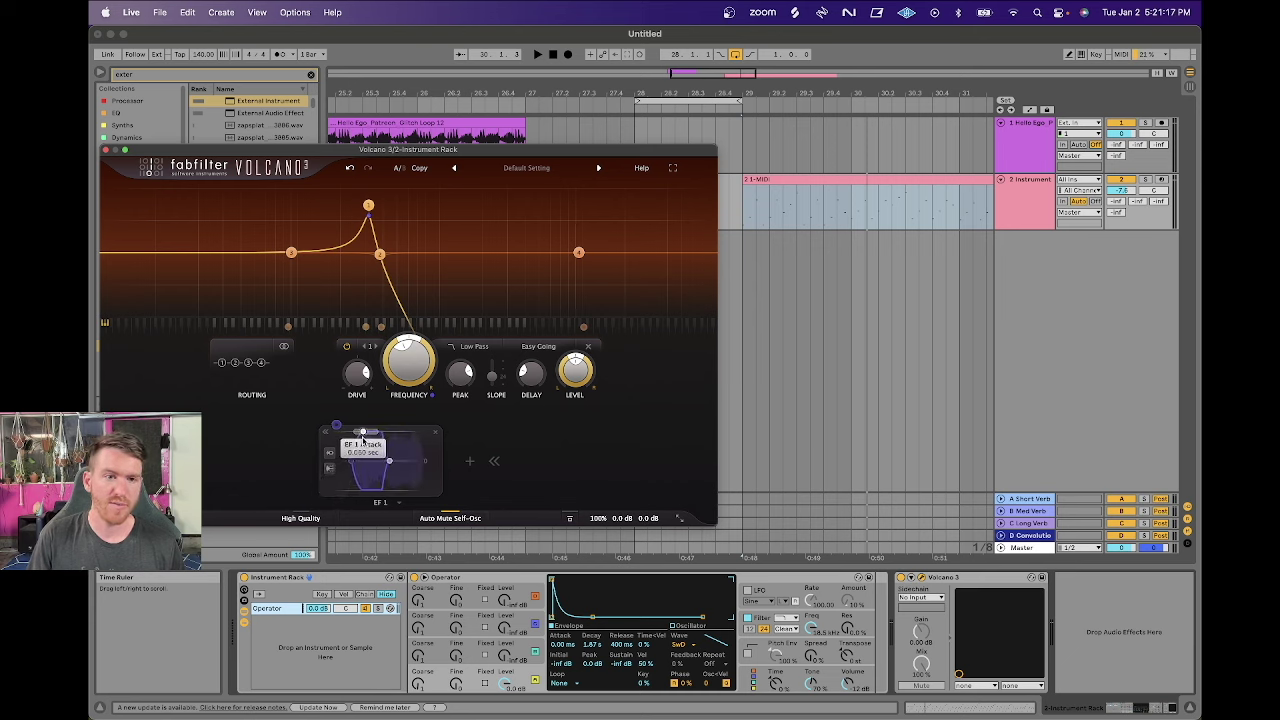
mouse_move(386, 464)
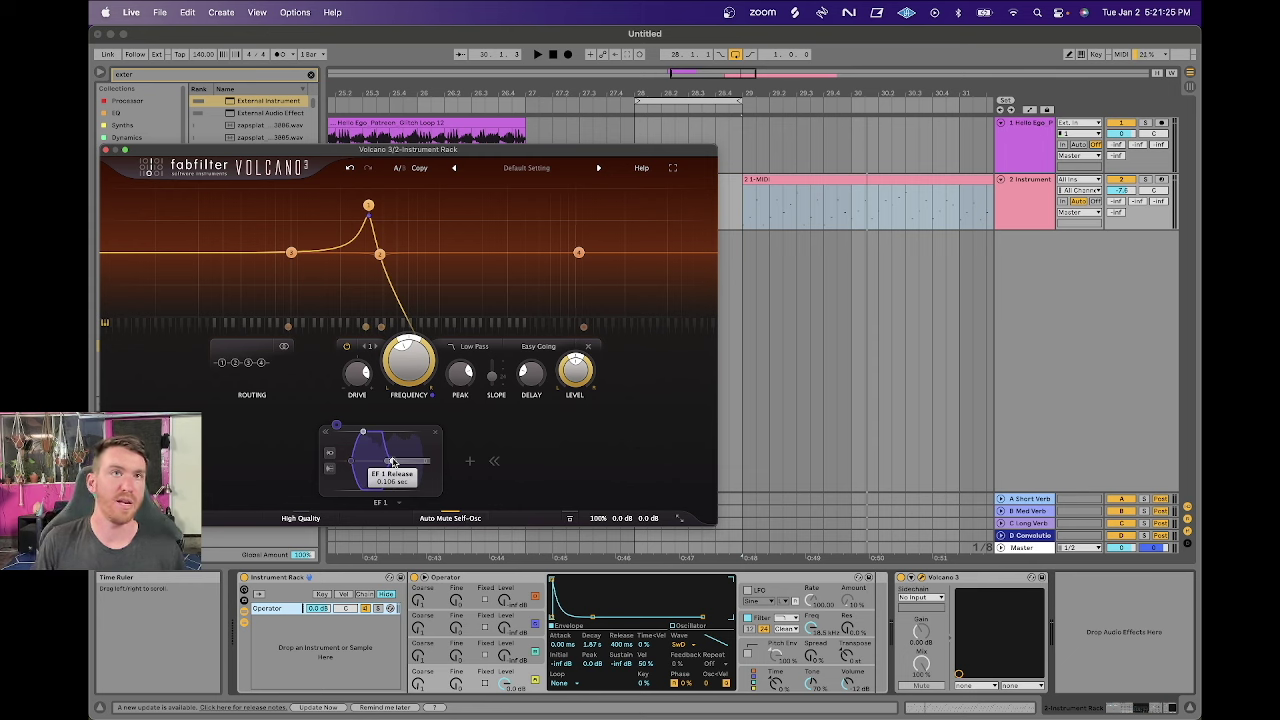
key(space)
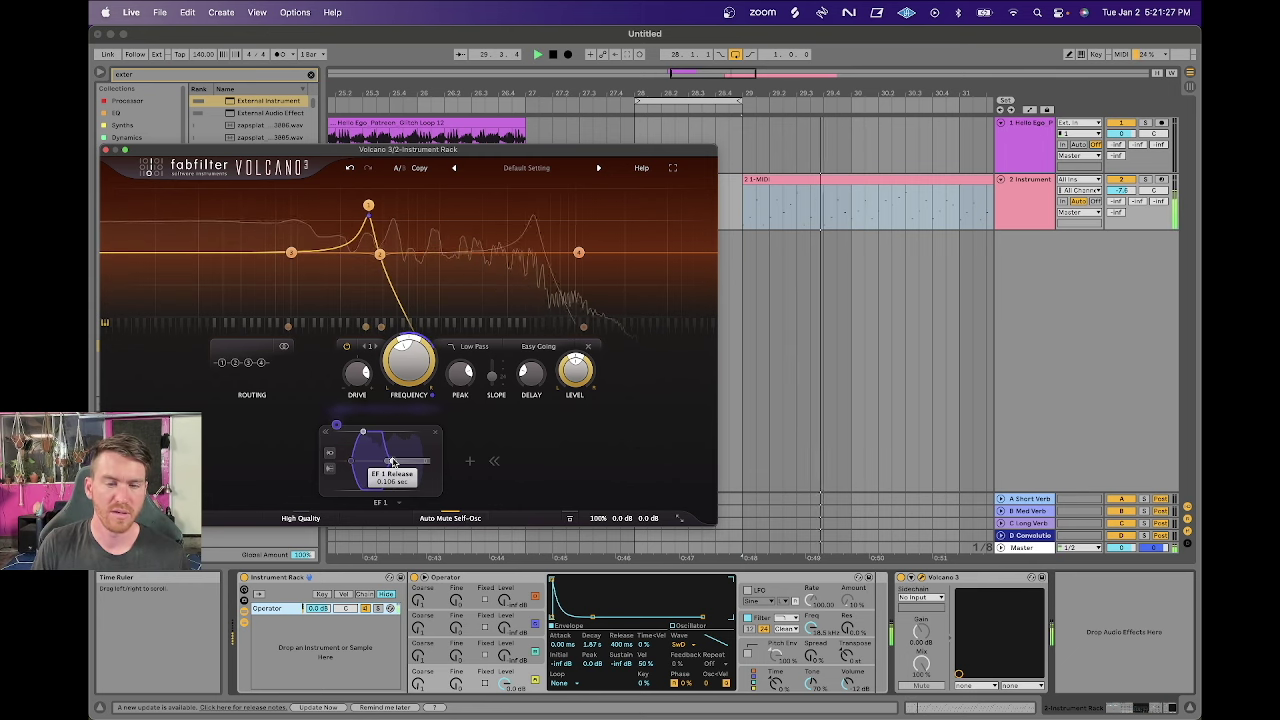
drag(365, 434, 363, 434)
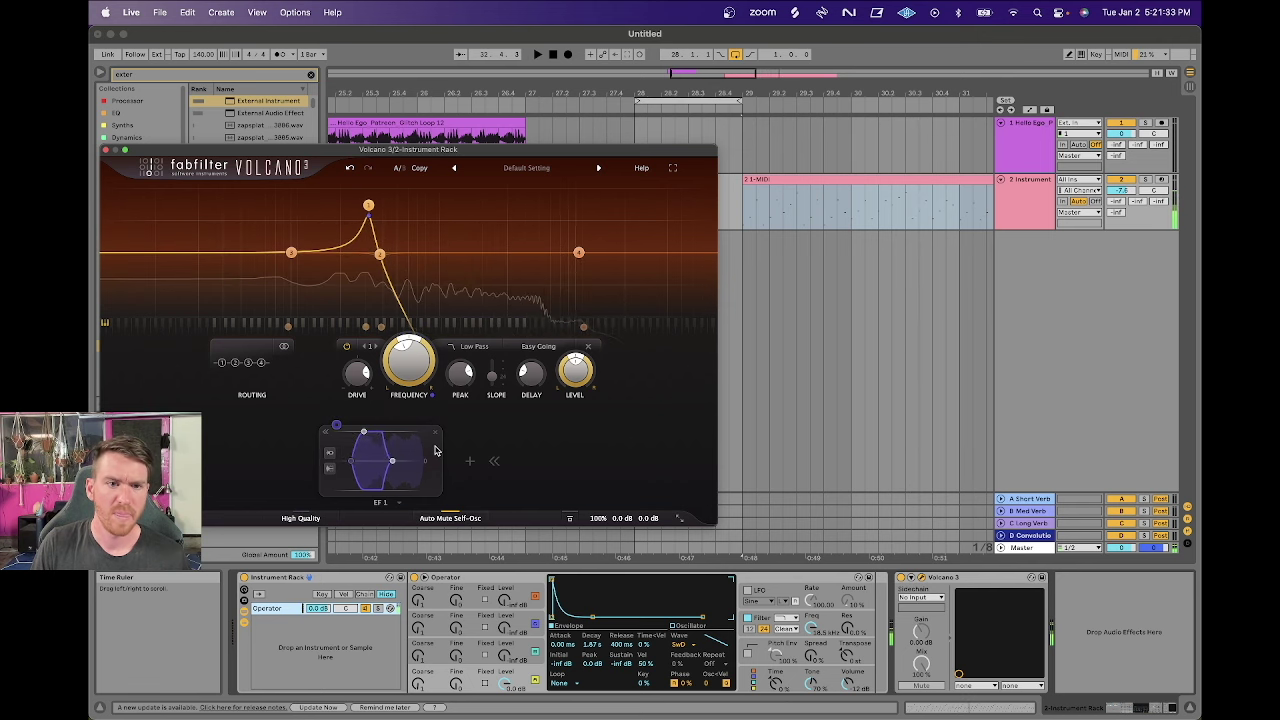
Look through EF 1's presets and remove the envelope follower from the modulation sources.
click(398, 502)
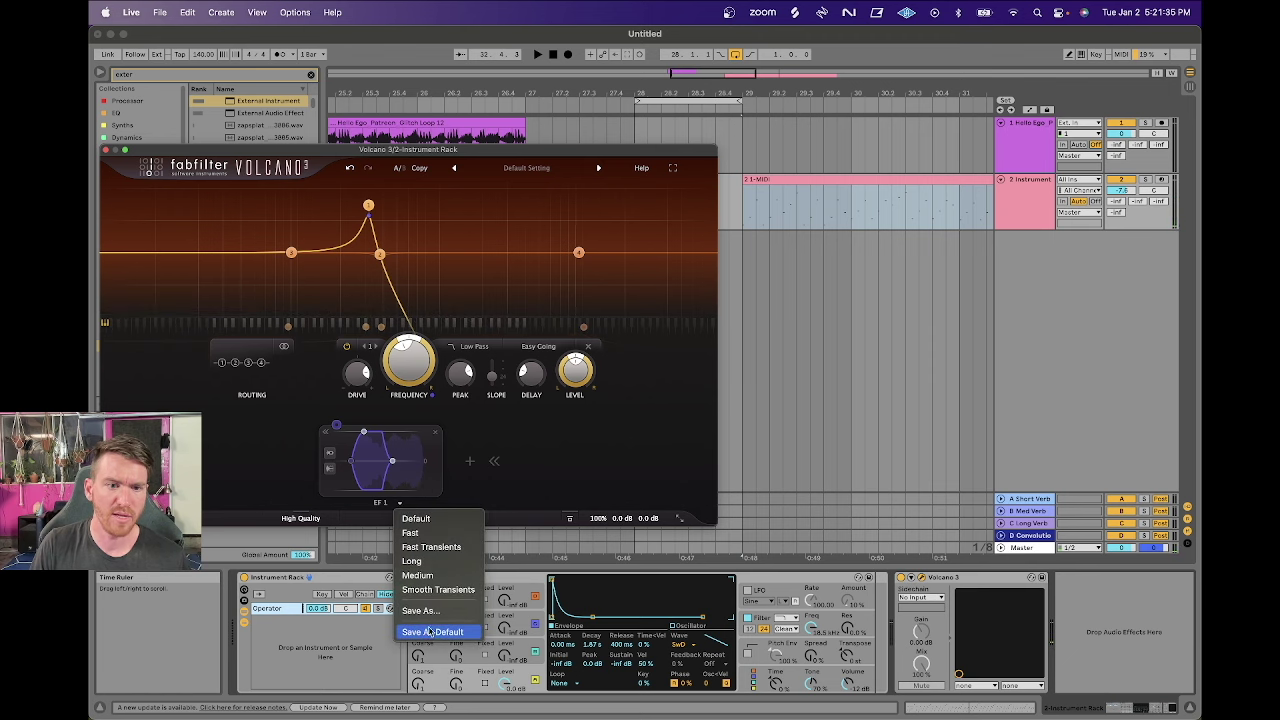
click(433, 434)
click(437, 432)
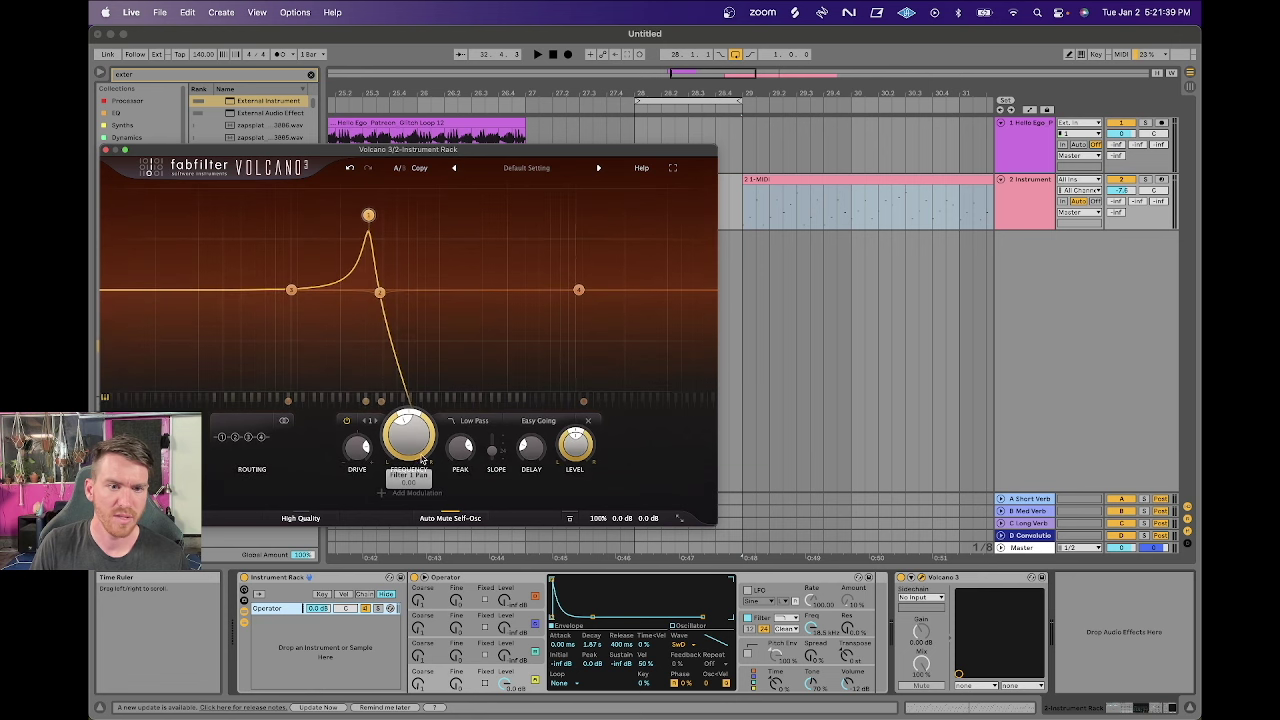
Add a new MIDI modulation source and load its KB Track preset.
click(381, 494)
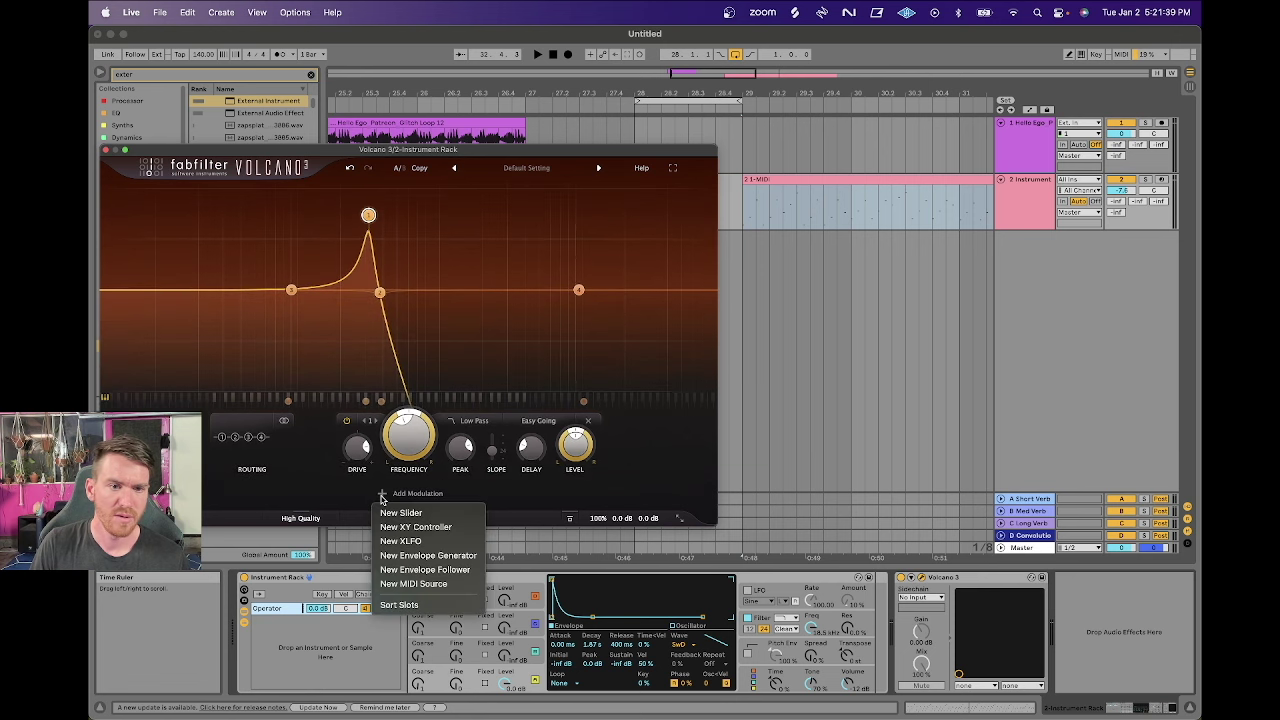
click(432, 584)
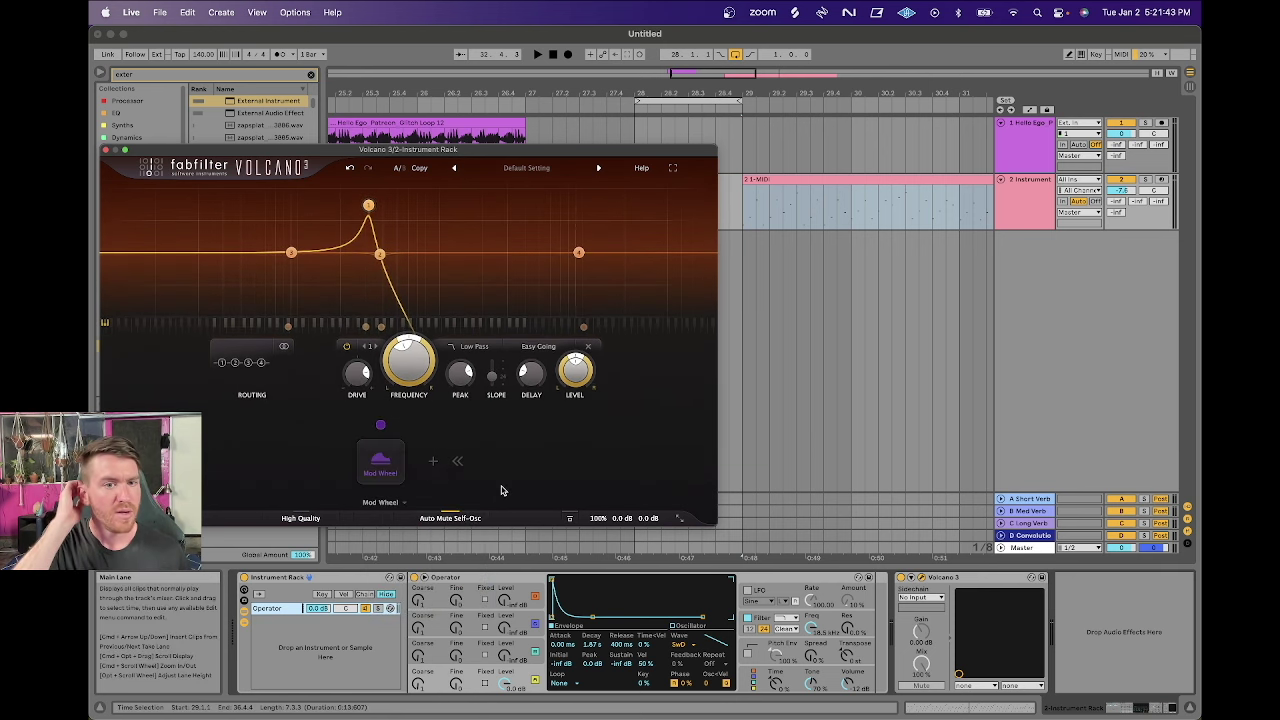
click(402, 505)
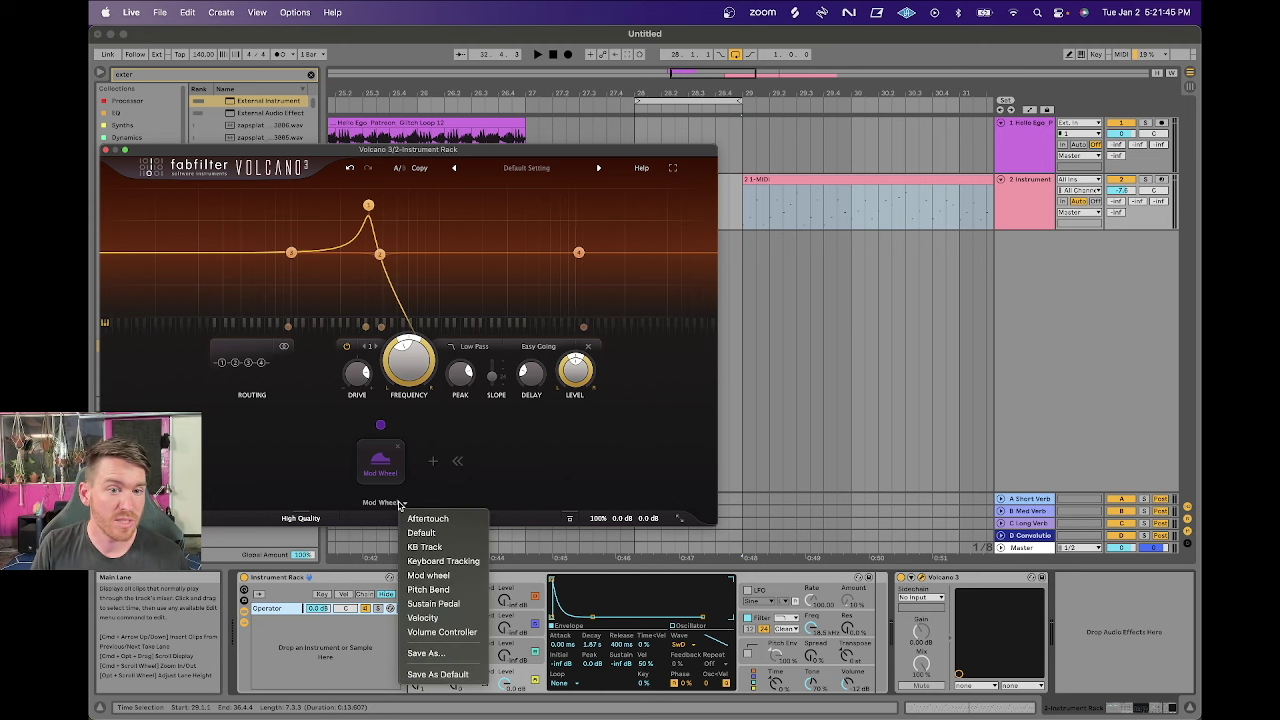
click(429, 548)
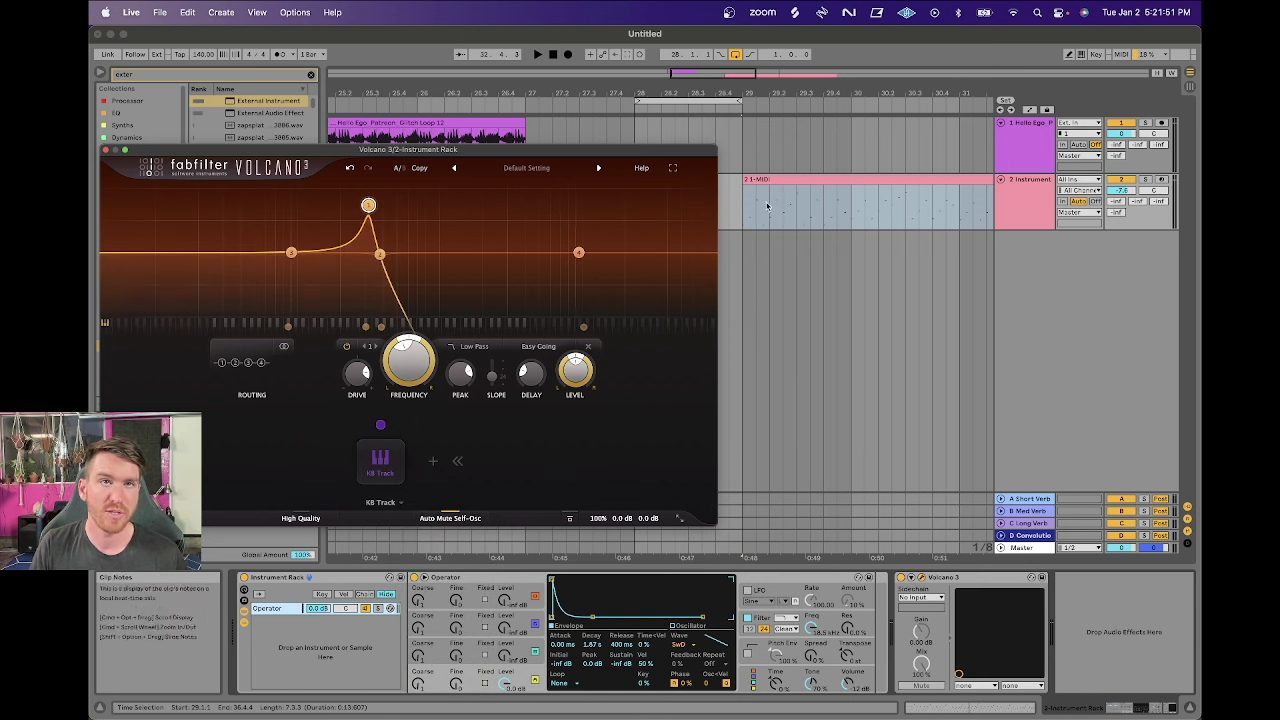
Assign KB Track to Filter 1's frequency and raise the modulation amount while playing the clip.
drag(380, 424, 490, 362)
drag(408, 384, 408, 372)
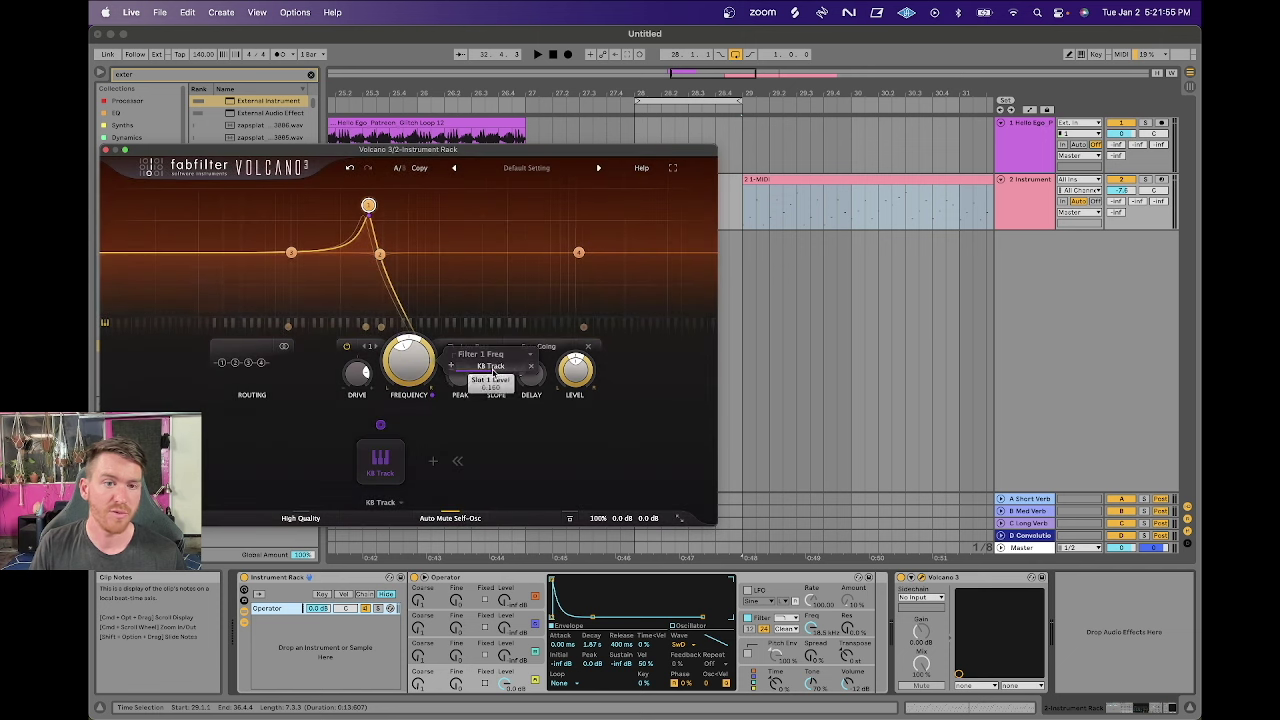
key(space)
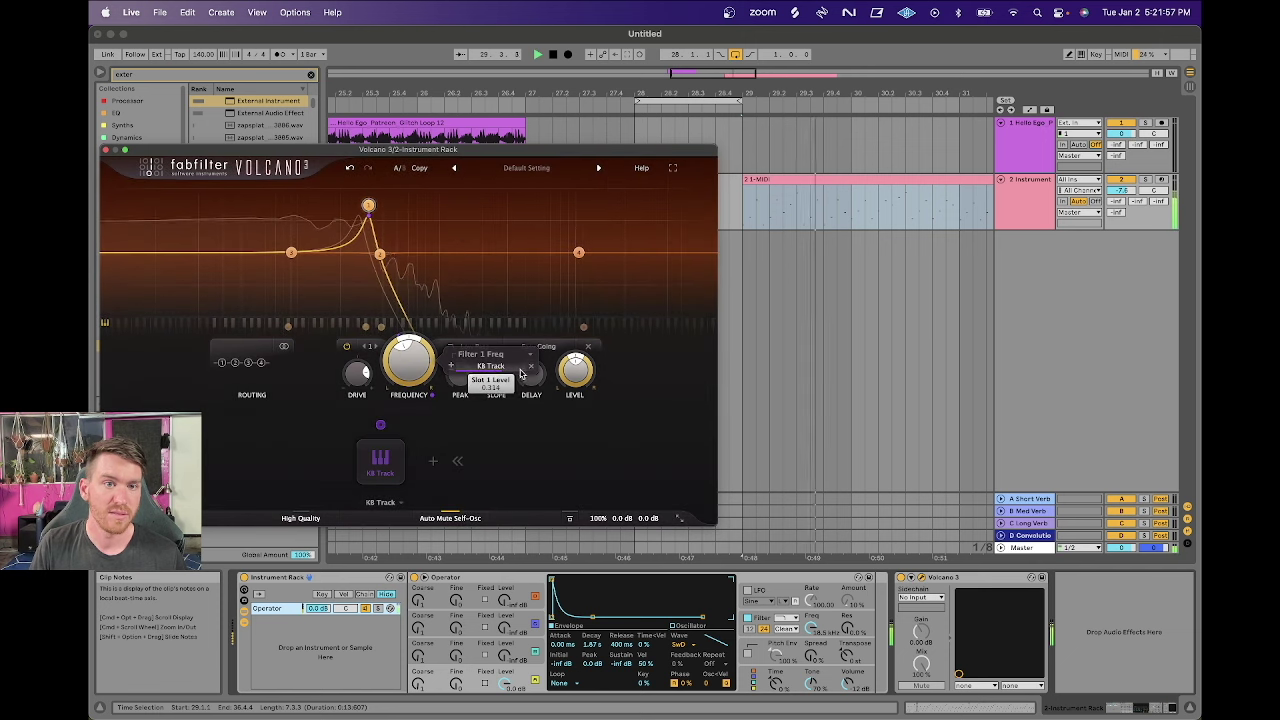
drag(492, 372, 548, 372)
mouse_move(416, 261)
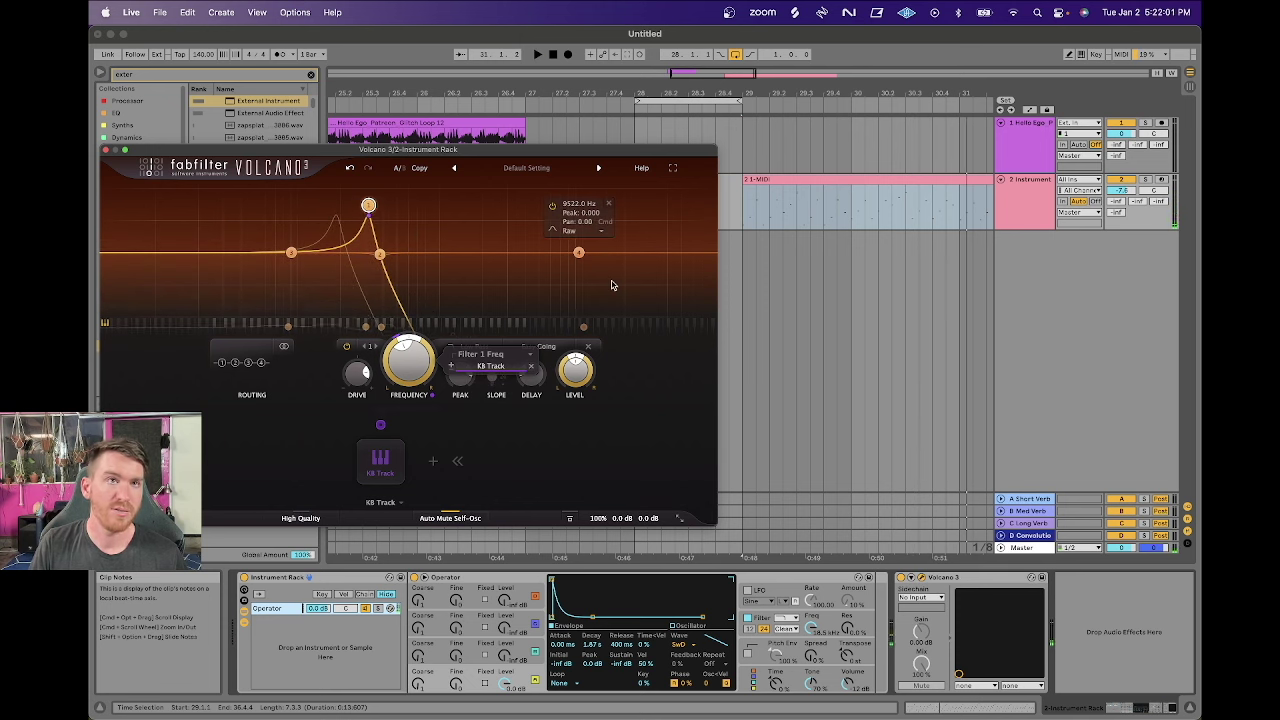
Add External Instrument from the browser to the Instrument Rack as a second chain below Operator.
click(266, 104)
drag(308, 700, 286, 627)
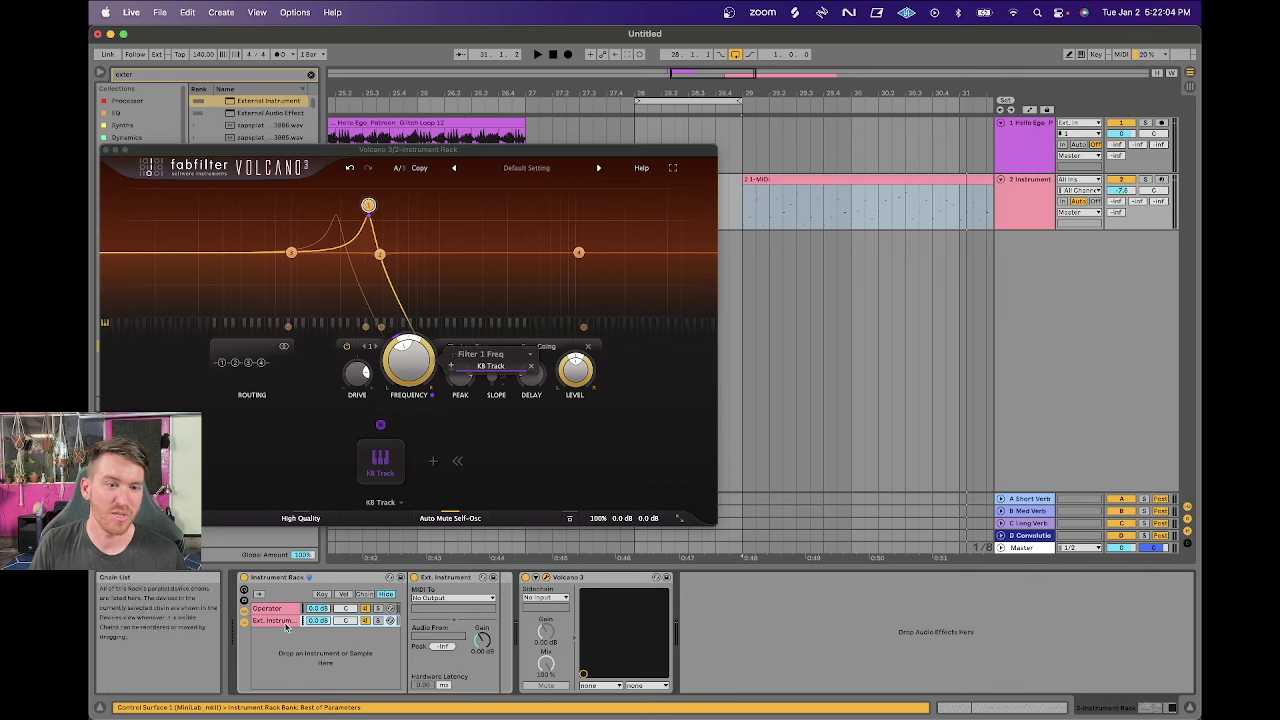
Route the External Instrument's MIDI output to Volcano 3 on the 2-Instrument Rack track and start playback.
click(427, 598)
click(440, 638)
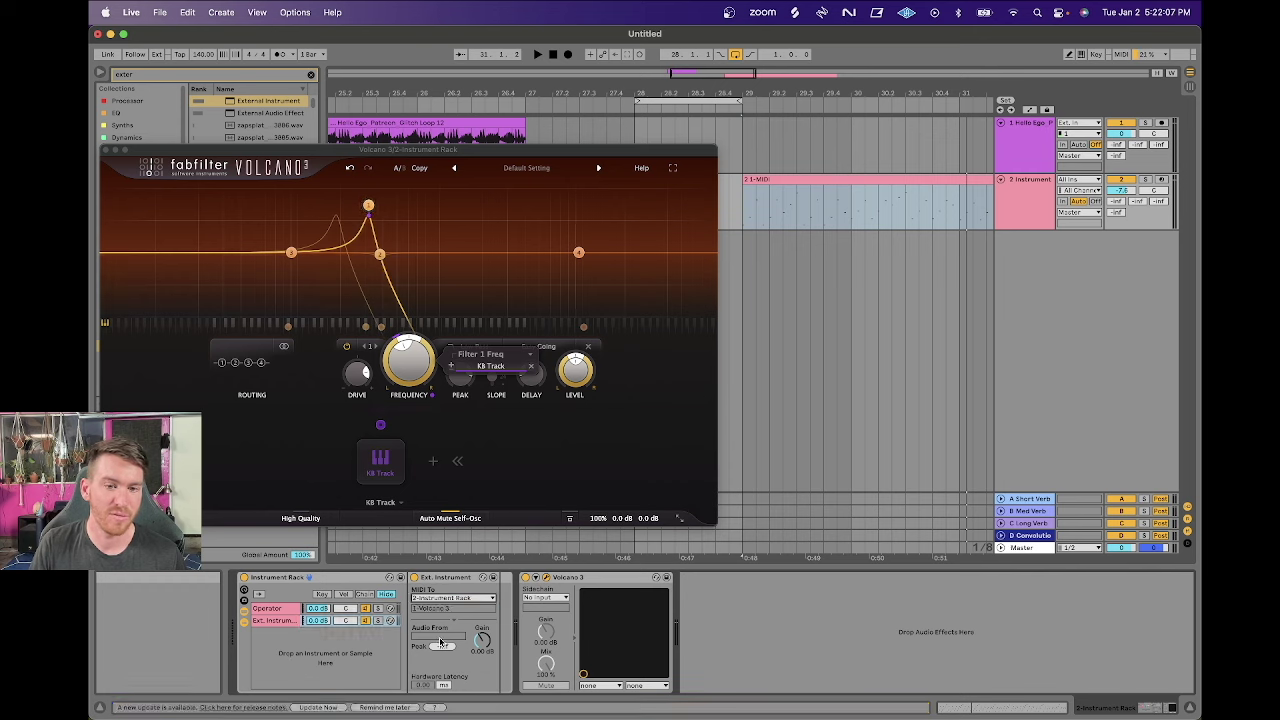
key(space)
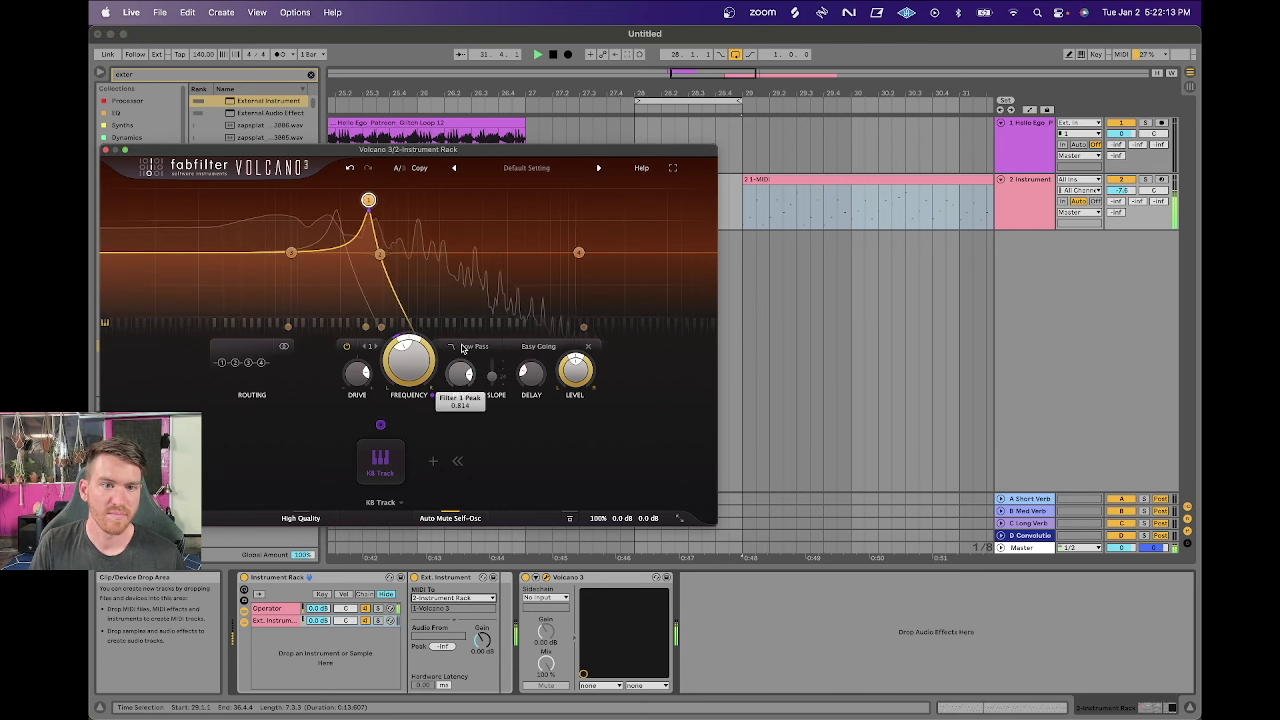
Show the KB Track slot on Filter 1's frequency and sweep the filter down, then well above its starting frequency, during playback.
click(431, 394)
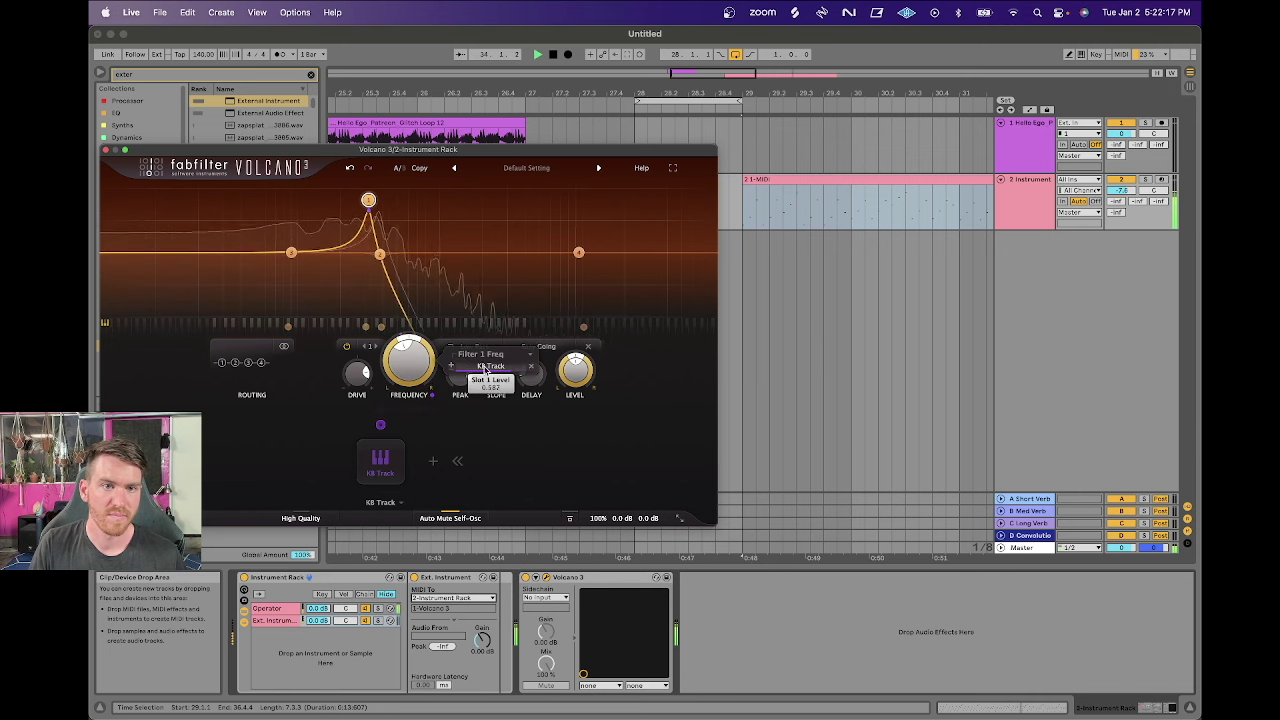
mouse_move(369, 205)
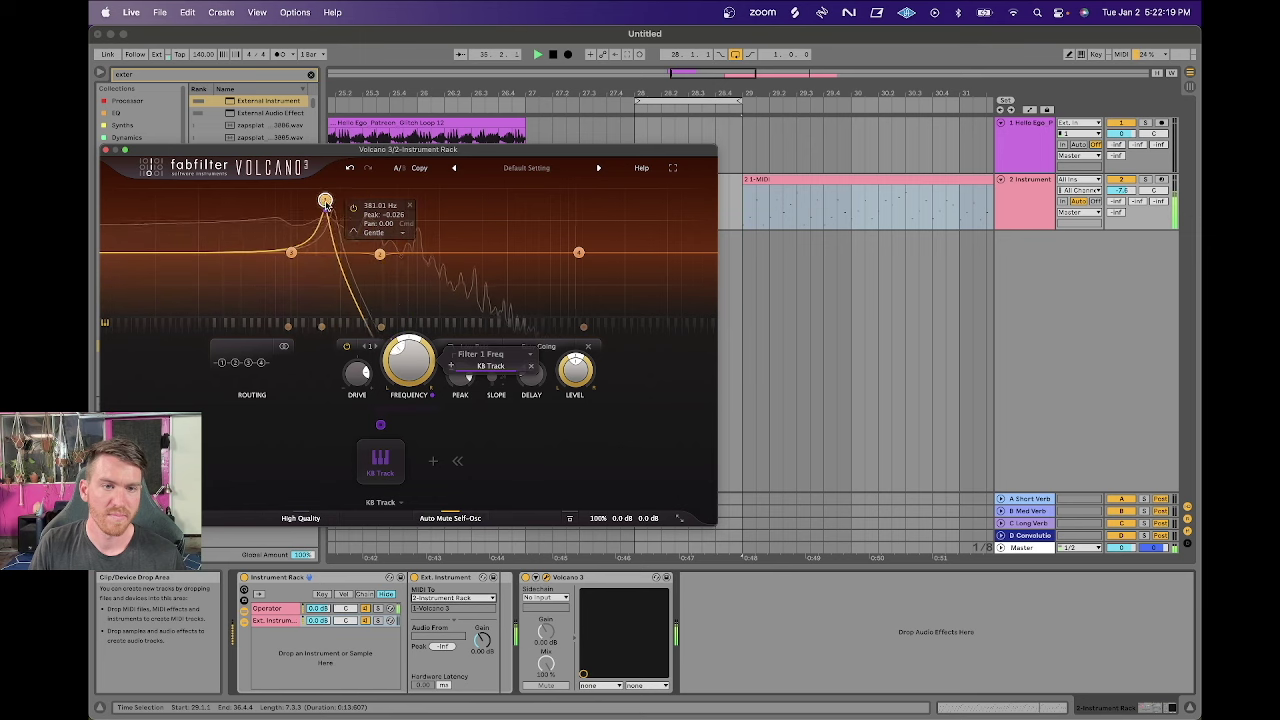
drag(291, 199, 433, 200)
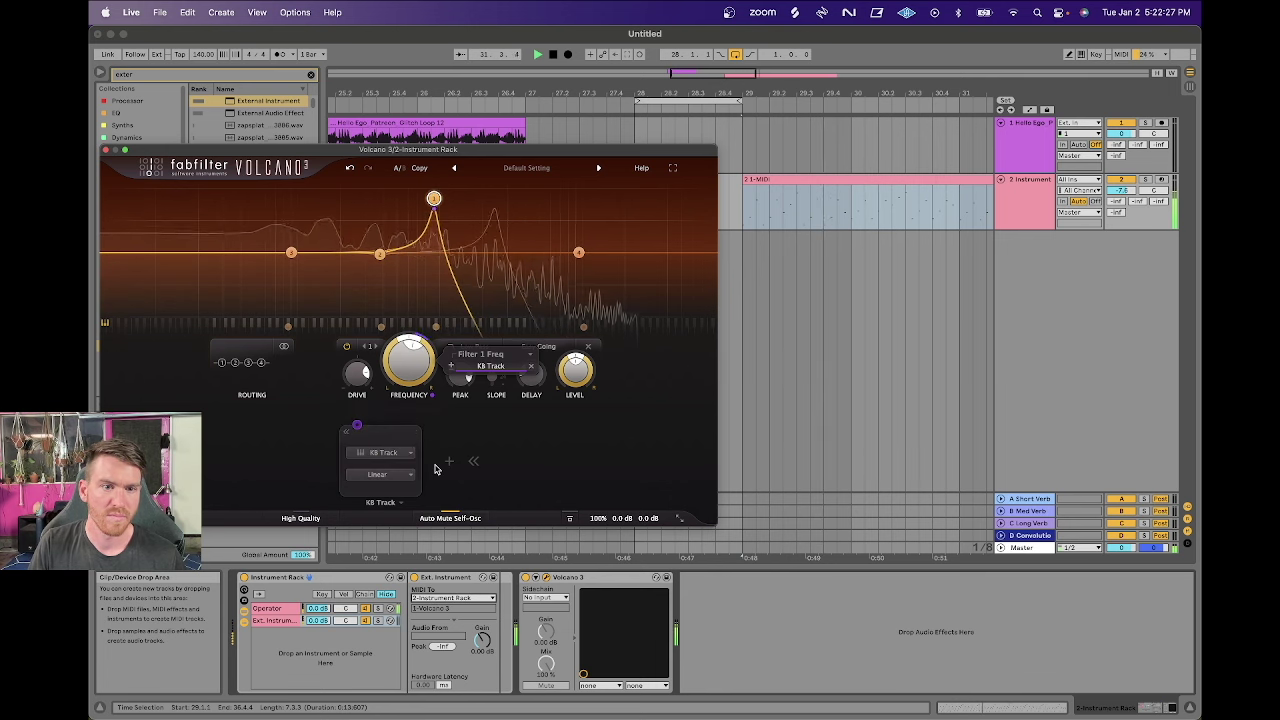
Set the KB Track source's response curve to Exp and audition it with the clip.
click(399, 477)
click(399, 479)
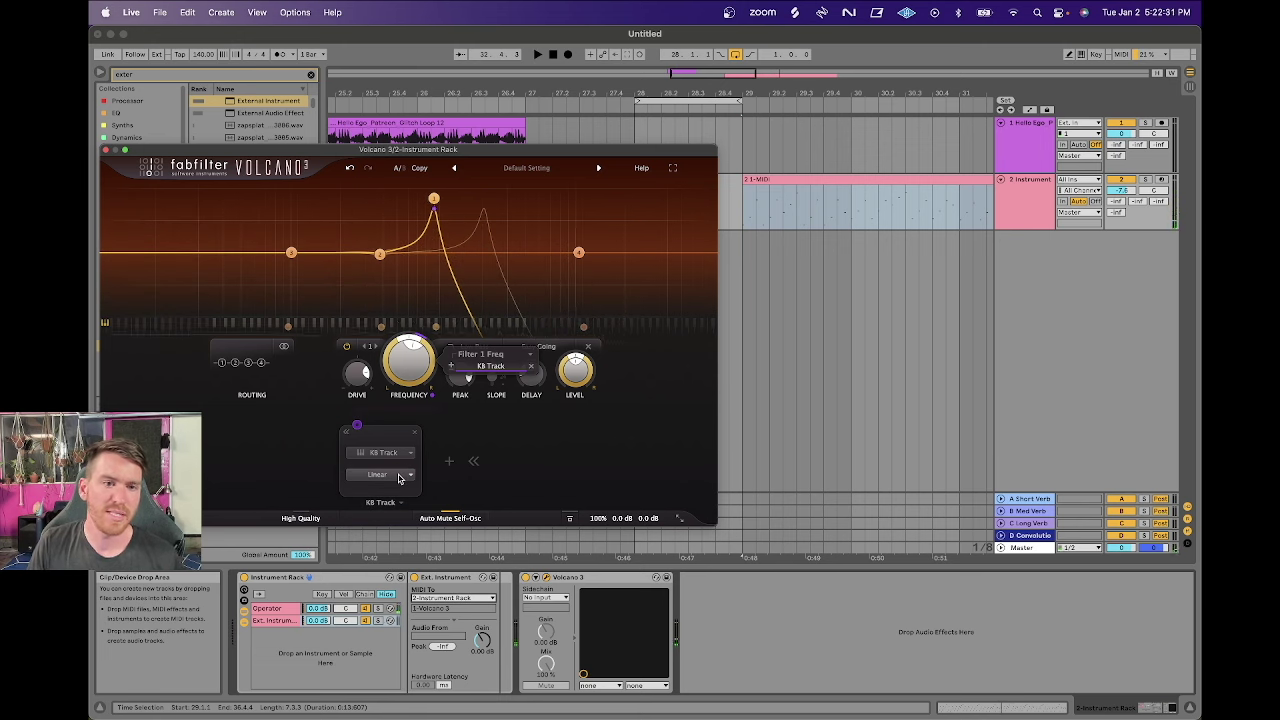
mouse_move(399, 478)
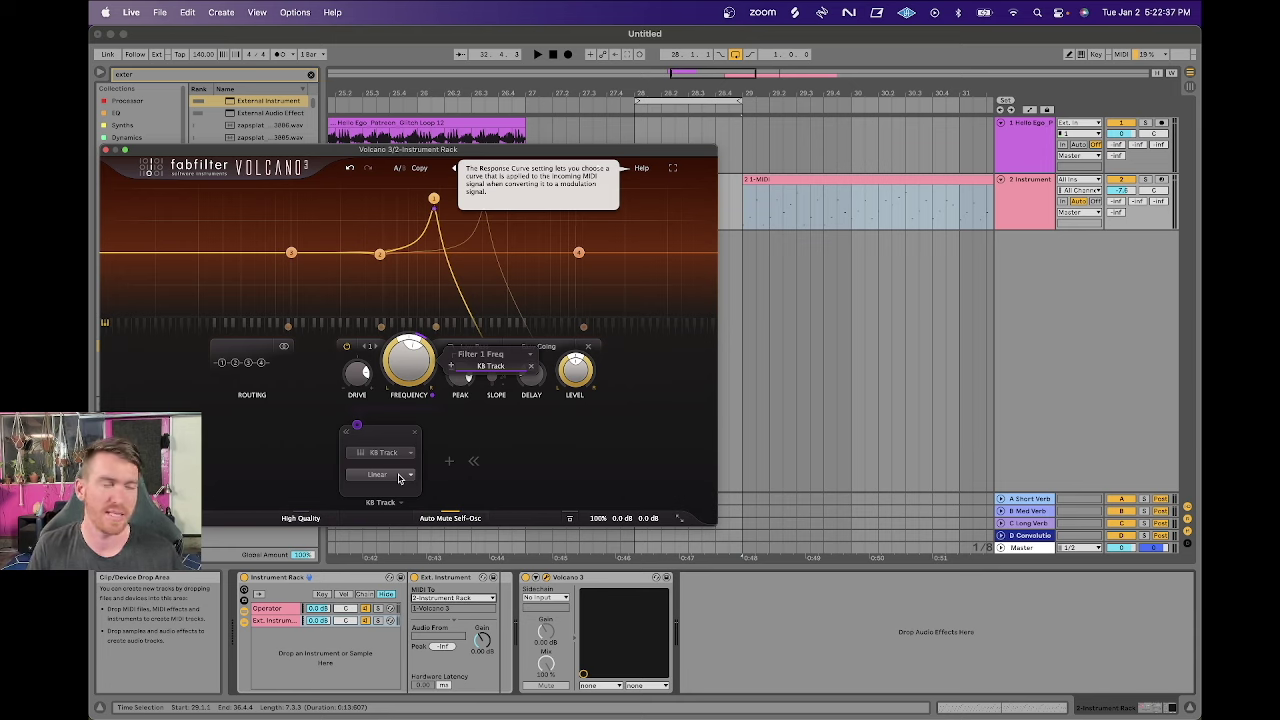
click(399, 478)
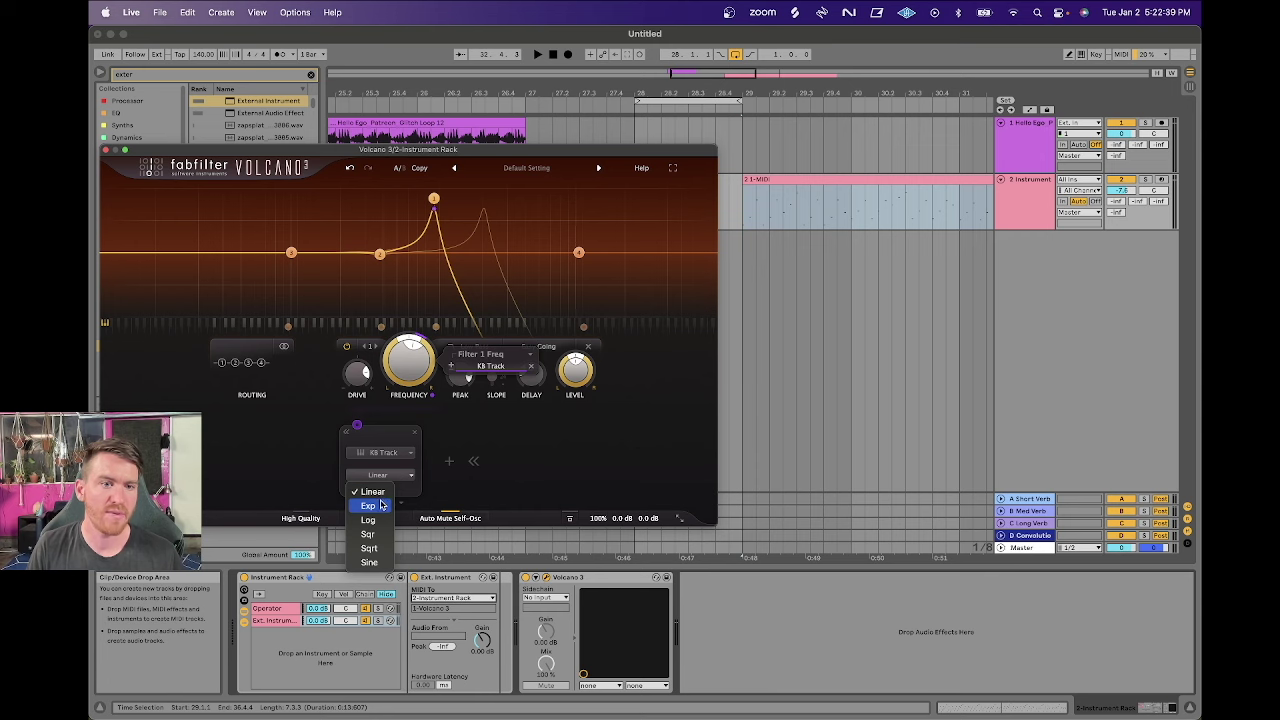
click(380, 505)
key(space)
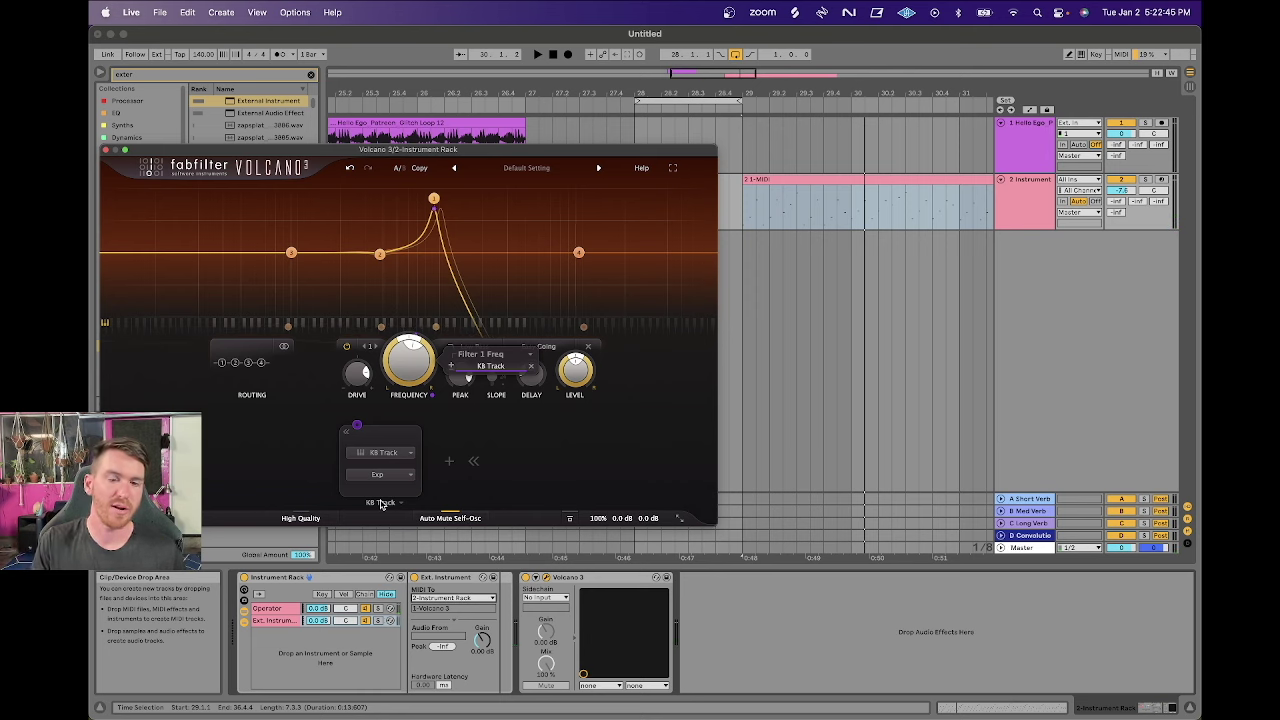
Audition the Log response curve on KB Track, then switch the curve to Sqr.
click(388, 475)
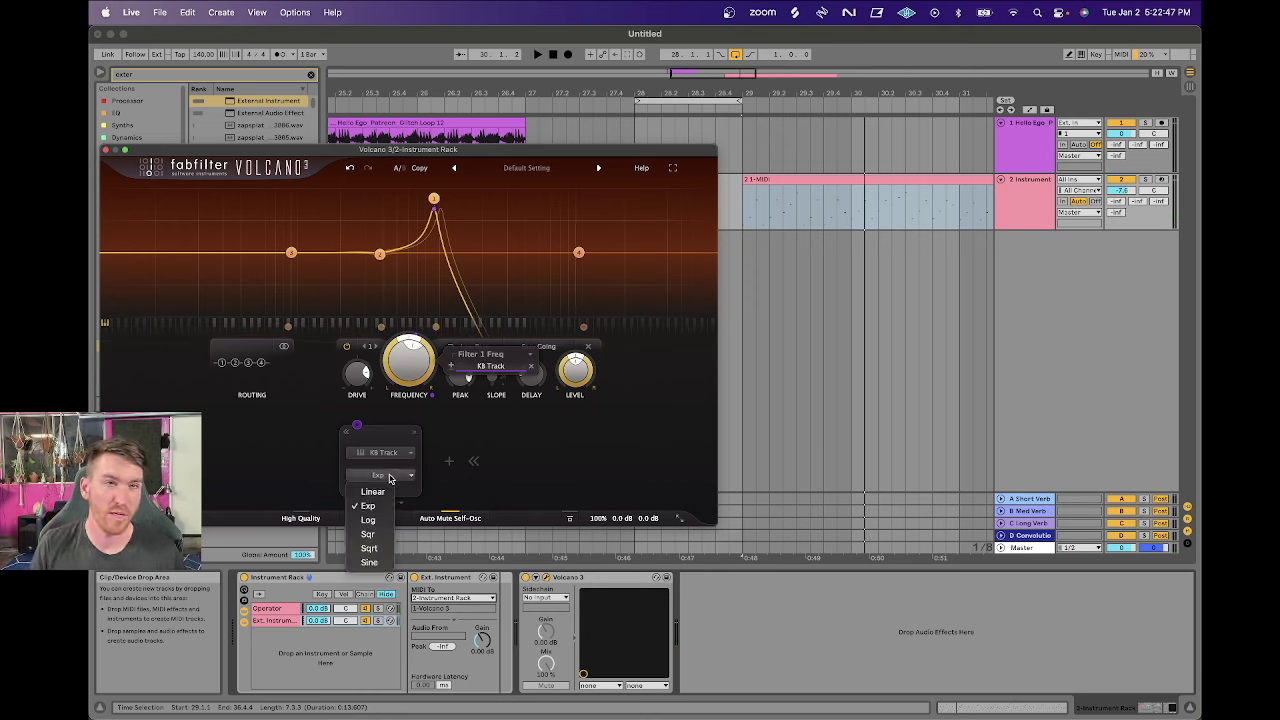
click(370, 519)
key(space)
key(space)
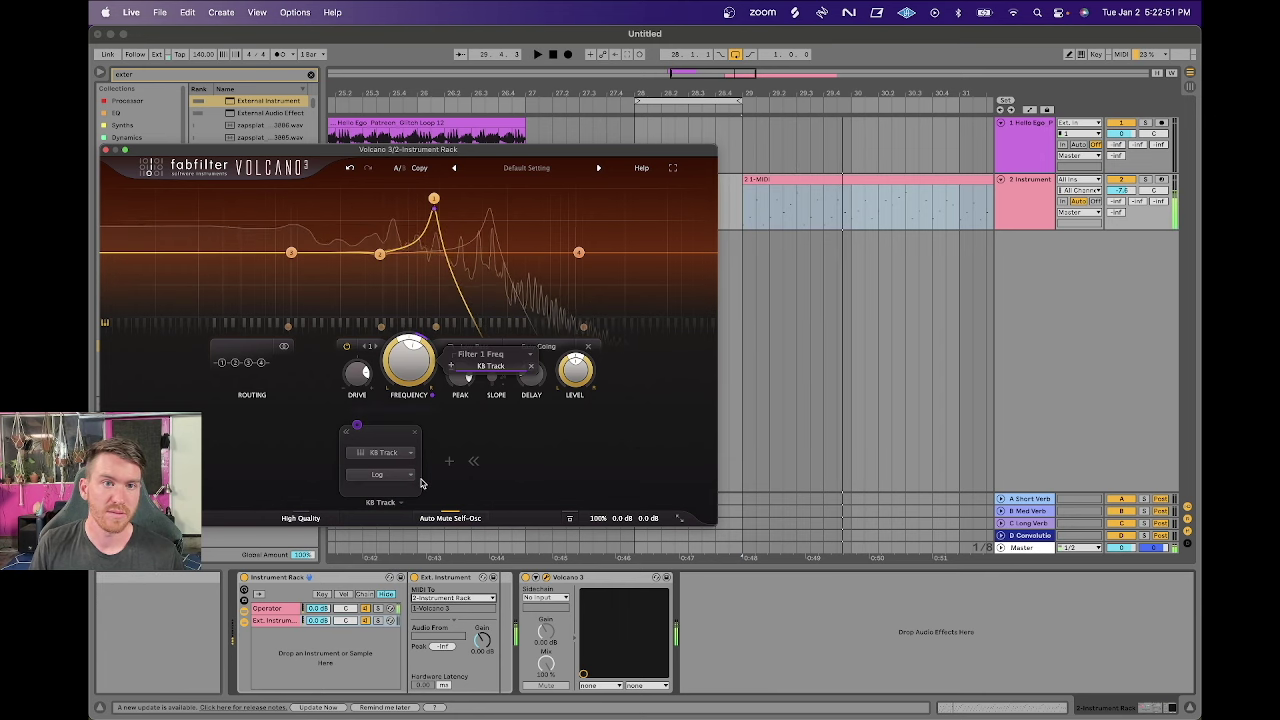
click(403, 477)
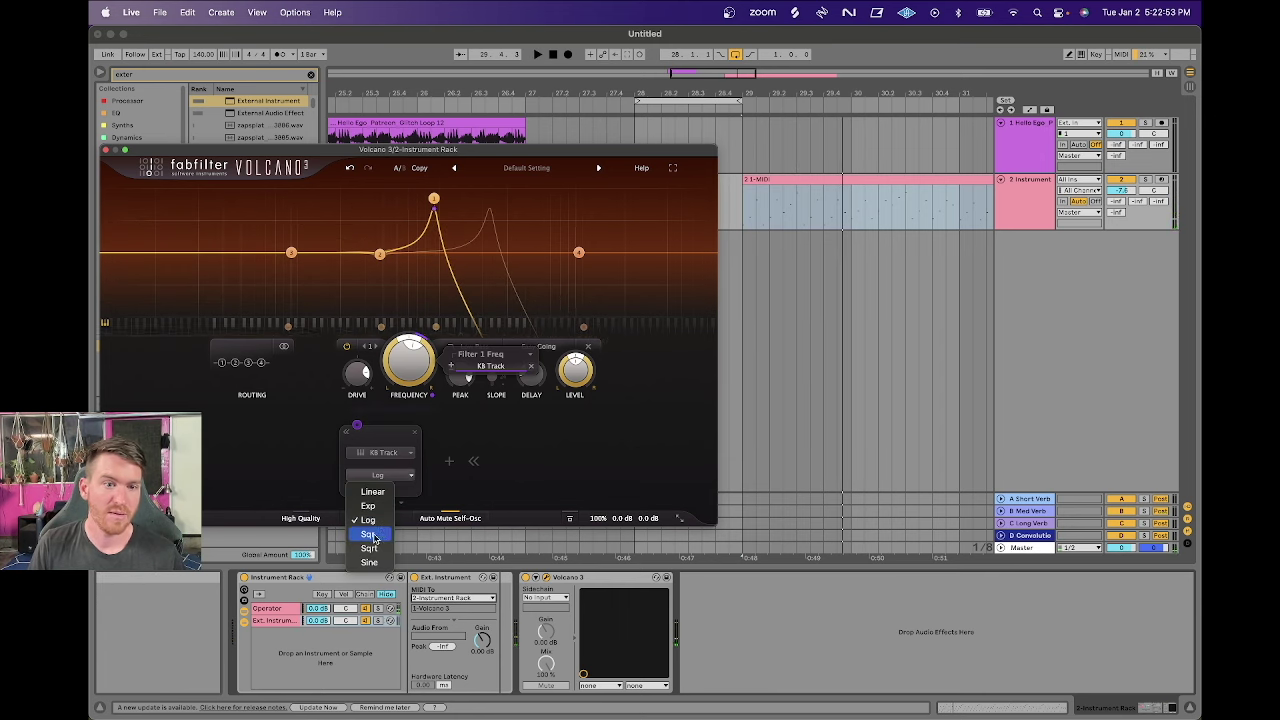
click(370, 531)
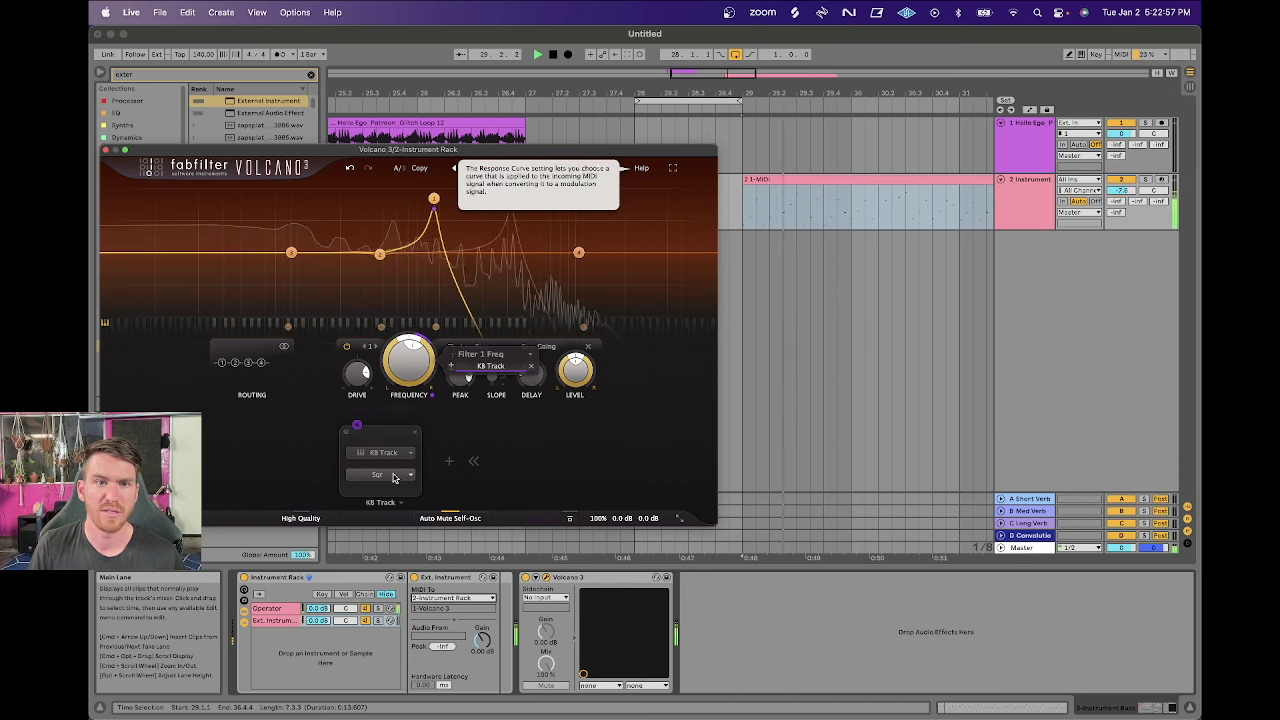
Try the Sqrt and Sine response curves on KB Track with the clip.
click(393, 477)
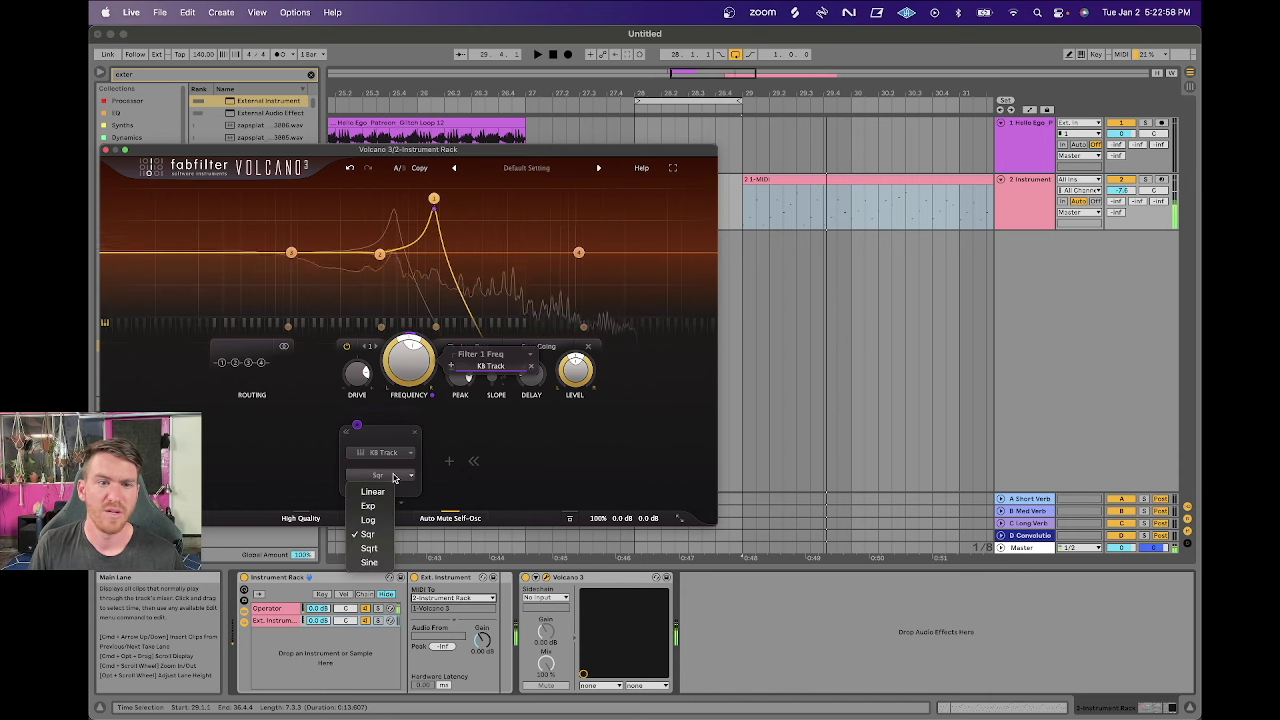
click(369, 548)
click(399, 478)
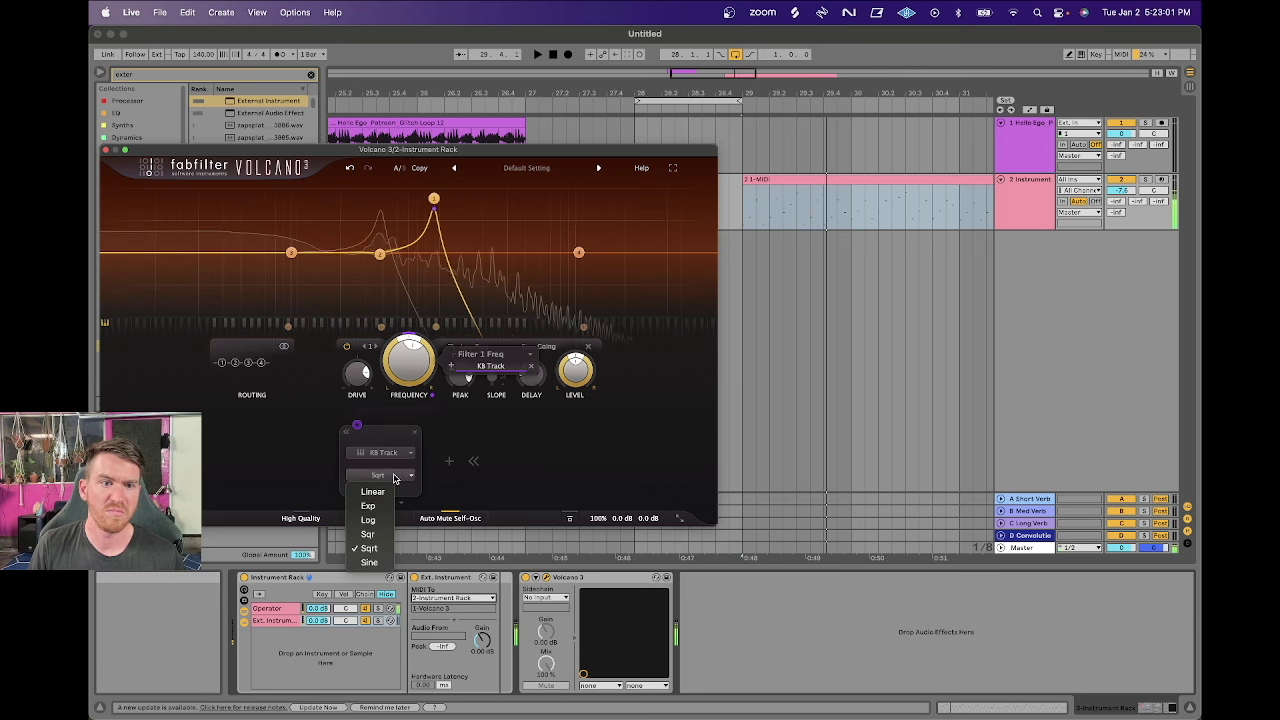
click(370, 563)
key(space)
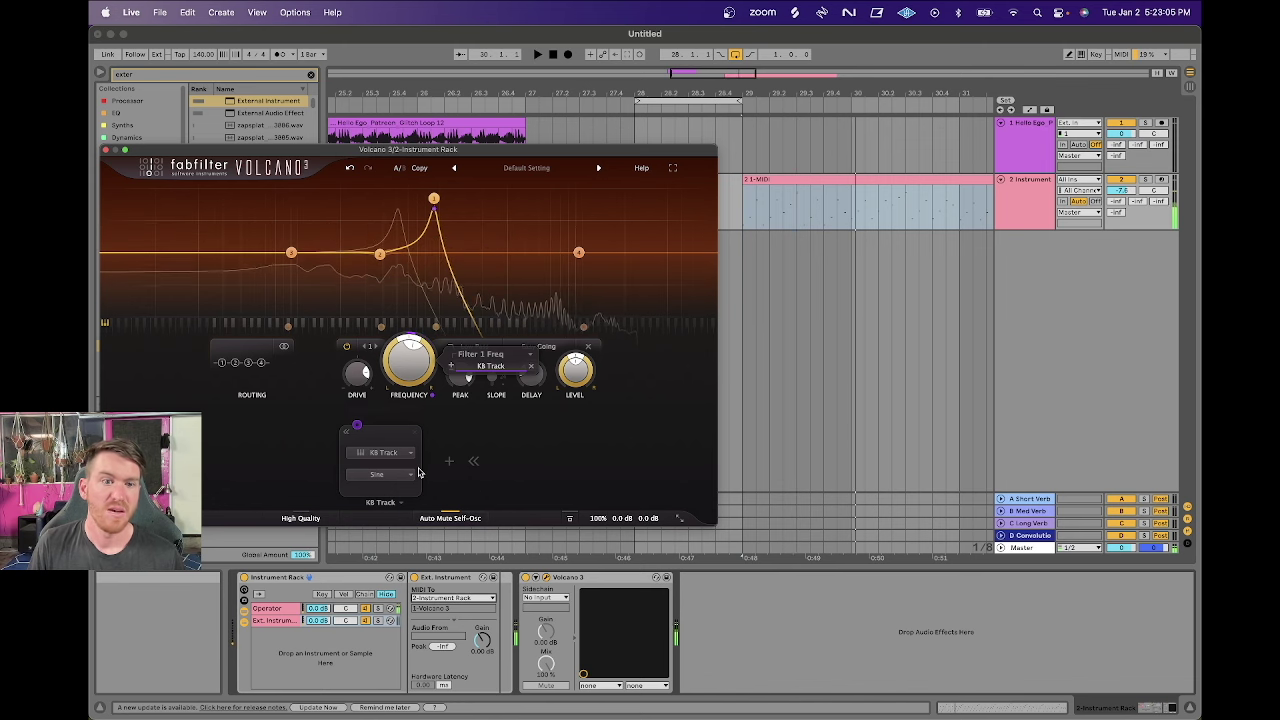
Switch KB Track's response curve to Exp and then back to Linear.
click(380, 474)
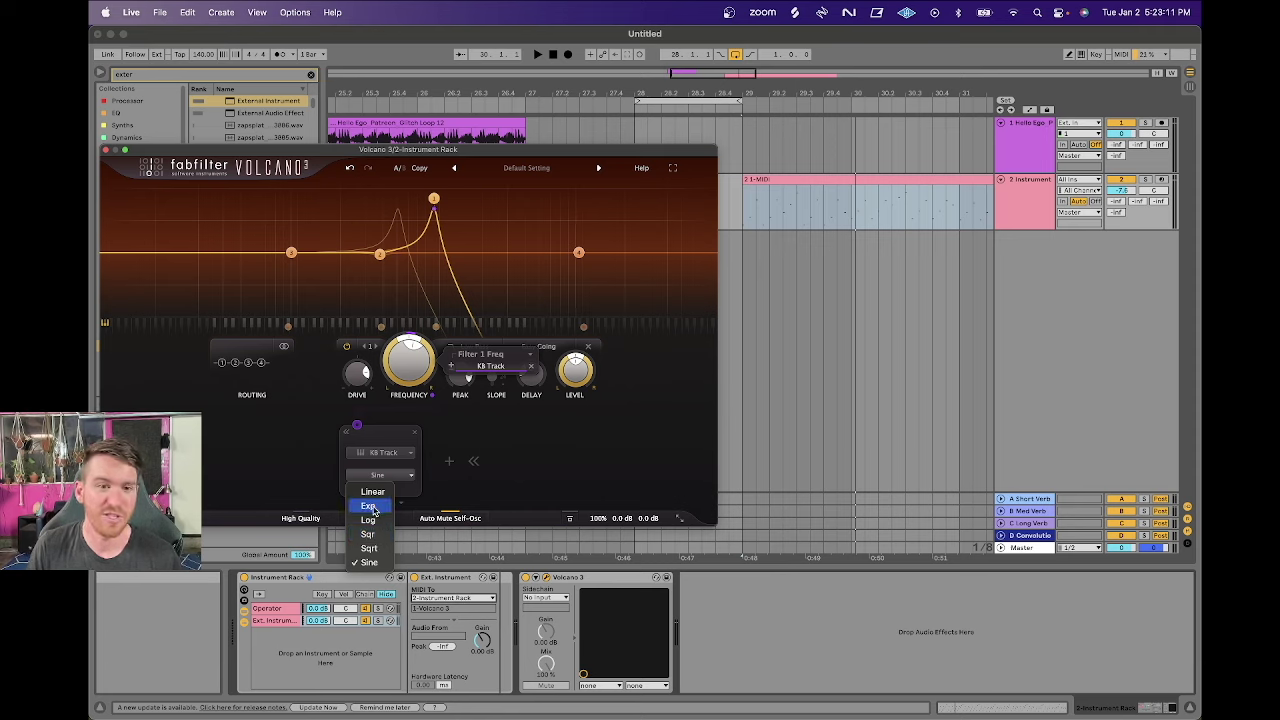
click(370, 506)
click(385, 475)
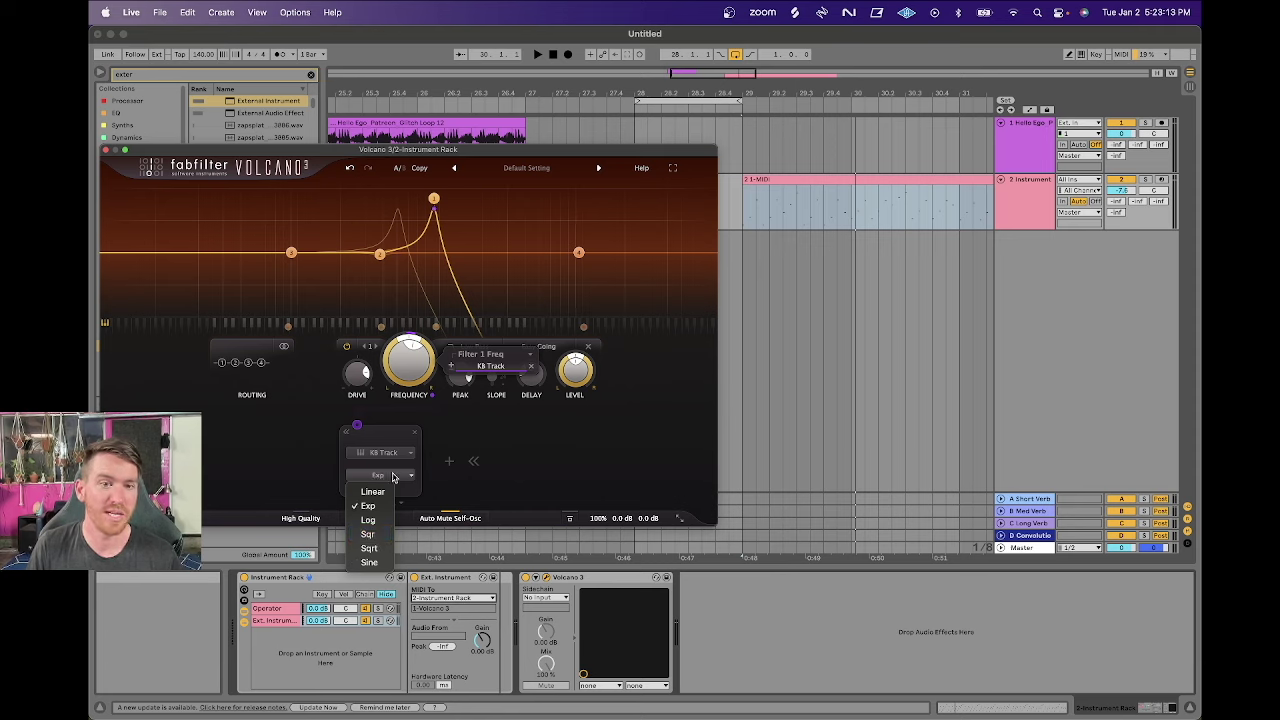
click(380, 493)
Look at the MIDI controller types available for KB Track, then remove it from the modulation sources.
click(408, 454)
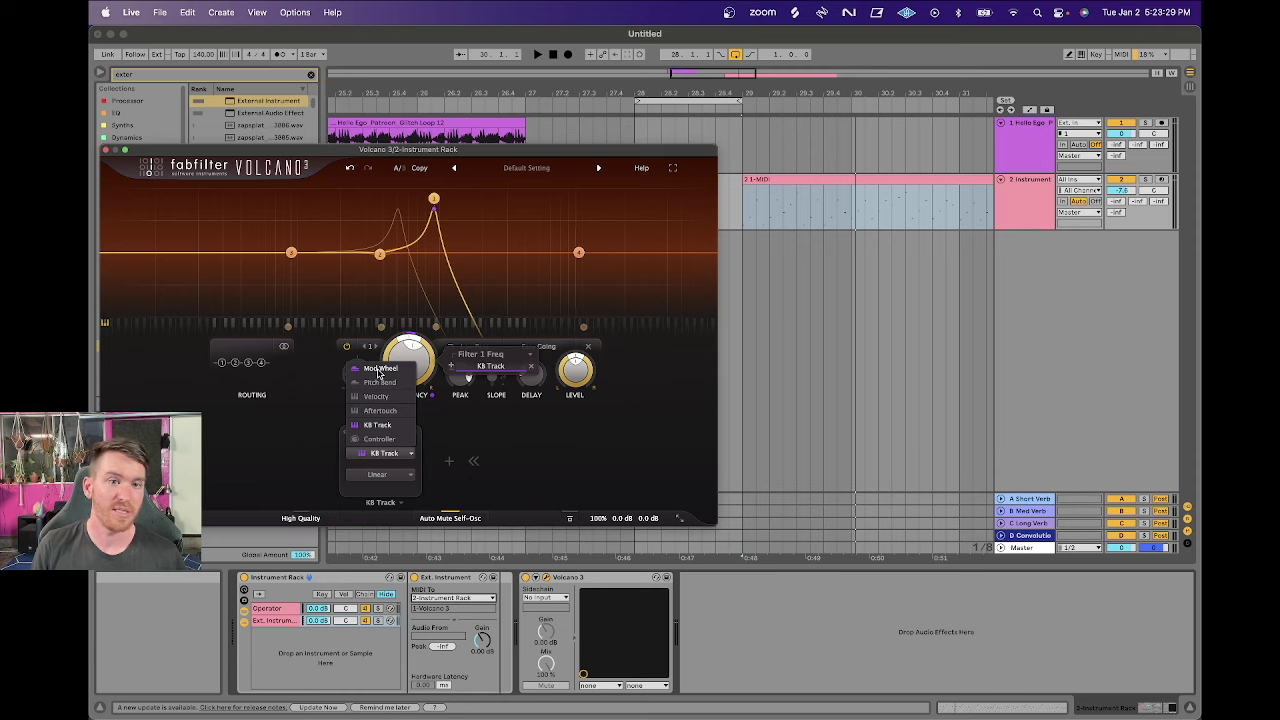
click(545, 460)
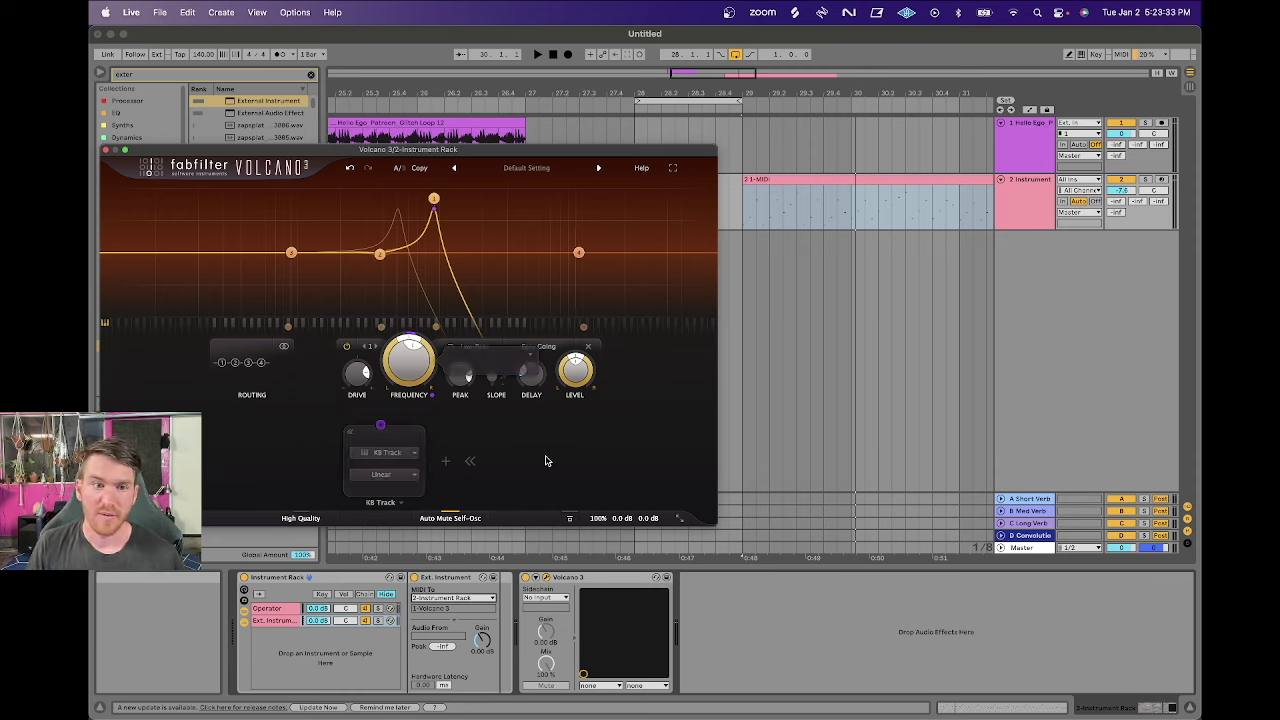
click(396, 450)
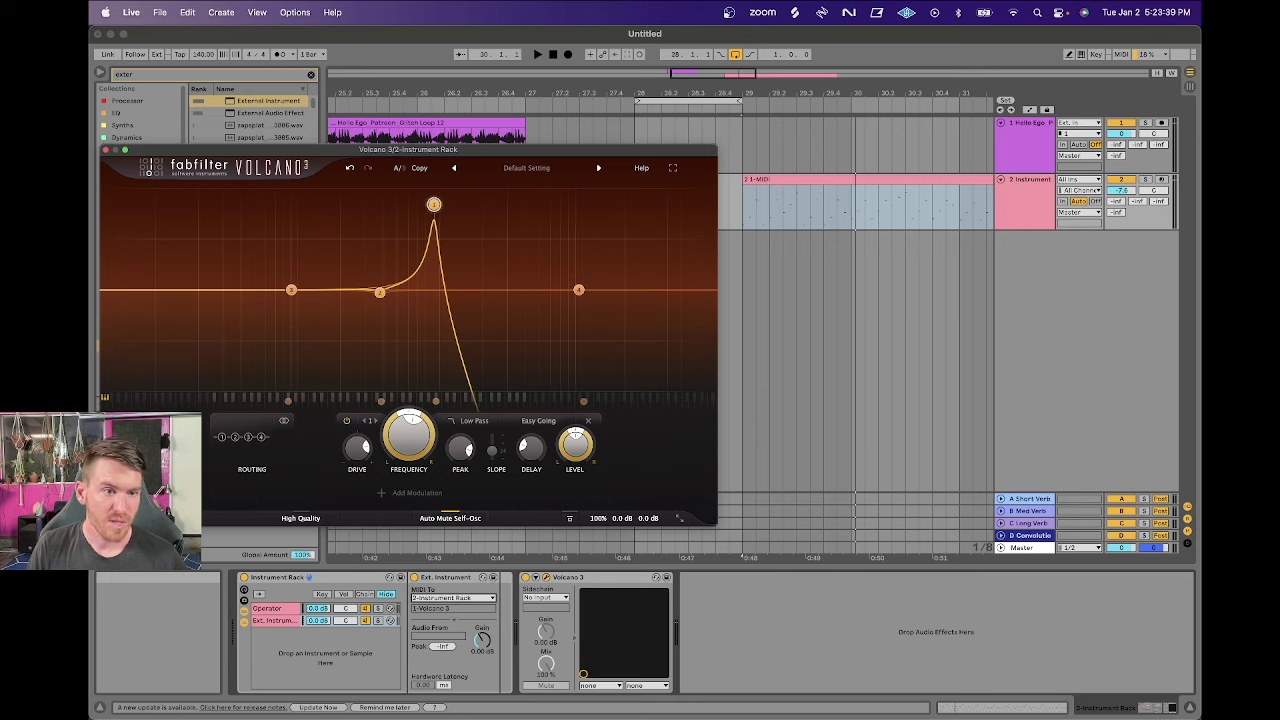
Examine the plug-in's MIDI Learn, processing quality, global bypass, mix, output and interface size options.
click(160, 518)
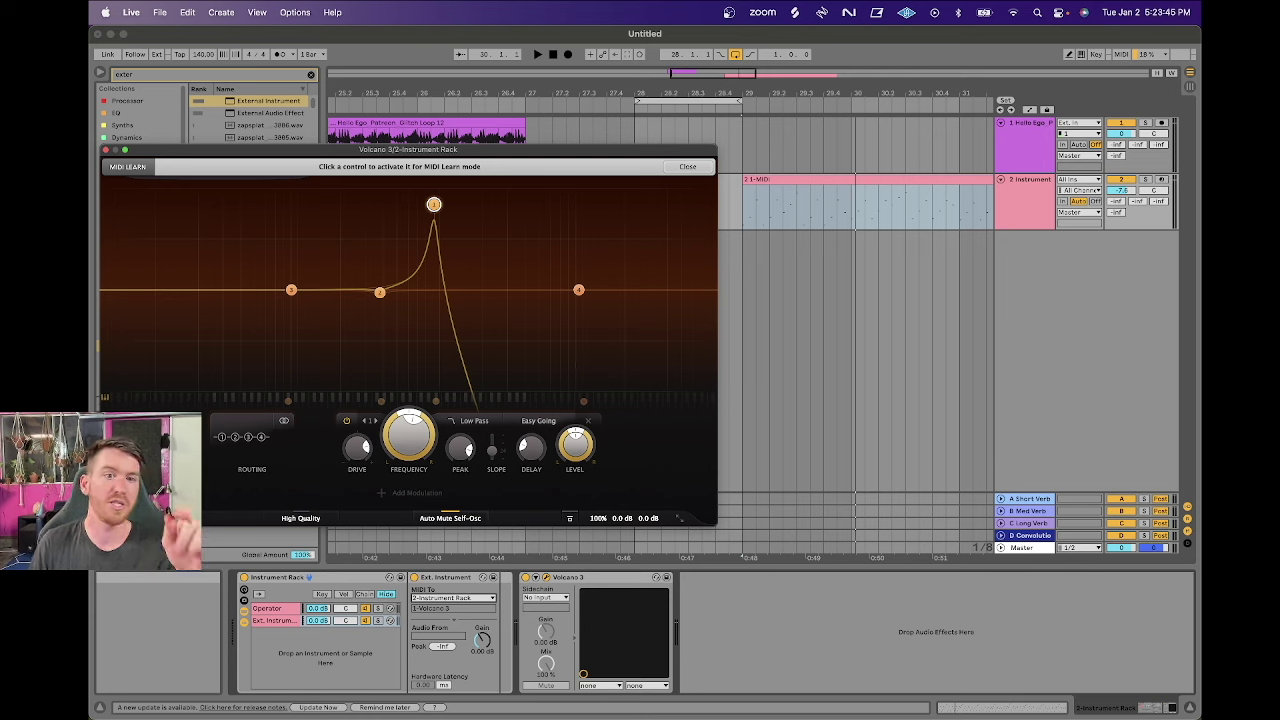
click(160, 518)
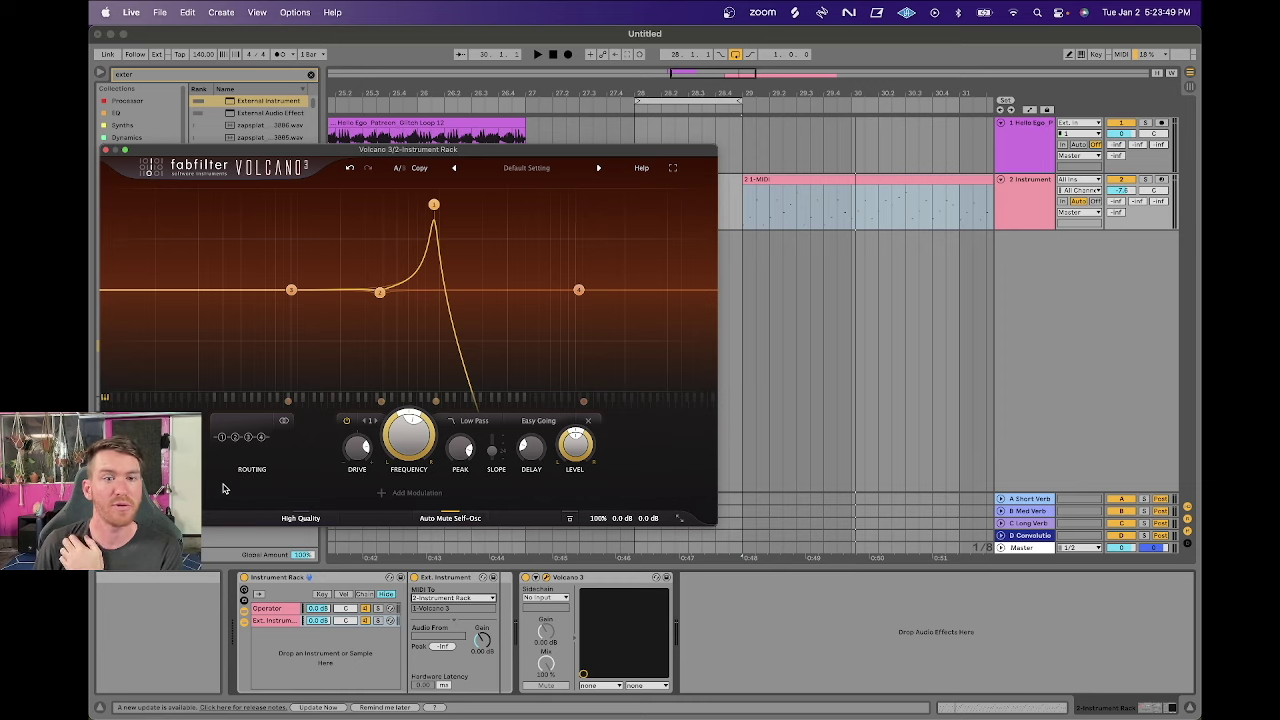
click(301, 518)
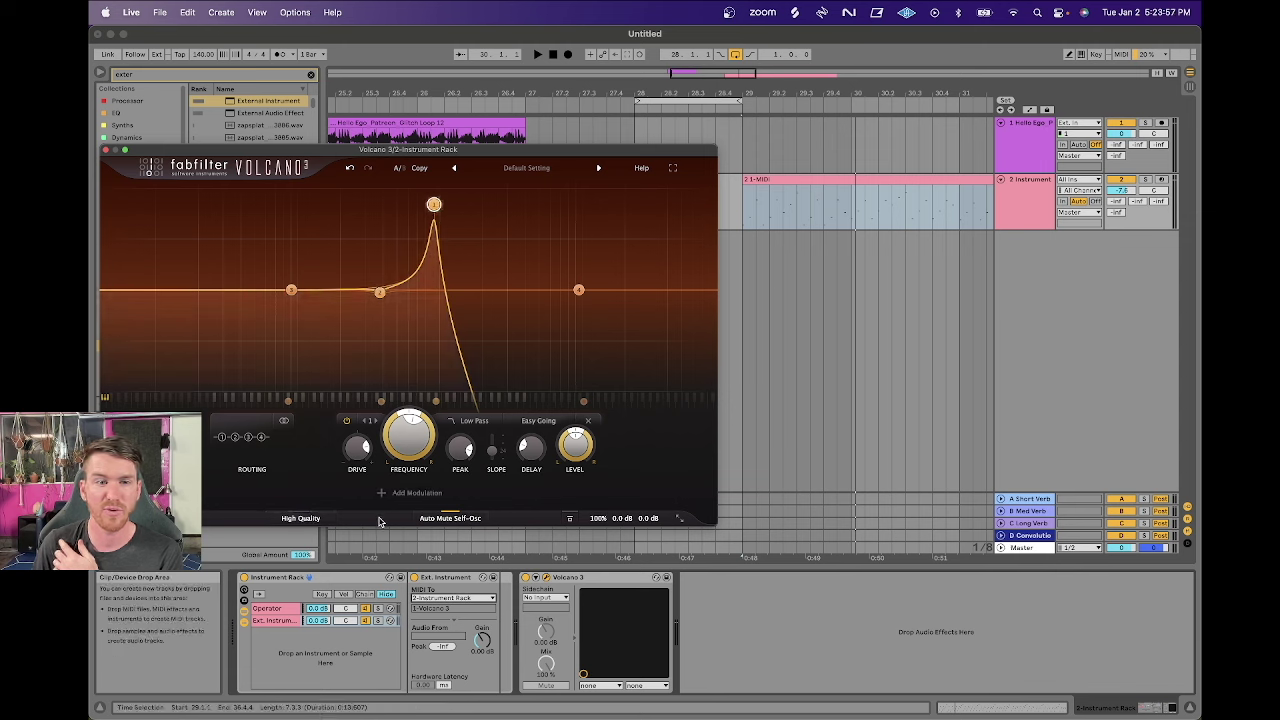
click(307, 522)
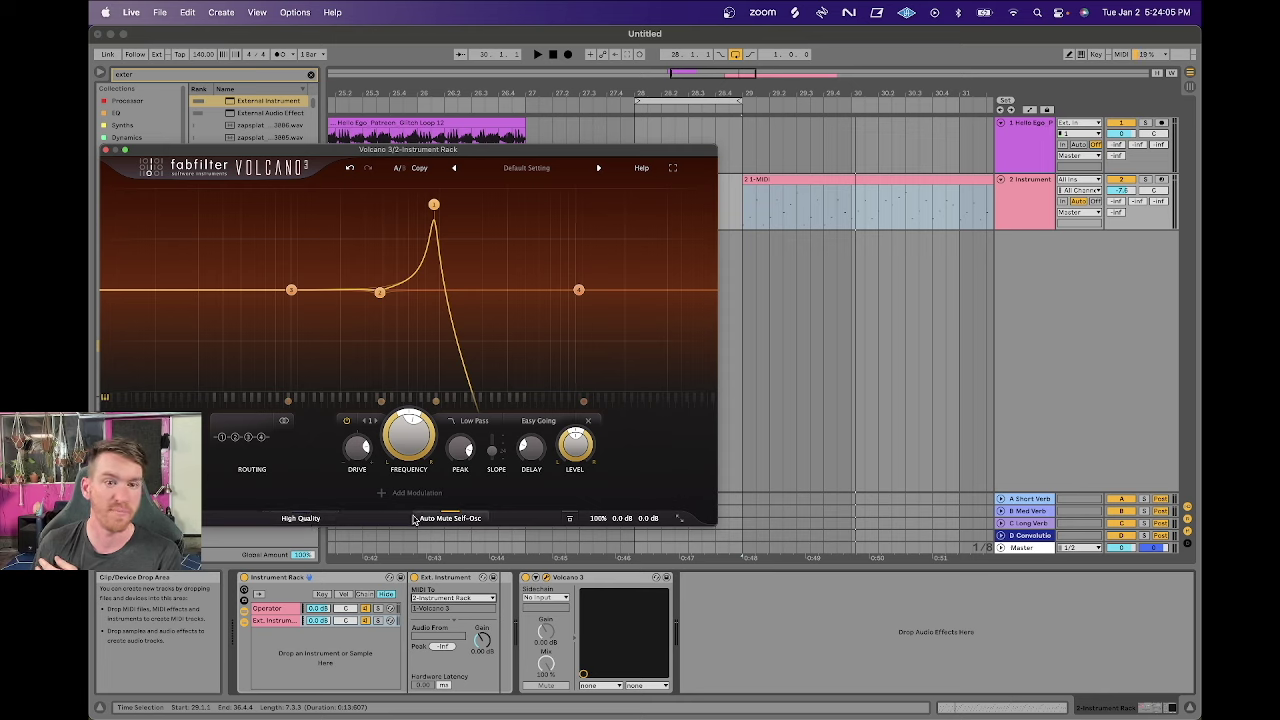
click(570, 519)
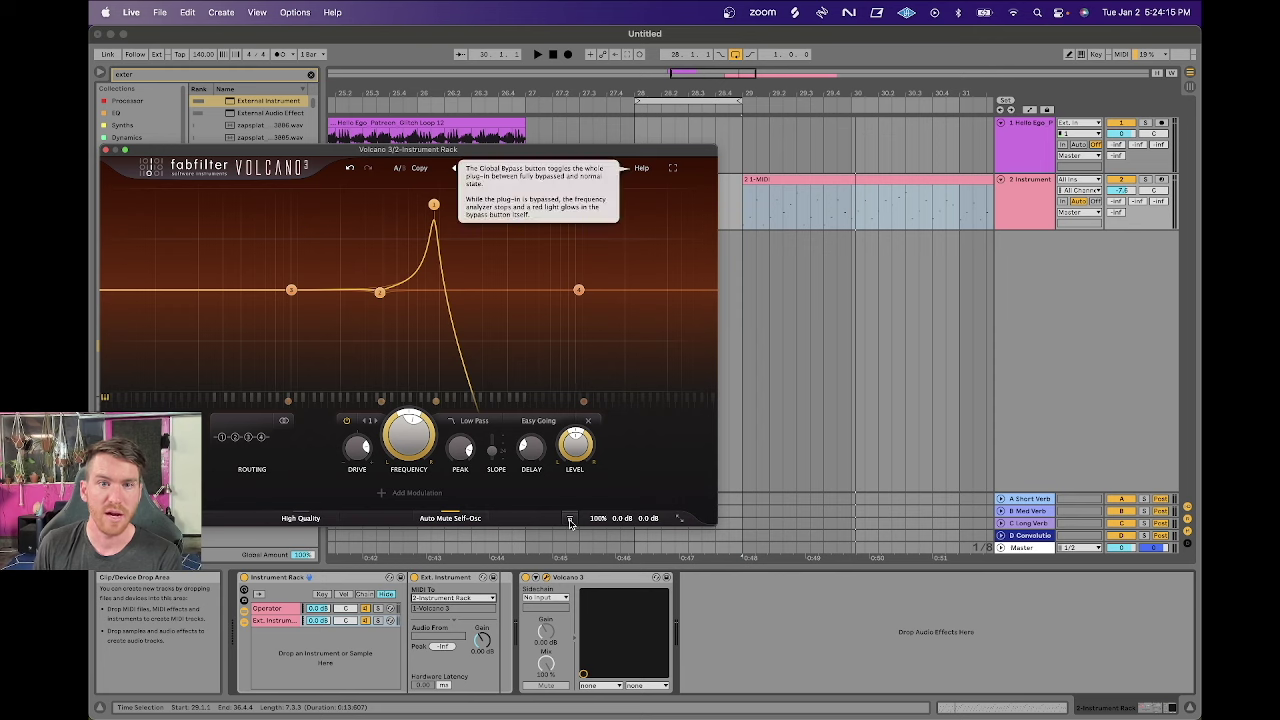
click(570, 520)
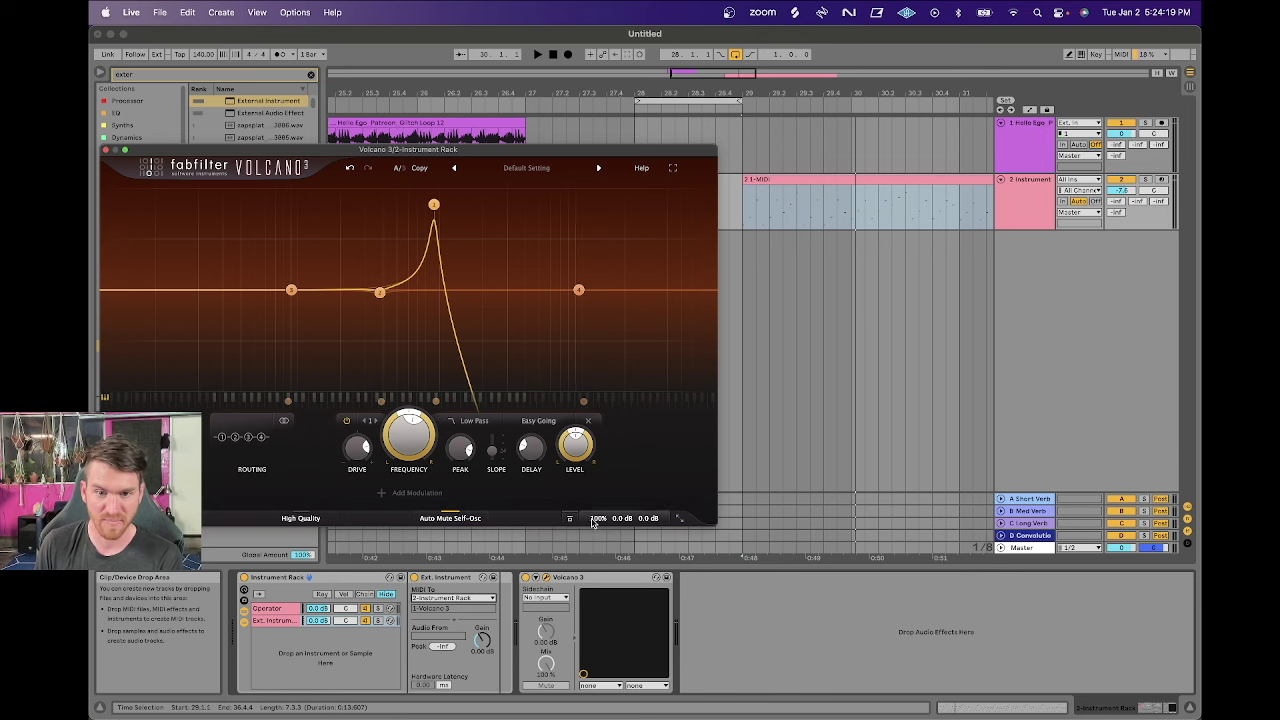
mouse_move(597, 520)
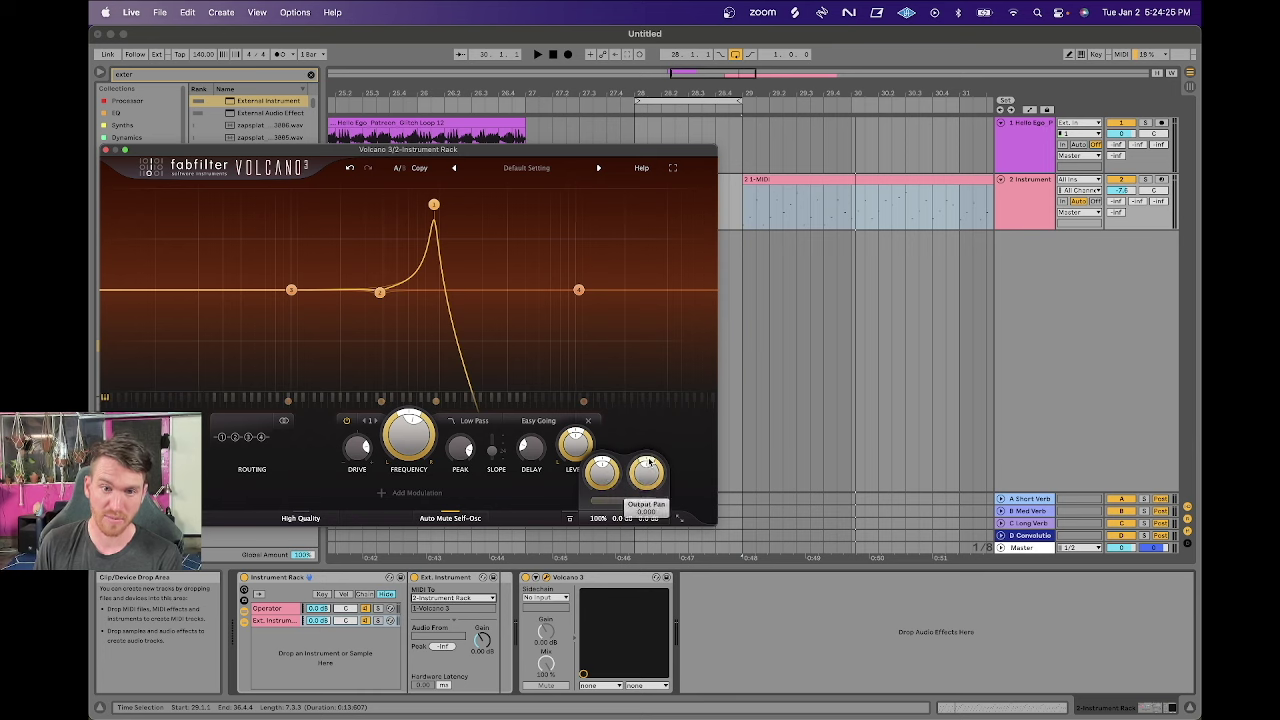
click(679, 519)
click(680, 521)
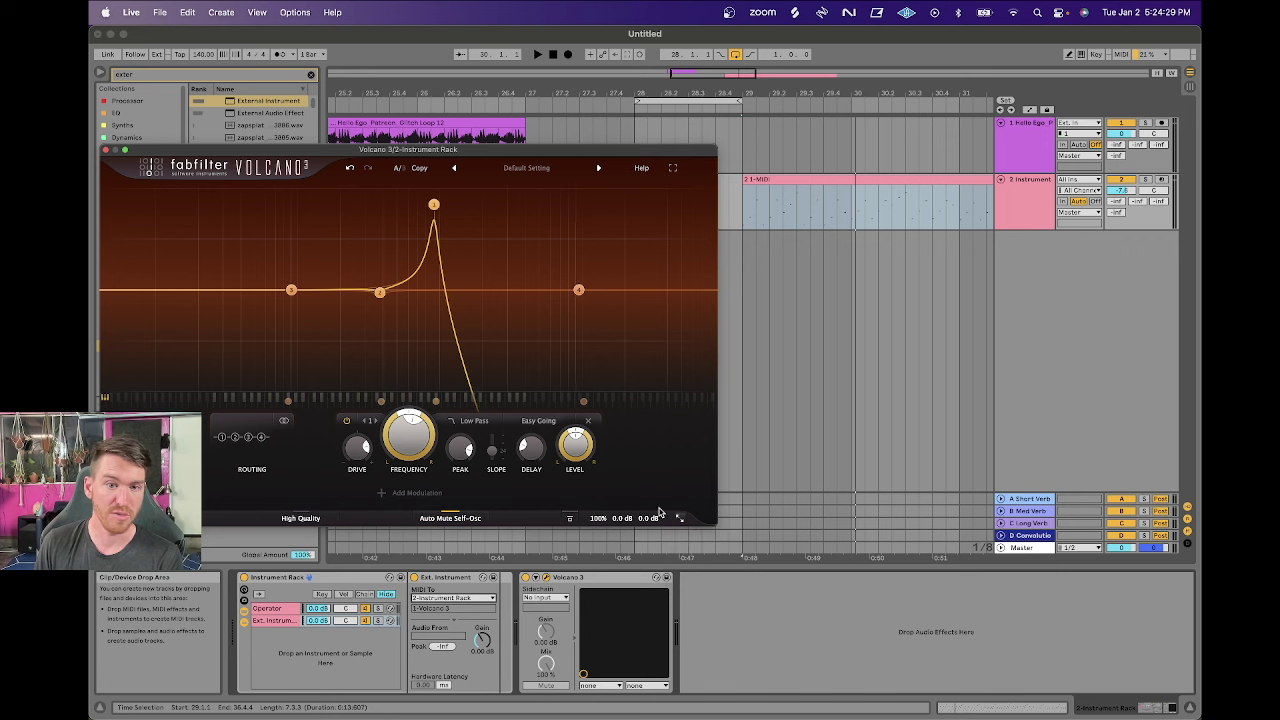
drag(208, 150, 395, 150)
drag(620, 204, 620, 270)
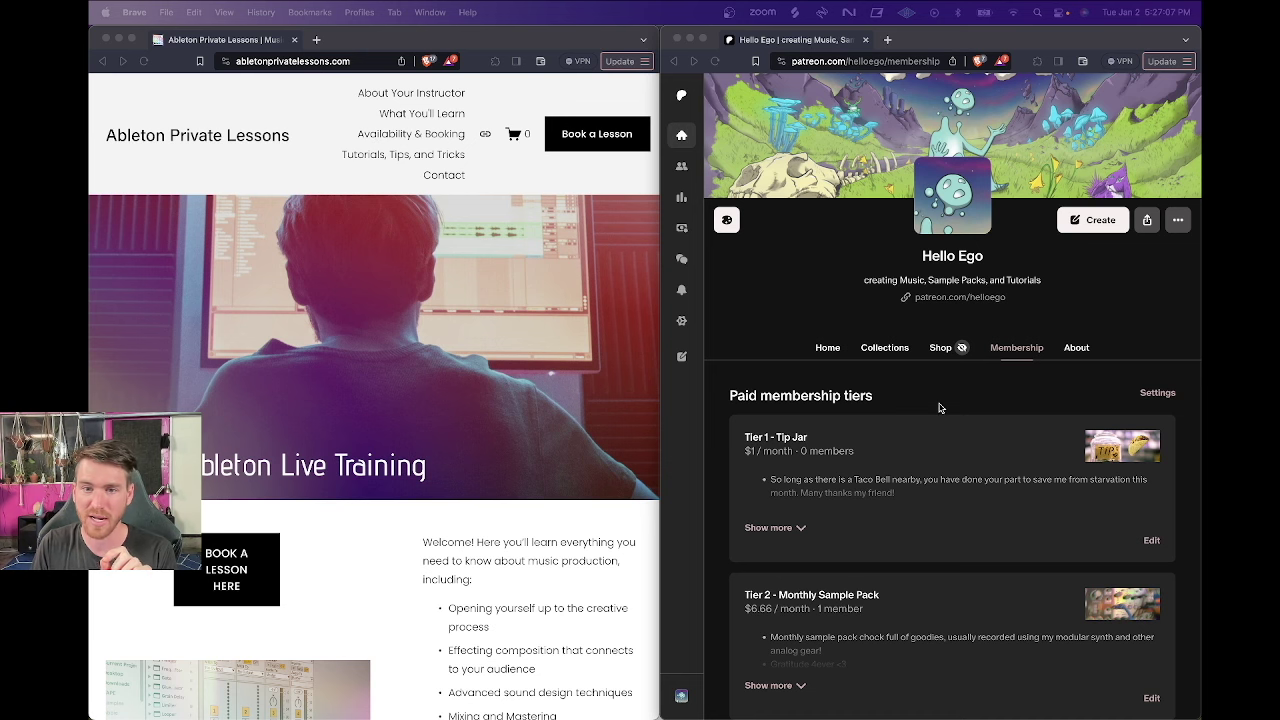
Switch to Brave and look through the paid membership tiers on the Hello Ego Patreon page.
scroll(942, 409, down, 3)
scroll(1075, 383, up, 1)
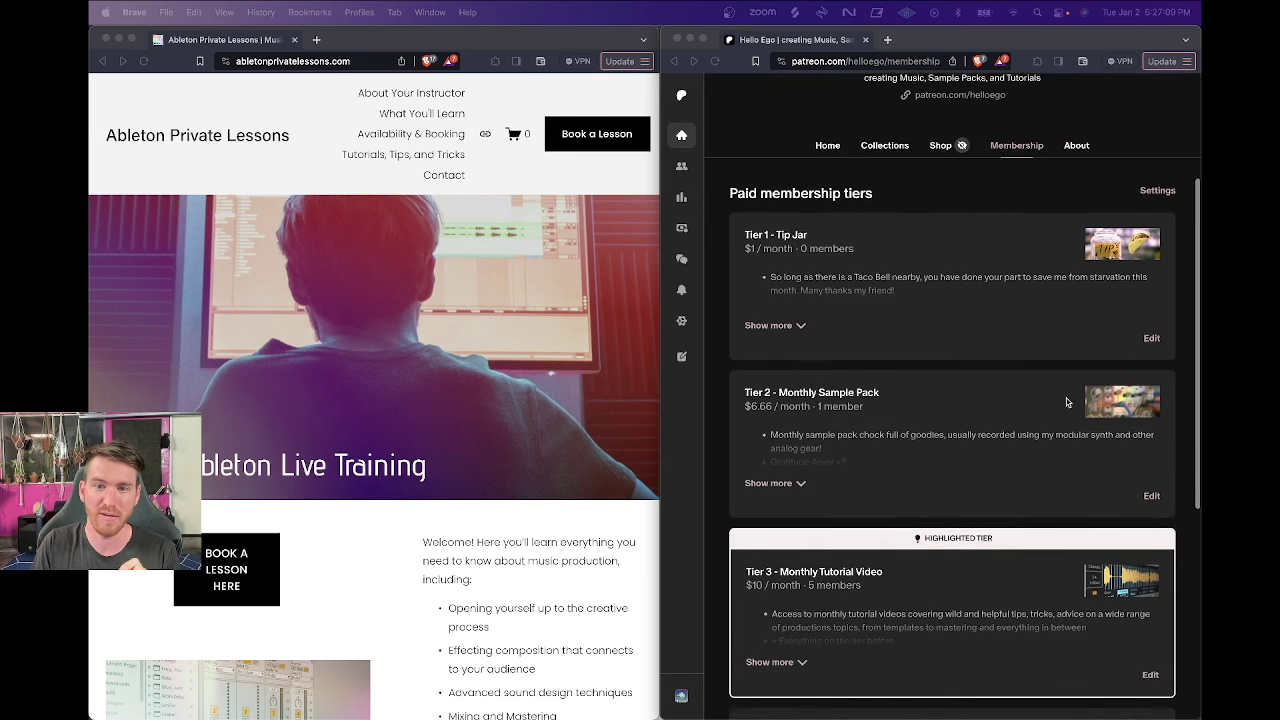